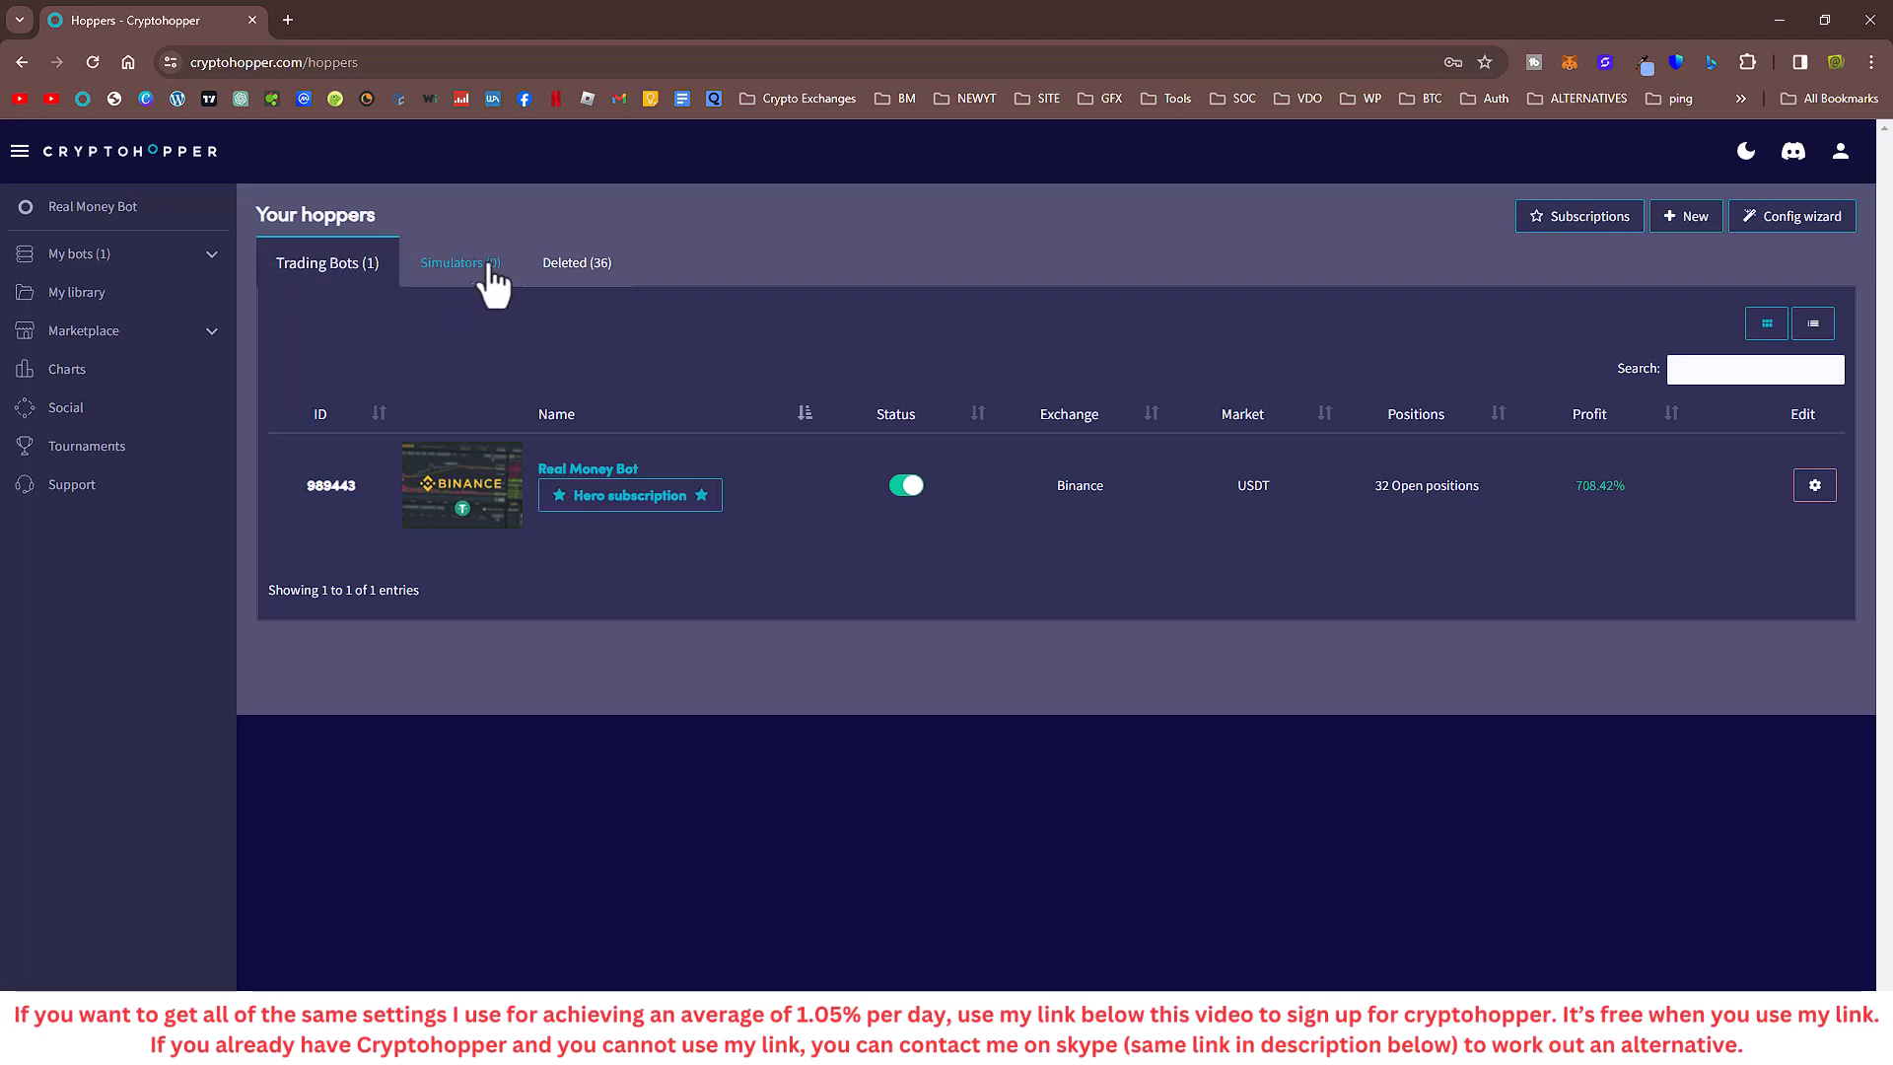
# - Look through the hoppers overview, comparing the trading bots, simulators and deleted bots lists
pyautogui.click(460, 266)
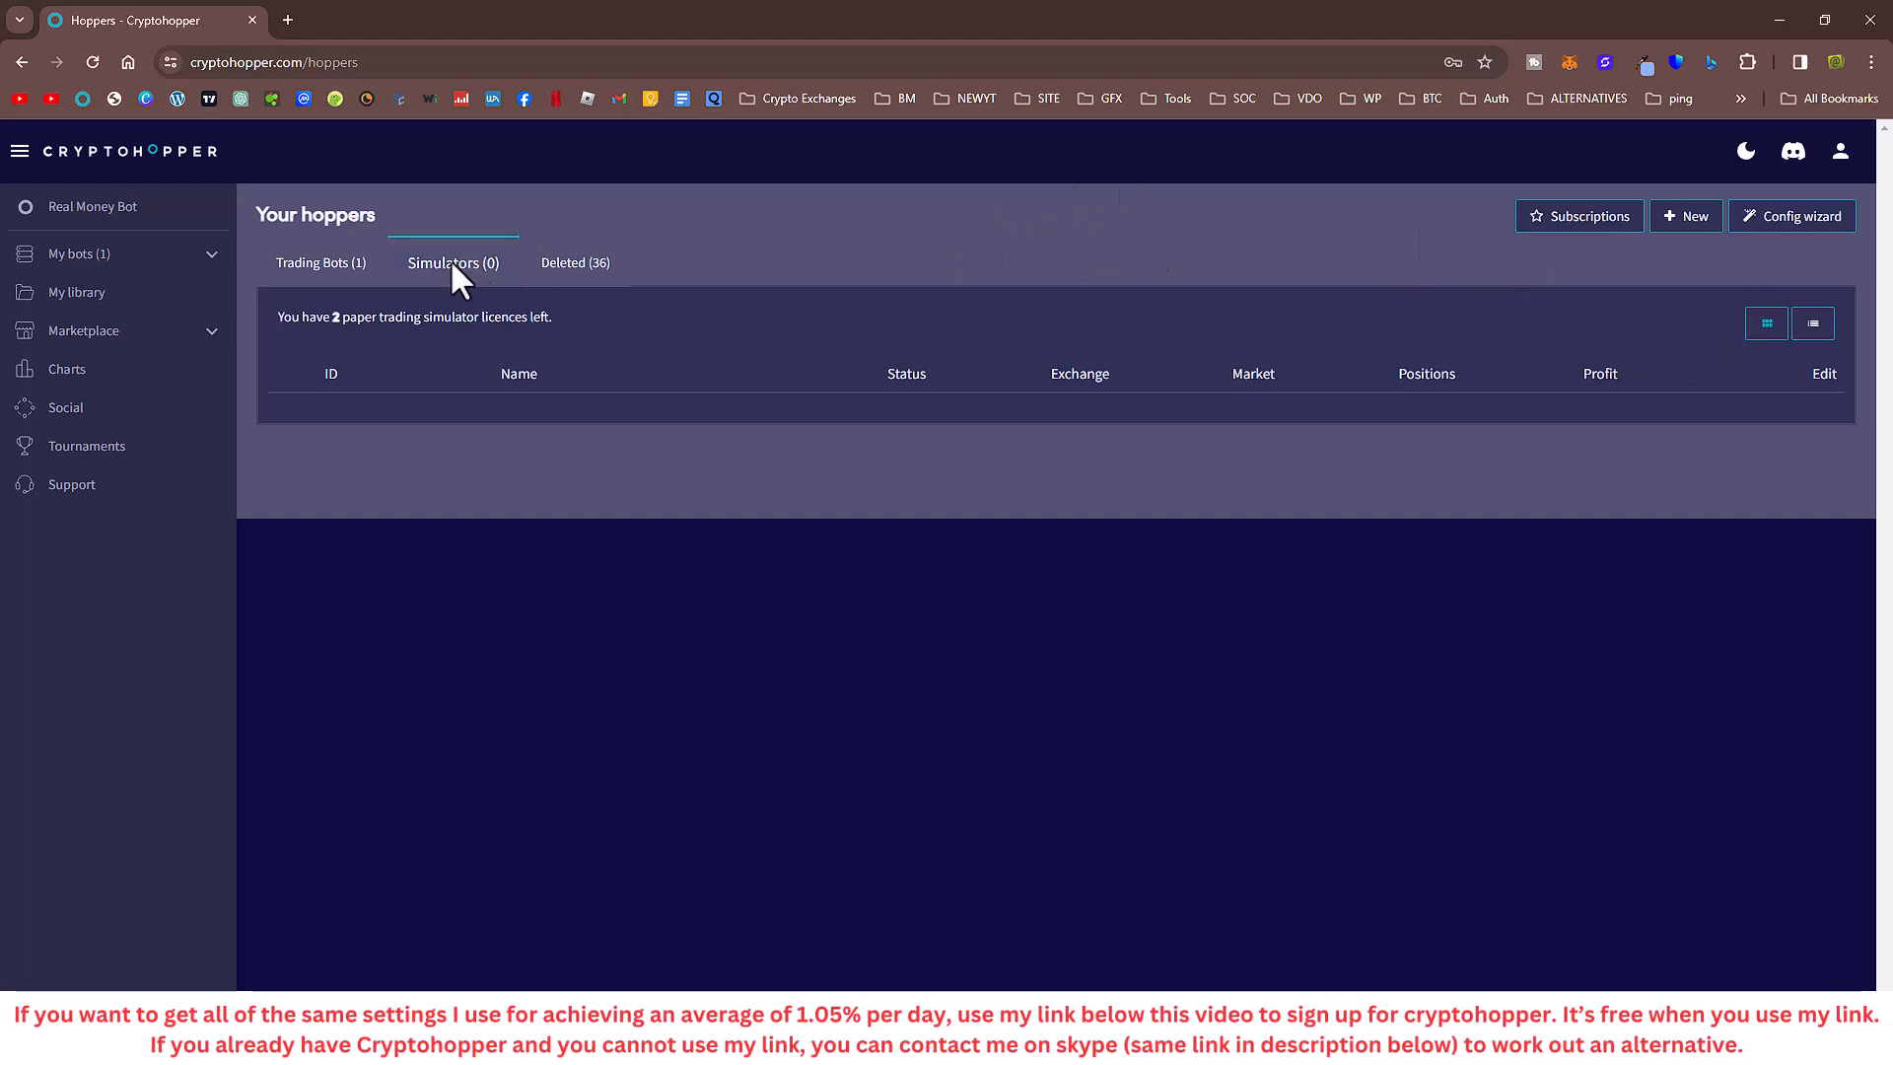
pyautogui.click(93, 258)
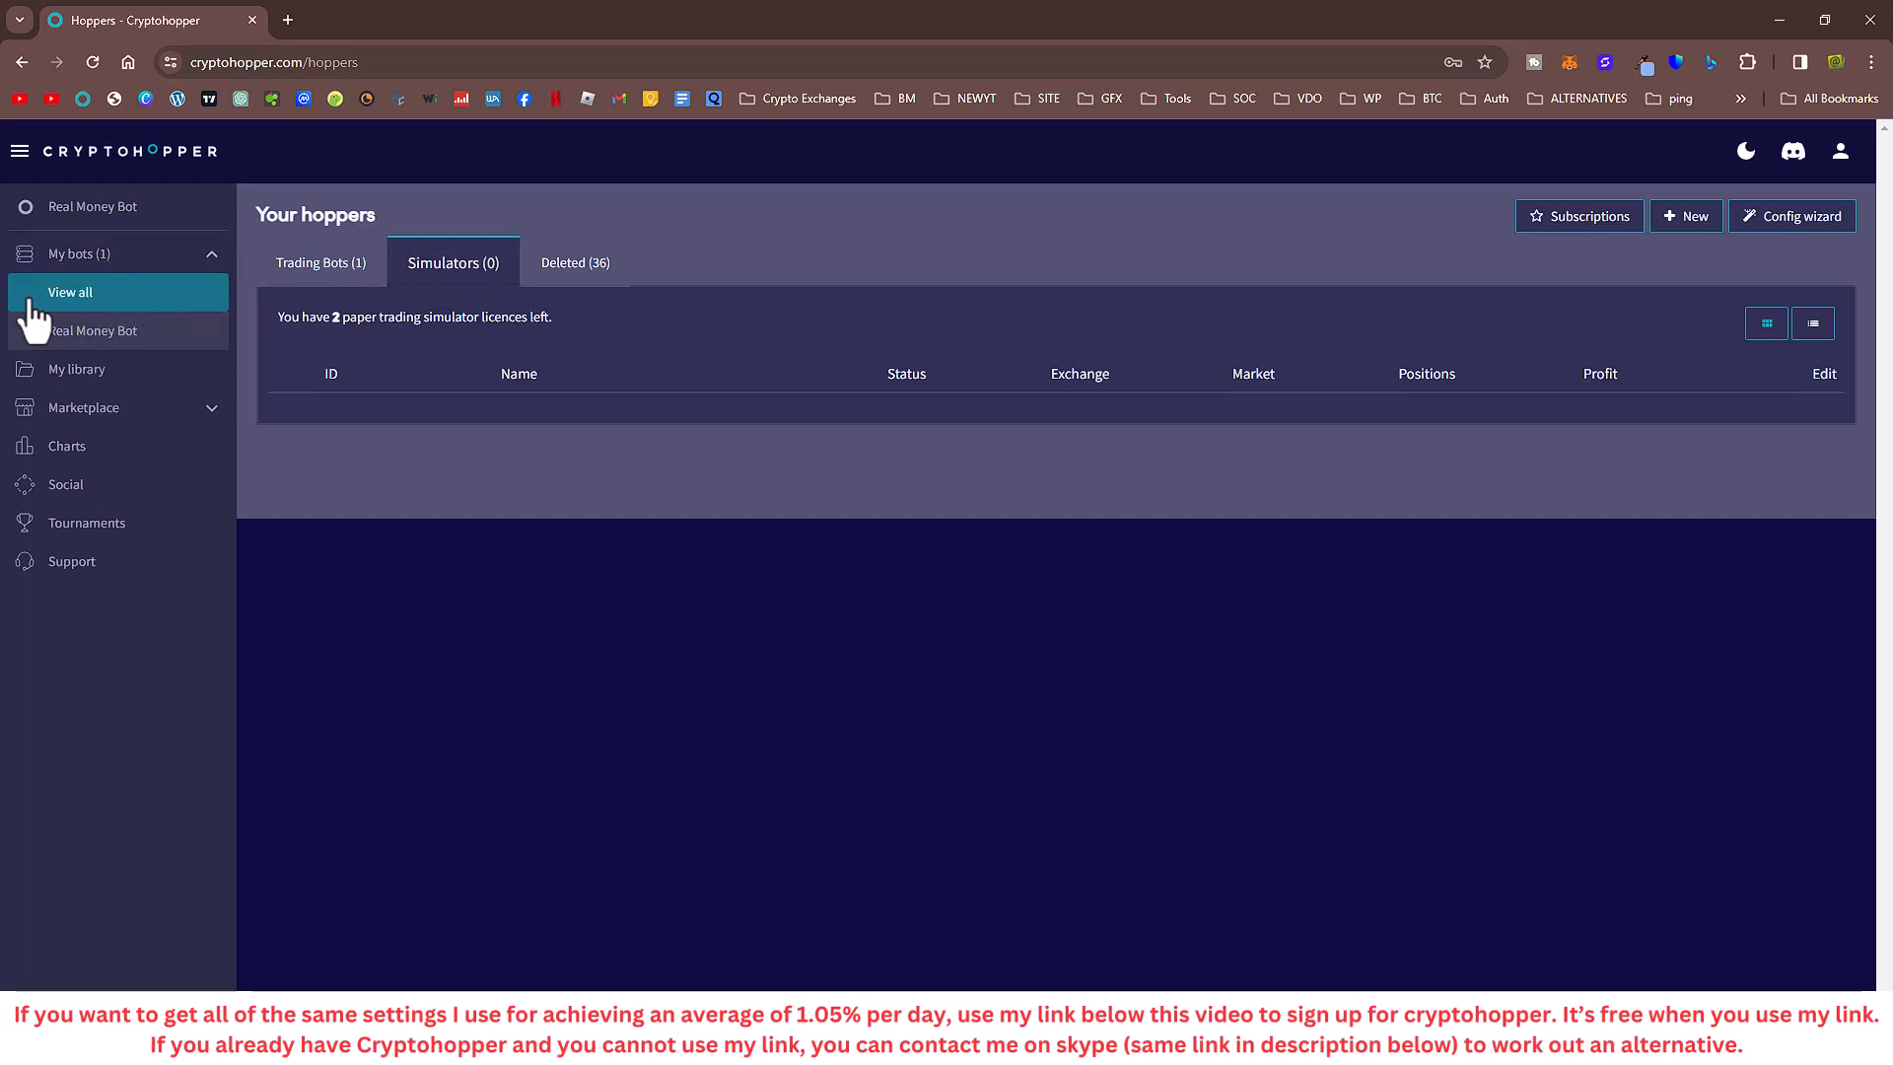
pyautogui.click(98, 301)
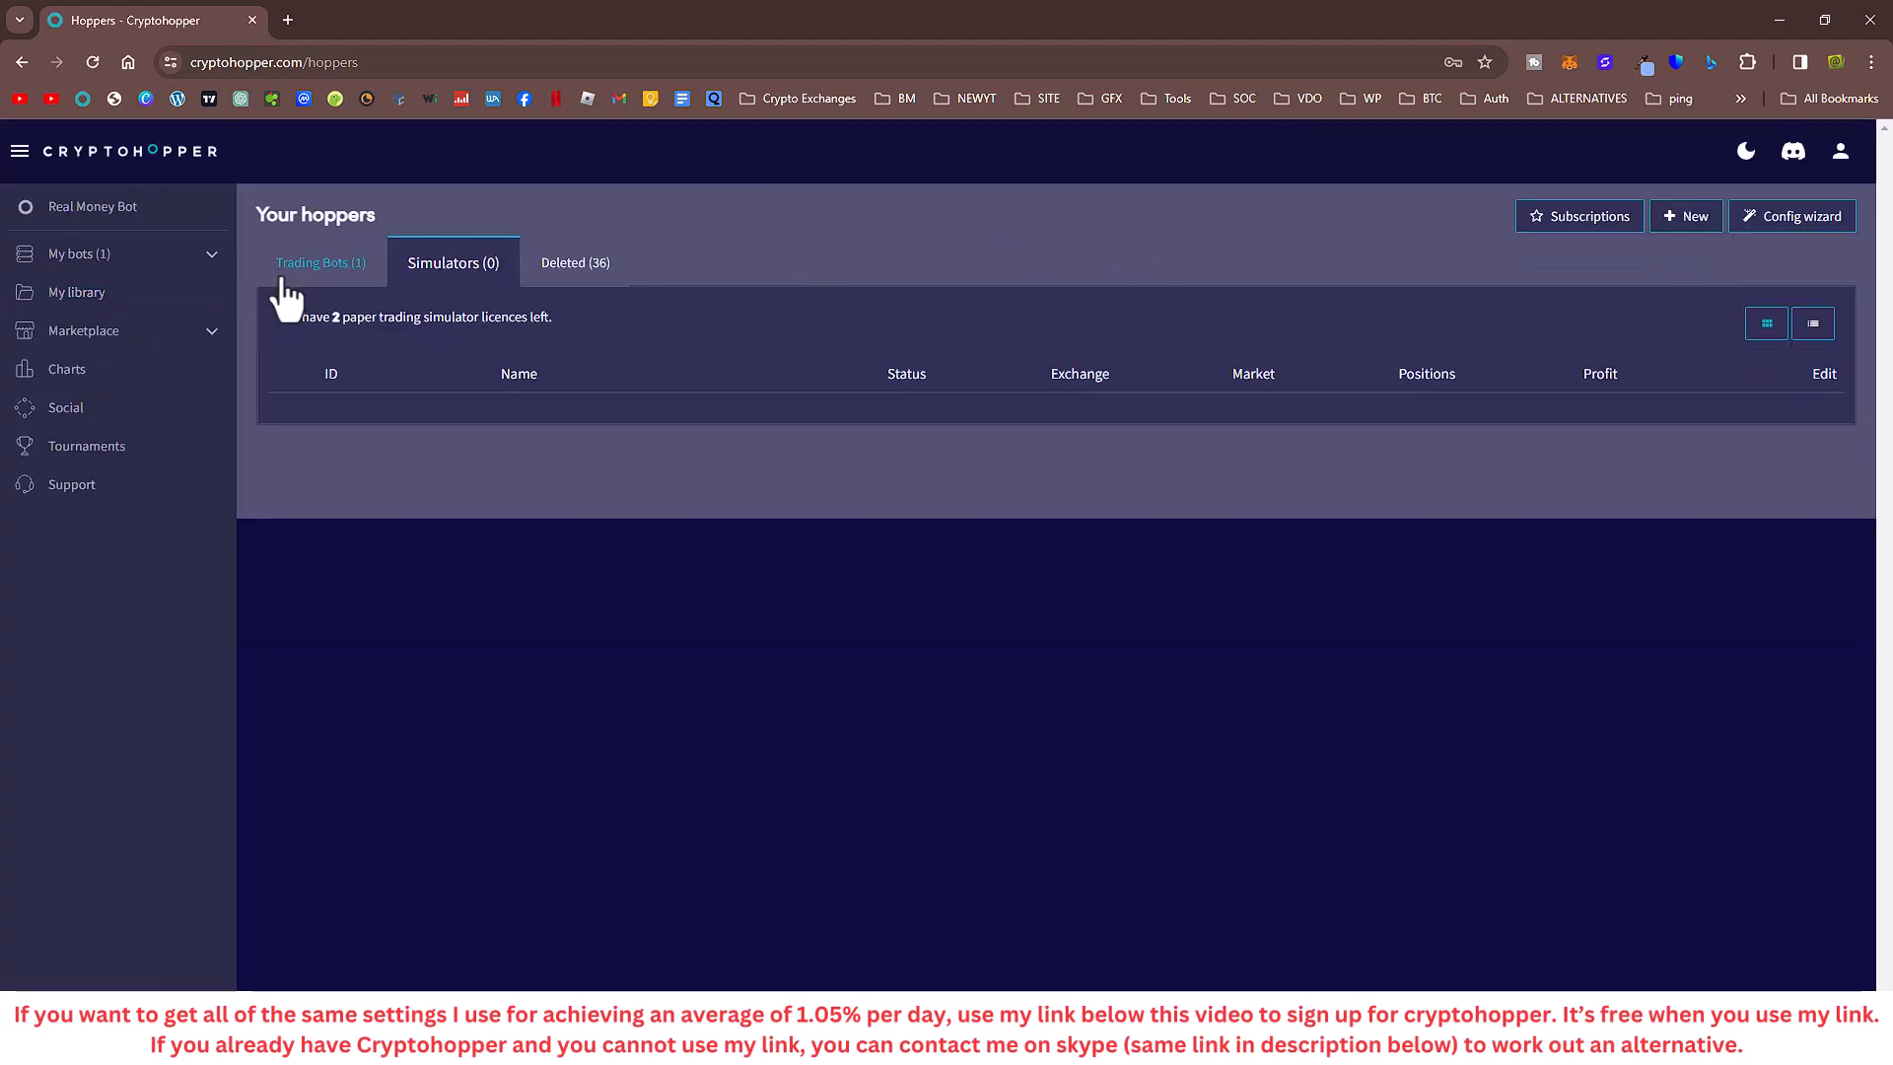
pyautogui.click(285, 276)
pyautogui.click(449, 284)
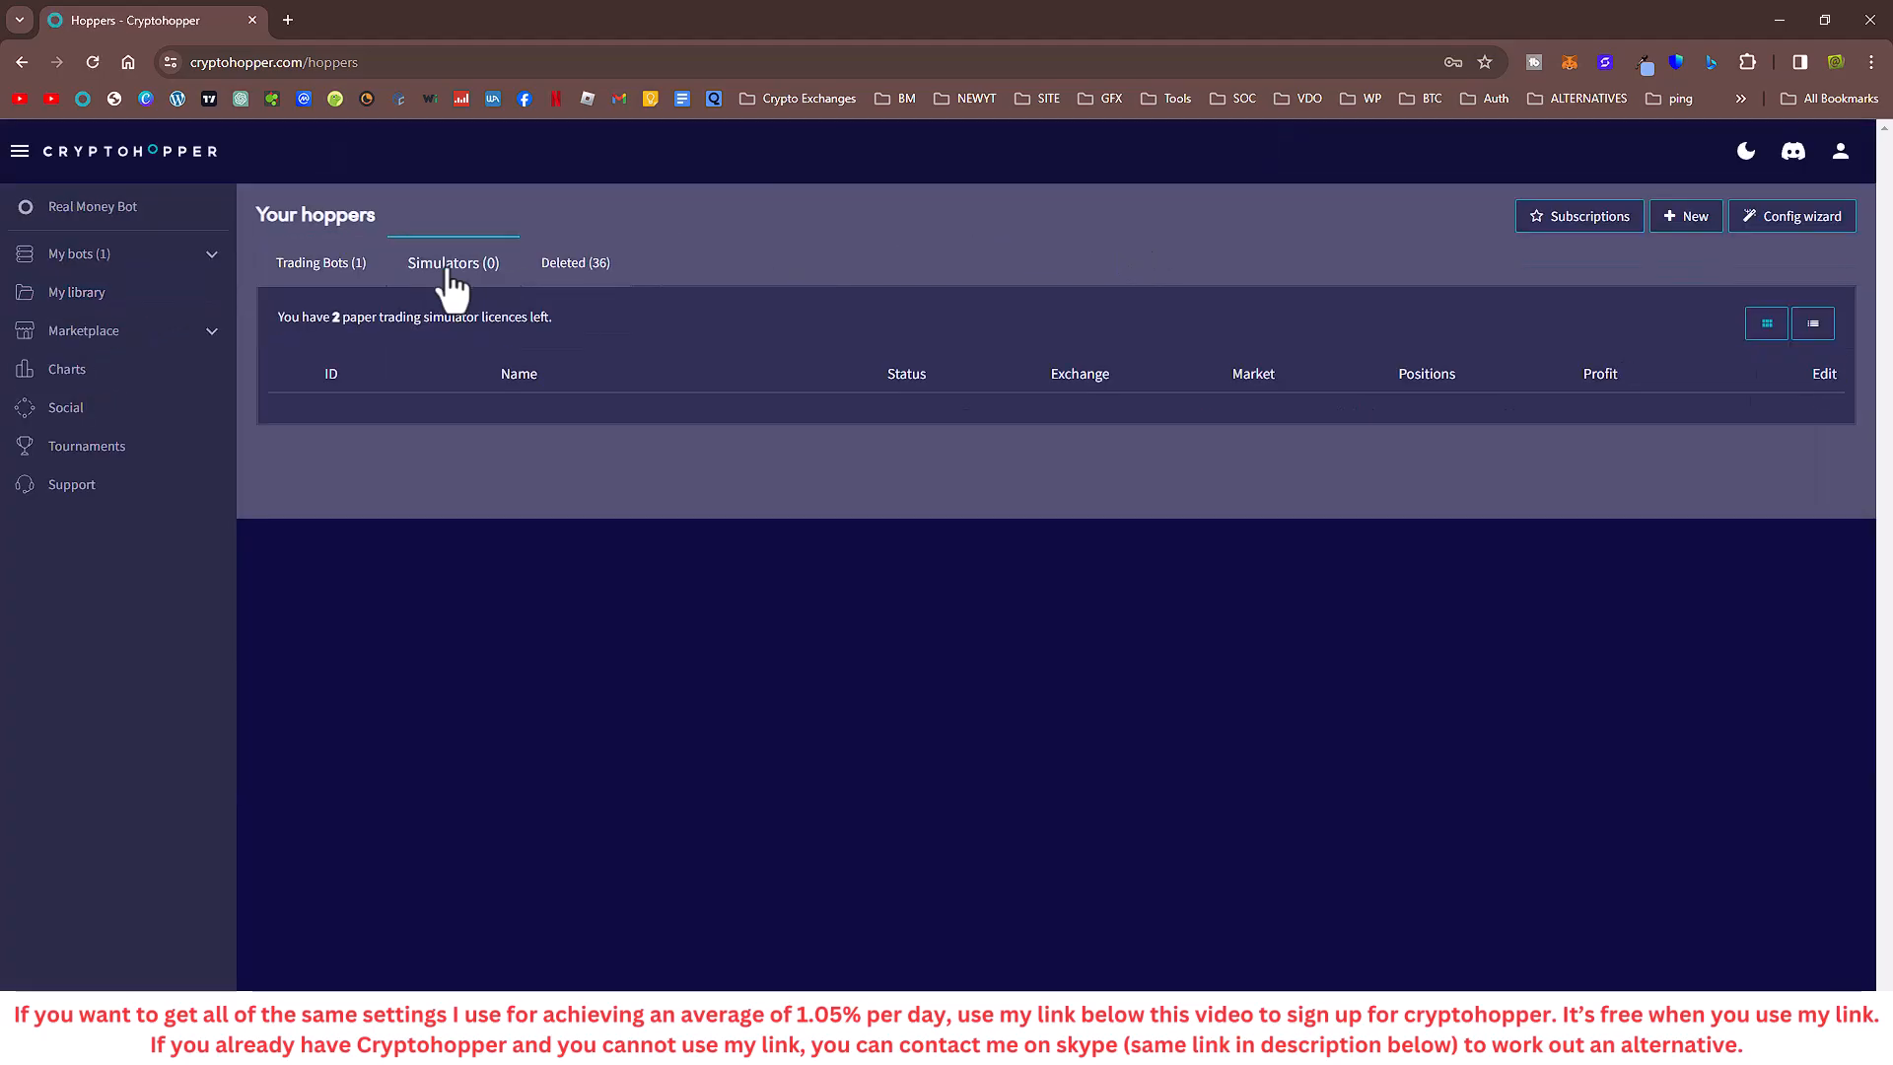
pyautogui.click(583, 281)
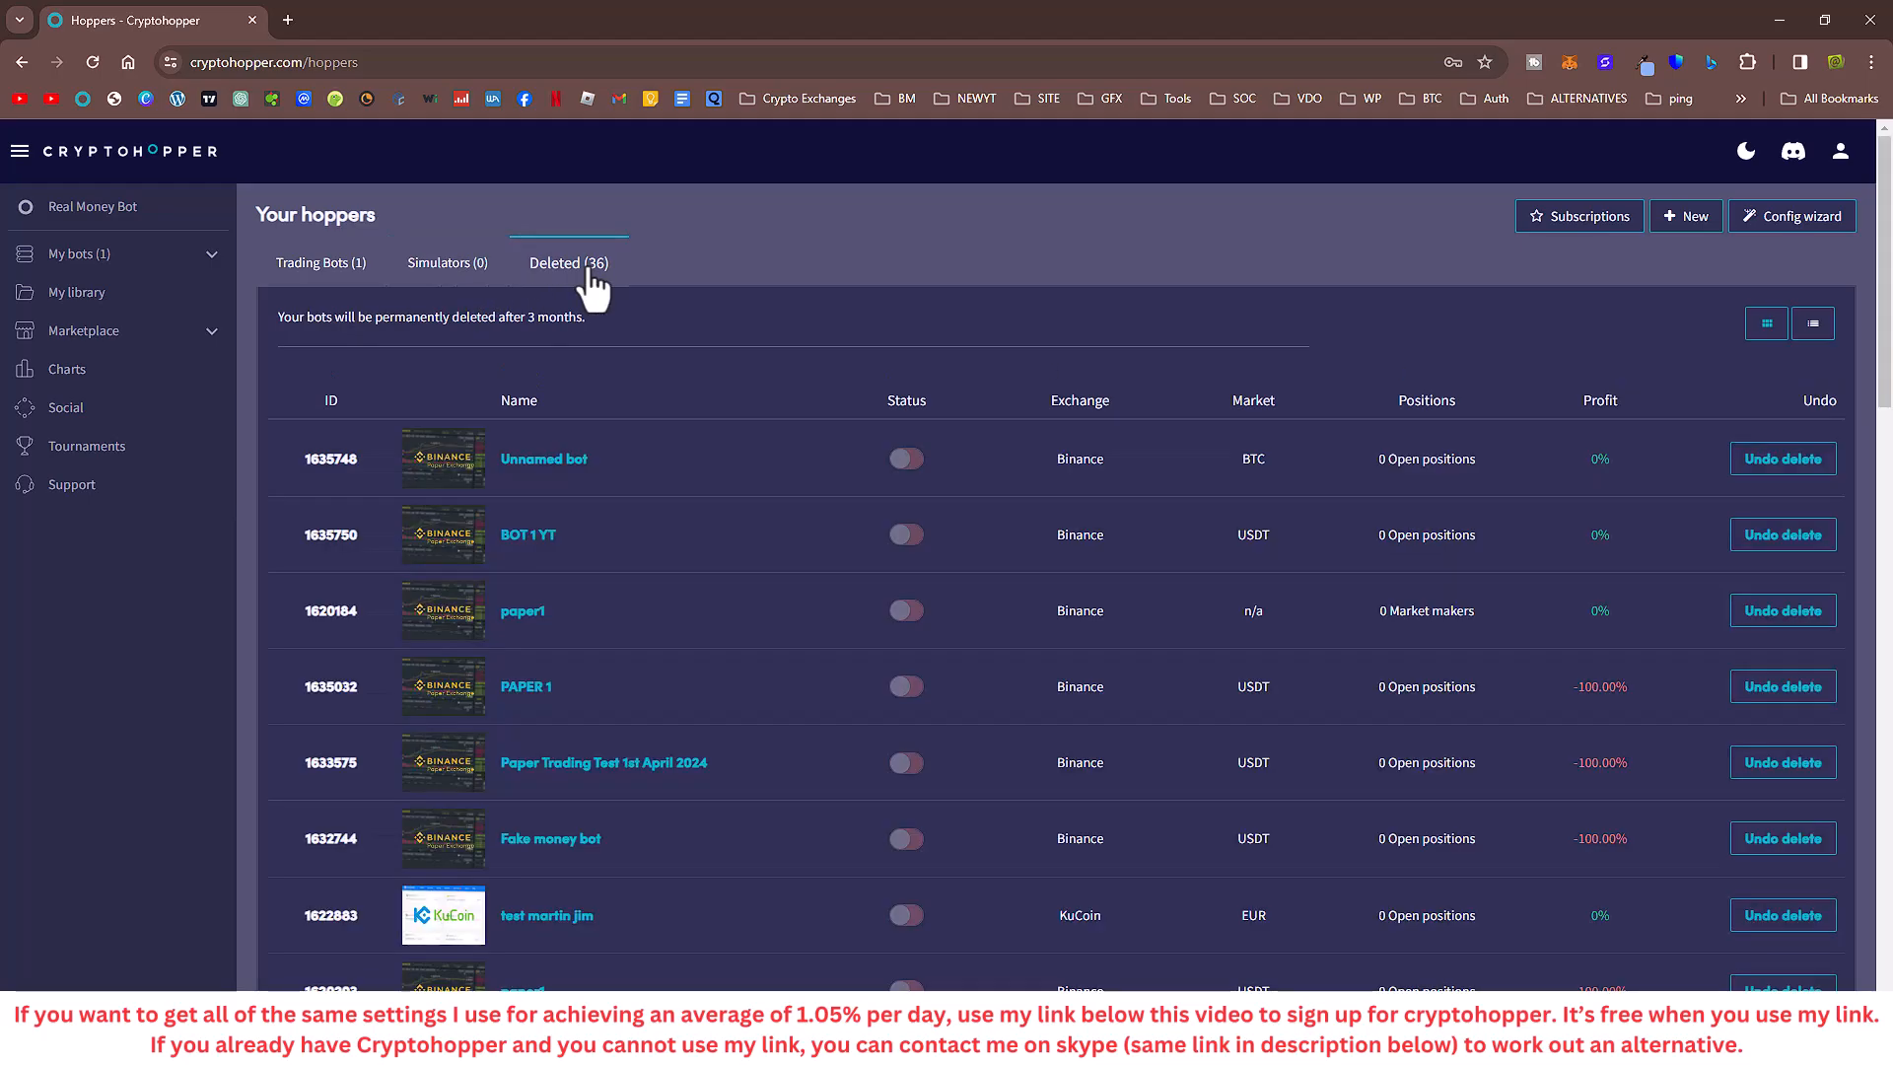
pyautogui.click(431, 266)
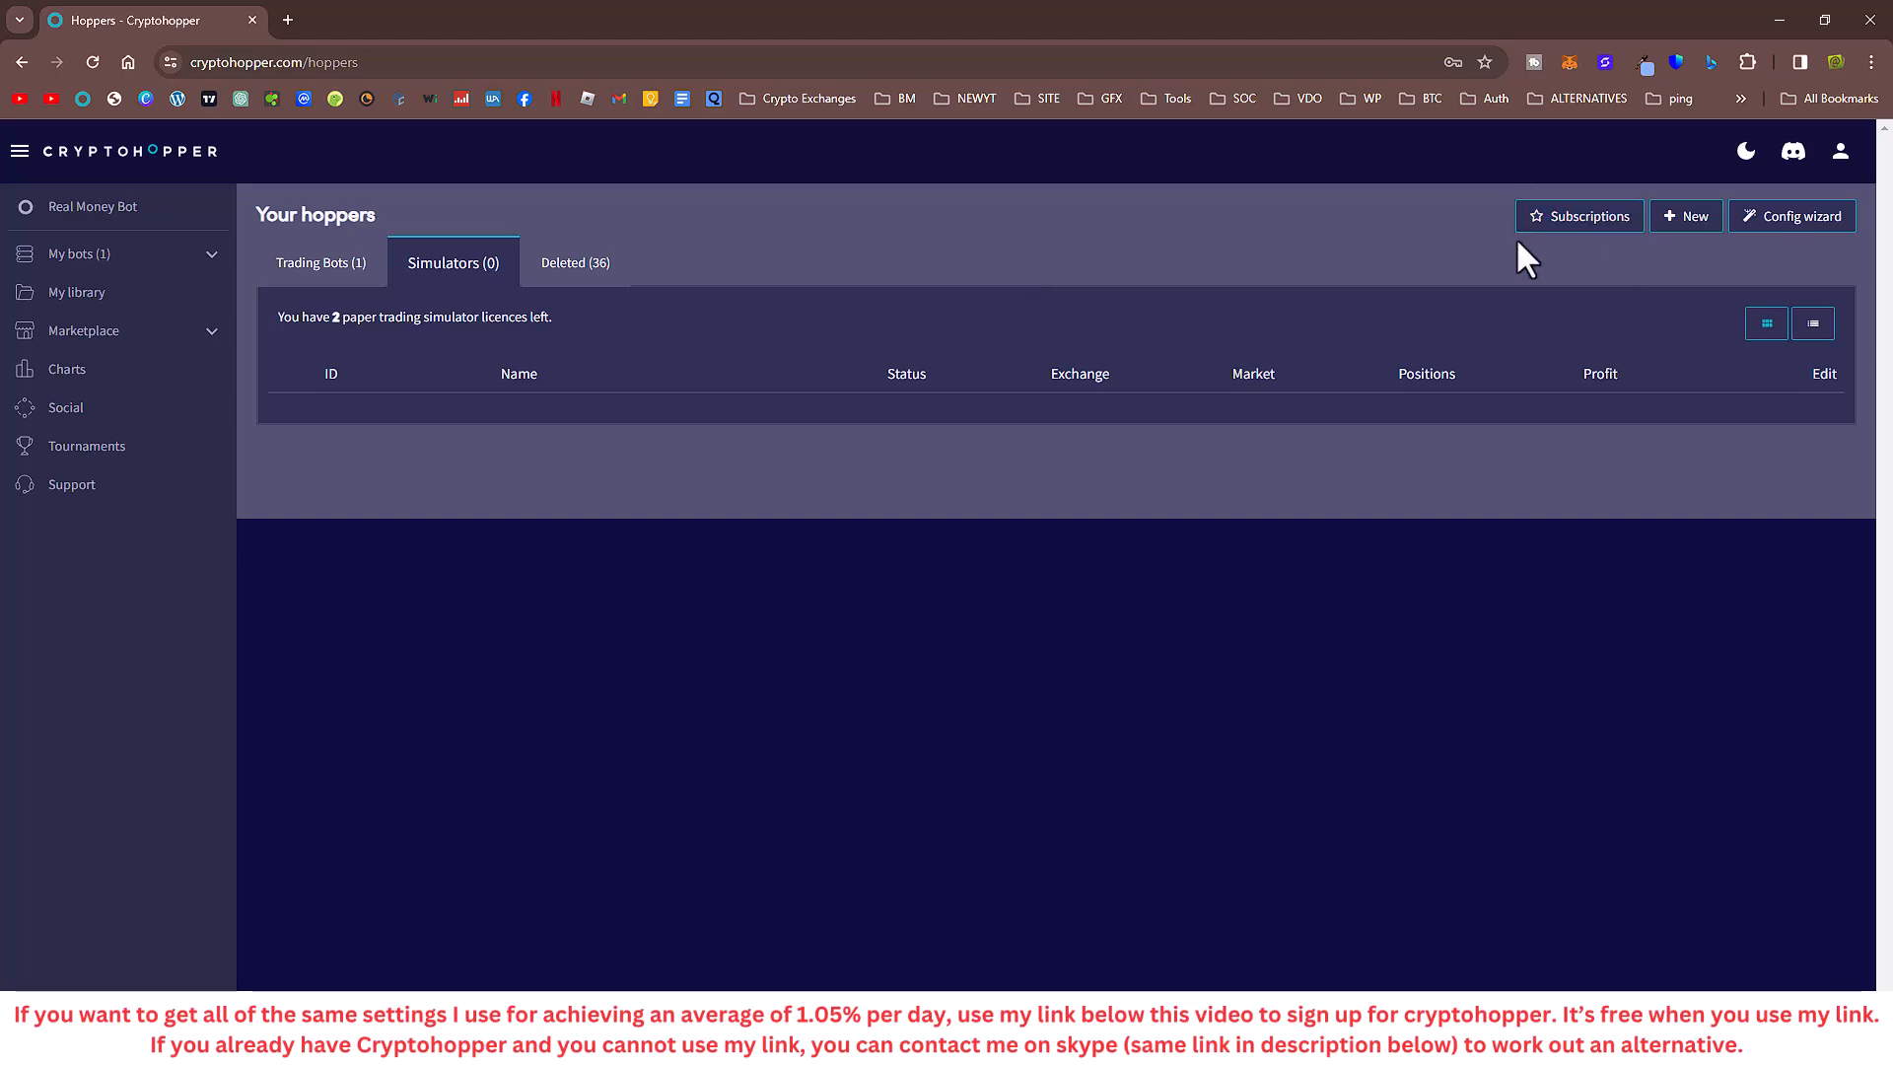
# - Create a new bot and choose to configure it yourself instead of using a template
pyautogui.click(1698, 229)
pyautogui.click(919, 523)
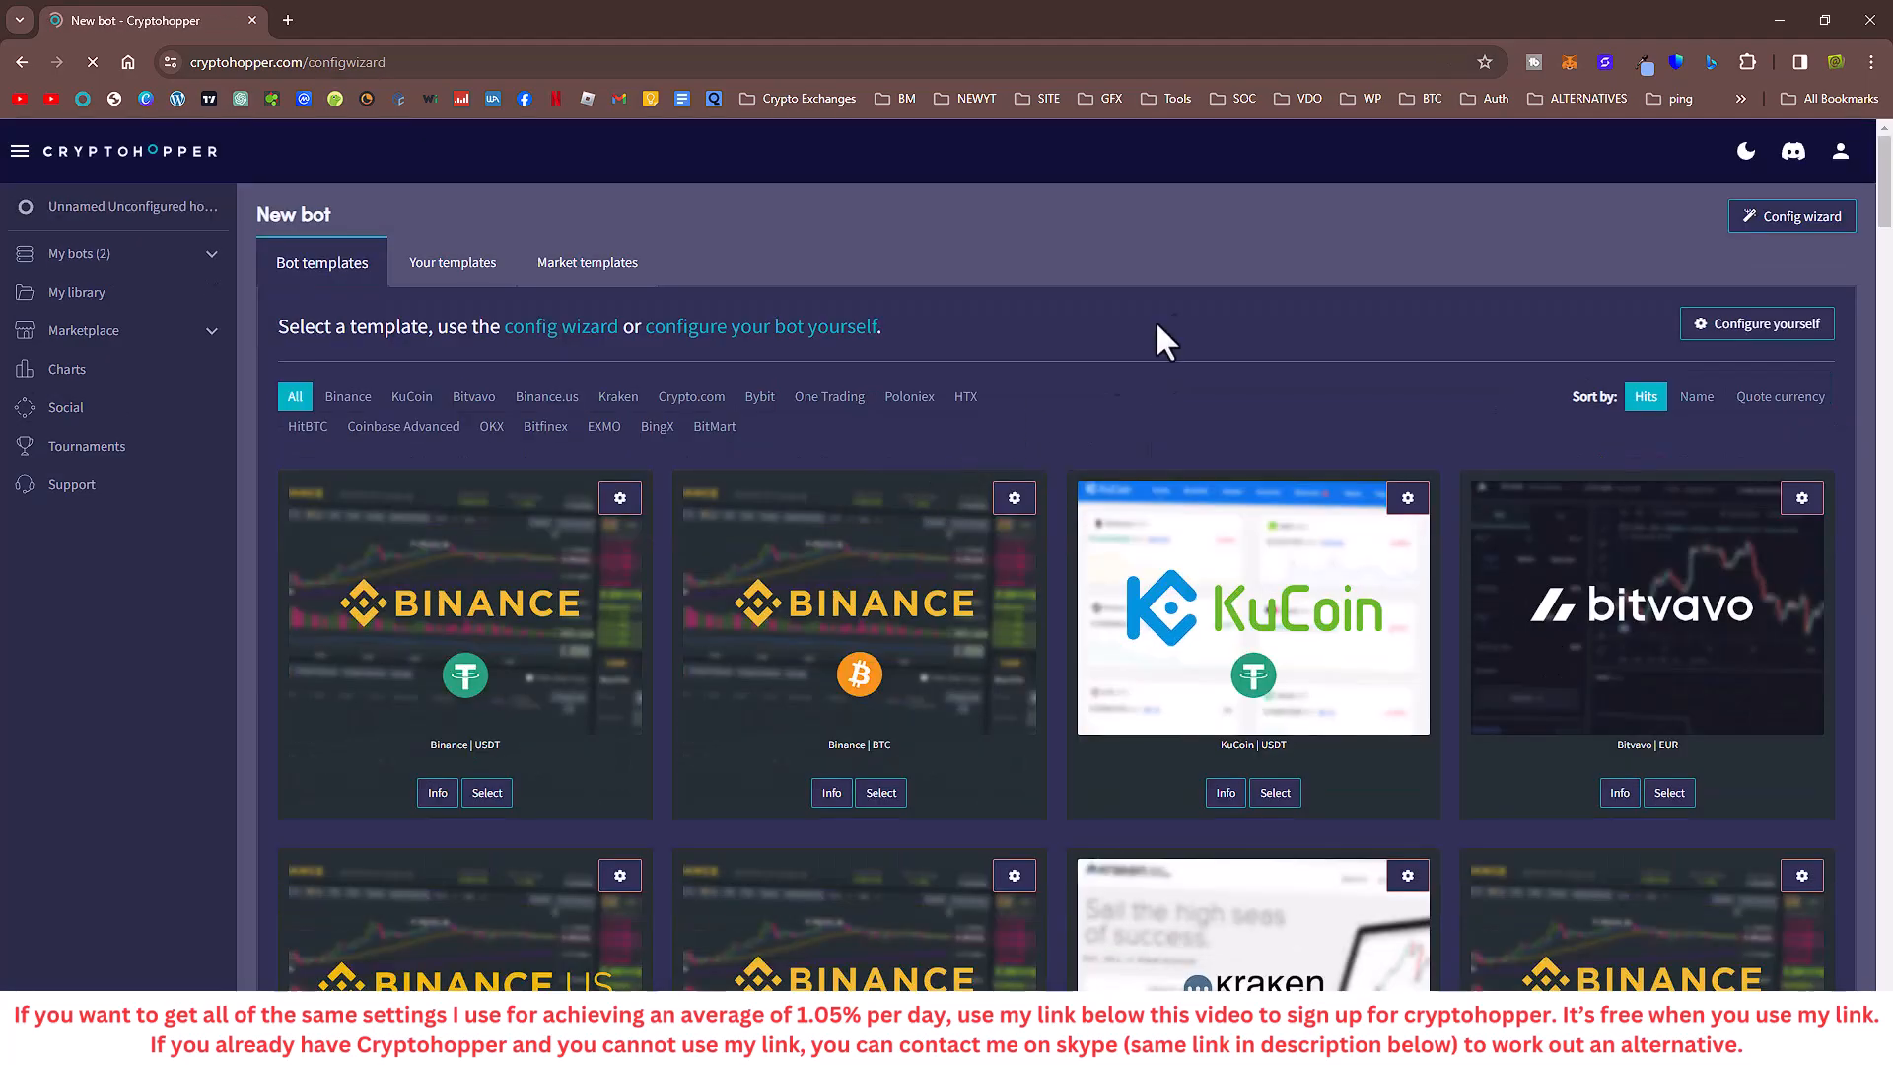
pyautogui.click(1784, 333)
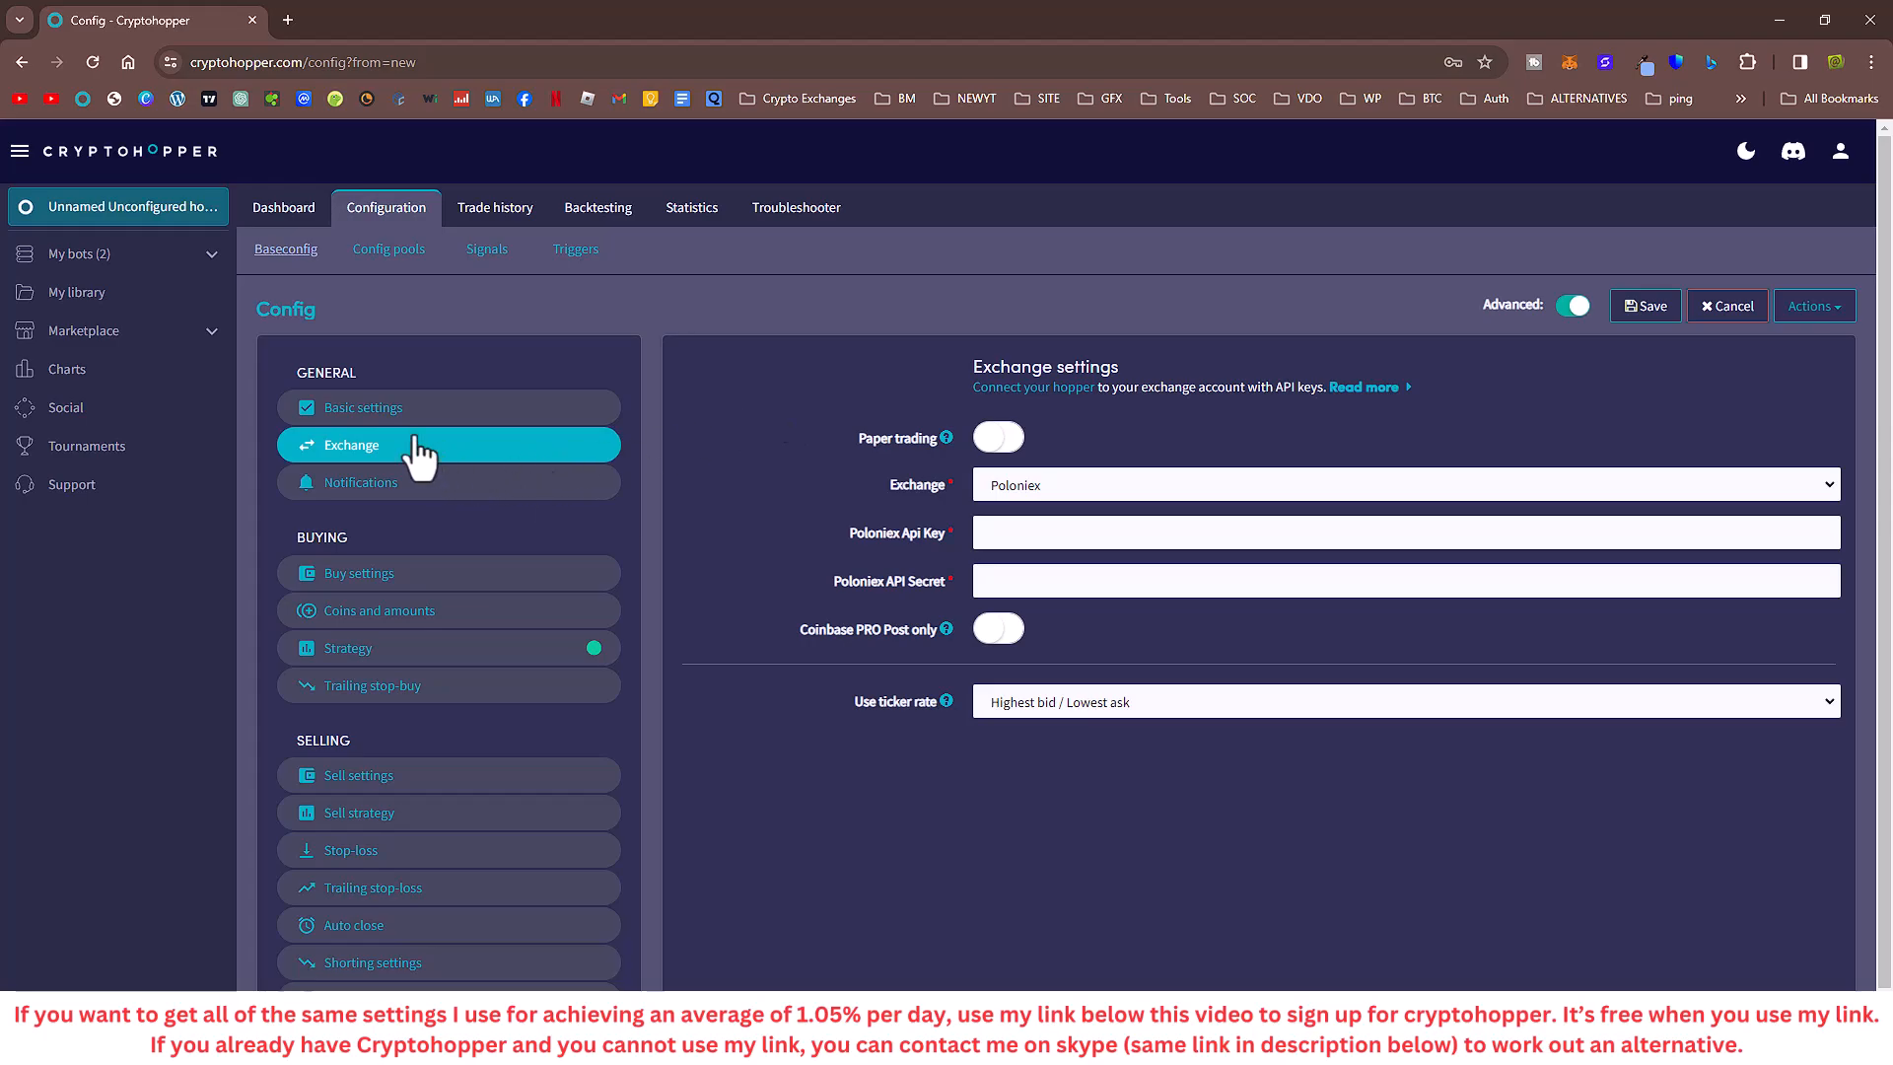
# - Try out paper trading in the new bot's exchange settings, then turn it back off
pyautogui.click(998, 439)
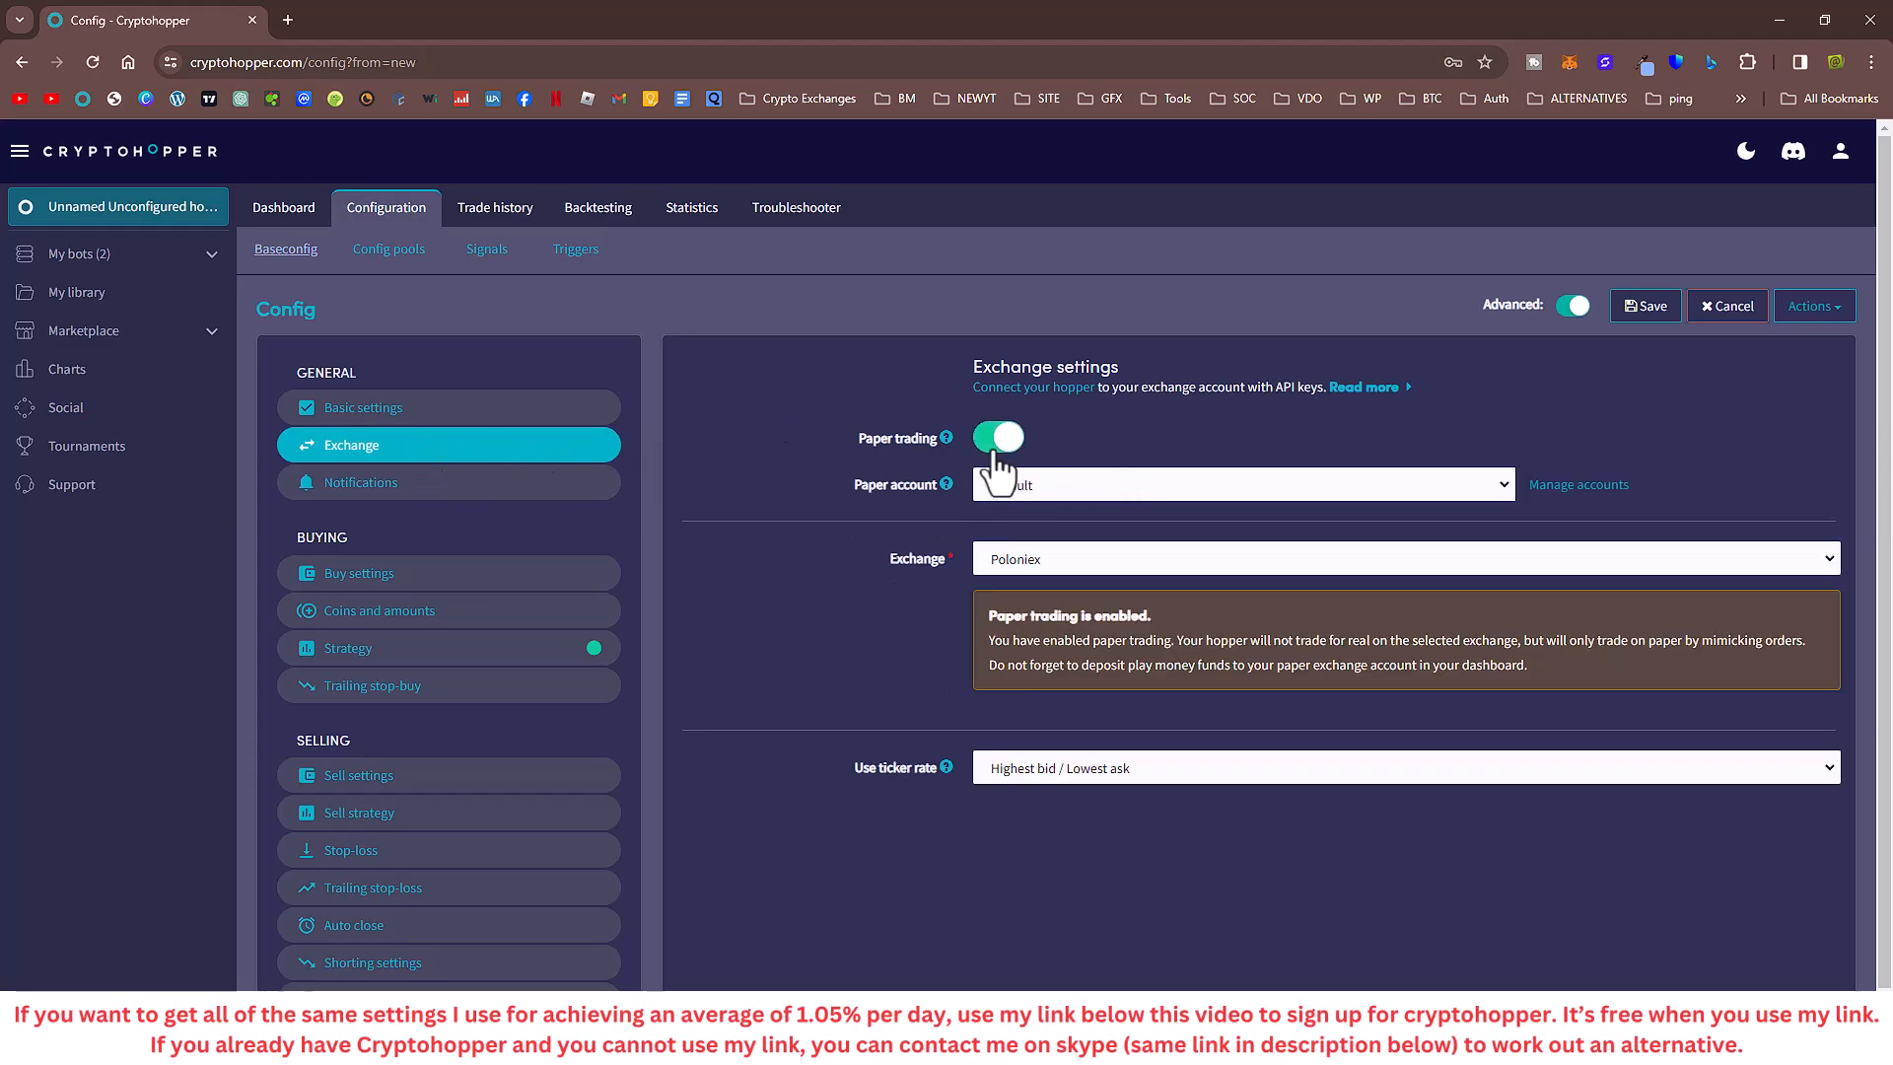
pyautogui.click(998, 439)
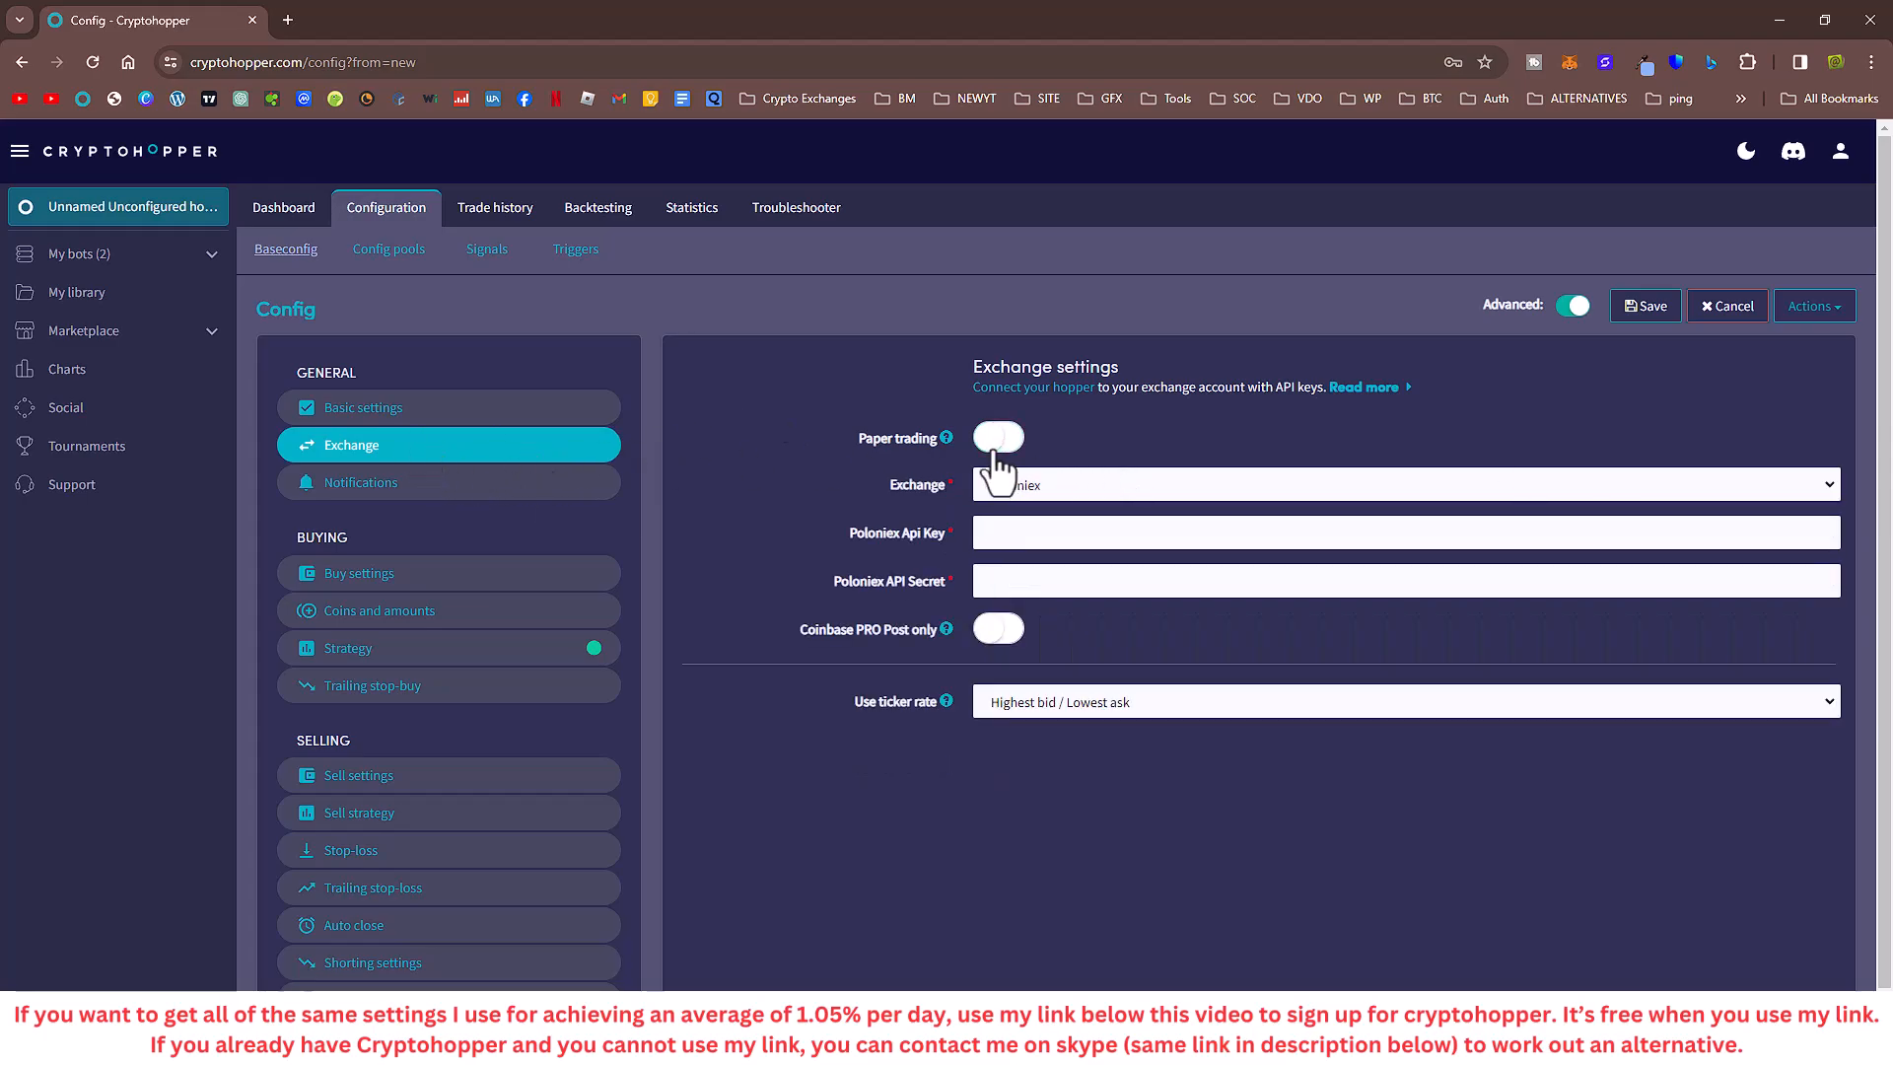
# - Open the unnamed bot's configuration from the overview of trading bots, declining the config wizard
pyautogui.click(119, 264)
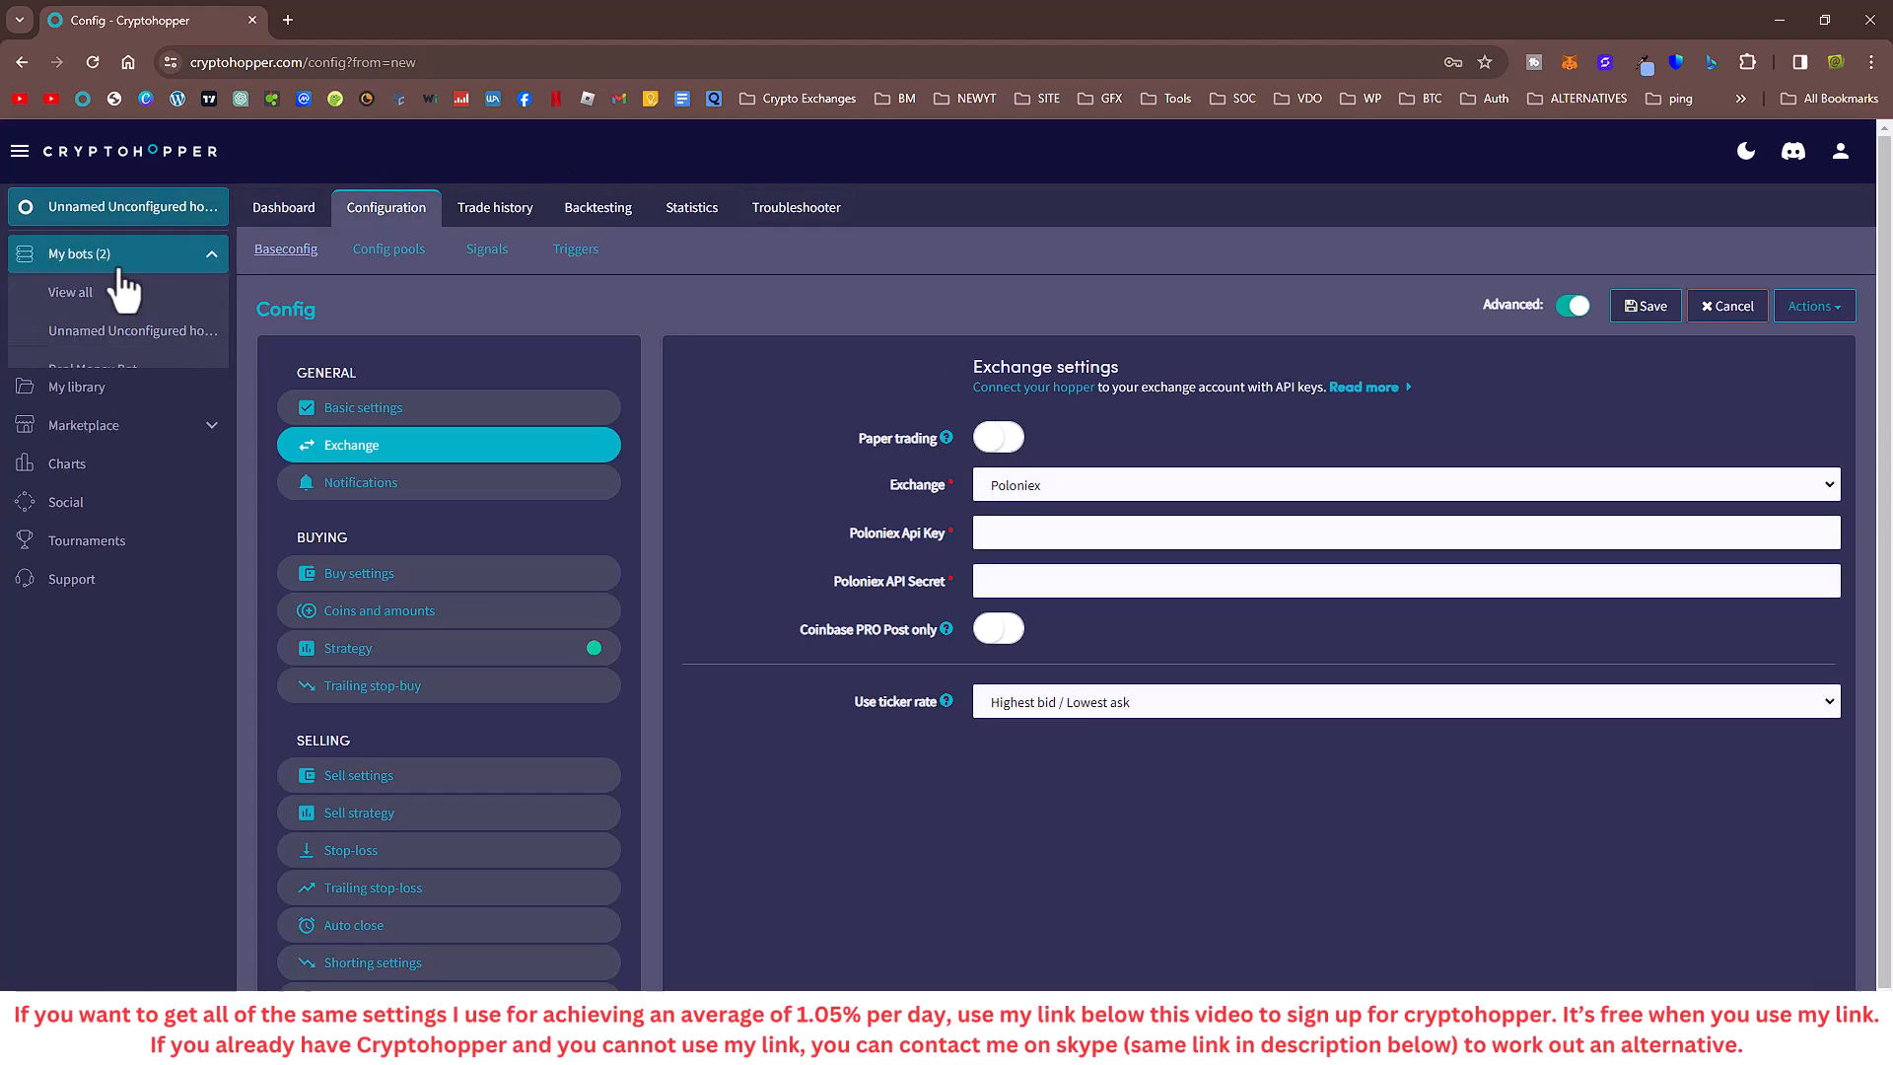
pyautogui.click(123, 291)
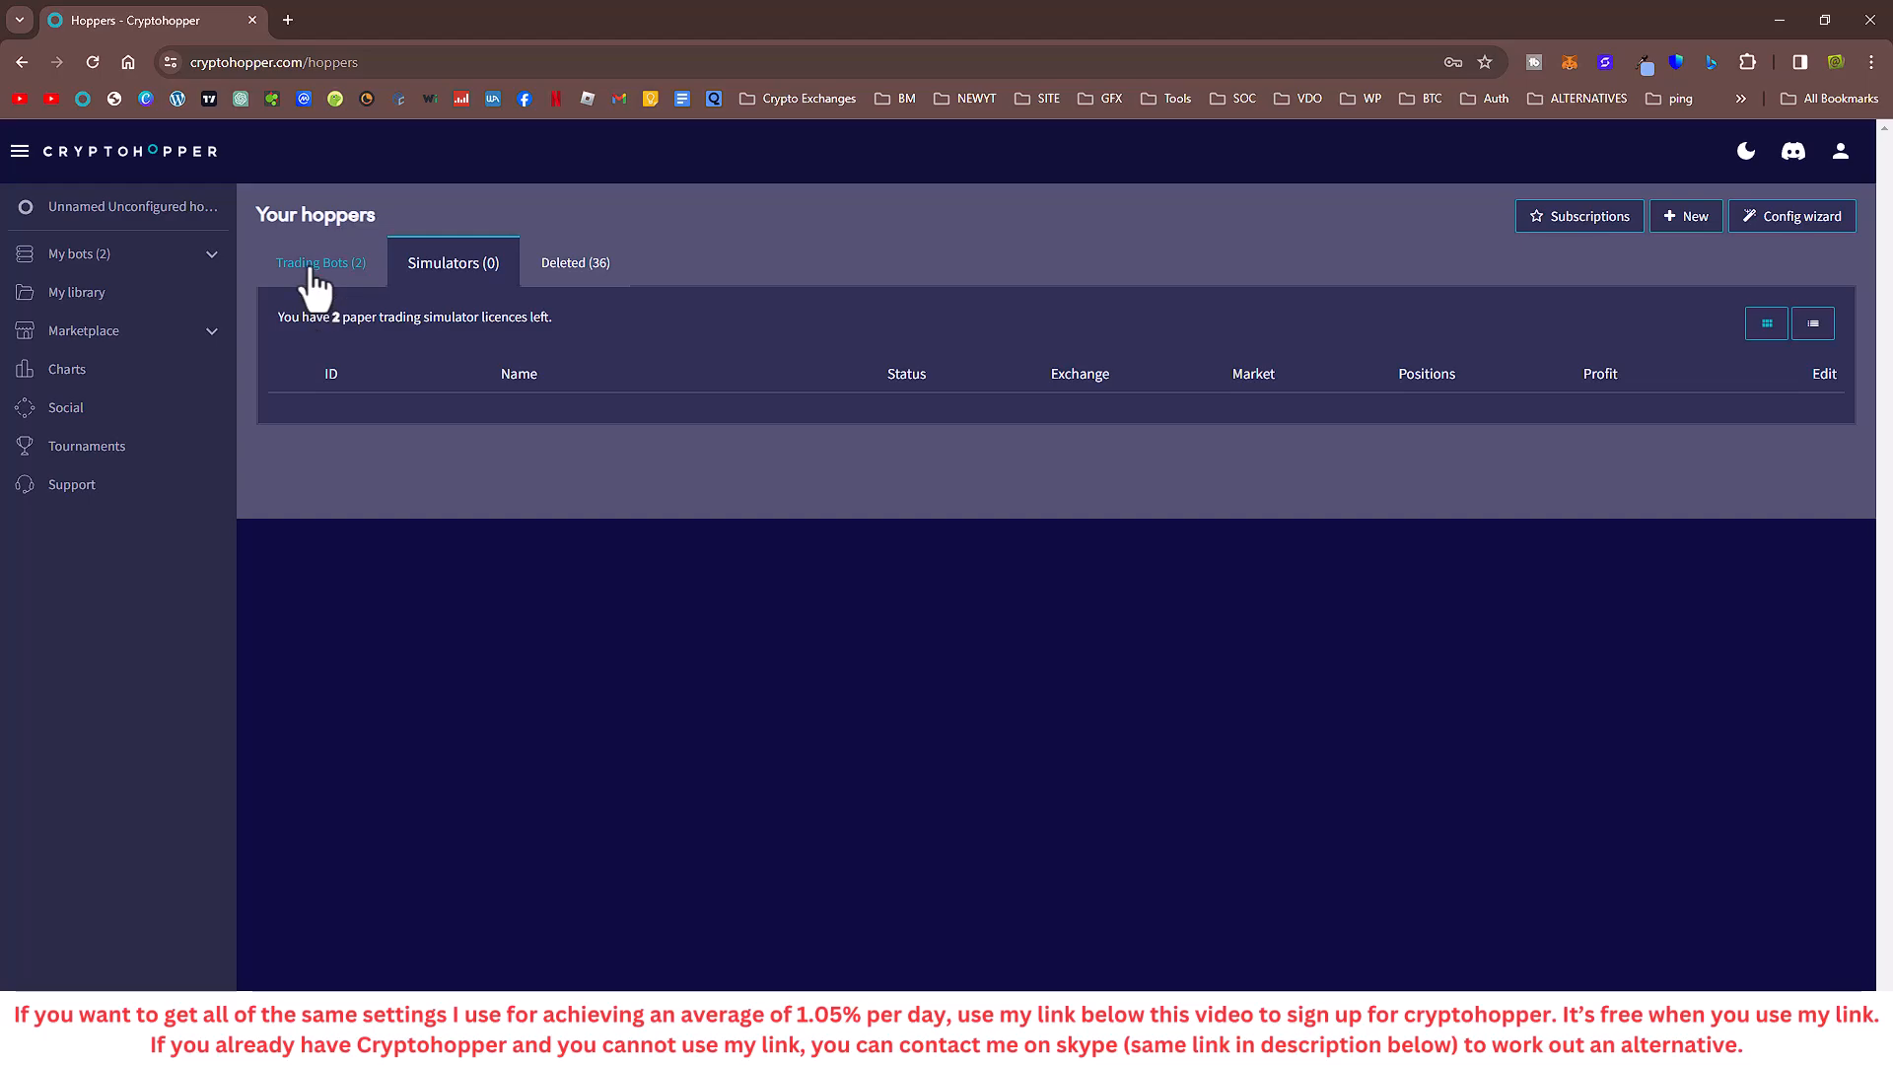
pyautogui.click(314, 278)
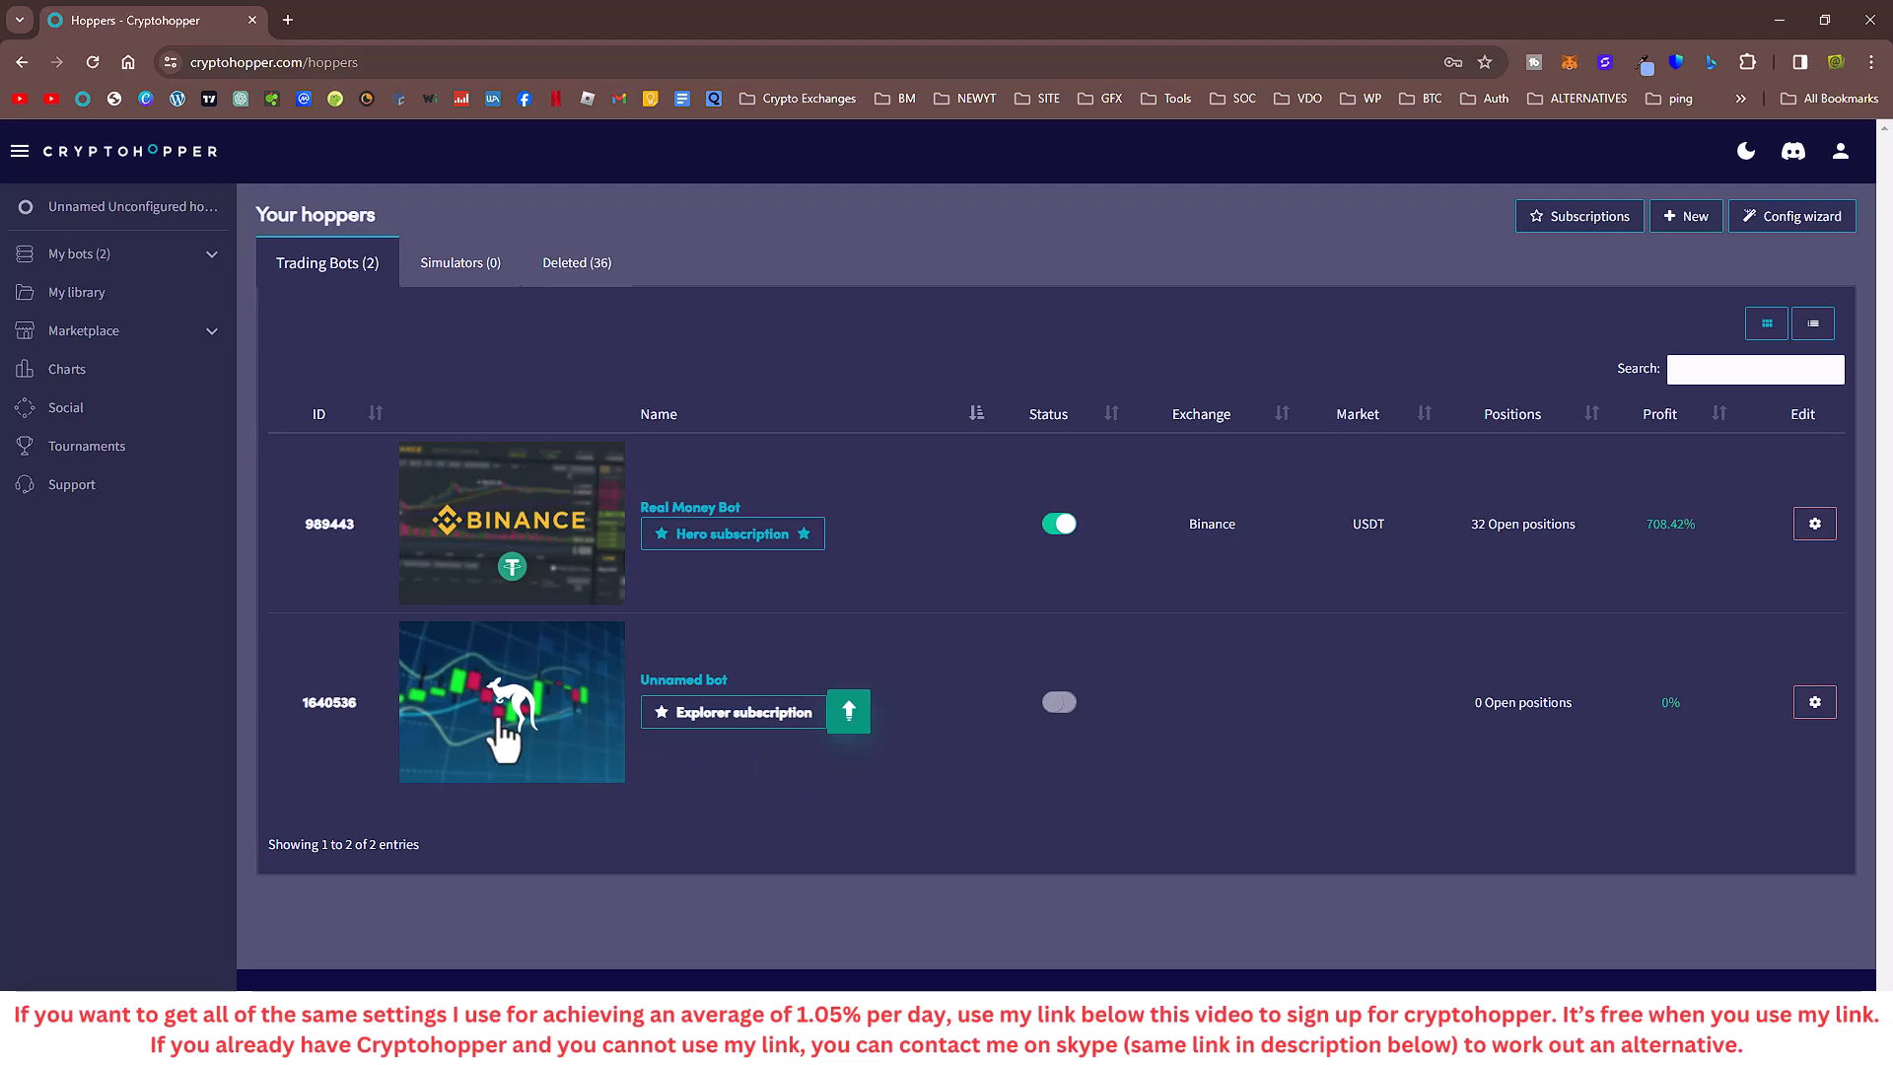
pyautogui.click(1815, 704)
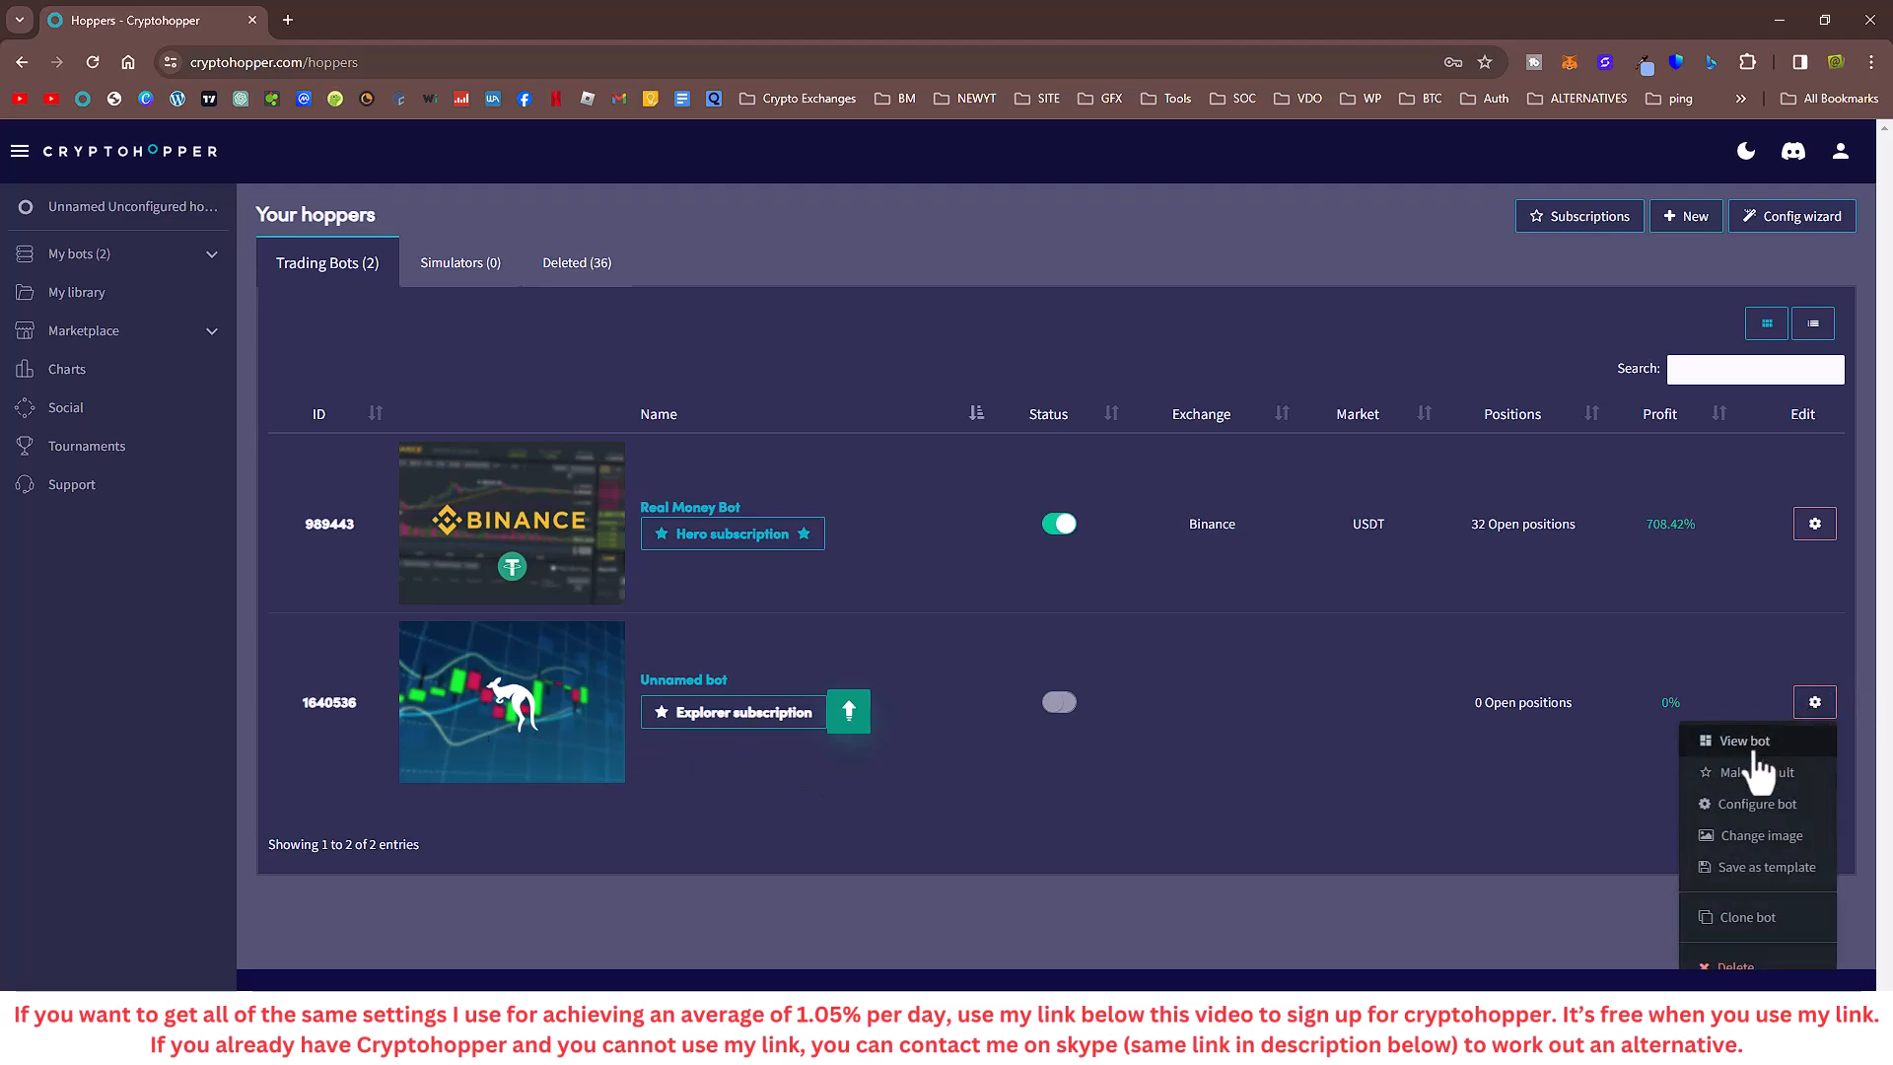
pyautogui.click(1755, 805)
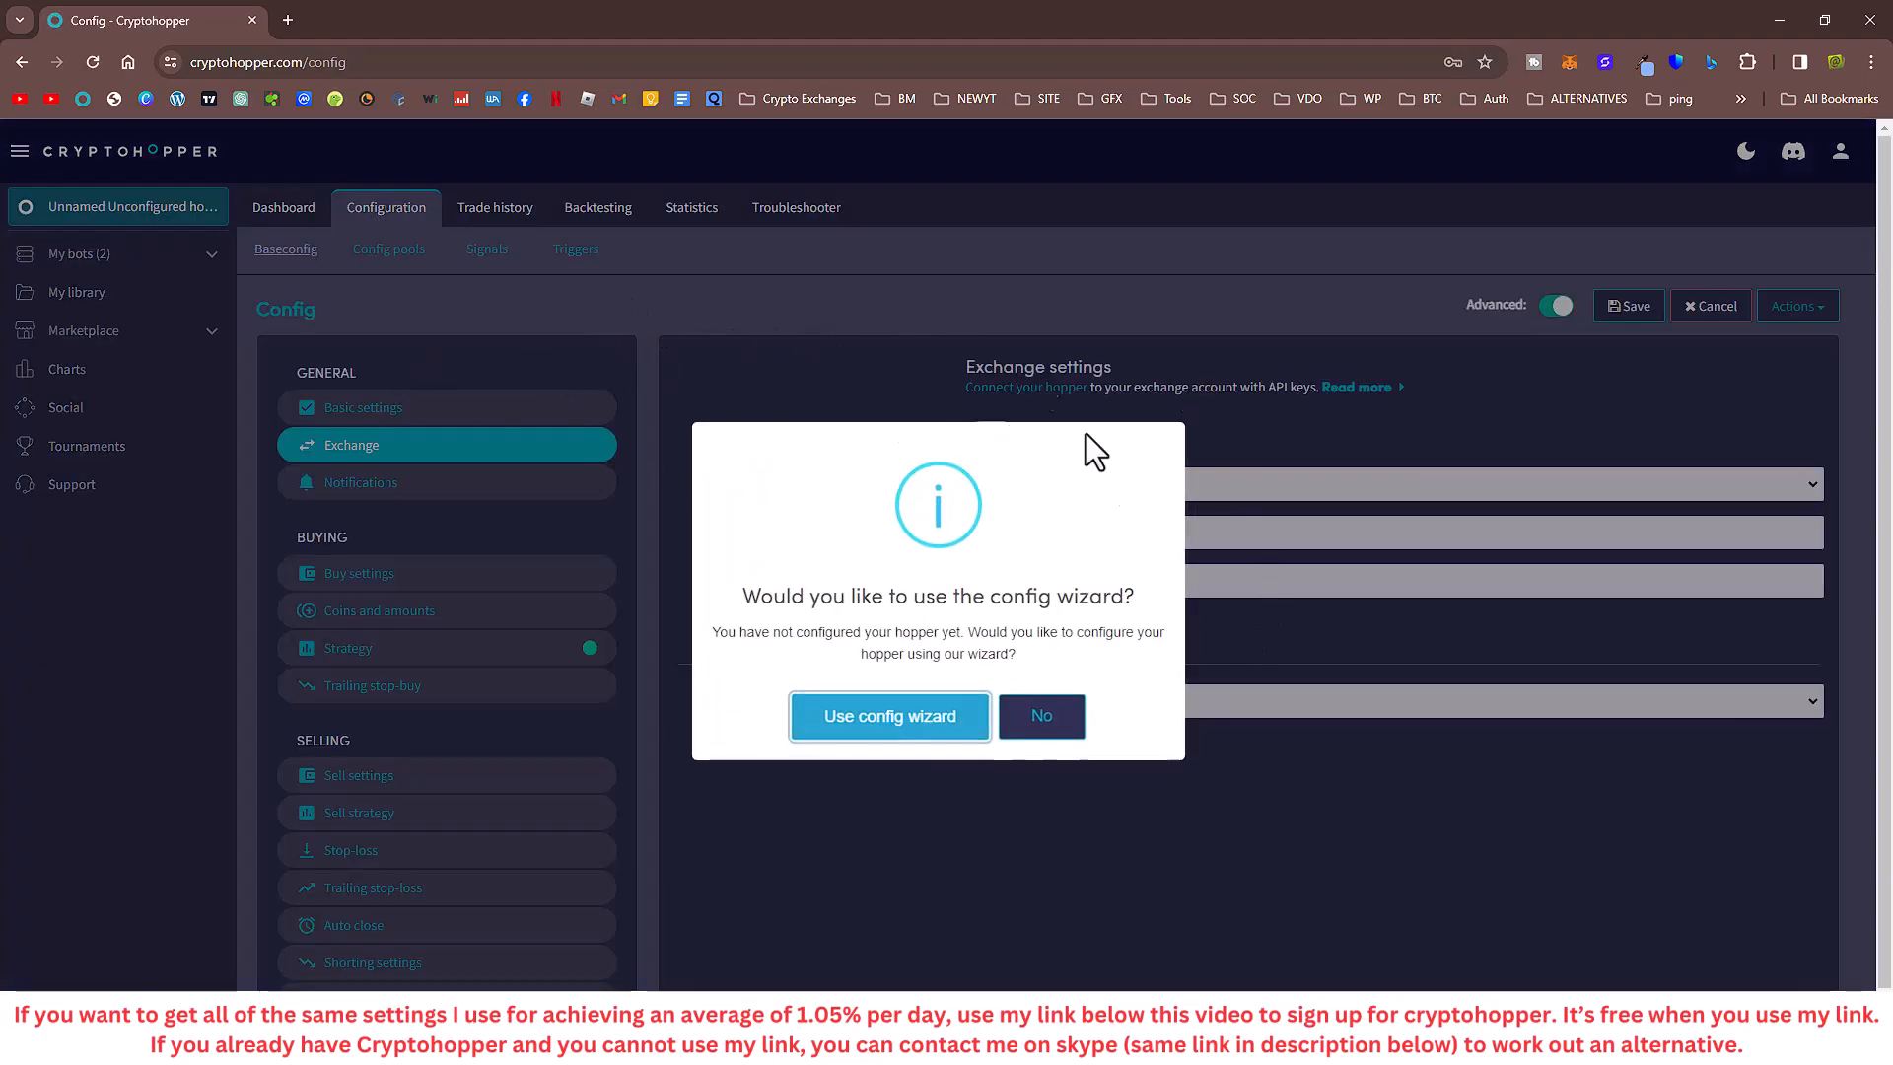
pyautogui.click(1039, 714)
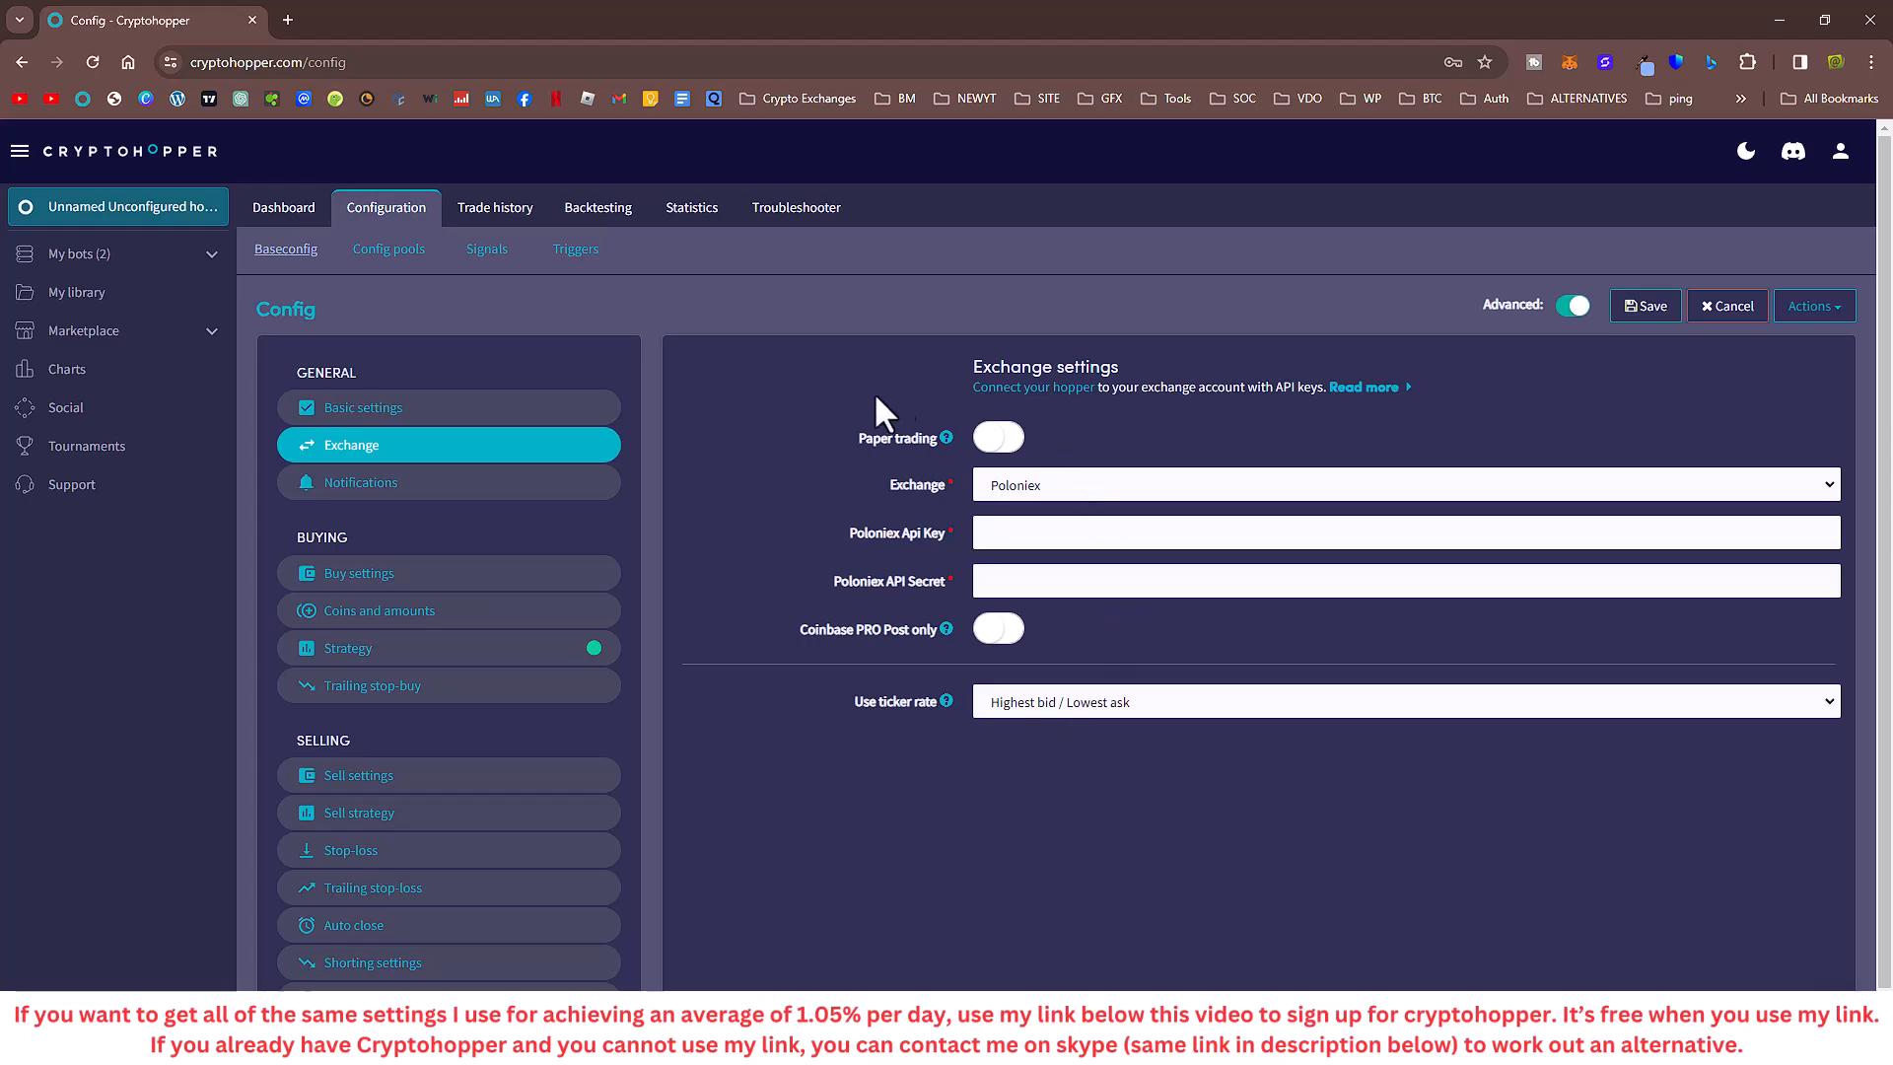
# - Enable paper trading in the unnamed bot's exchange settings and select Binance as the exchange
pyautogui.click(1015, 450)
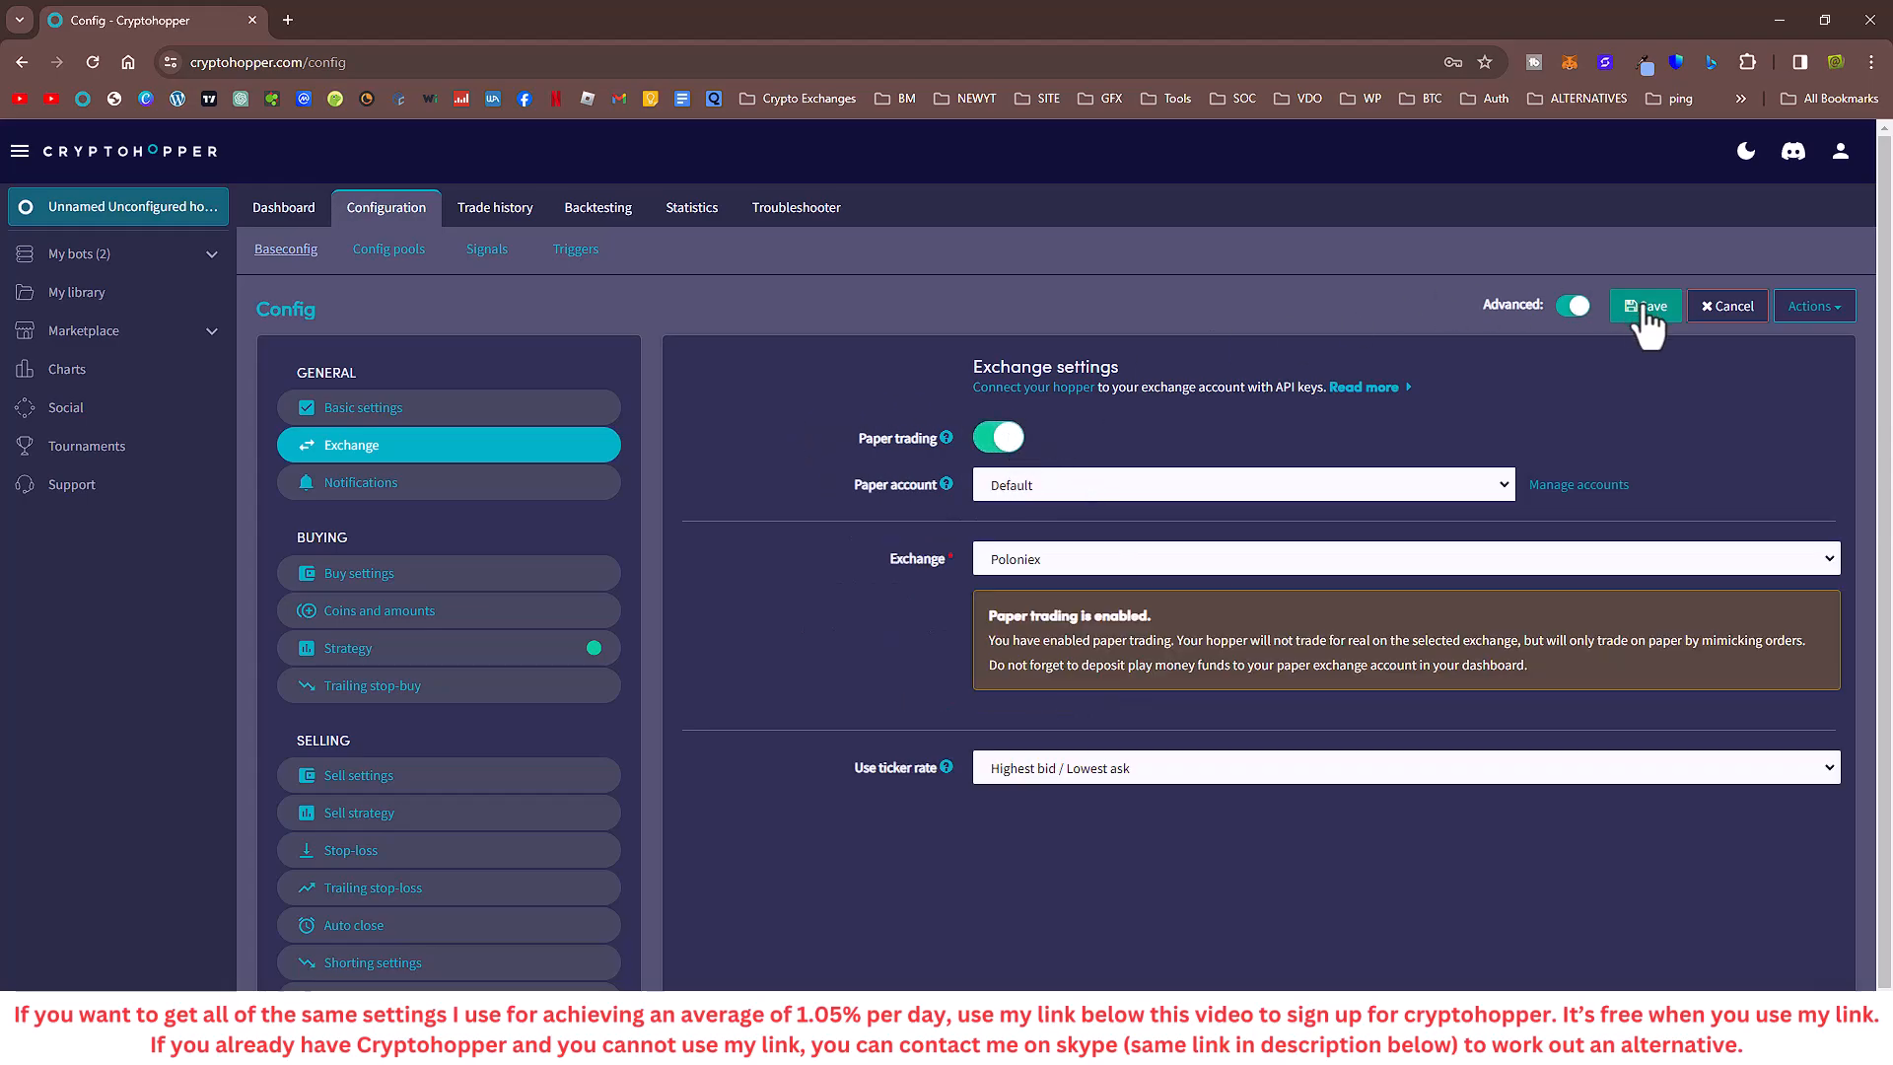
pyautogui.click(426, 616)
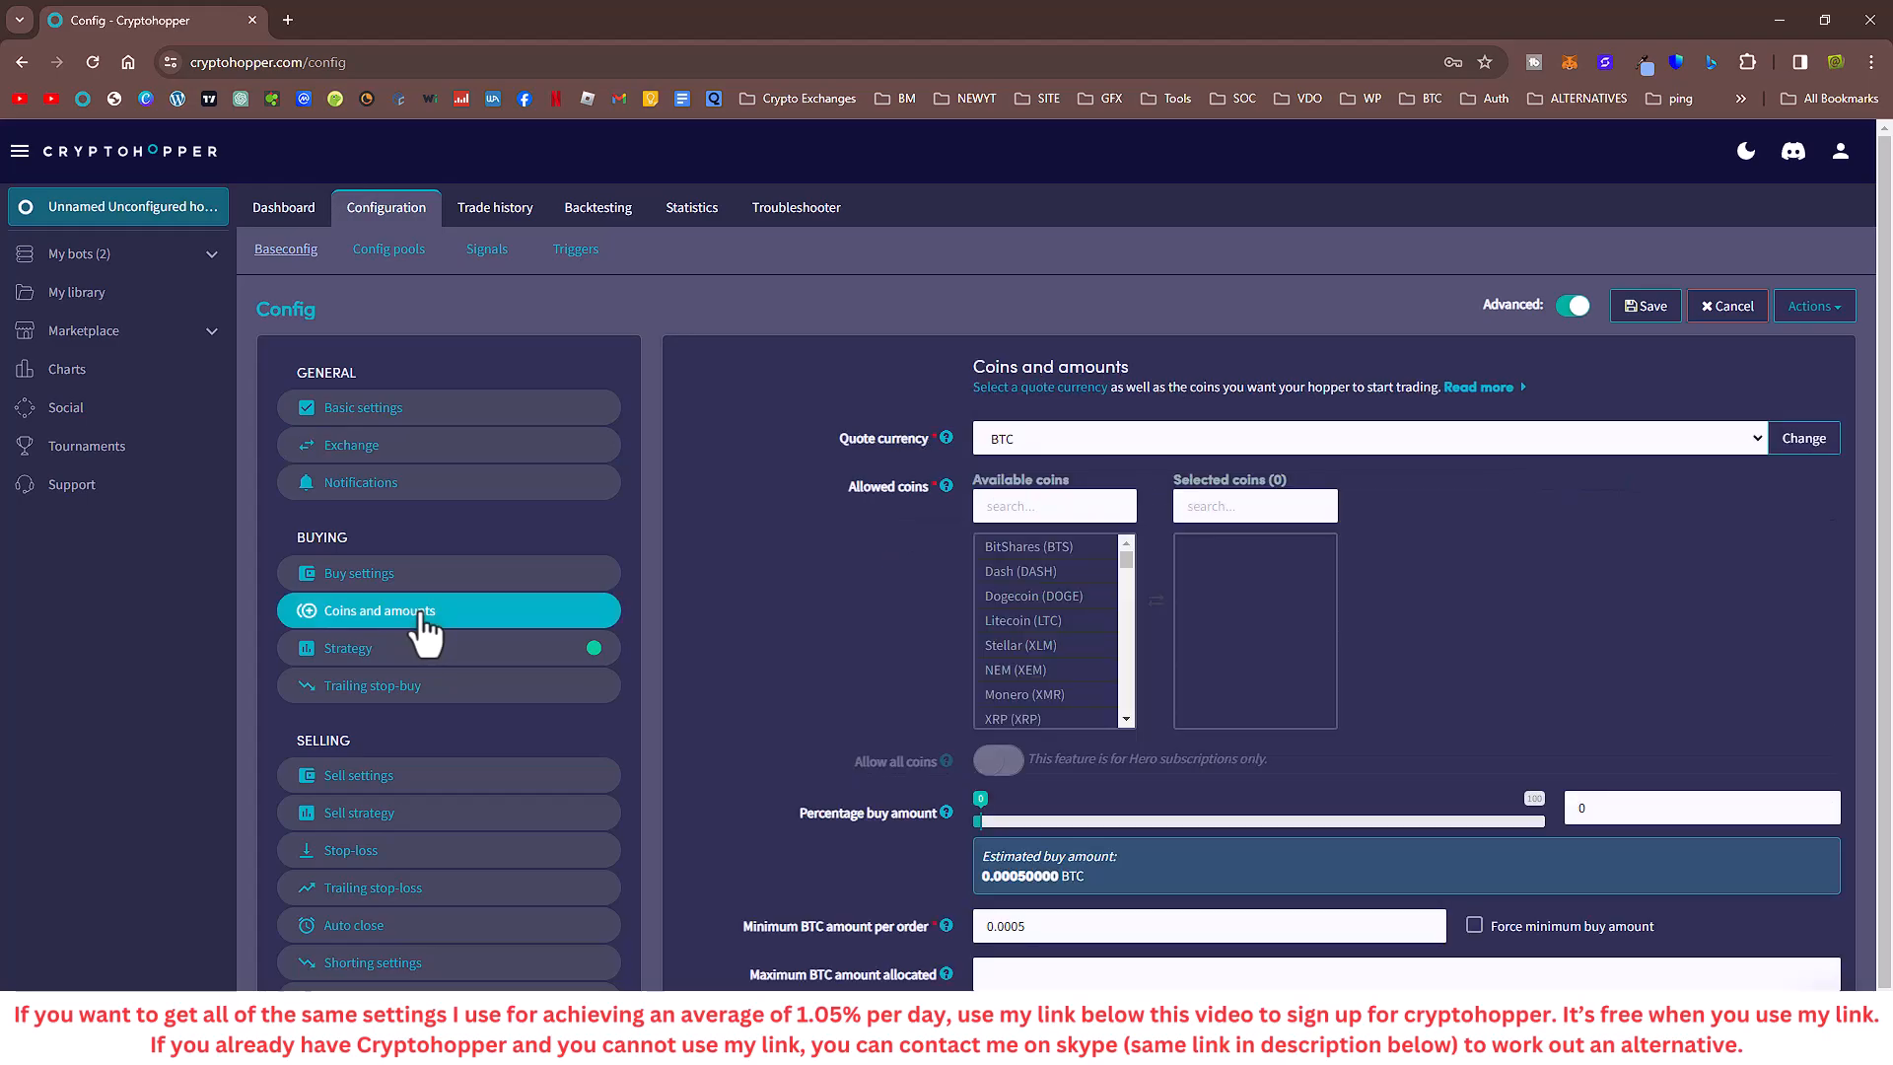
pyautogui.click(437, 447)
pyautogui.click(1001, 439)
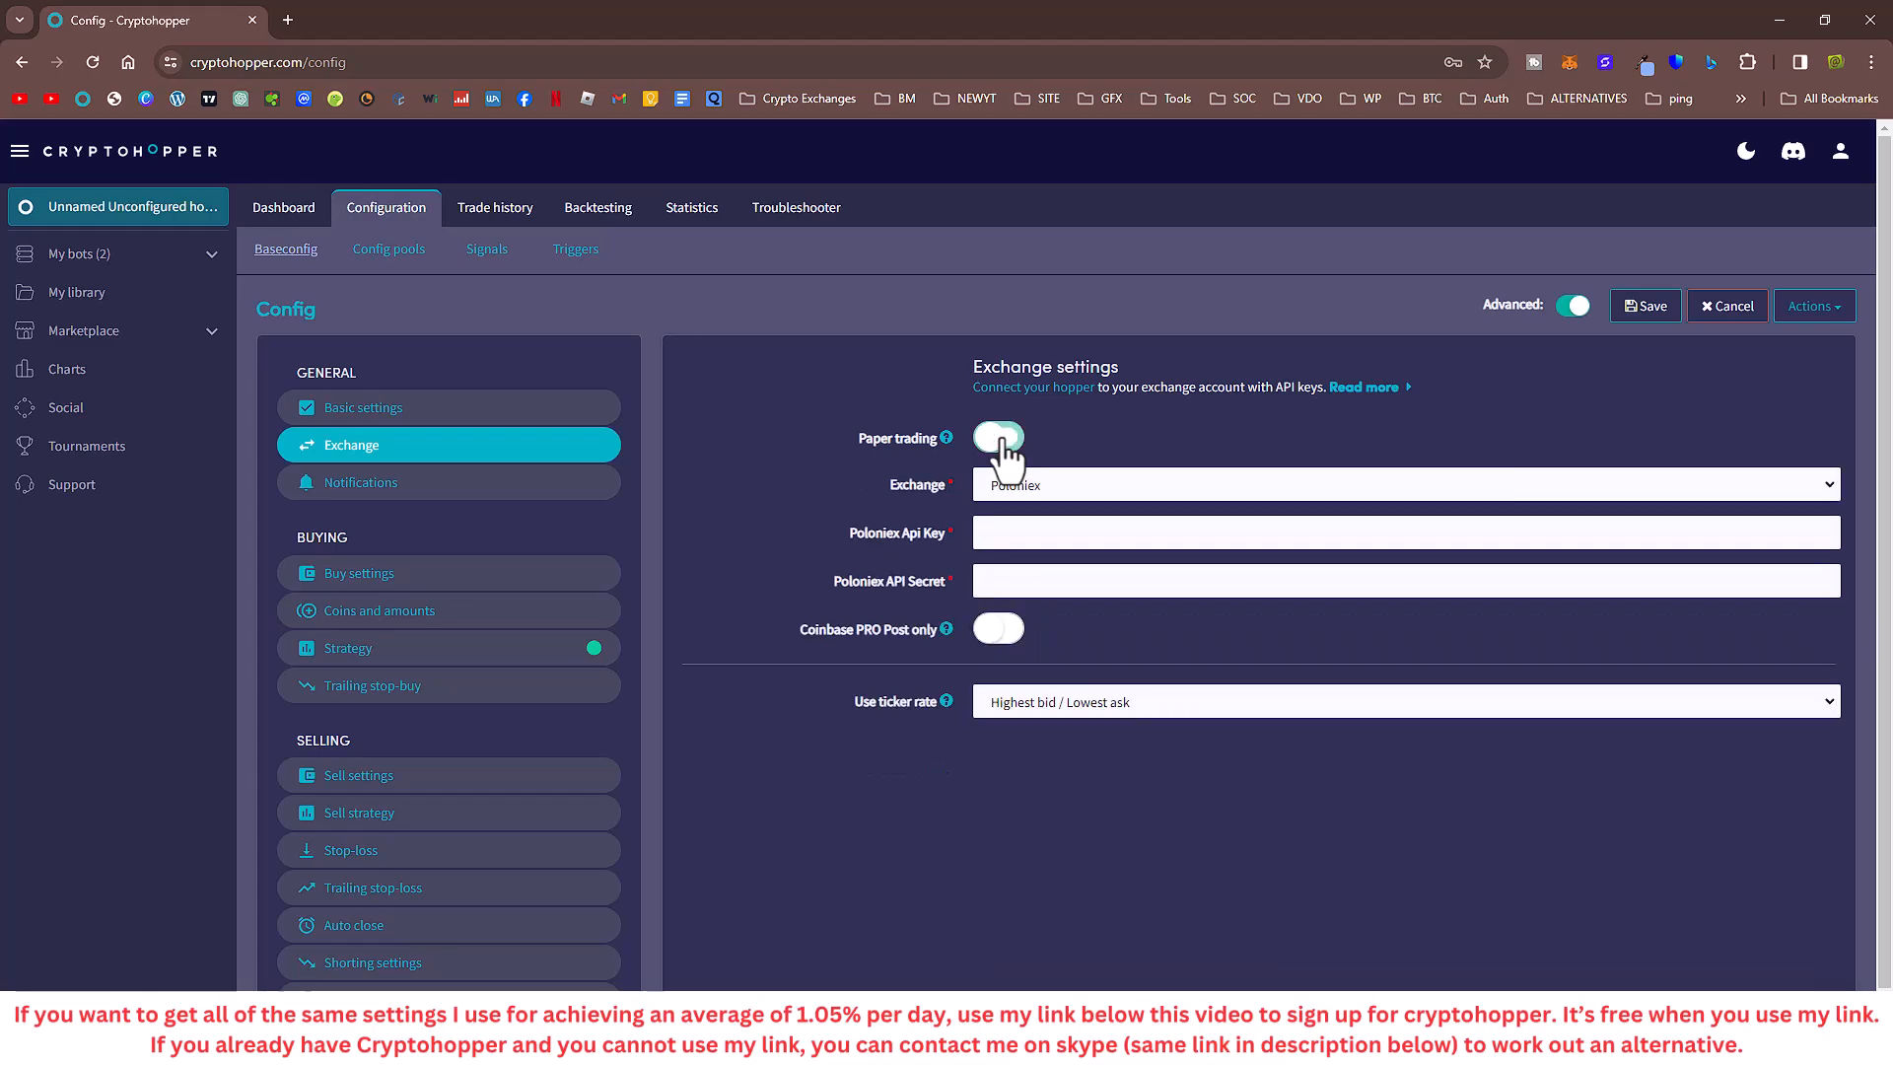
pyautogui.click(1001, 438)
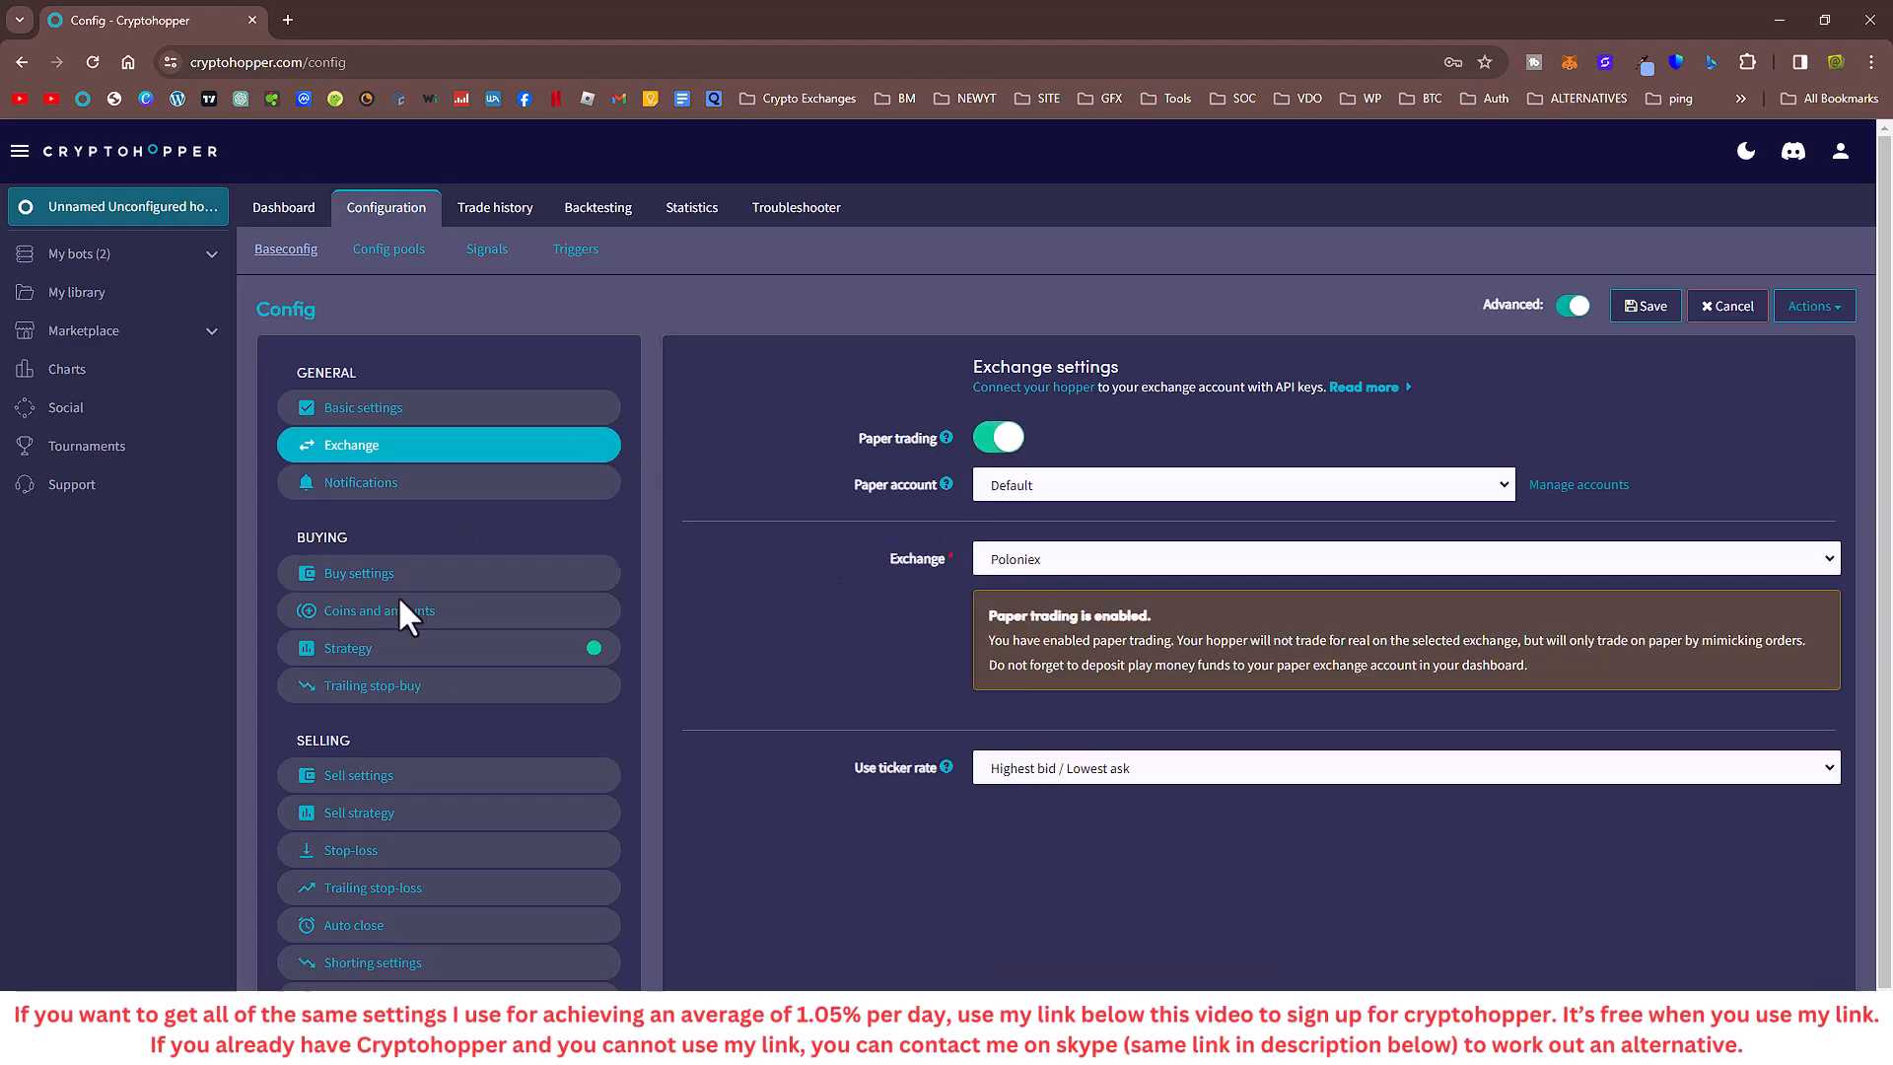
pyautogui.click(1045, 563)
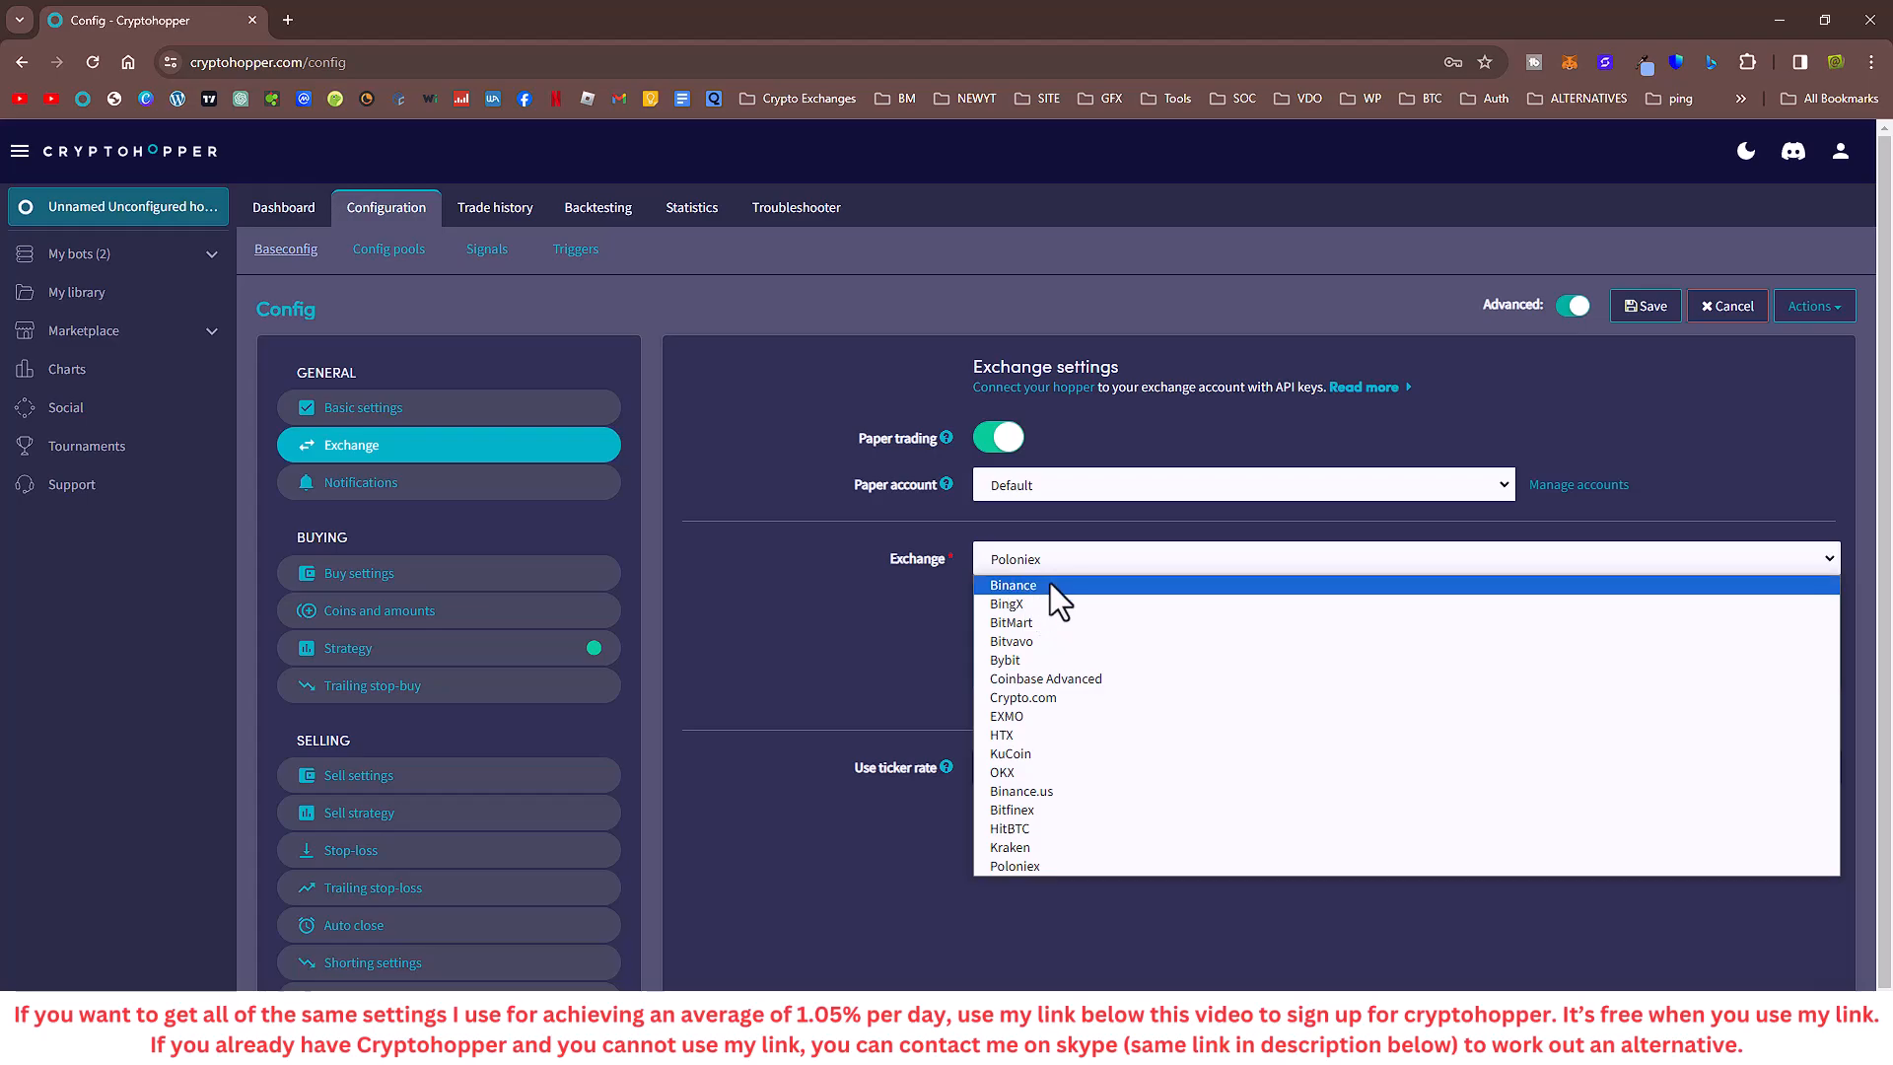
pyautogui.click(1050, 585)
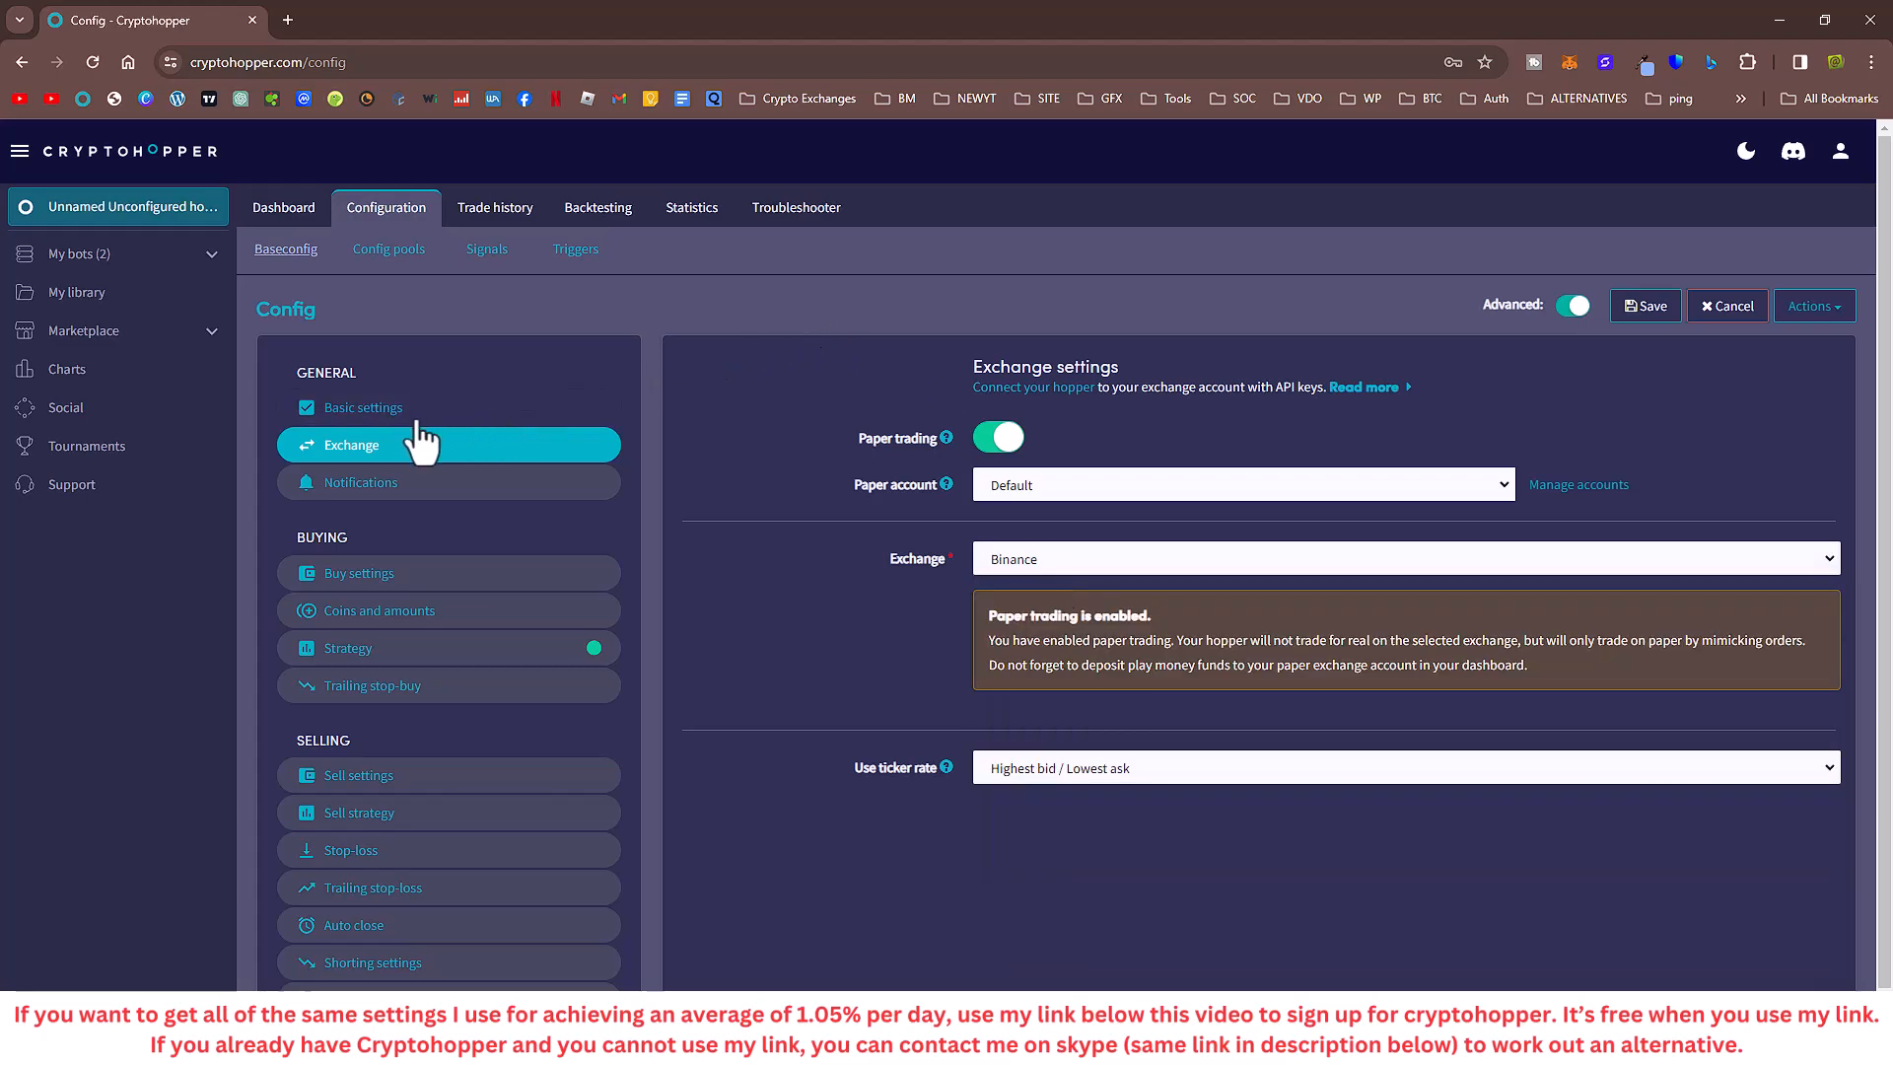
# - Set the bot's quote currency to USDT in the coins and amounts settings and save the configuration
pyautogui.click(409, 617)
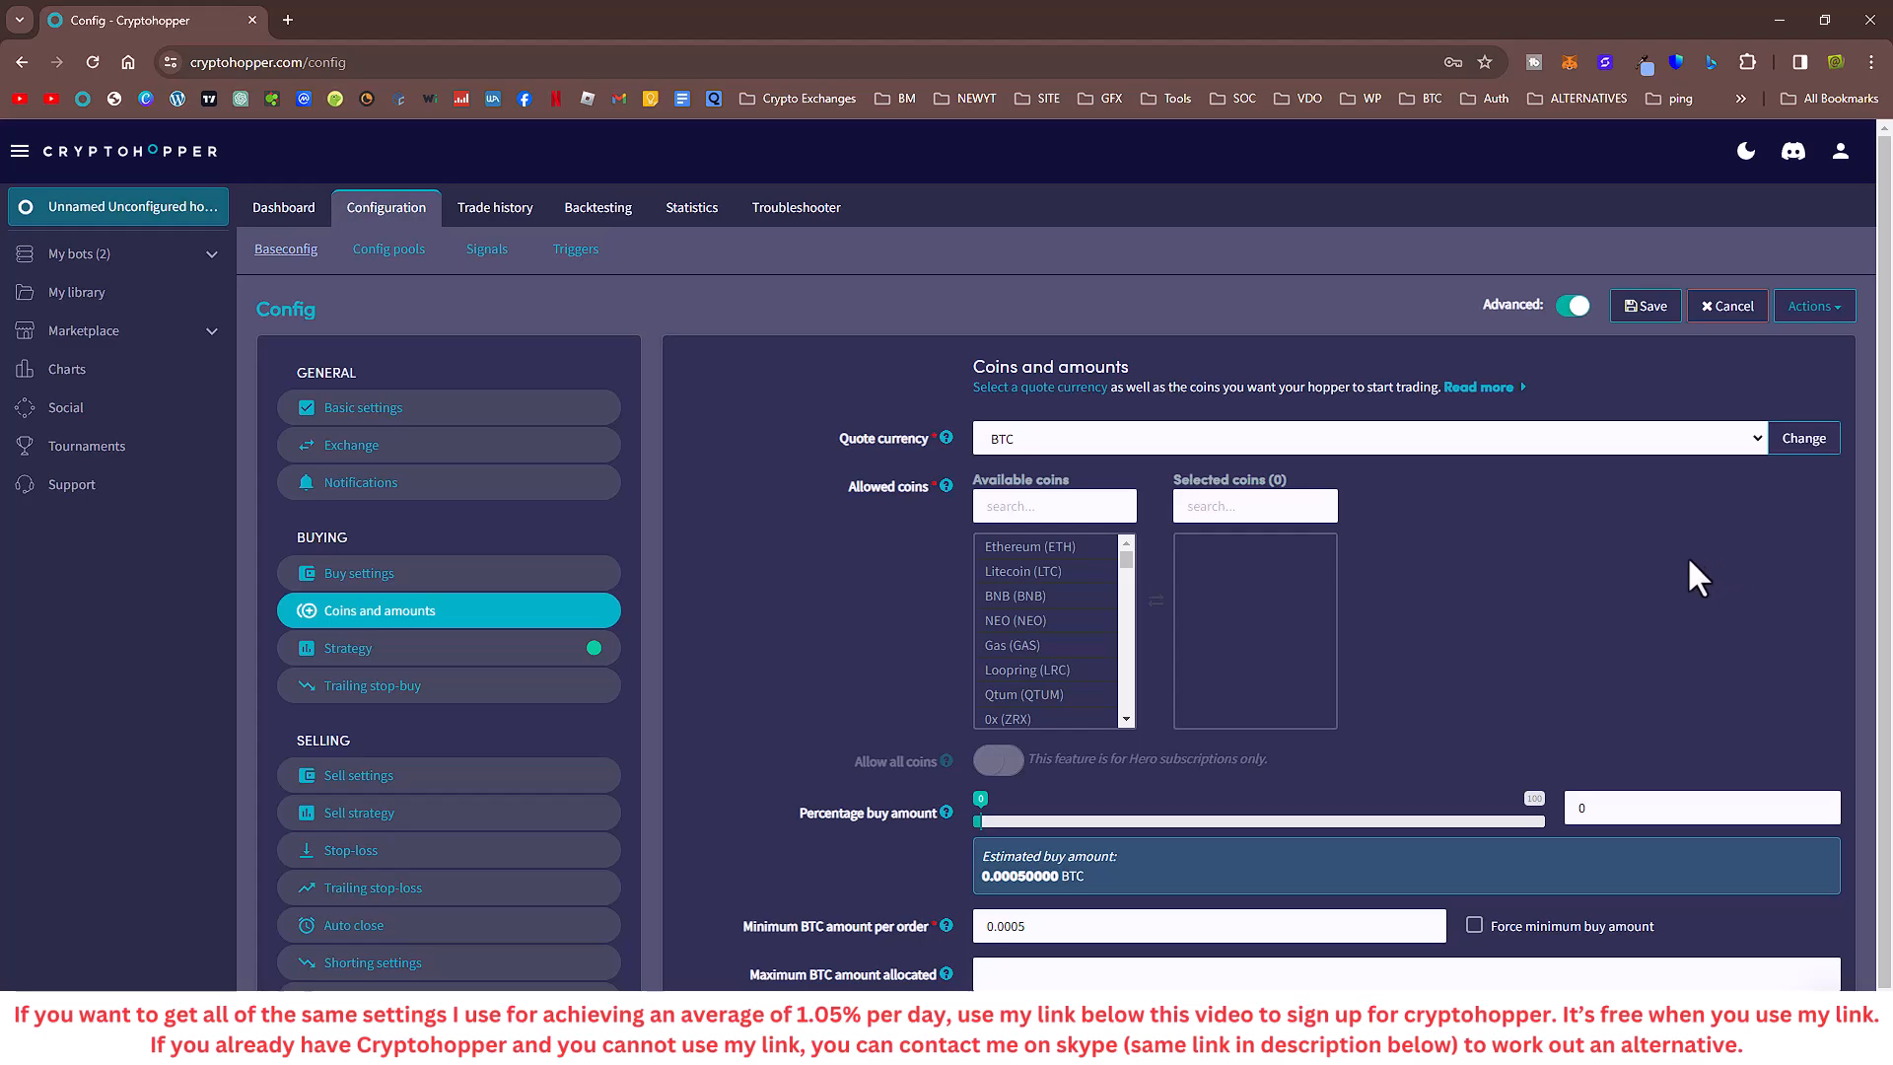
pyautogui.click(1759, 435)
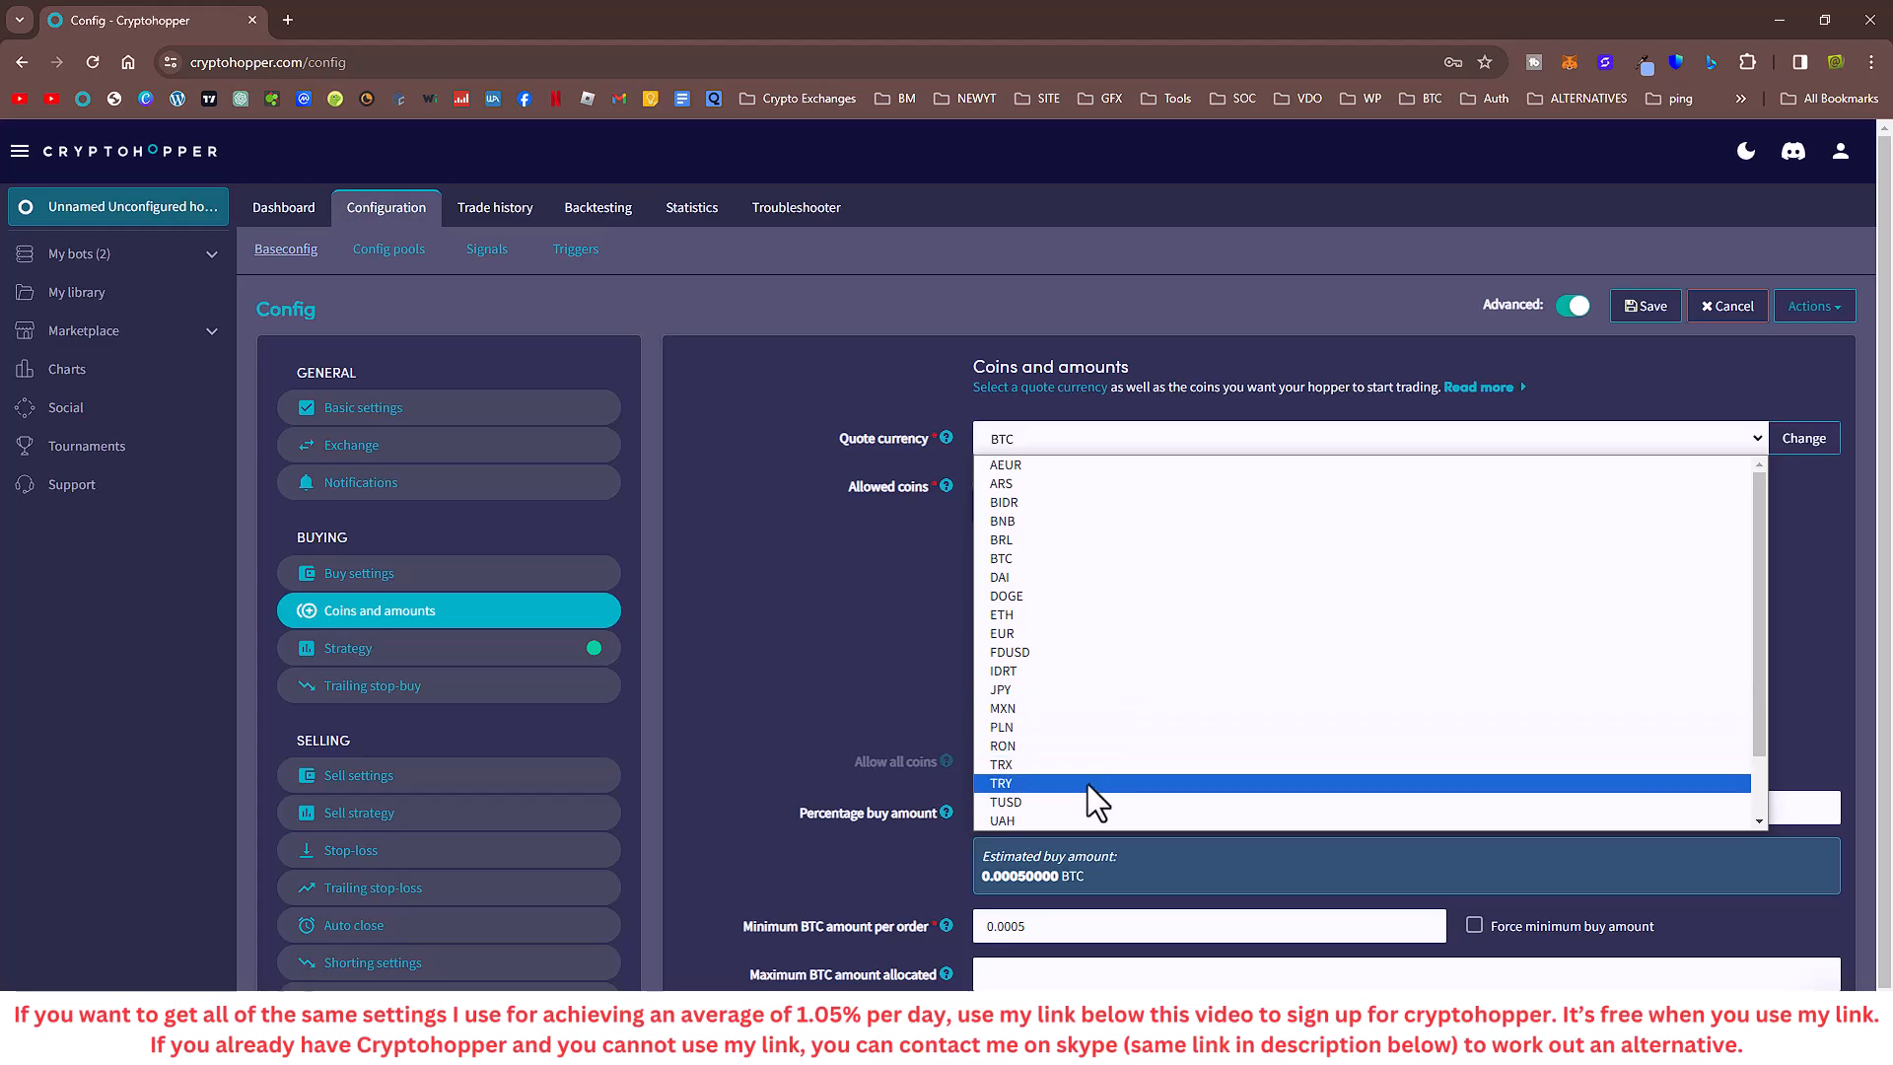
pyautogui.scroll(-2, 1075, 769)
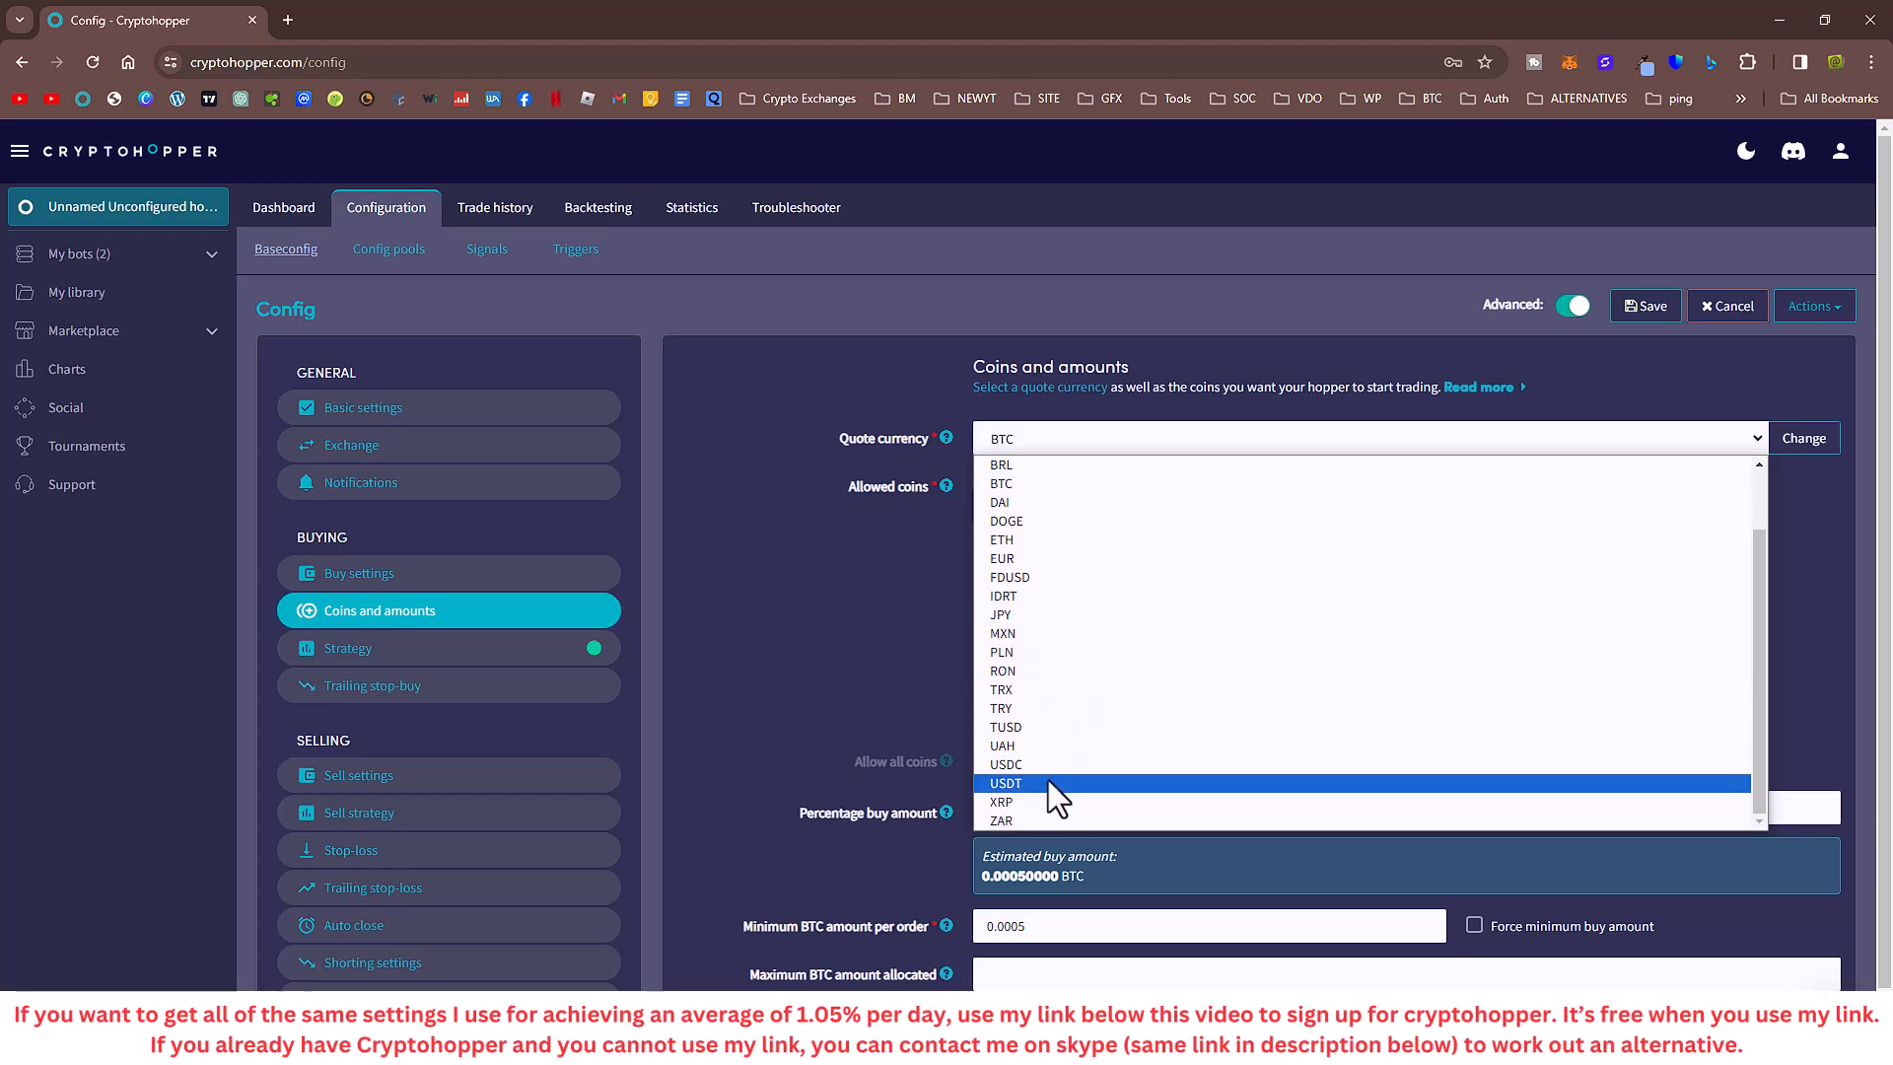
pyautogui.click(1047, 782)
pyautogui.click(1649, 311)
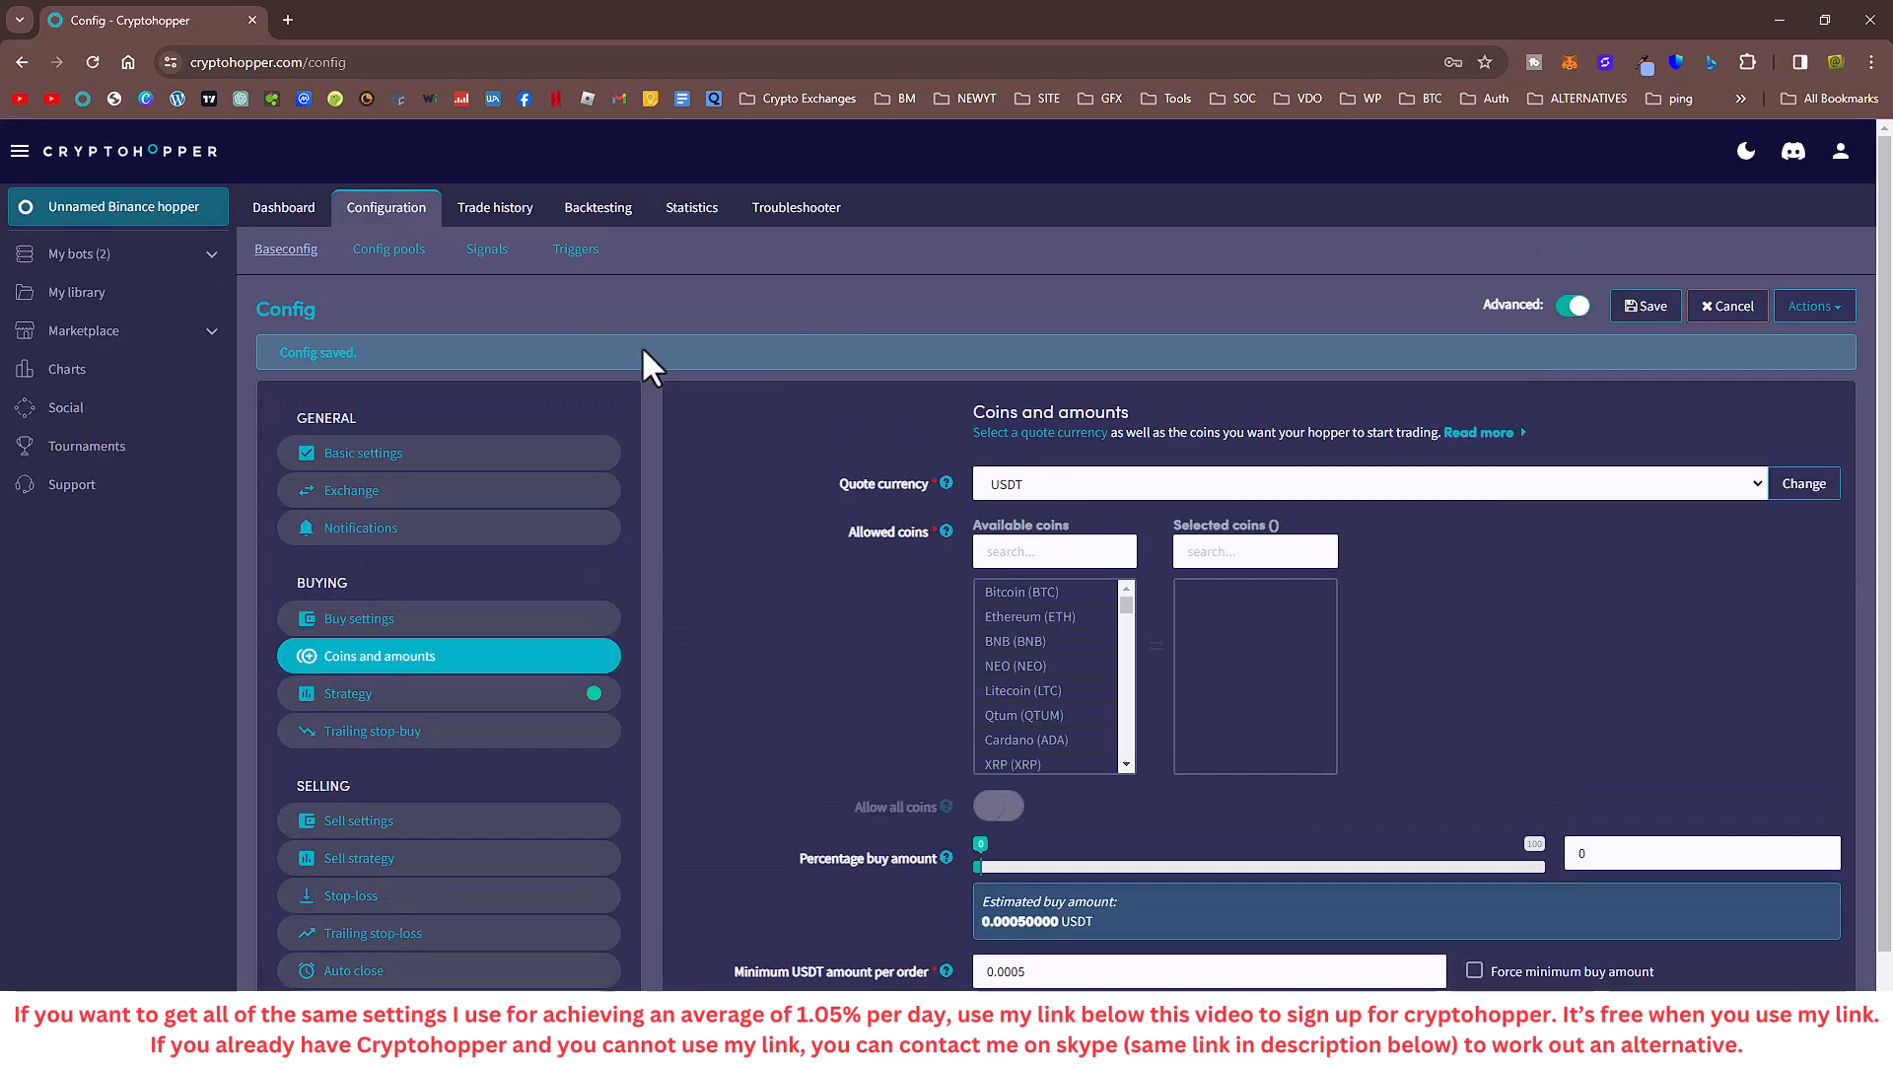
# - Check the paper account in the exchange settings, keep it on Default and save the configuration again
pyautogui.click(407, 493)
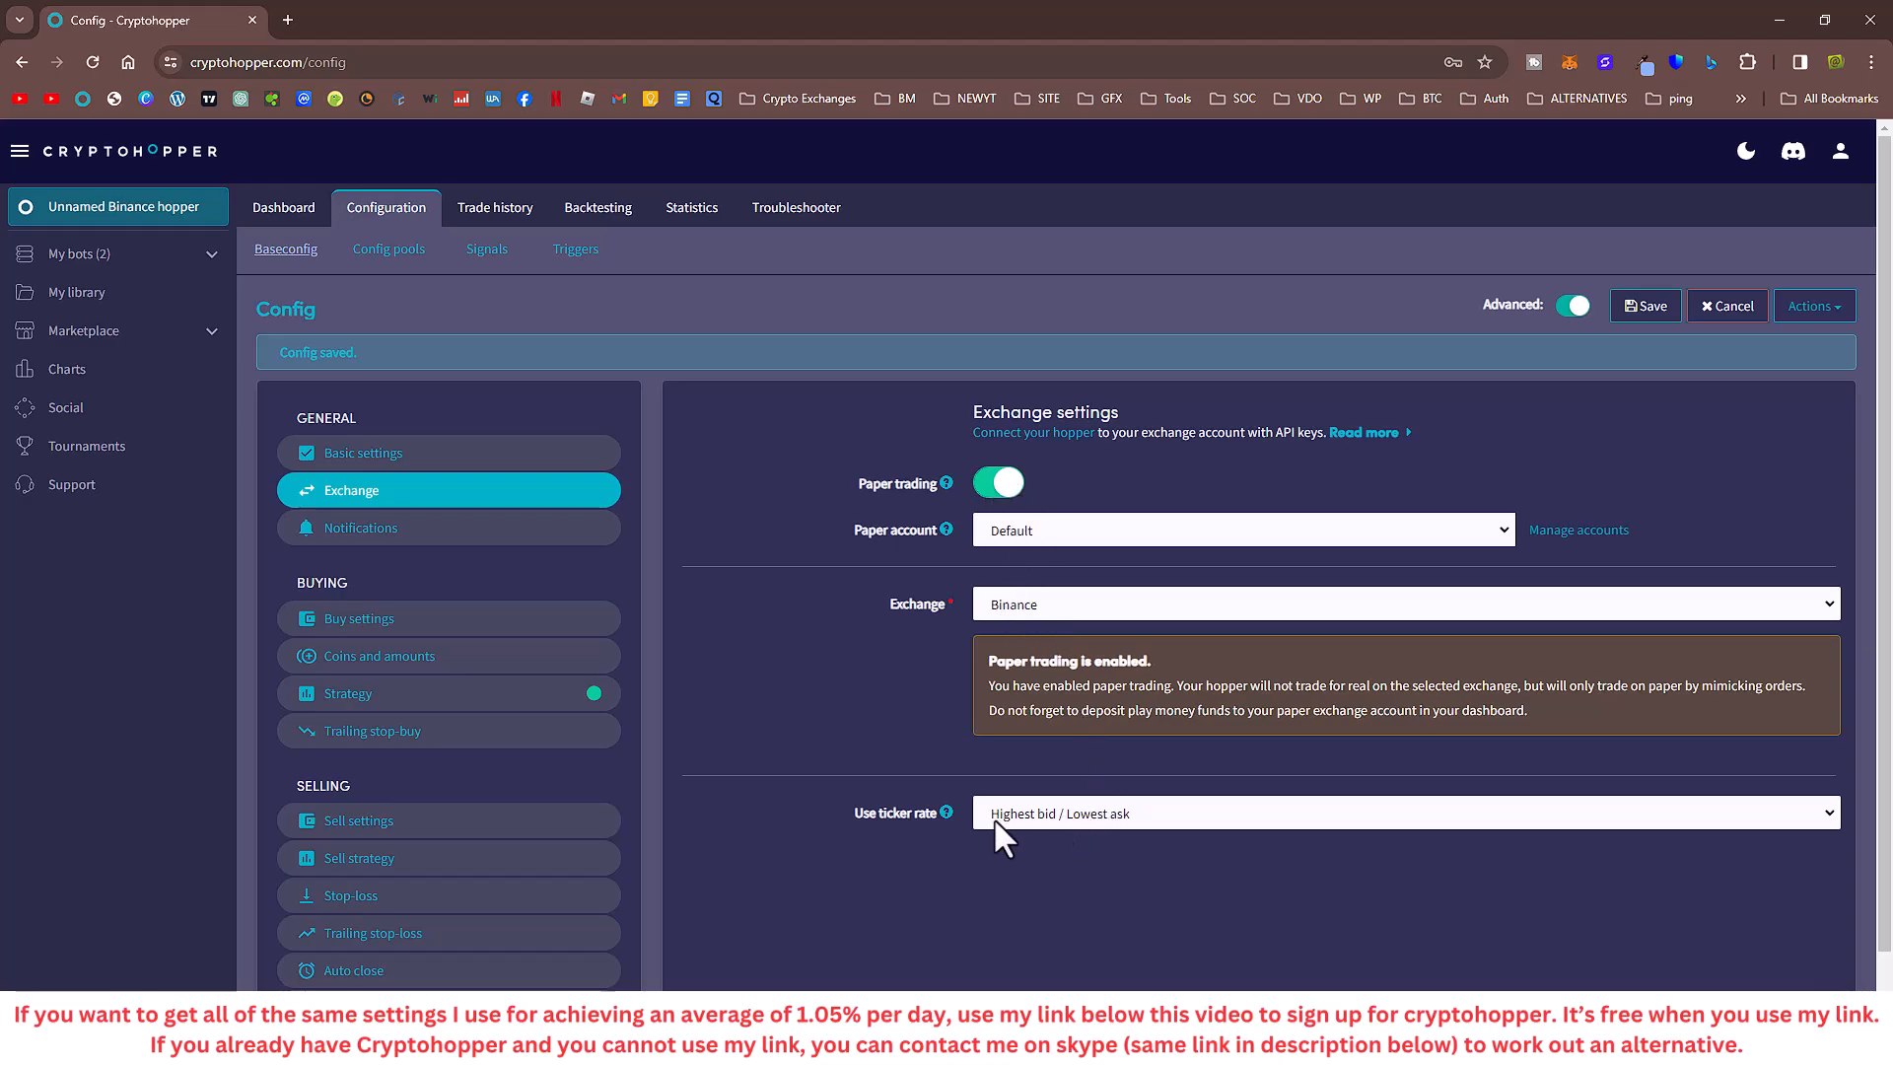
pyautogui.click(1041, 540)
pyautogui.click(1038, 541)
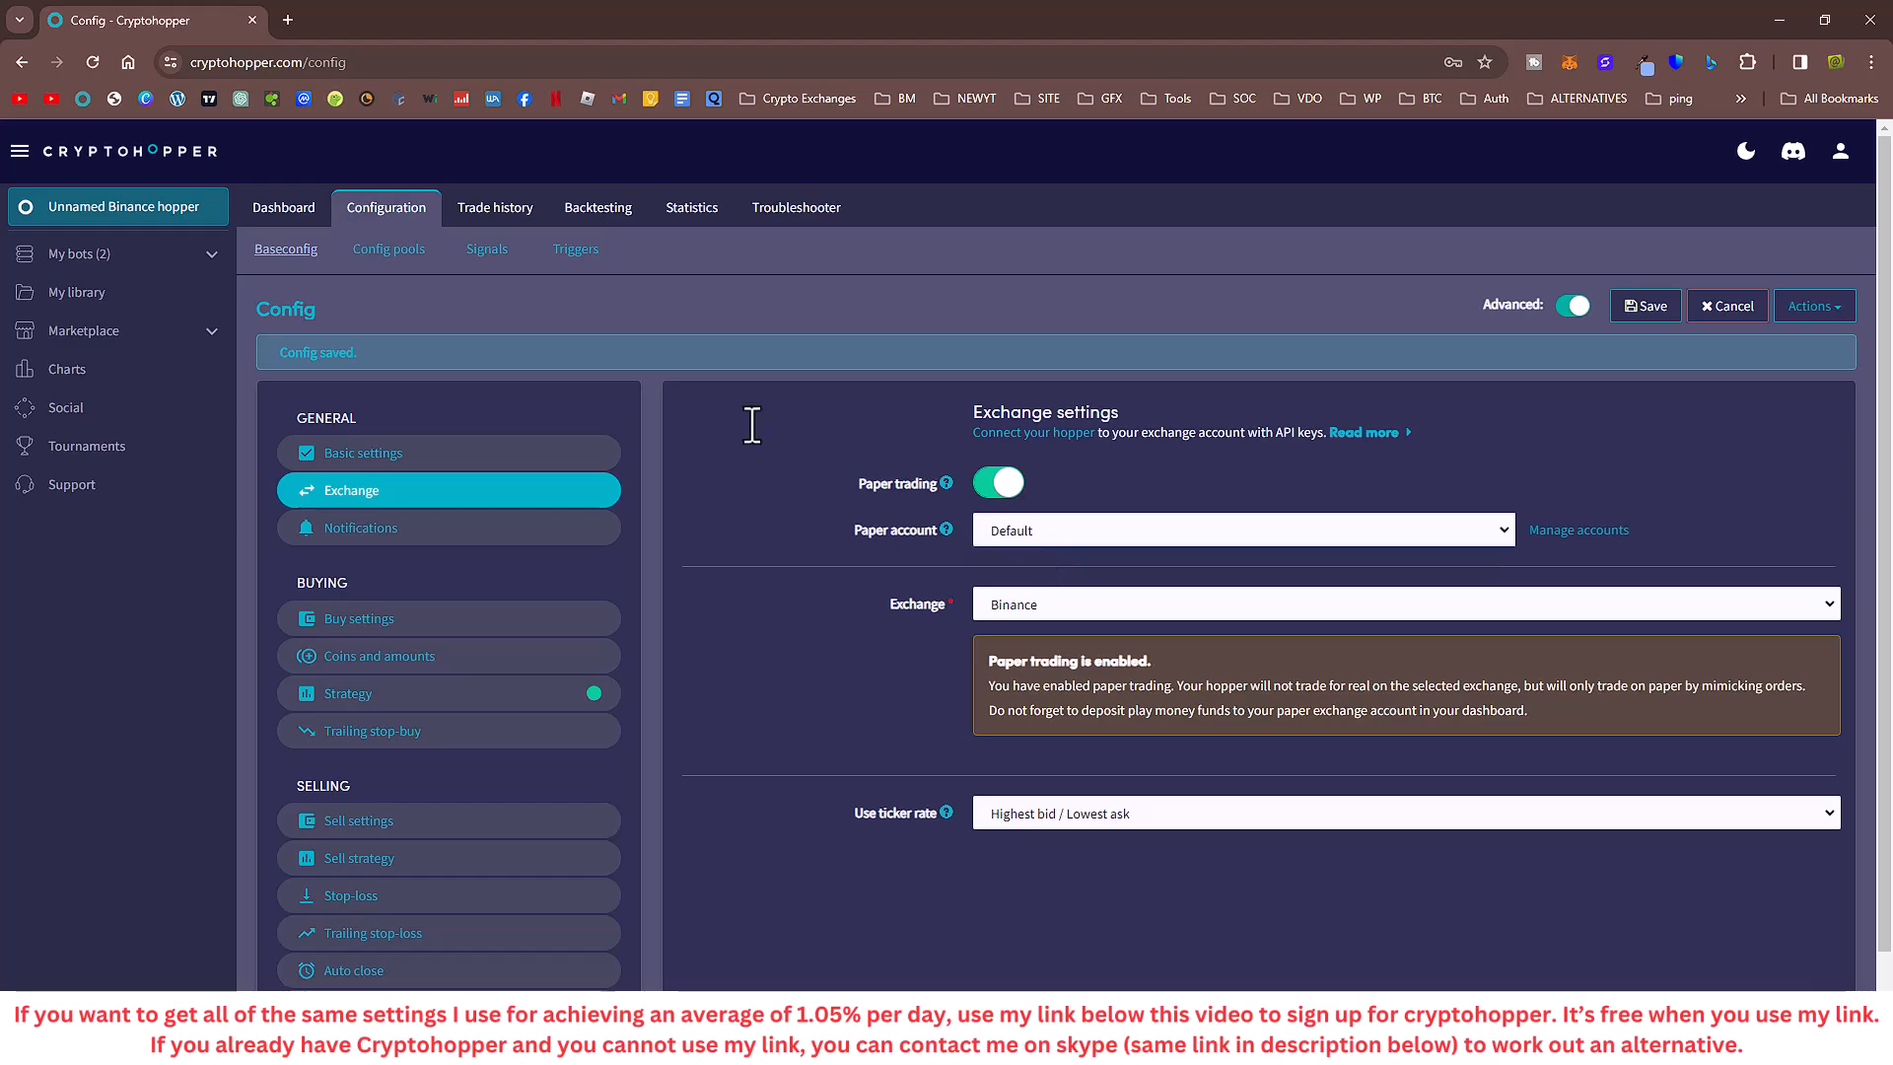
pyautogui.click(1644, 306)
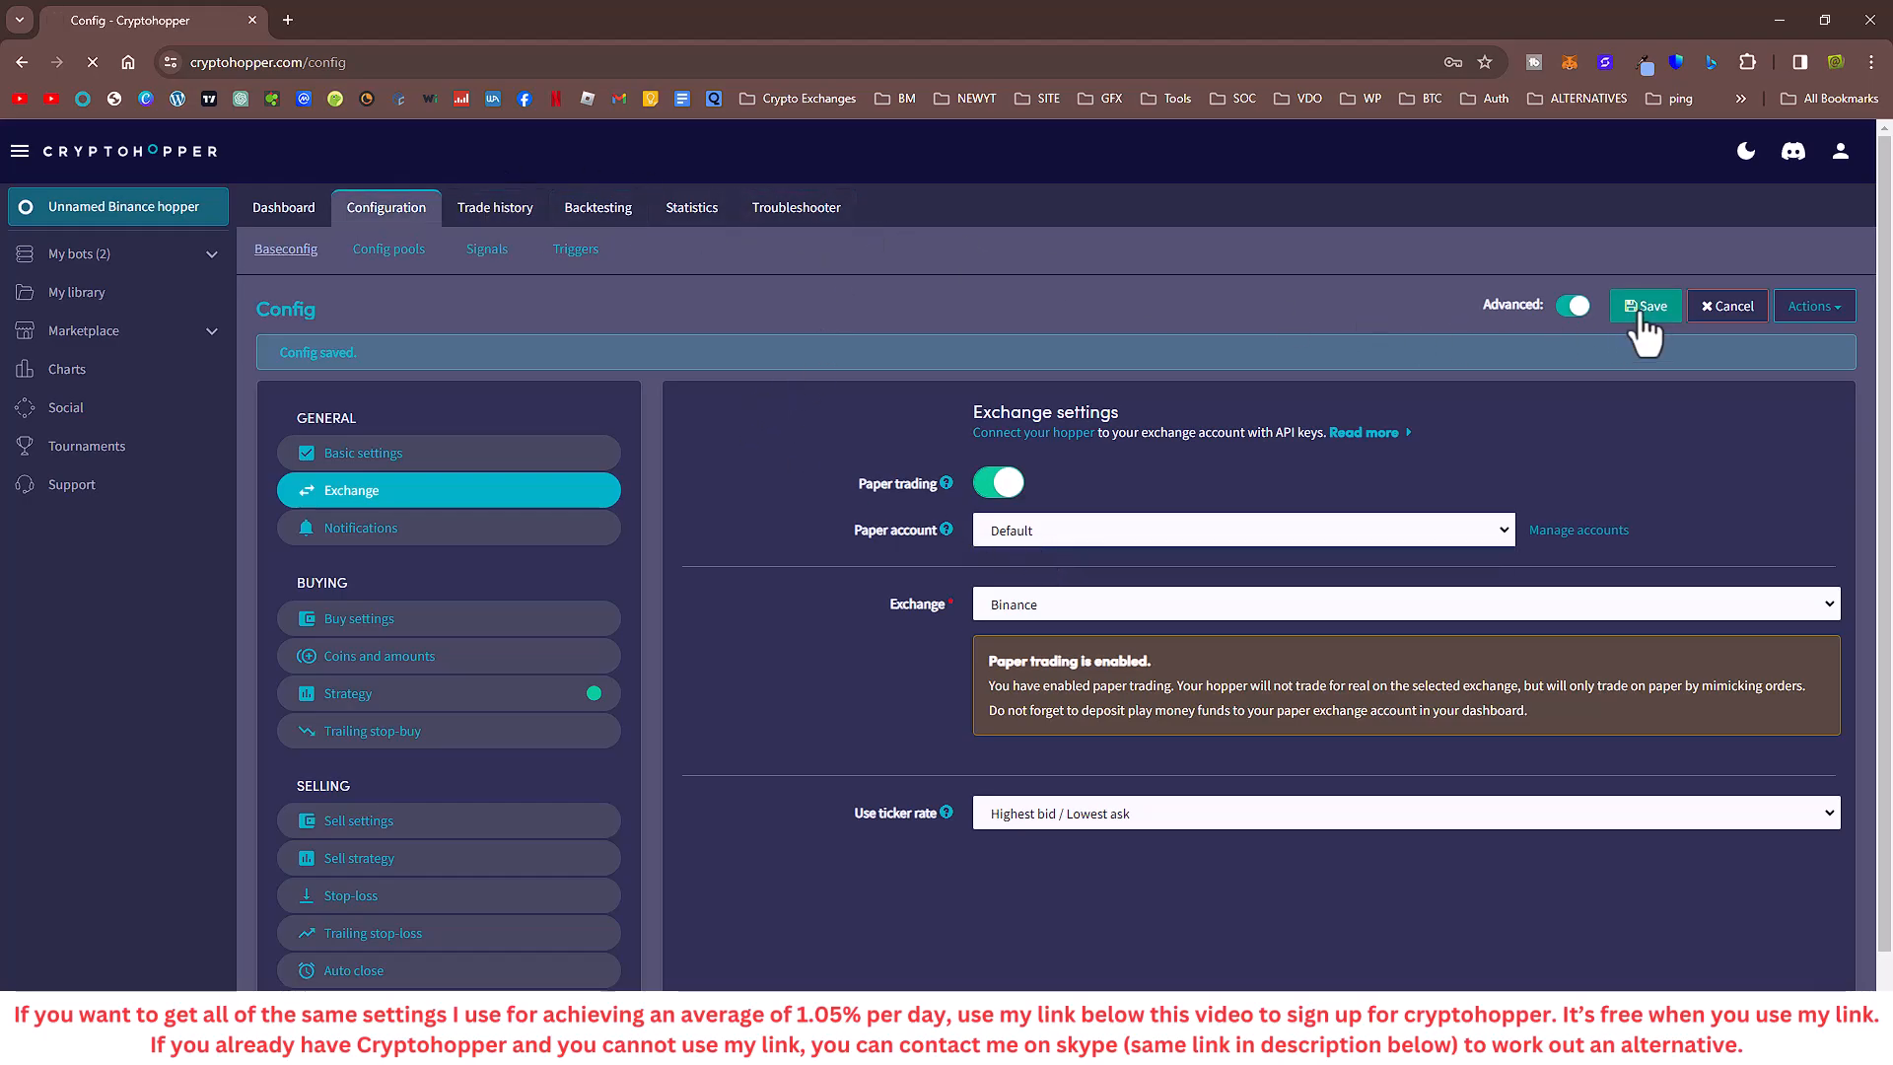
pyautogui.click(786, 209)
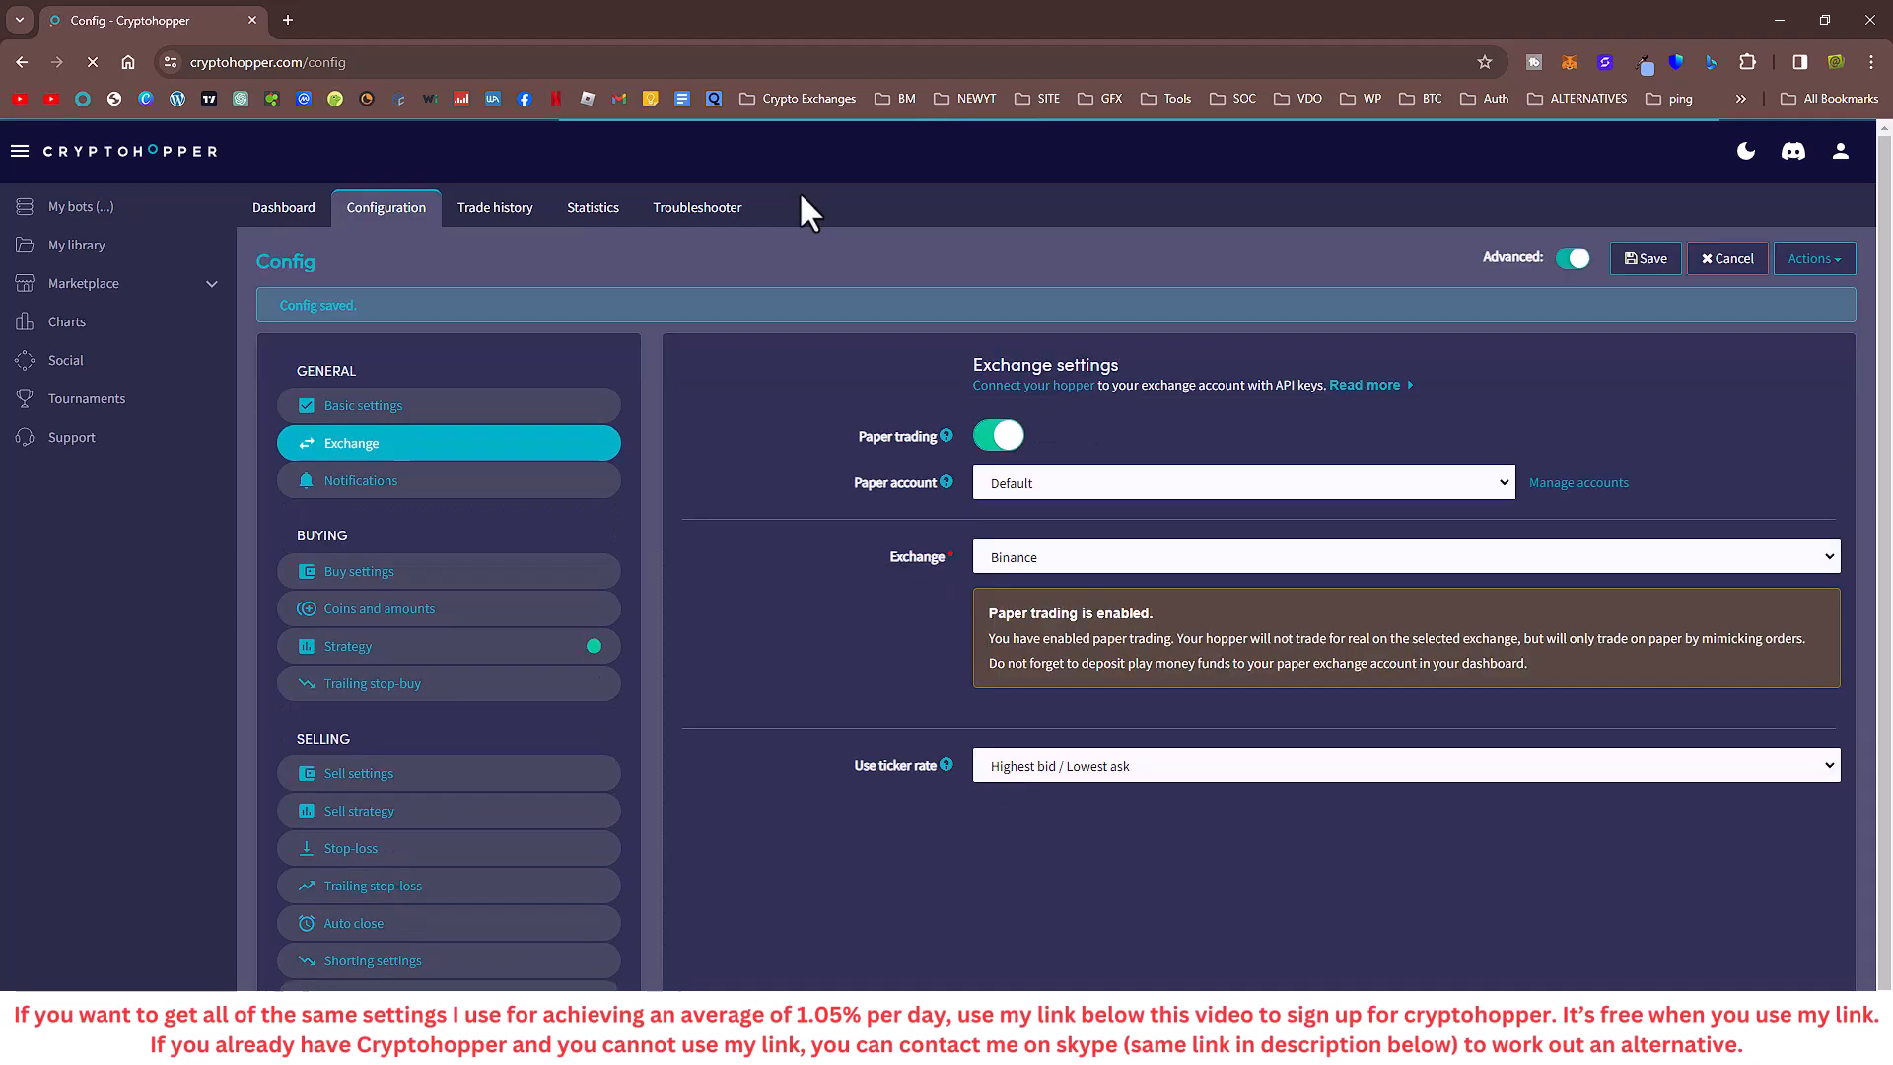
# - Return to the overview of all bots and check whether the new bot is listed under trading bots or simulators
pyautogui.click(118, 258)
pyautogui.click(135, 295)
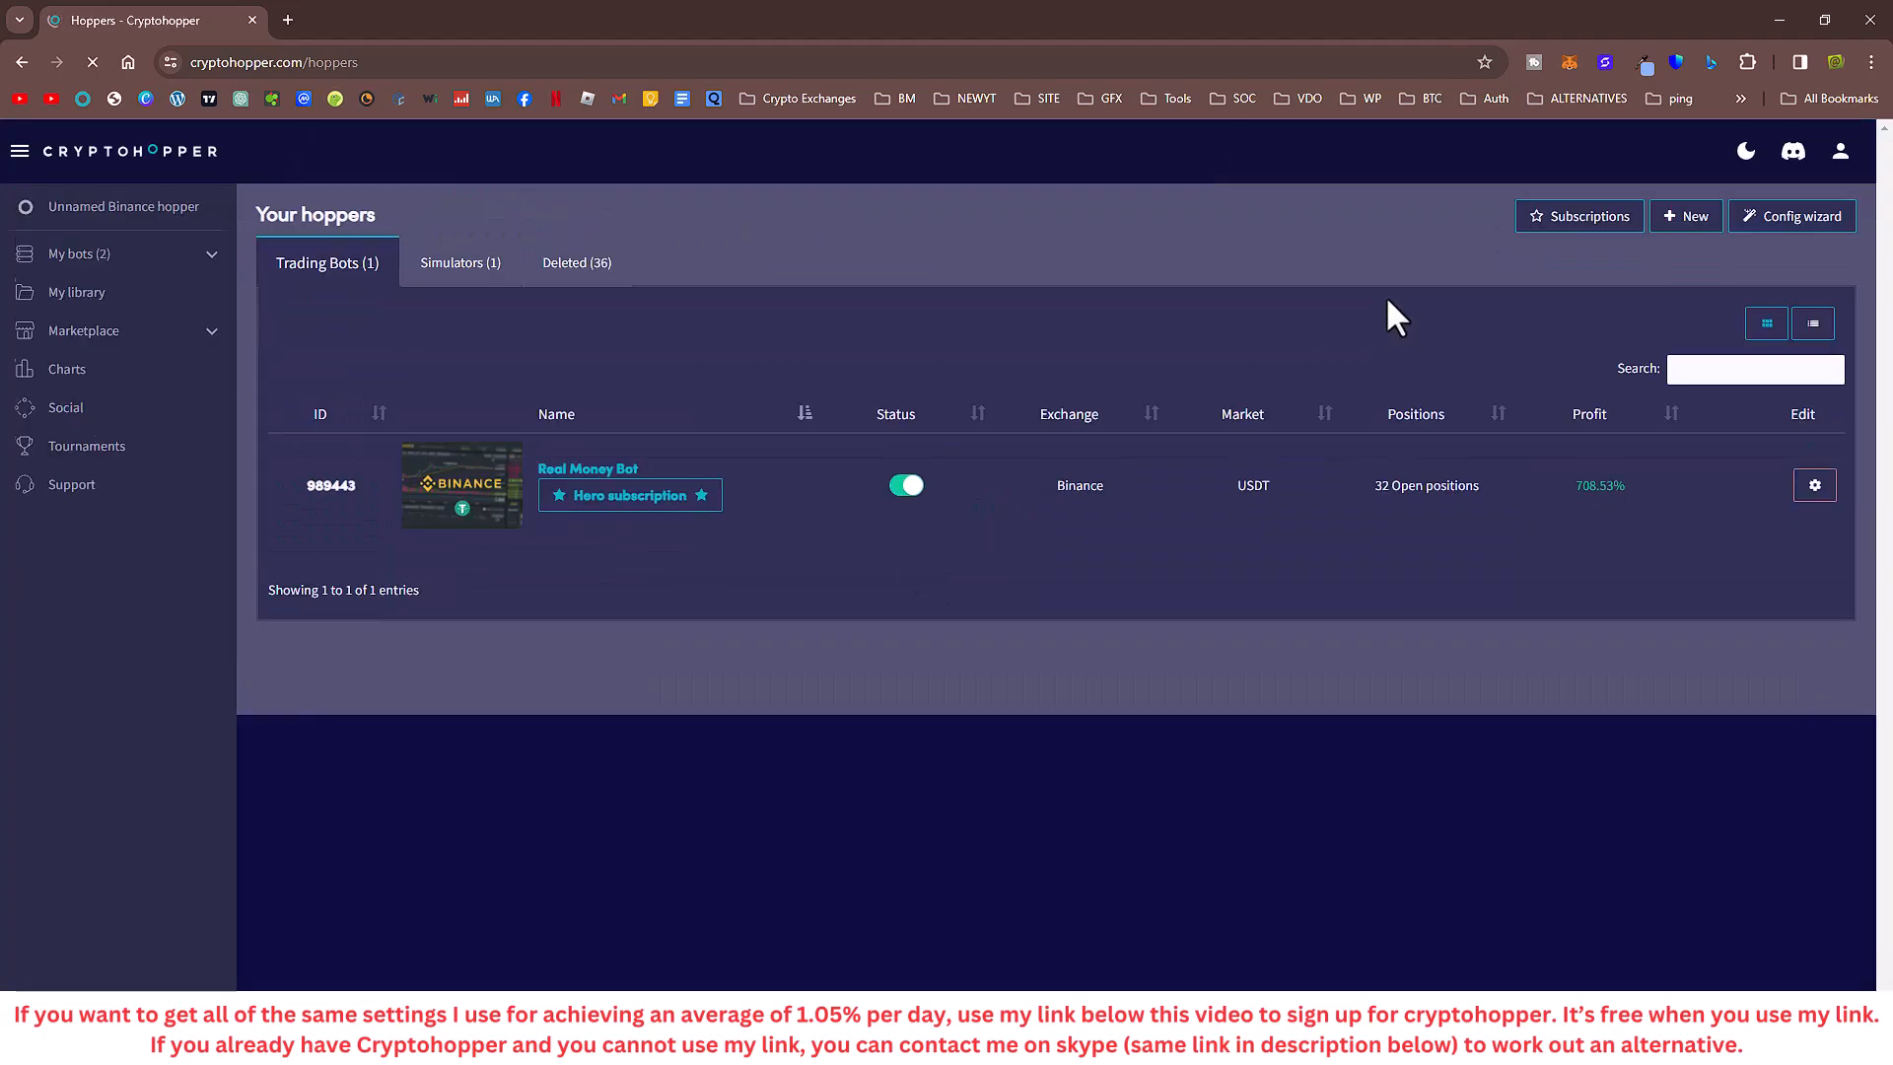
pyautogui.click(461, 264)
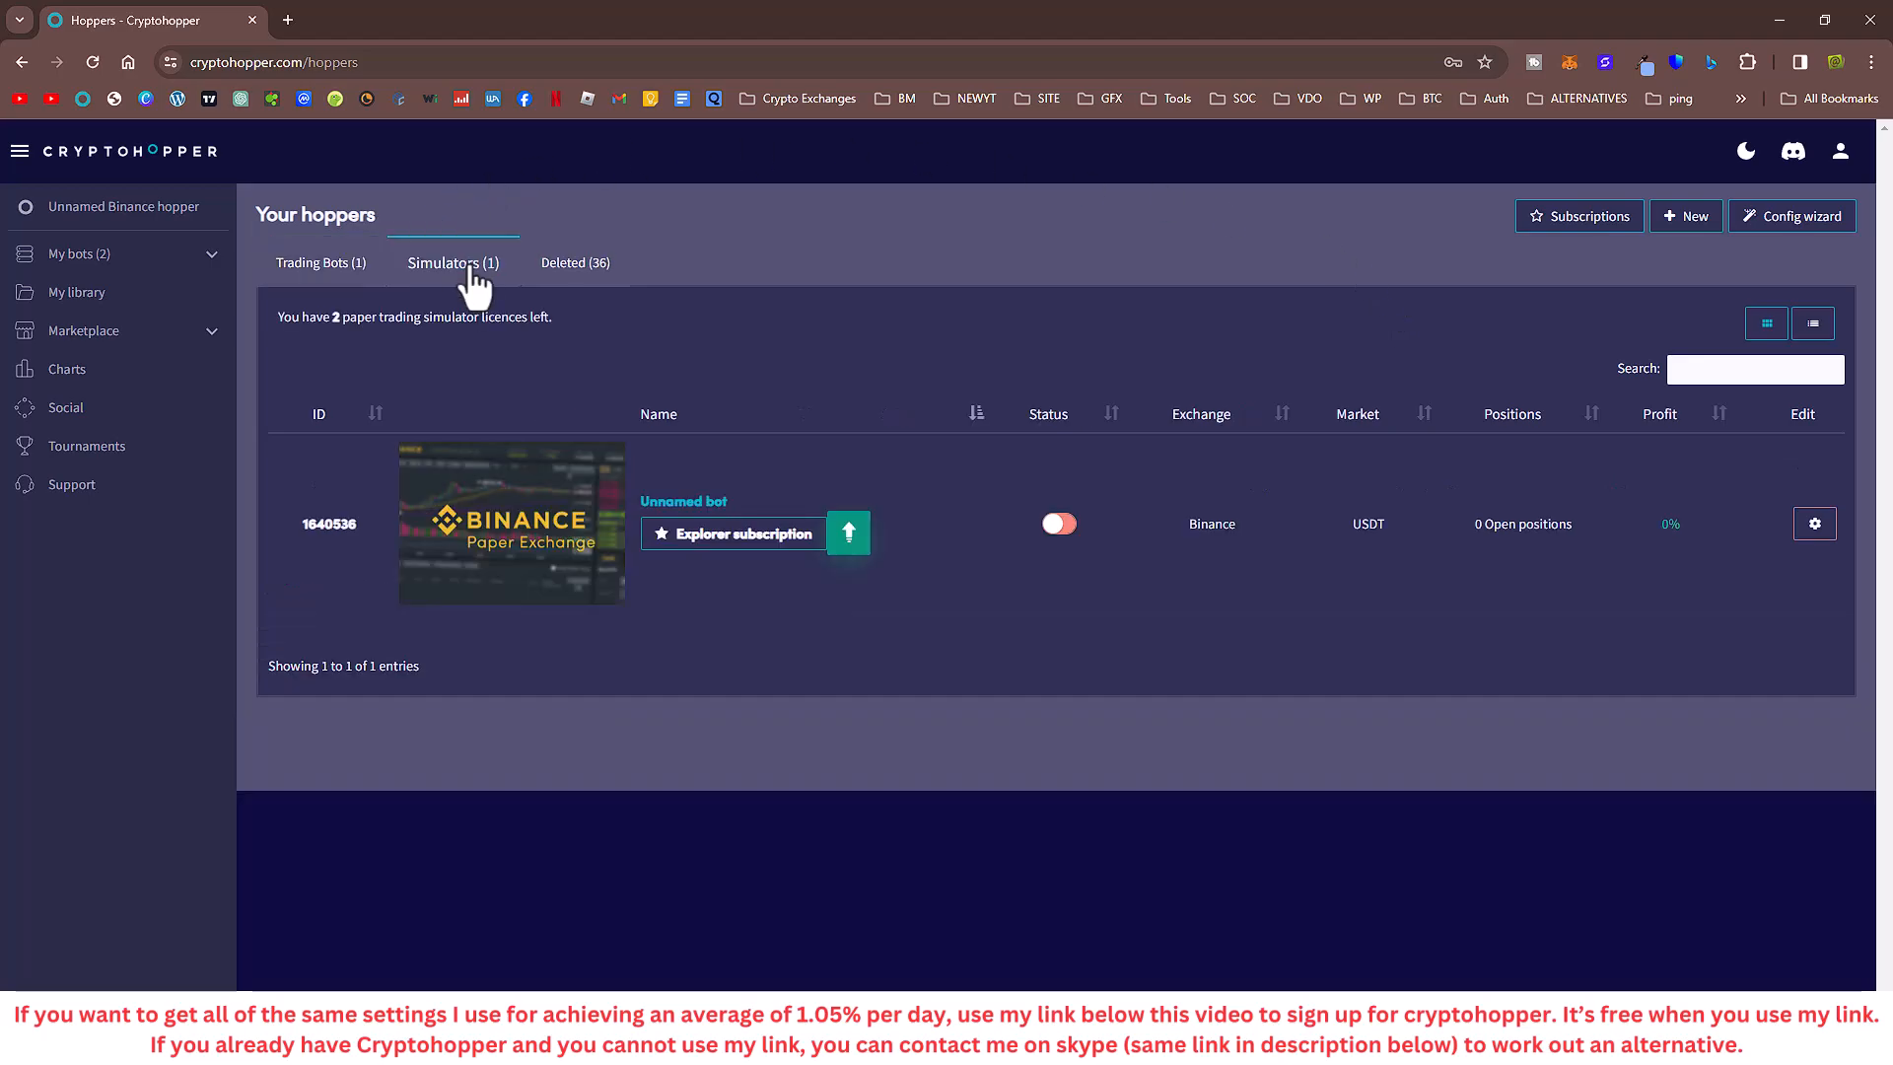
pyautogui.click(326, 264)
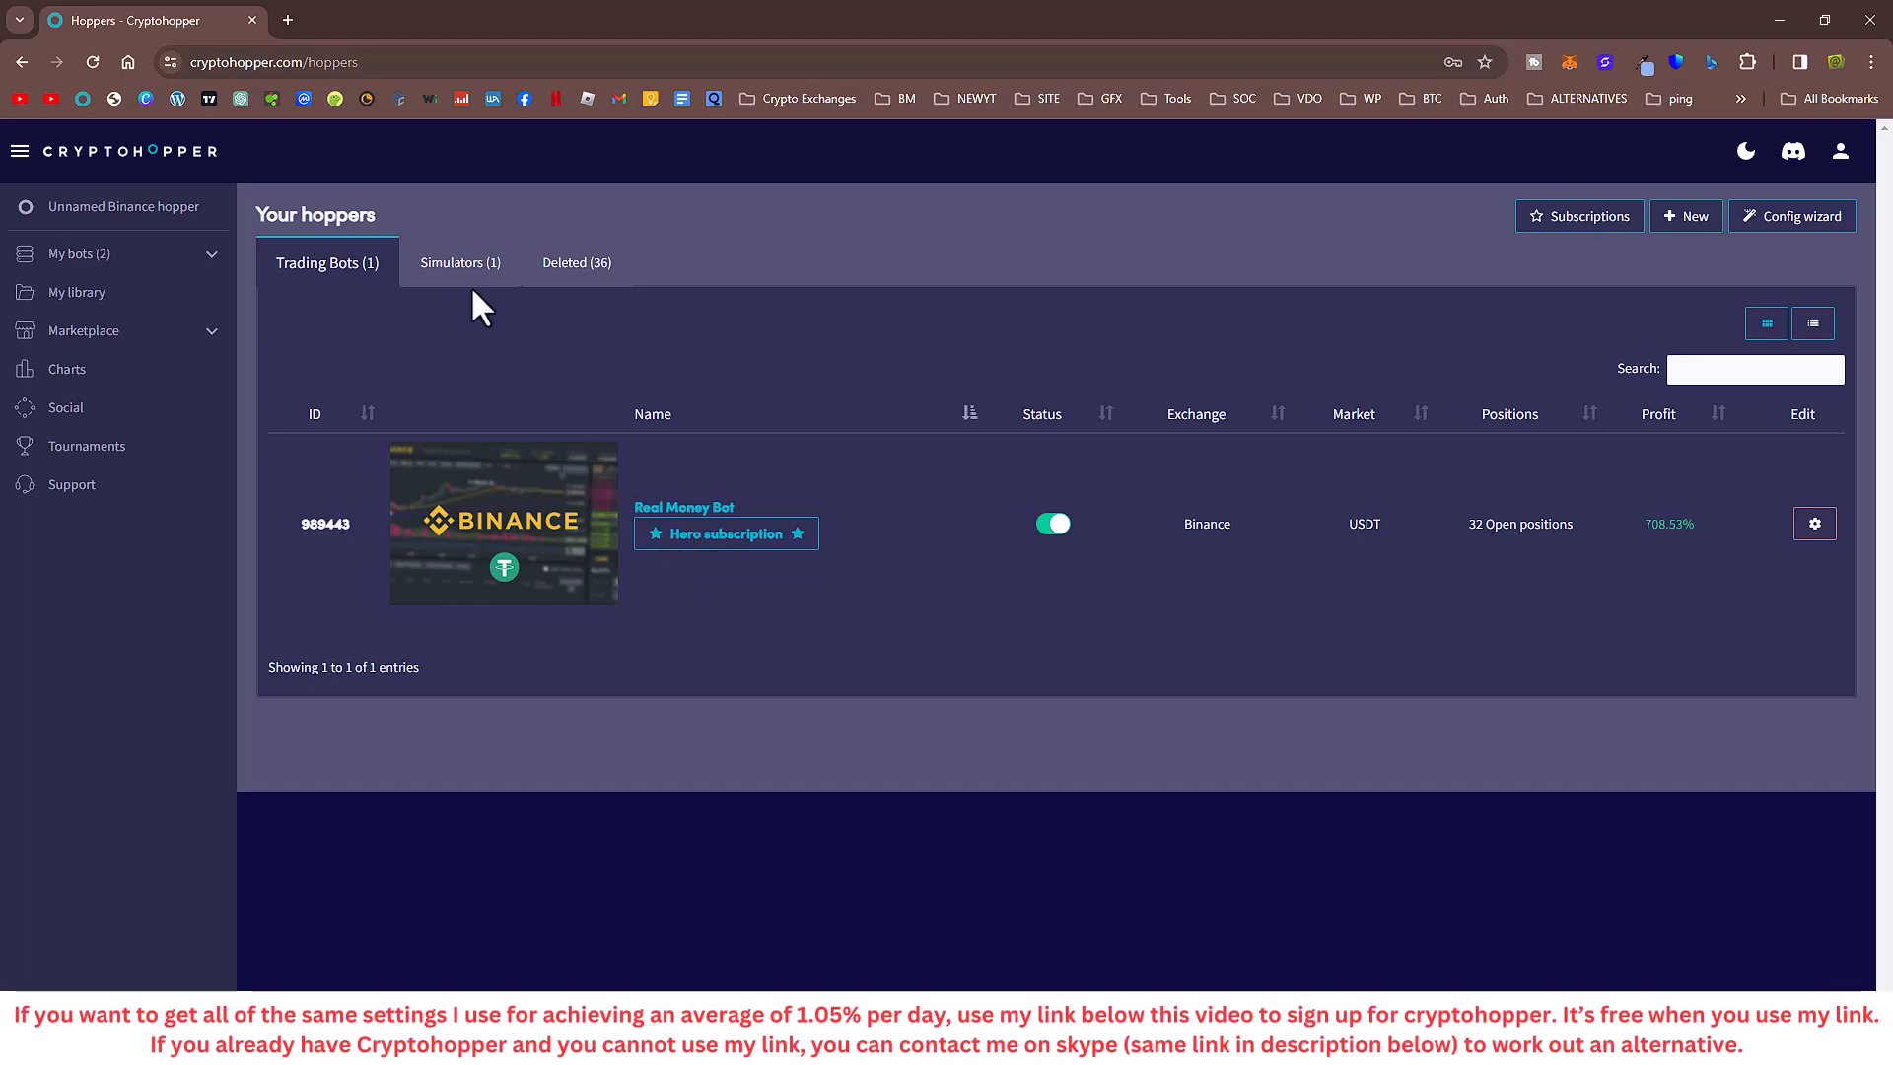
pyautogui.click(459, 260)
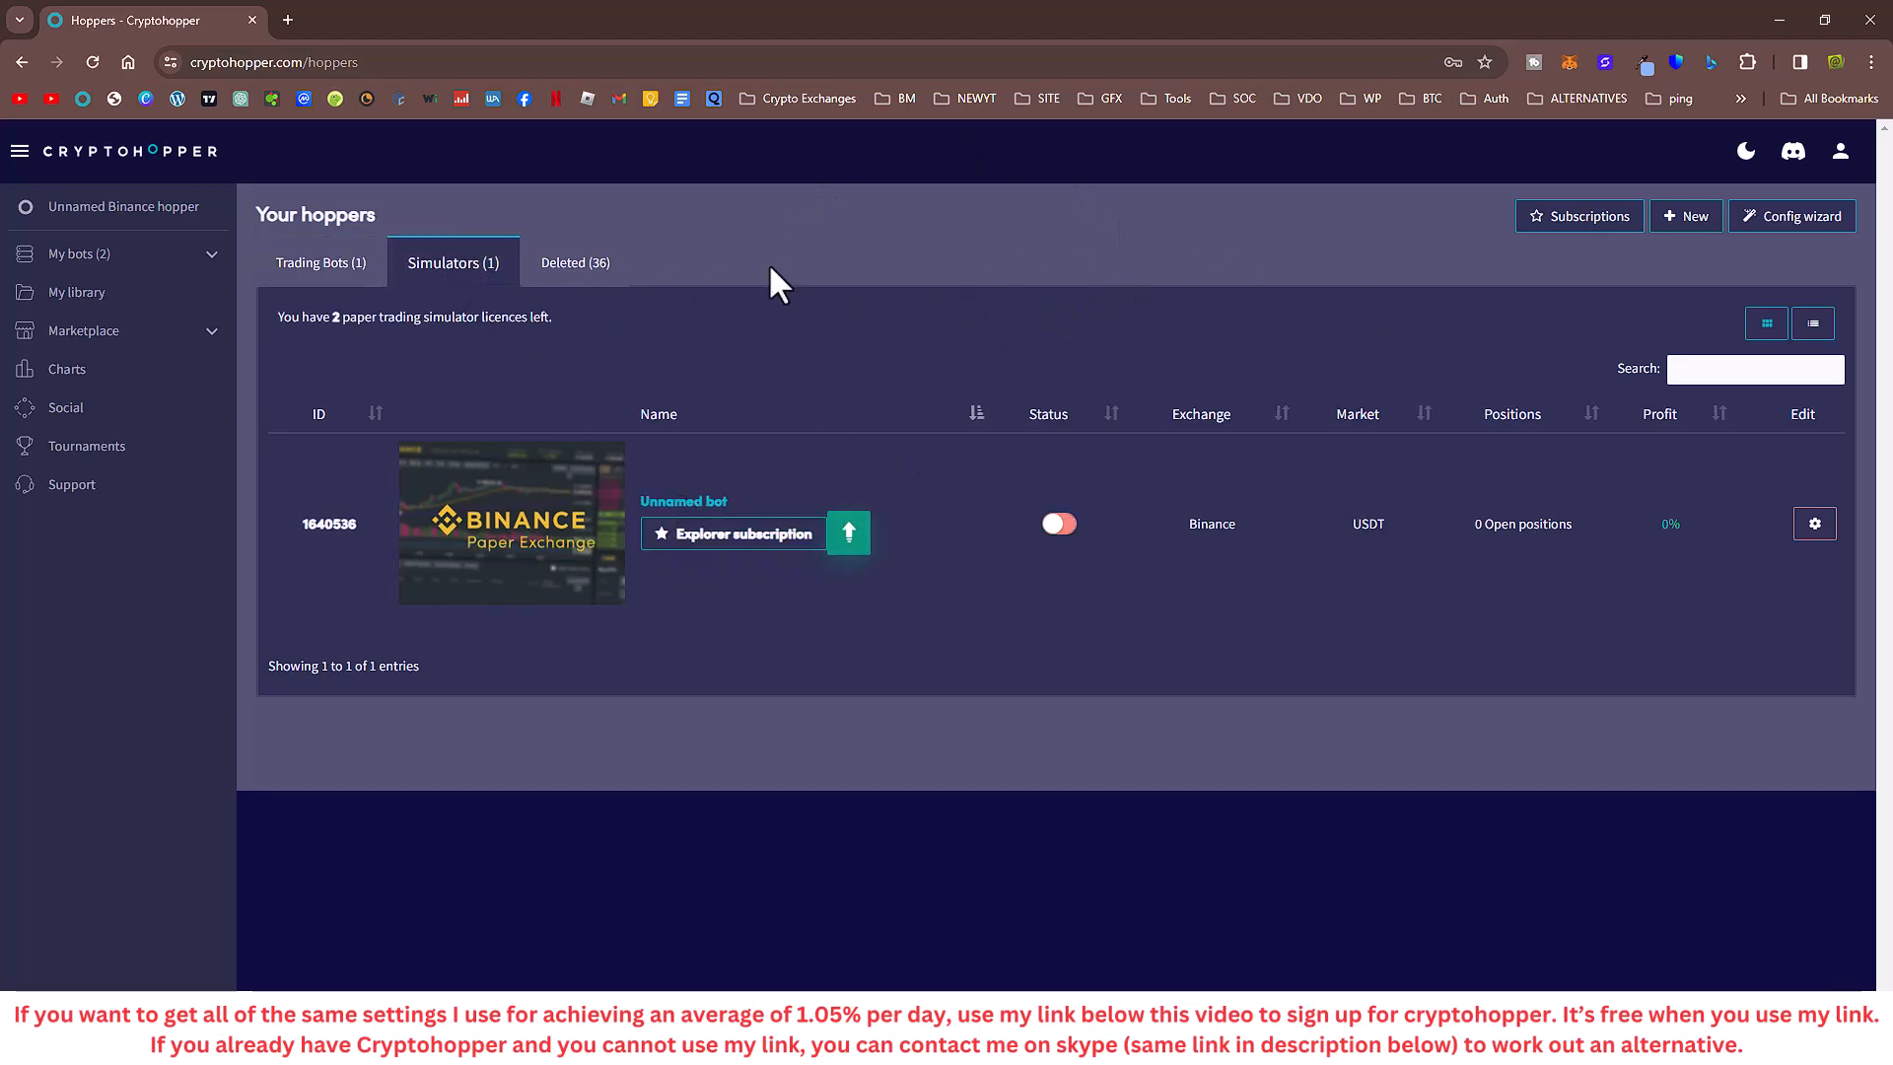
# - Open the configuration of the unnamed Binance paper trading bot from the simulators list
pyautogui.click(1817, 536)
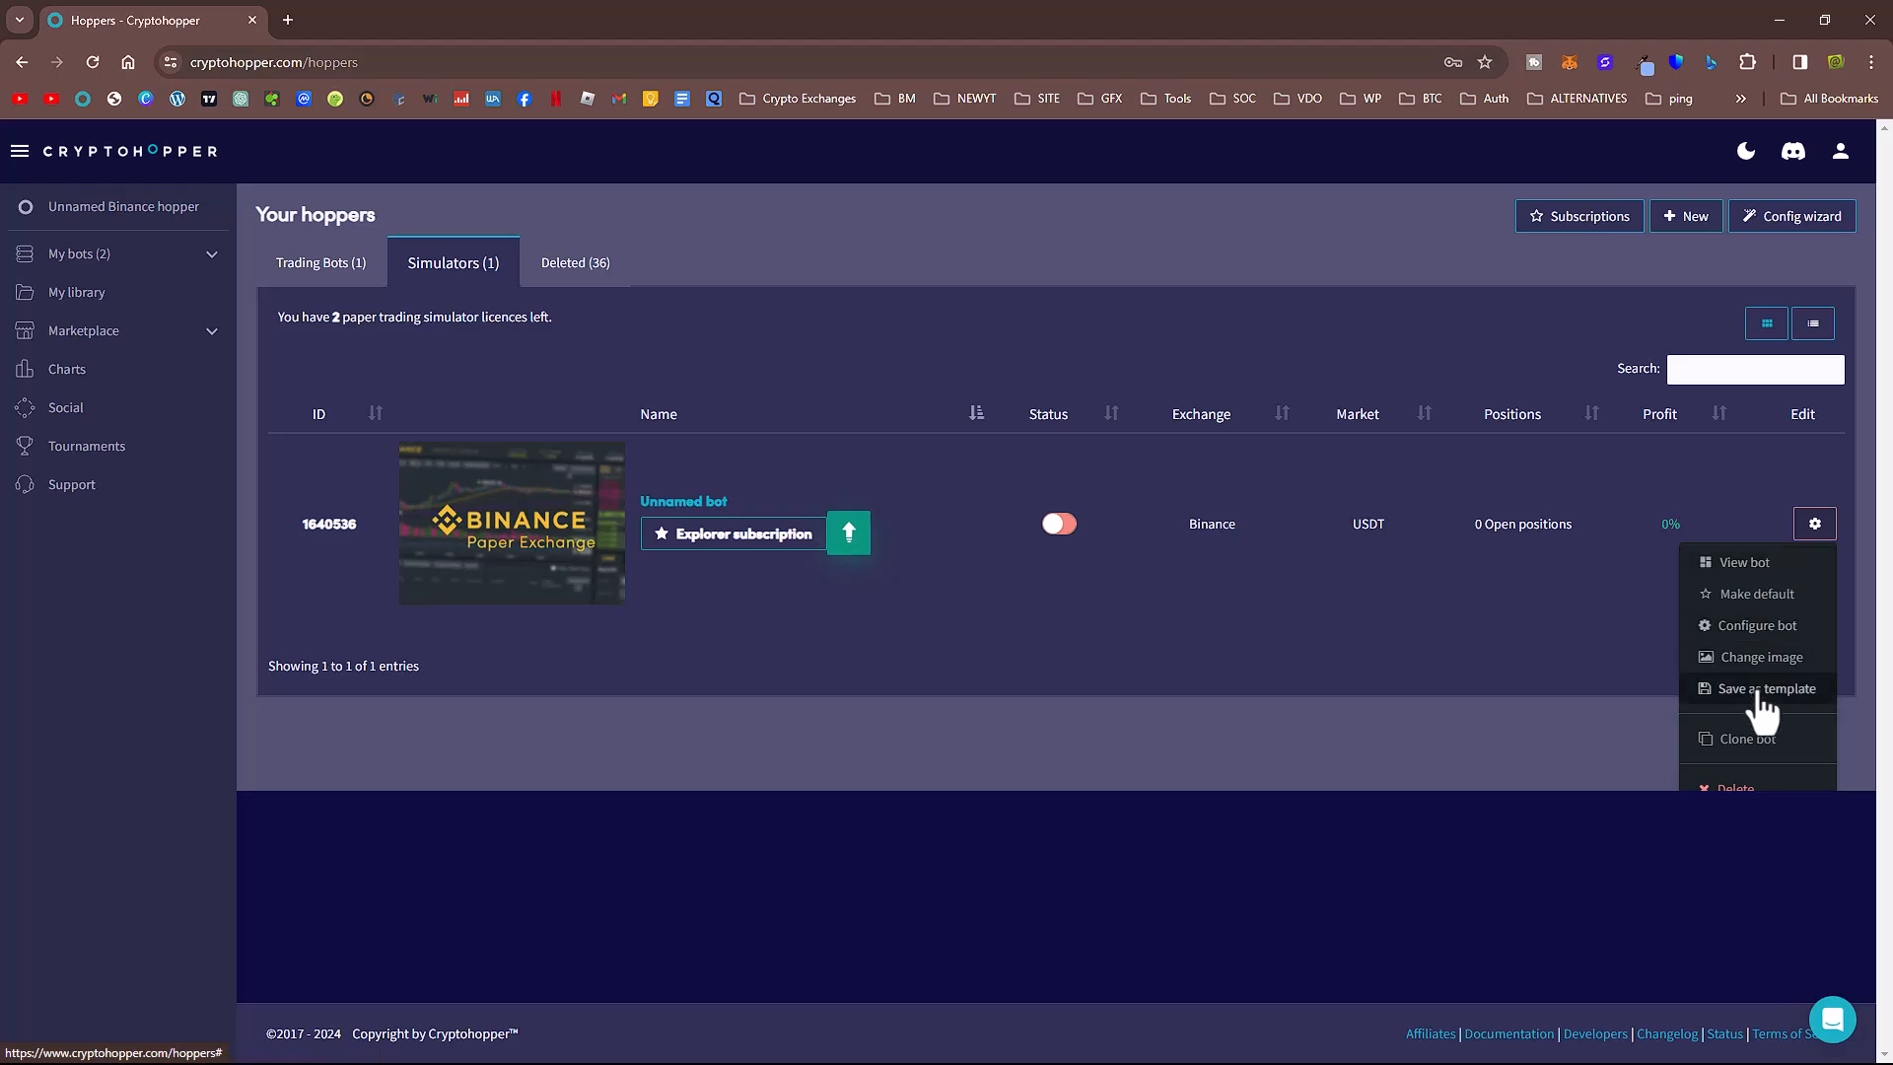
pyautogui.click(1764, 629)
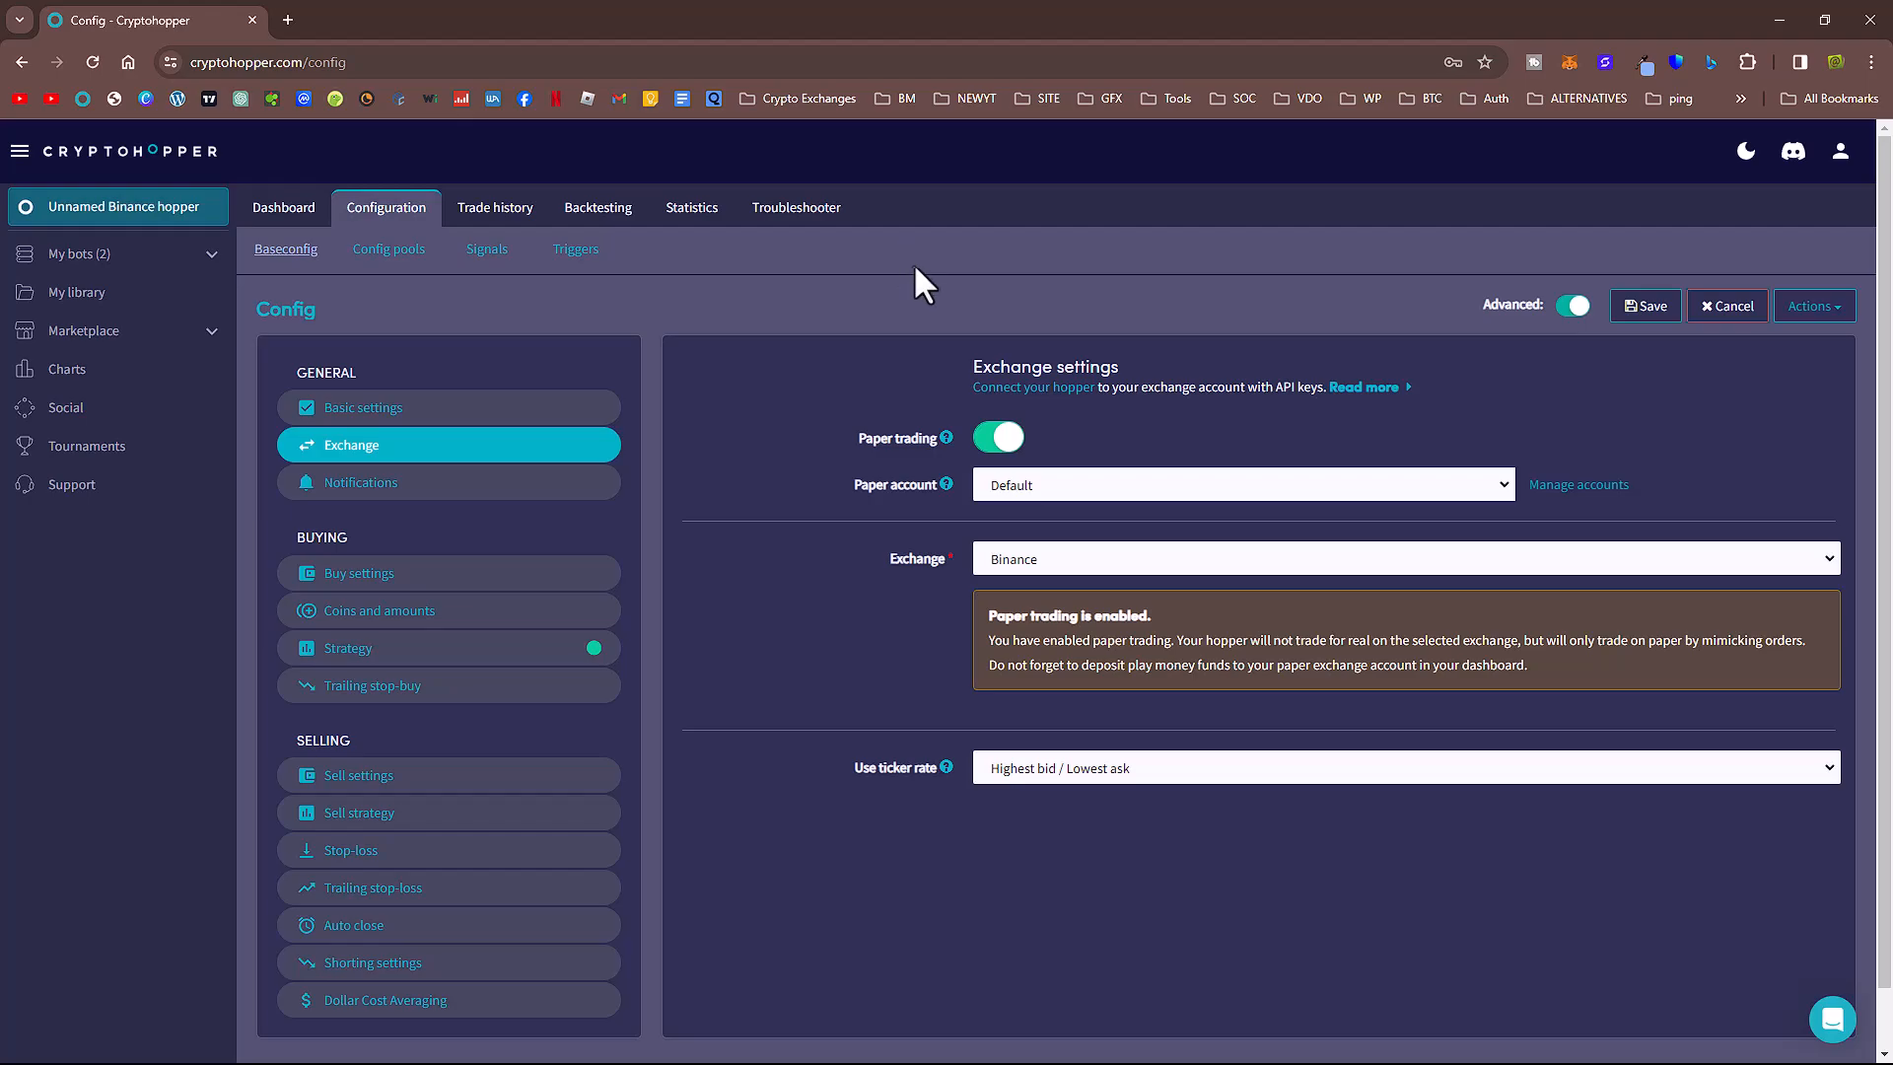
# - Create a new strategy in the library and name it "15 macd stochastic"
pyautogui.click(87, 302)
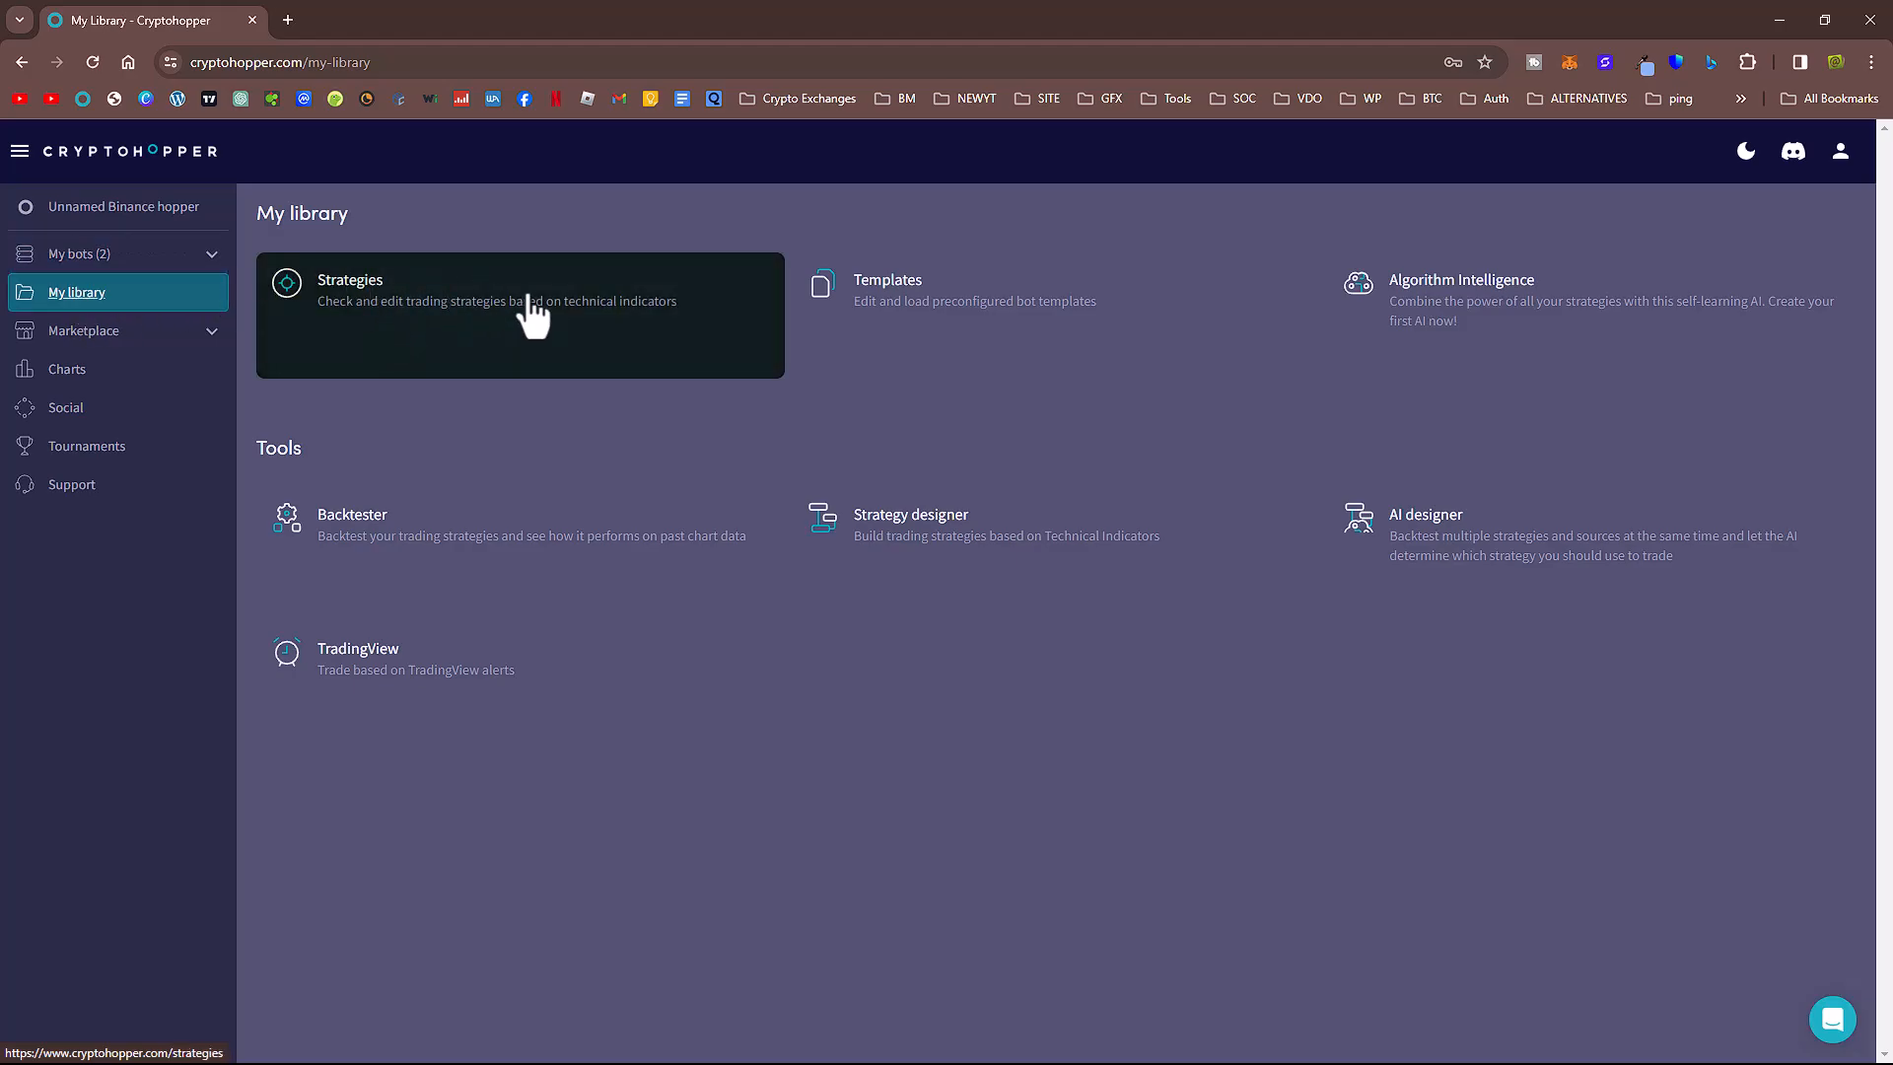
pyautogui.click(375, 314)
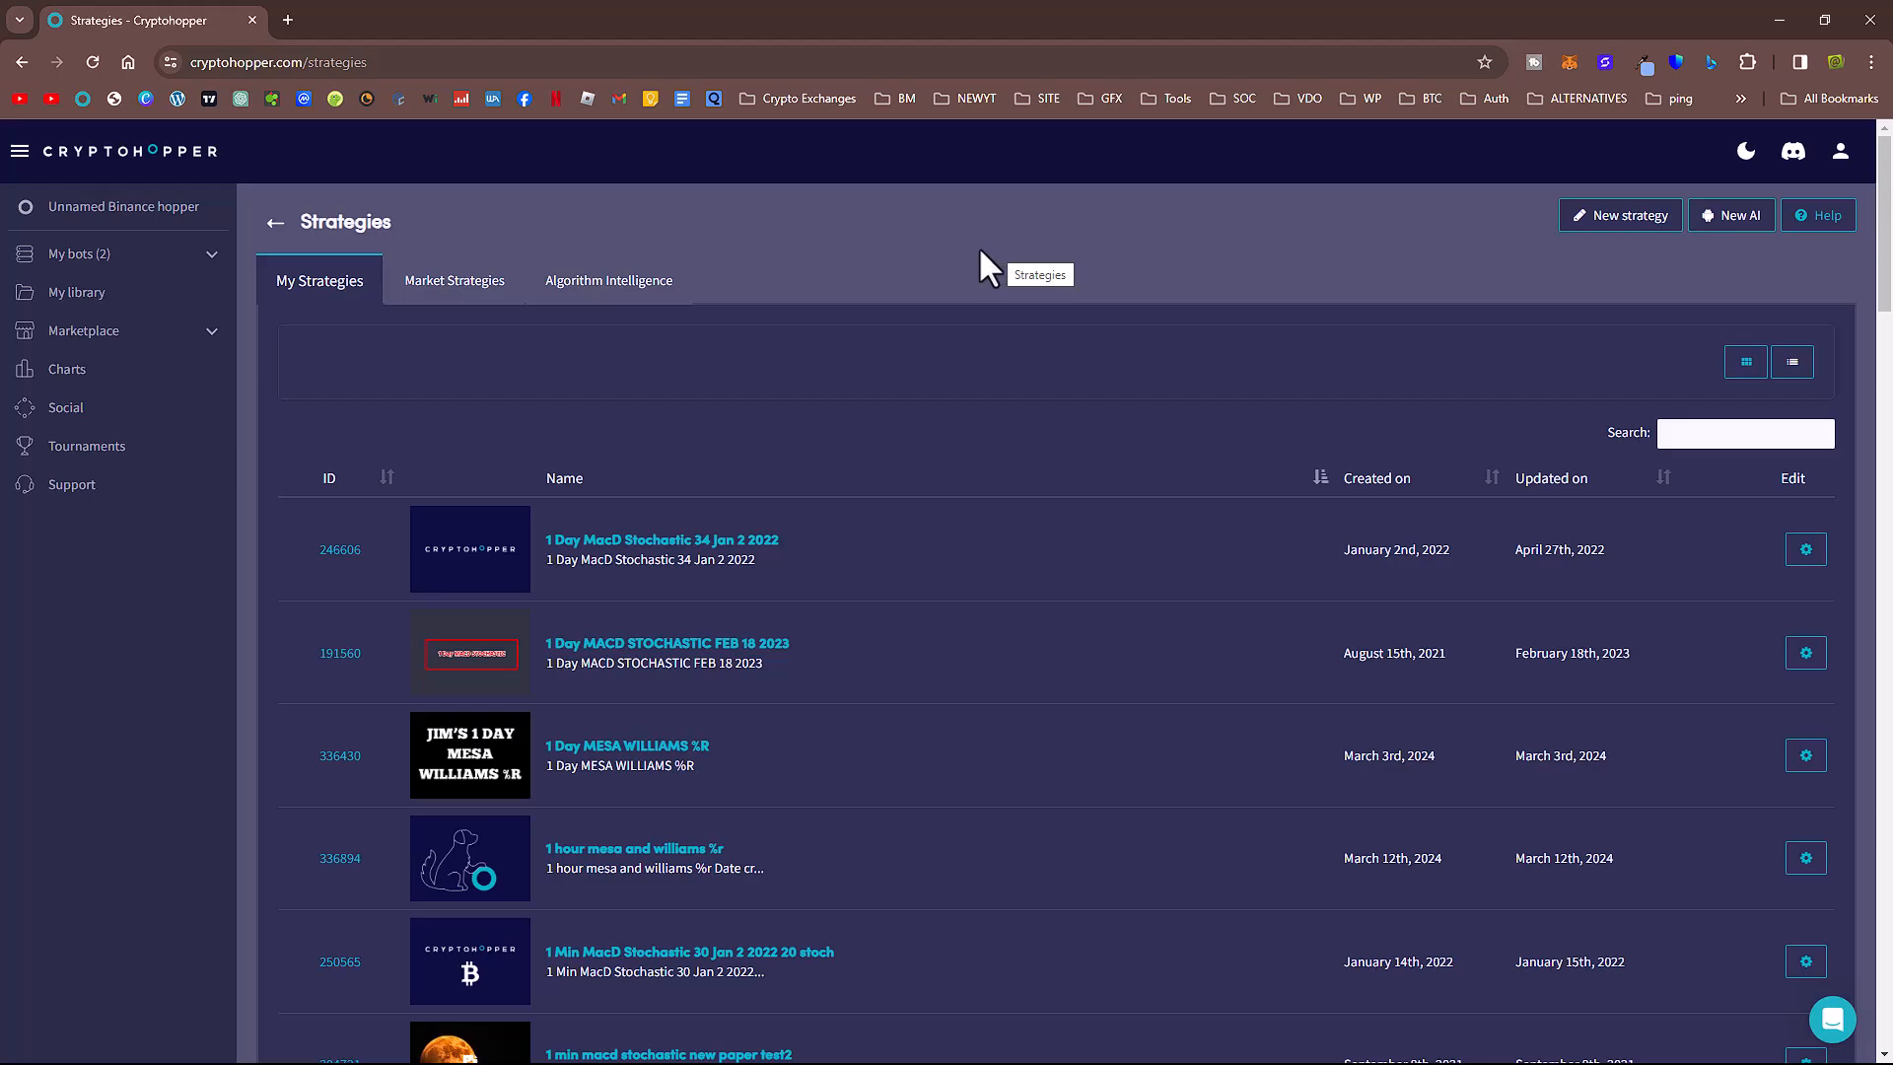
pyautogui.click(1609, 223)
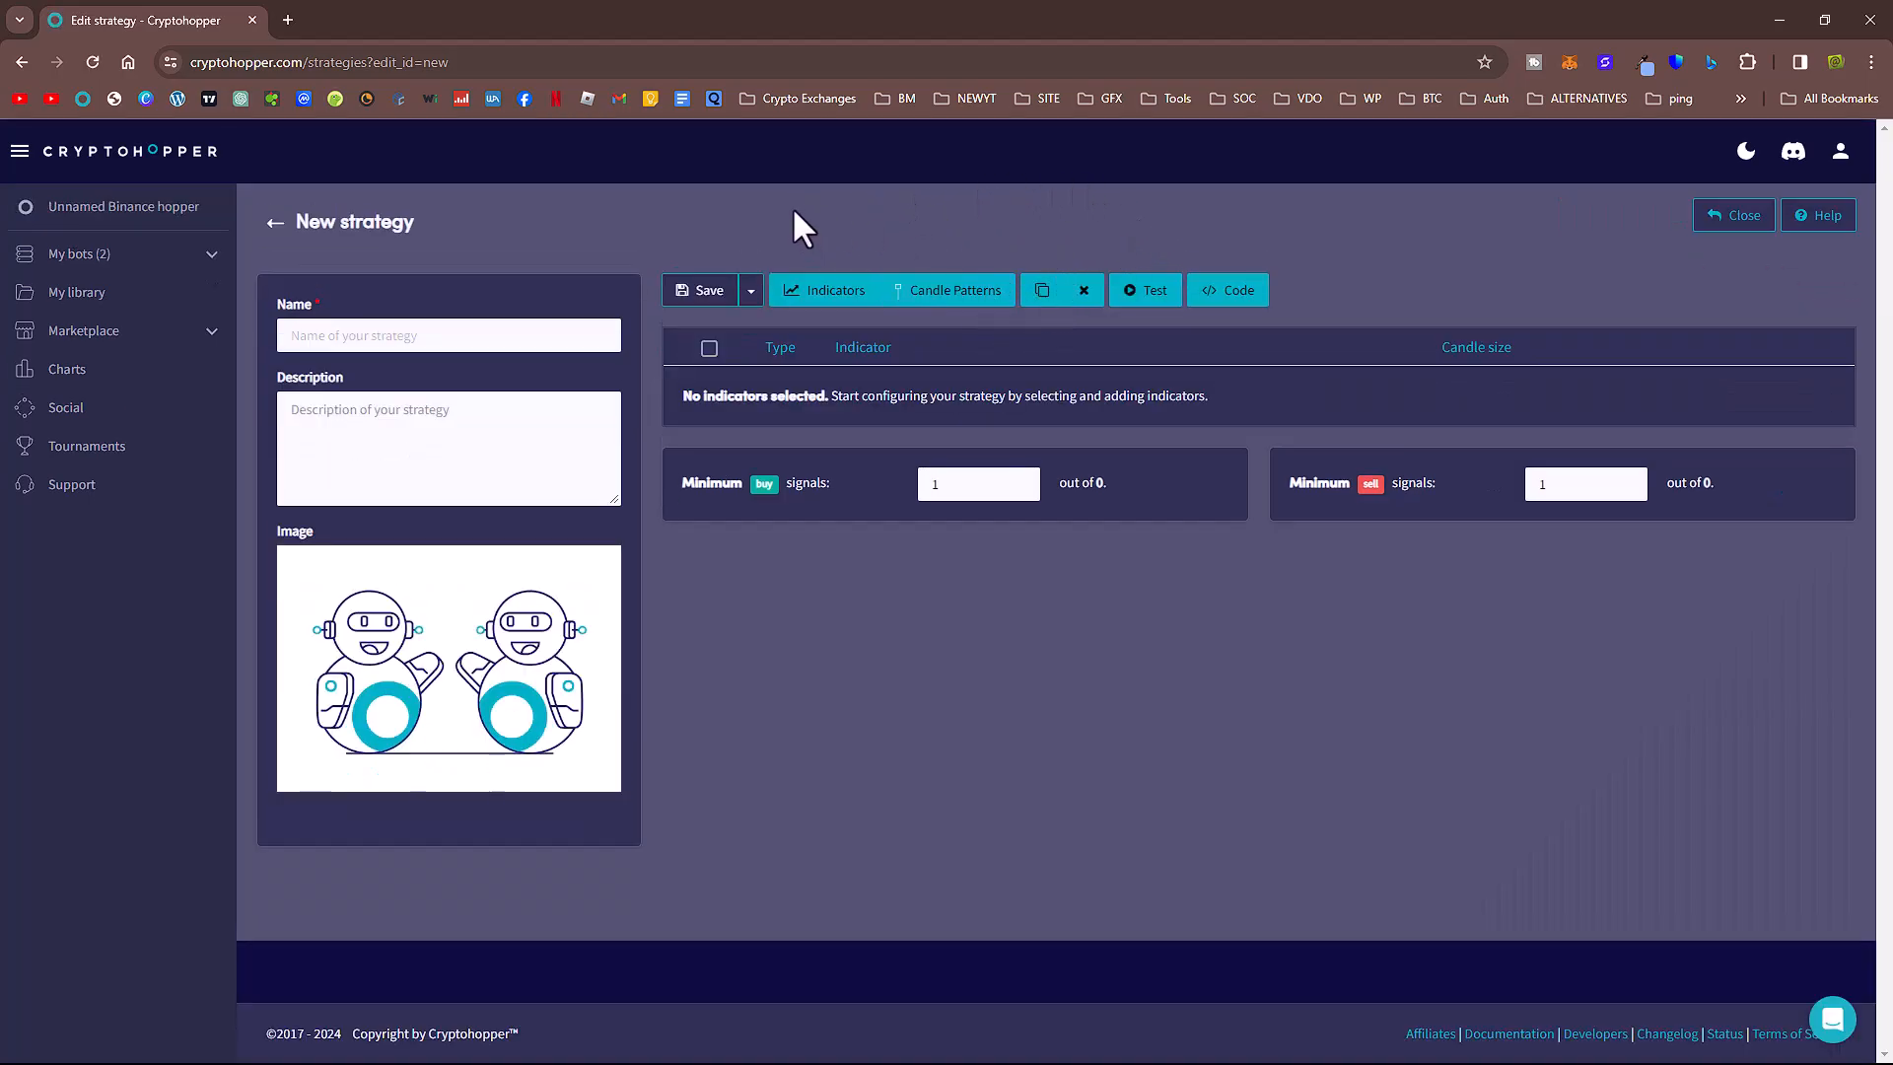
pyautogui.click(375, 336)
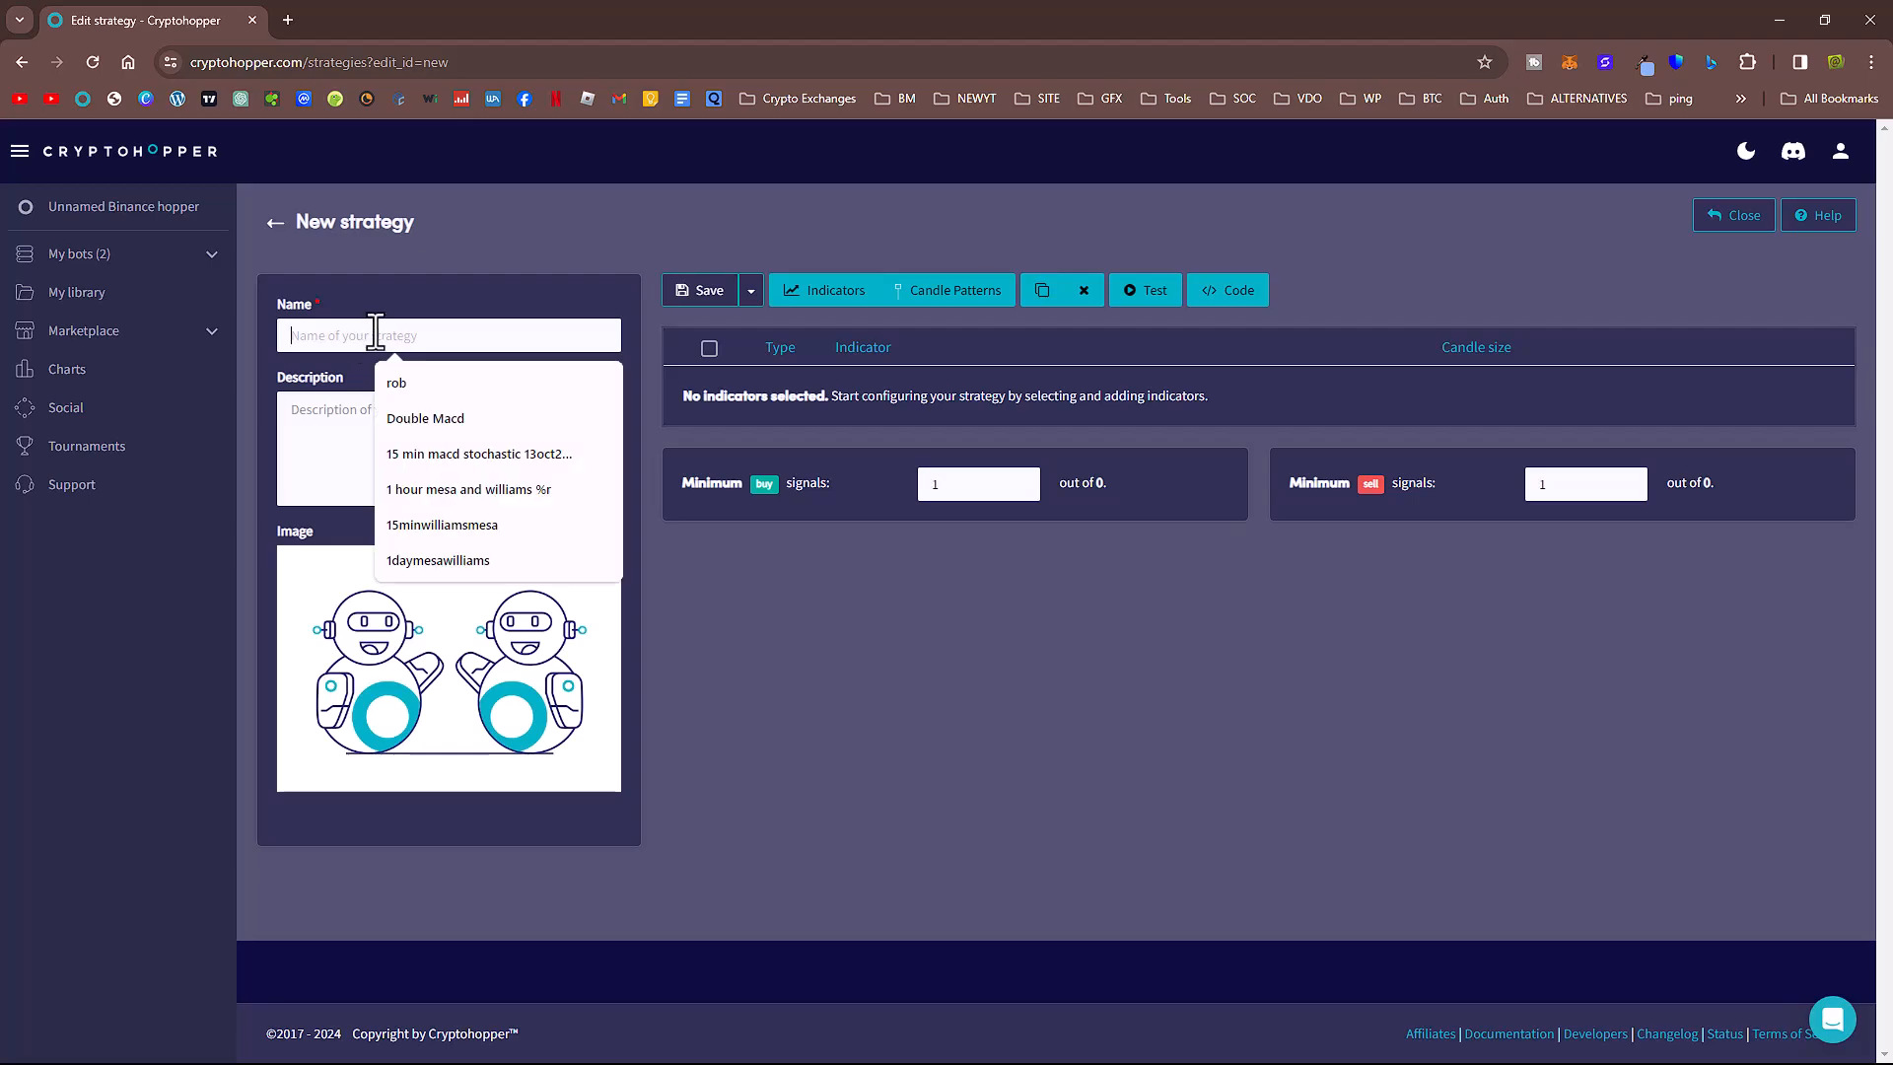
pyautogui.write('m')
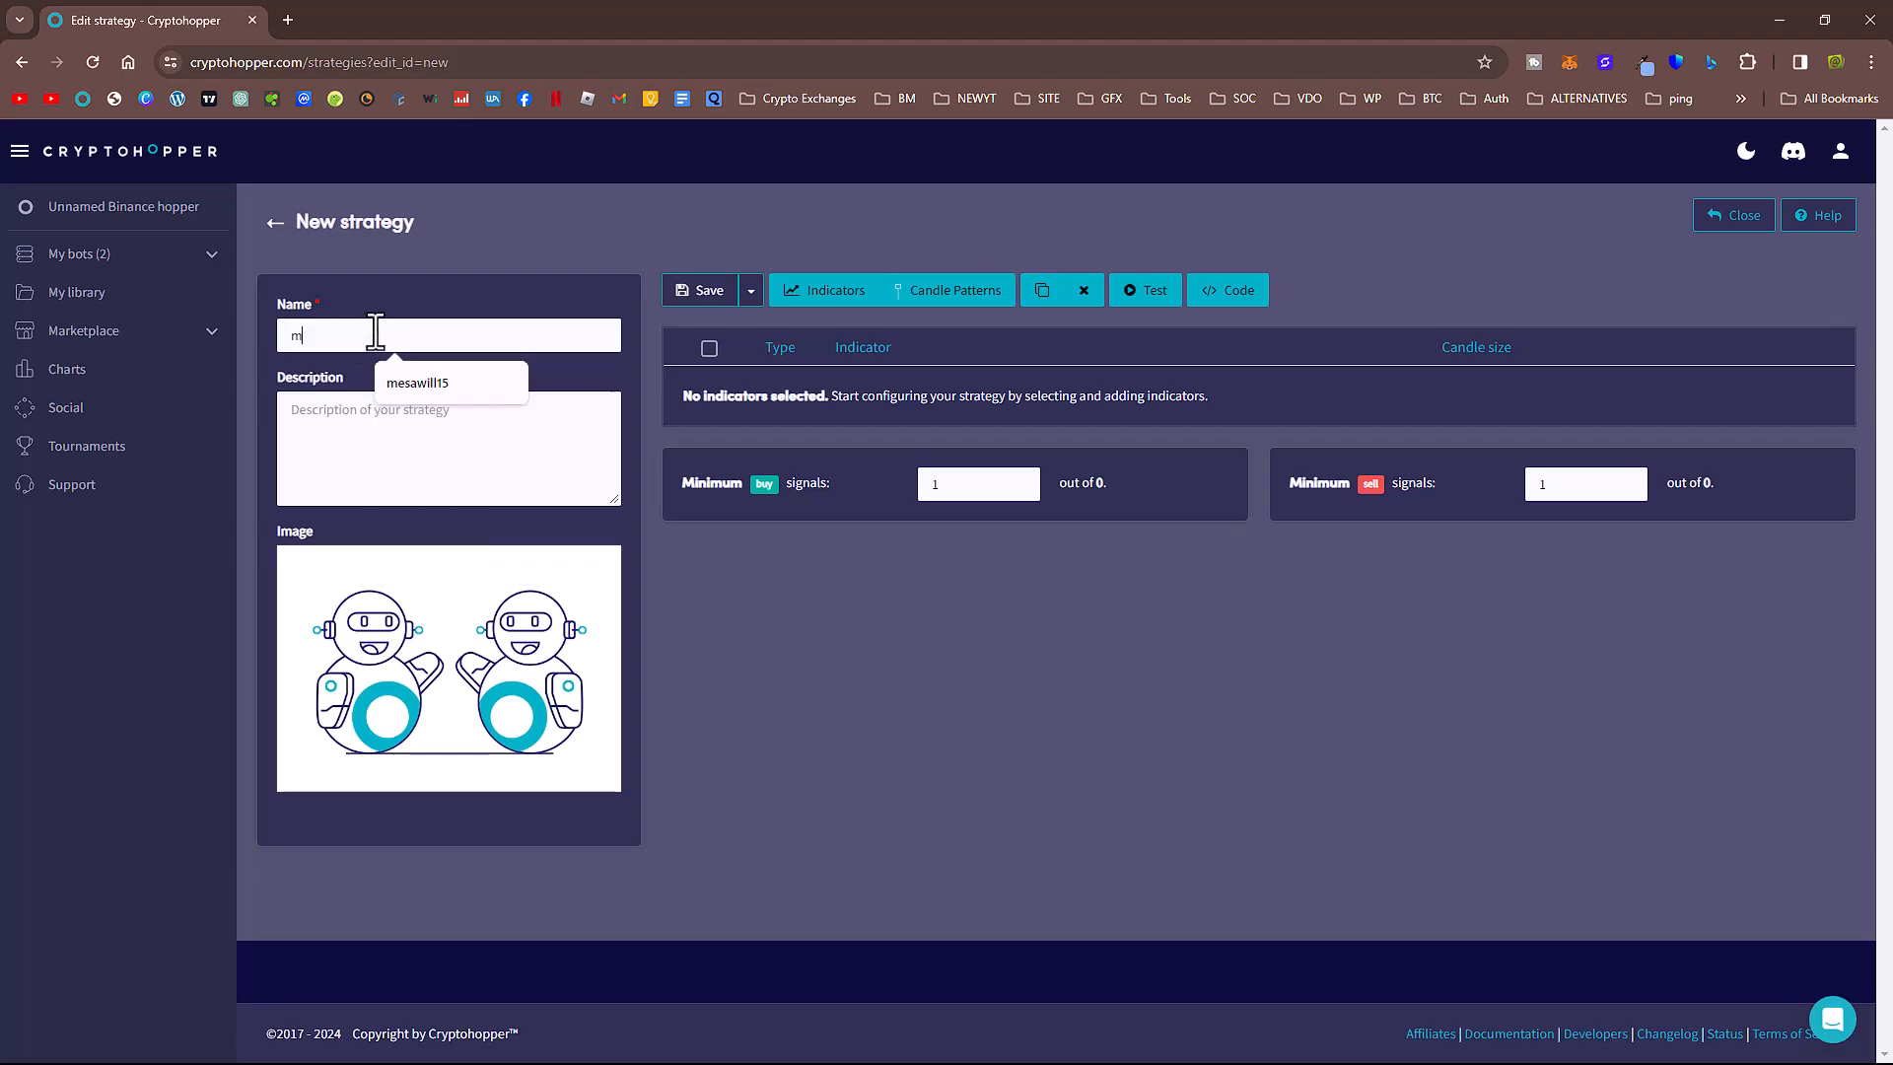
pyautogui.write('acd stochastic')
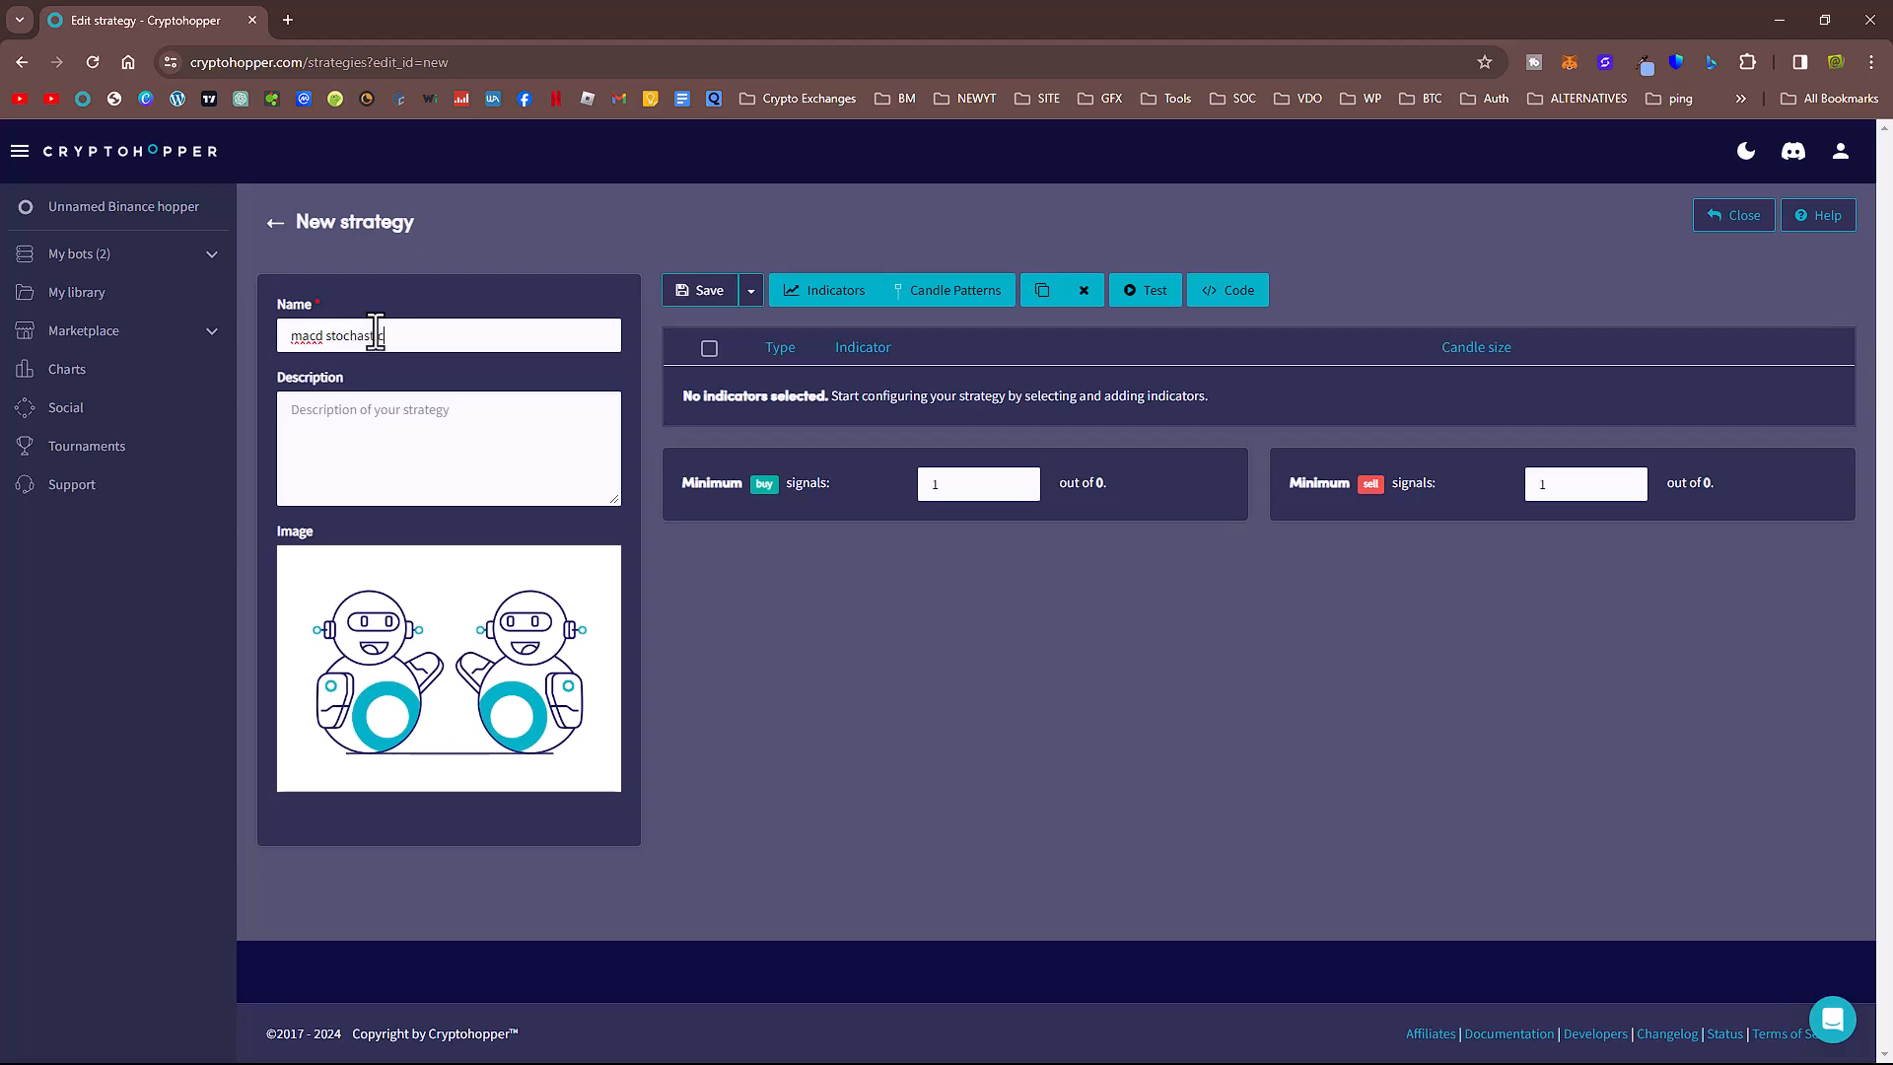
pyautogui.write('5 min')
pyautogui.press('BackSpace')
pyautogui.press('BackSpace')
pyautogui.press('BackSpace')
pyautogui.press('BackSpace')
pyautogui.press('BackSpace')
pyautogui.write('15')
# - Enter "15 macd stochastic" as the new strategy's description
pyautogui.click(412, 410)
pyautogui.write('14')
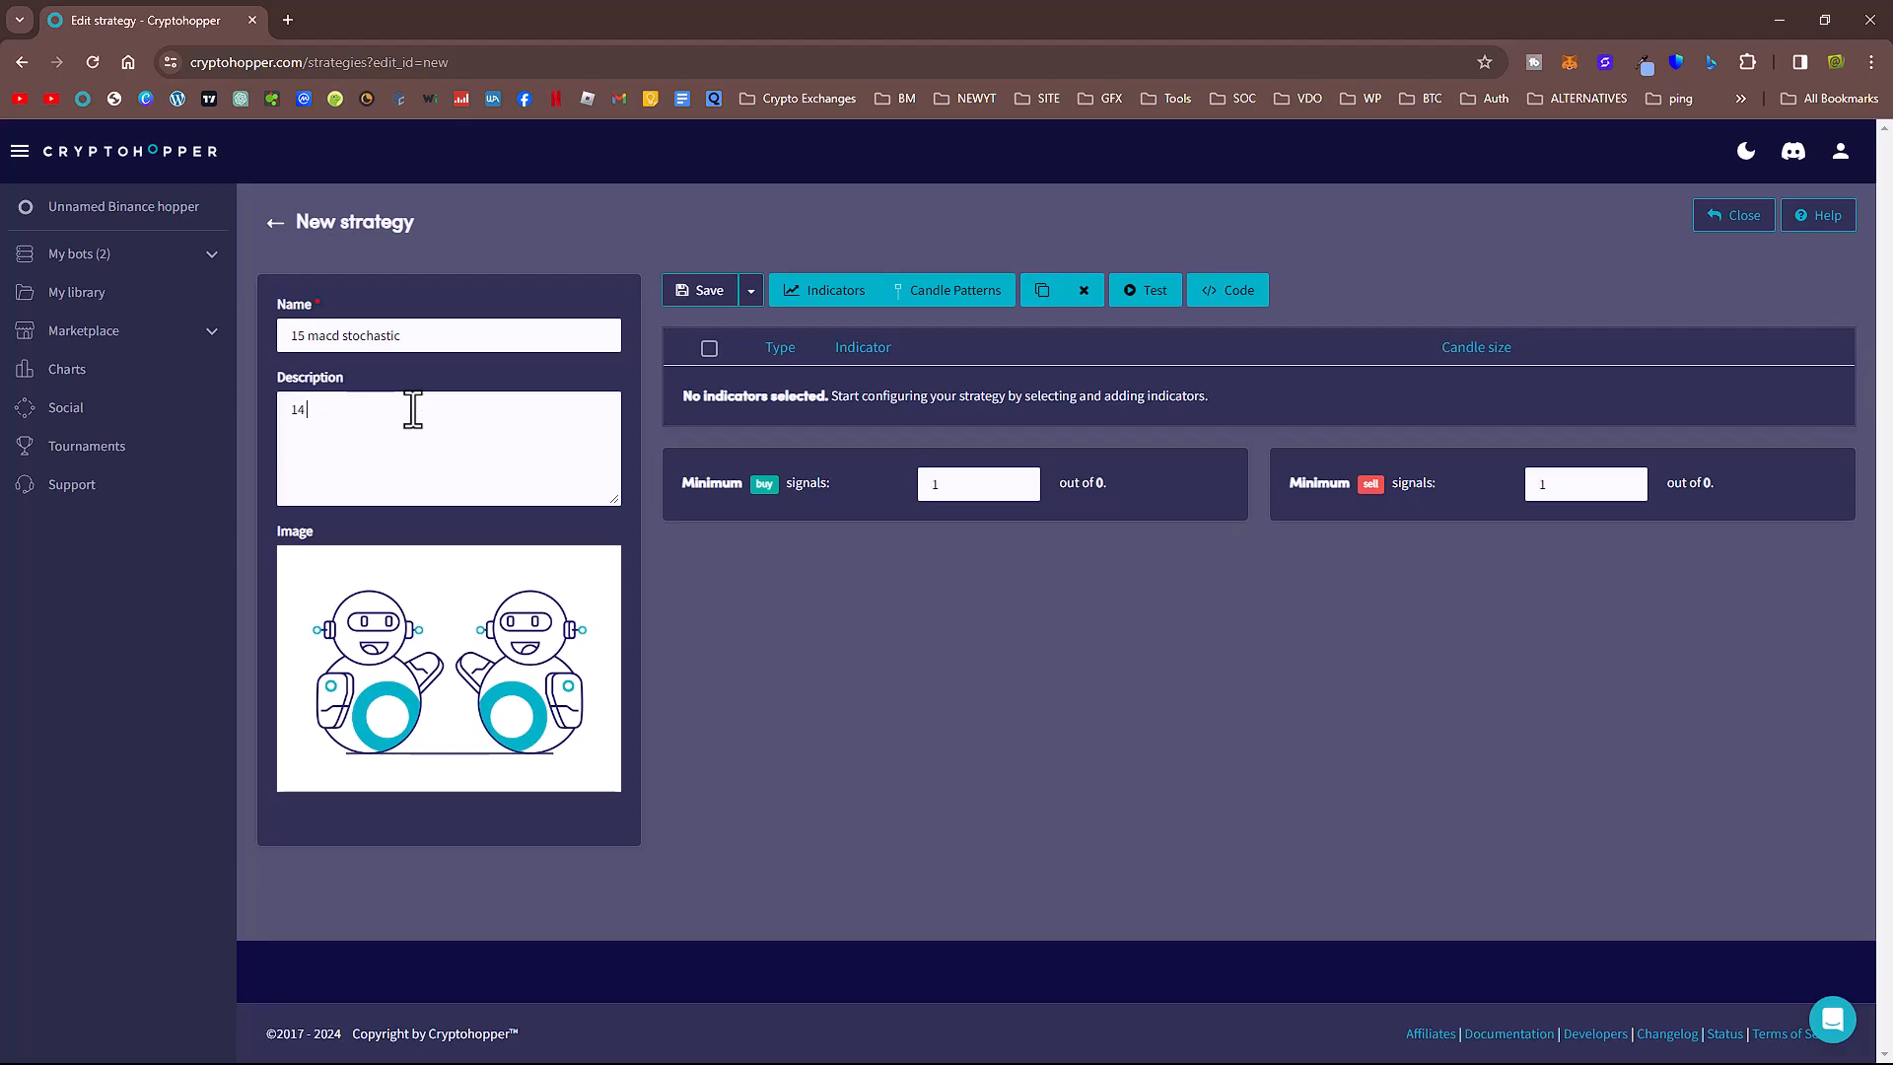
pyautogui.write('5 min')
pyautogui.press('BackSpace')
pyautogui.press('BackSpace')
pyautogui.press('BackSpace')
pyautogui.write('macd stochastic')
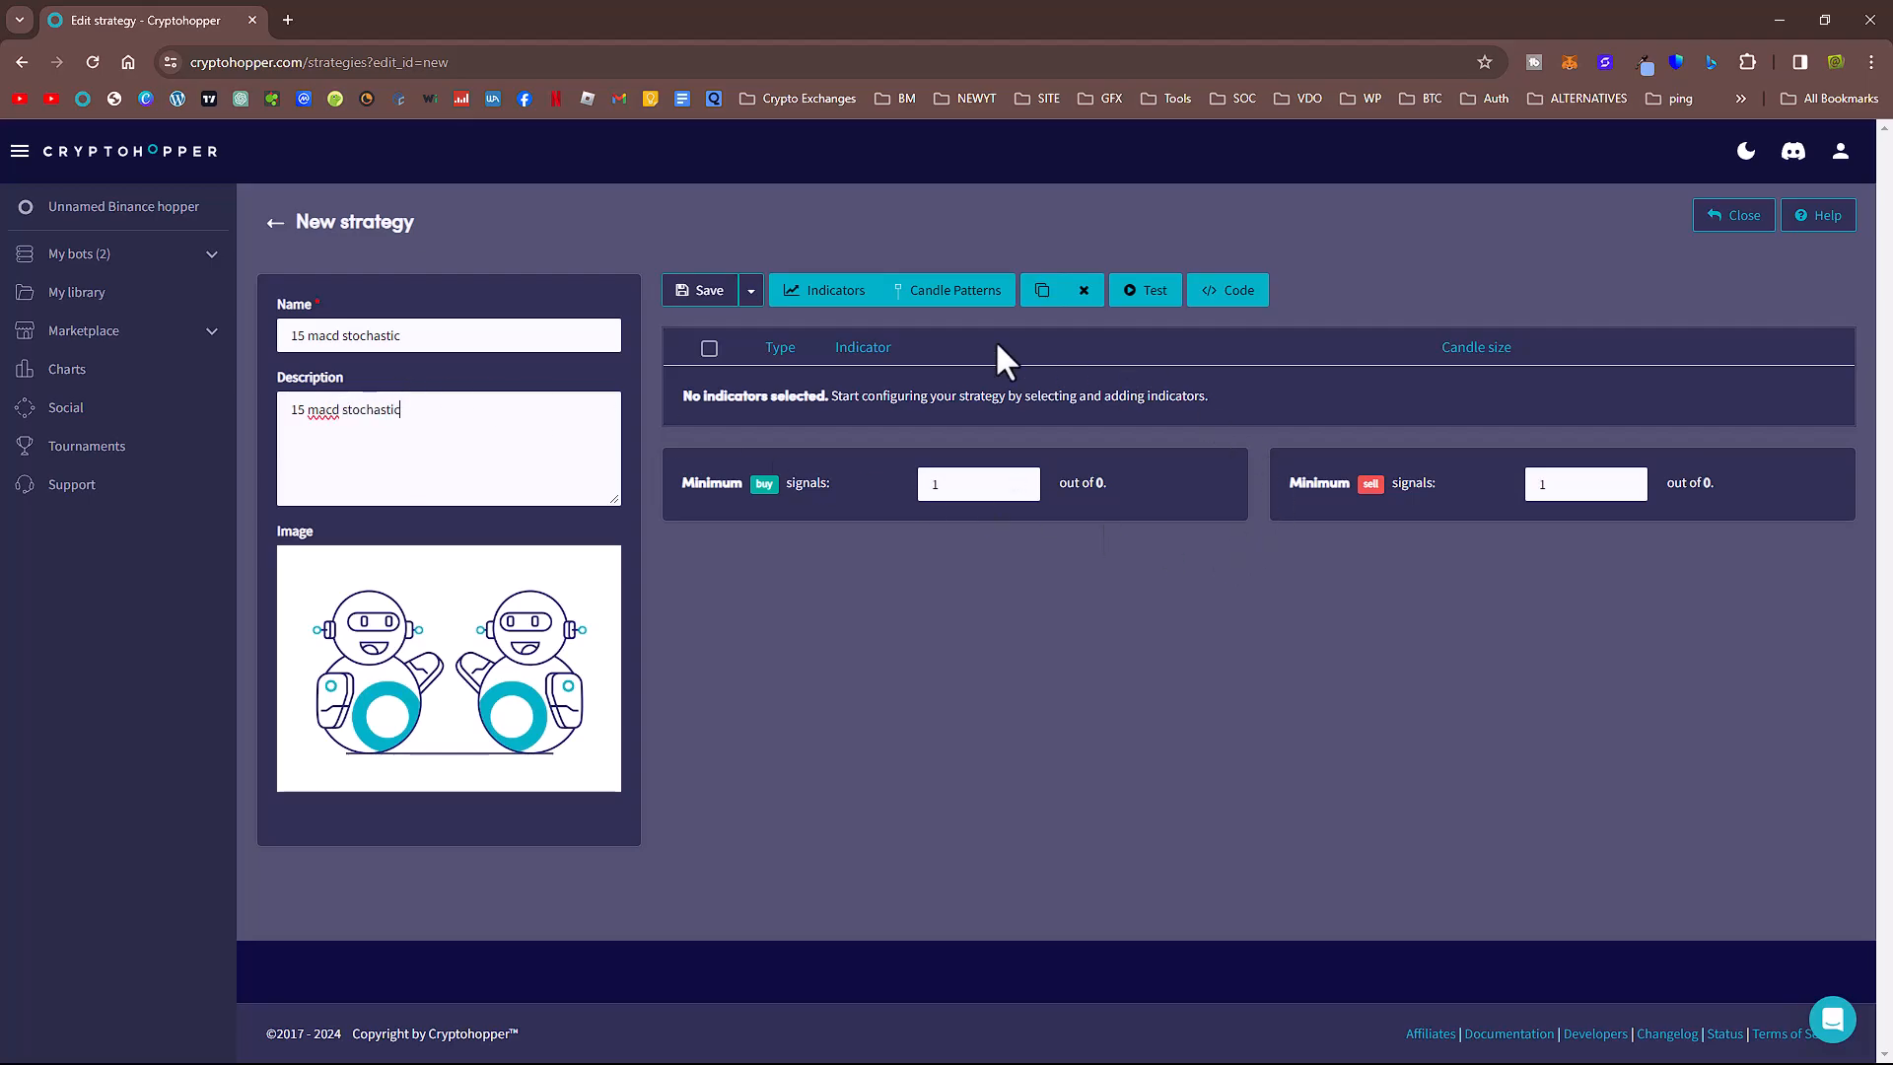
# - Add the Moving Average Convergence Divergence (MACD) indicator with a 15-minute chart period and mark it as a necessary signal
pyautogui.click(791, 306)
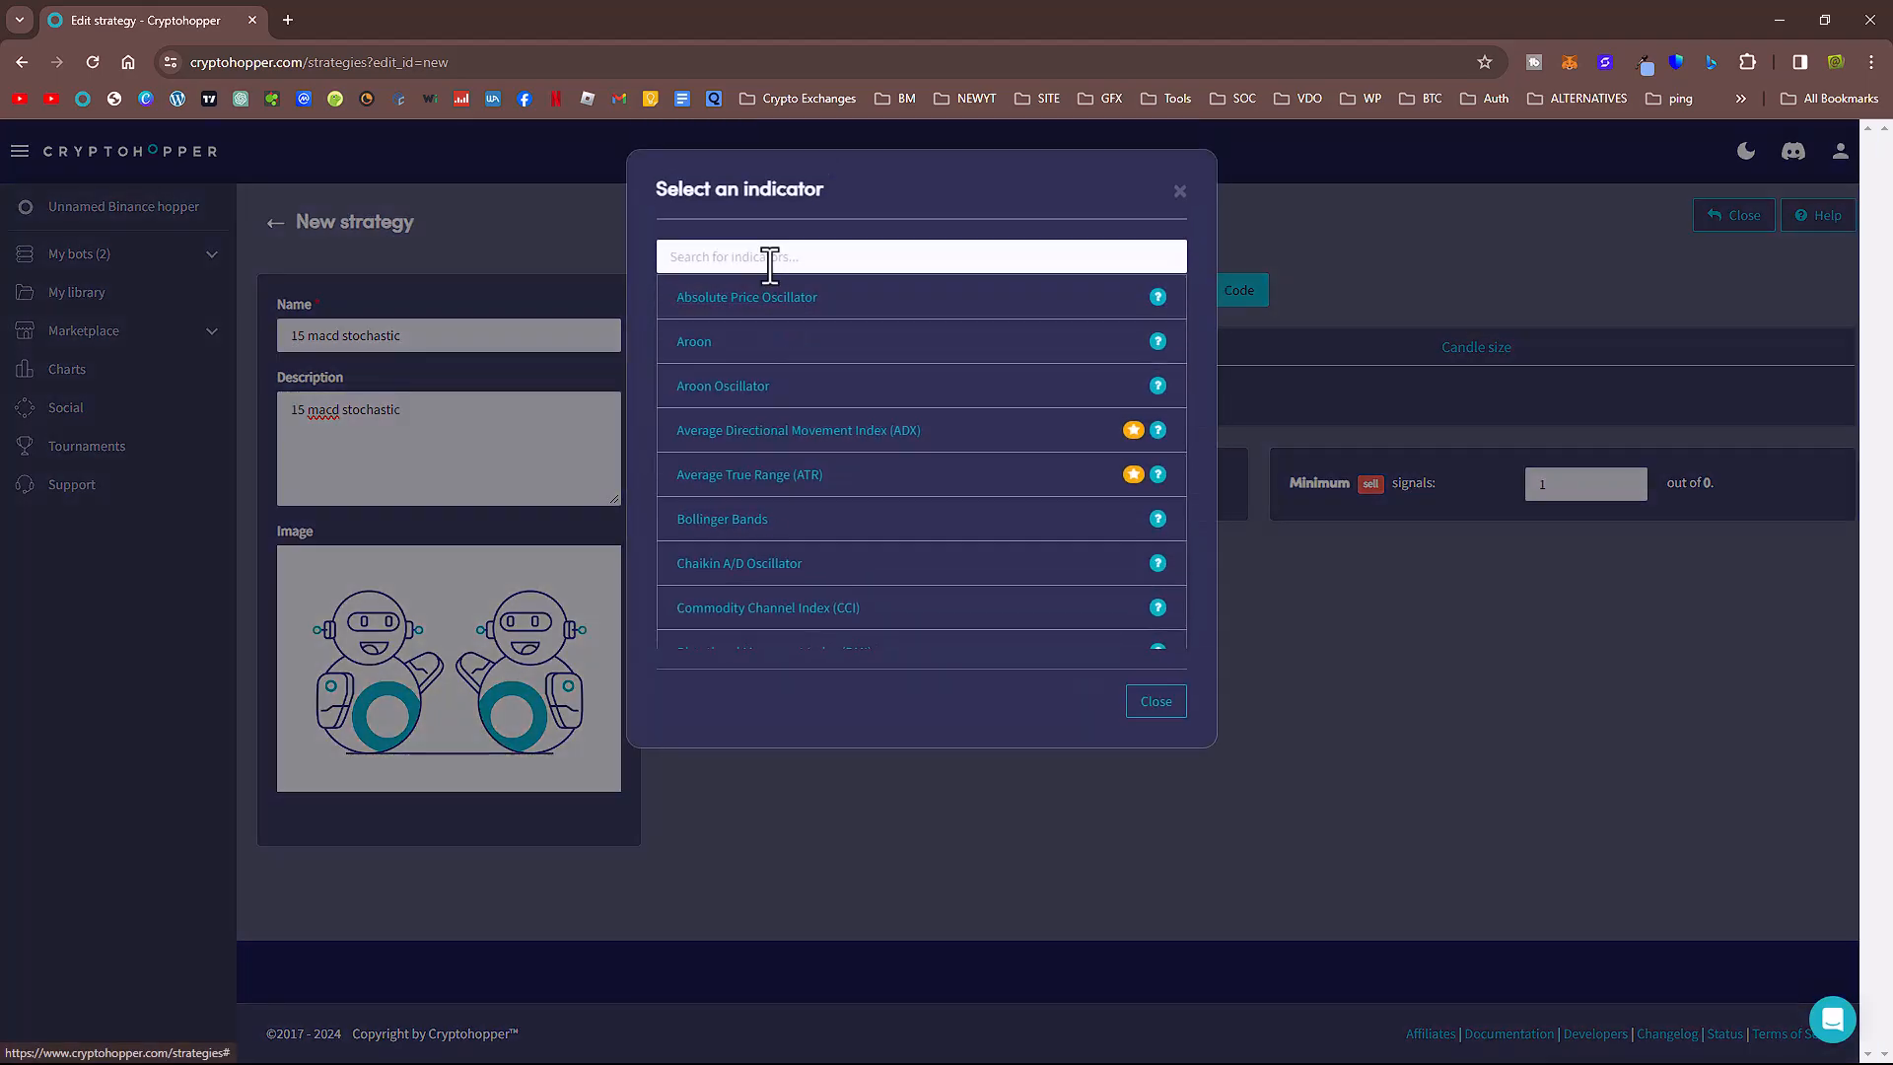
pyautogui.click(775, 258)
pyautogui.write('macd')
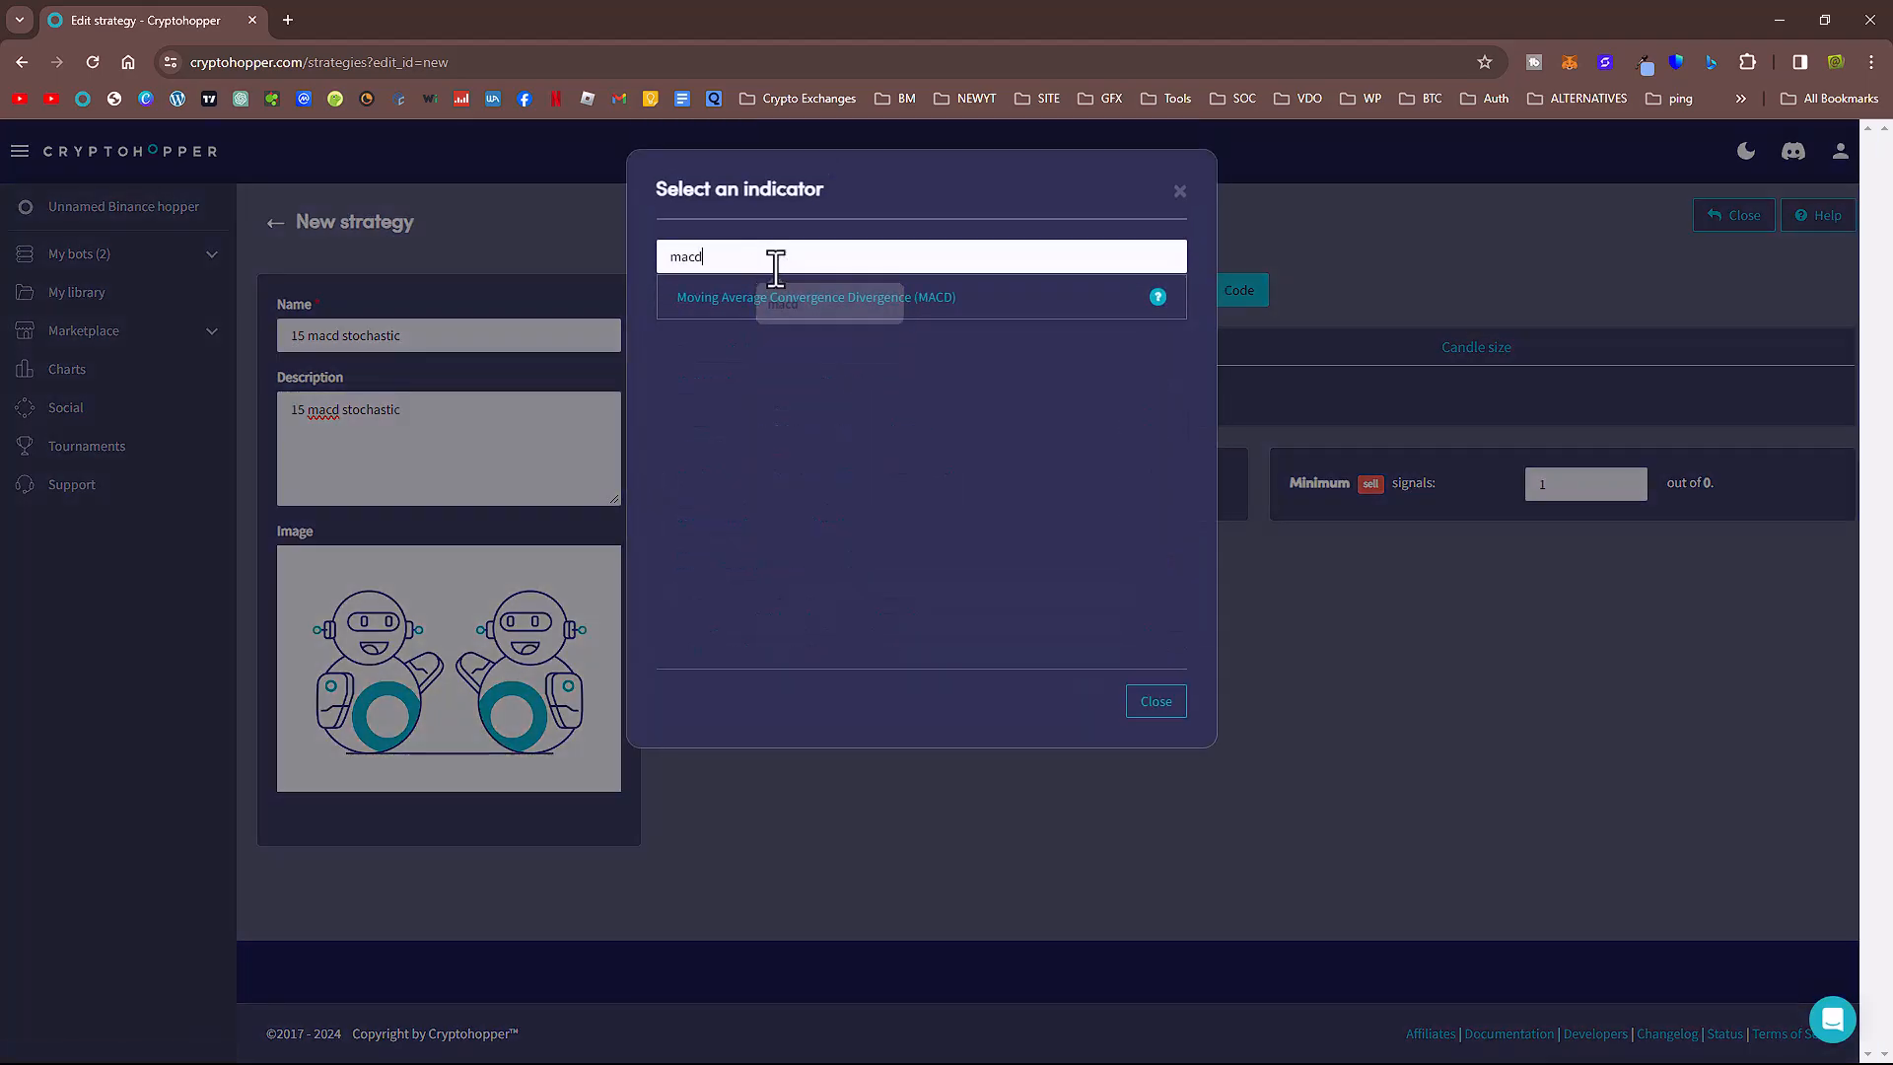
pyautogui.click(797, 300)
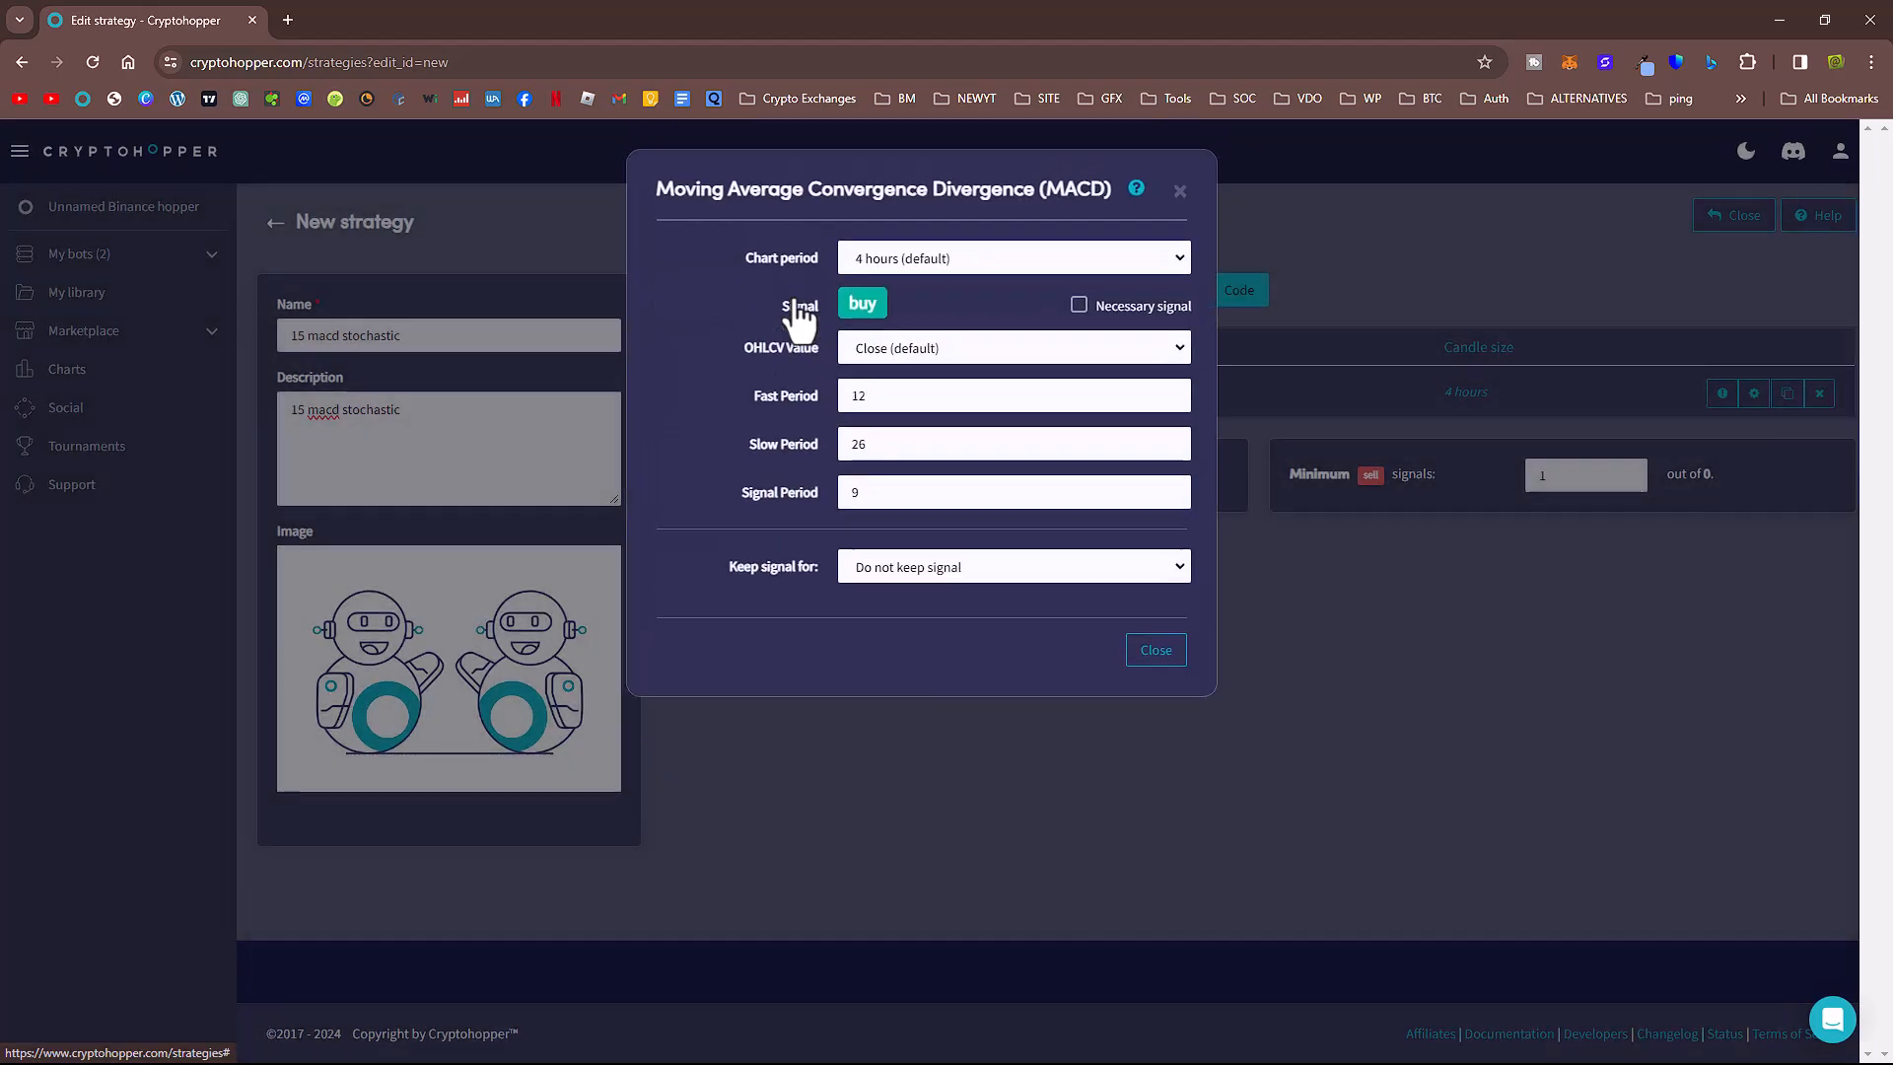
pyautogui.click(958, 258)
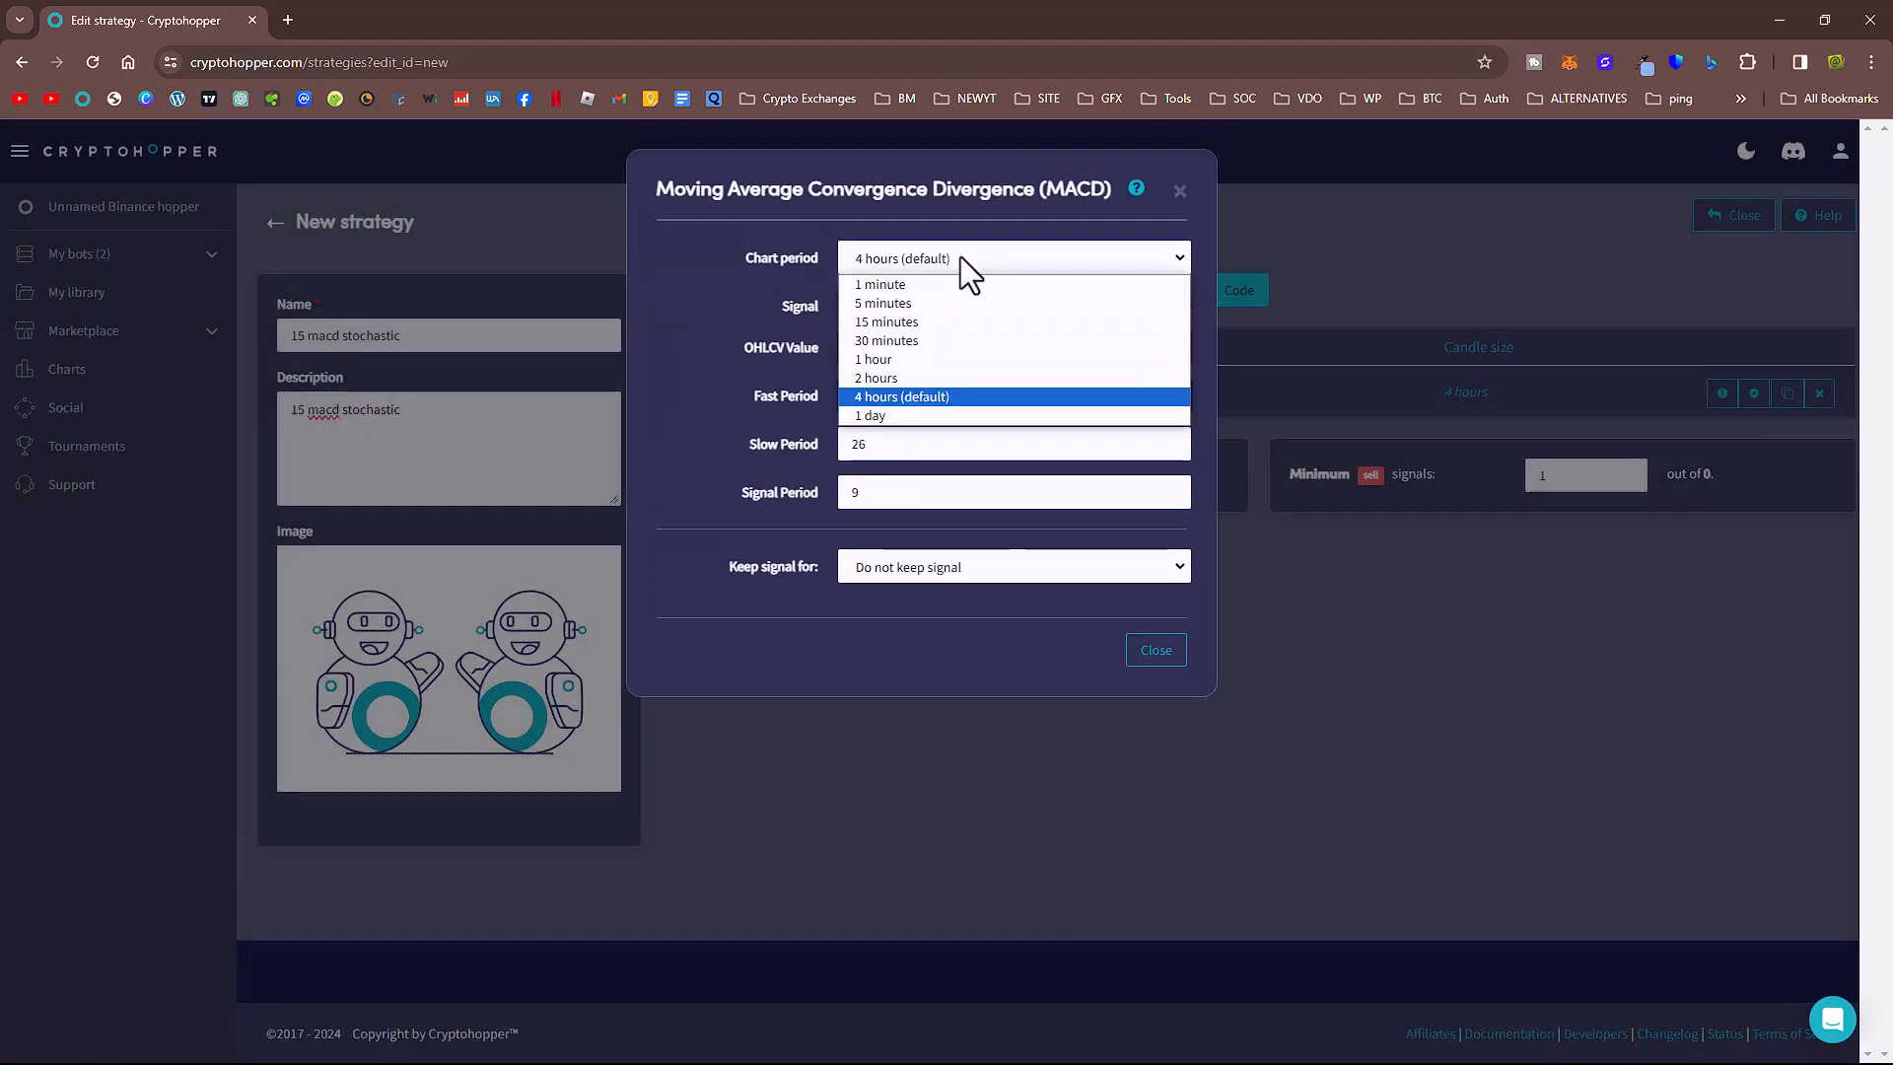
pyautogui.click(913, 323)
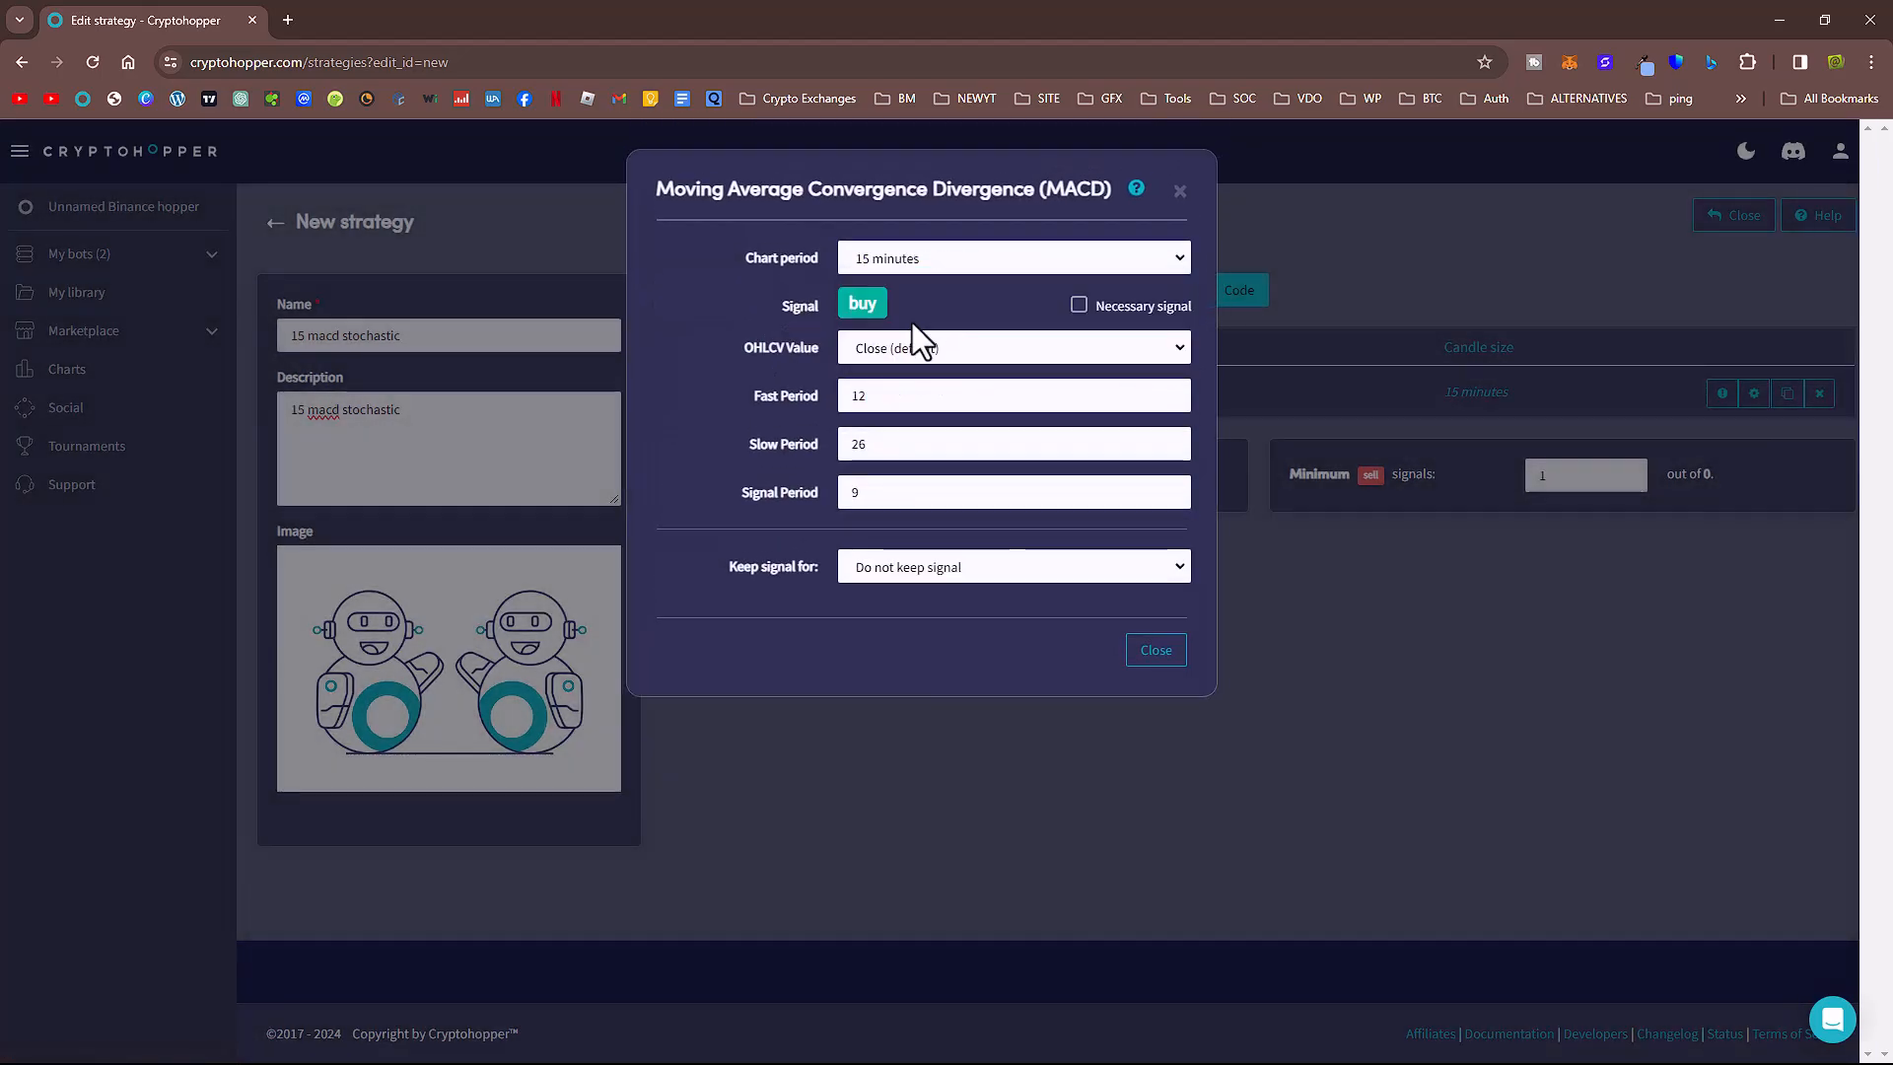
pyautogui.click(1077, 308)
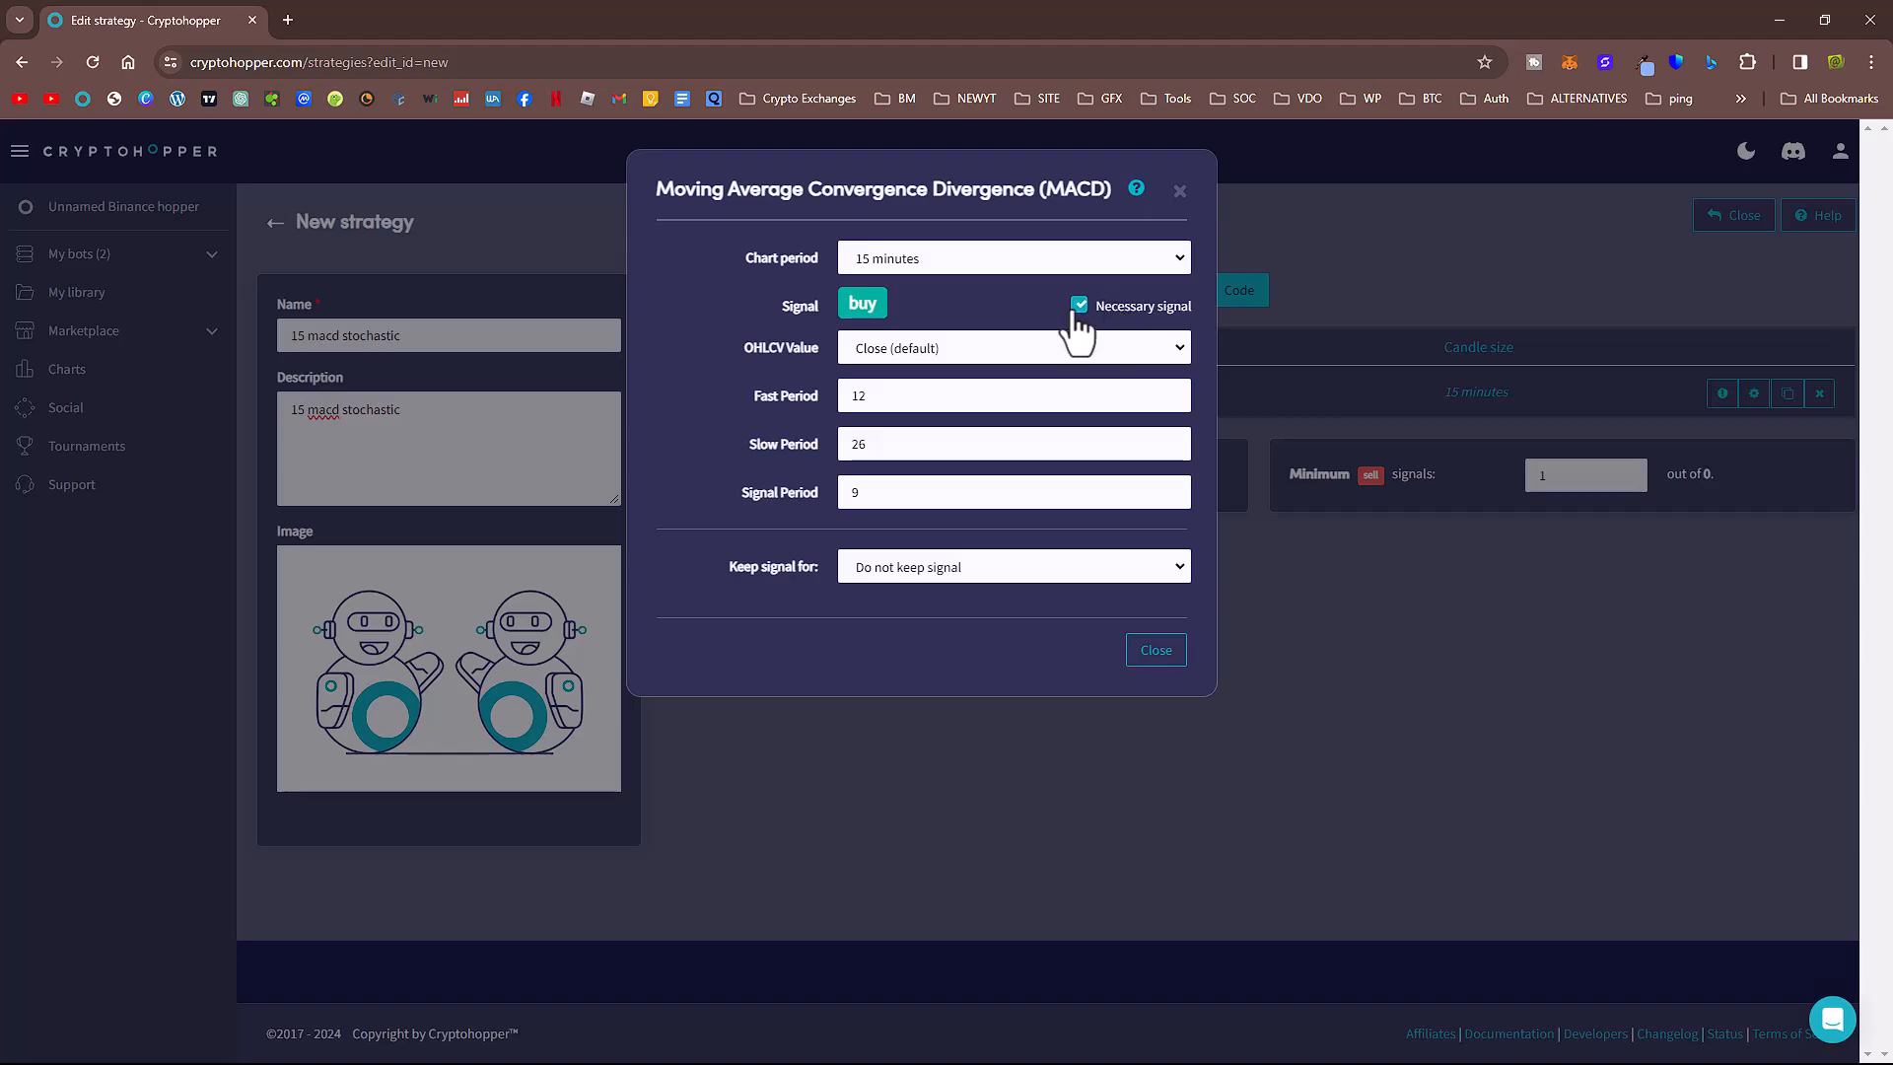
pyautogui.click(1155, 653)
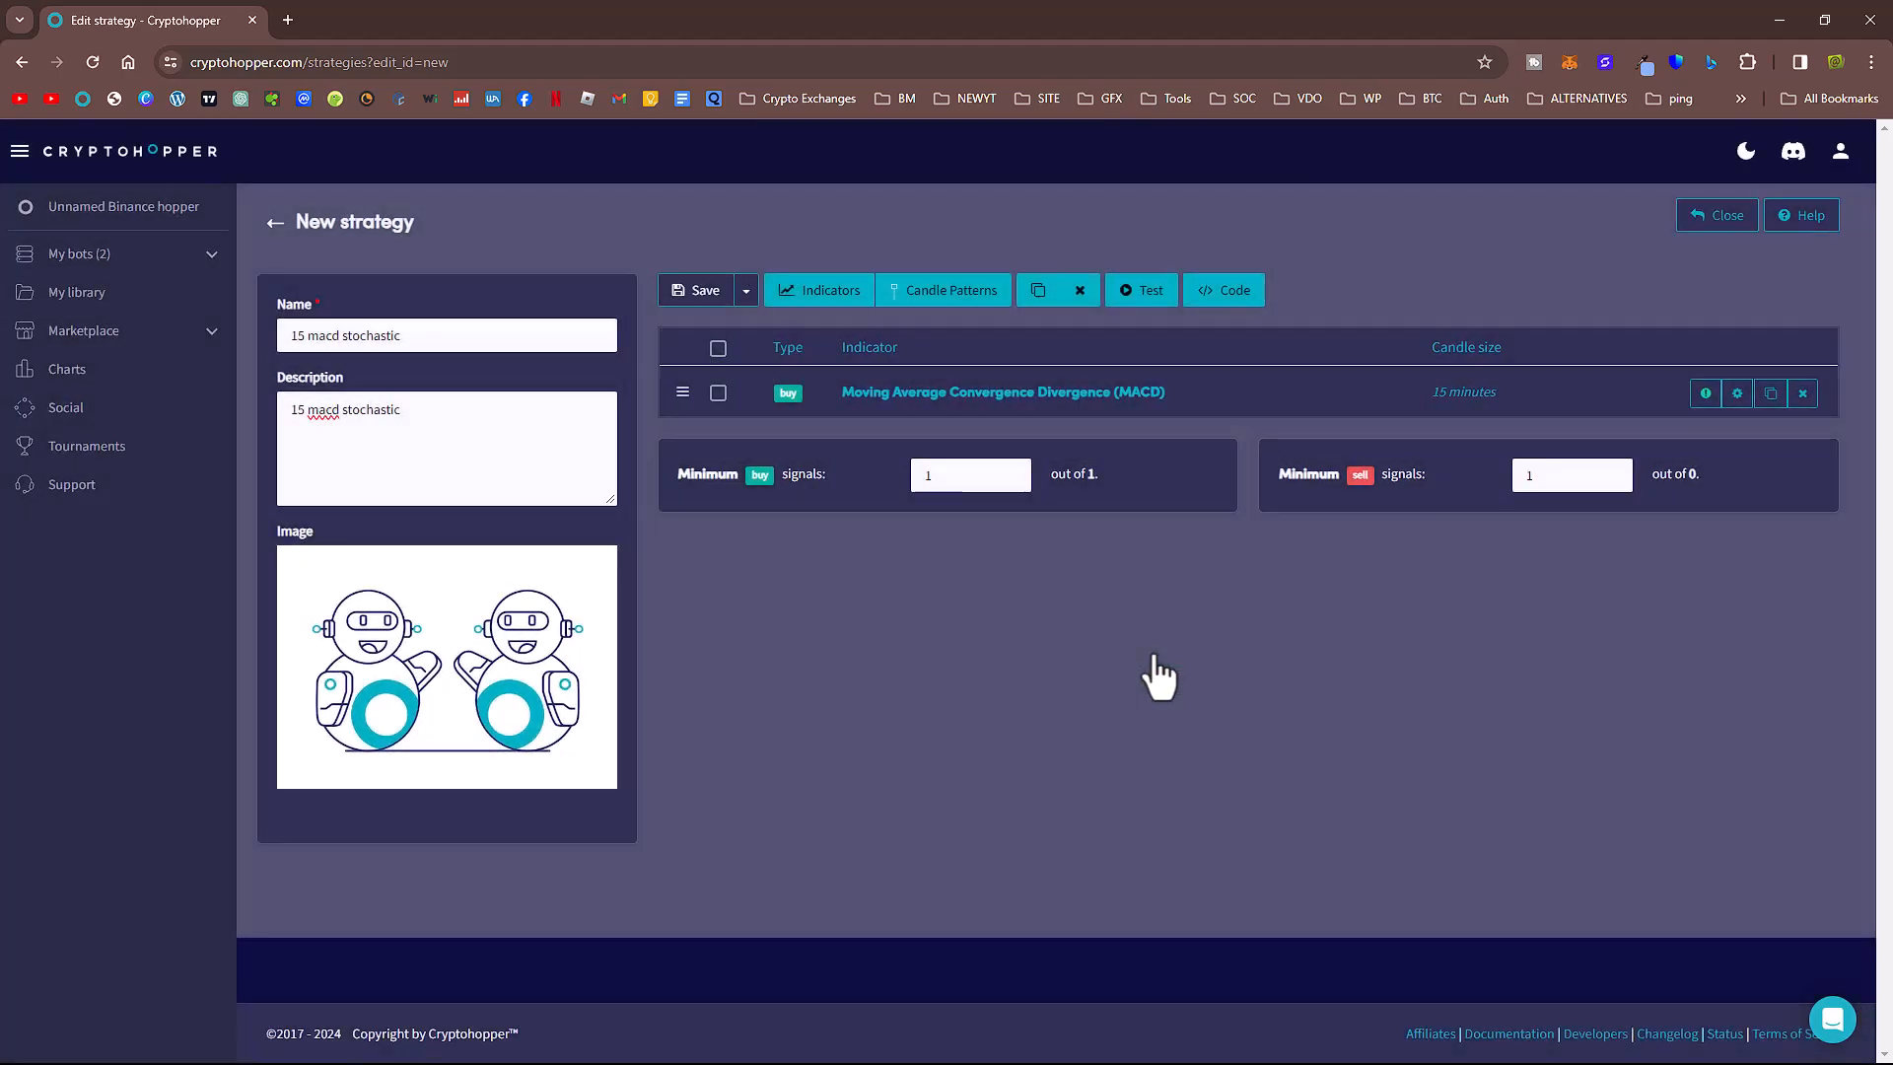
# - Add the Stochastic indicator to the strategy, mark it as a necessary signal and set its chart period to 5 minutes
pyautogui.click(800, 292)
pyautogui.doubleClick(769, 261)
pyautogui.write('st')
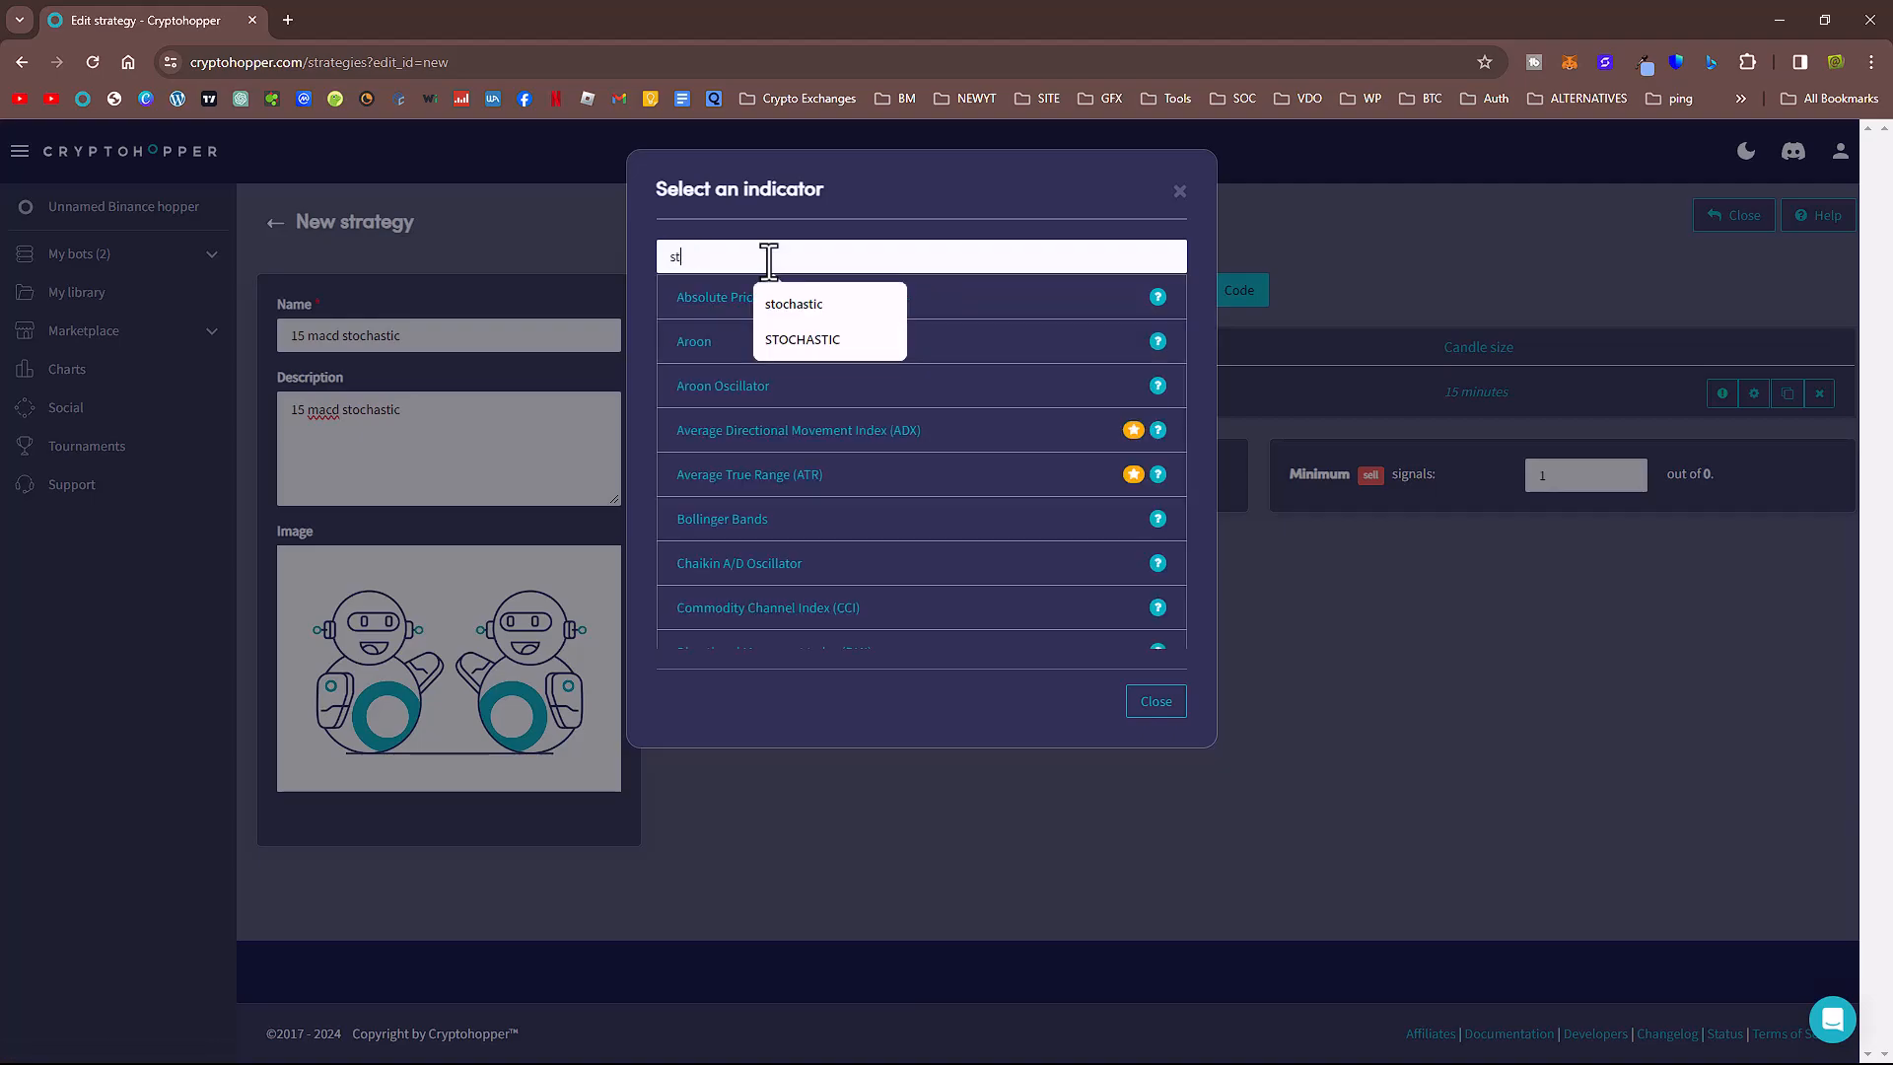
pyautogui.write('ochastic')
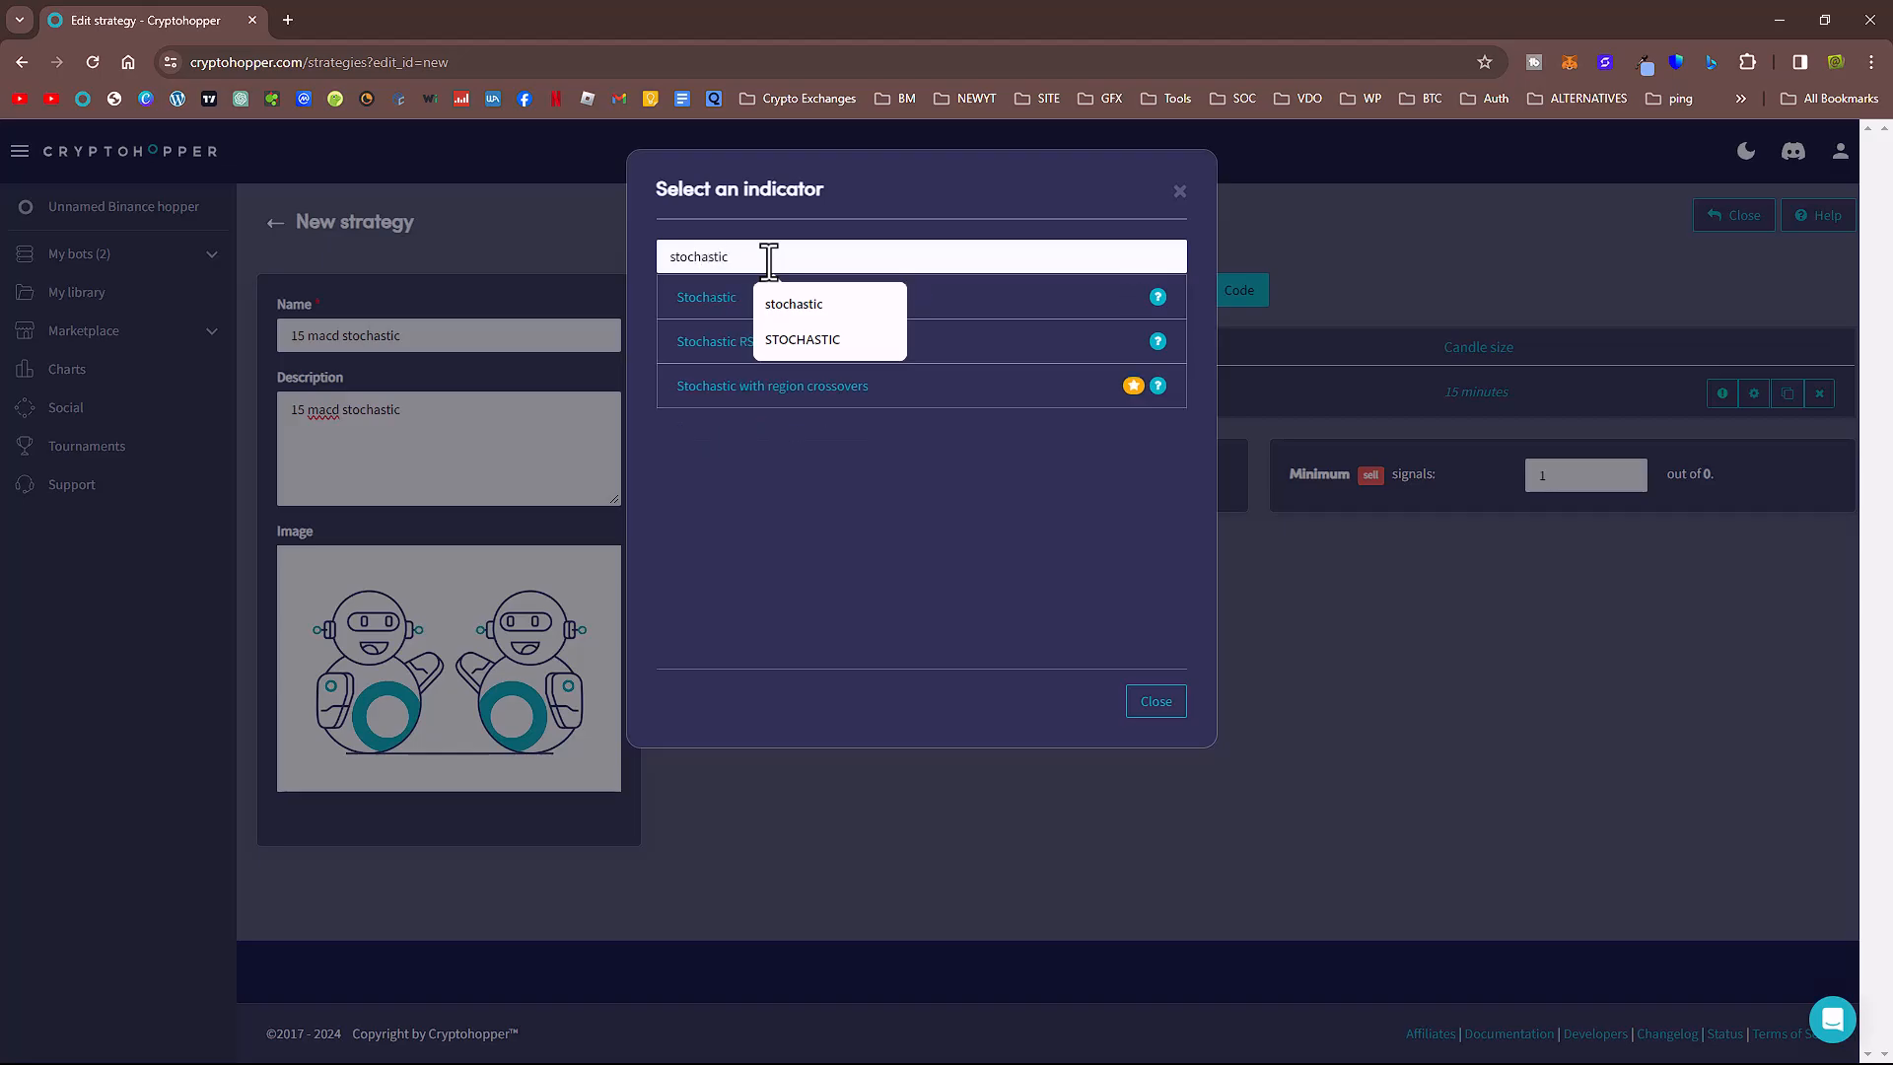
pyautogui.click(719, 298)
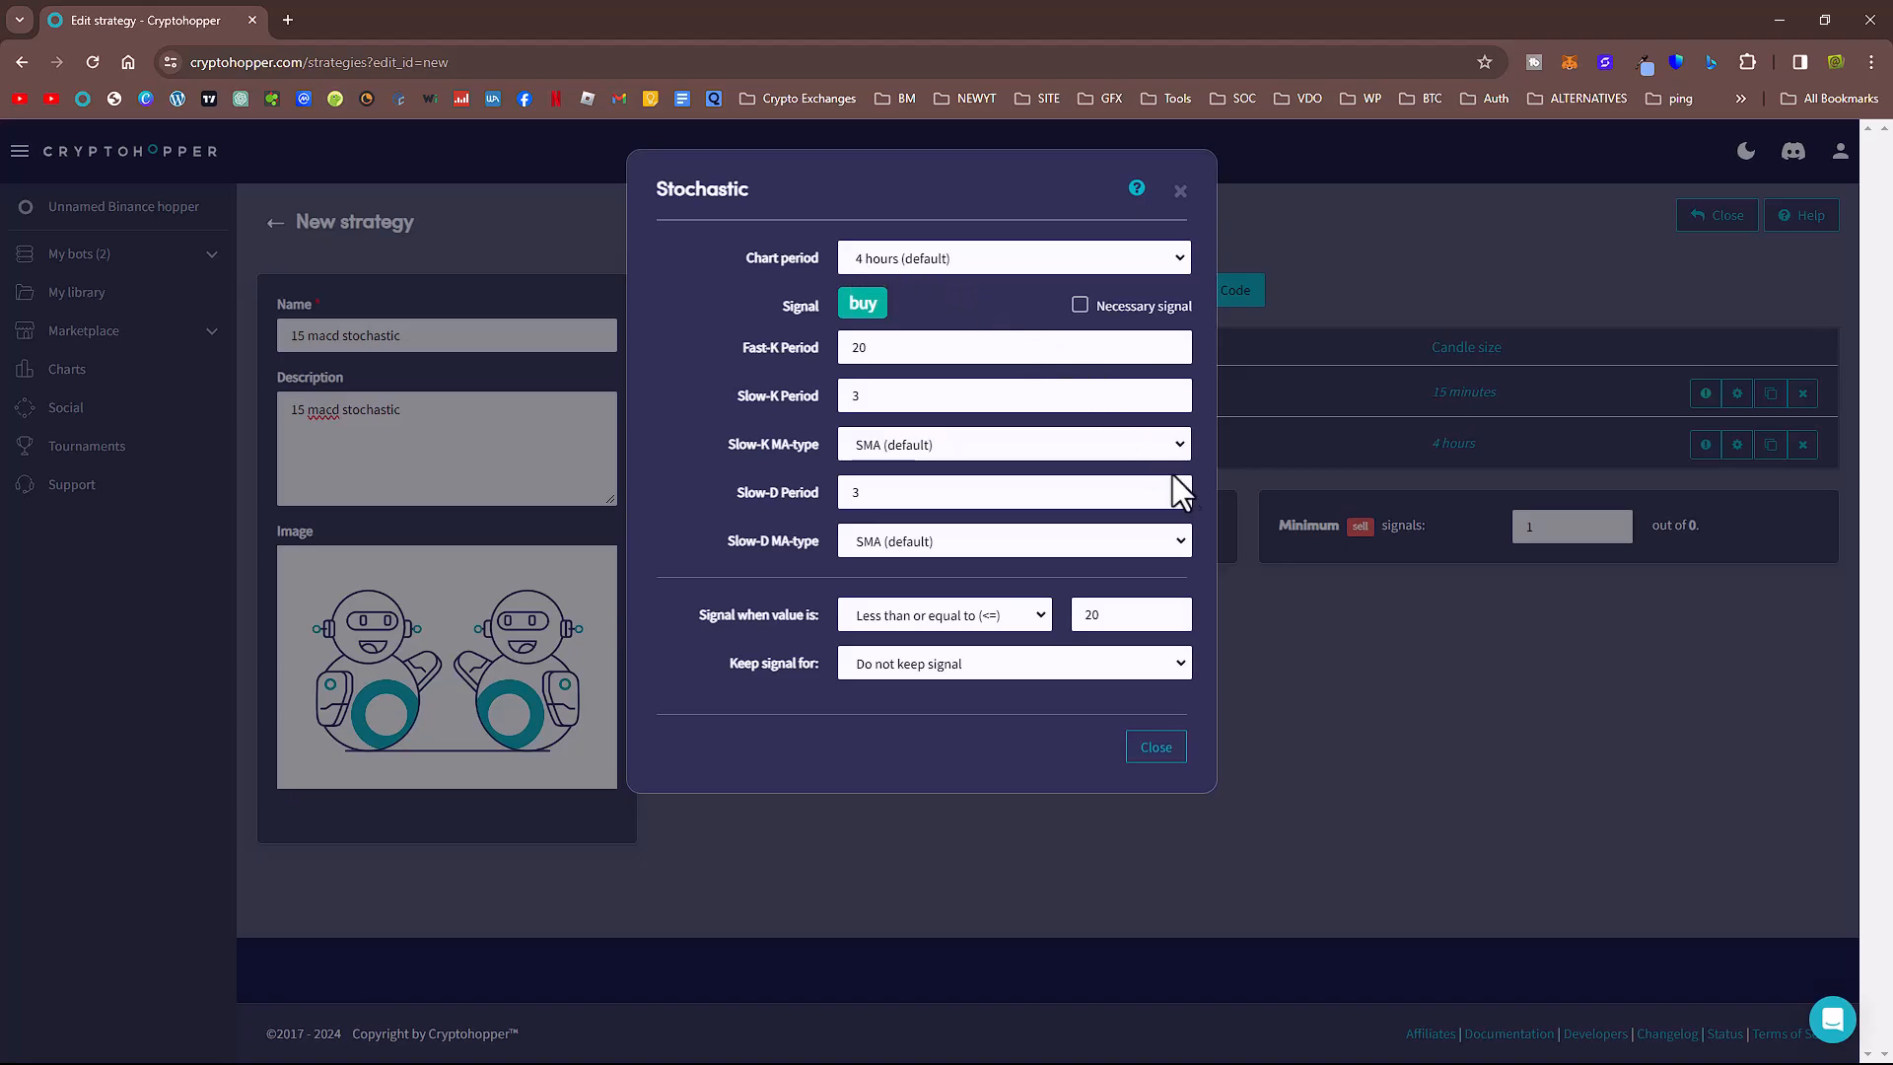
pyautogui.doubleClick(1111, 618)
pyautogui.click(1081, 305)
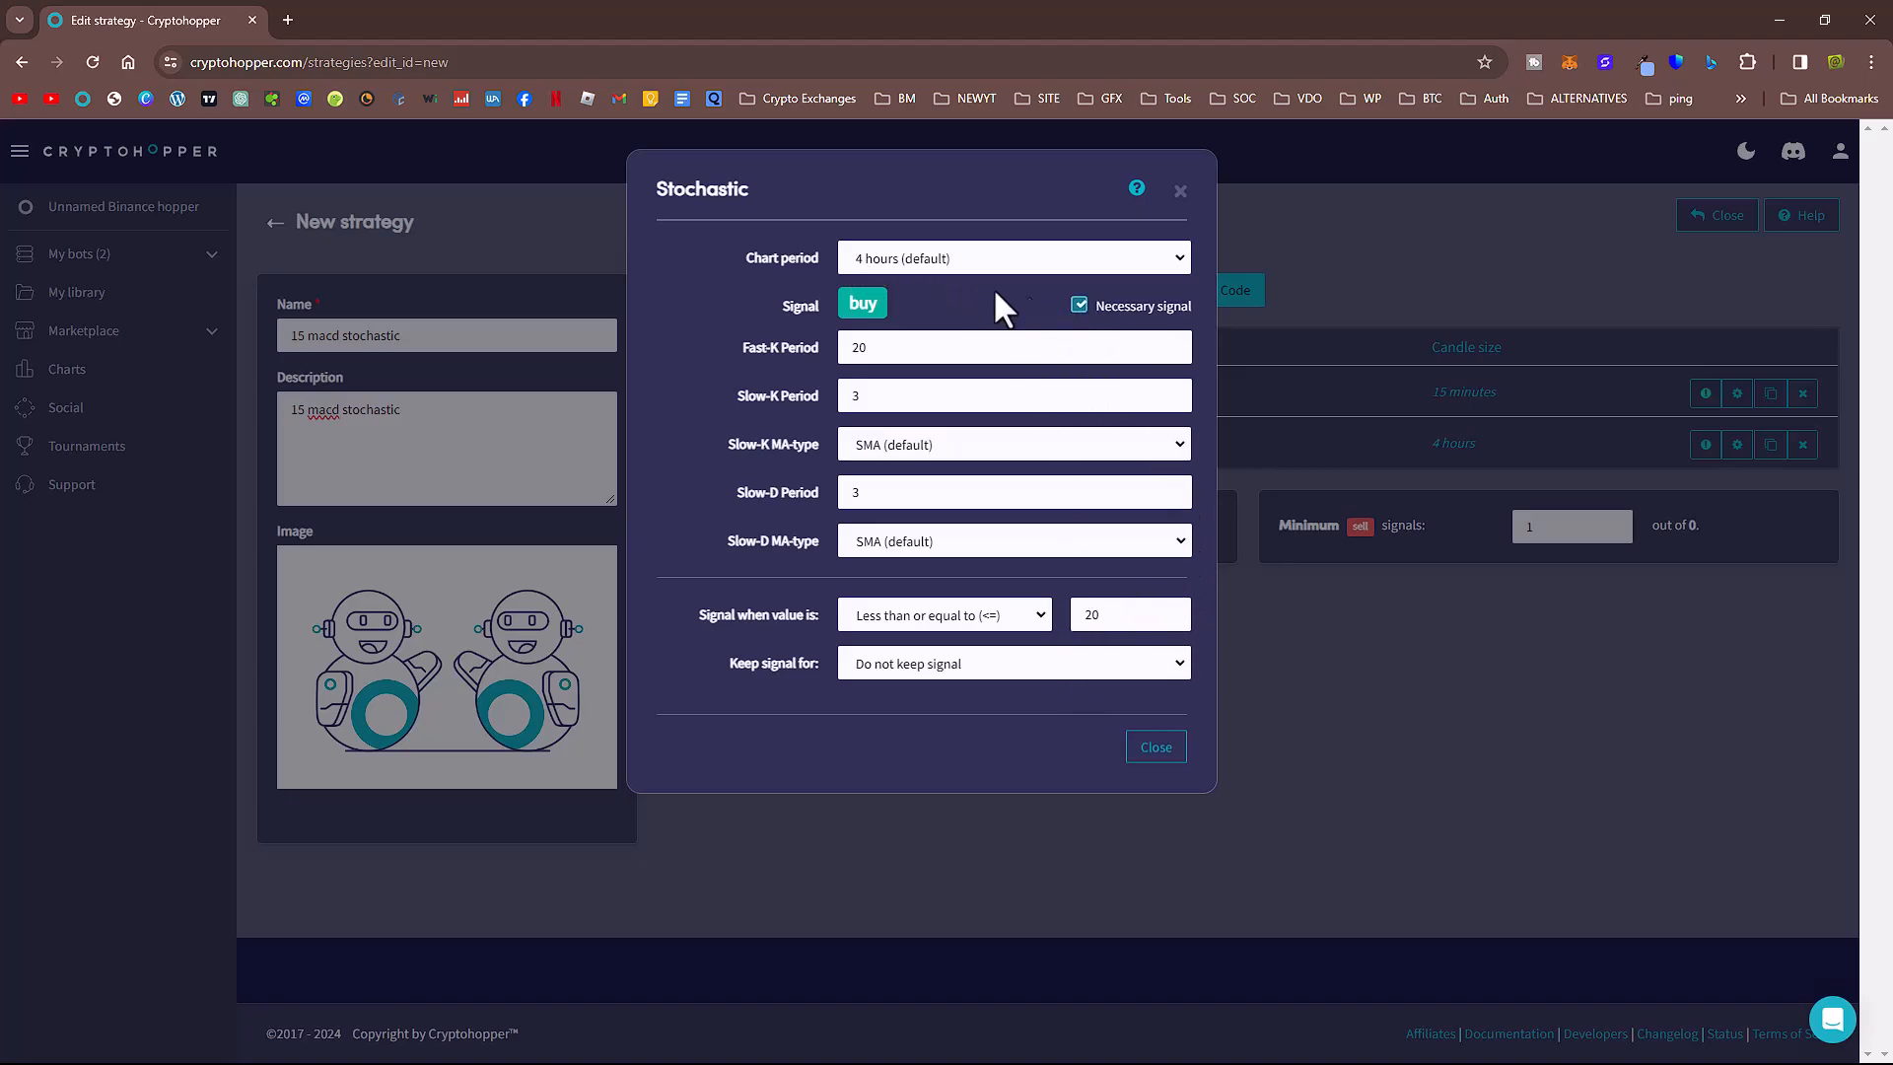
pyautogui.click(893, 266)
pyautogui.click(881, 305)
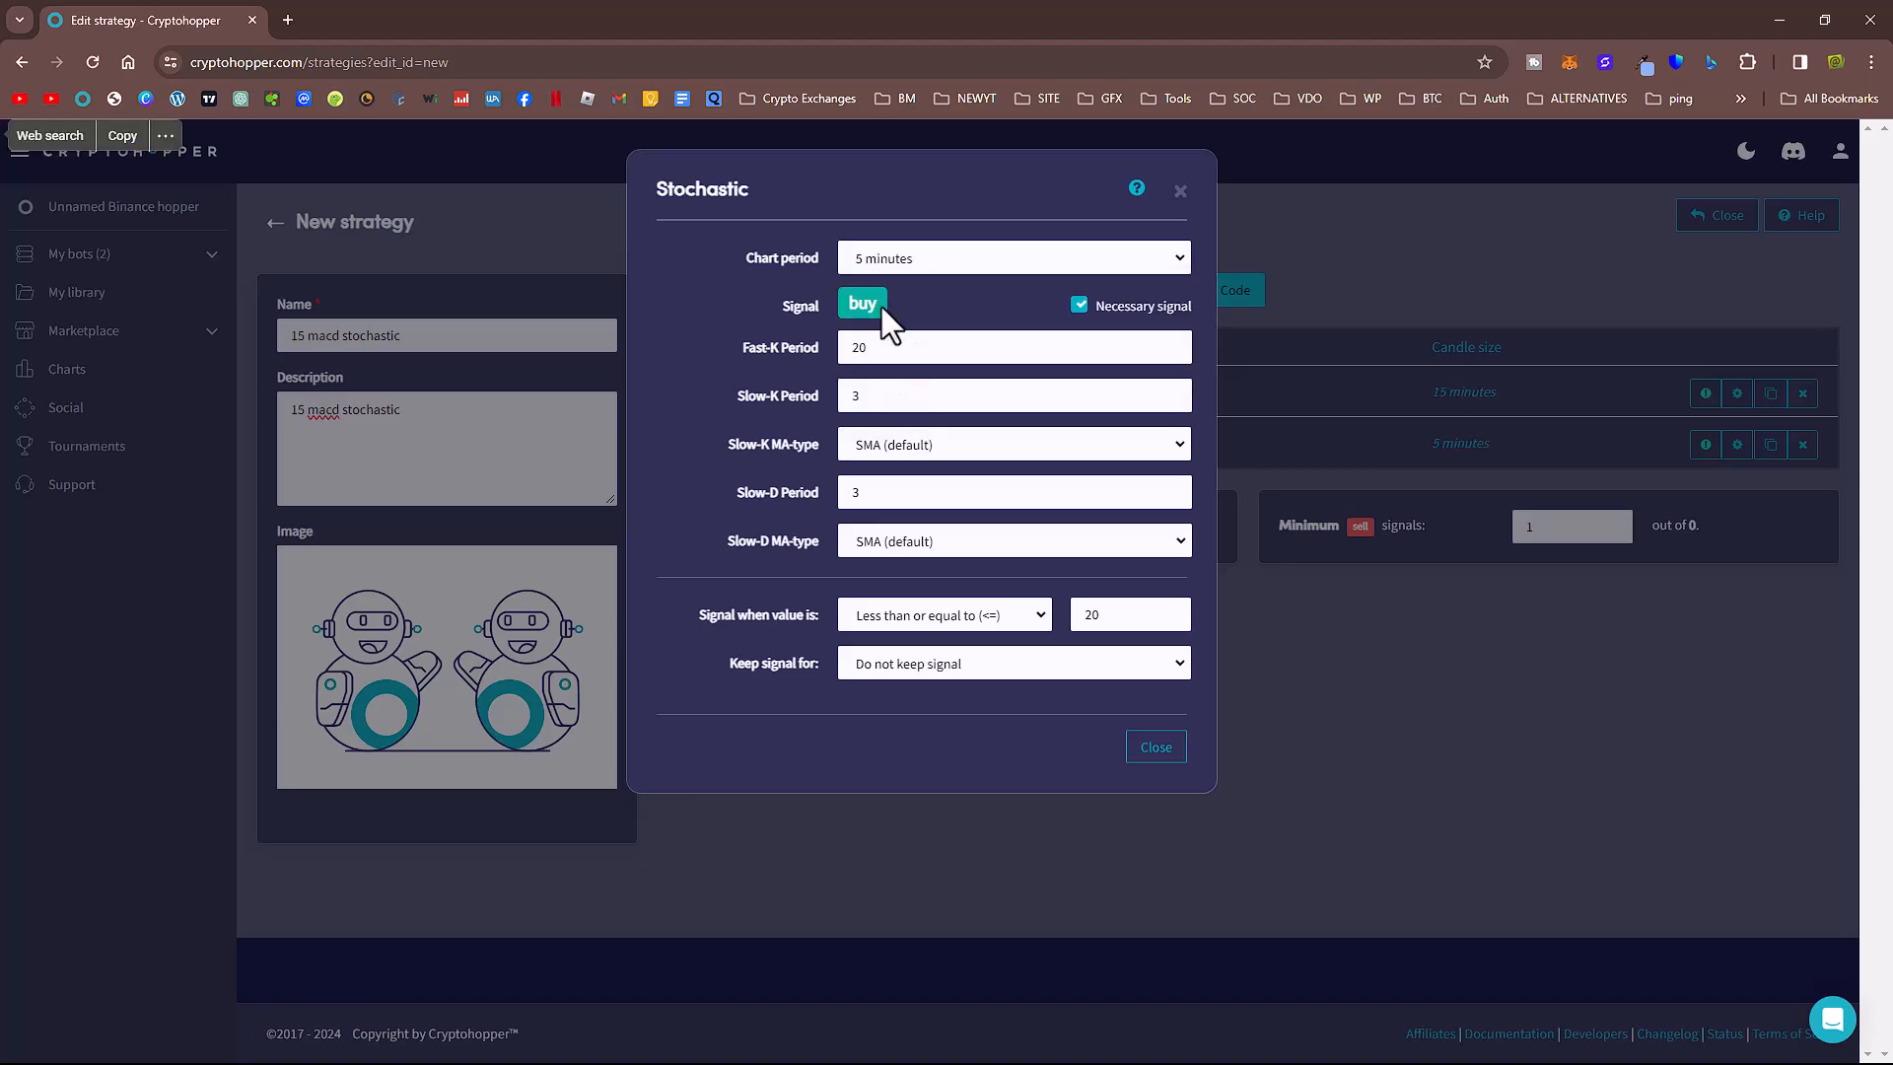
pyautogui.moveTo(1109, 621); pyautogui.dragTo(1056, 649)
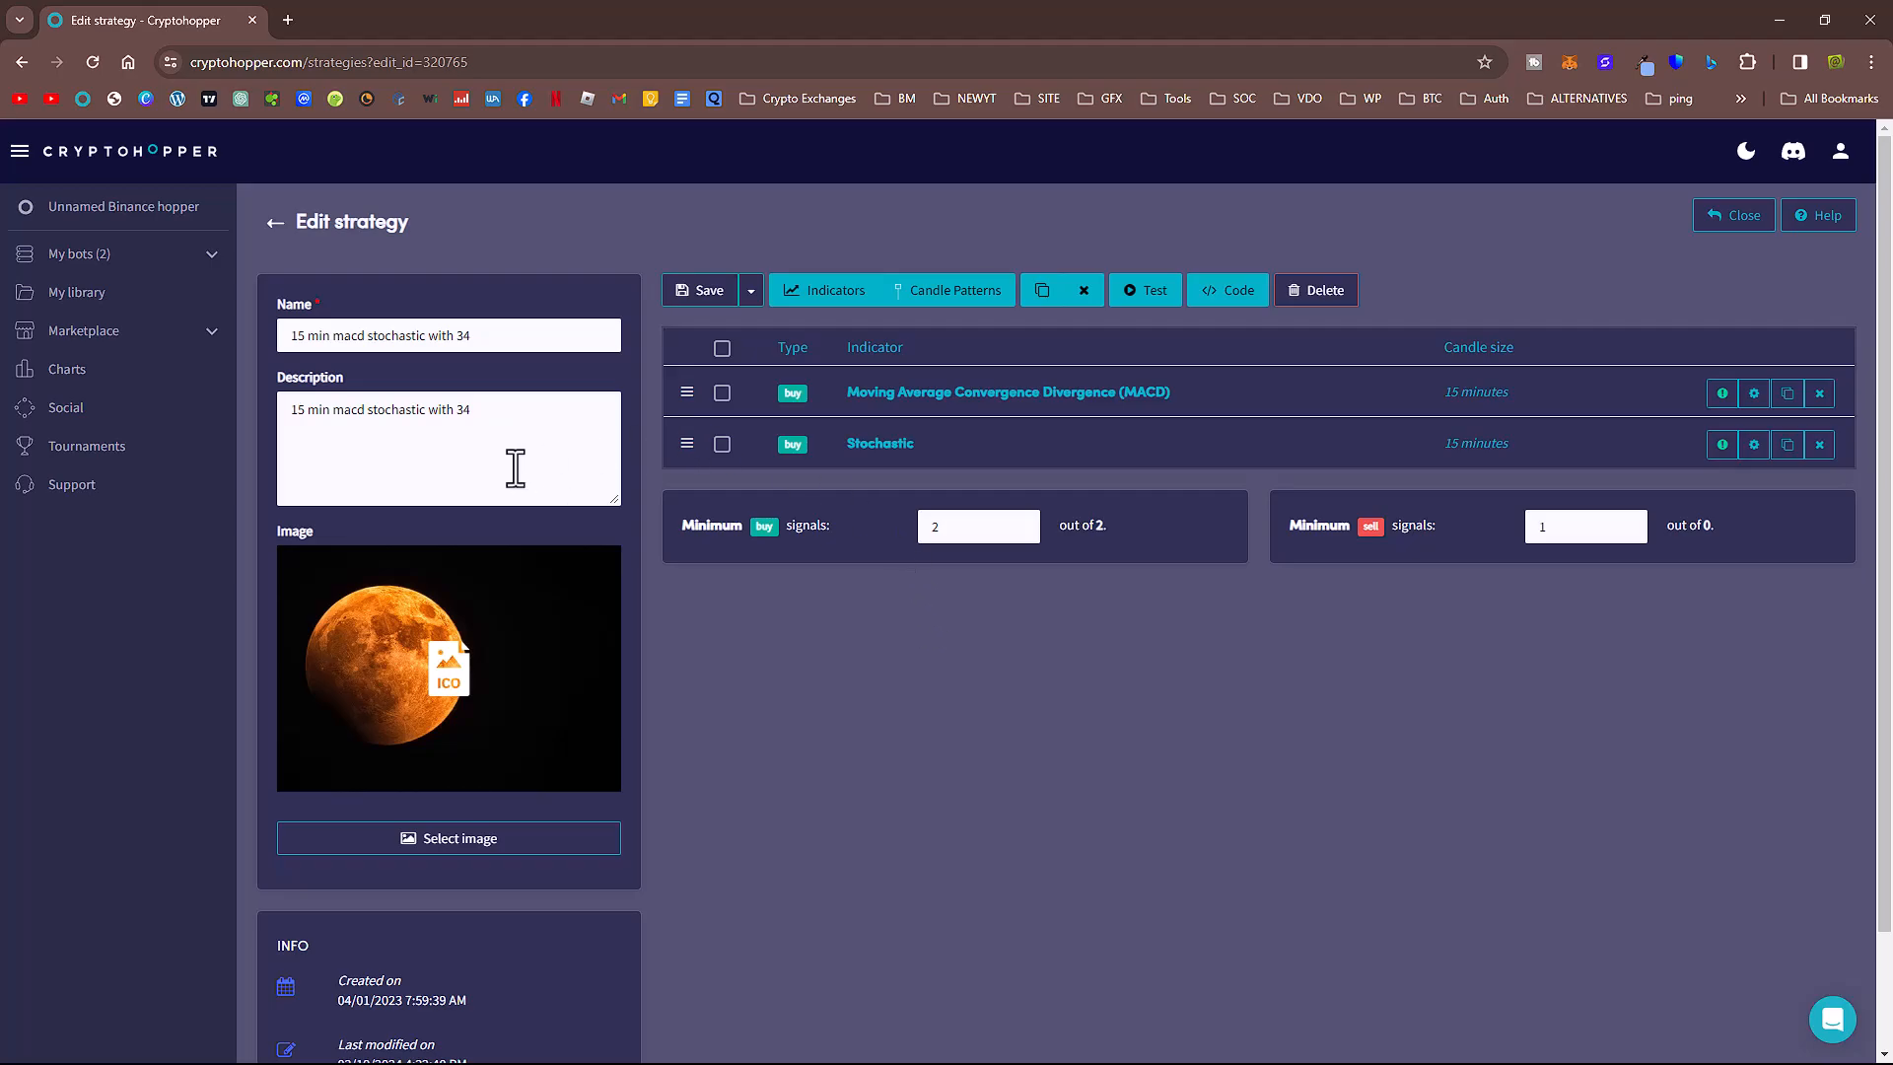
# - Review the name, description and the MACD and Stochastic indicator settings of the existing strategy "15 min macd stochastic with 34"
pyautogui.moveTo(499, 418); pyautogui.dragTo(302, 422)
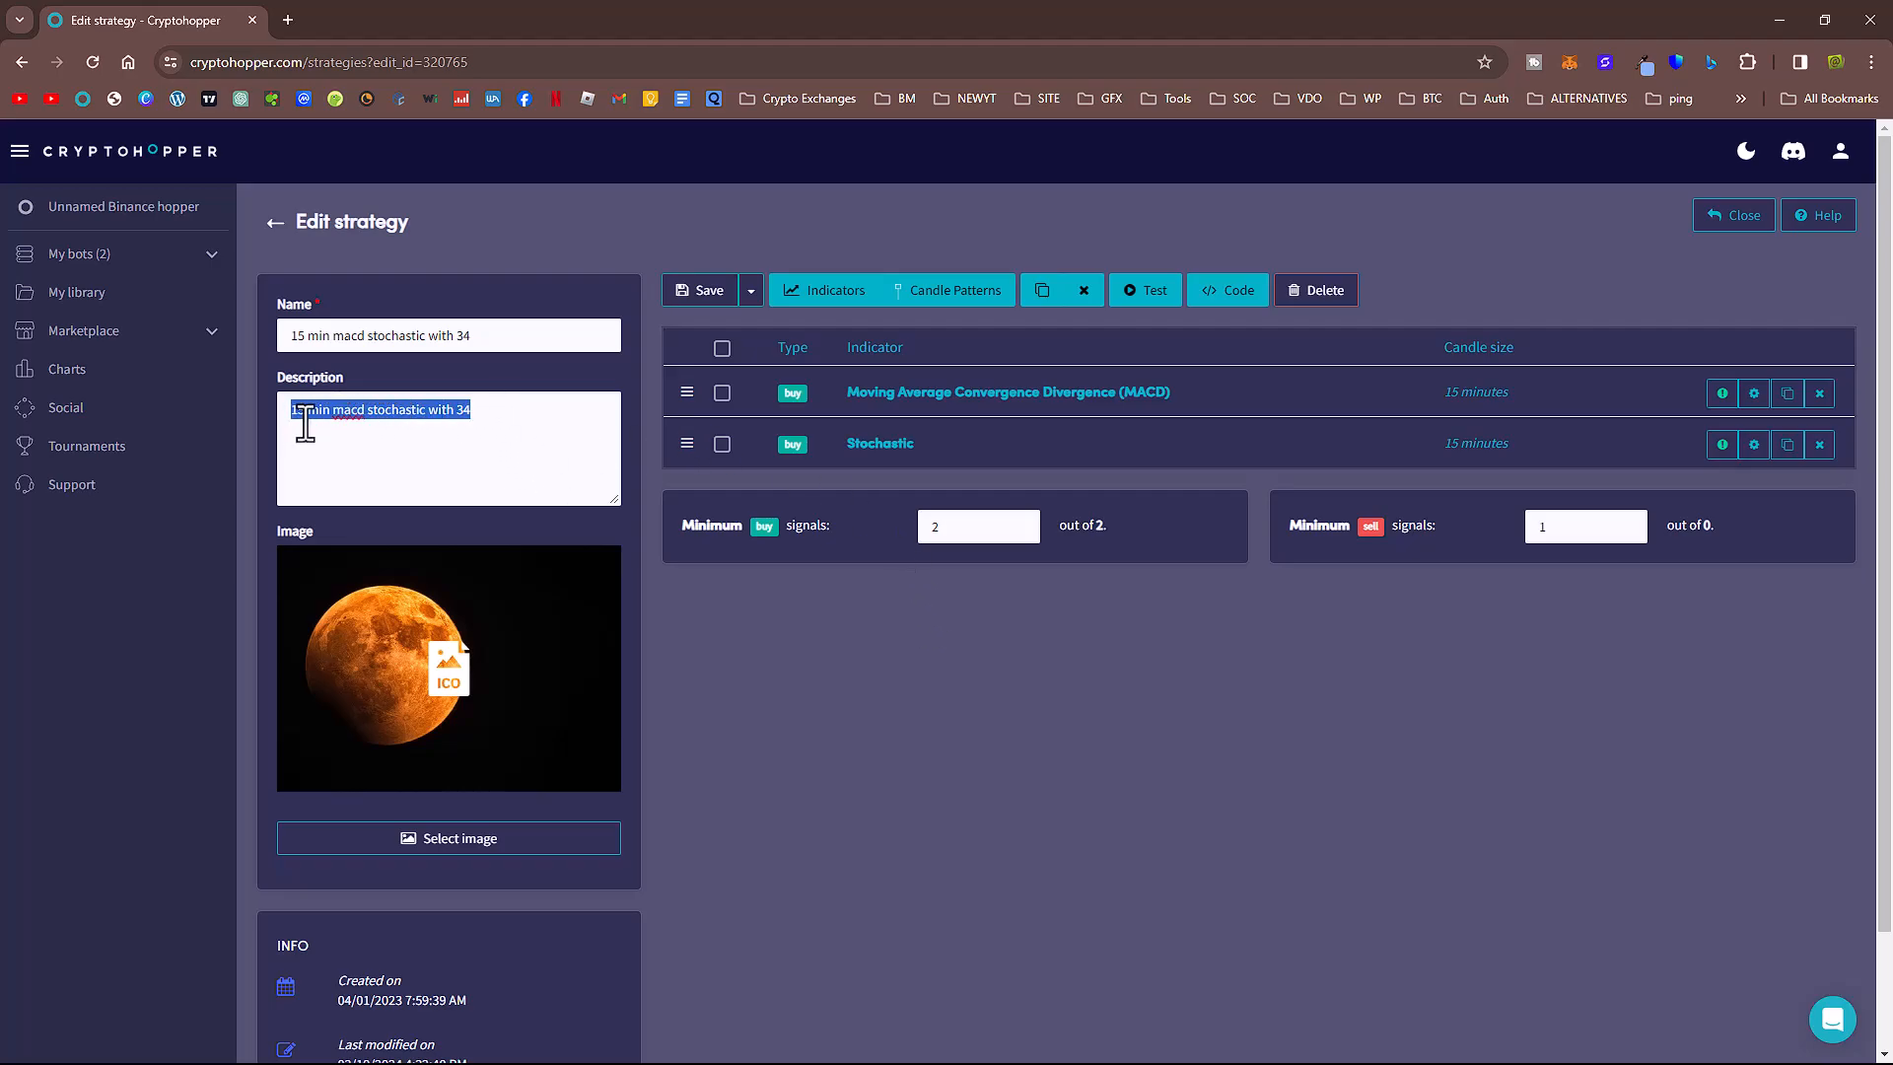
pyautogui.click(464, 415)
pyautogui.doubleClick(462, 410)
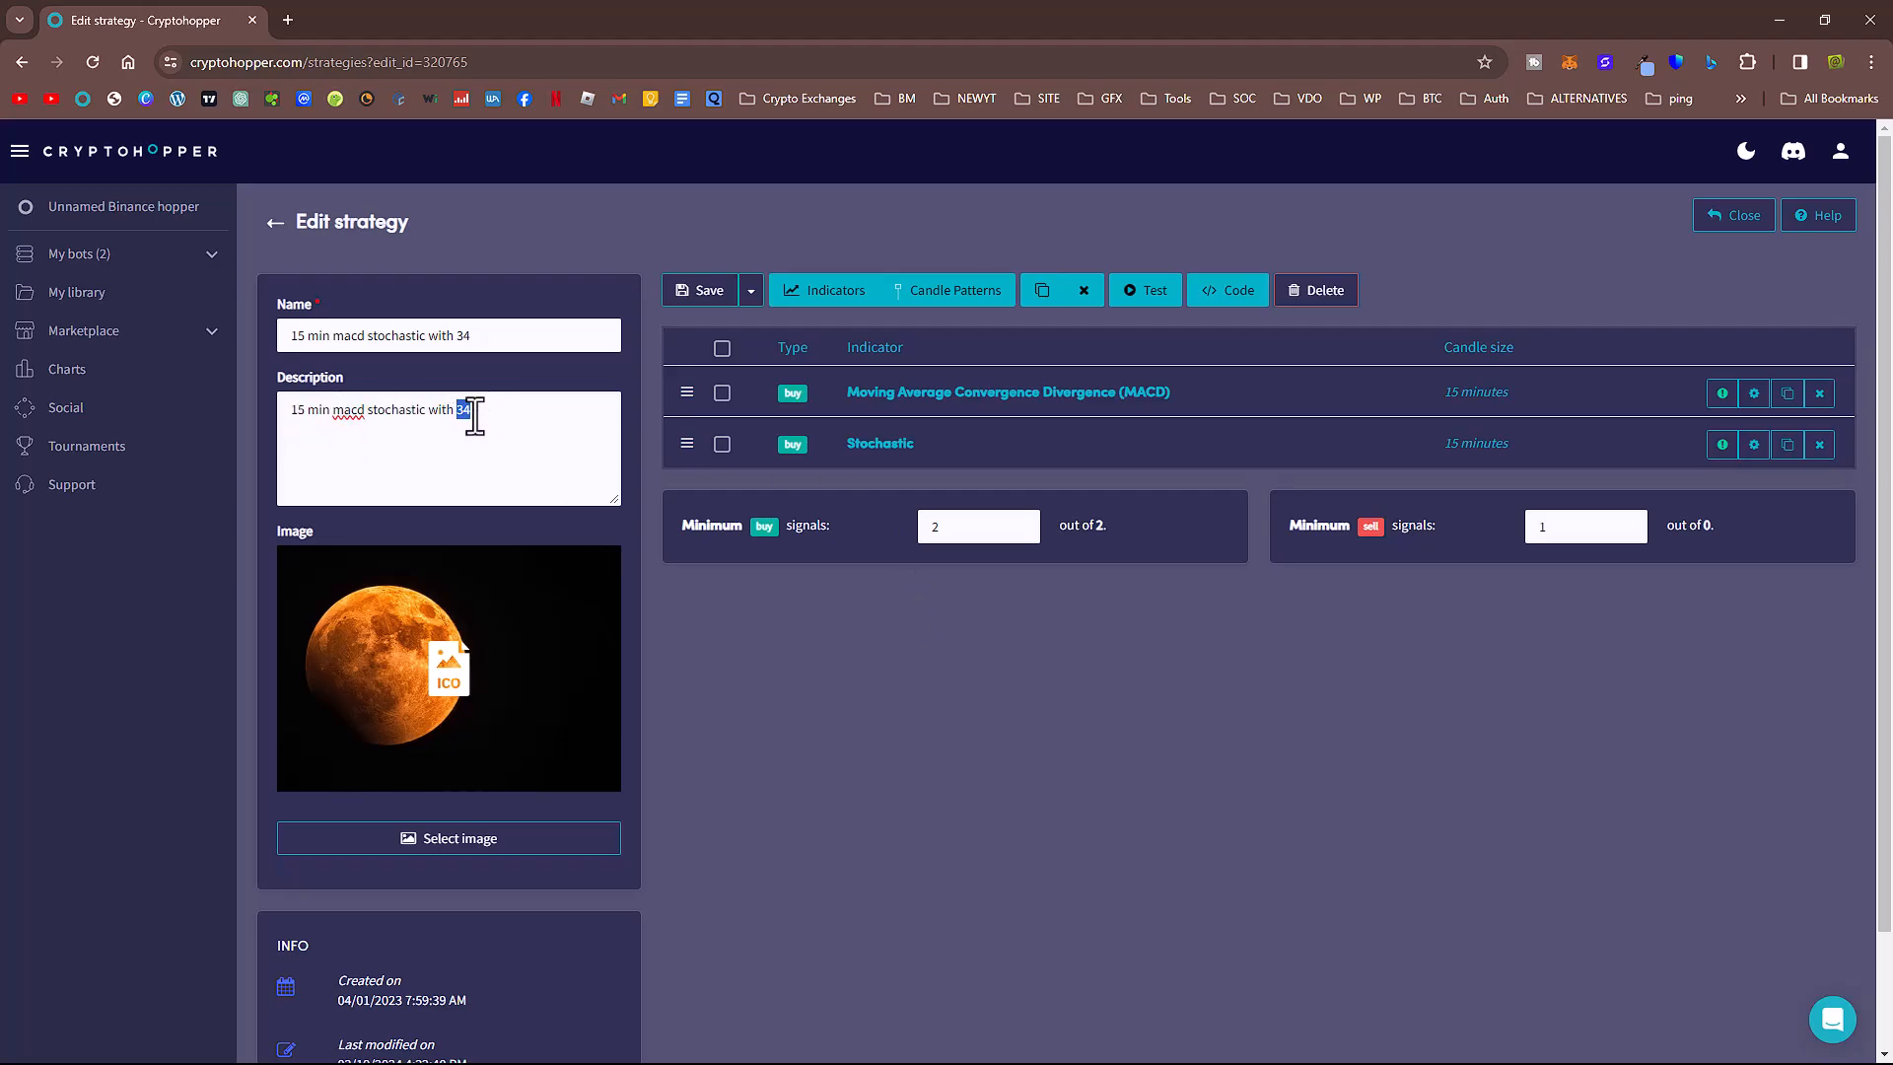
pyautogui.doubleClick(463, 336)
pyautogui.click(908, 402)
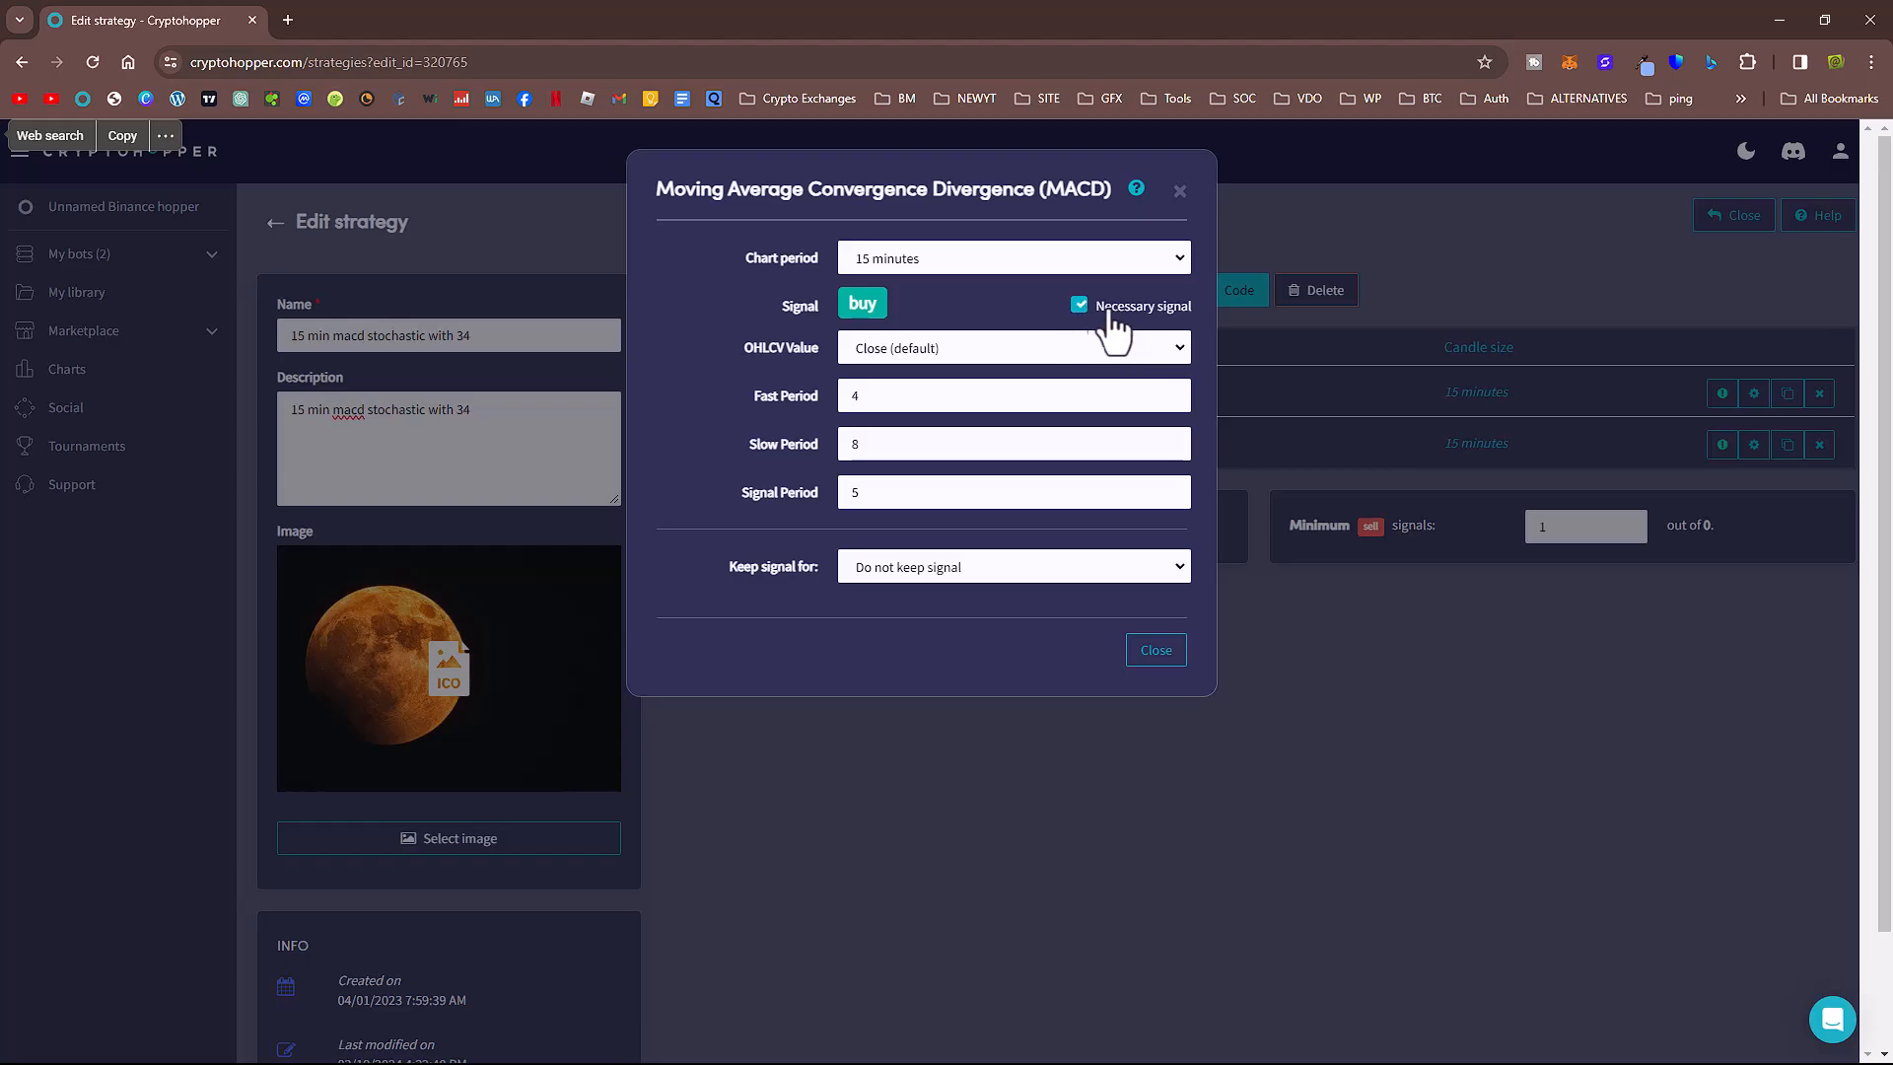
pyautogui.click(1158, 655)
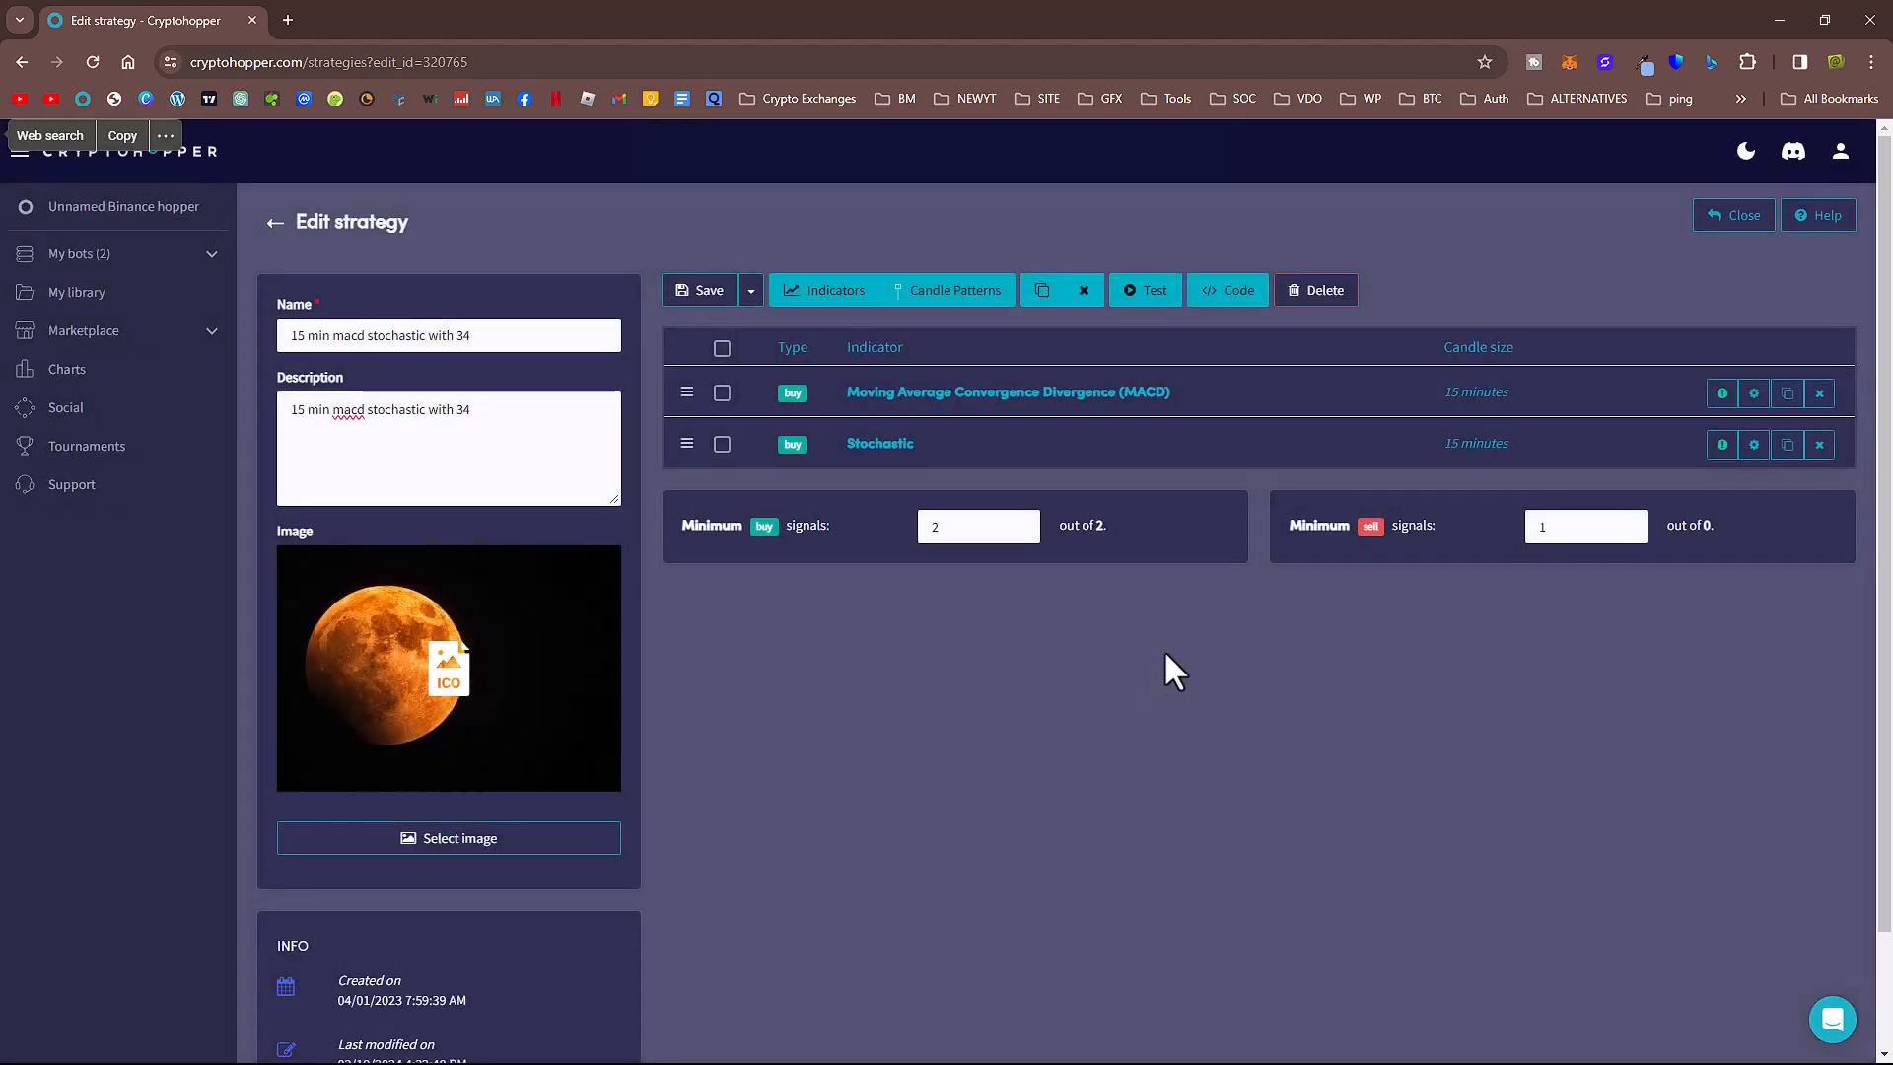
pyautogui.click(883, 448)
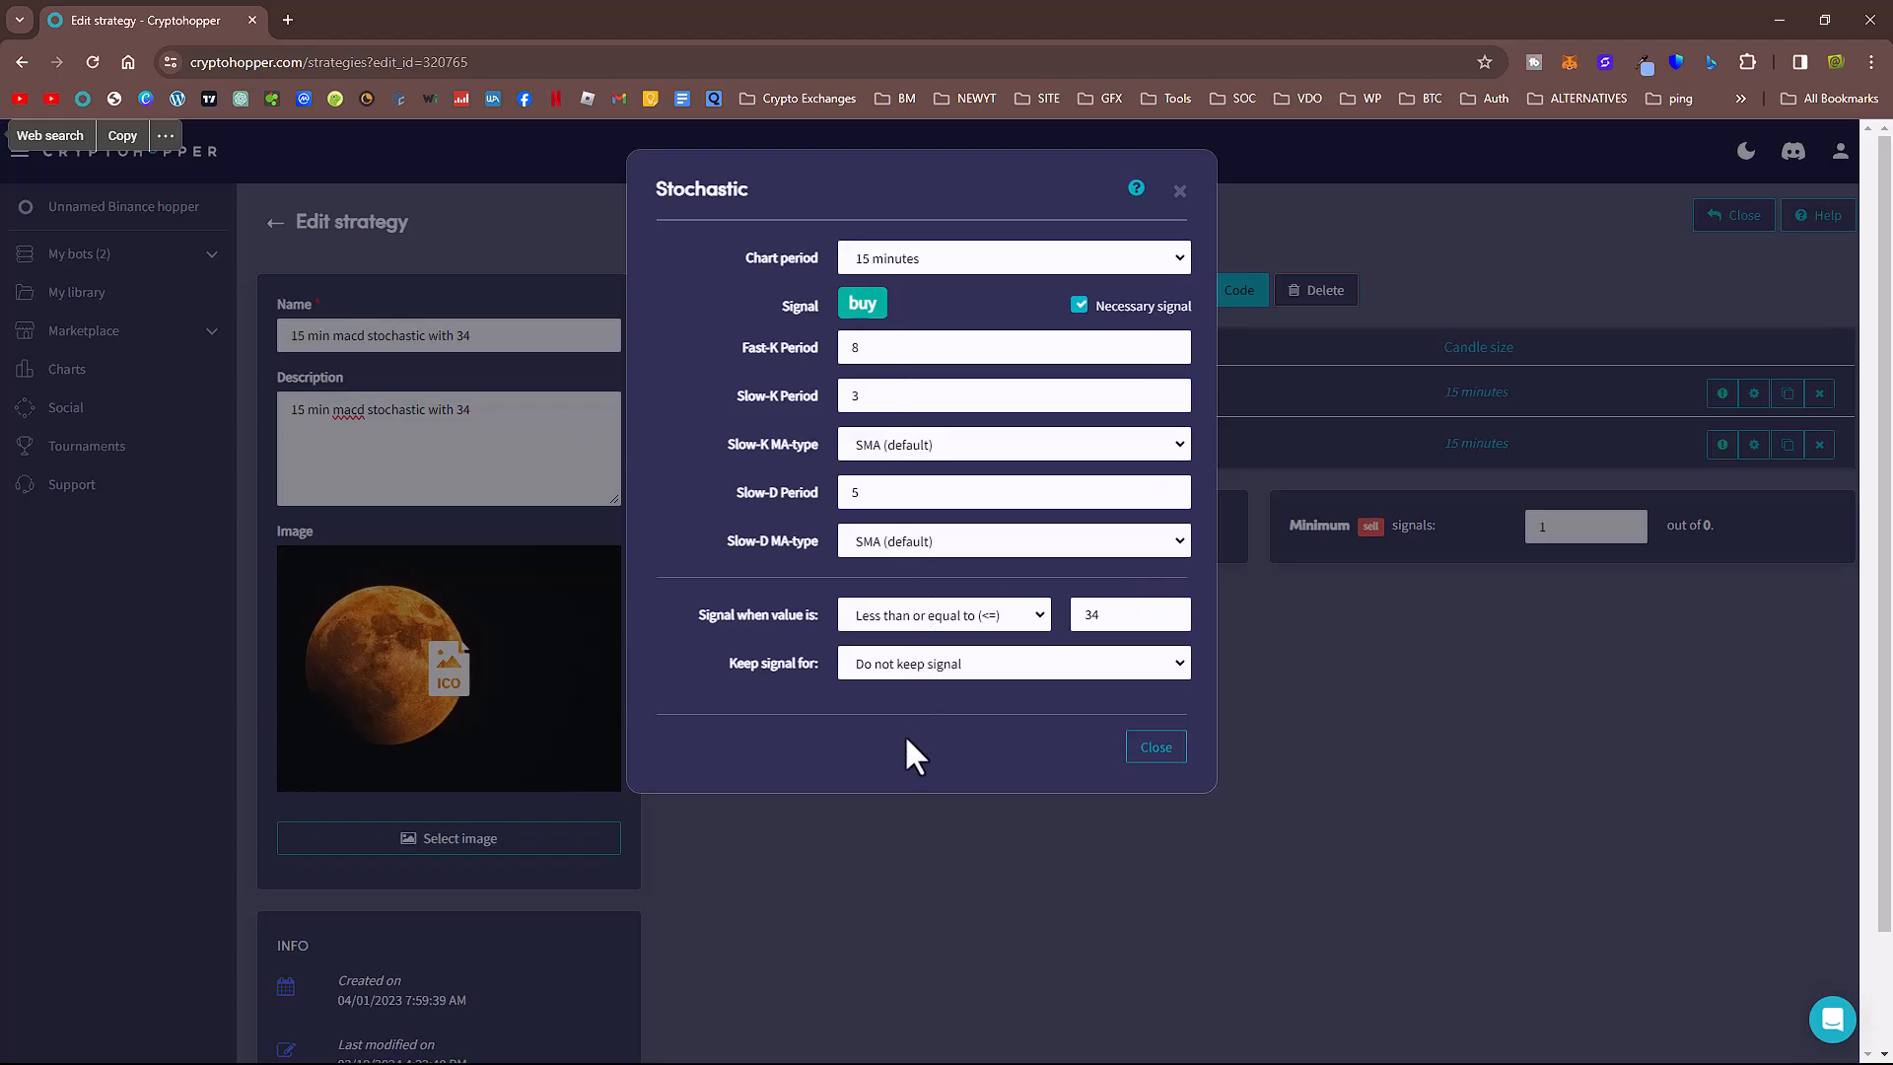
pyautogui.click(1147, 759)
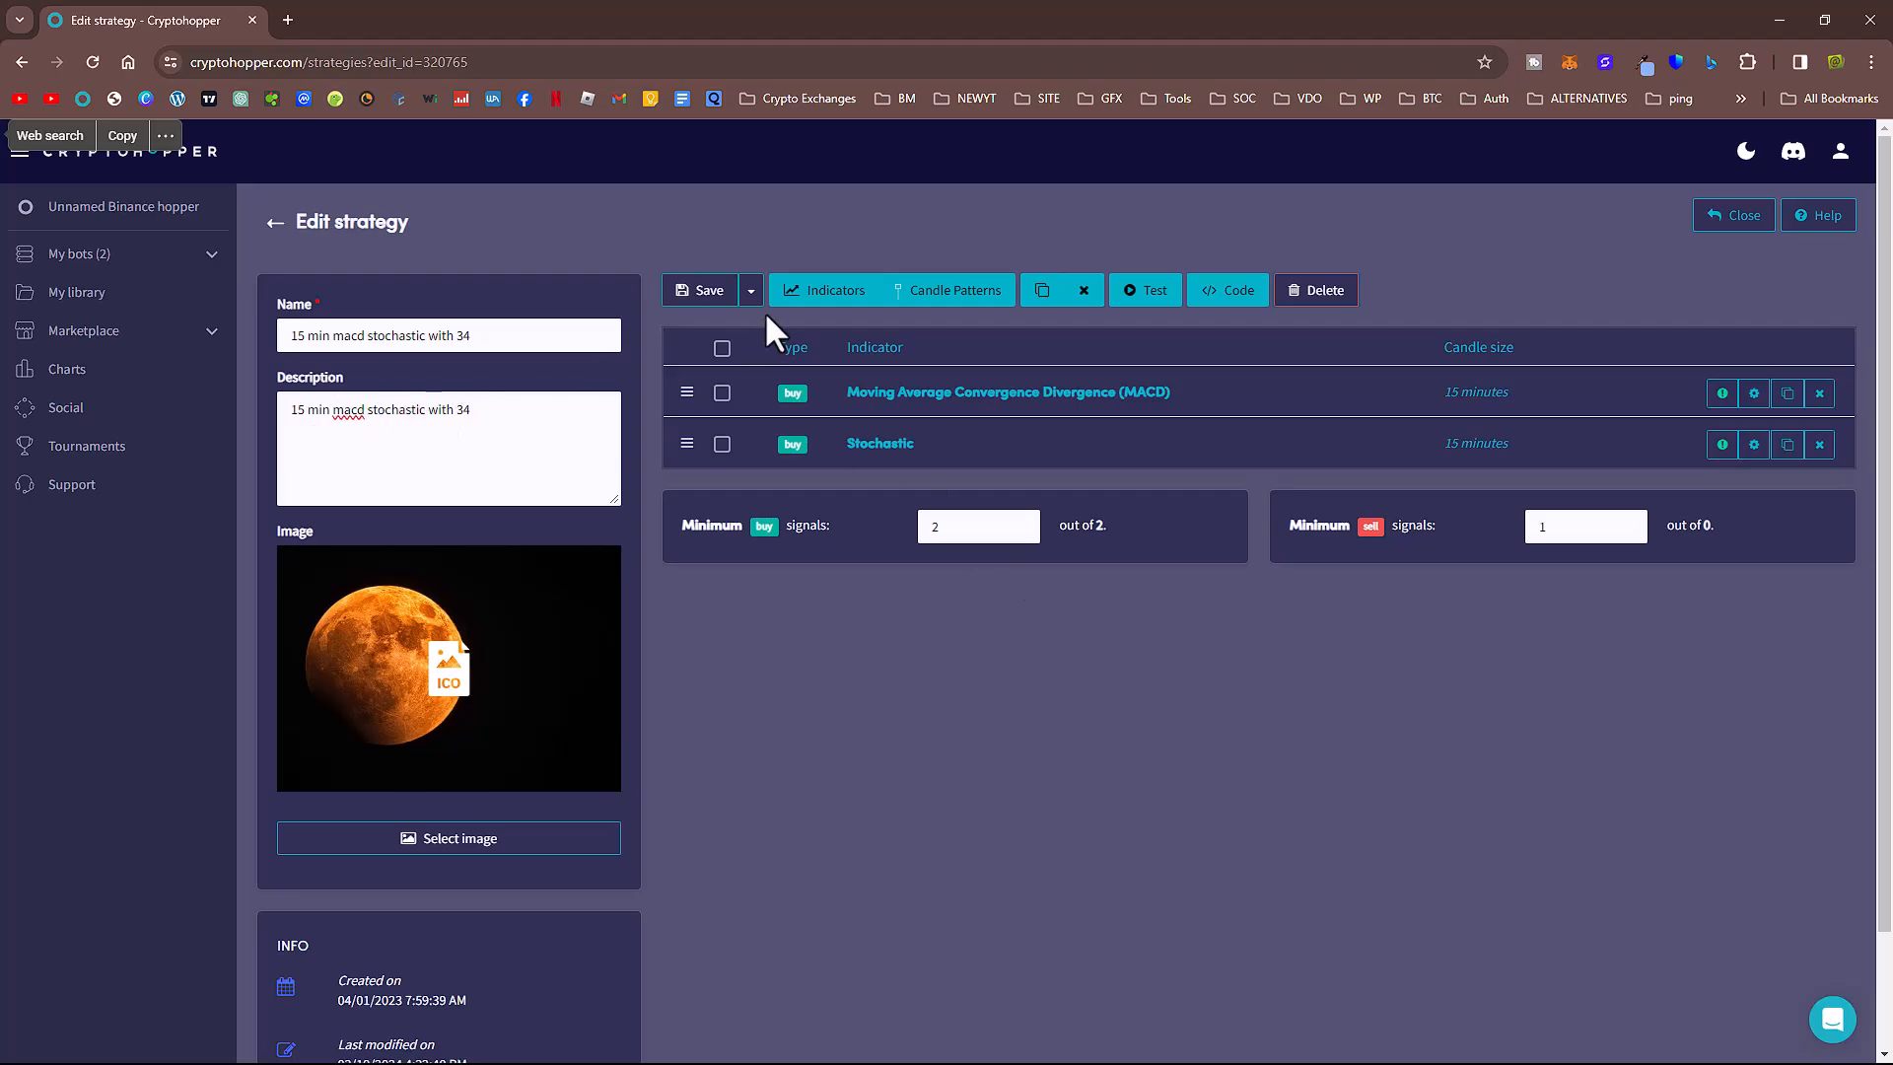
# - Check the current date and append "11apr2024" to the end of the strategy's name
pyautogui.moveTo(463, 336); pyautogui.dragTo(288, 337)
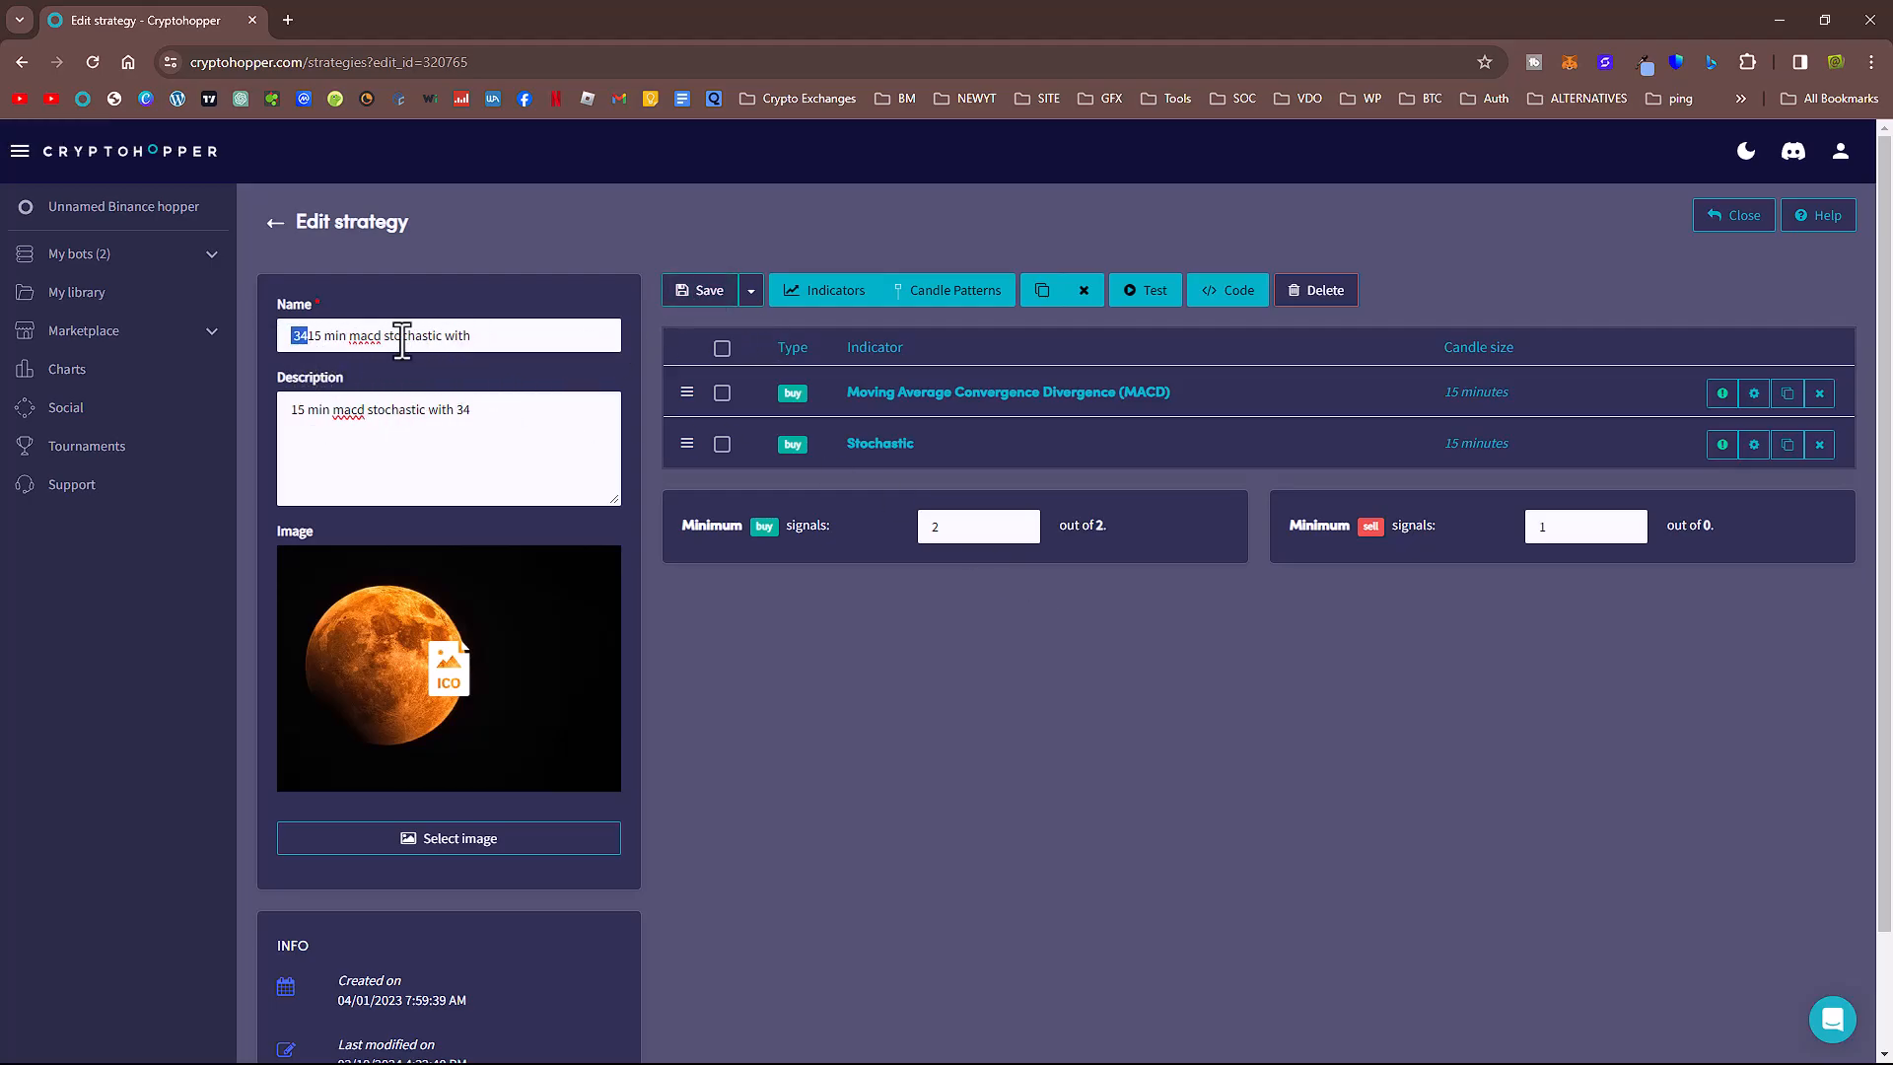
pyautogui.hotkey('ctrl', 'z')
pyautogui.click(537, 330)
pyautogui.press('super')
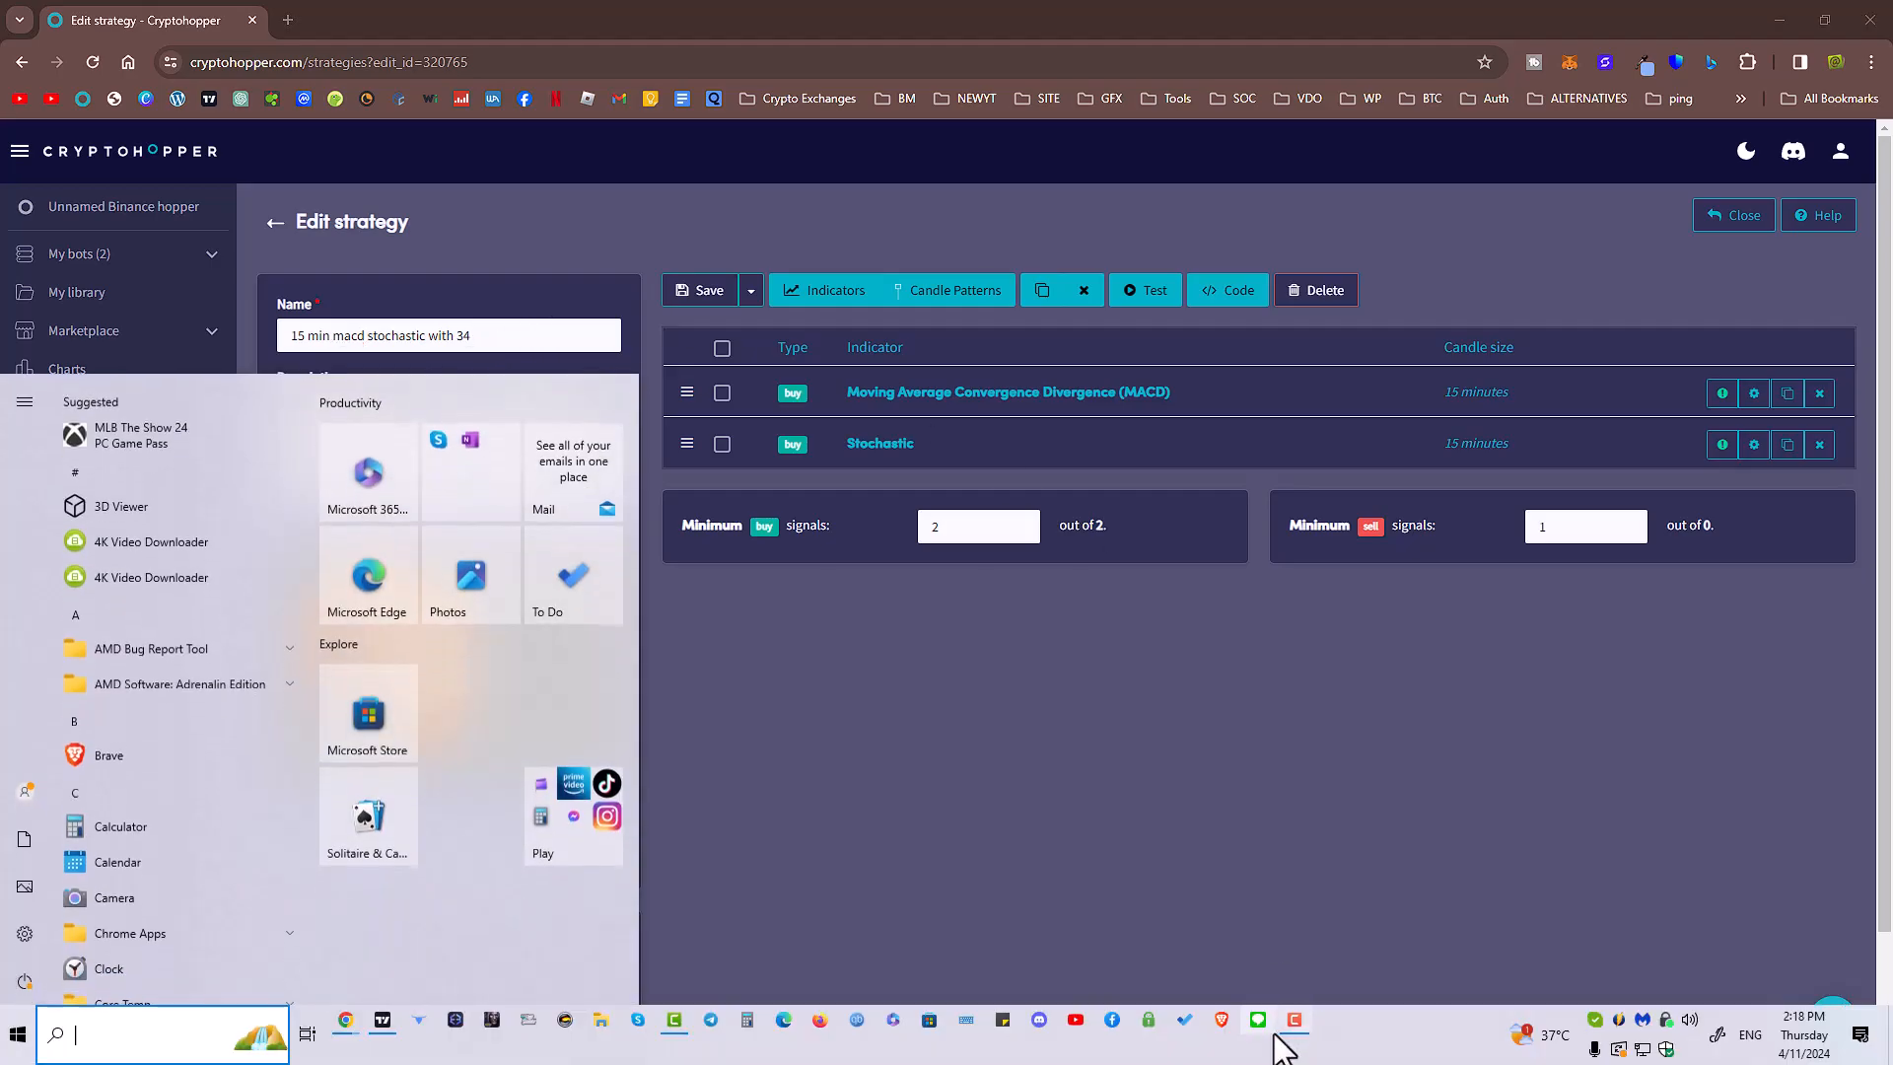
pyautogui.press('super')
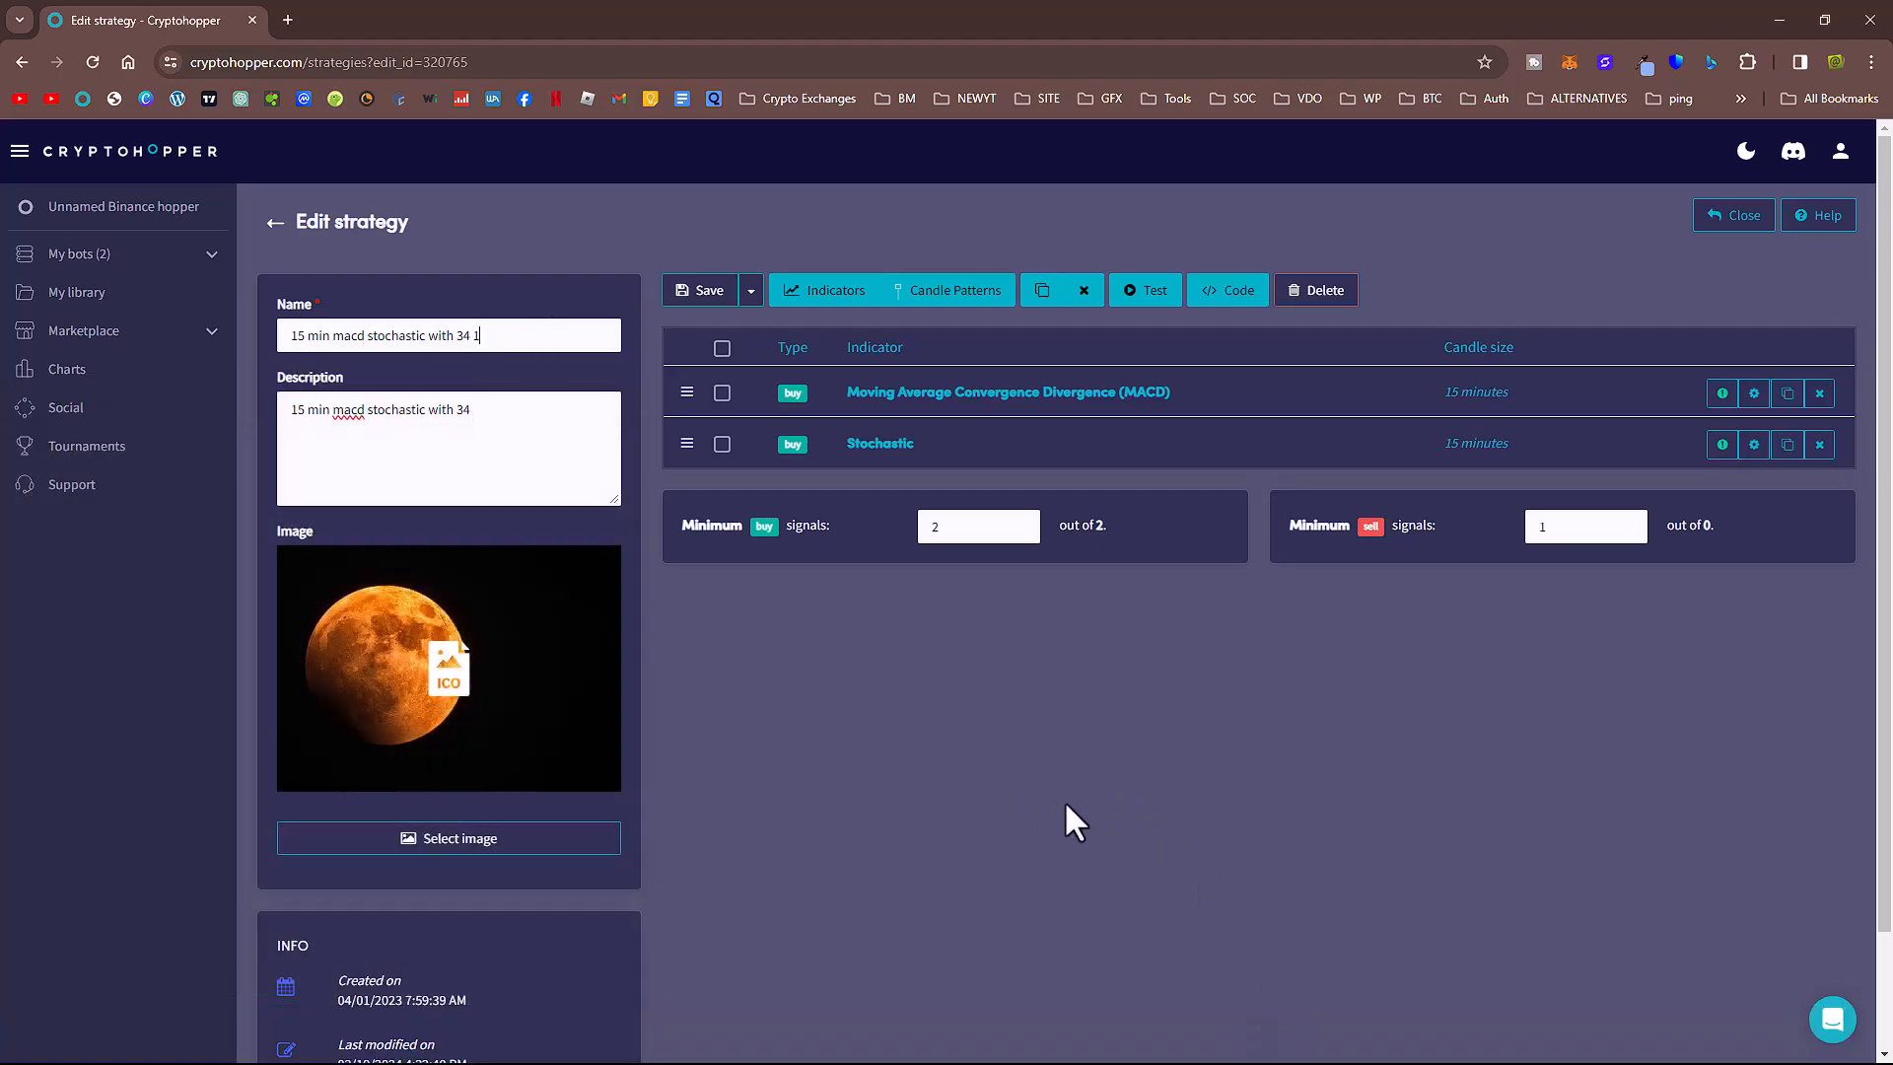
pyautogui.write('pr202')
# - Copy the date suffix "11apr2024" from the name to the end of the description and save the strategy
pyautogui.moveTo(474, 336); pyautogui.dragTo(554, 336)
pyautogui.rightClick(531, 340)
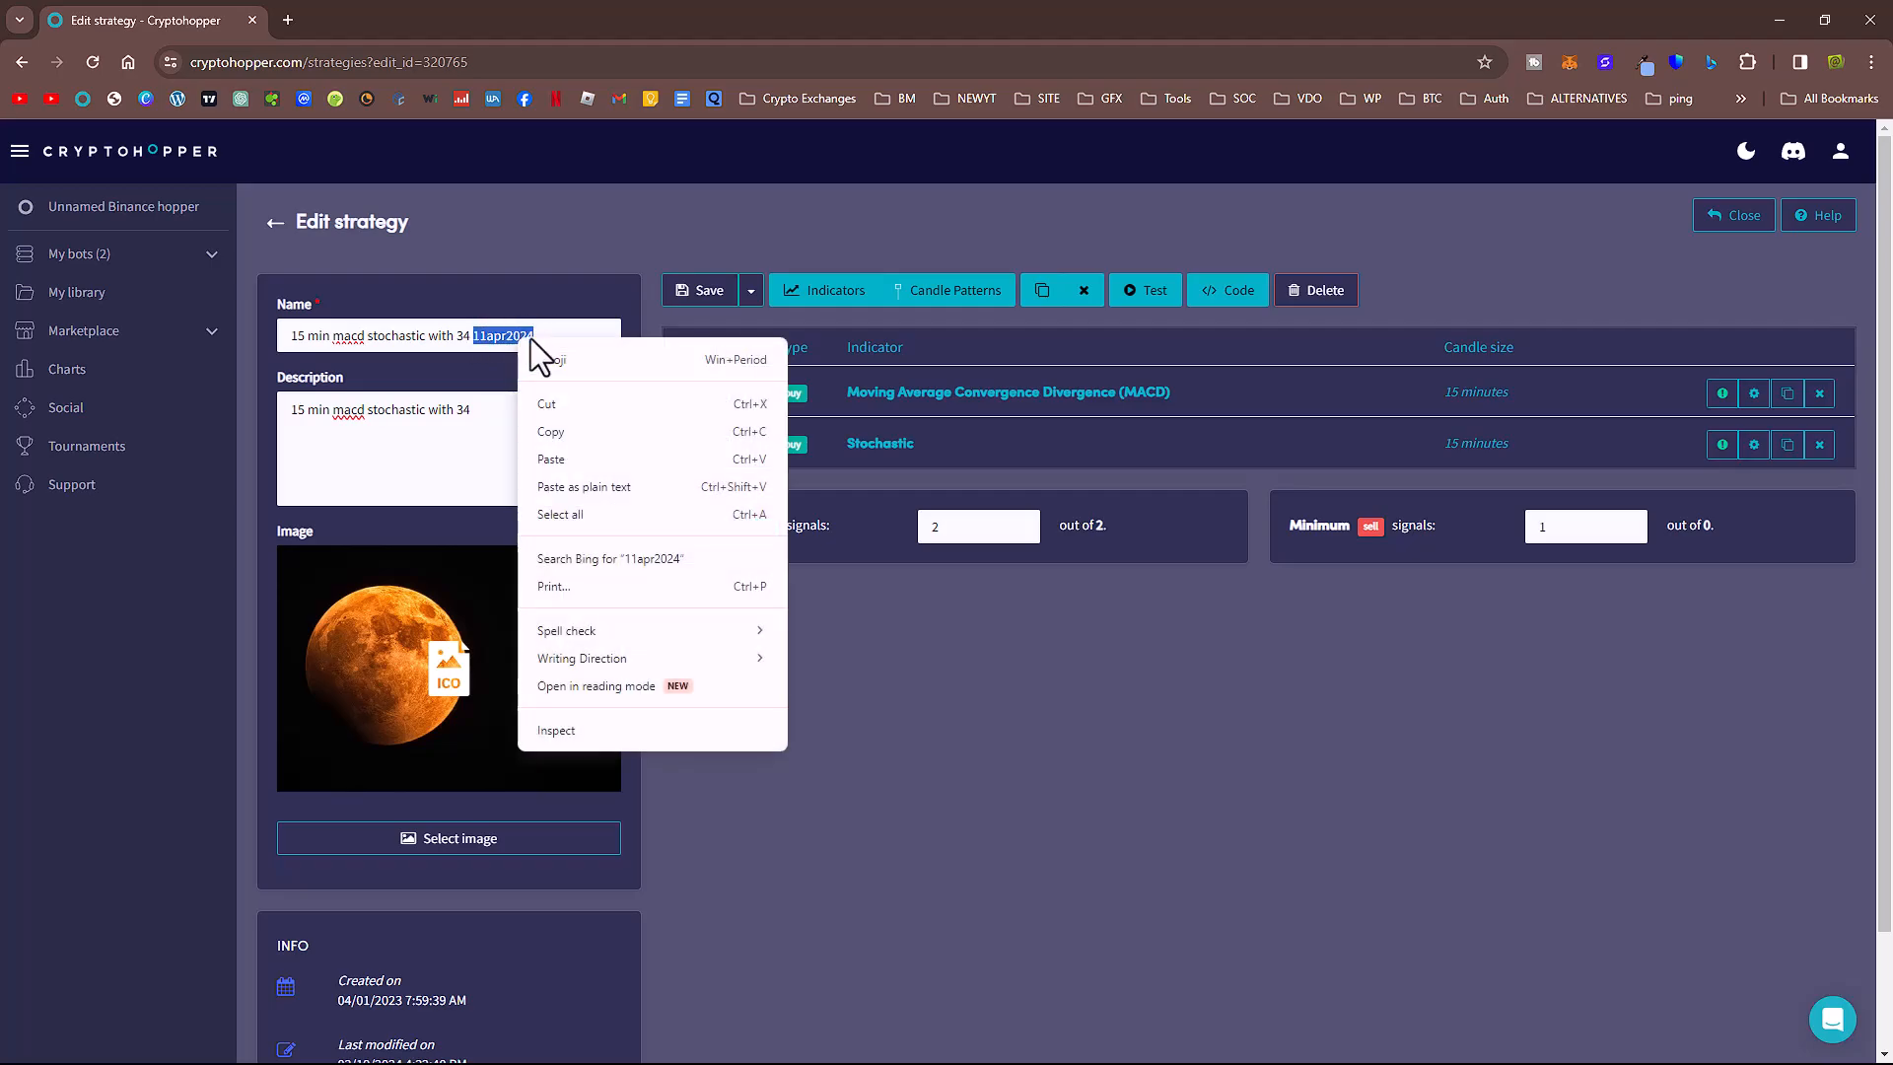
pyautogui.click(582, 426)
pyautogui.click(532, 412)
pyautogui.hotkey('ctrl', 'v')
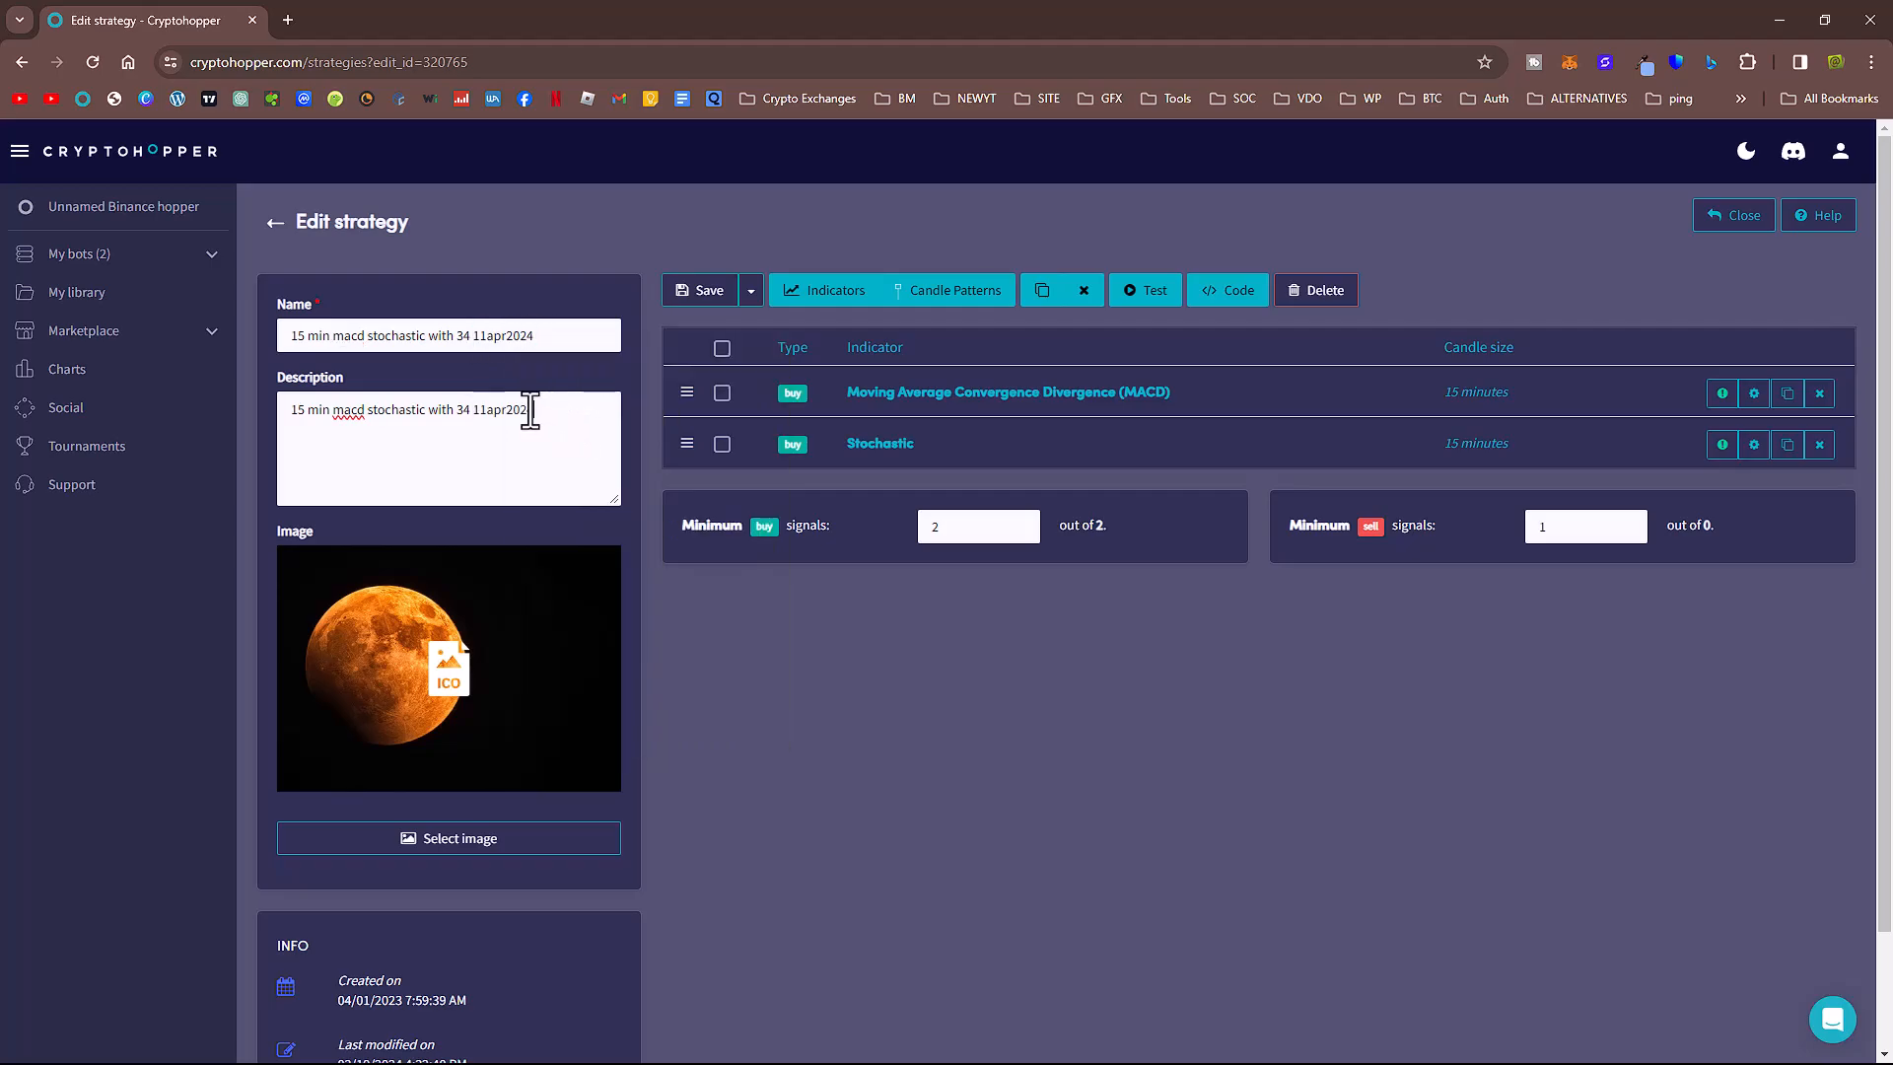
pyautogui.click(697, 291)
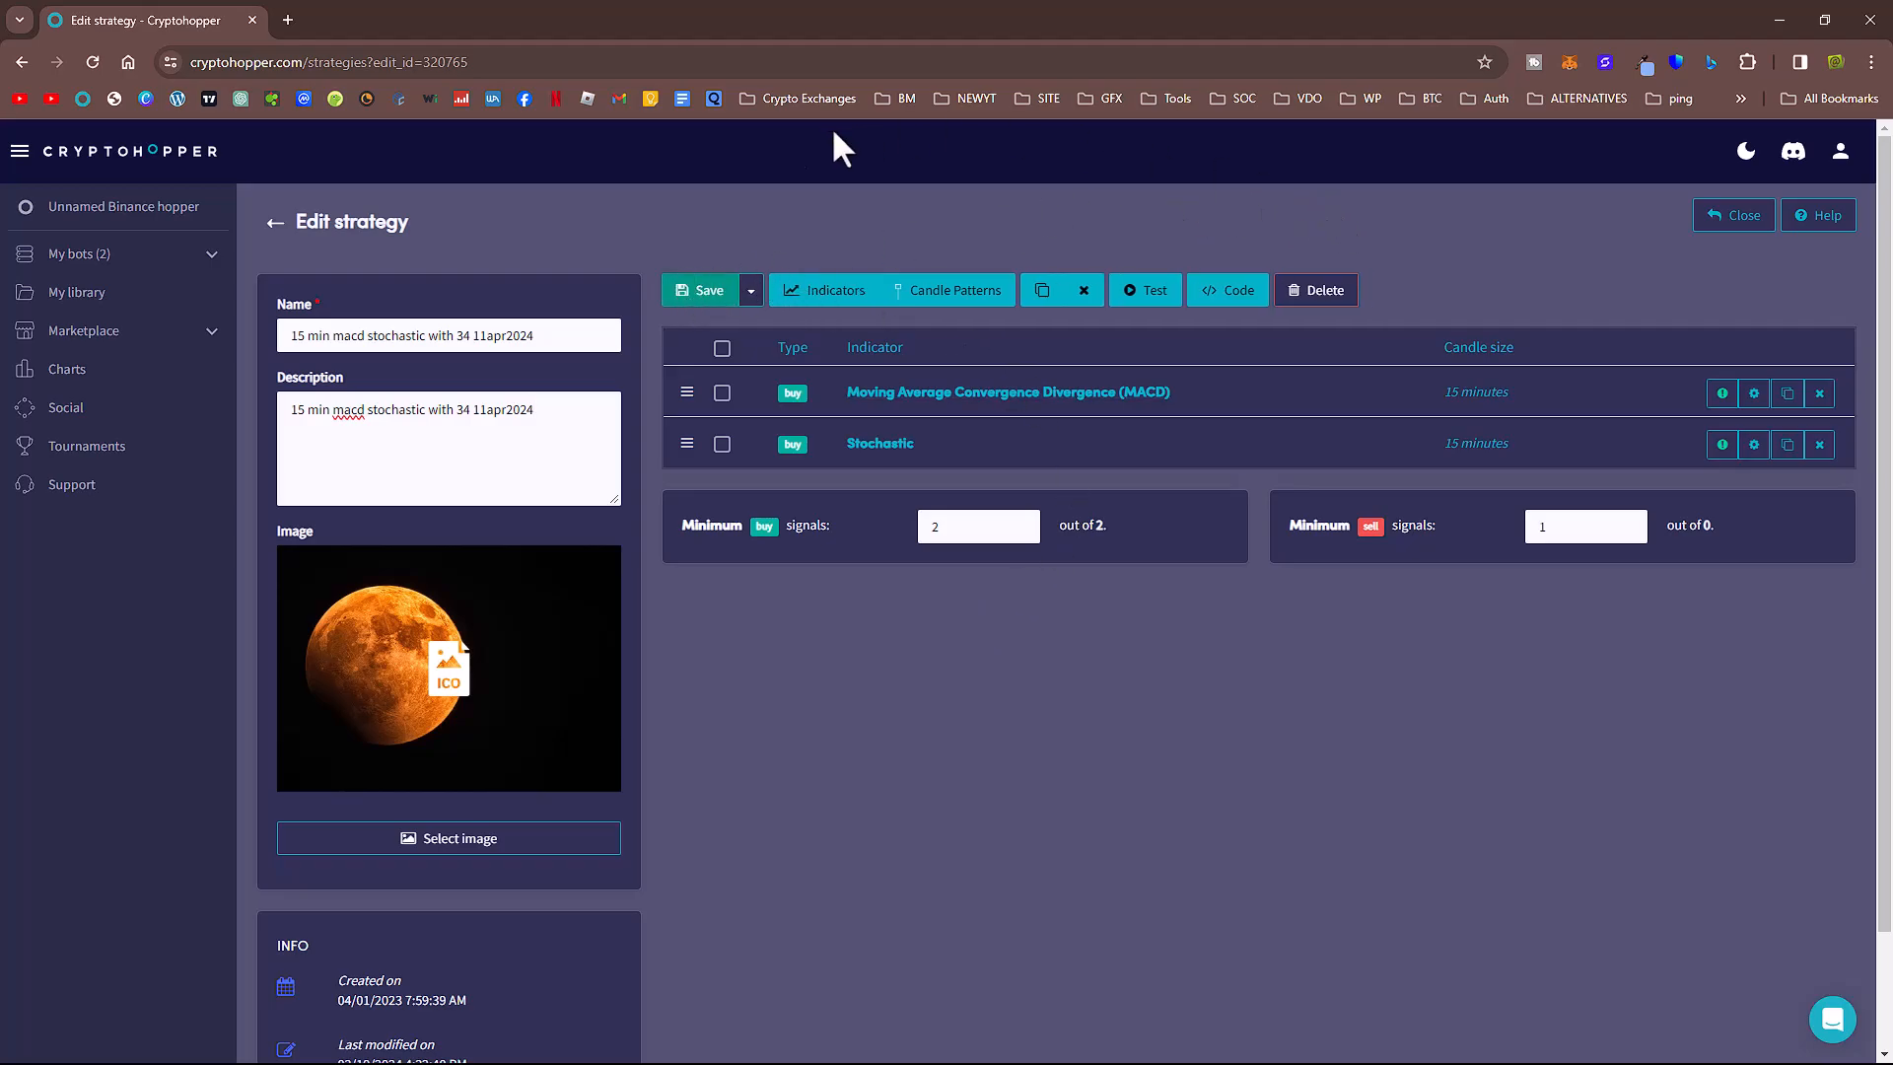
# - Open the configuration of the unnamed Binance simulator bot from the list of all hoppers
pyautogui.click(148, 259)
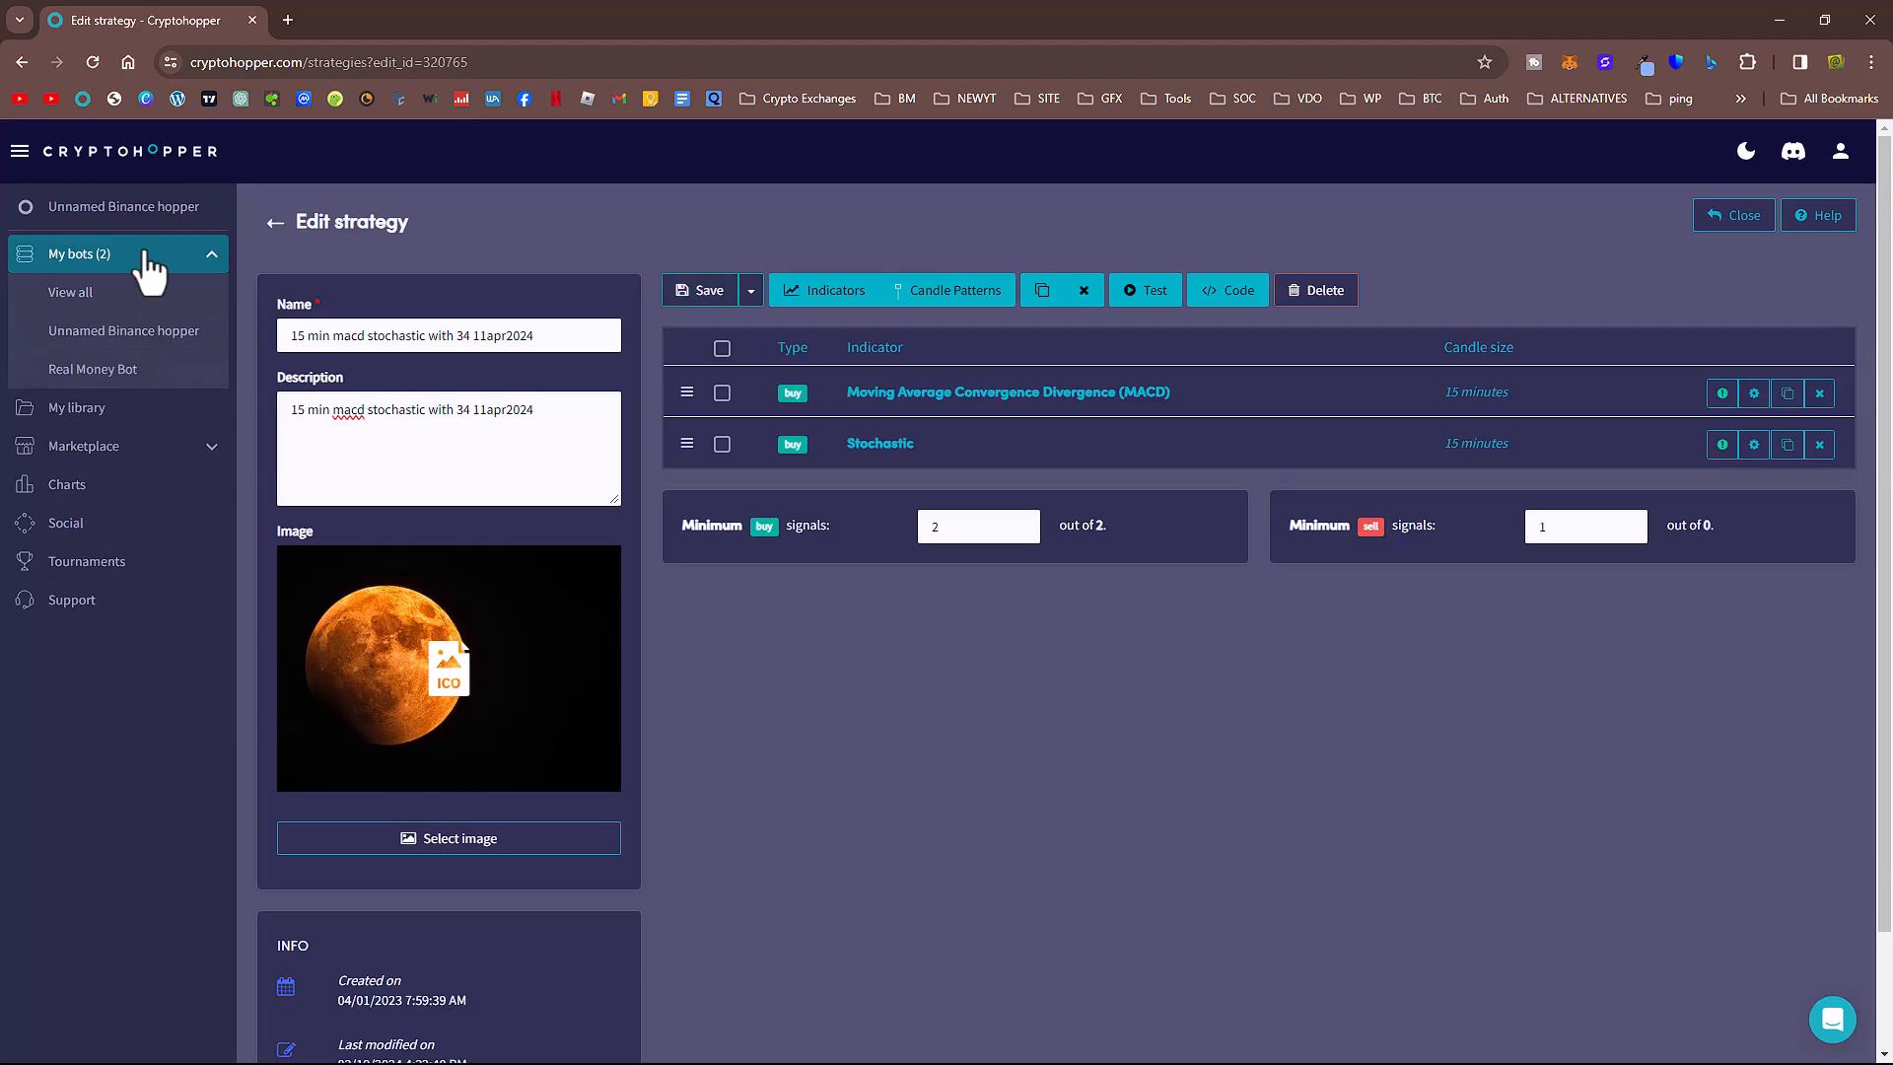
pyautogui.click(111, 294)
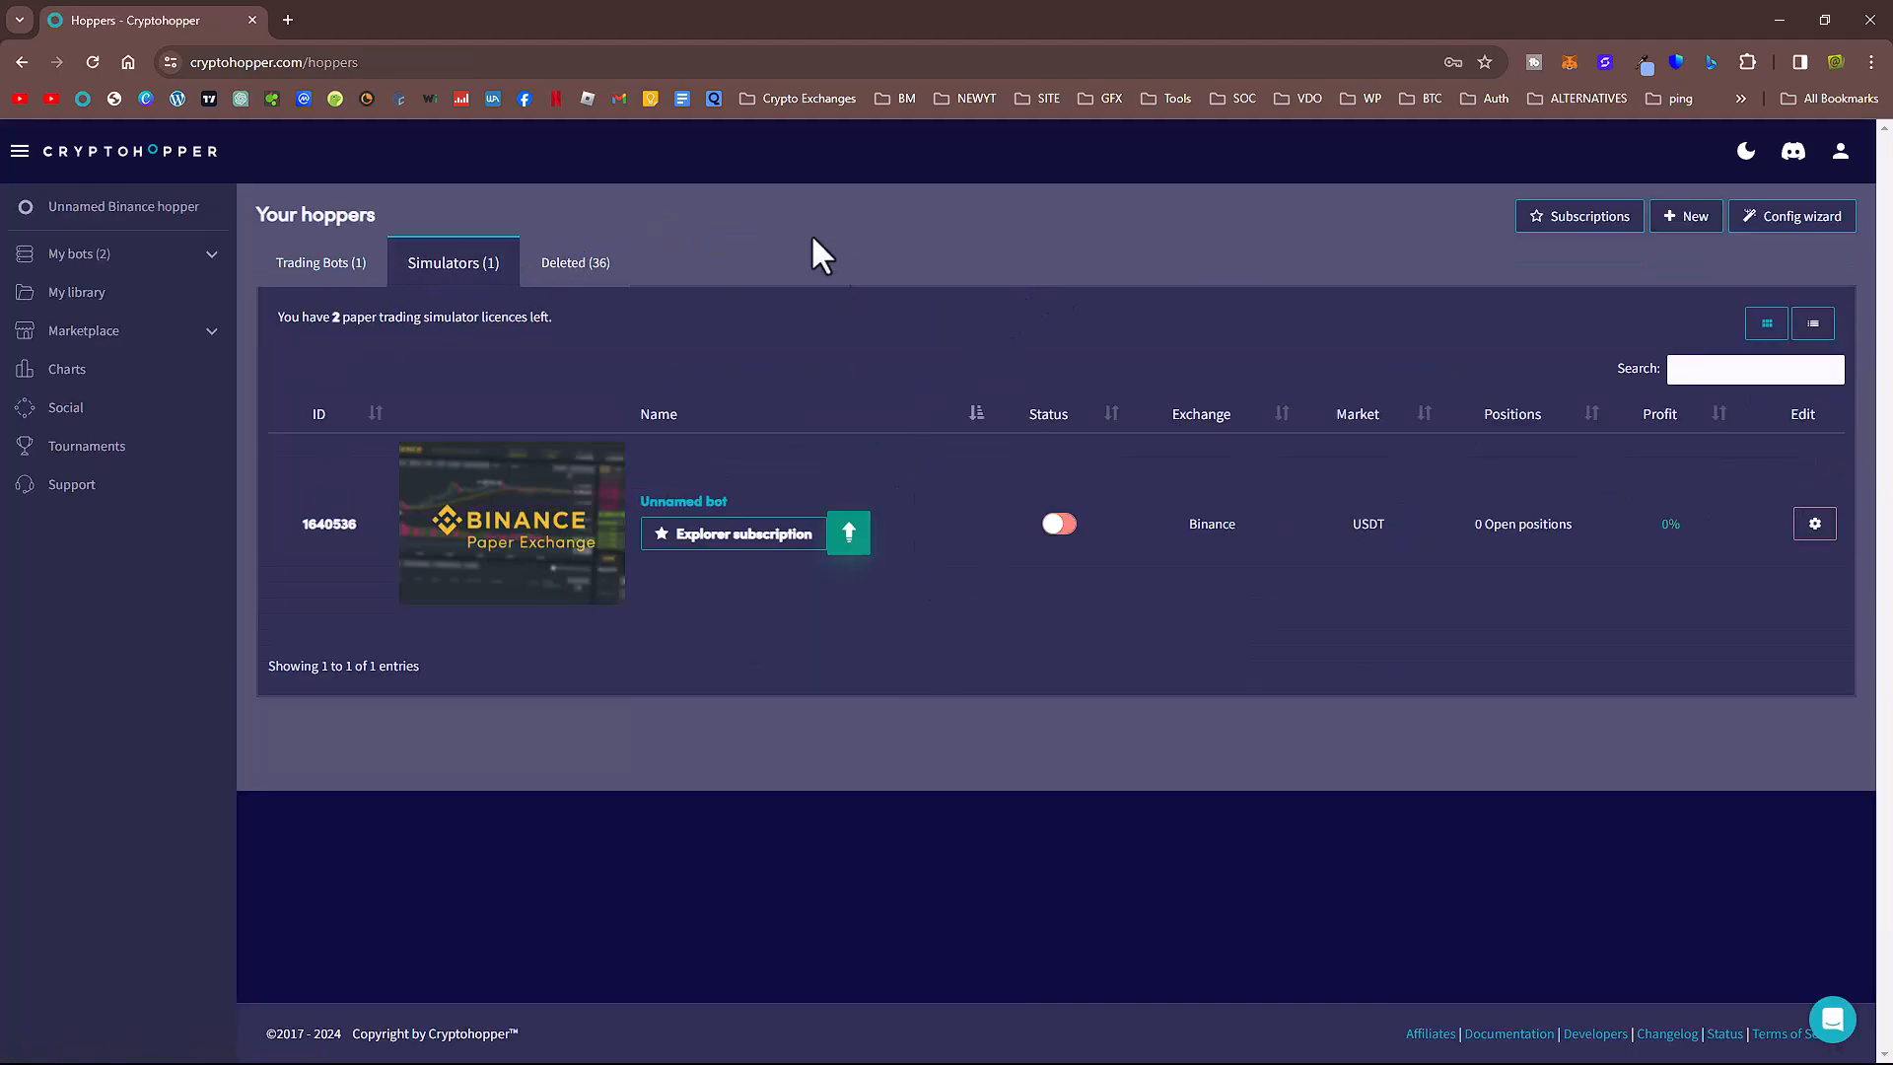
pyautogui.click(321, 262)
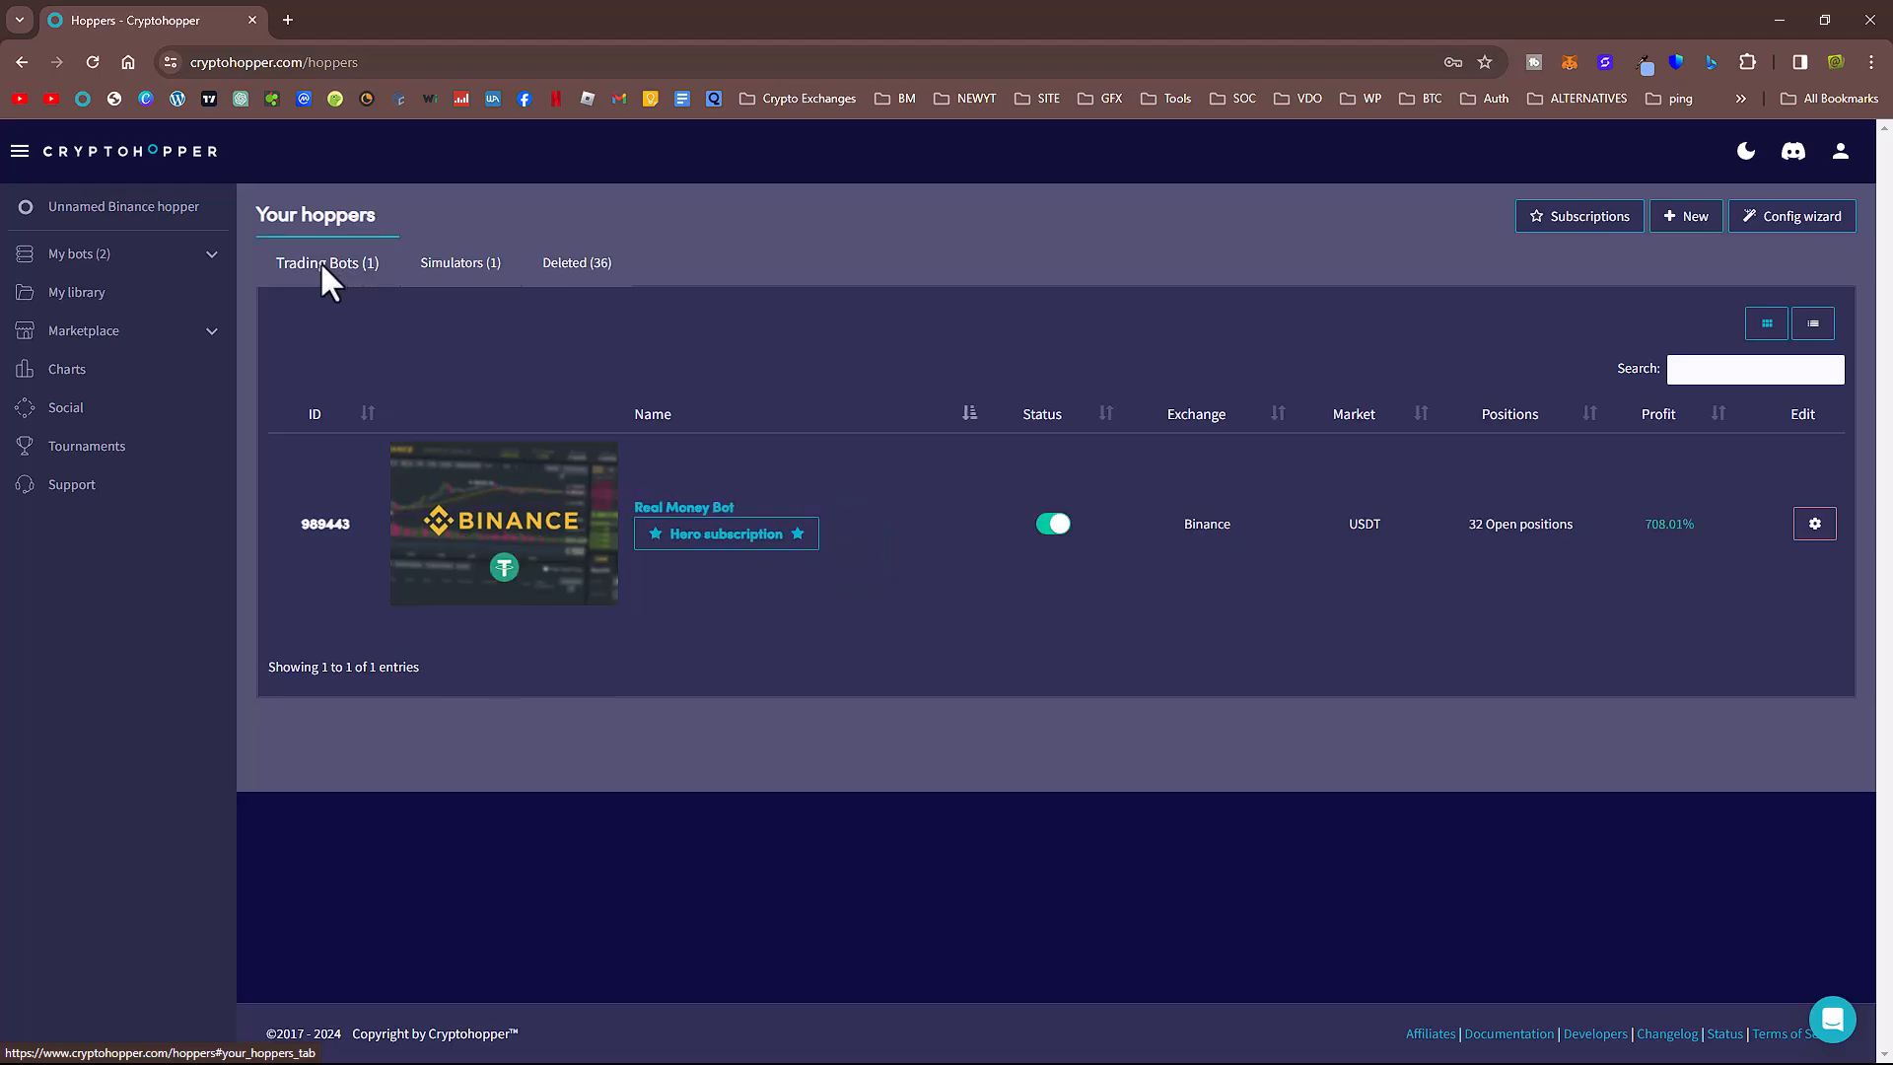
pyautogui.click(475, 278)
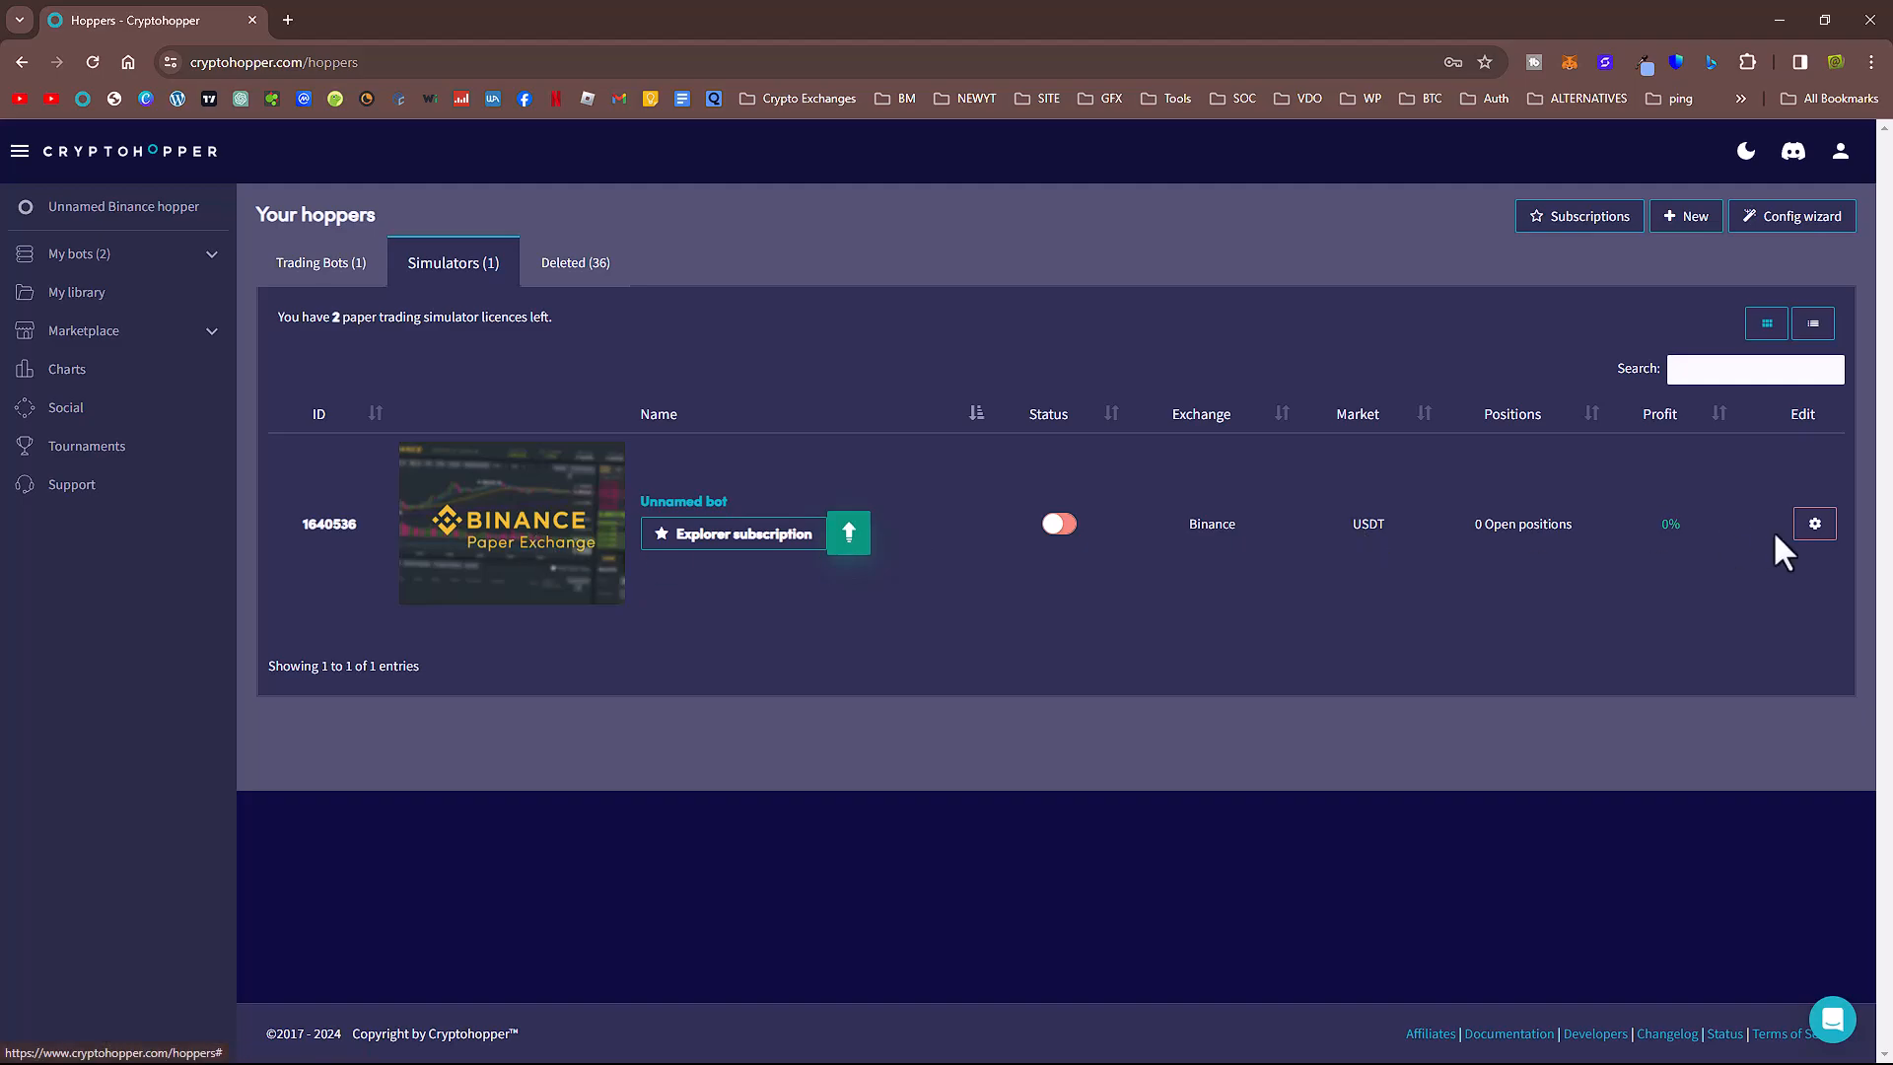
pyautogui.click(1815, 525)
pyautogui.click(1745, 627)
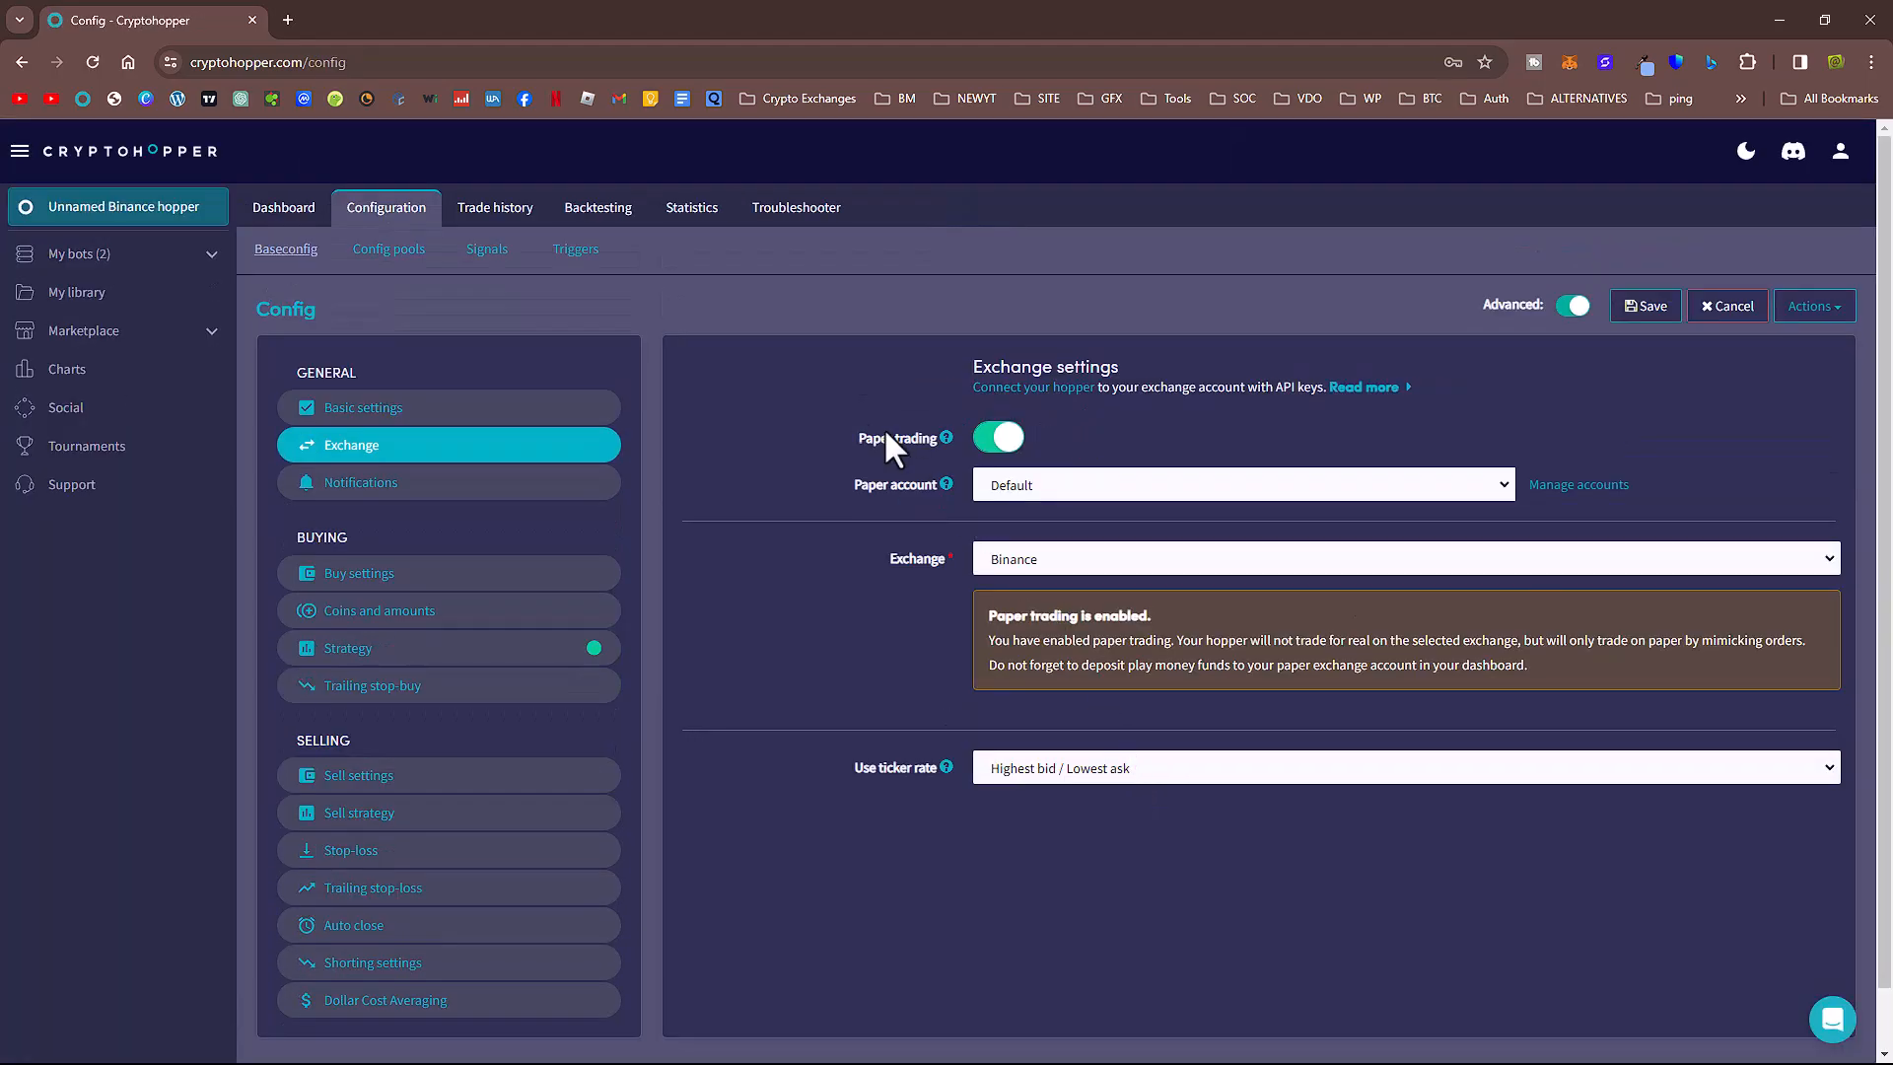
# - Name the bot "Fake money Bot 110424" in its basic settings and save the configuration
pyautogui.click(375, 412)
pyautogui.click(1112, 440)
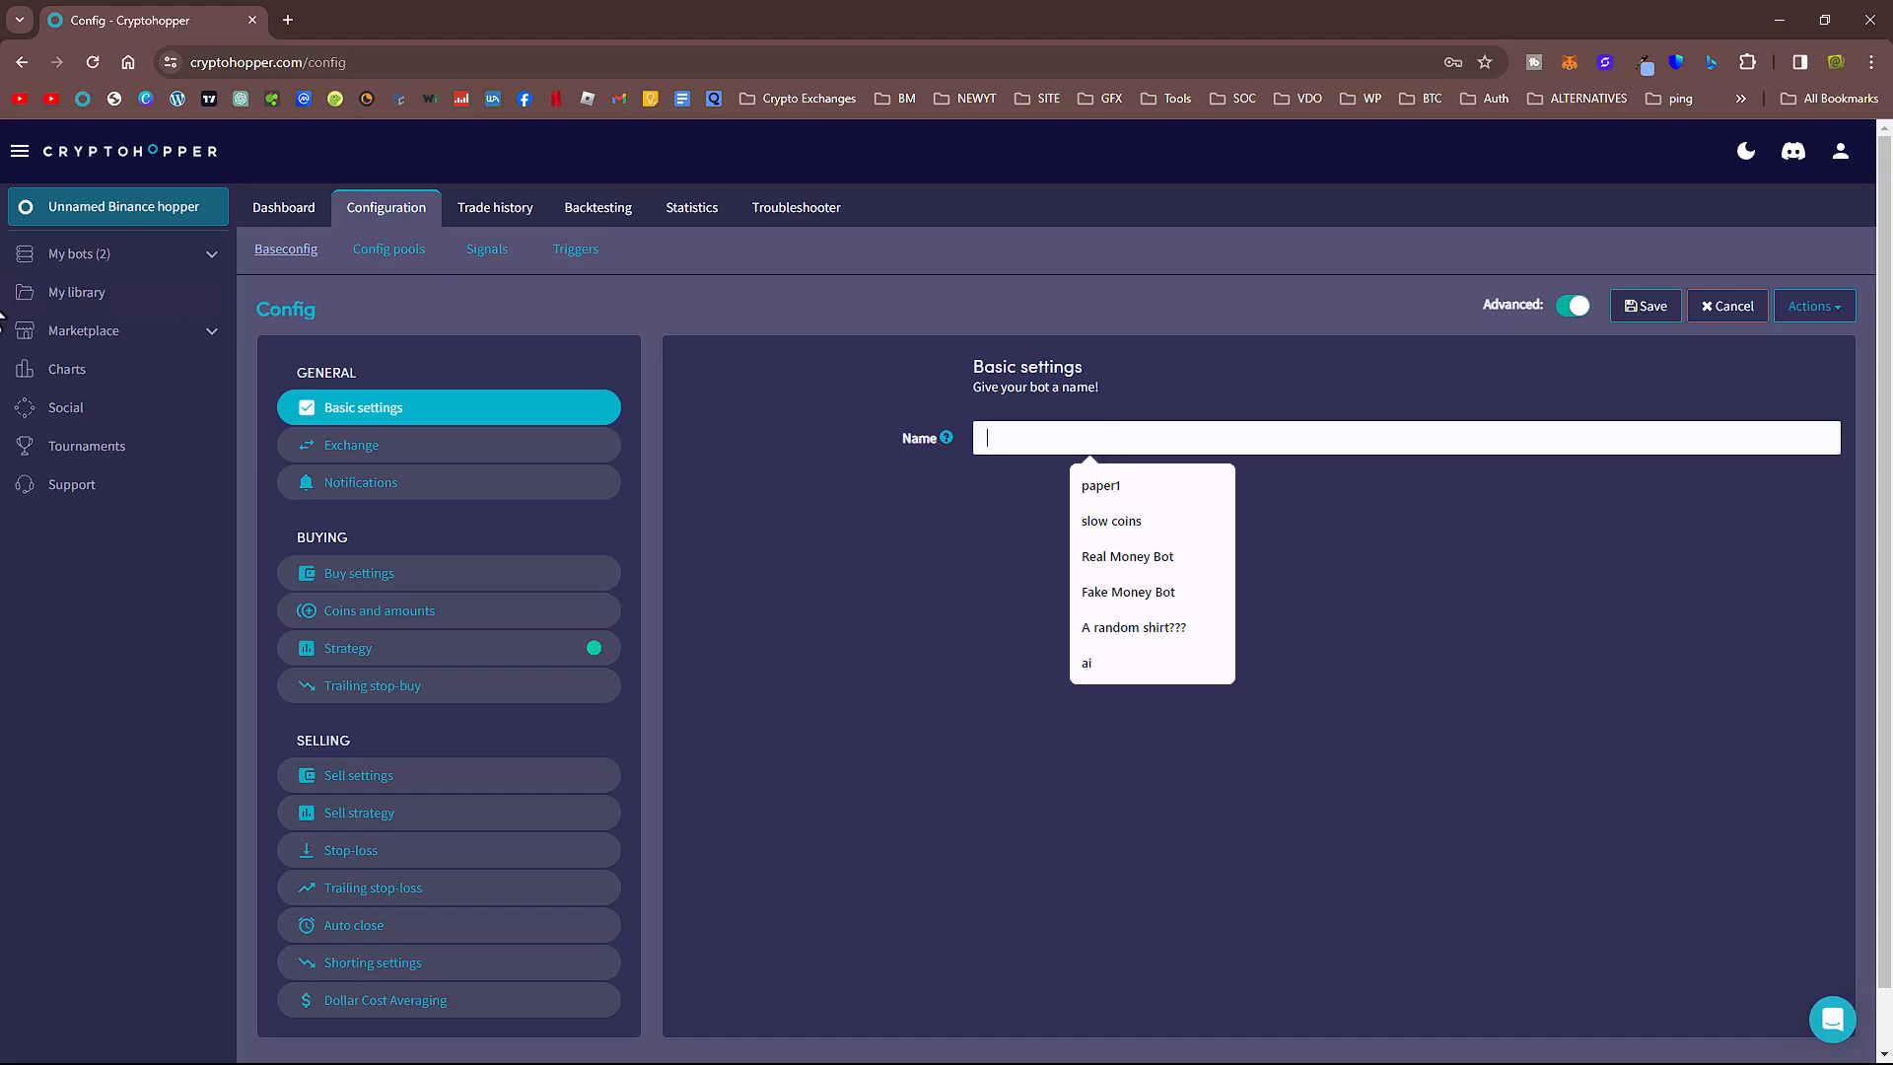
pyautogui.click(110, 255)
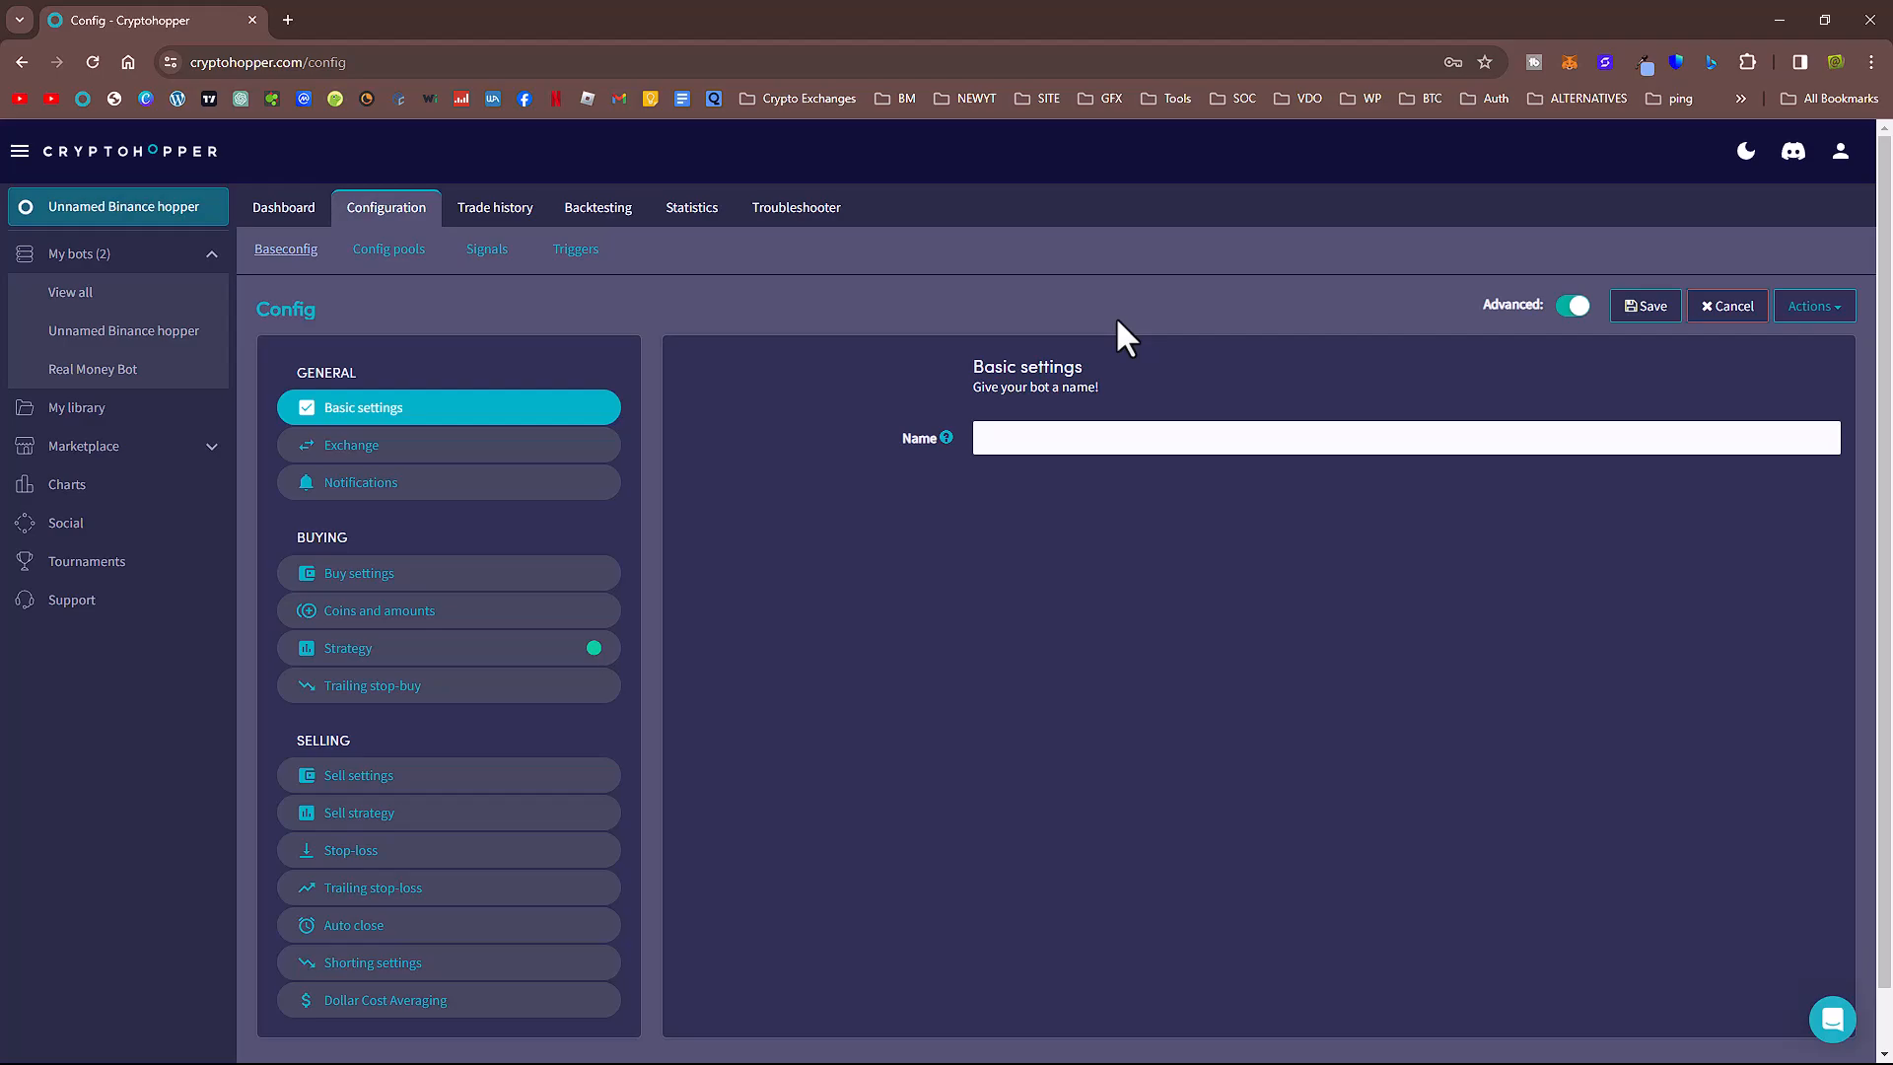
pyautogui.click(1044, 441)
pyautogui.write('Fake money Bo')
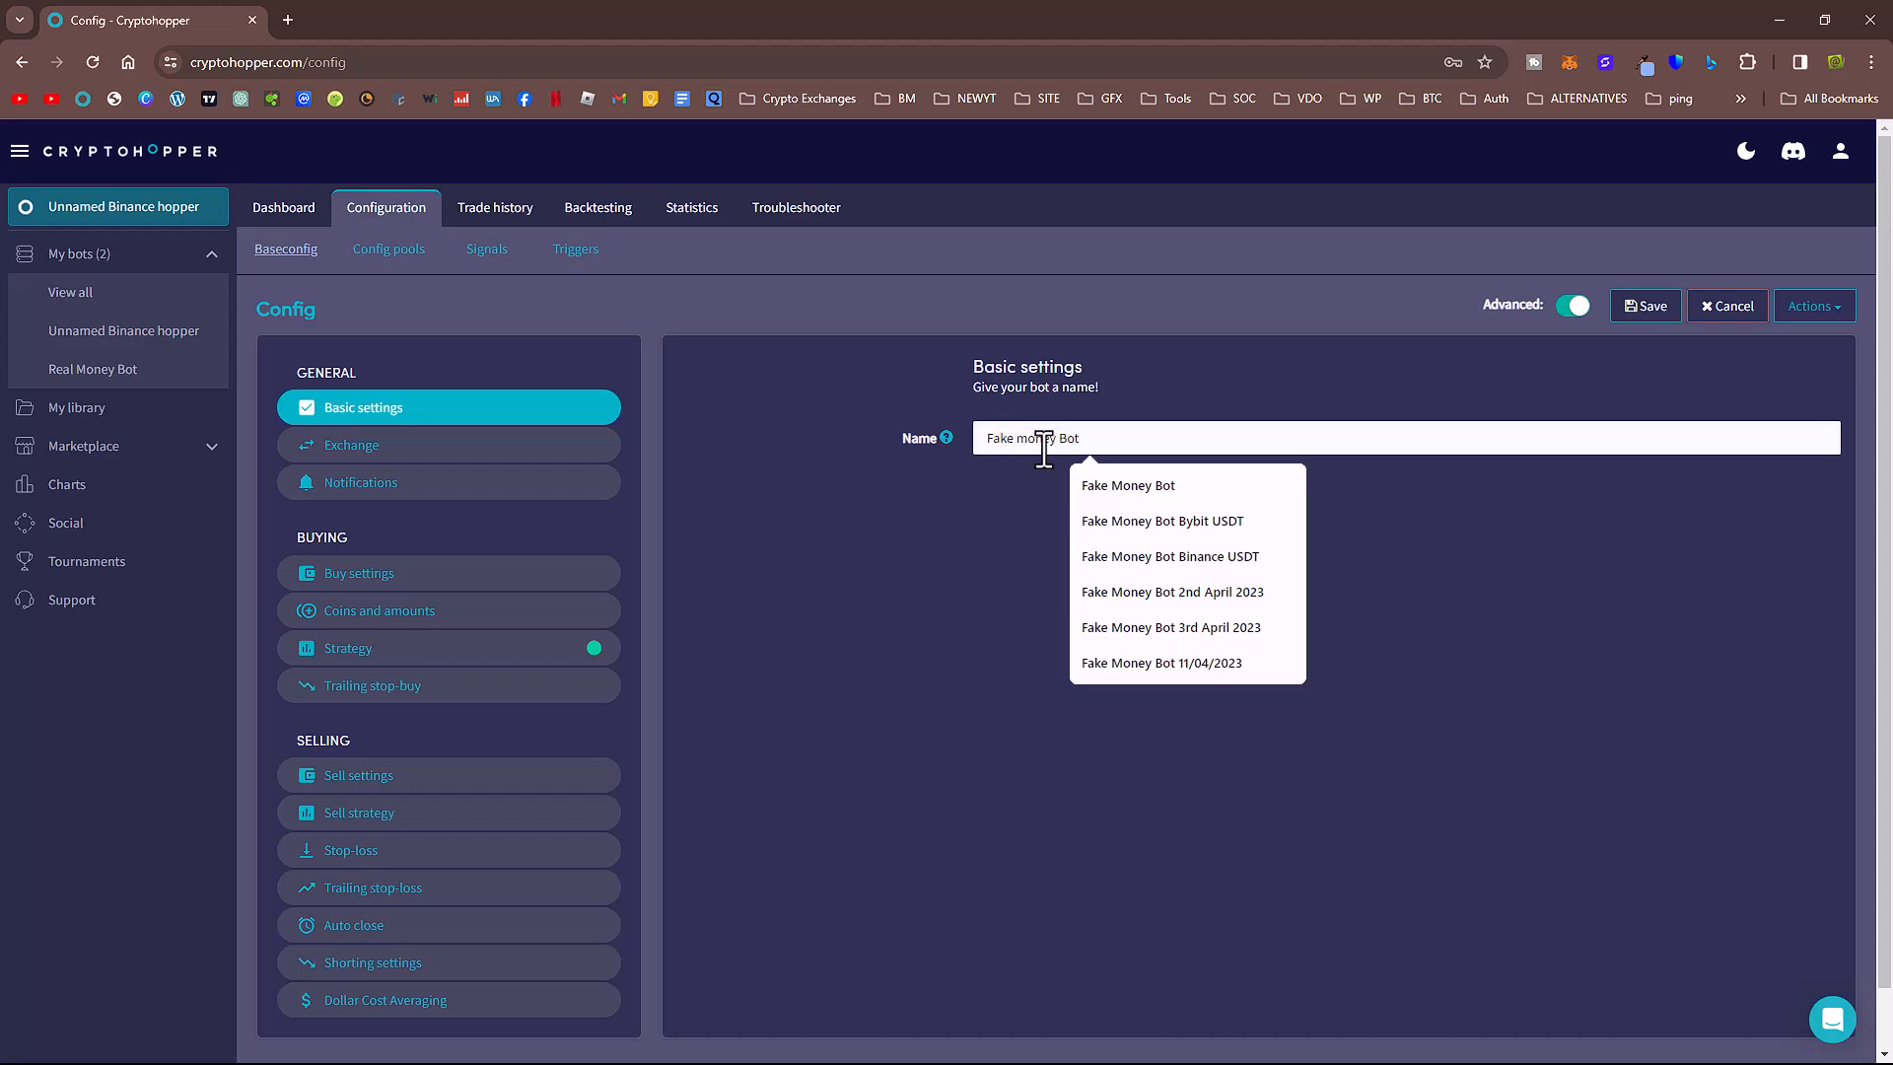
pyautogui.write('t 11')
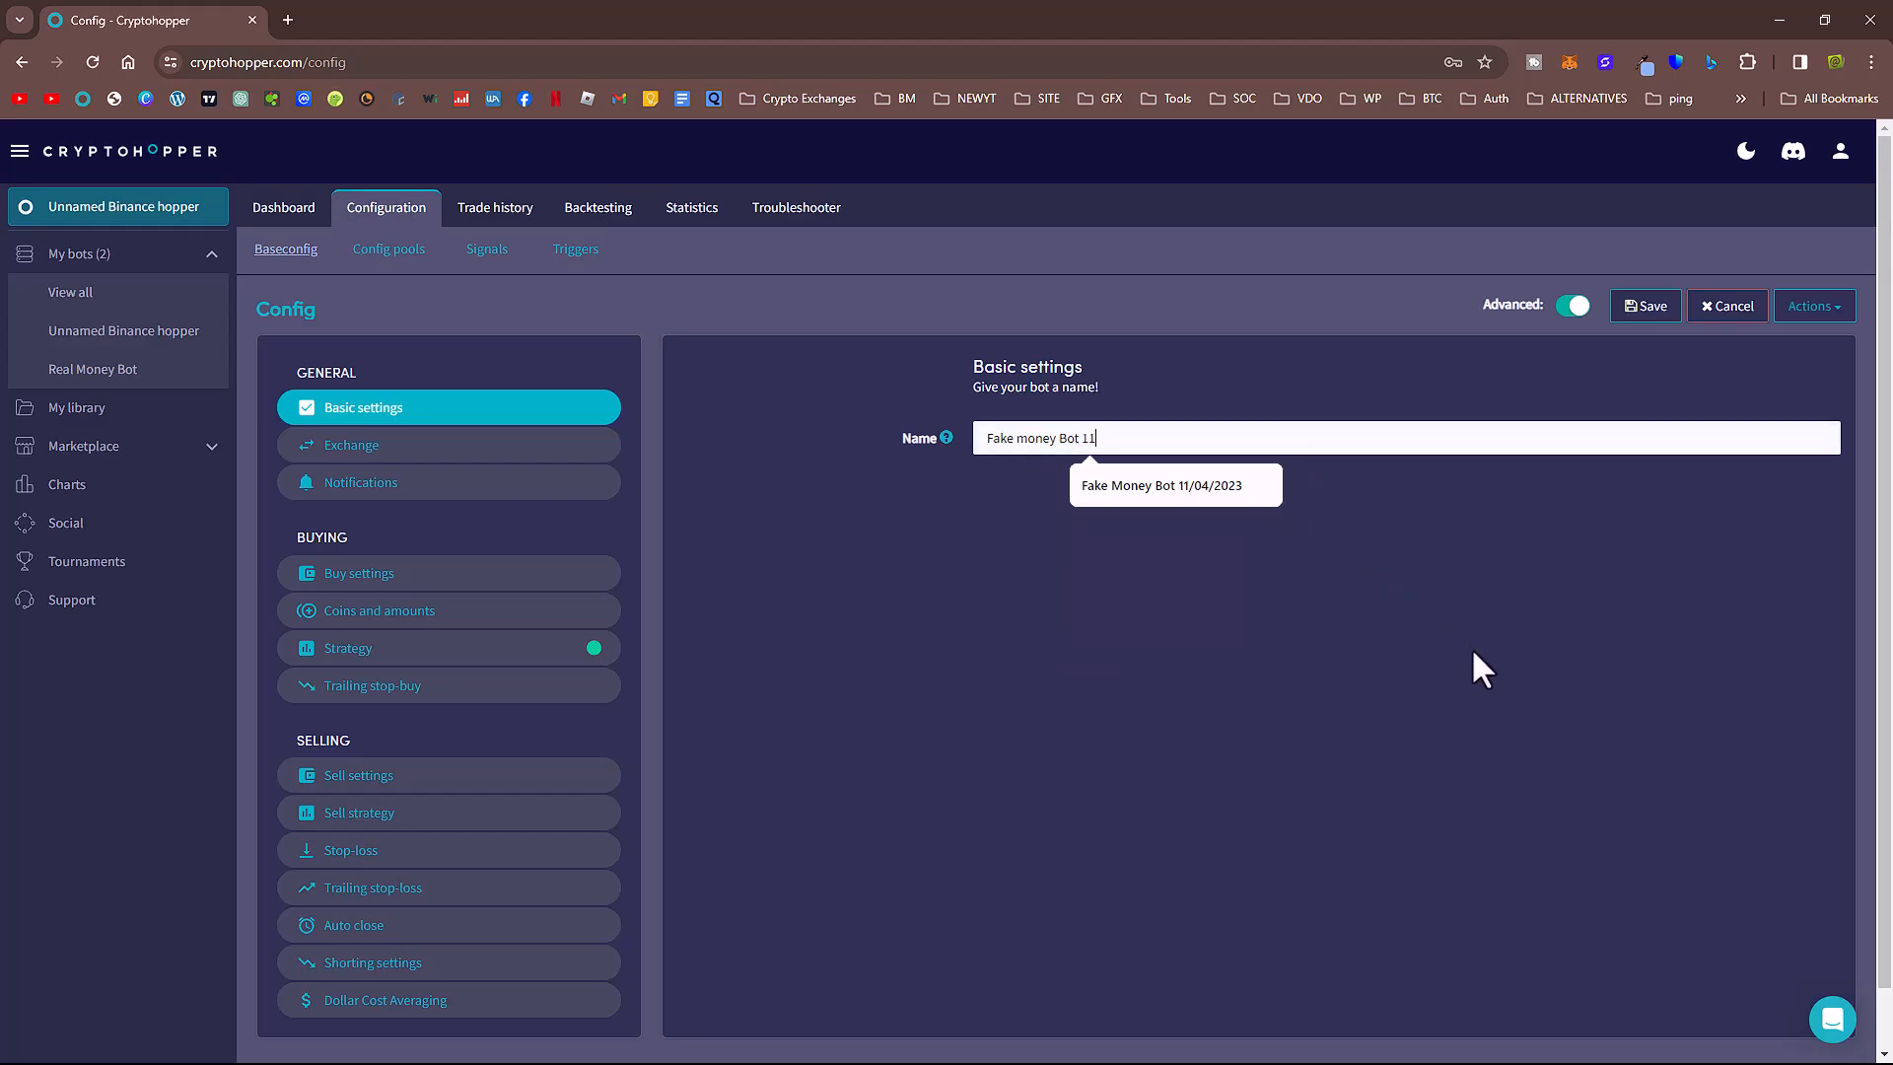
pyautogui.write('0424')
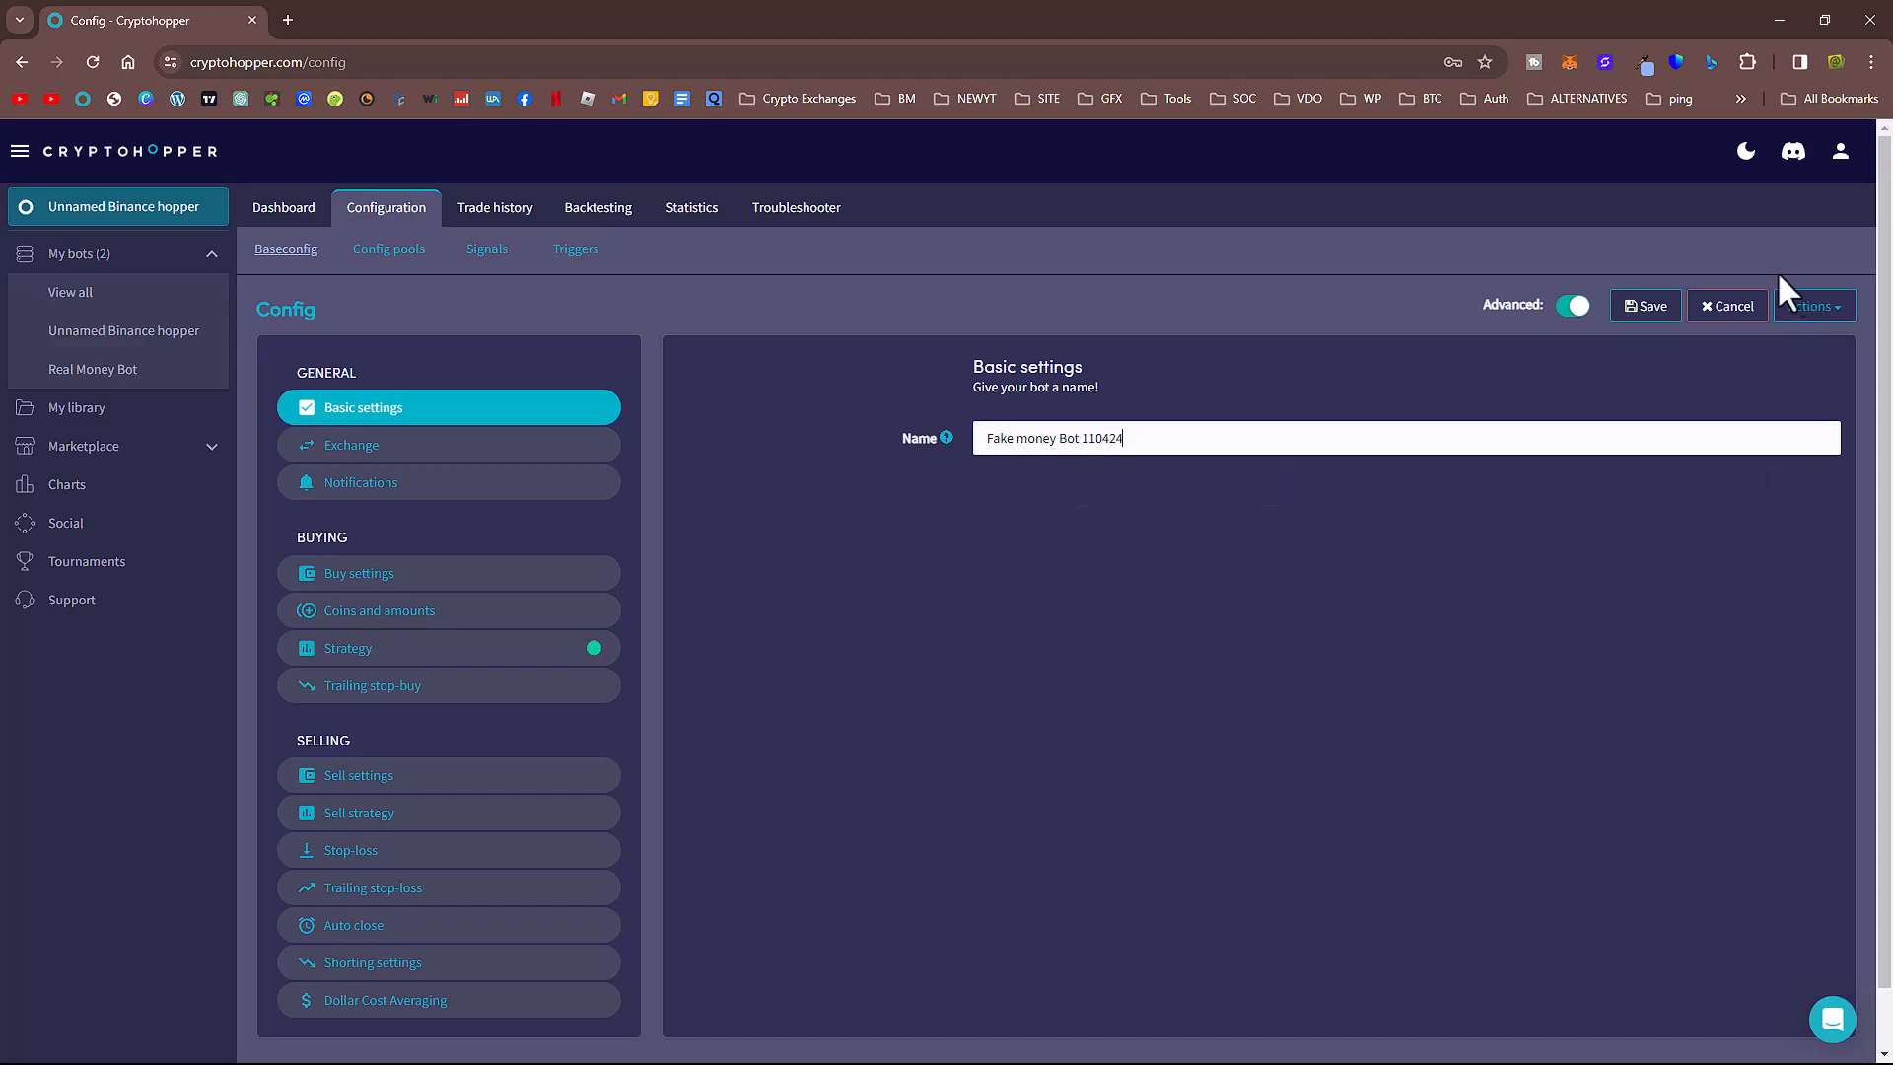
pyautogui.click(1639, 313)
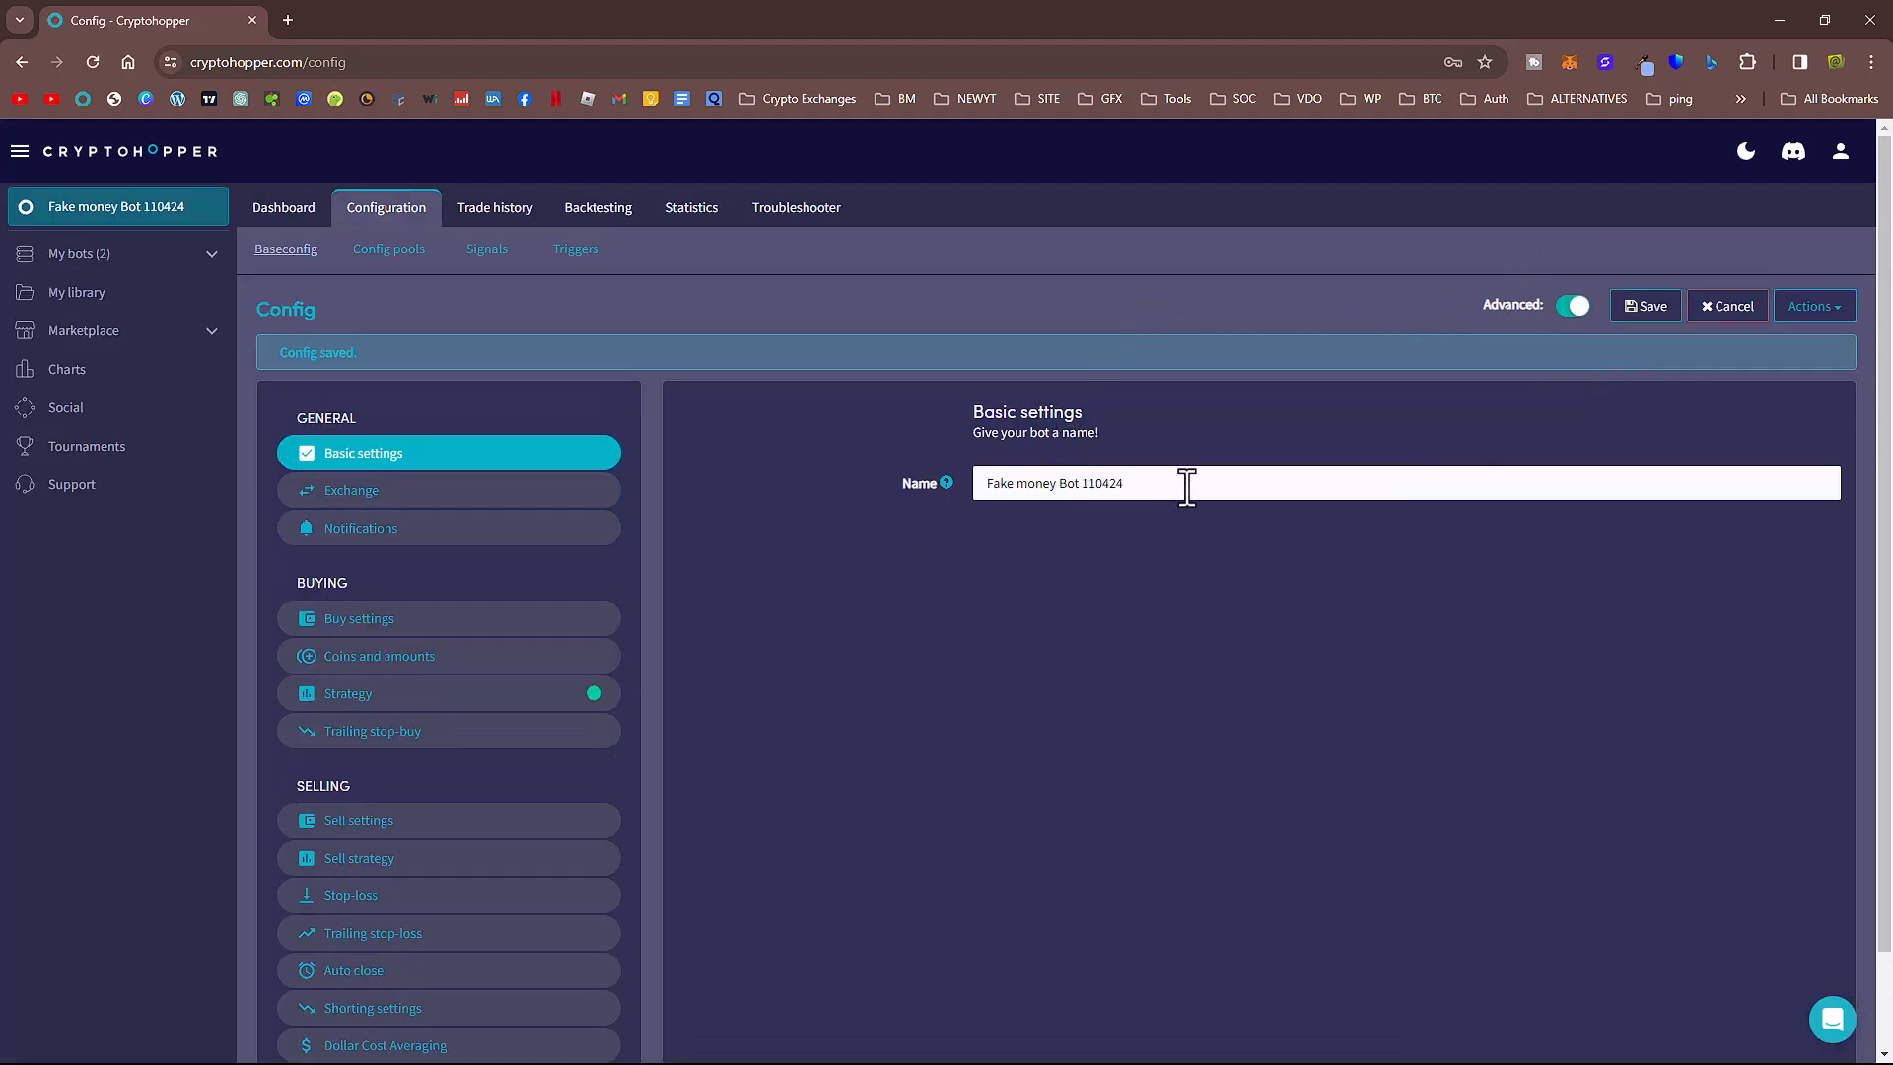
# - Compare the date part of the bot's name with the computer's current date
pyautogui.moveTo(1162, 485); pyautogui.dragTo(1088, 490)
pyautogui.click(1018, 742)
pyautogui.press('super')
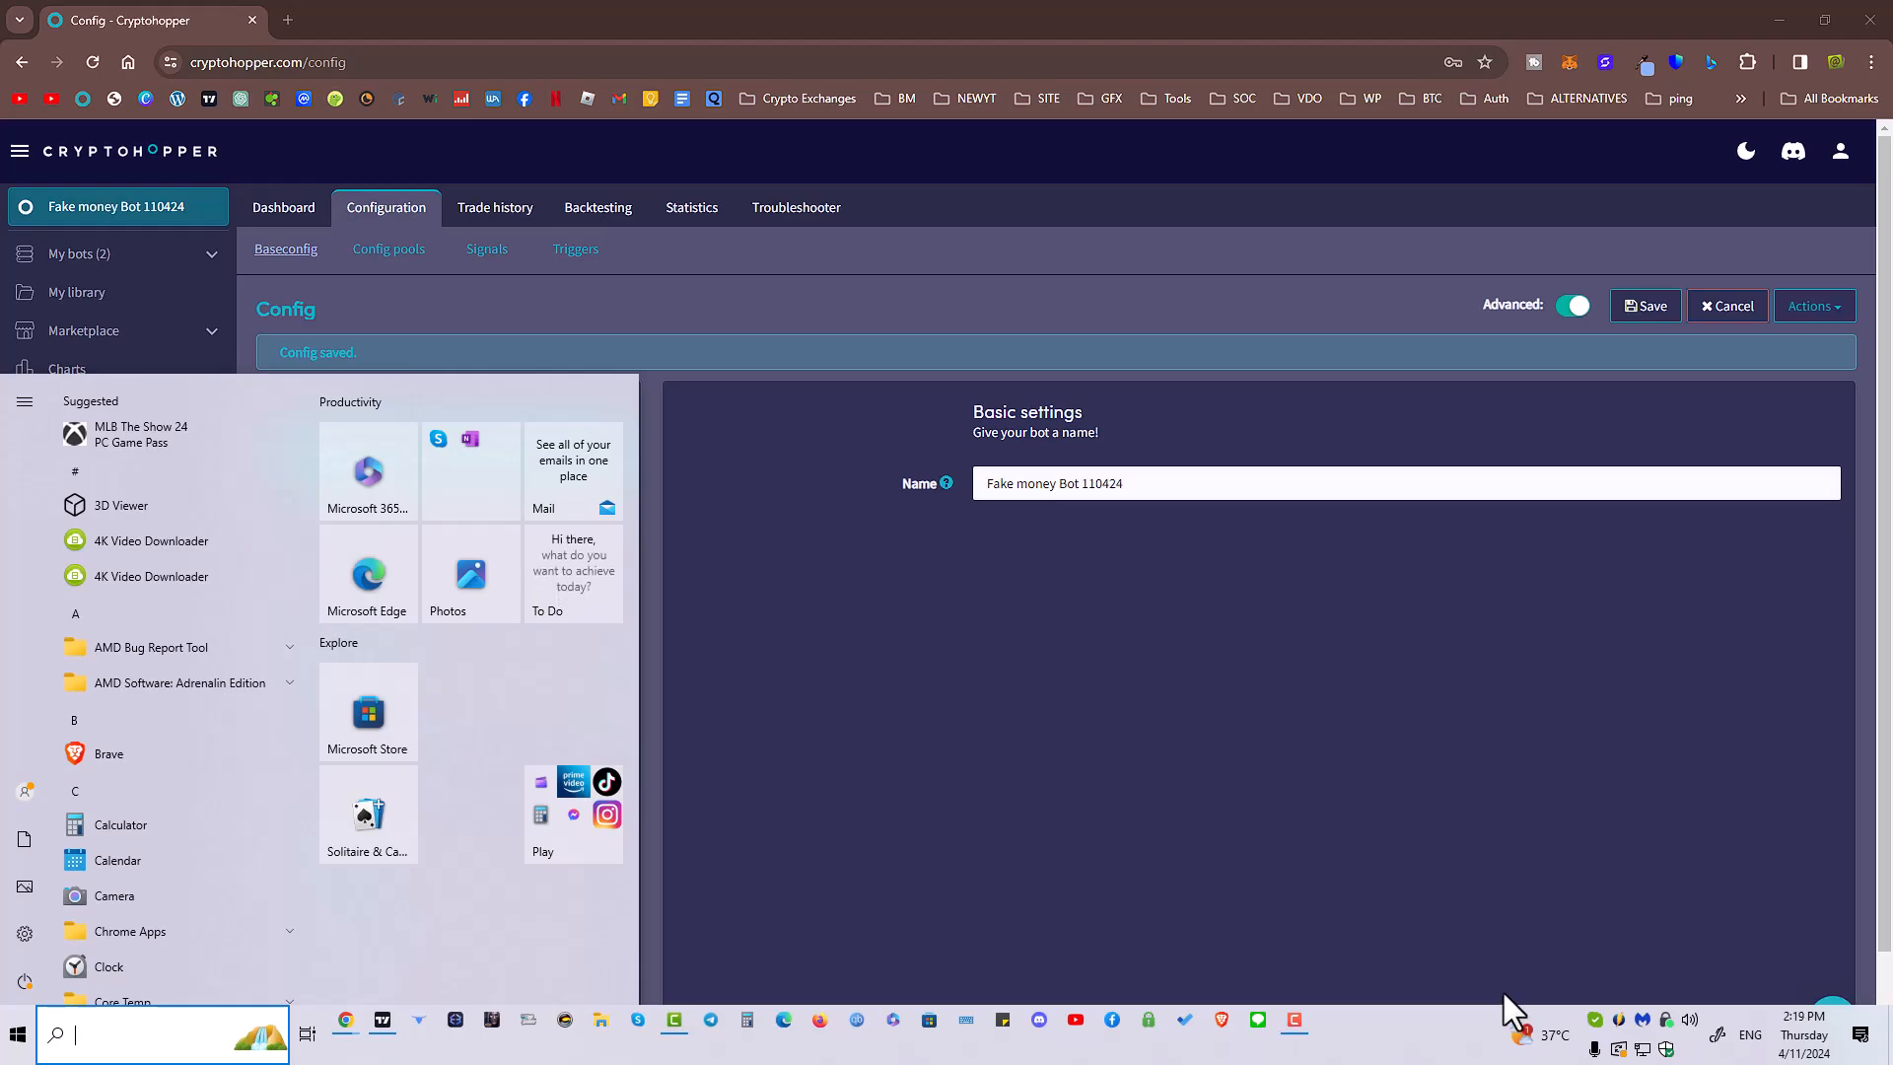
pyautogui.click(1505, 991)
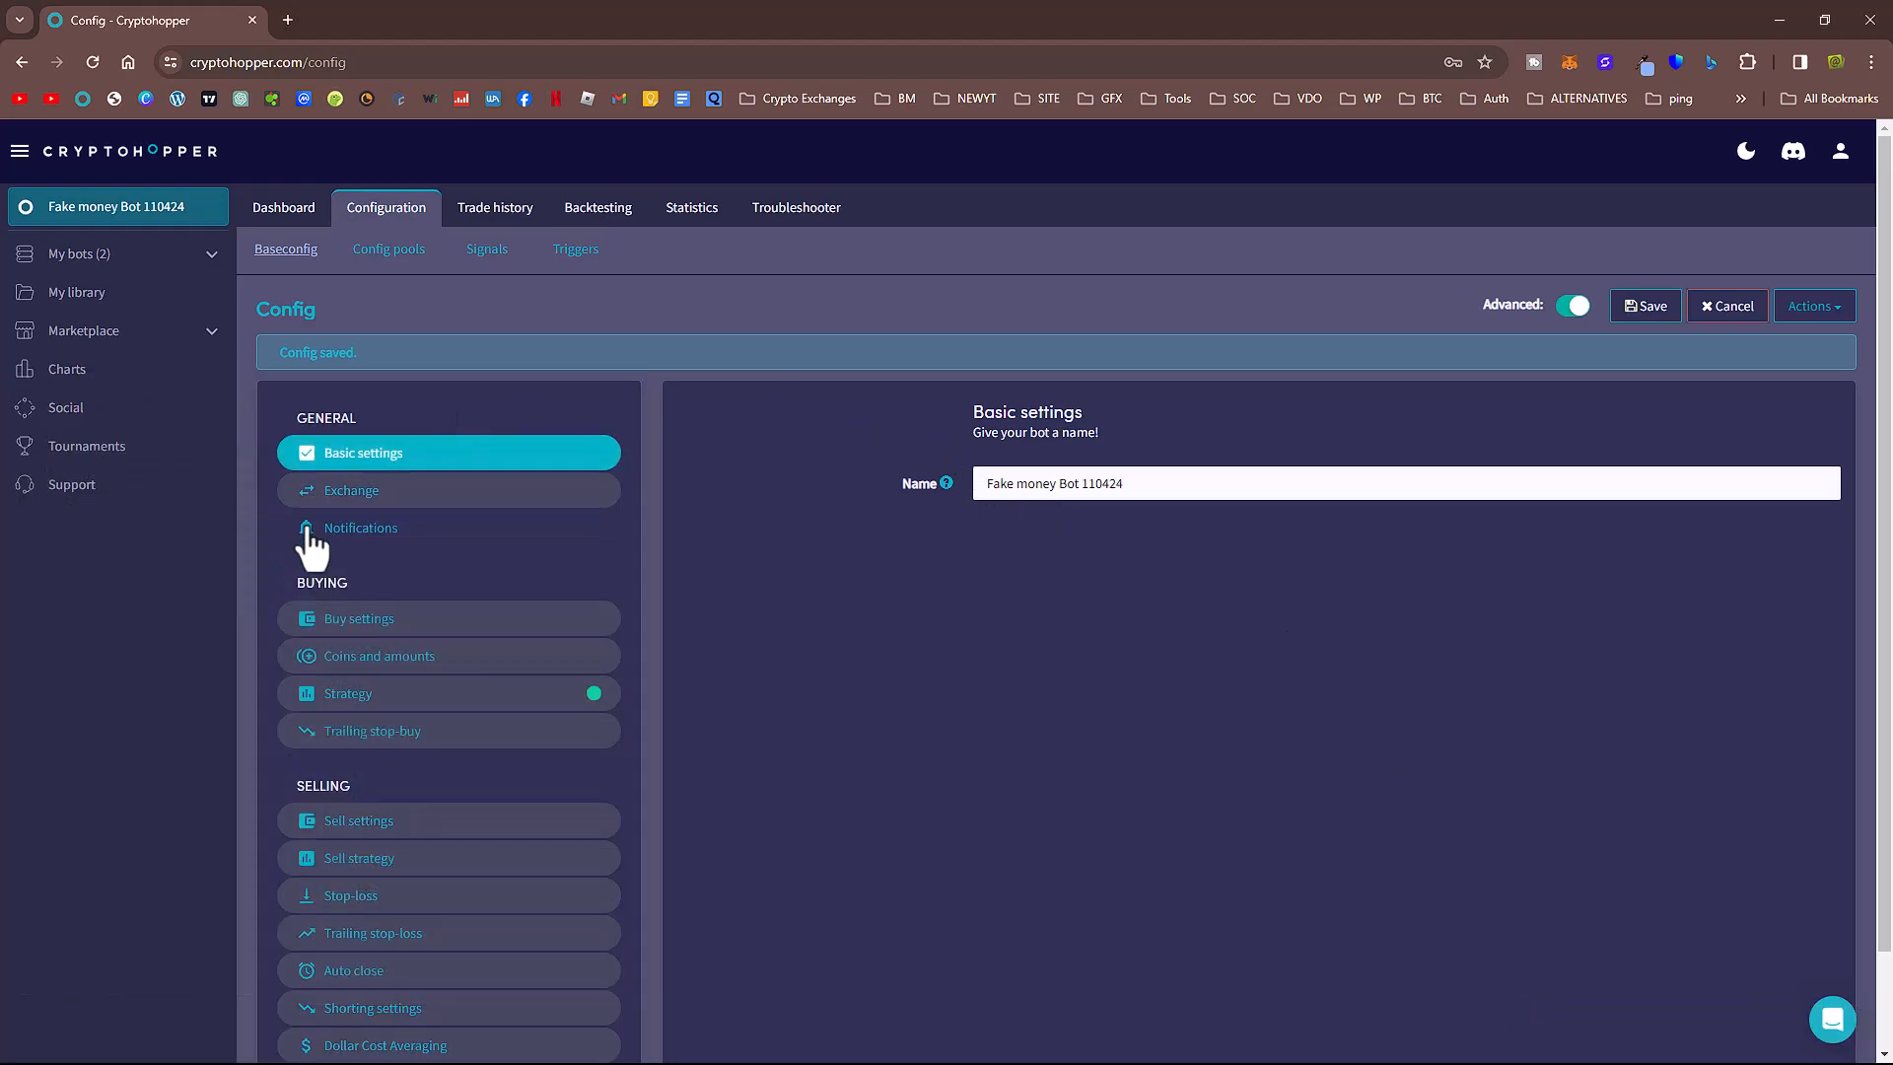
# - Review the exchange settings and disable the bot's notifications for trades, trade errors and cancelled orders
pyautogui.click(404, 493)
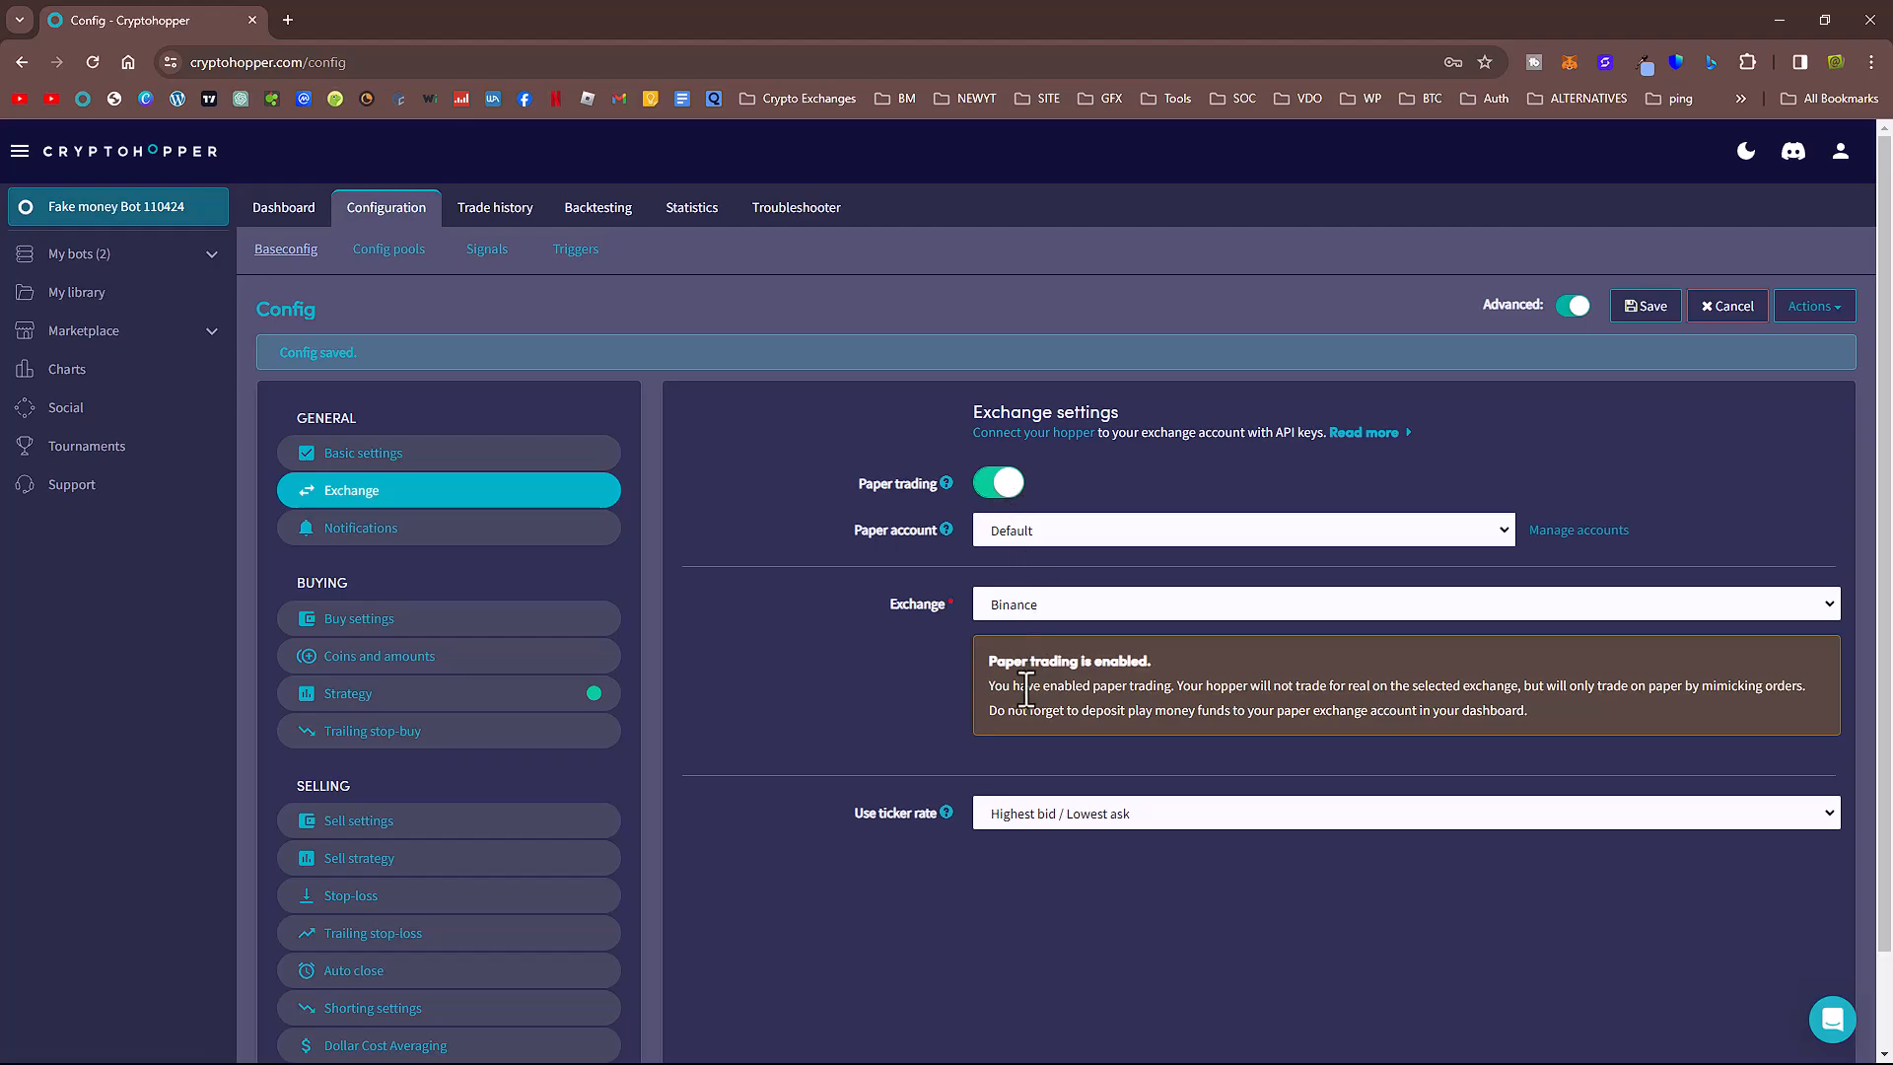
pyautogui.click(394, 530)
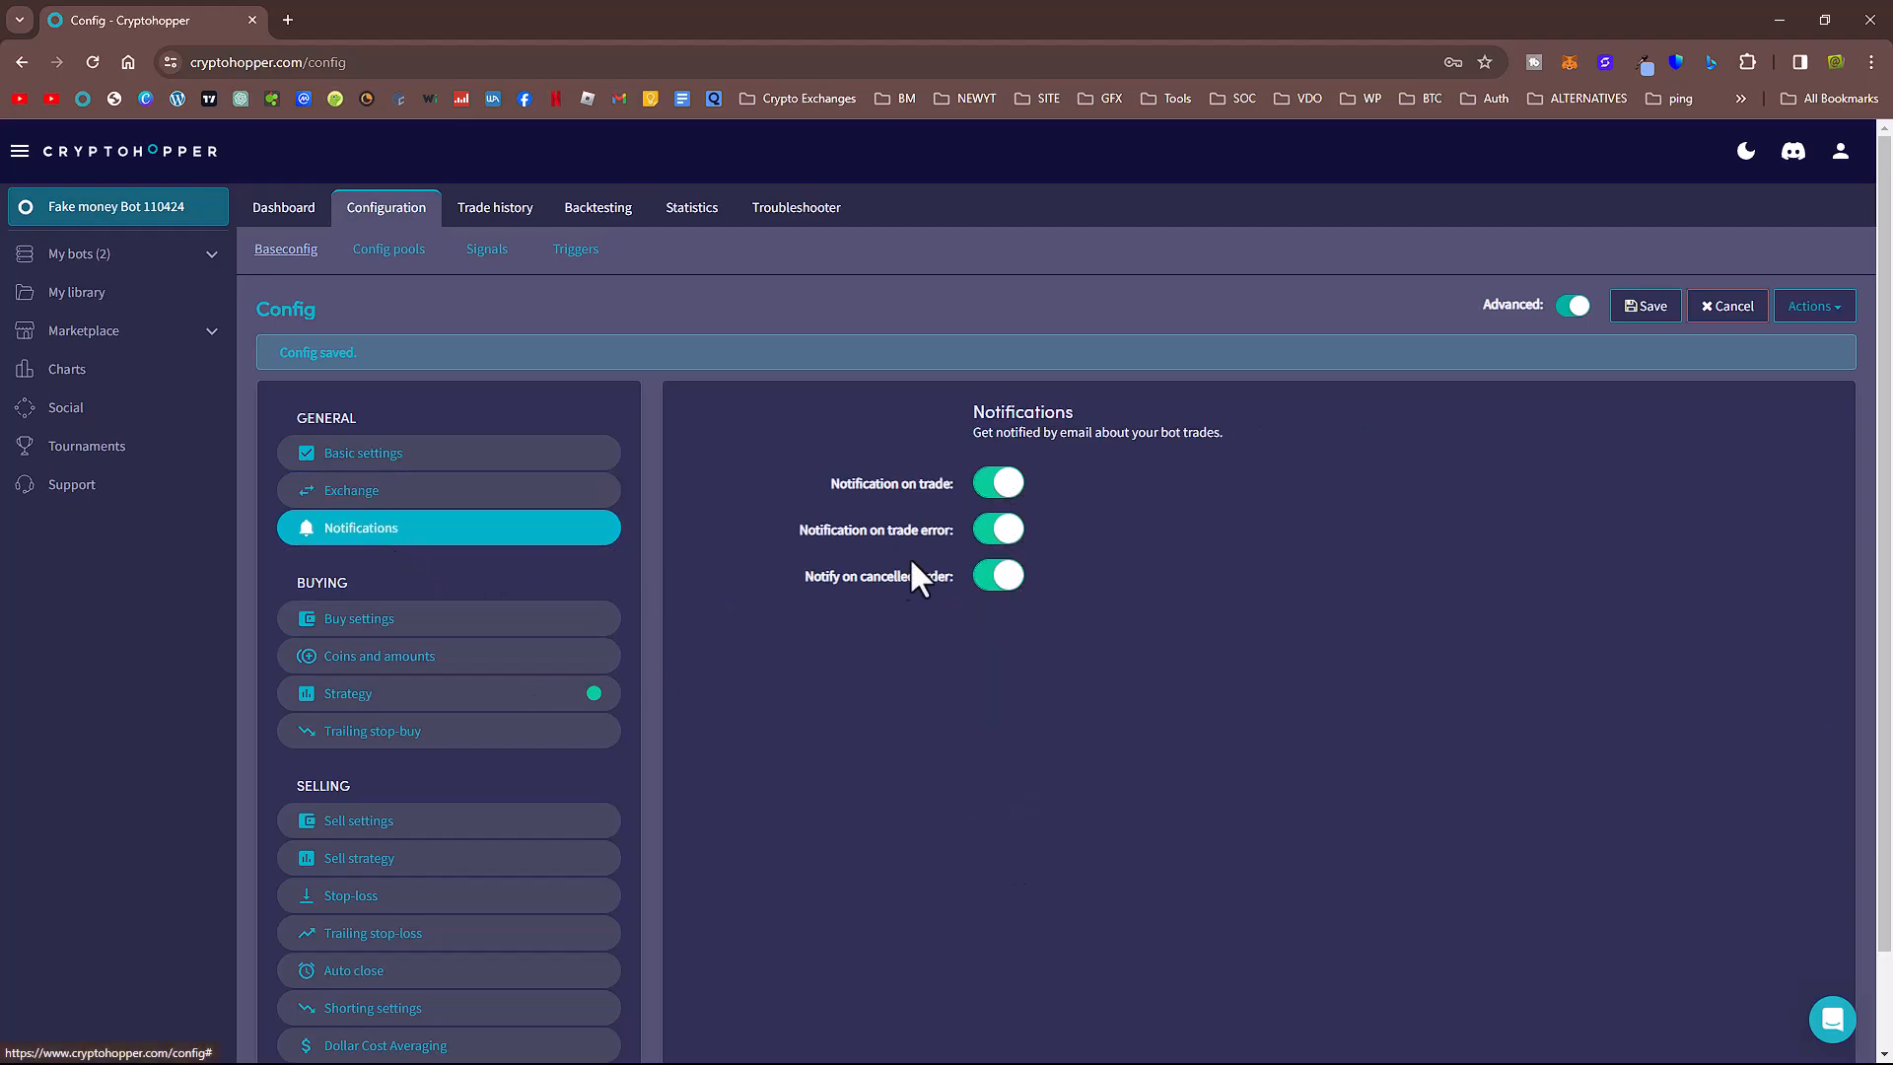
pyautogui.click(995, 483)
pyautogui.click(997, 530)
pyautogui.click(998, 577)
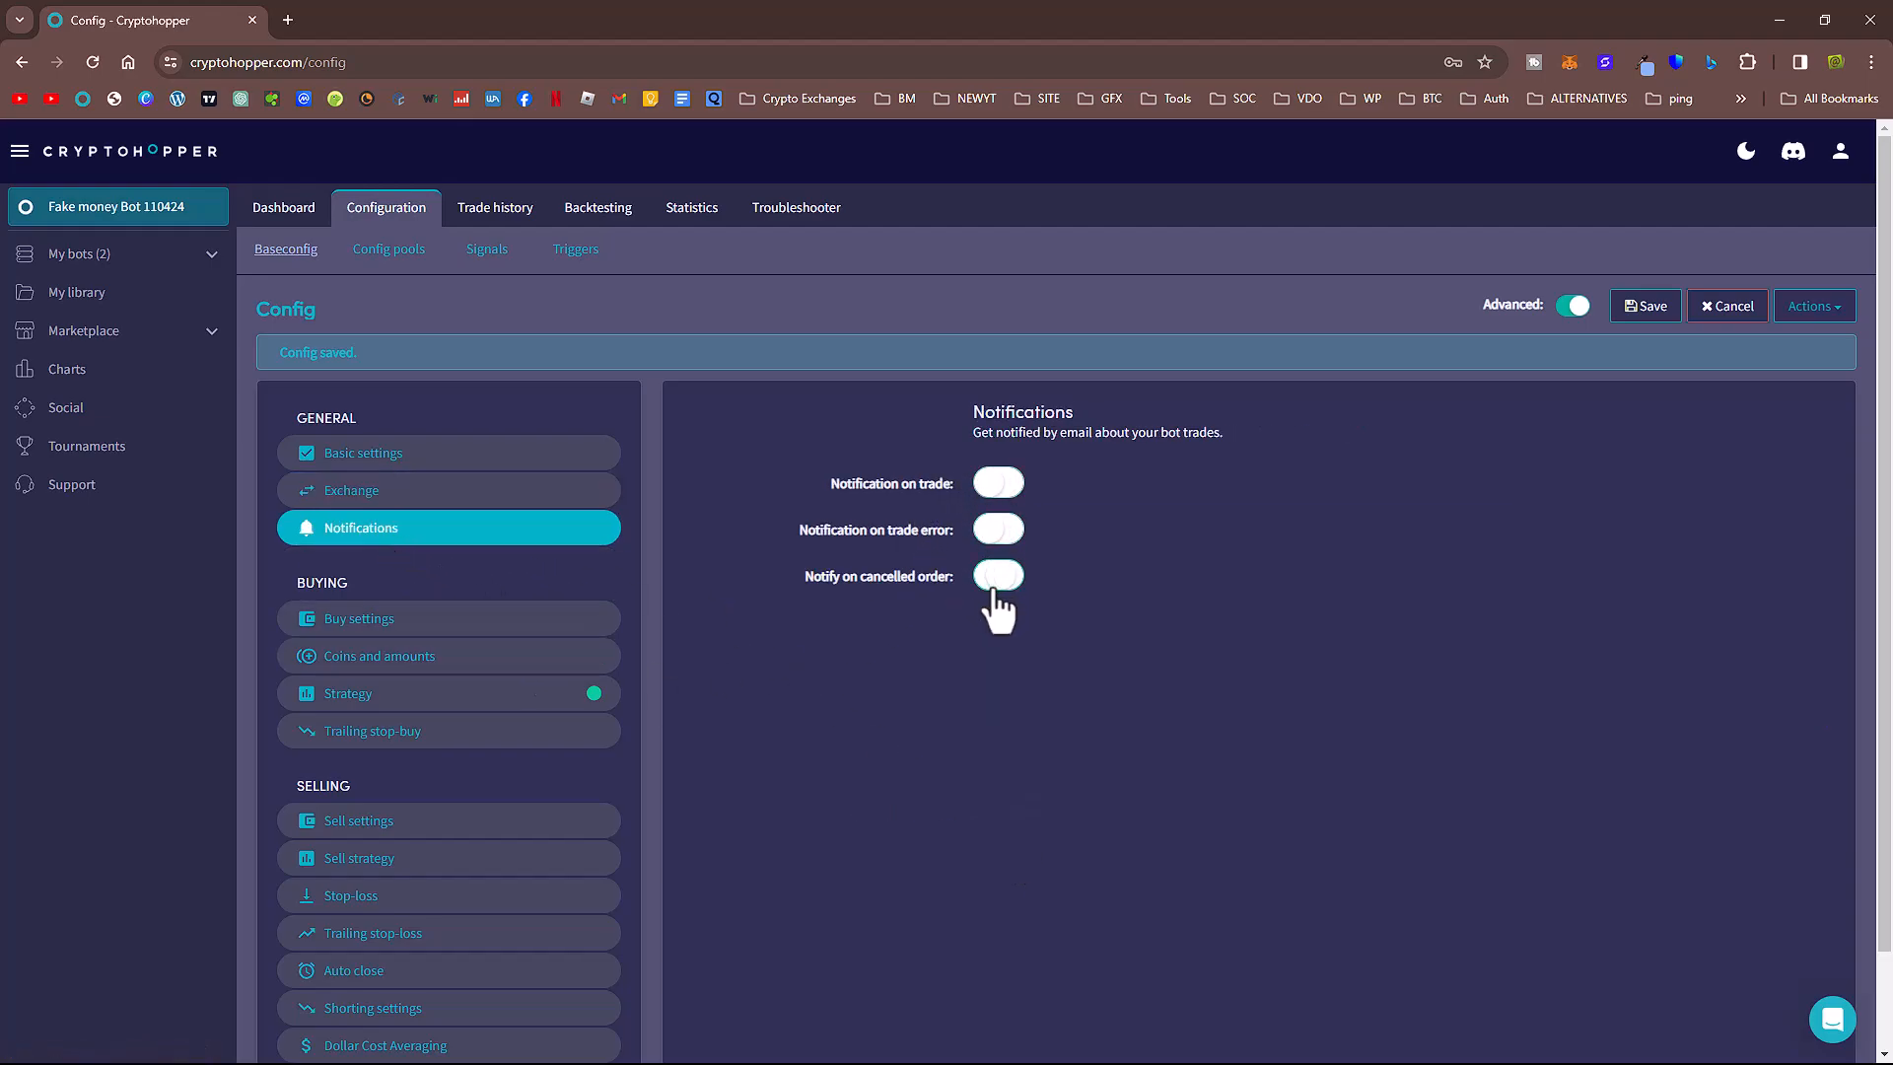
# - In the buy settings, choose Market orders, max open time buy 10, max open positions 25 and max percentage open positions per coin about 9.18
pyautogui.click(374, 619)
pyautogui.click(1038, 479)
pyautogui.click(1040, 532)
pyautogui.doubleClick(1050, 539)
pyautogui.press('BackSpace')
pyautogui.write('10')
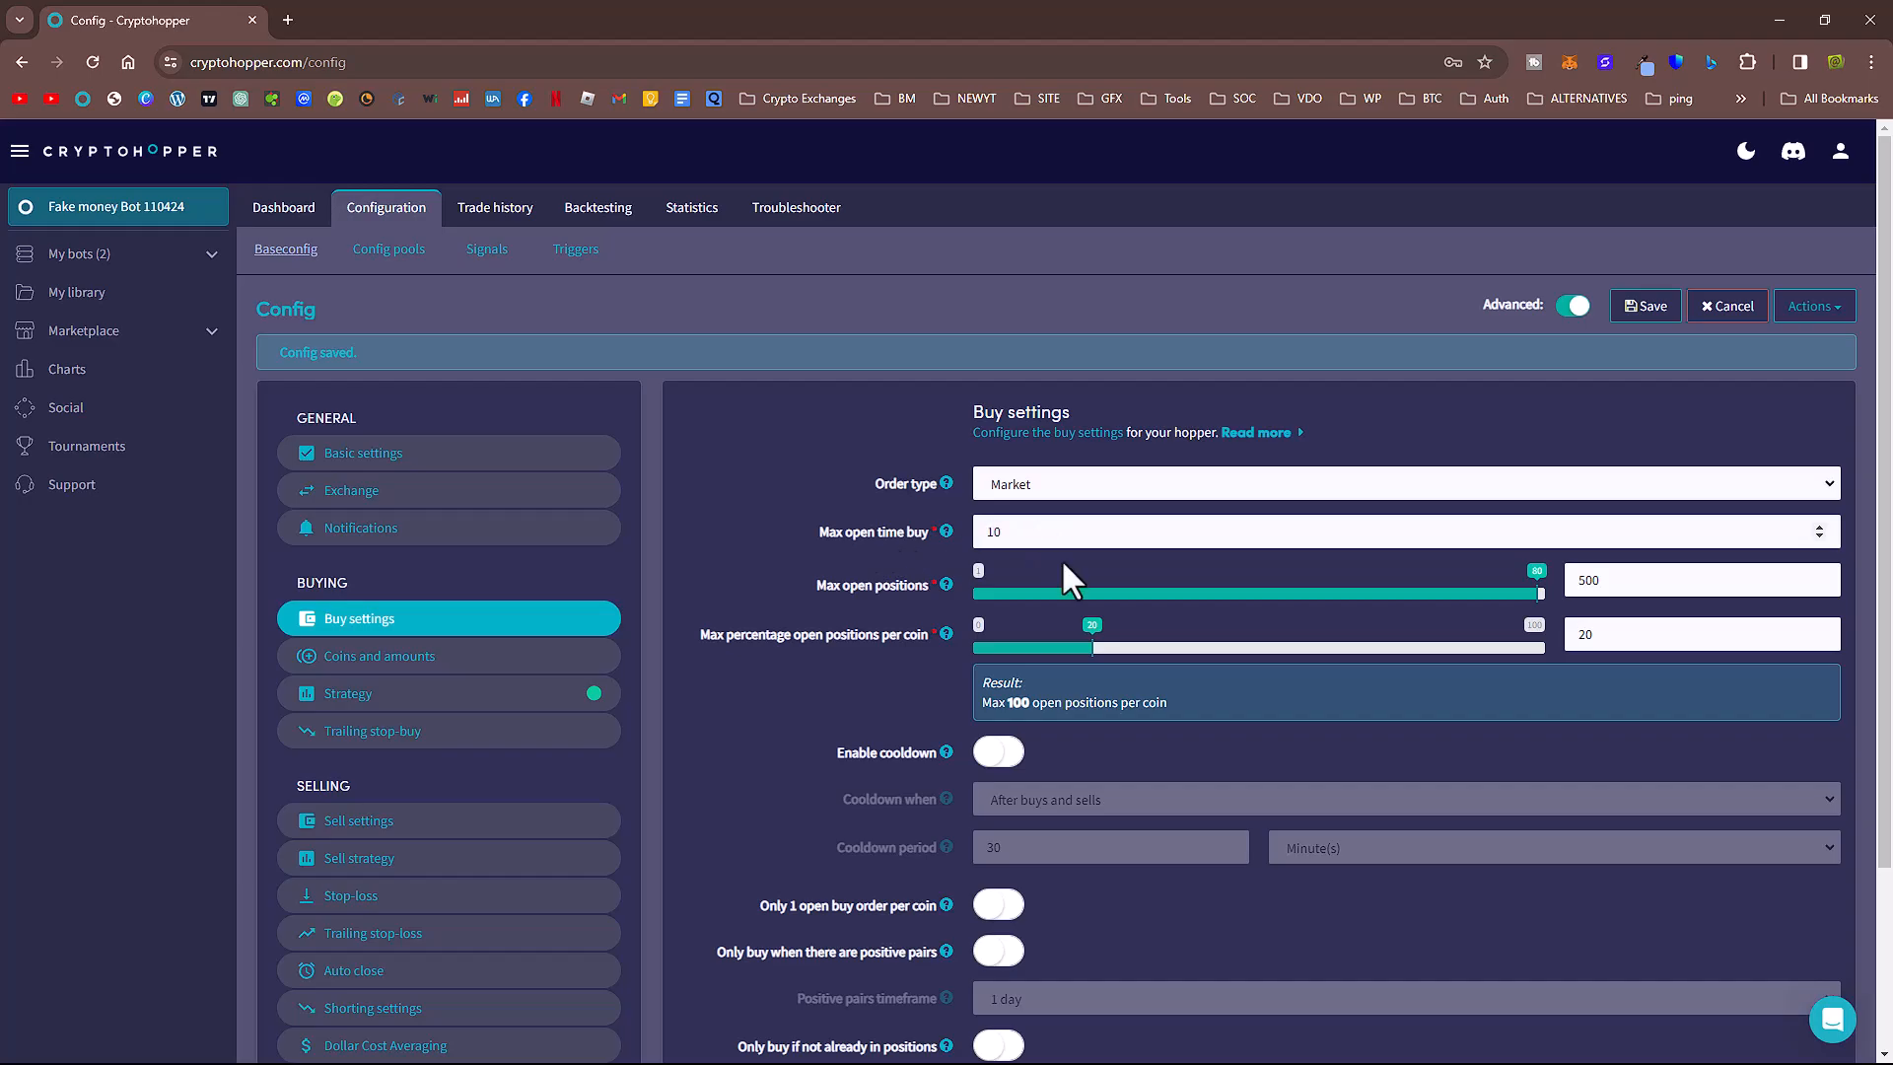
pyautogui.moveTo(1538, 570); pyautogui.dragTo(1017, 633)
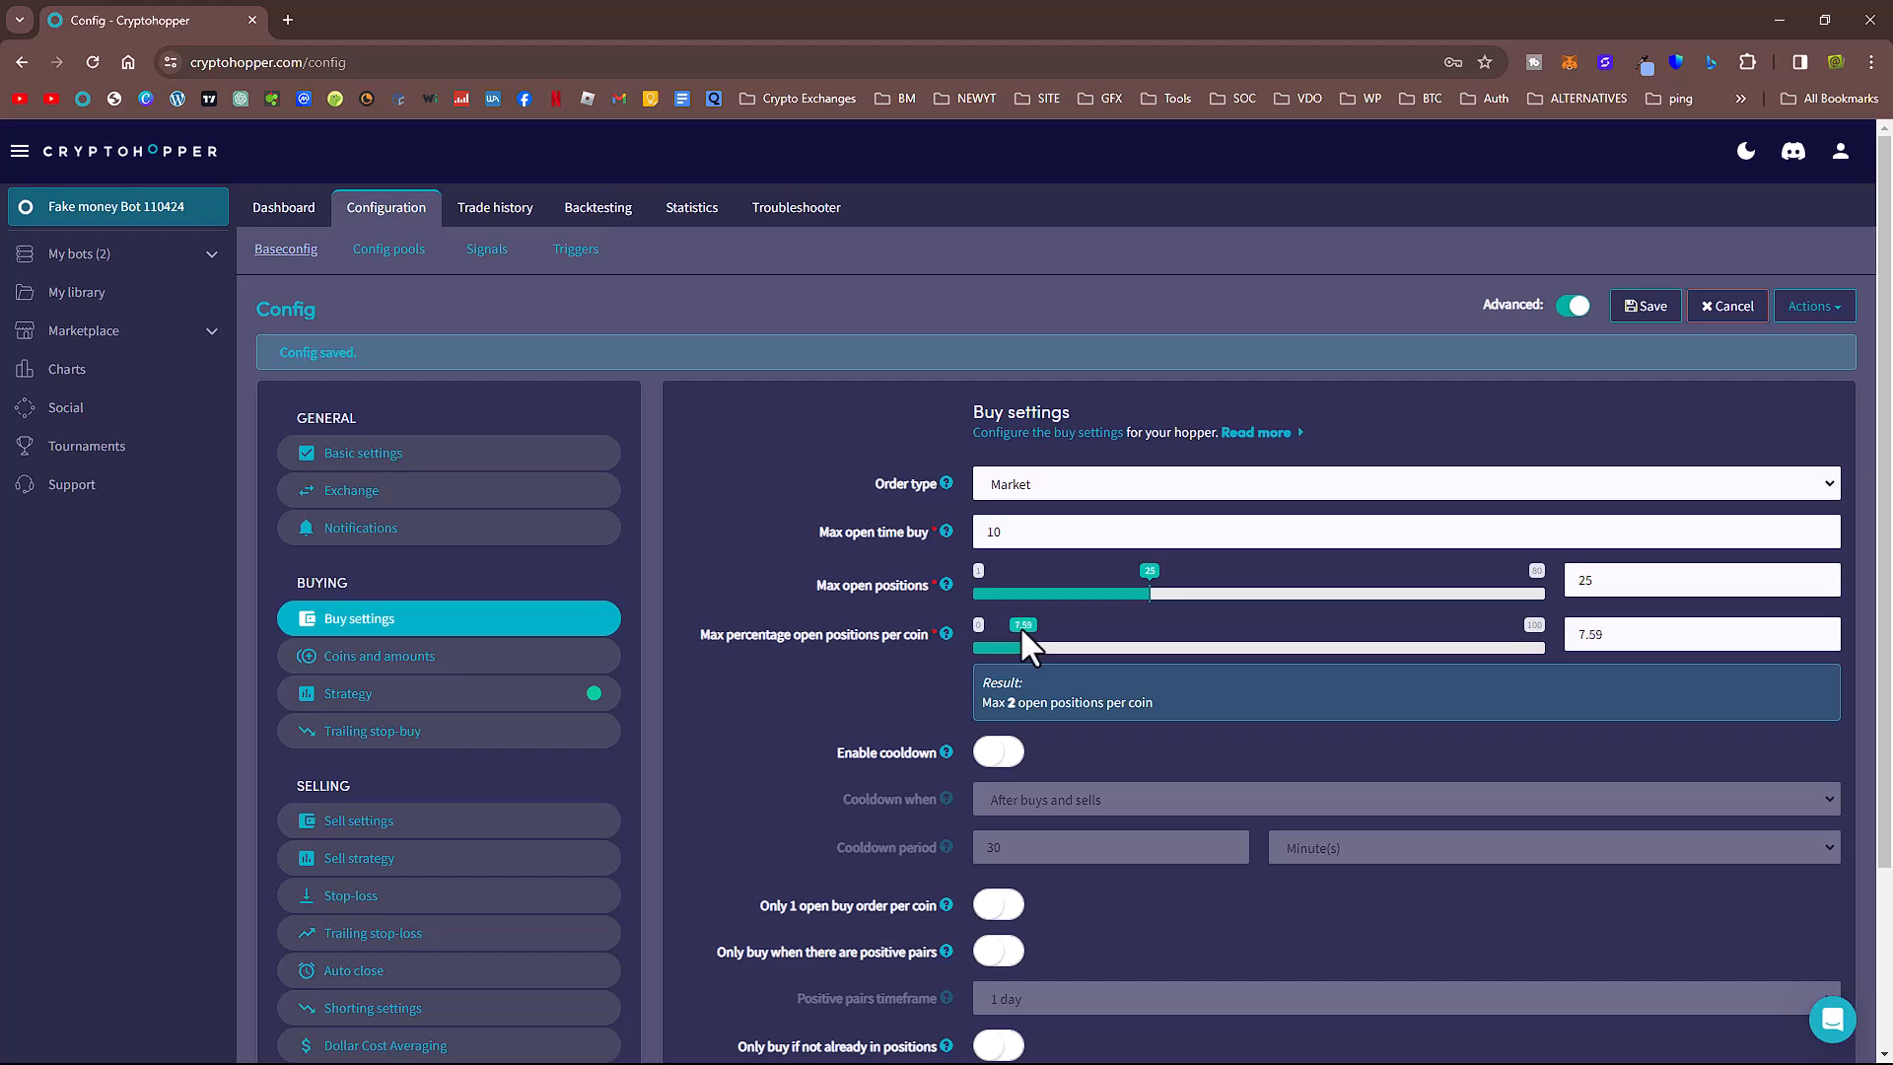
pyautogui.moveTo(1022, 634); pyautogui.dragTo(1030, 634)
# - Enable the buy cooldown only after sells, allow only 1 open buy order per coin and save the configuration
pyautogui.scroll(-2, 824, 672)
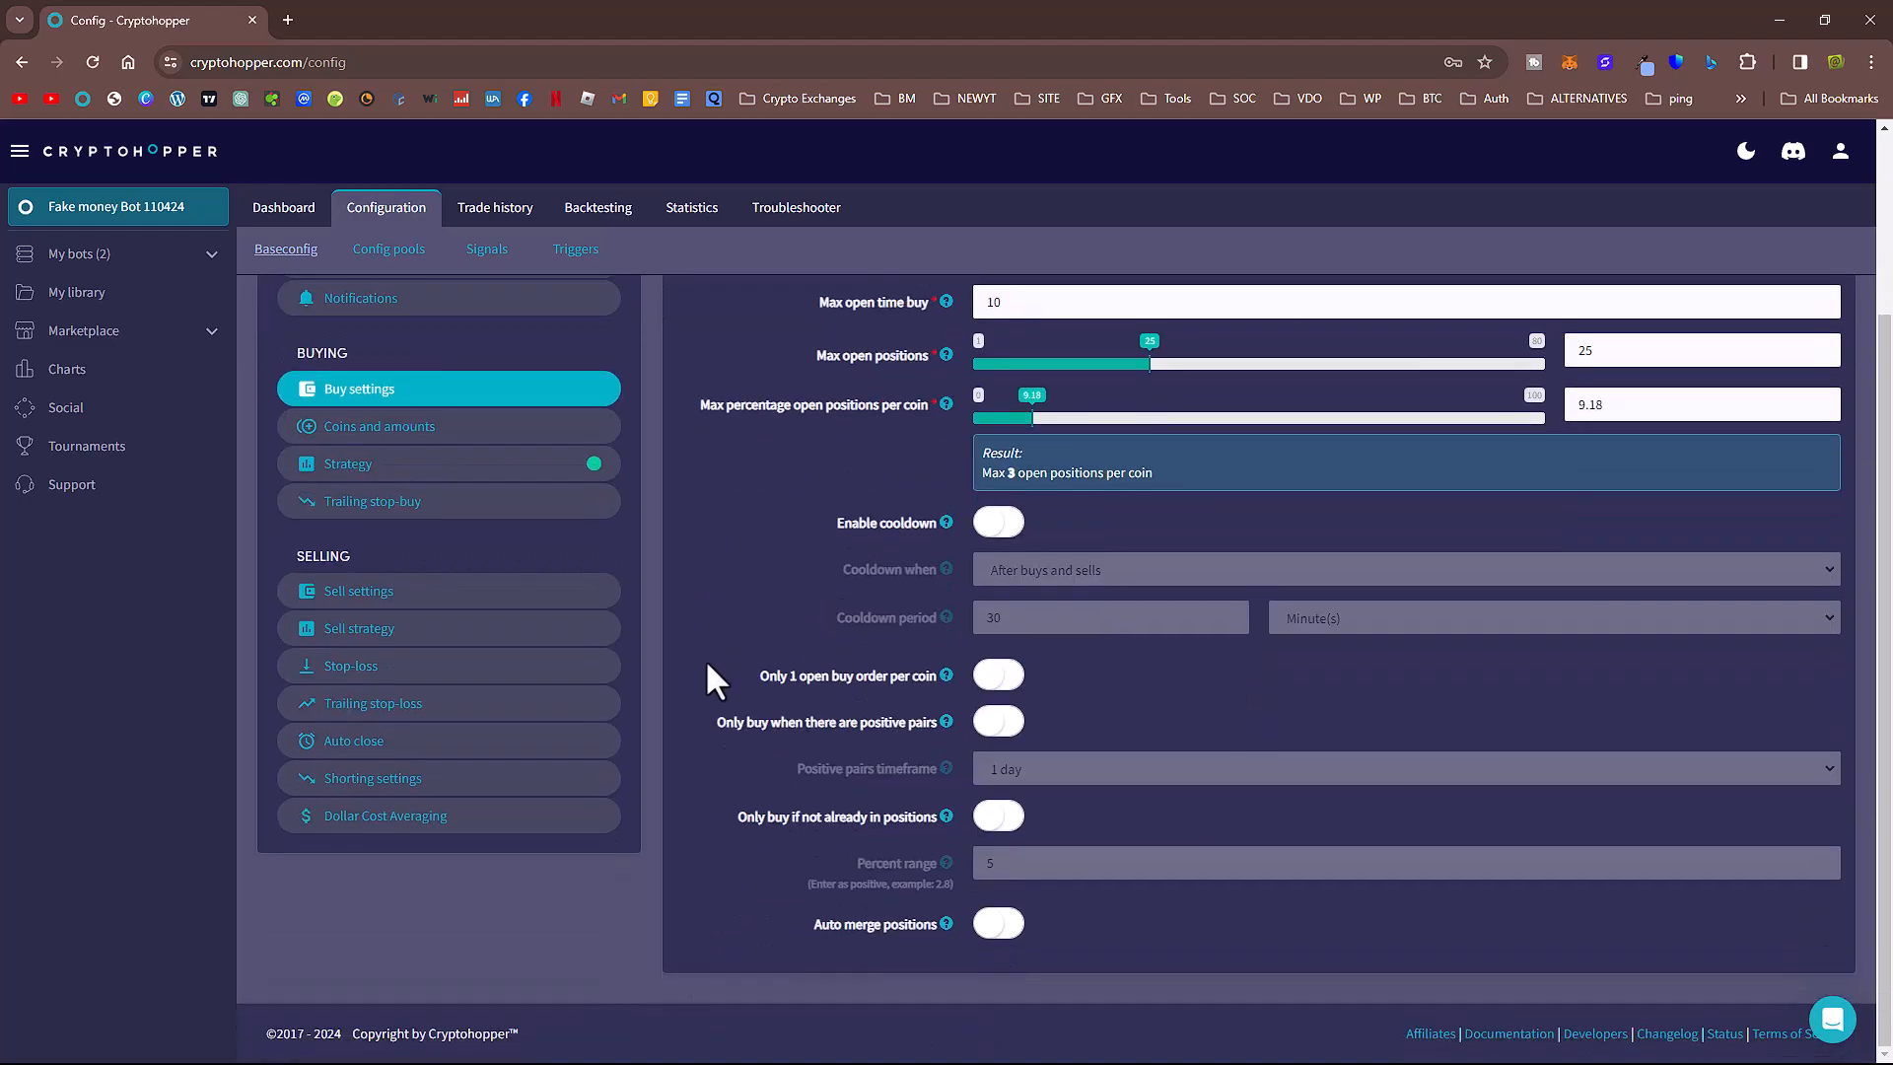
pyautogui.click(1001, 524)
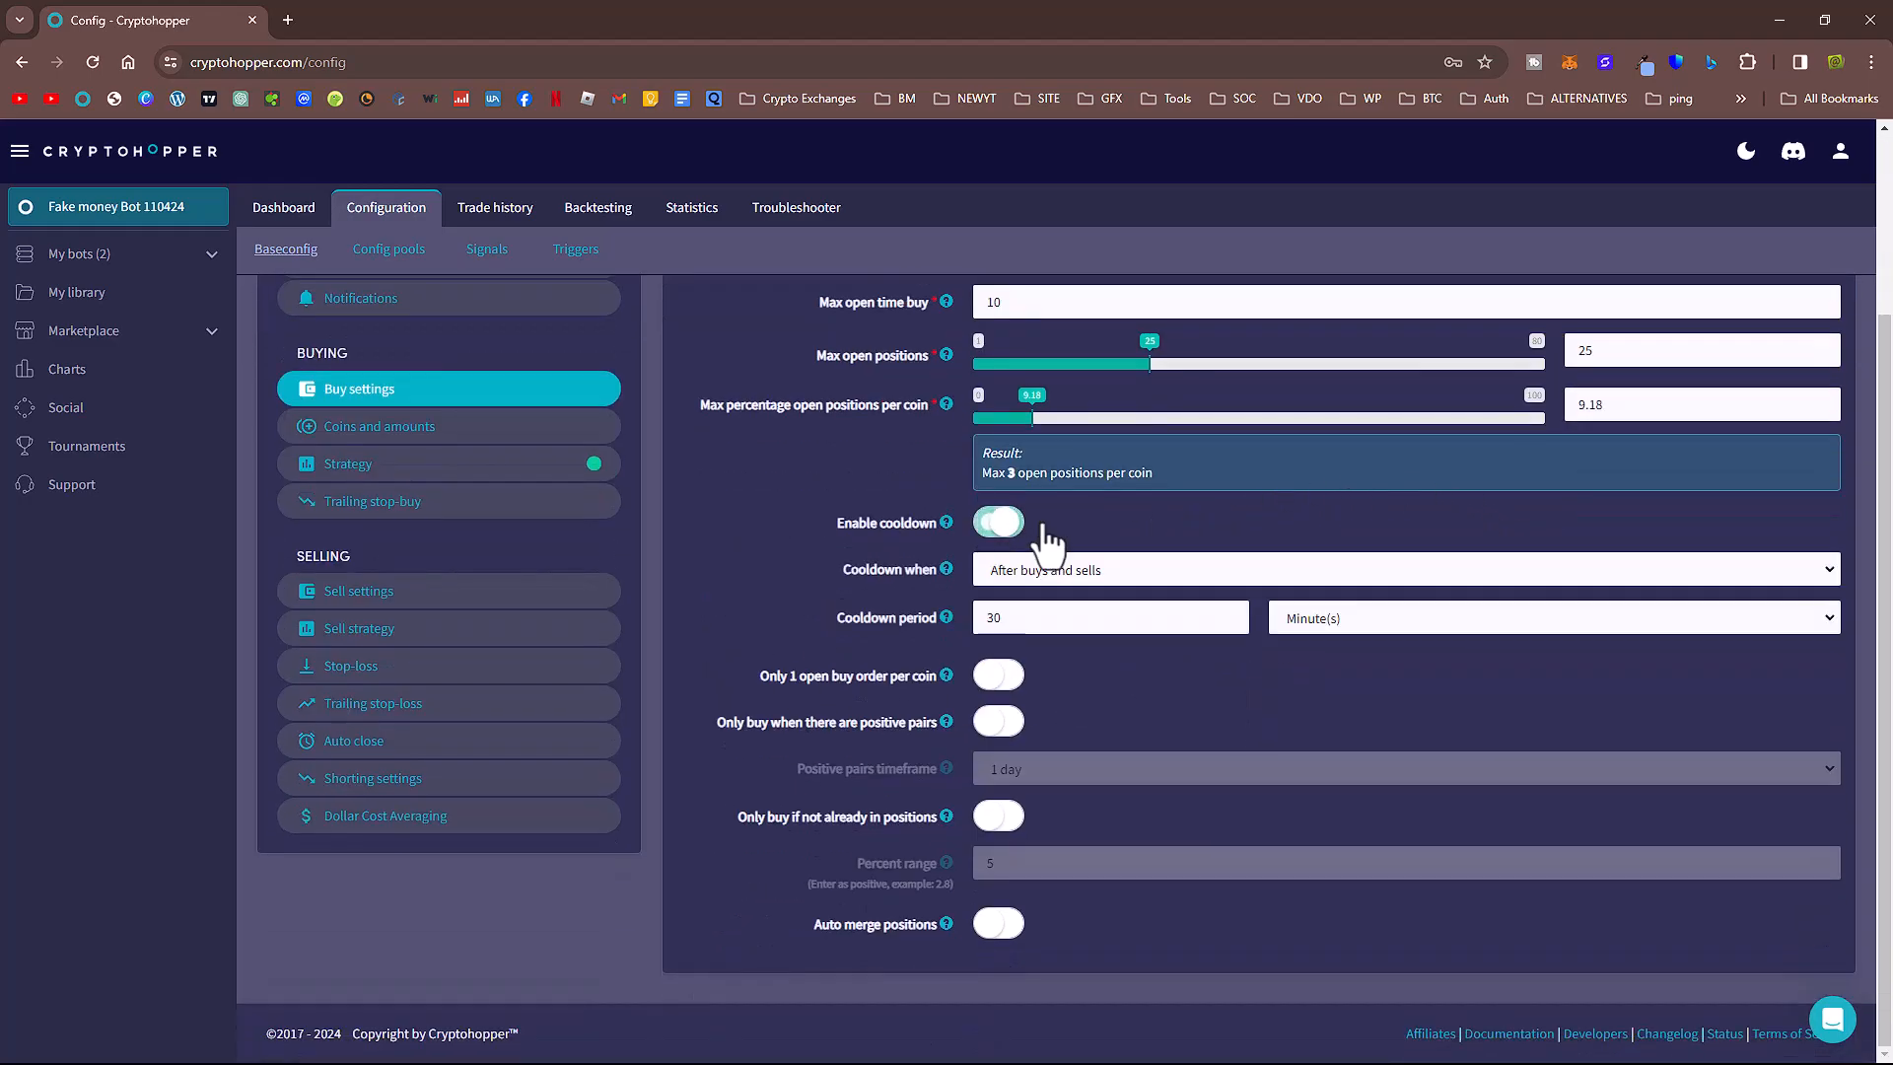
pyautogui.click(1068, 569)
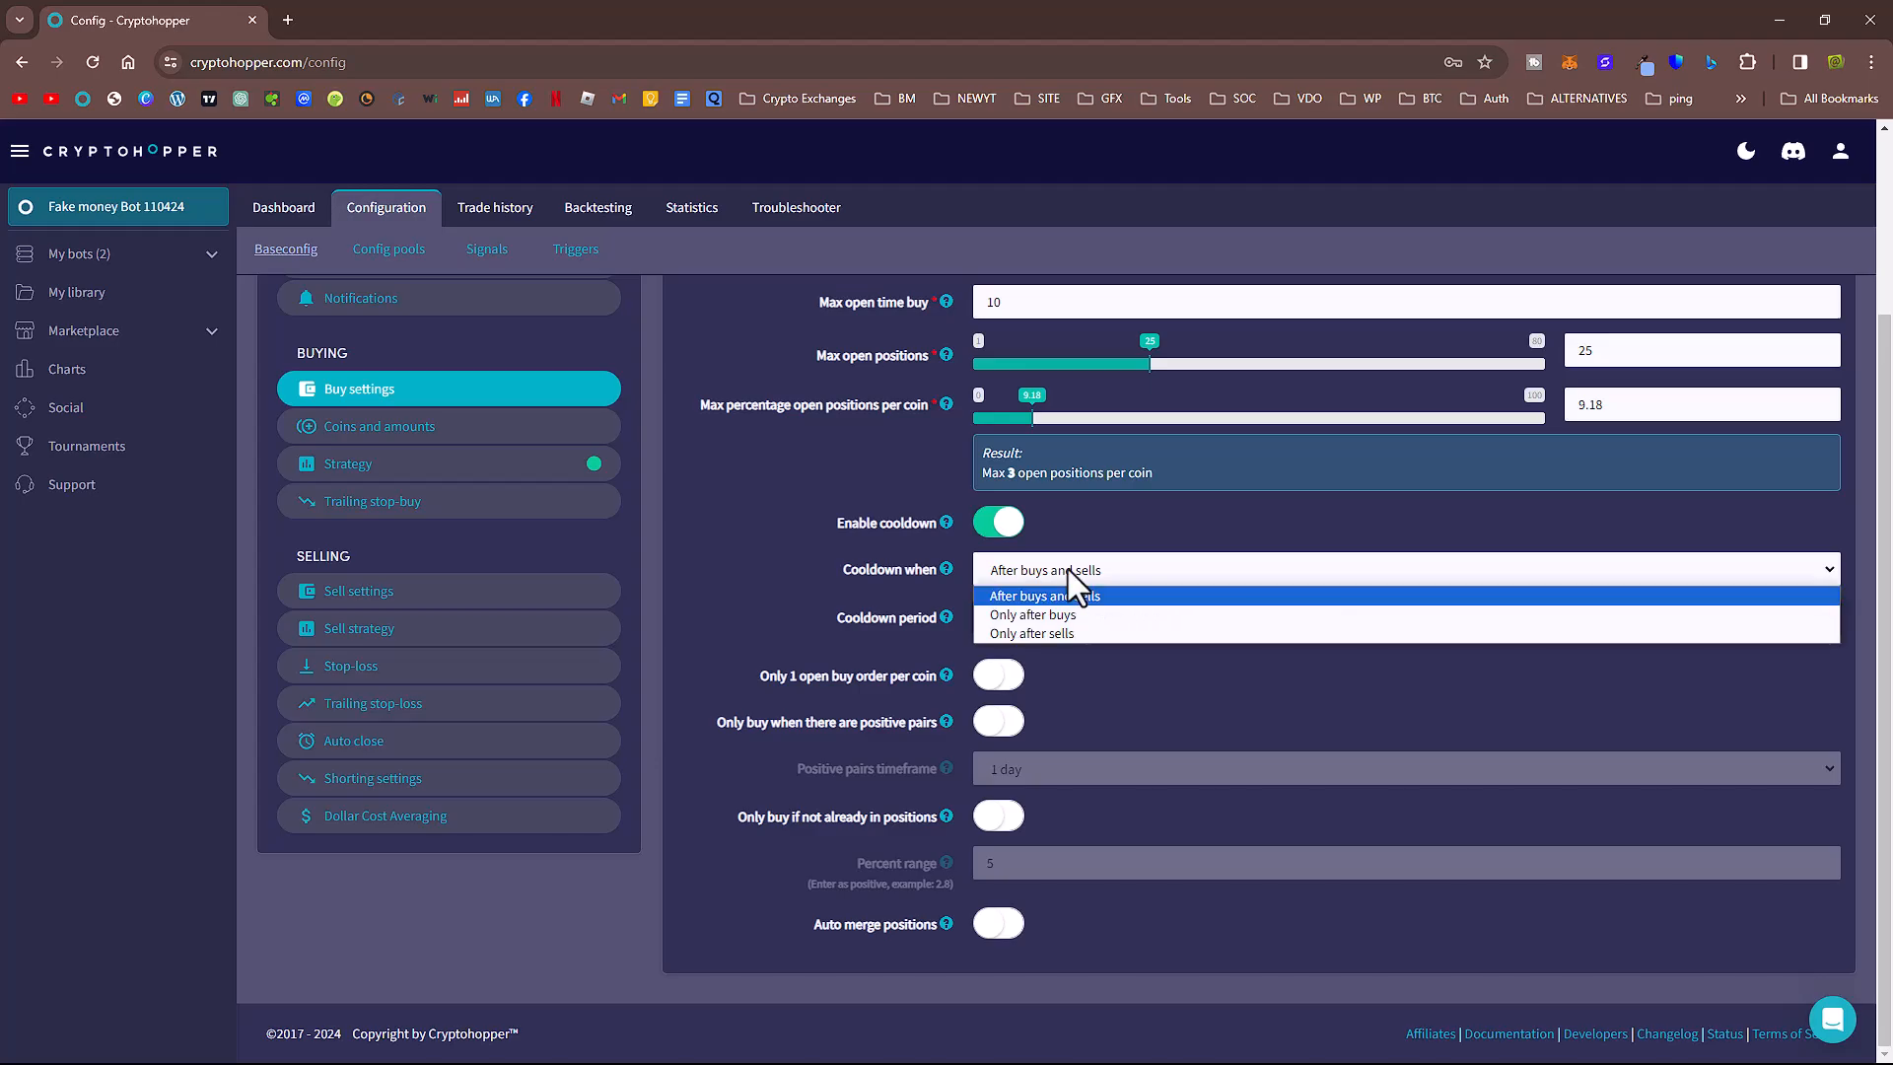
pyautogui.click(1055, 635)
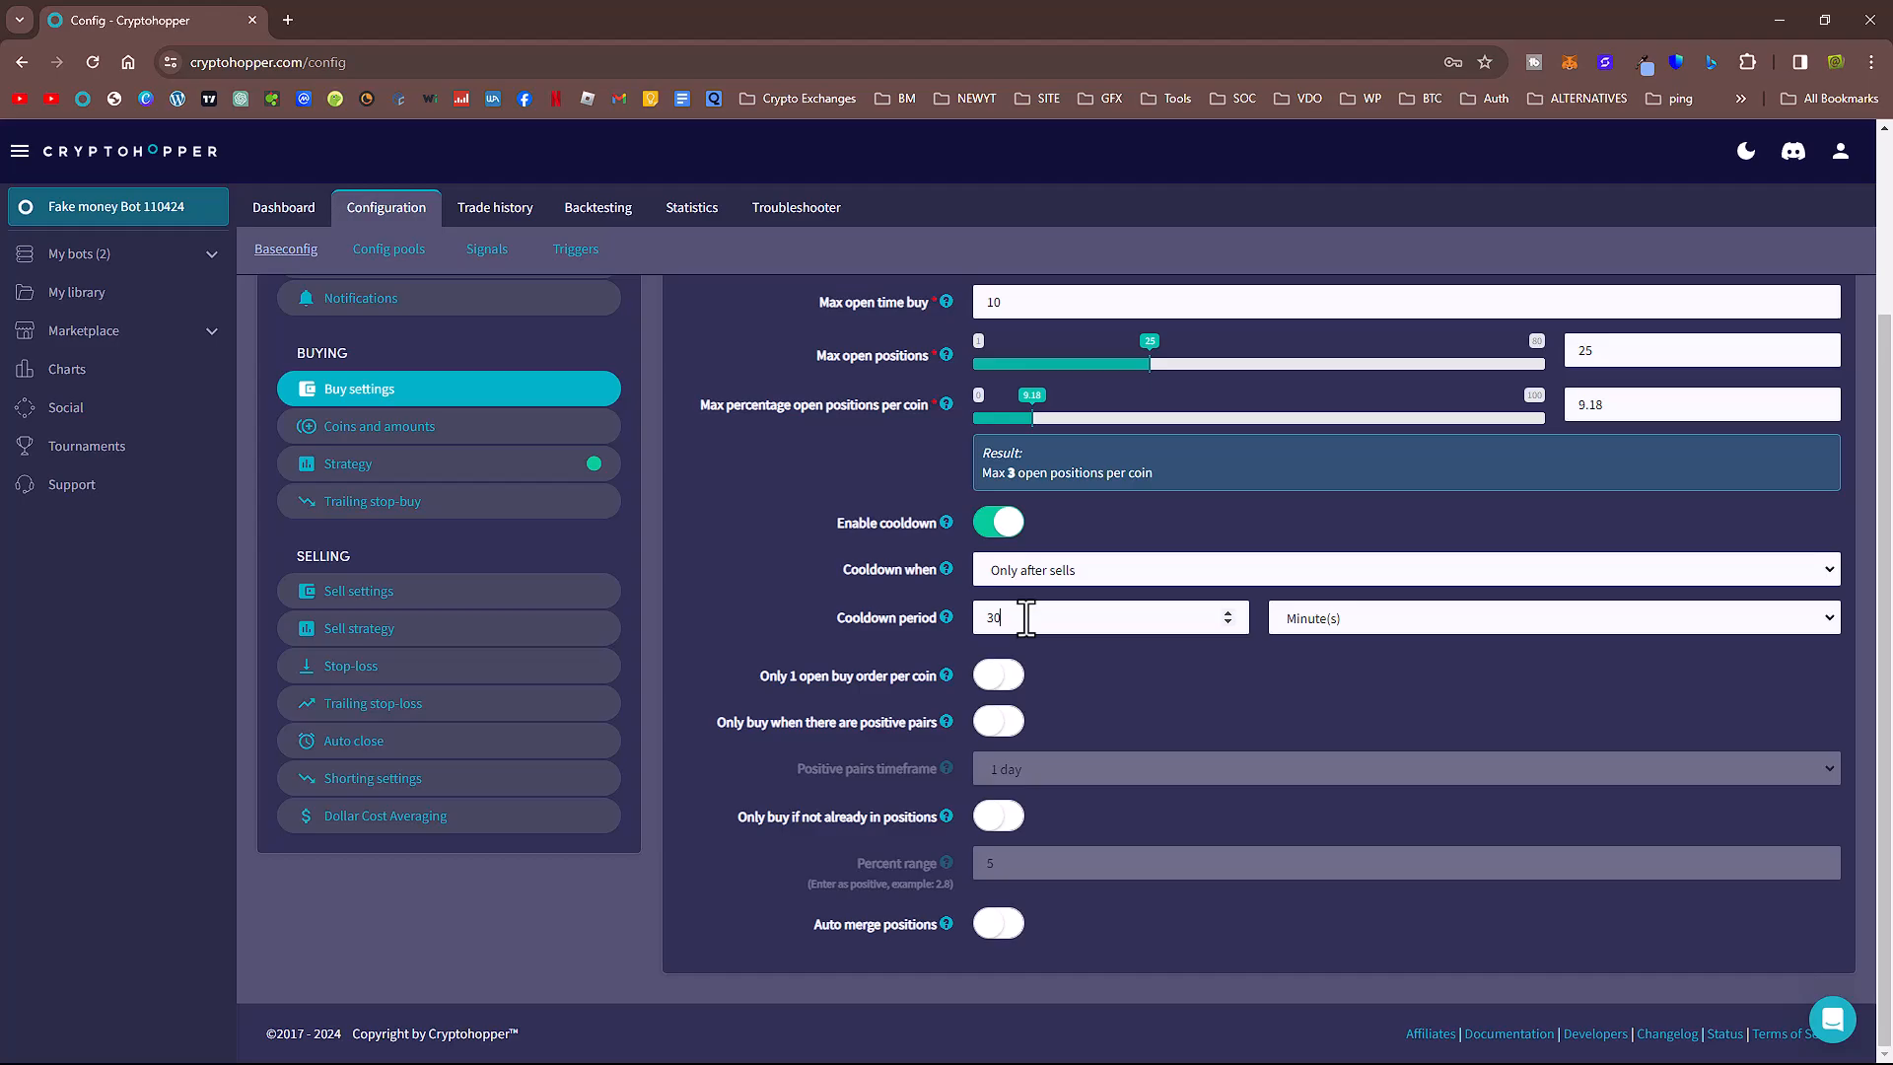
pyautogui.click(997, 676)
pyautogui.scroll(3, 1272, 863)
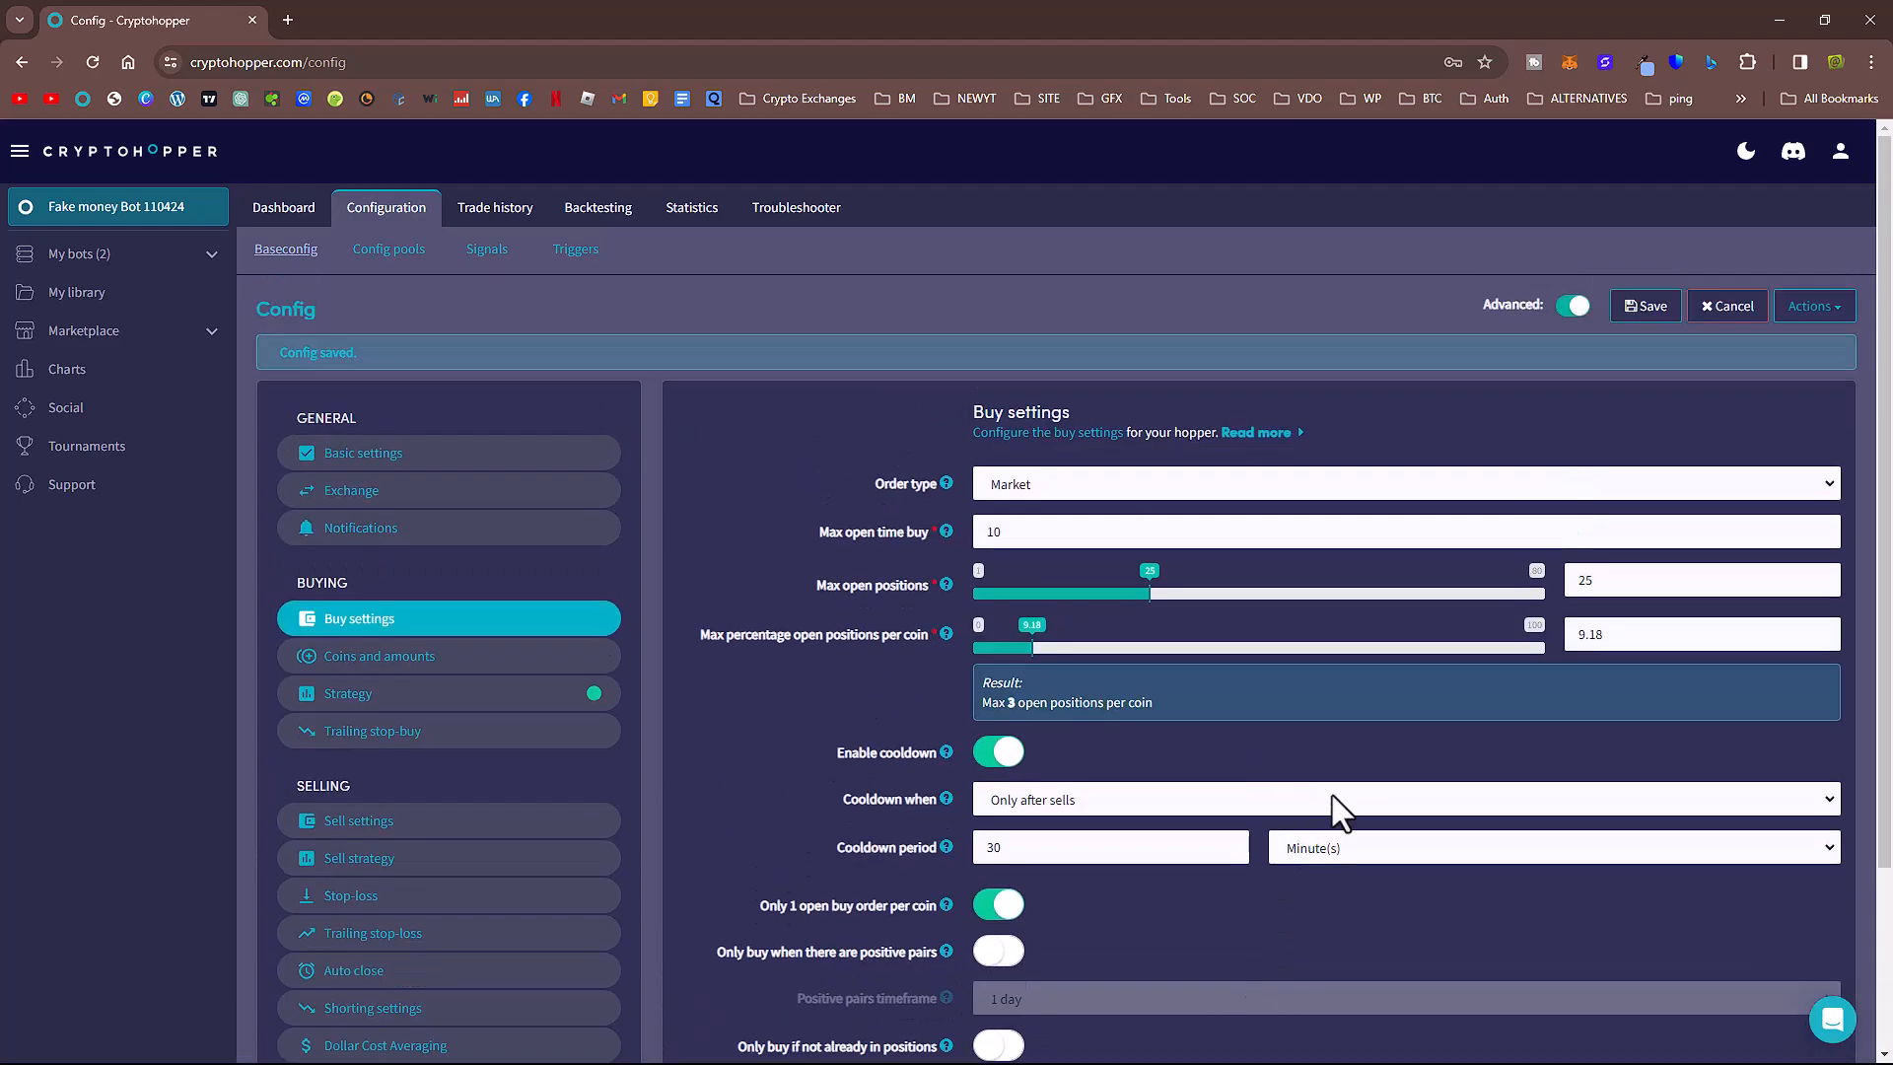
pyautogui.click(1646, 305)
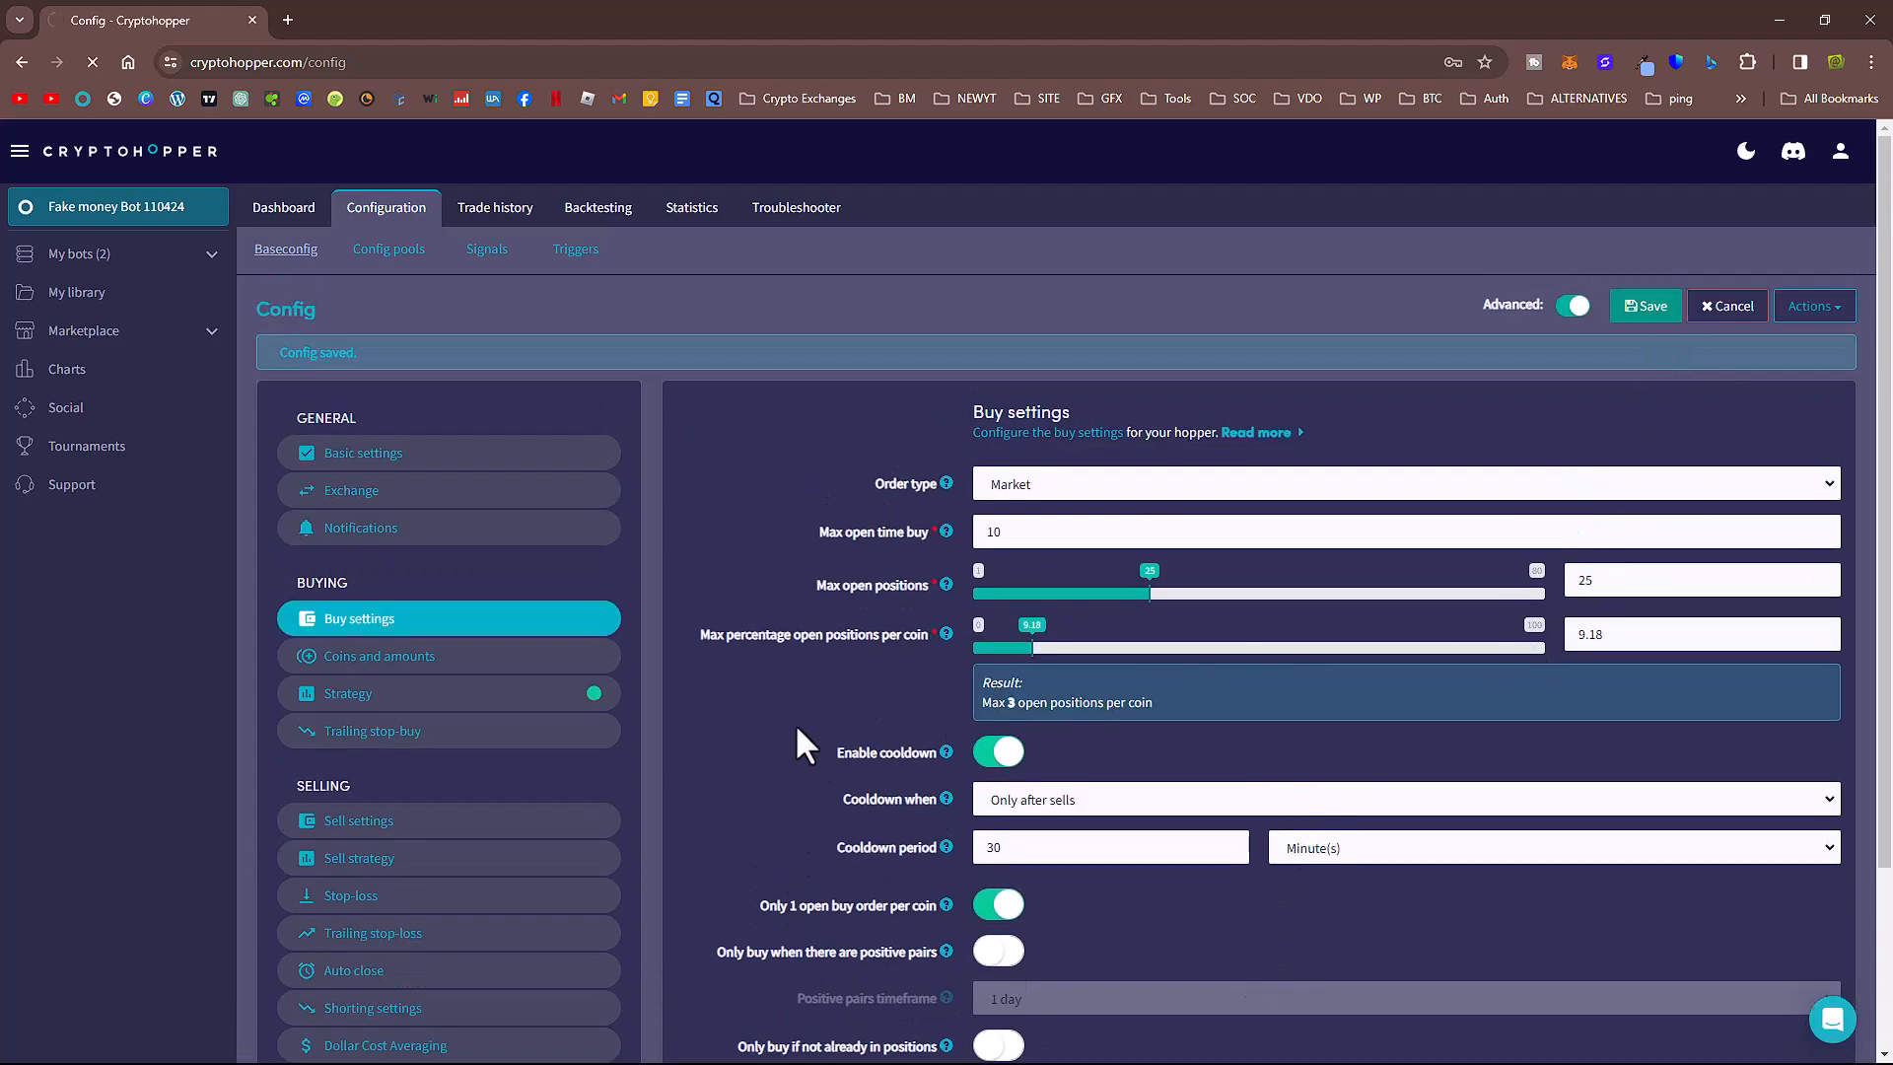
# - Try the "Only buy if not already in positions" option with a percent range of 2, disable it again and save
pyautogui.scroll(-3, 795, 723)
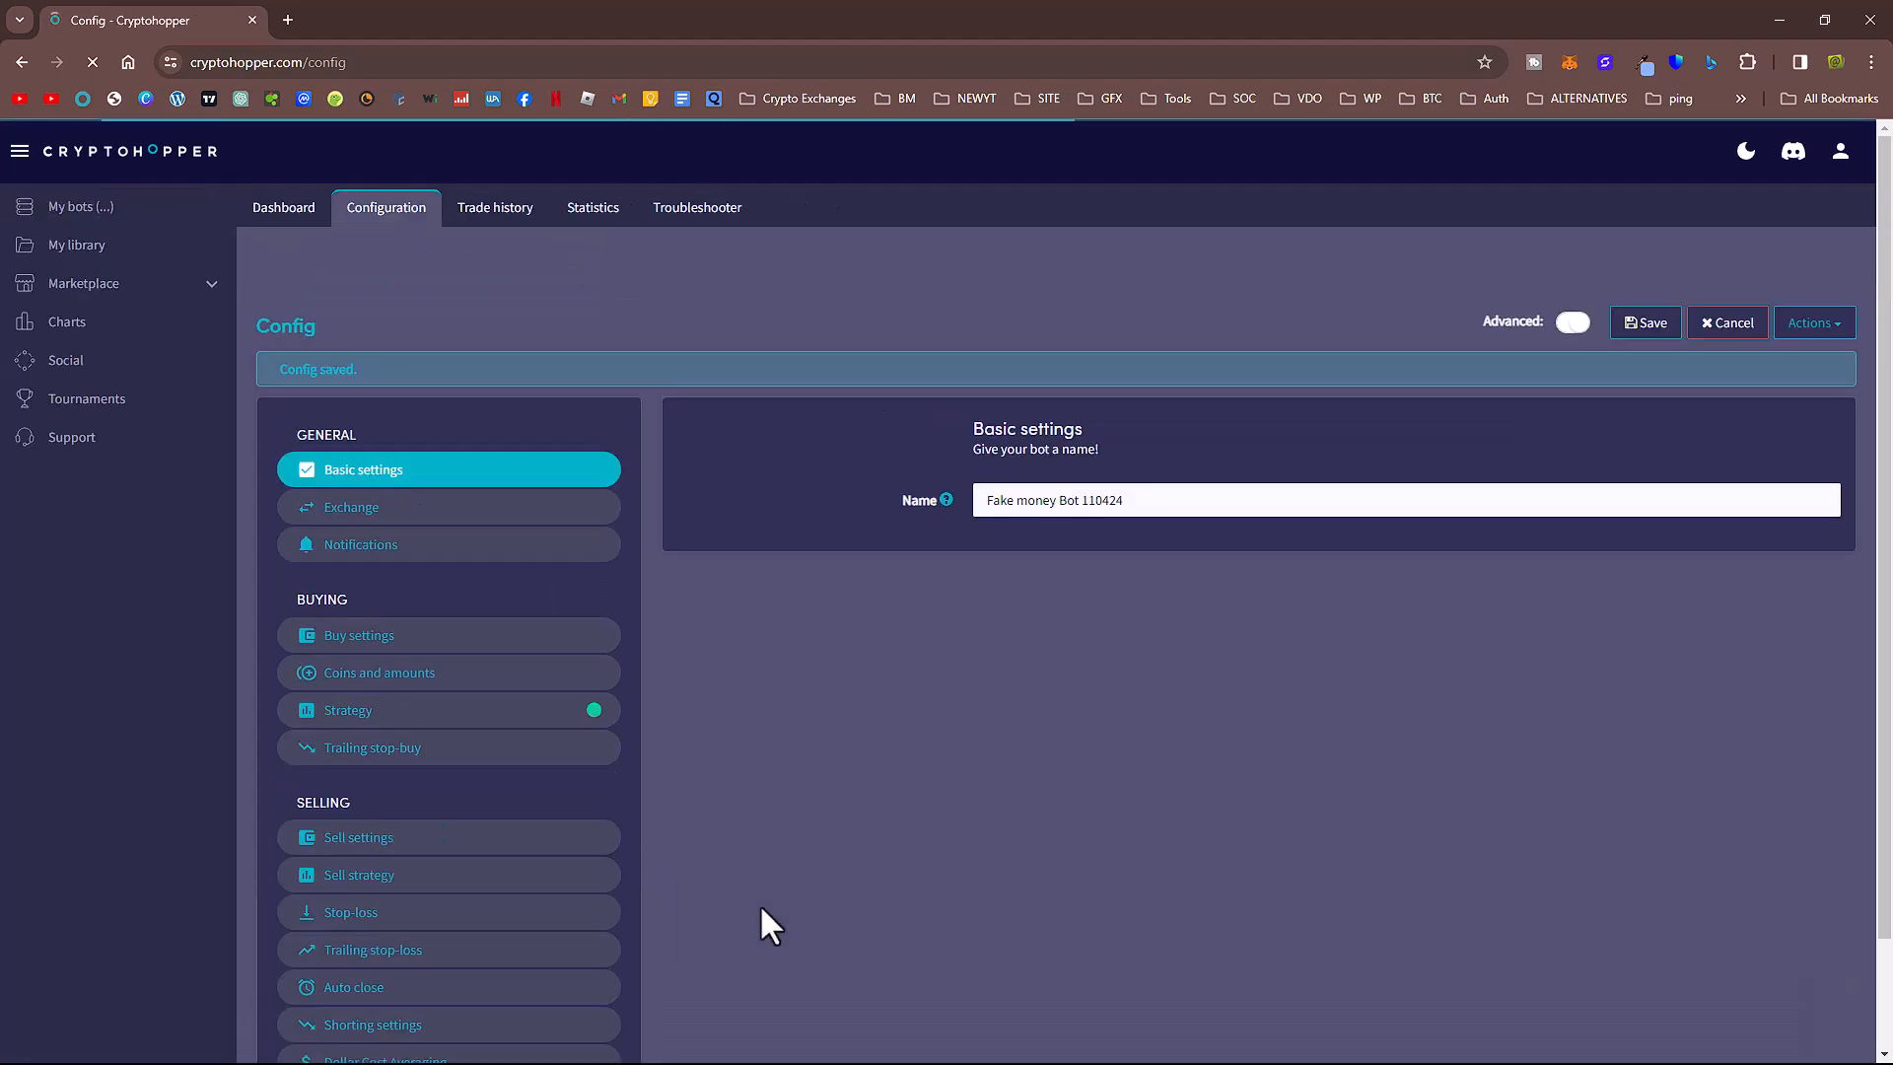
pyautogui.scroll(-3, 762, 909)
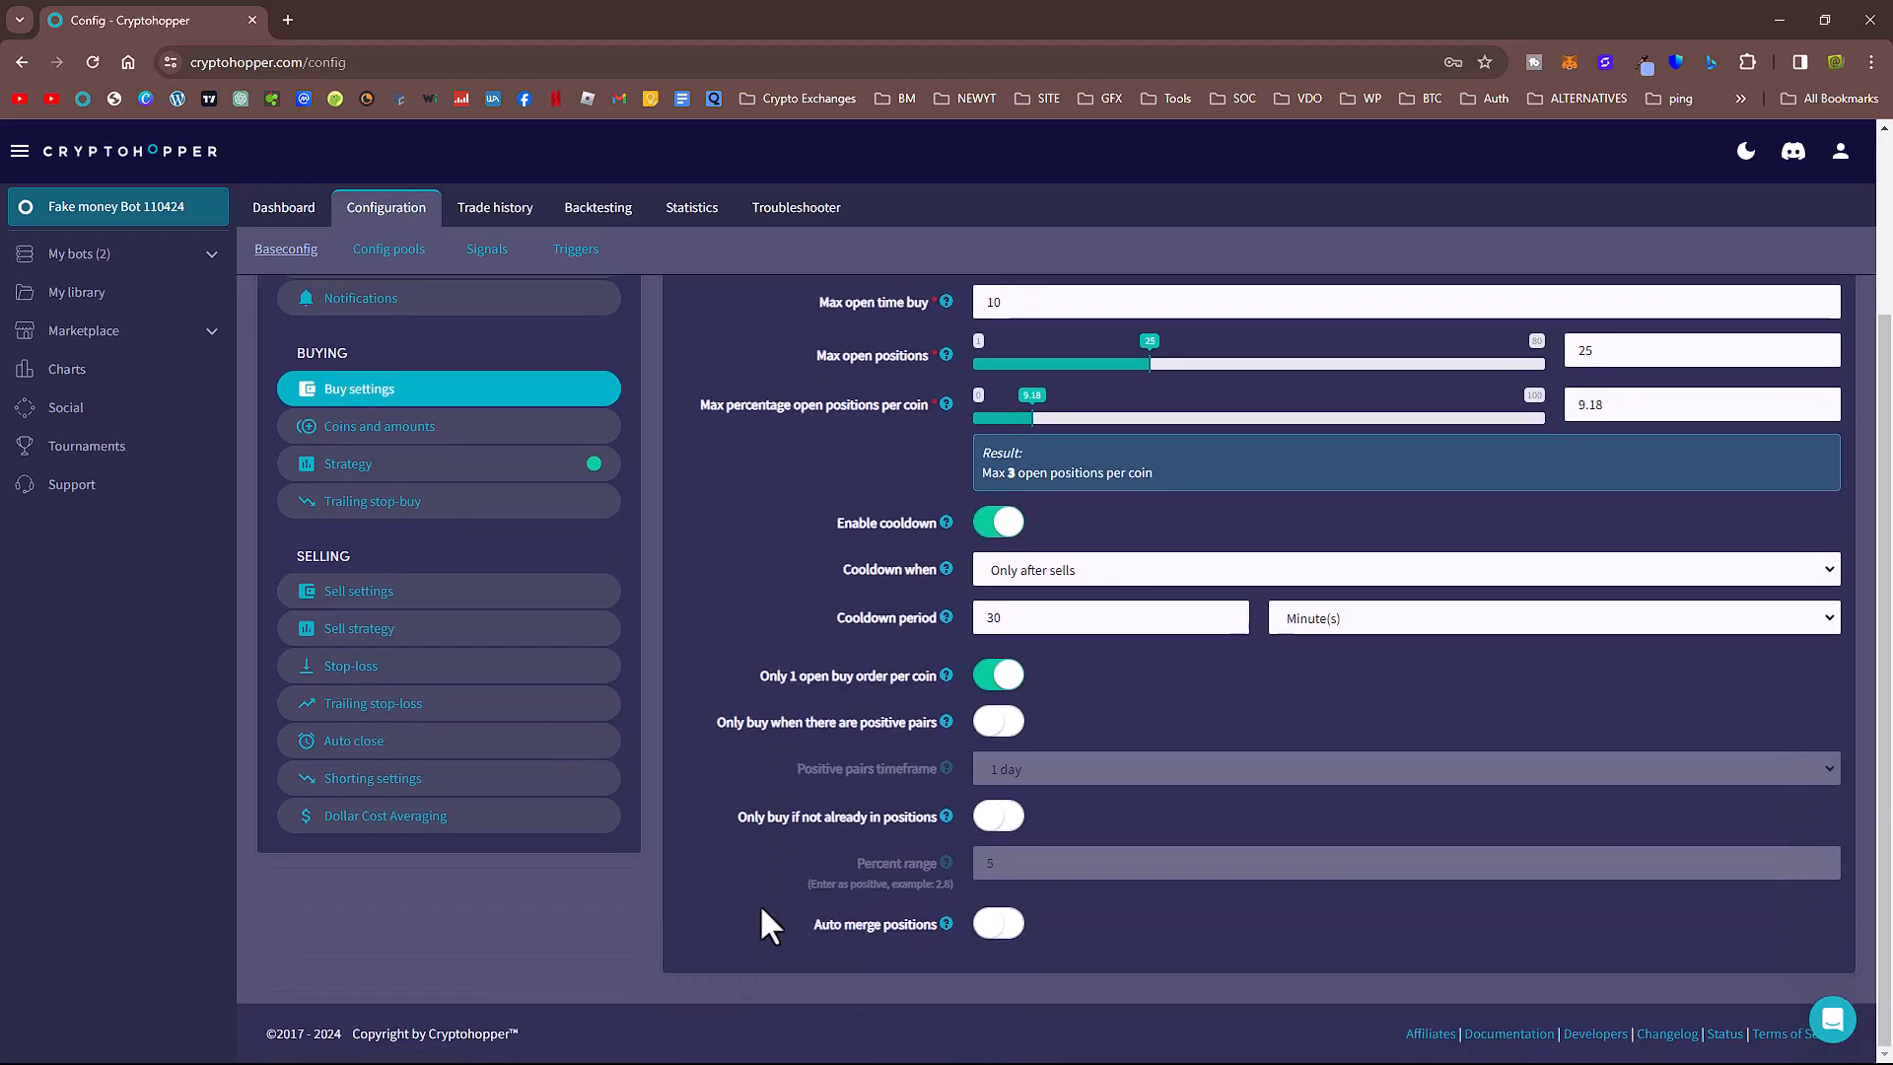
pyautogui.click(1003, 825)
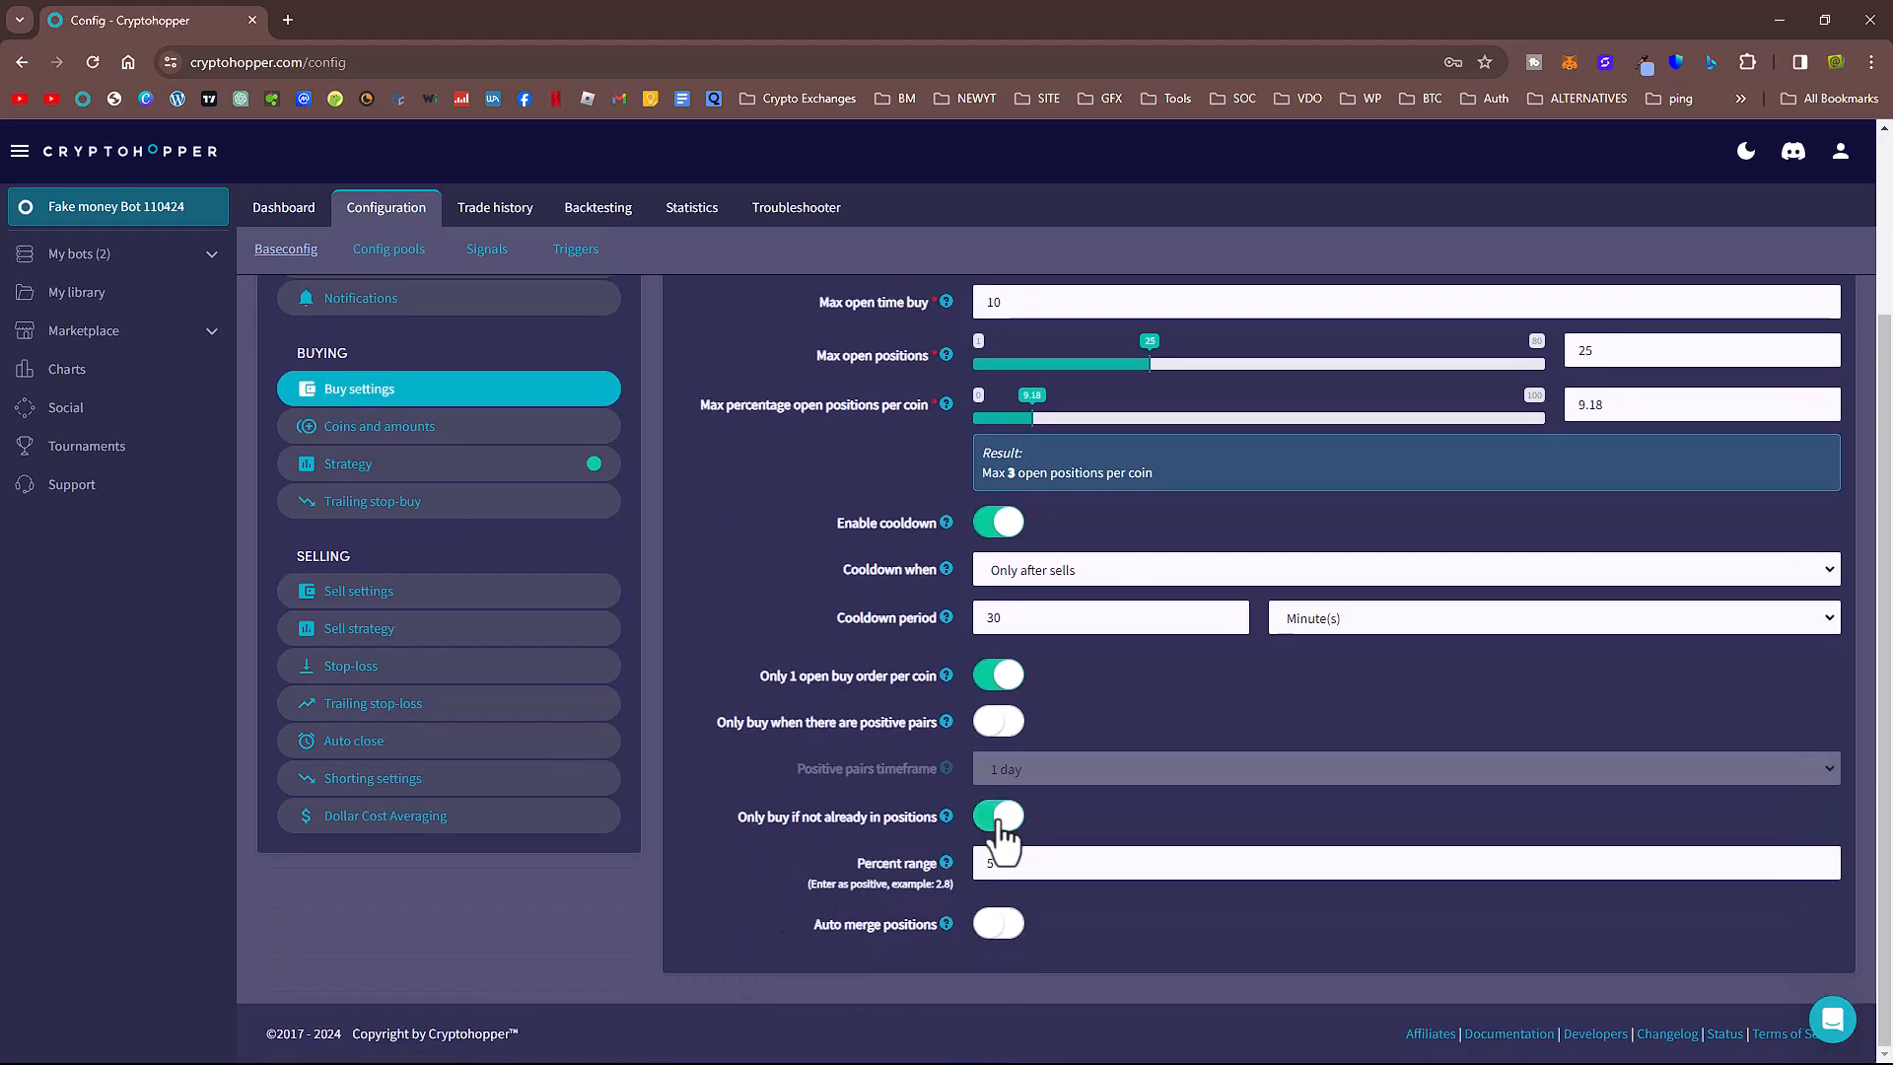
pyautogui.moveTo(1004, 862); pyautogui.dragTo(982, 866)
pyautogui.write('2')
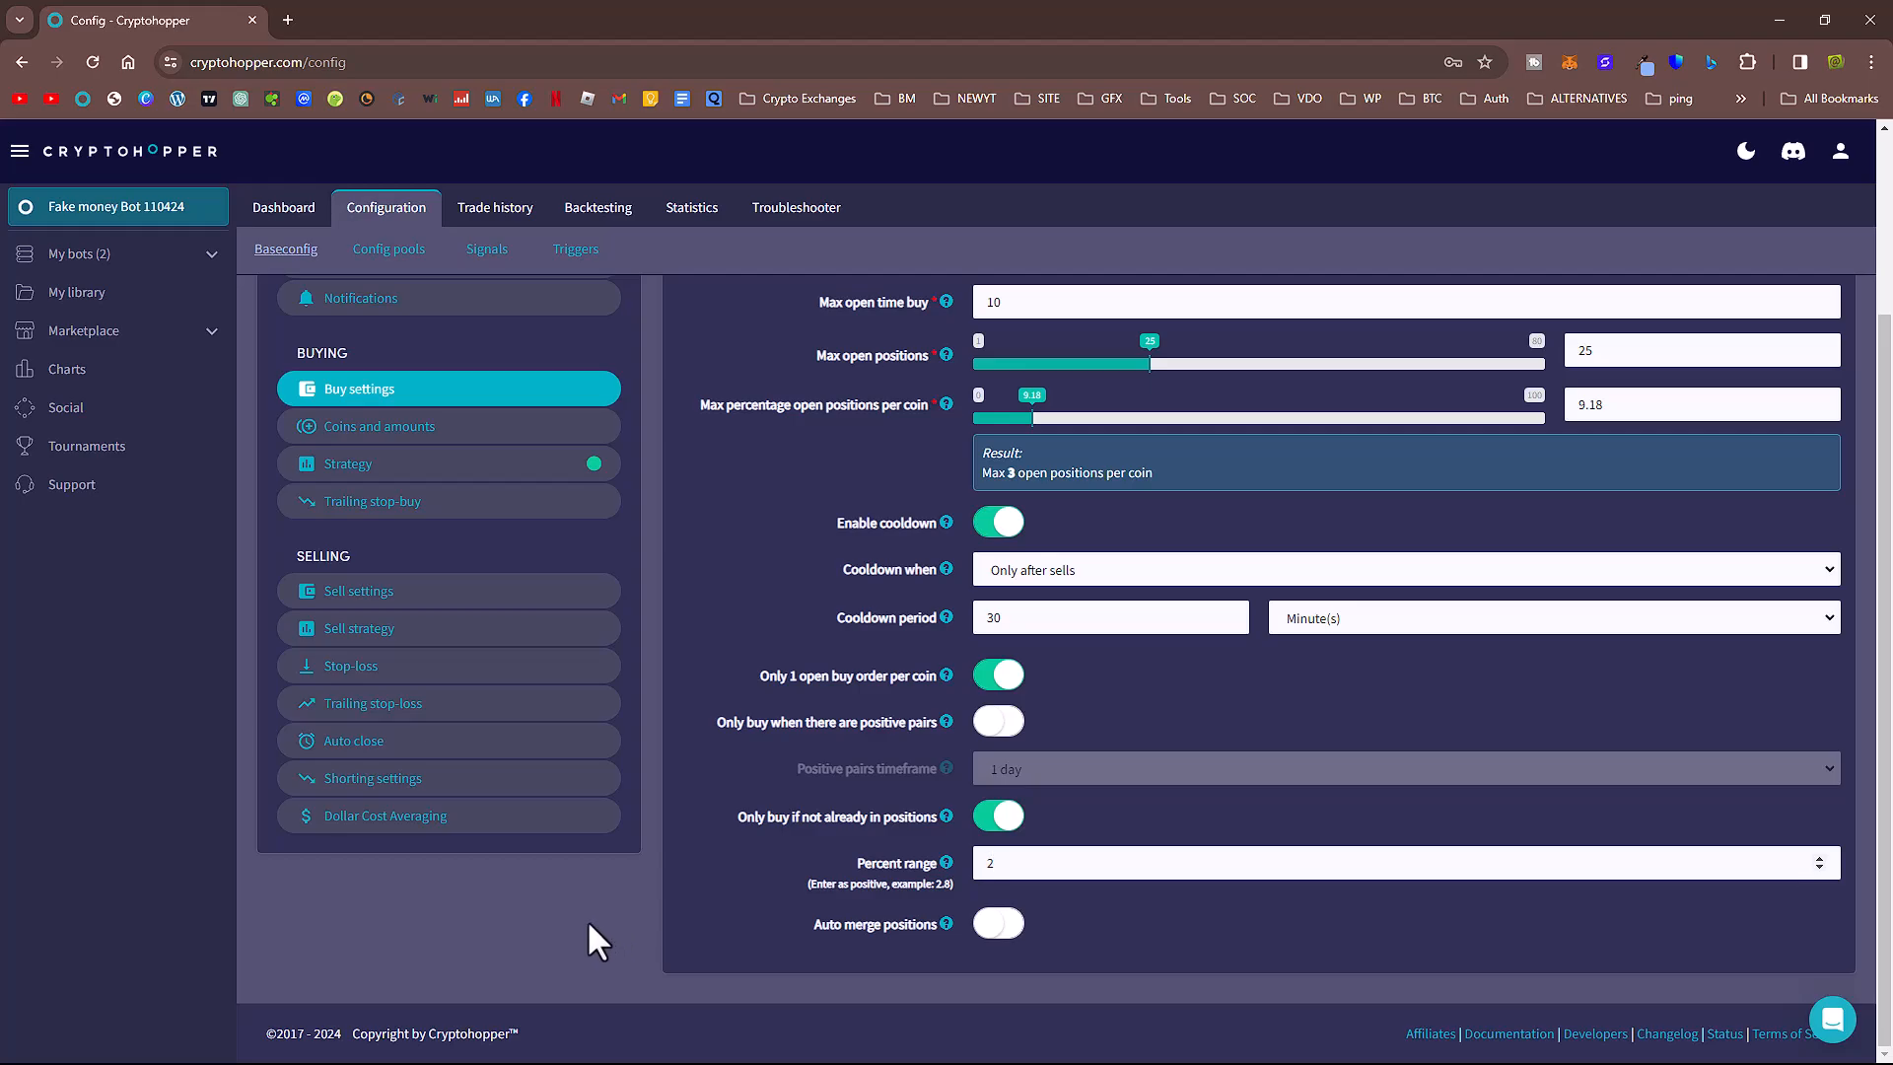
pyautogui.click(1002, 818)
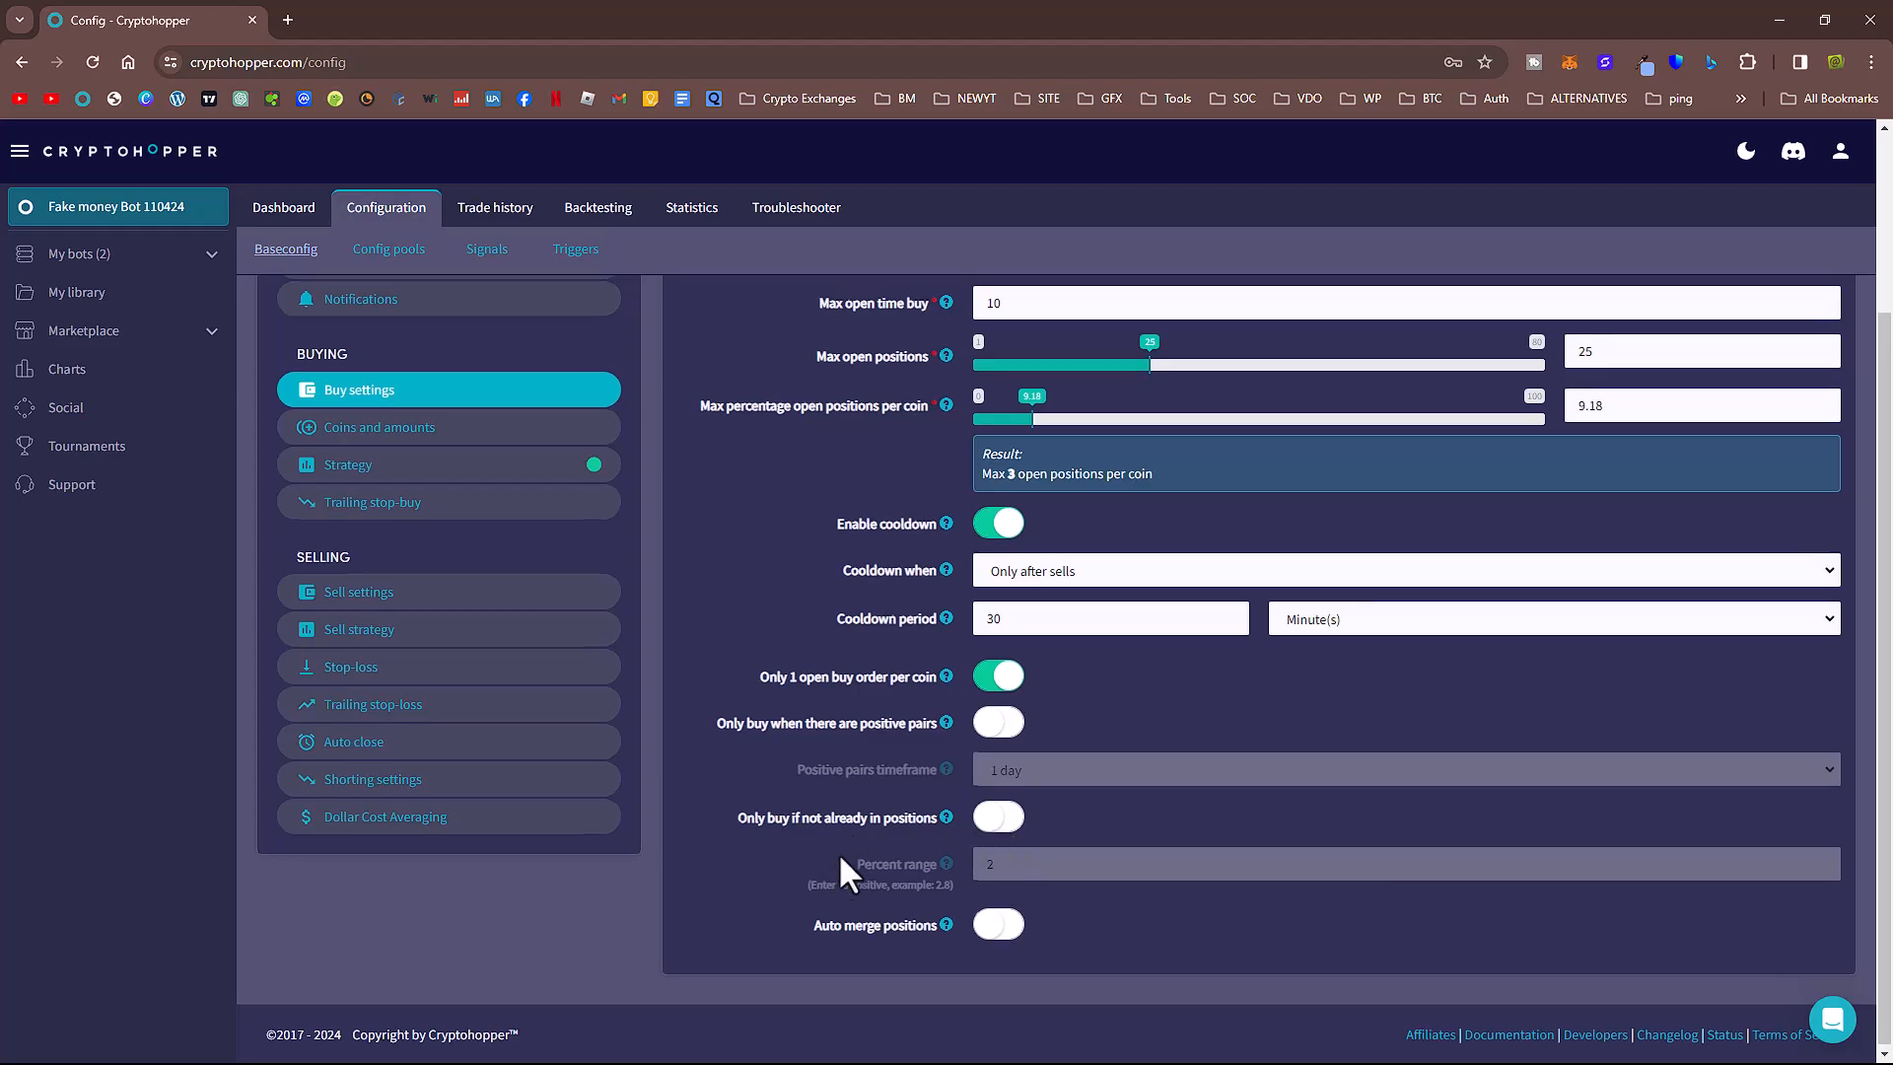
pyautogui.scroll(3, 836, 855)
pyautogui.click(1638, 307)
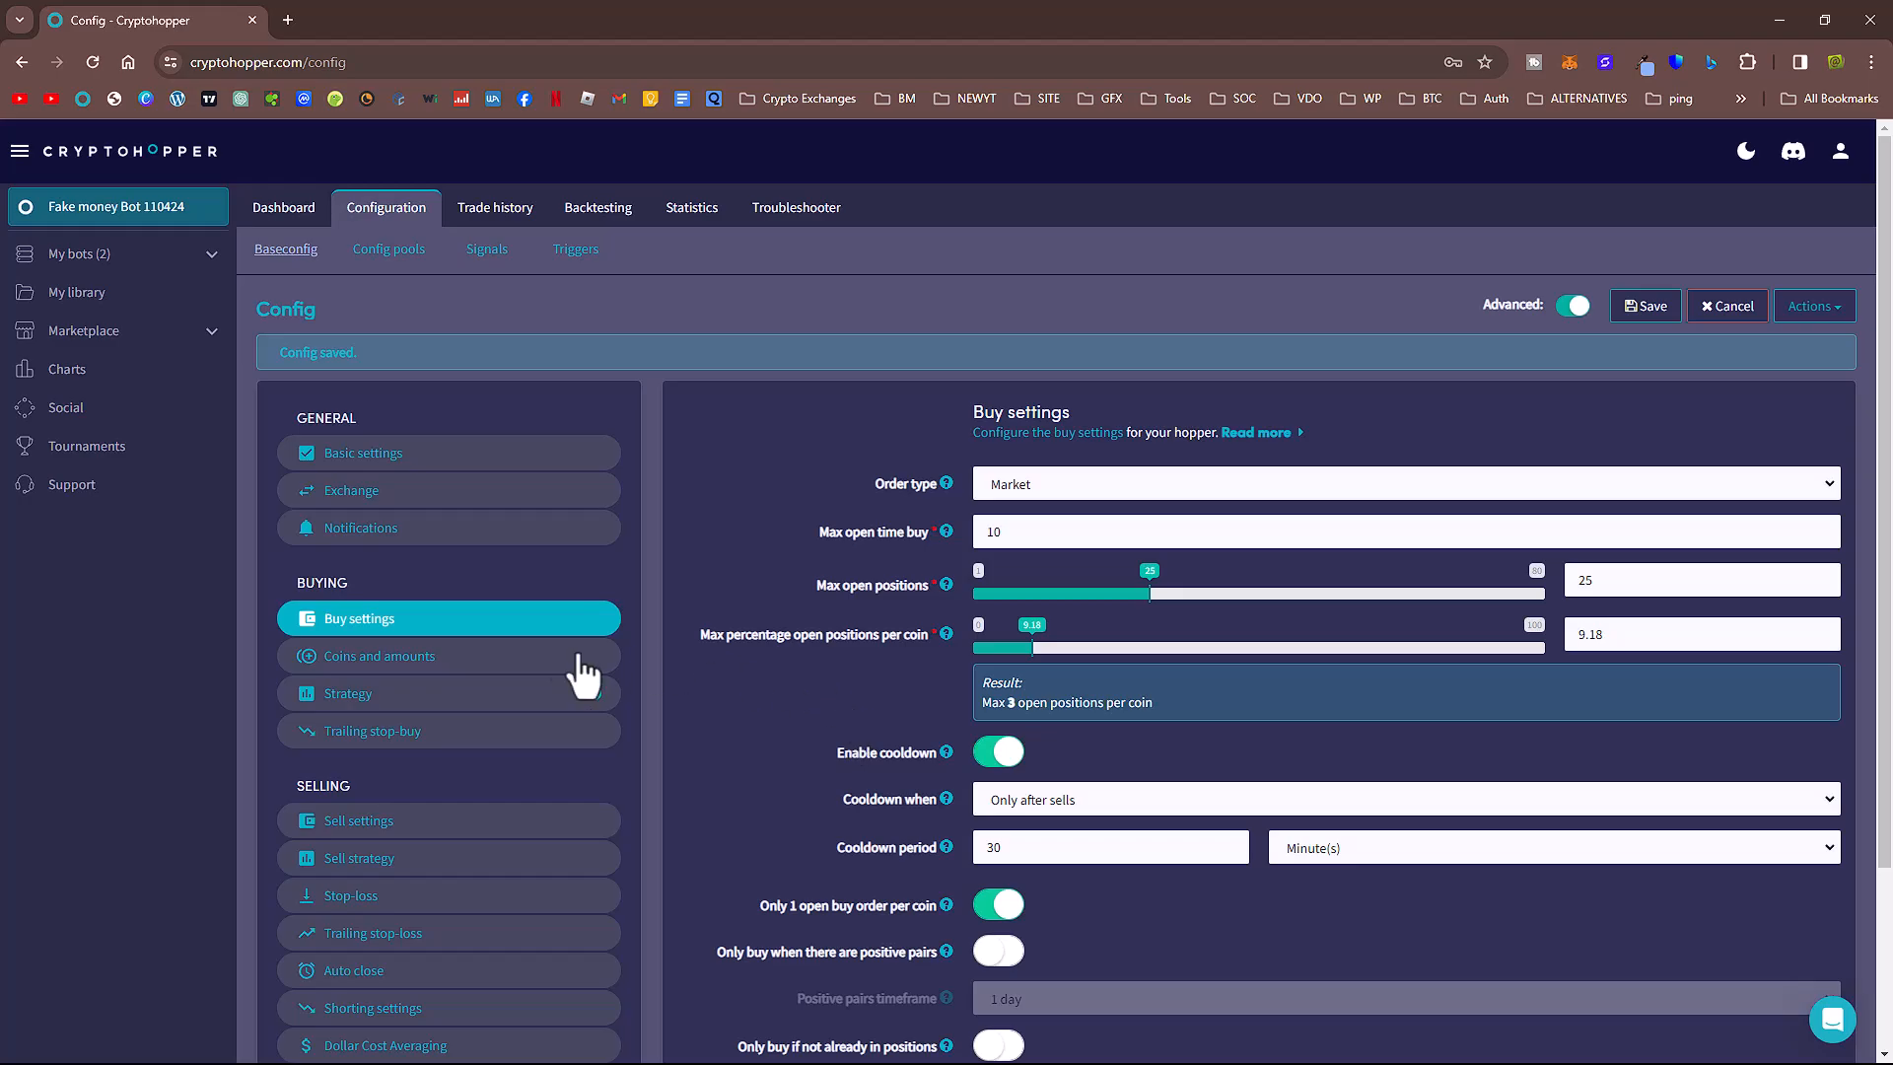
# - Open the coins and amounts settings and add Bitcoin, Ethereum, BNB, Litecoin and EOS to the allowed coins
pyautogui.click(449, 659)
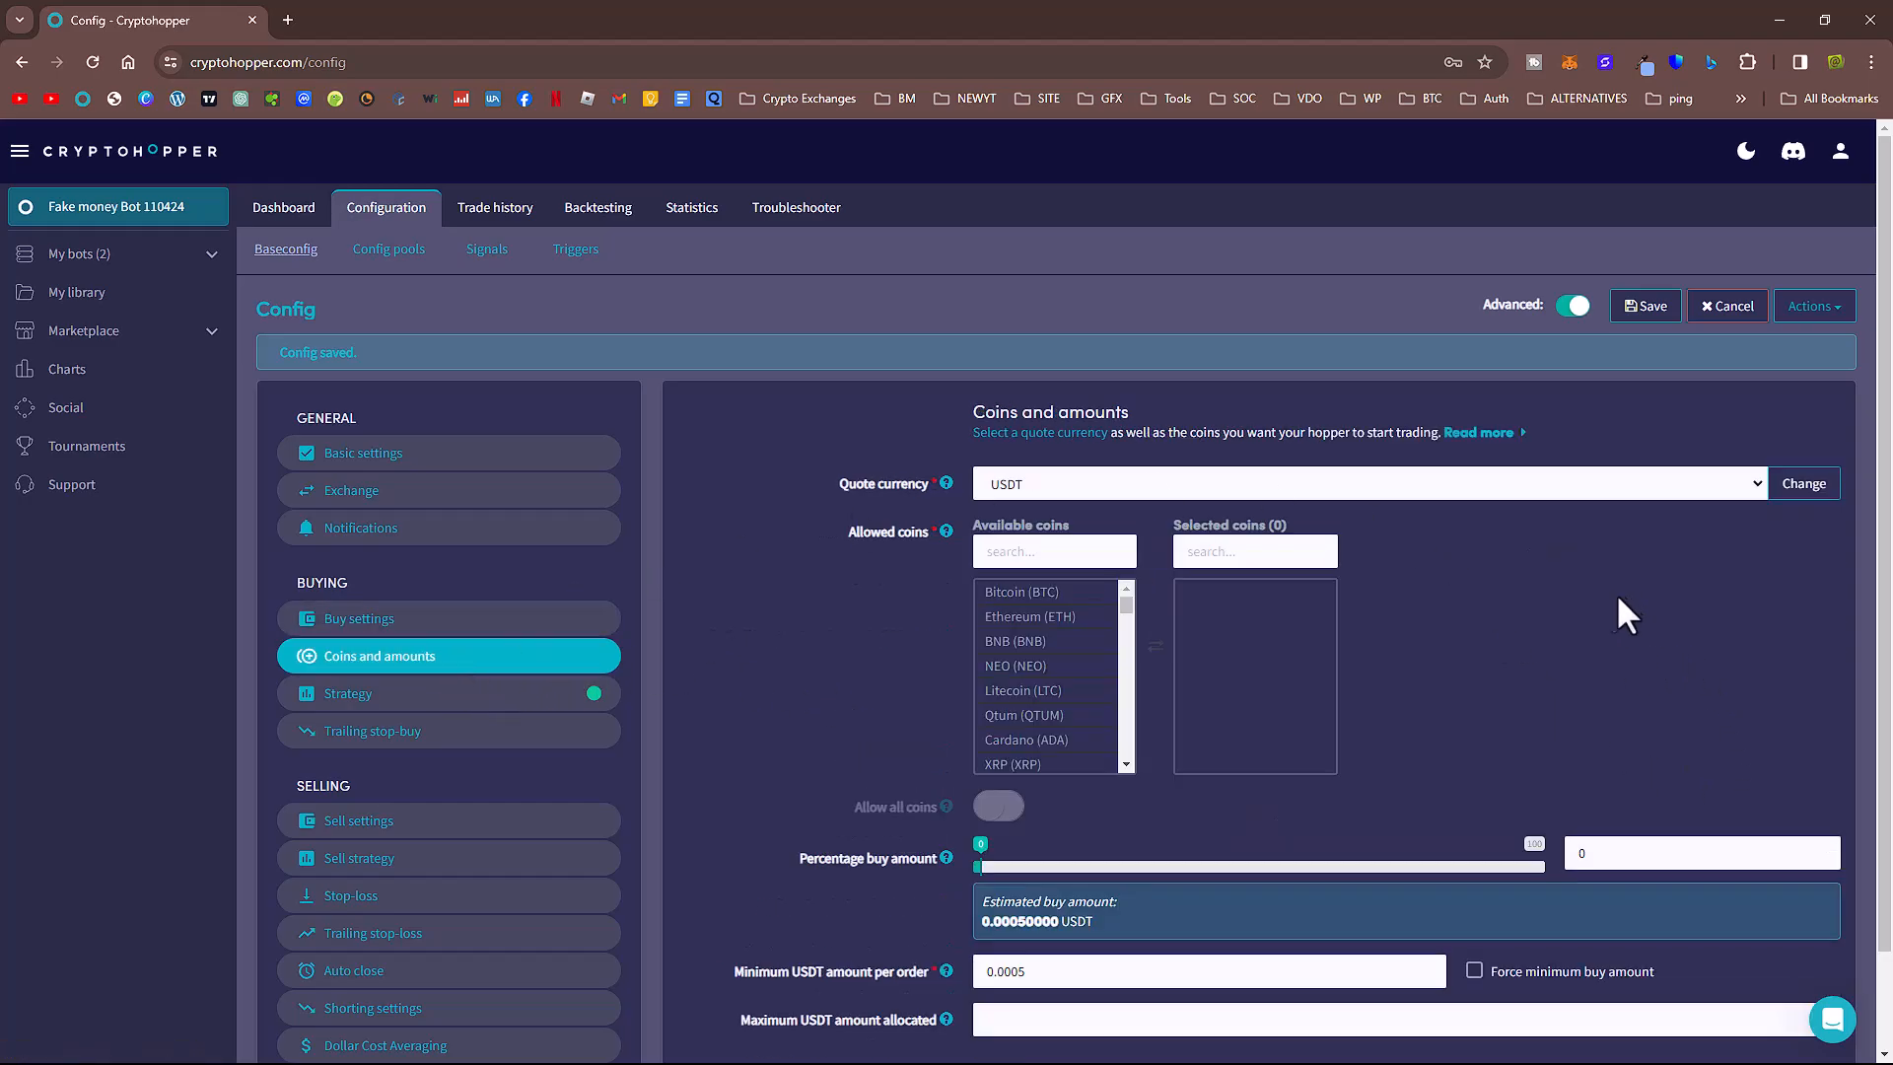
pyautogui.click(1035, 593)
pyautogui.click(1036, 593)
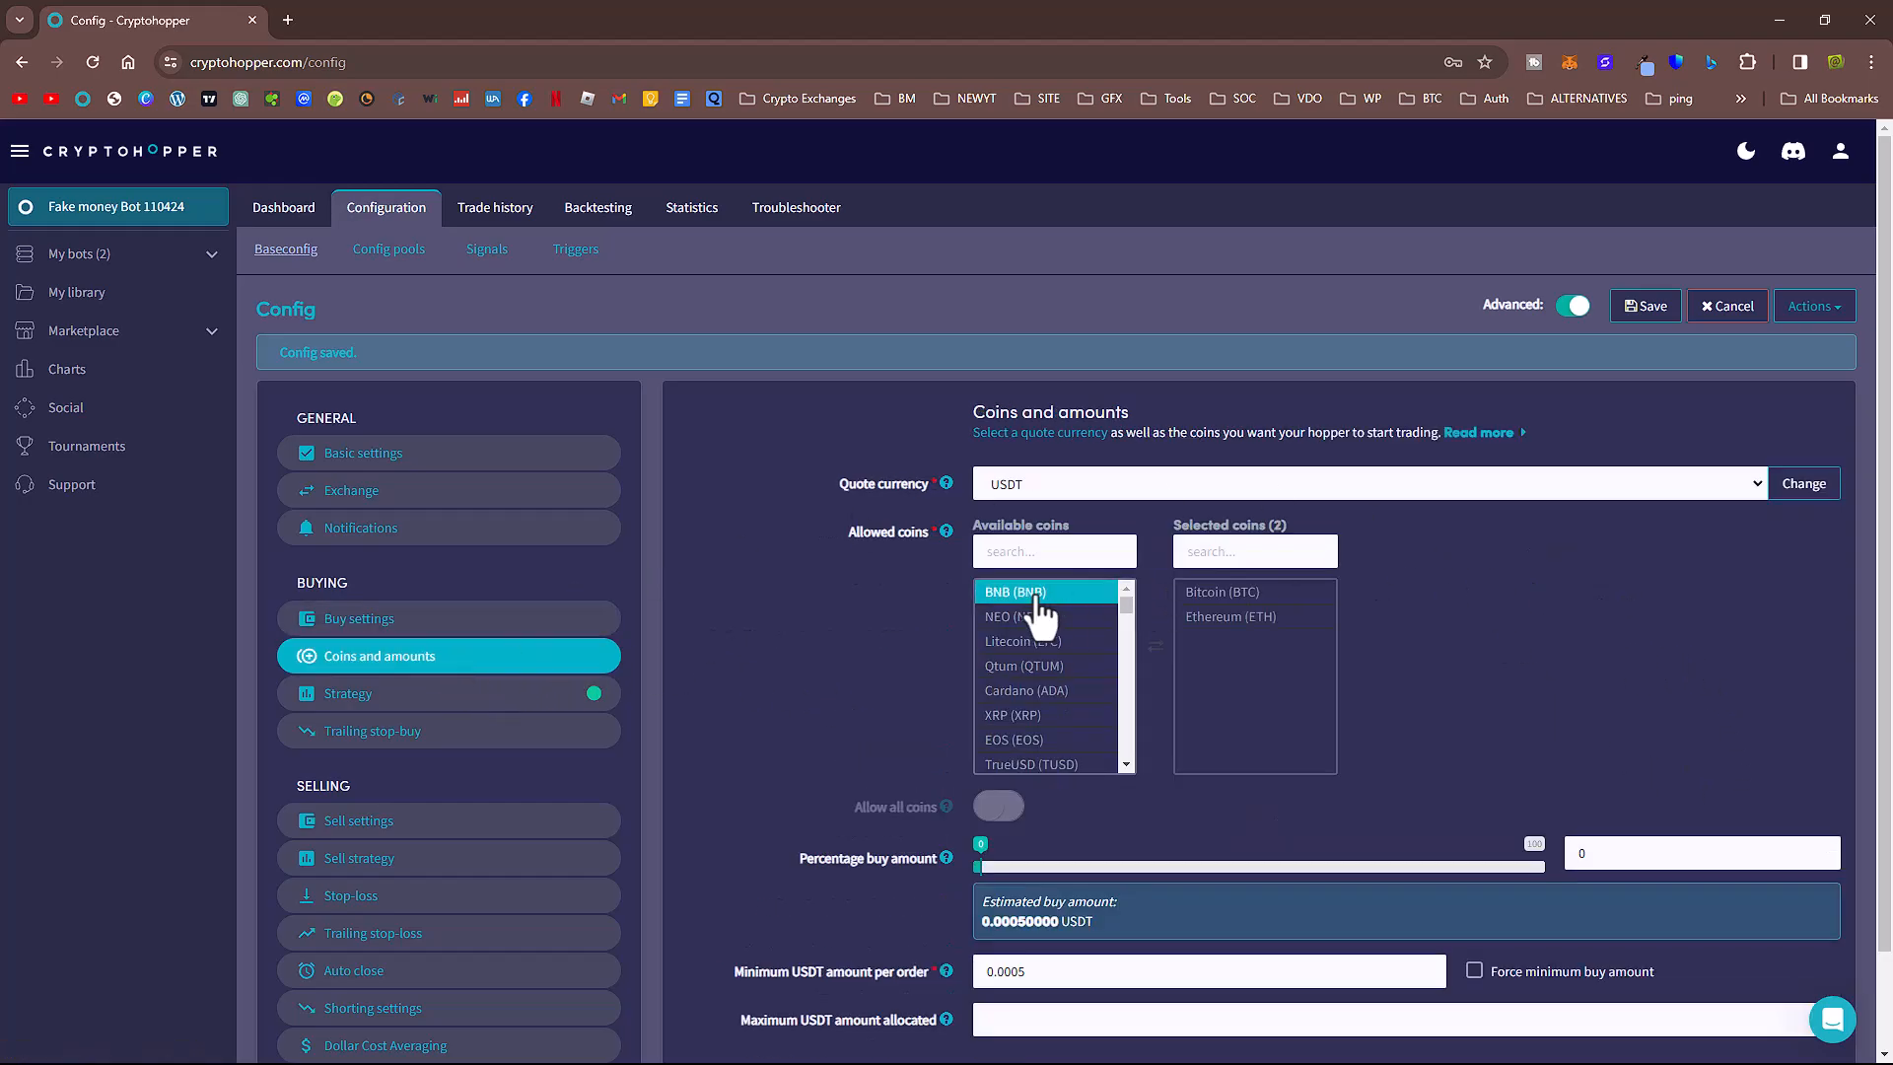
pyautogui.click(1035, 594)
pyautogui.click(1035, 620)
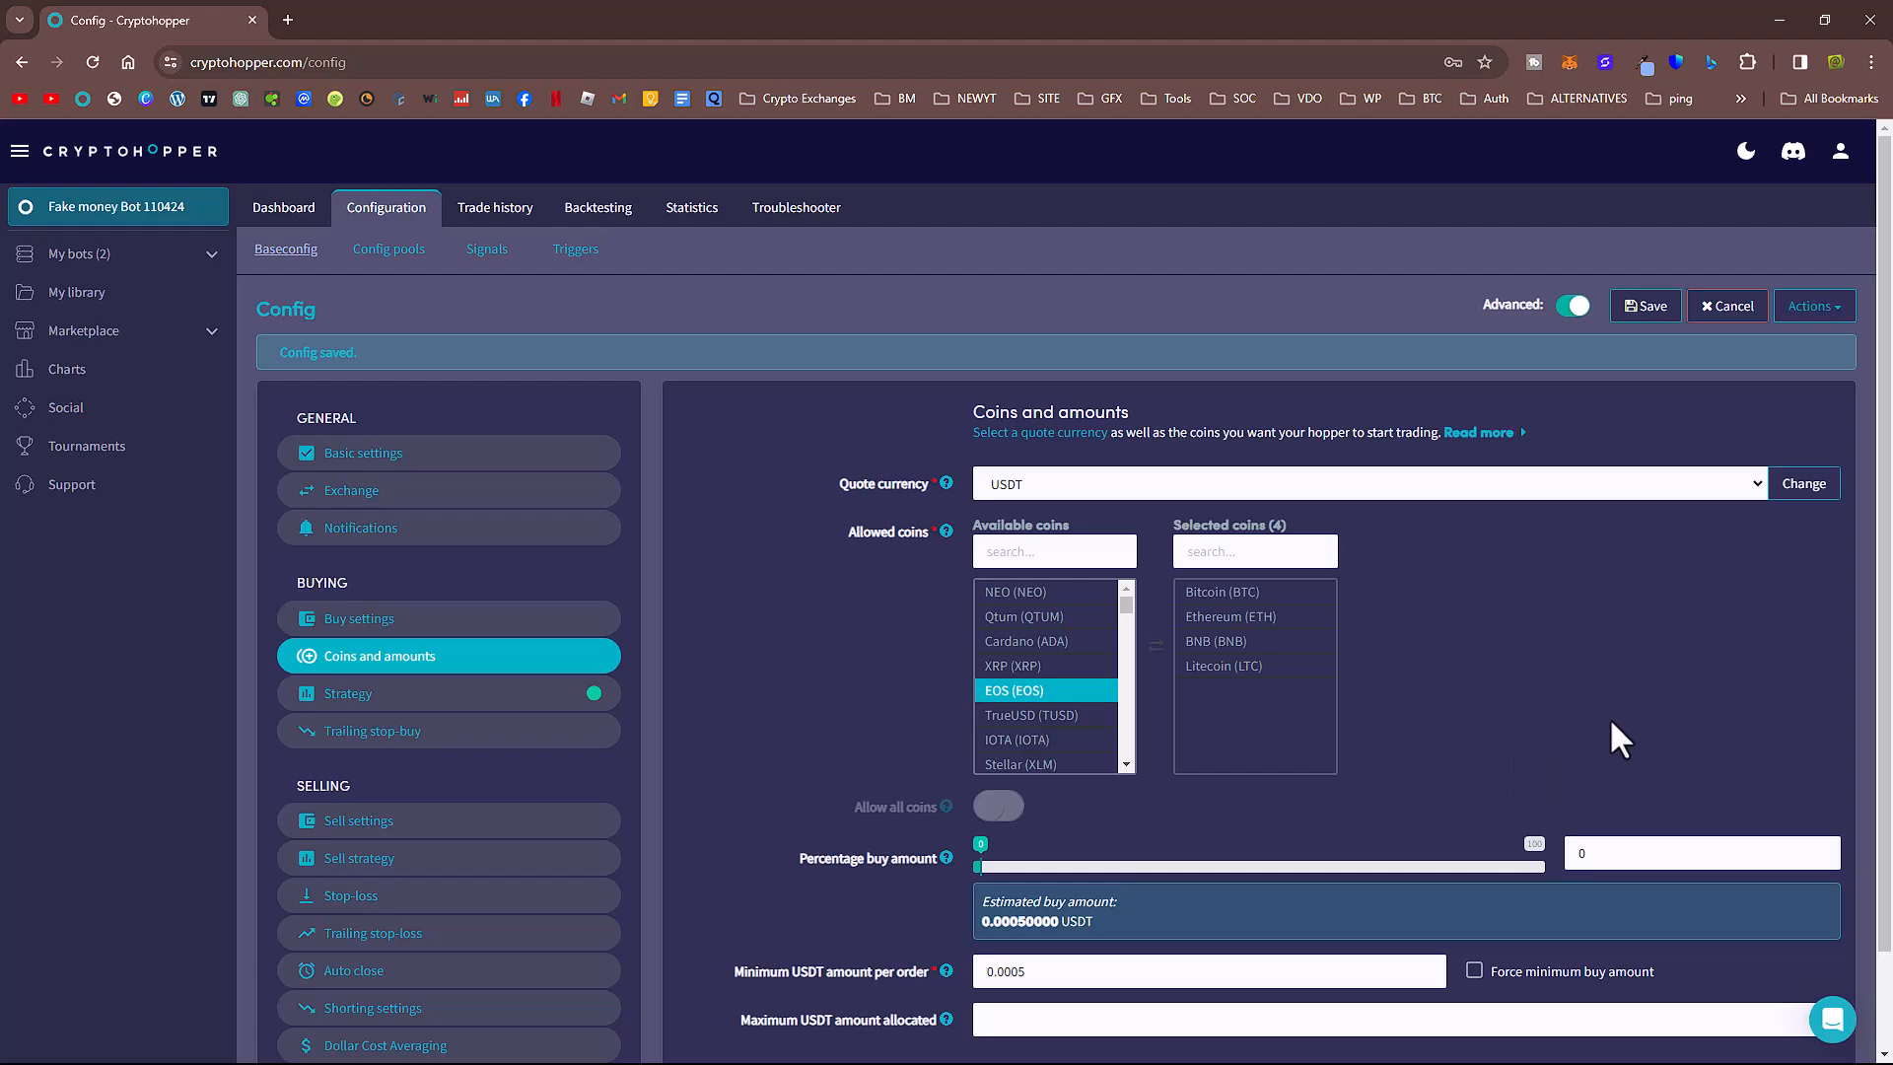
pyautogui.click(1030, 697)
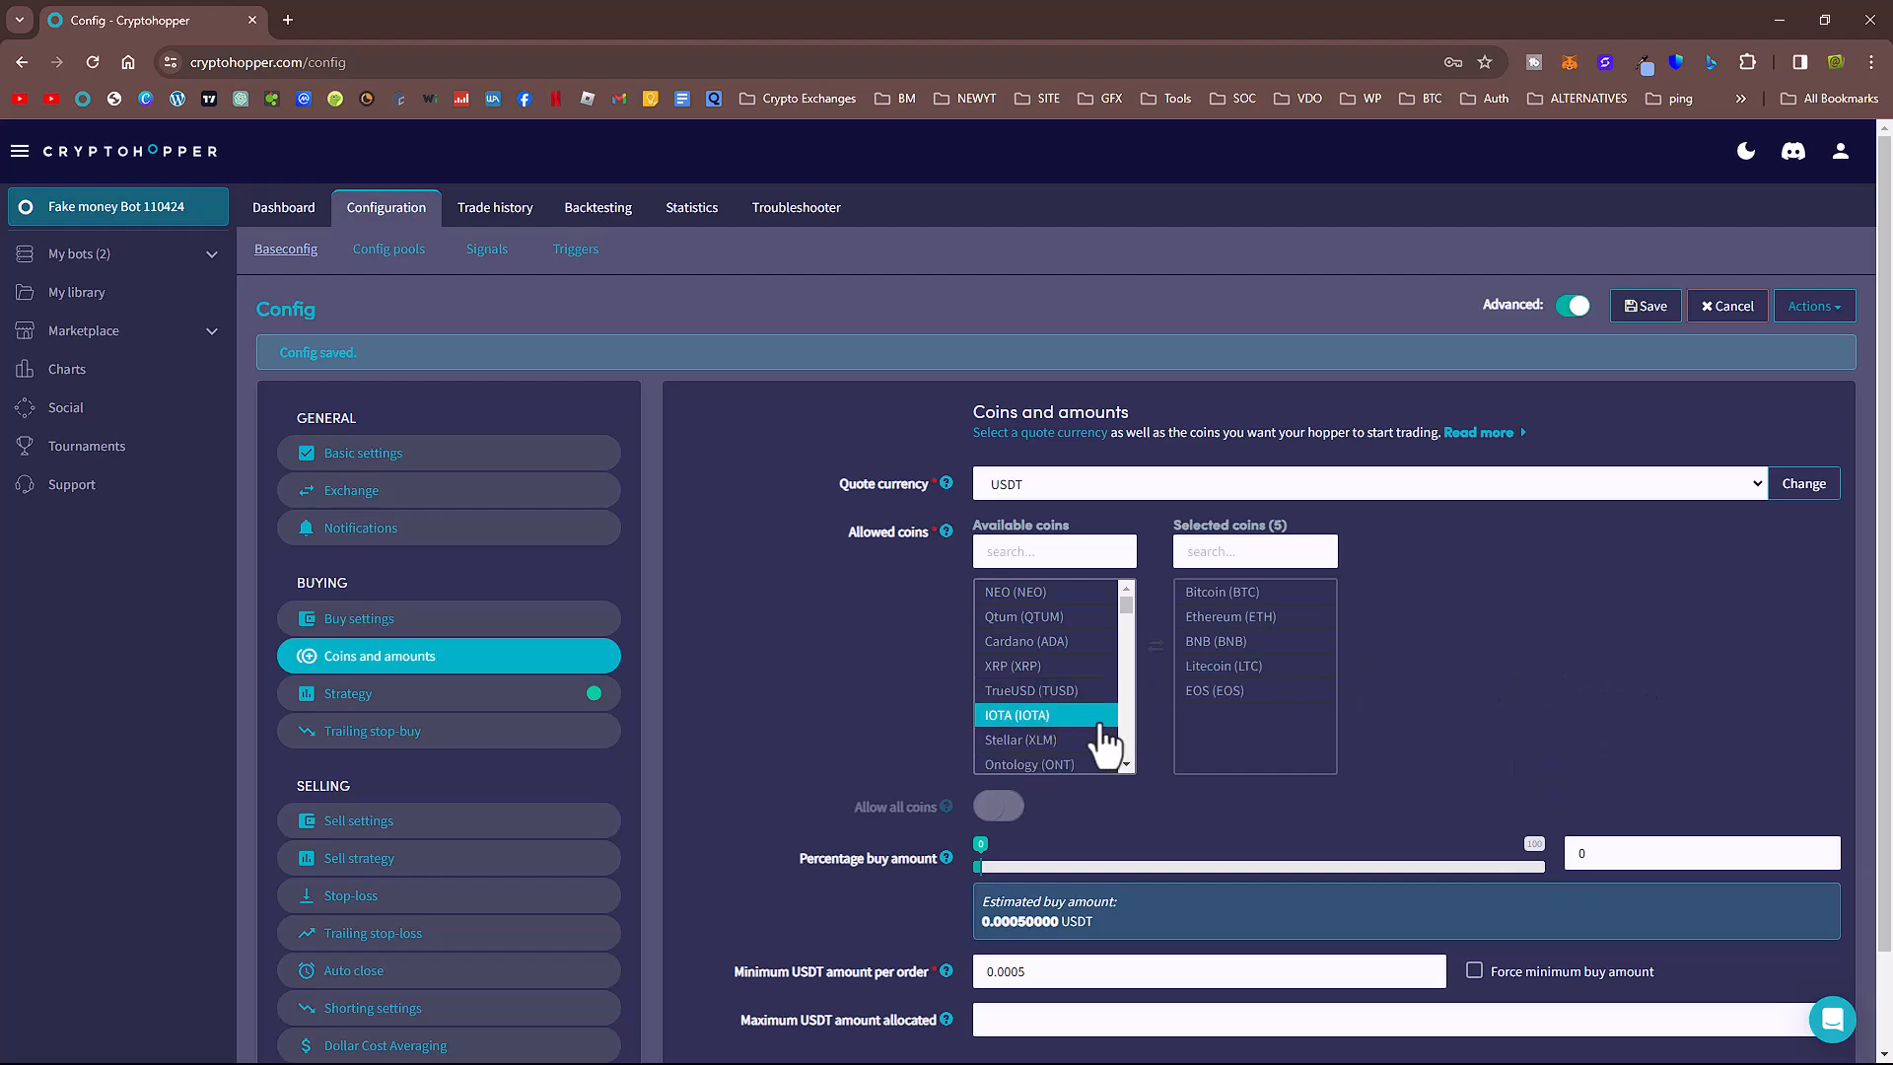
# - Add TRON, VeChain, Chainlink, Waves, Fetch.ai and Zilliqa to the allowed coins
pyautogui.scroll(-1, 1053, 771)
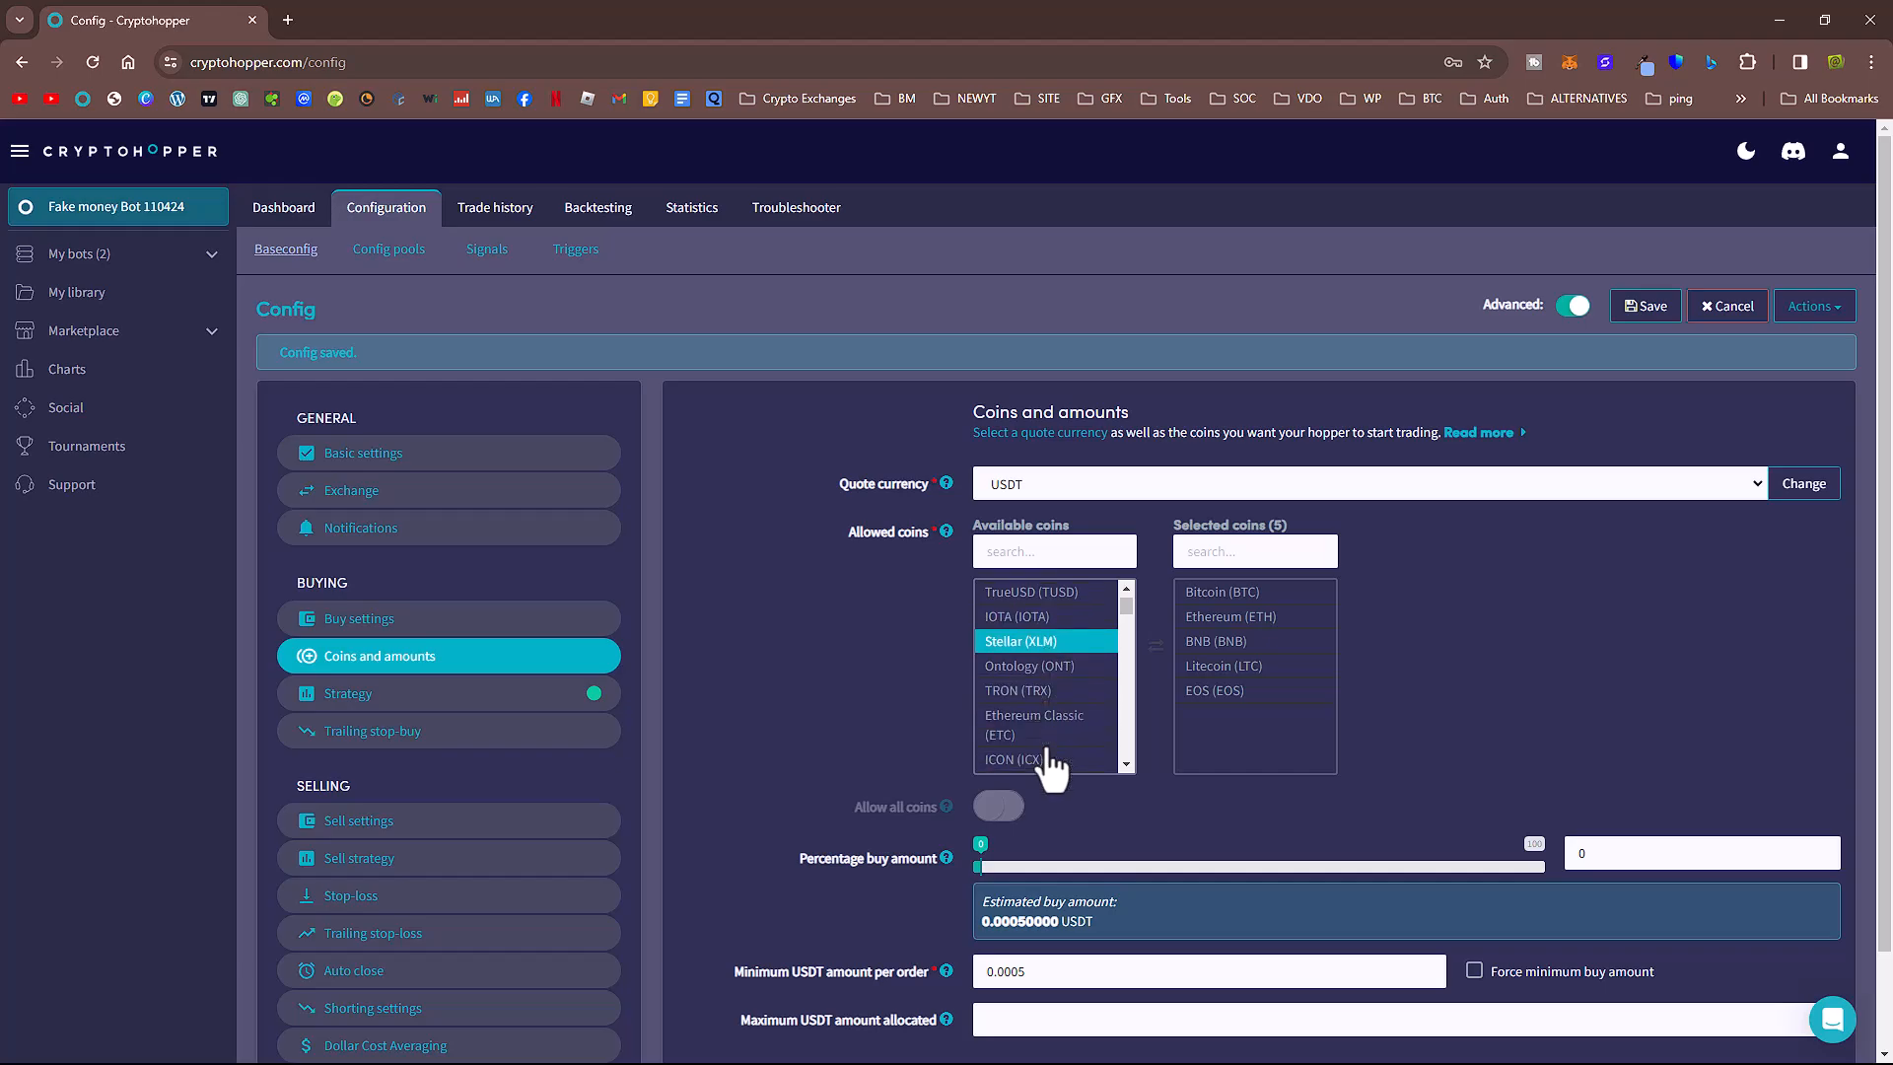
pyautogui.click(1059, 694)
pyautogui.click(1072, 685)
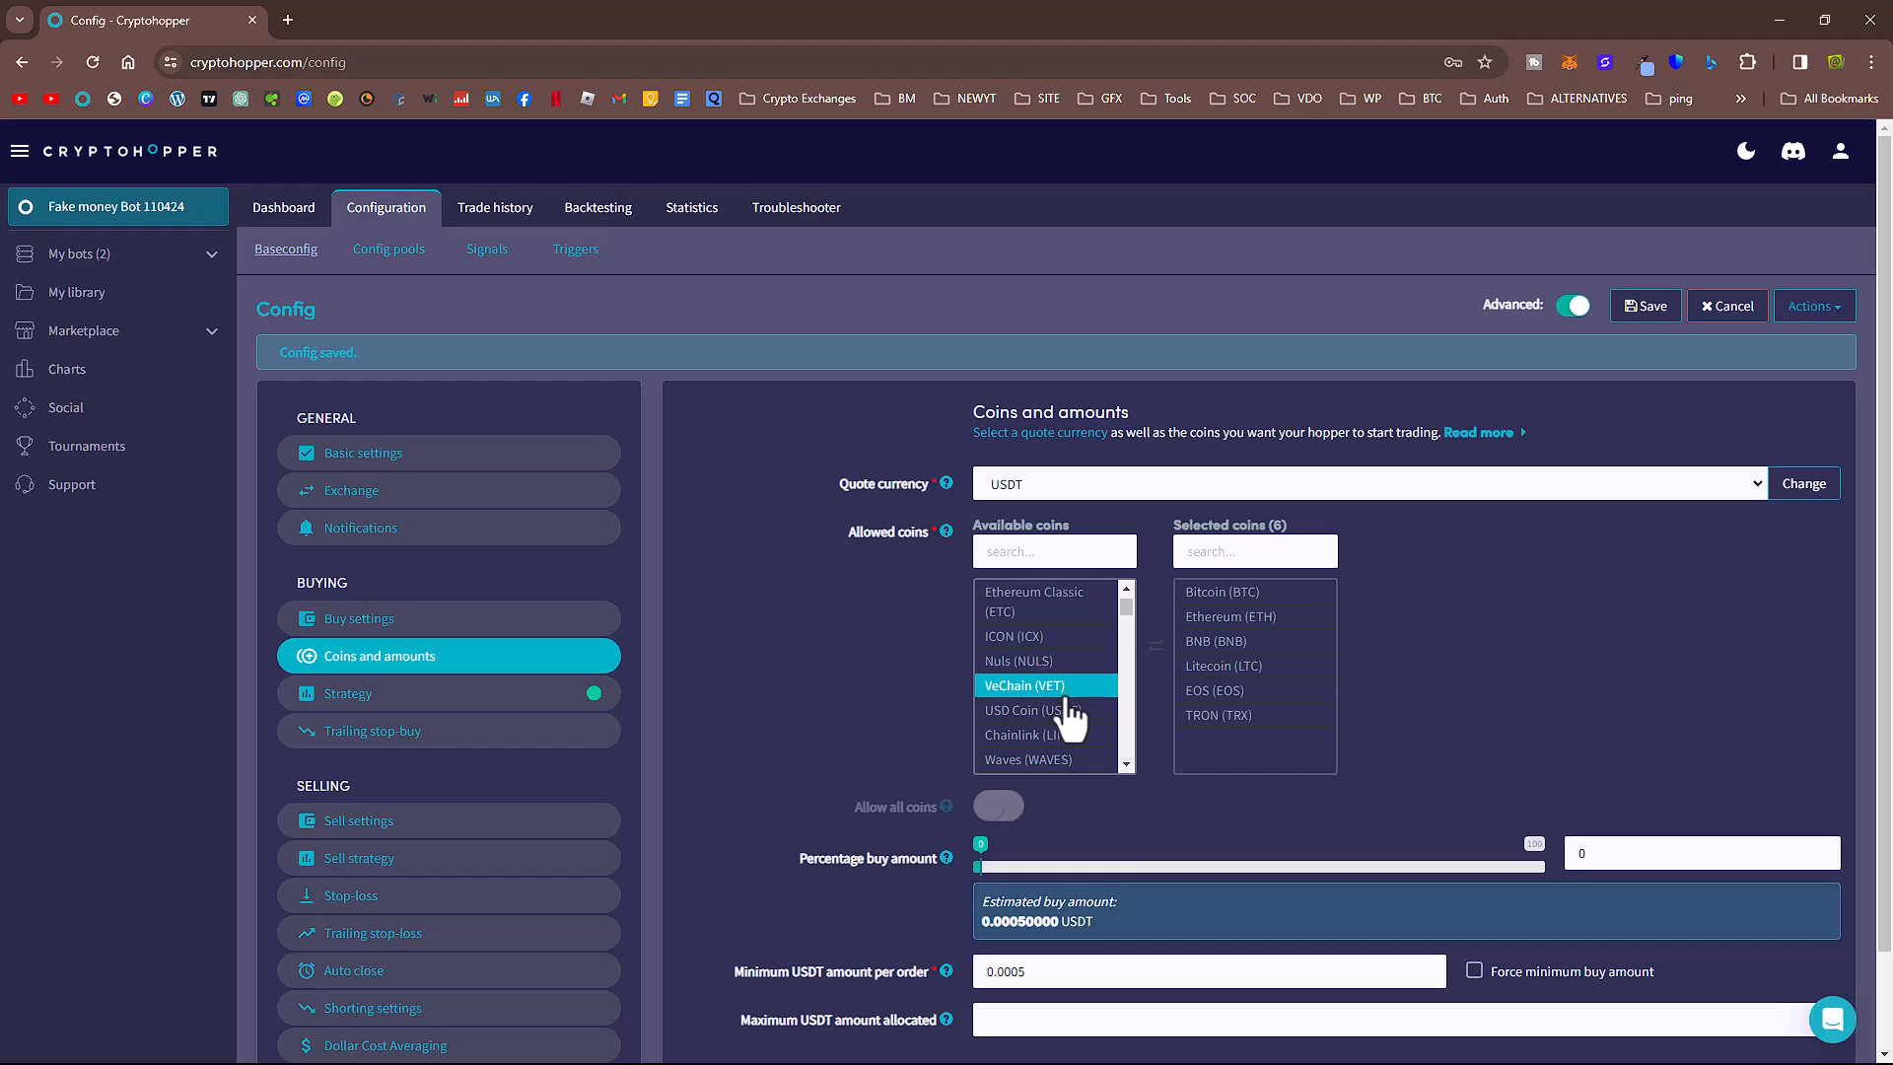
pyautogui.click(1060, 754)
pyautogui.click(1062, 734)
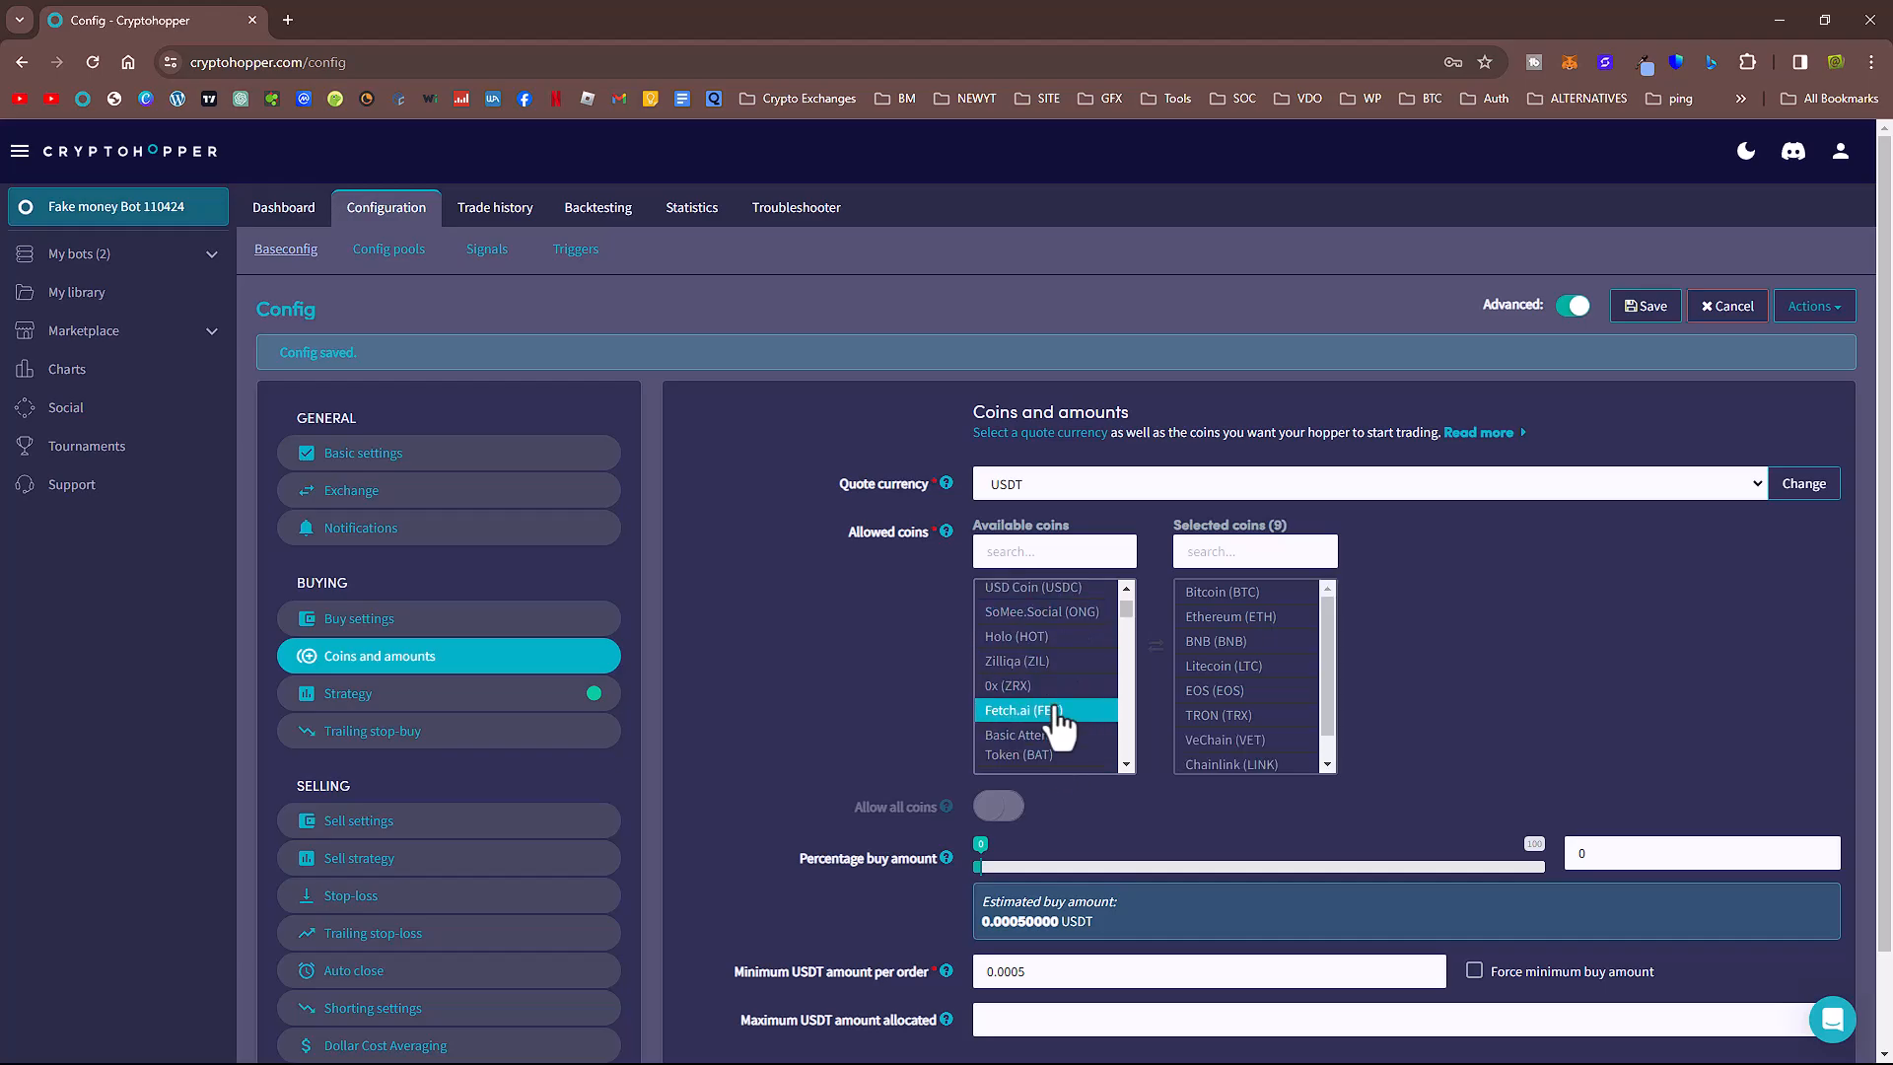
pyautogui.click(1054, 717)
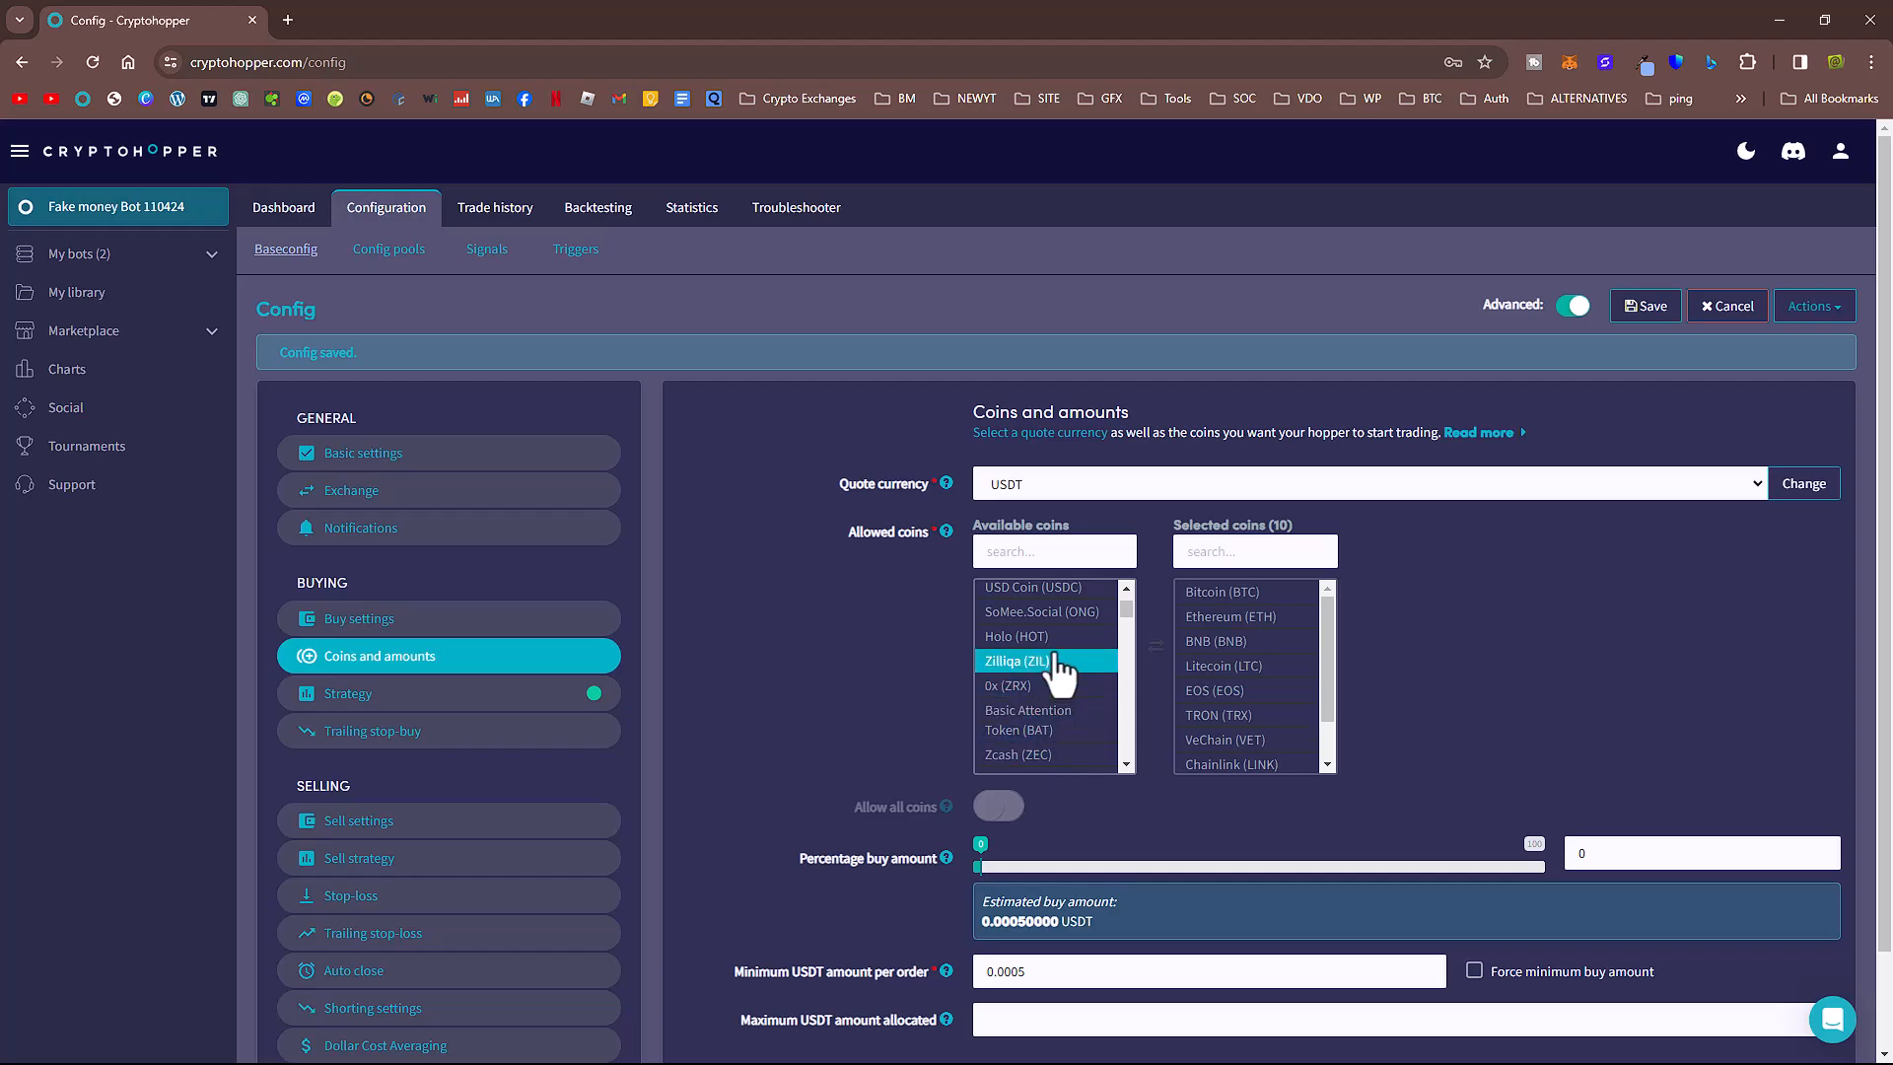
pyautogui.click(1062, 666)
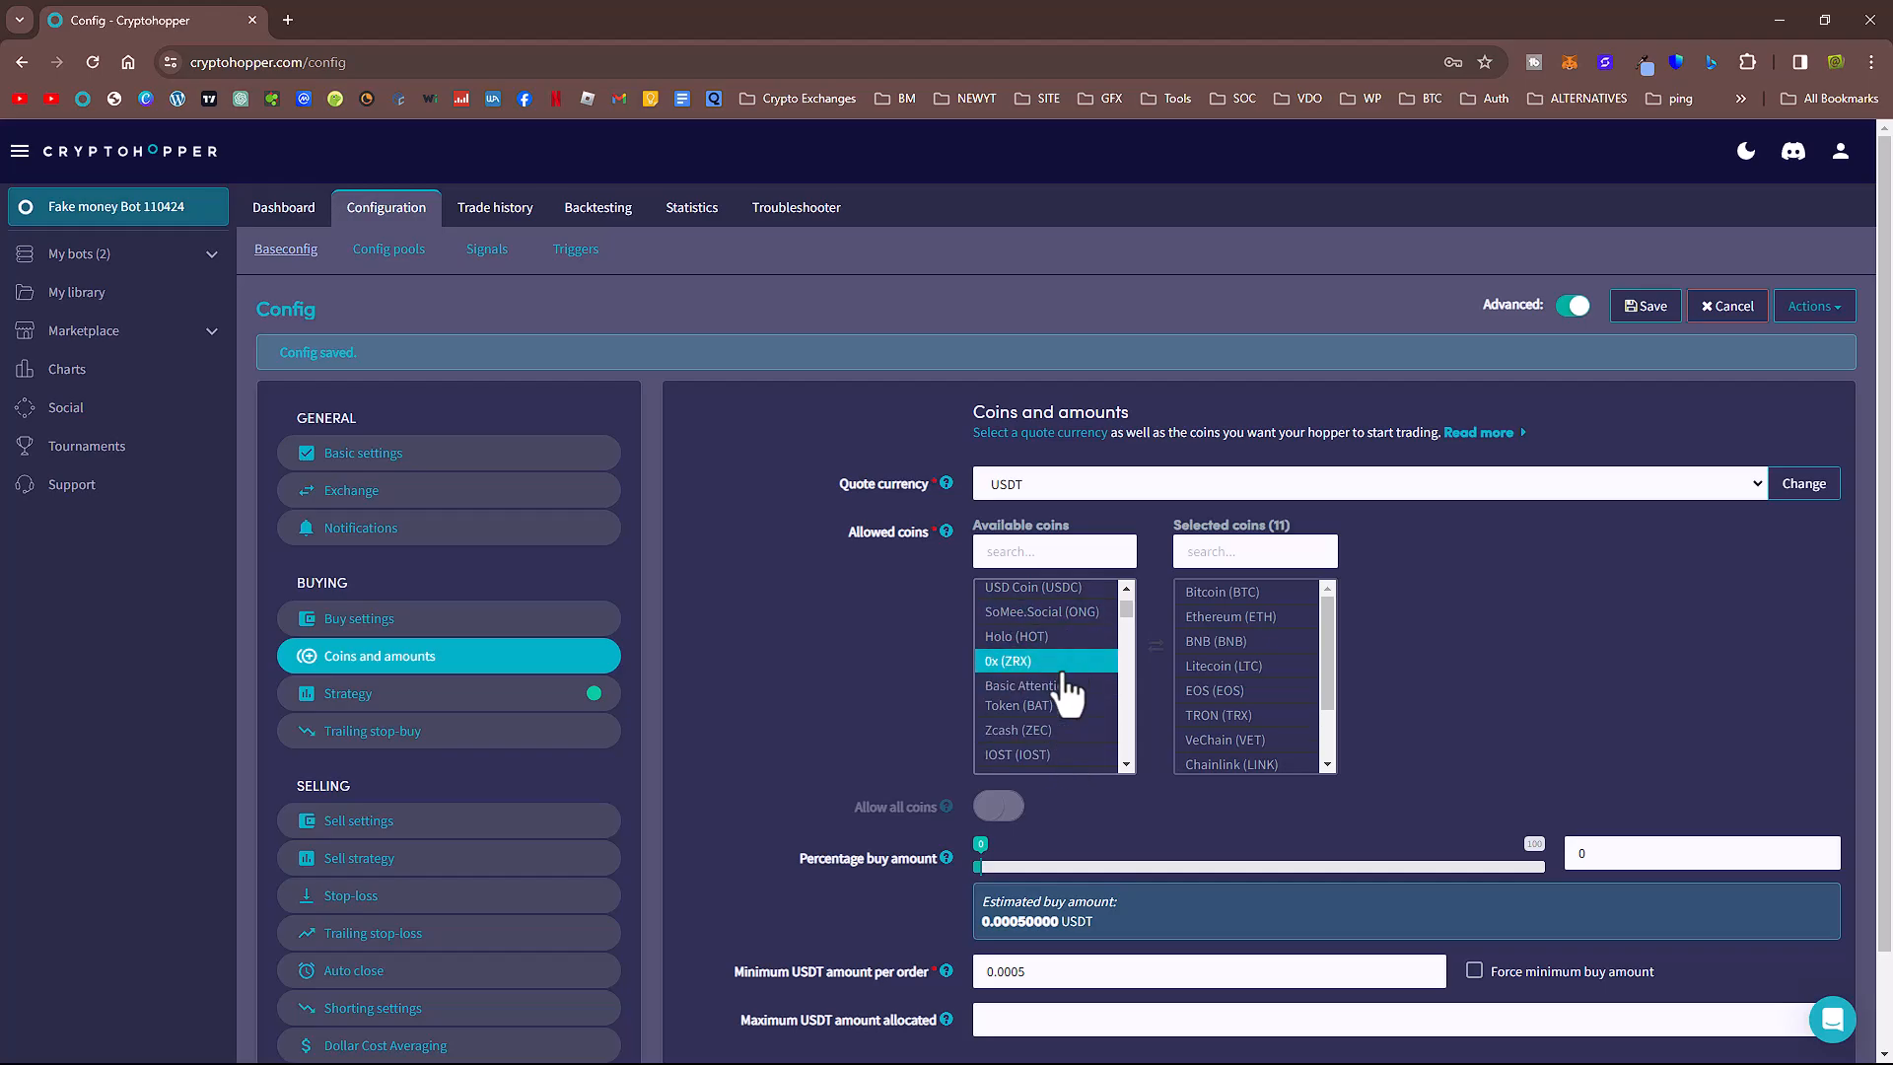
# - Extend the allowed coins with OMG Network, Polygon, Dogecoin and Fantom
pyautogui.scroll(-1, 1063, 719)
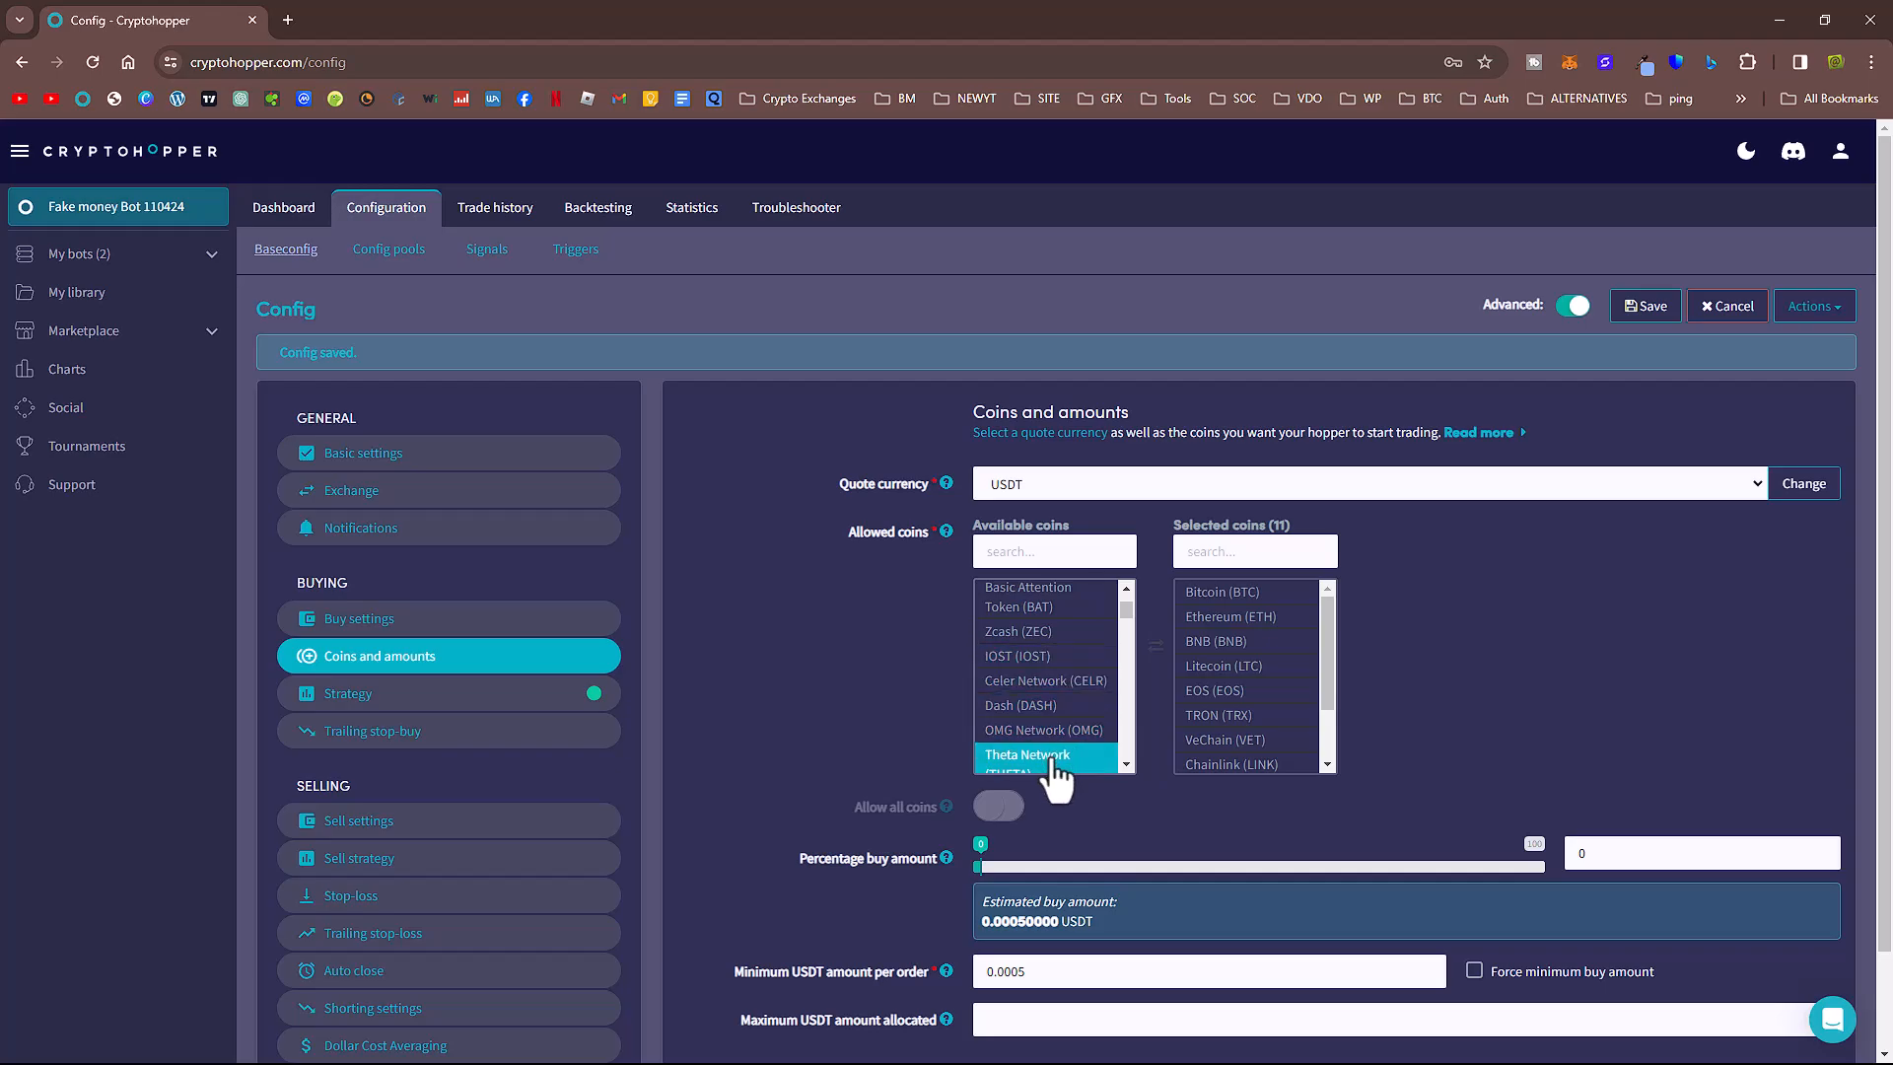
pyautogui.click(1049, 730)
pyautogui.scroll(-2, 1055, 730)
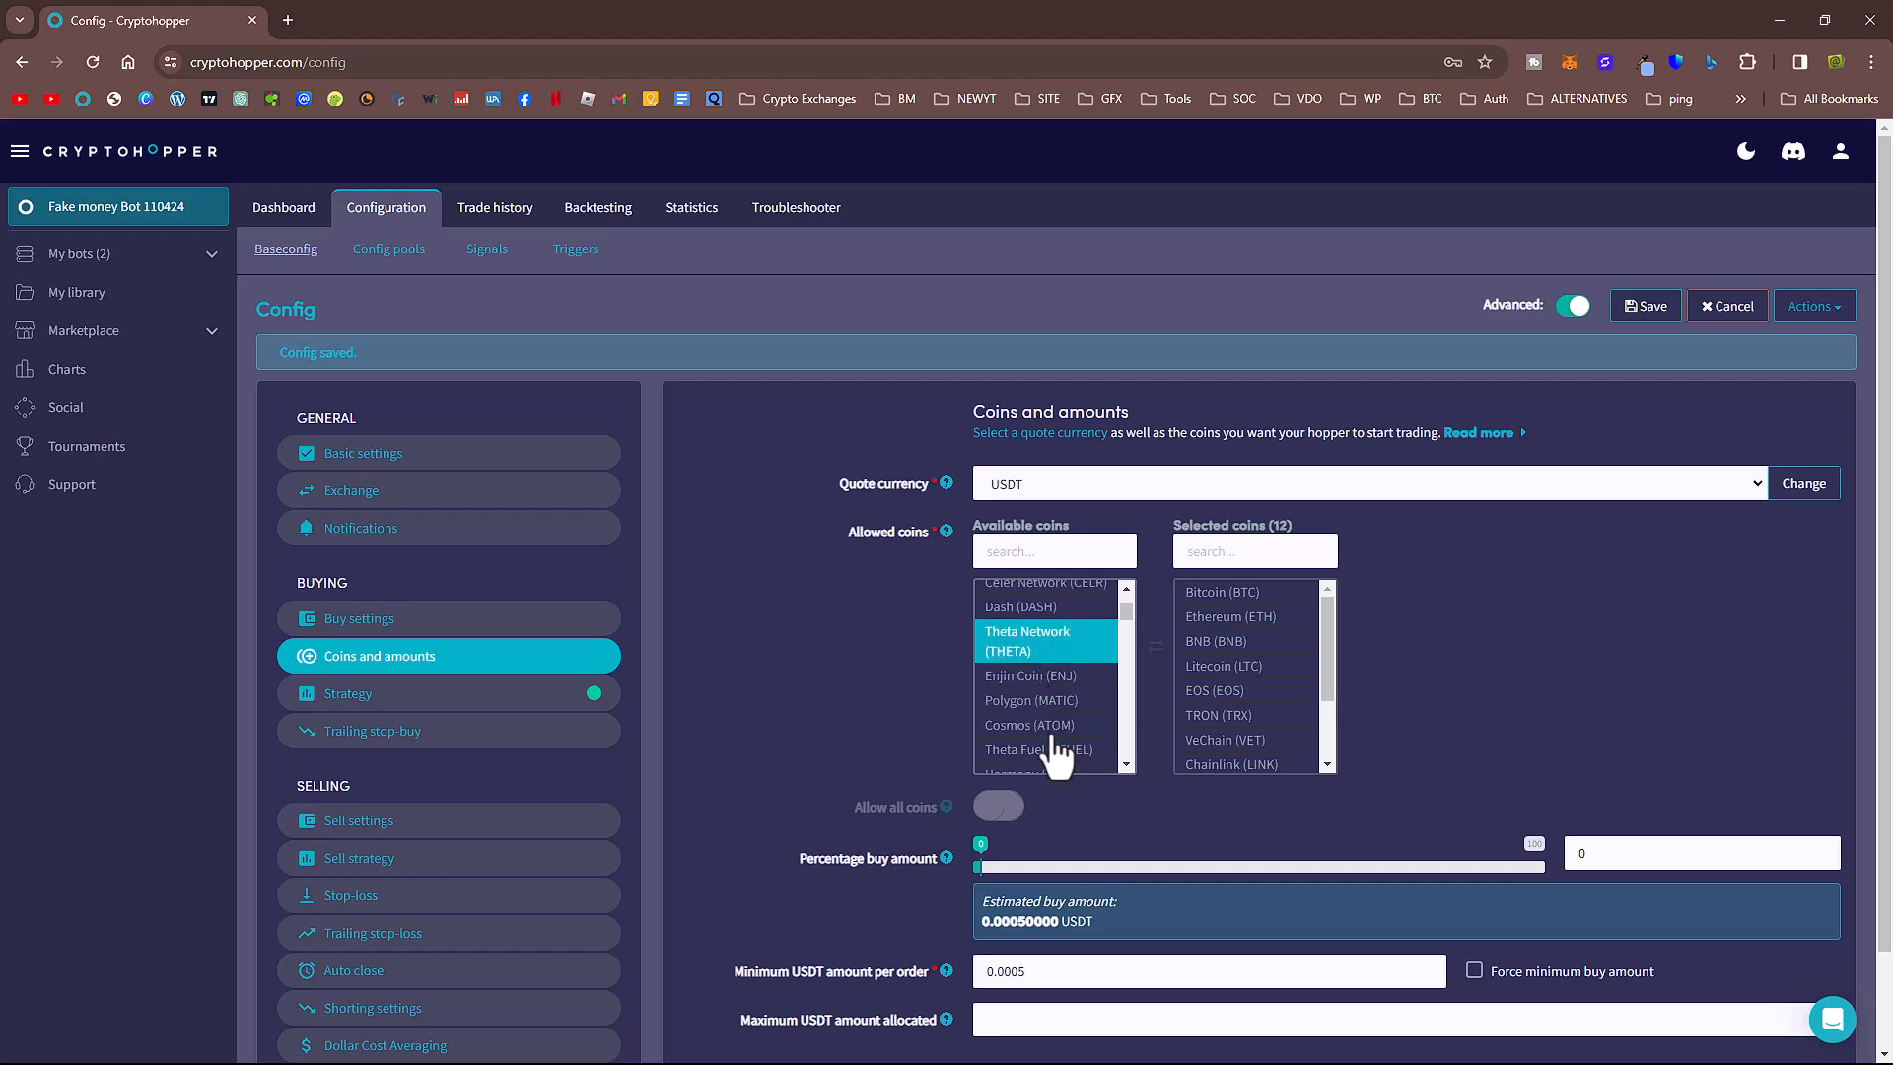
pyautogui.click(1053, 702)
pyautogui.scroll(-2, 1053, 769)
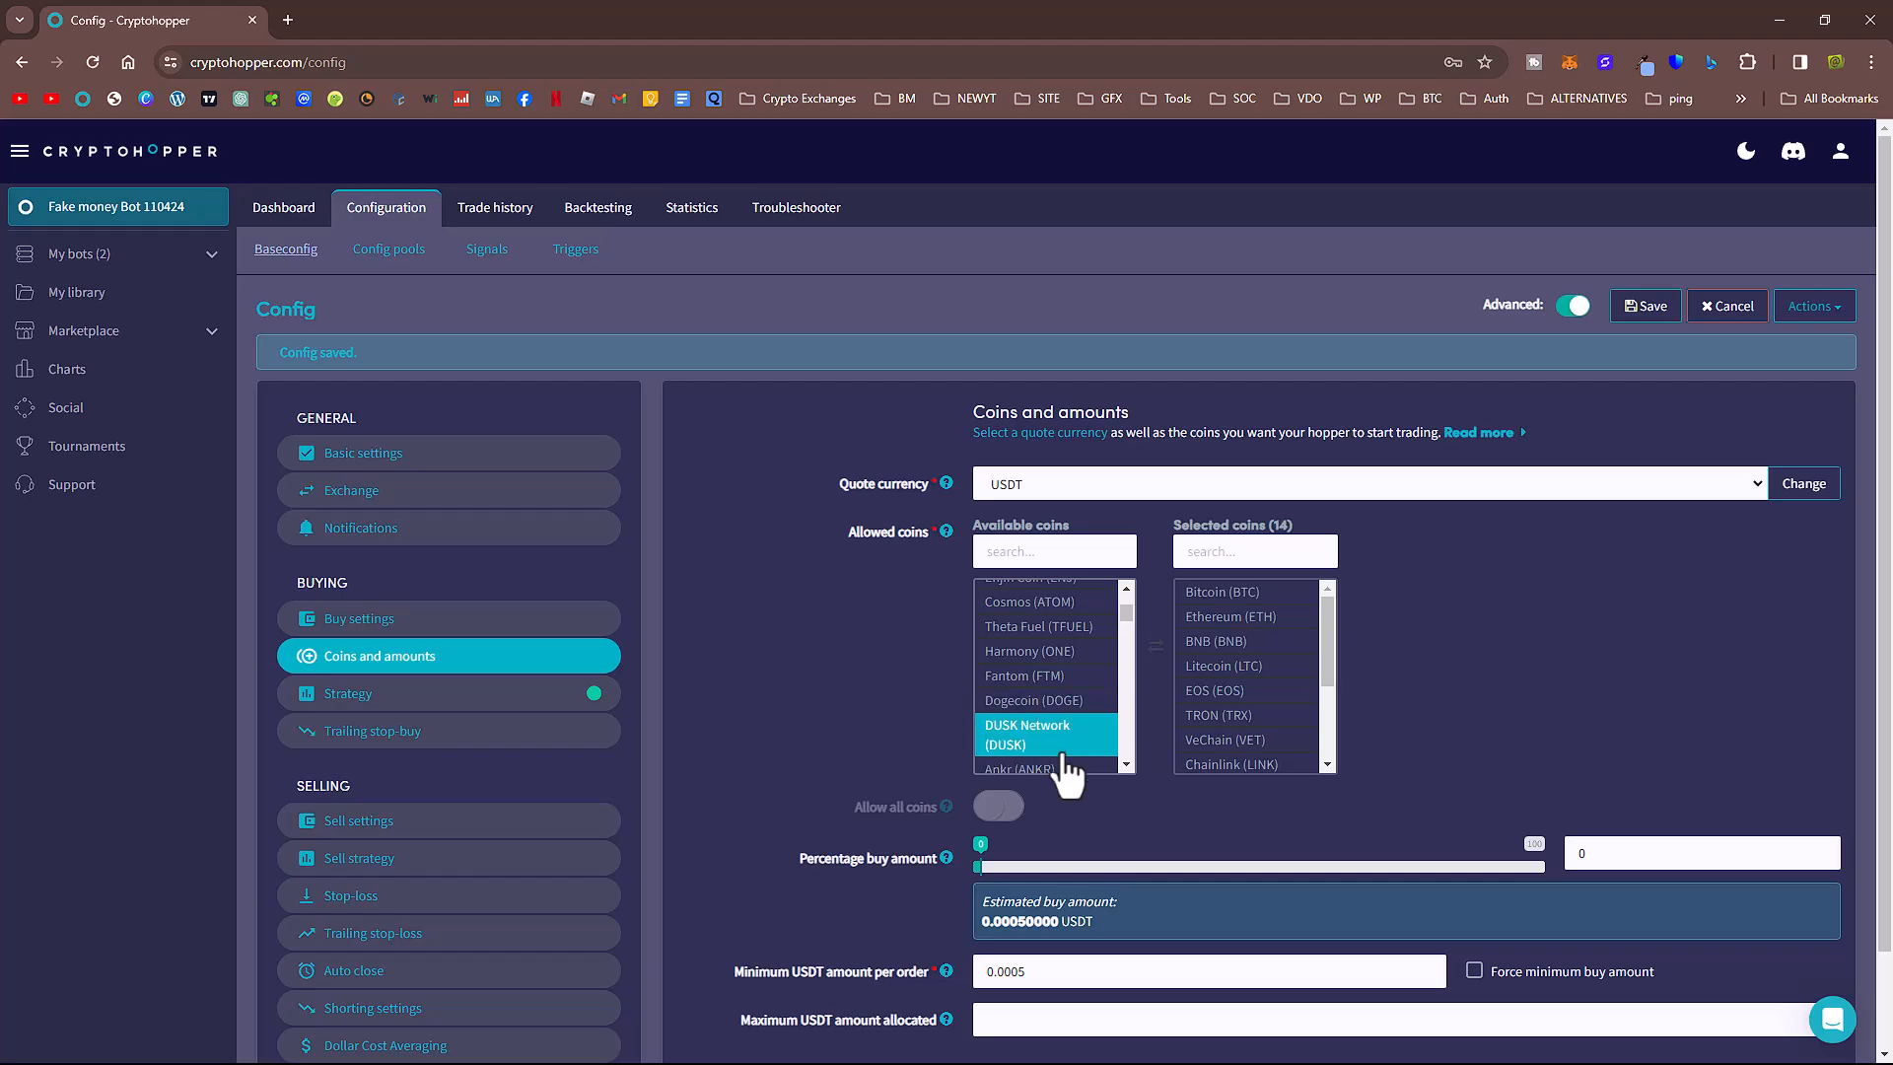
pyautogui.click(1069, 700)
pyautogui.click(1069, 702)
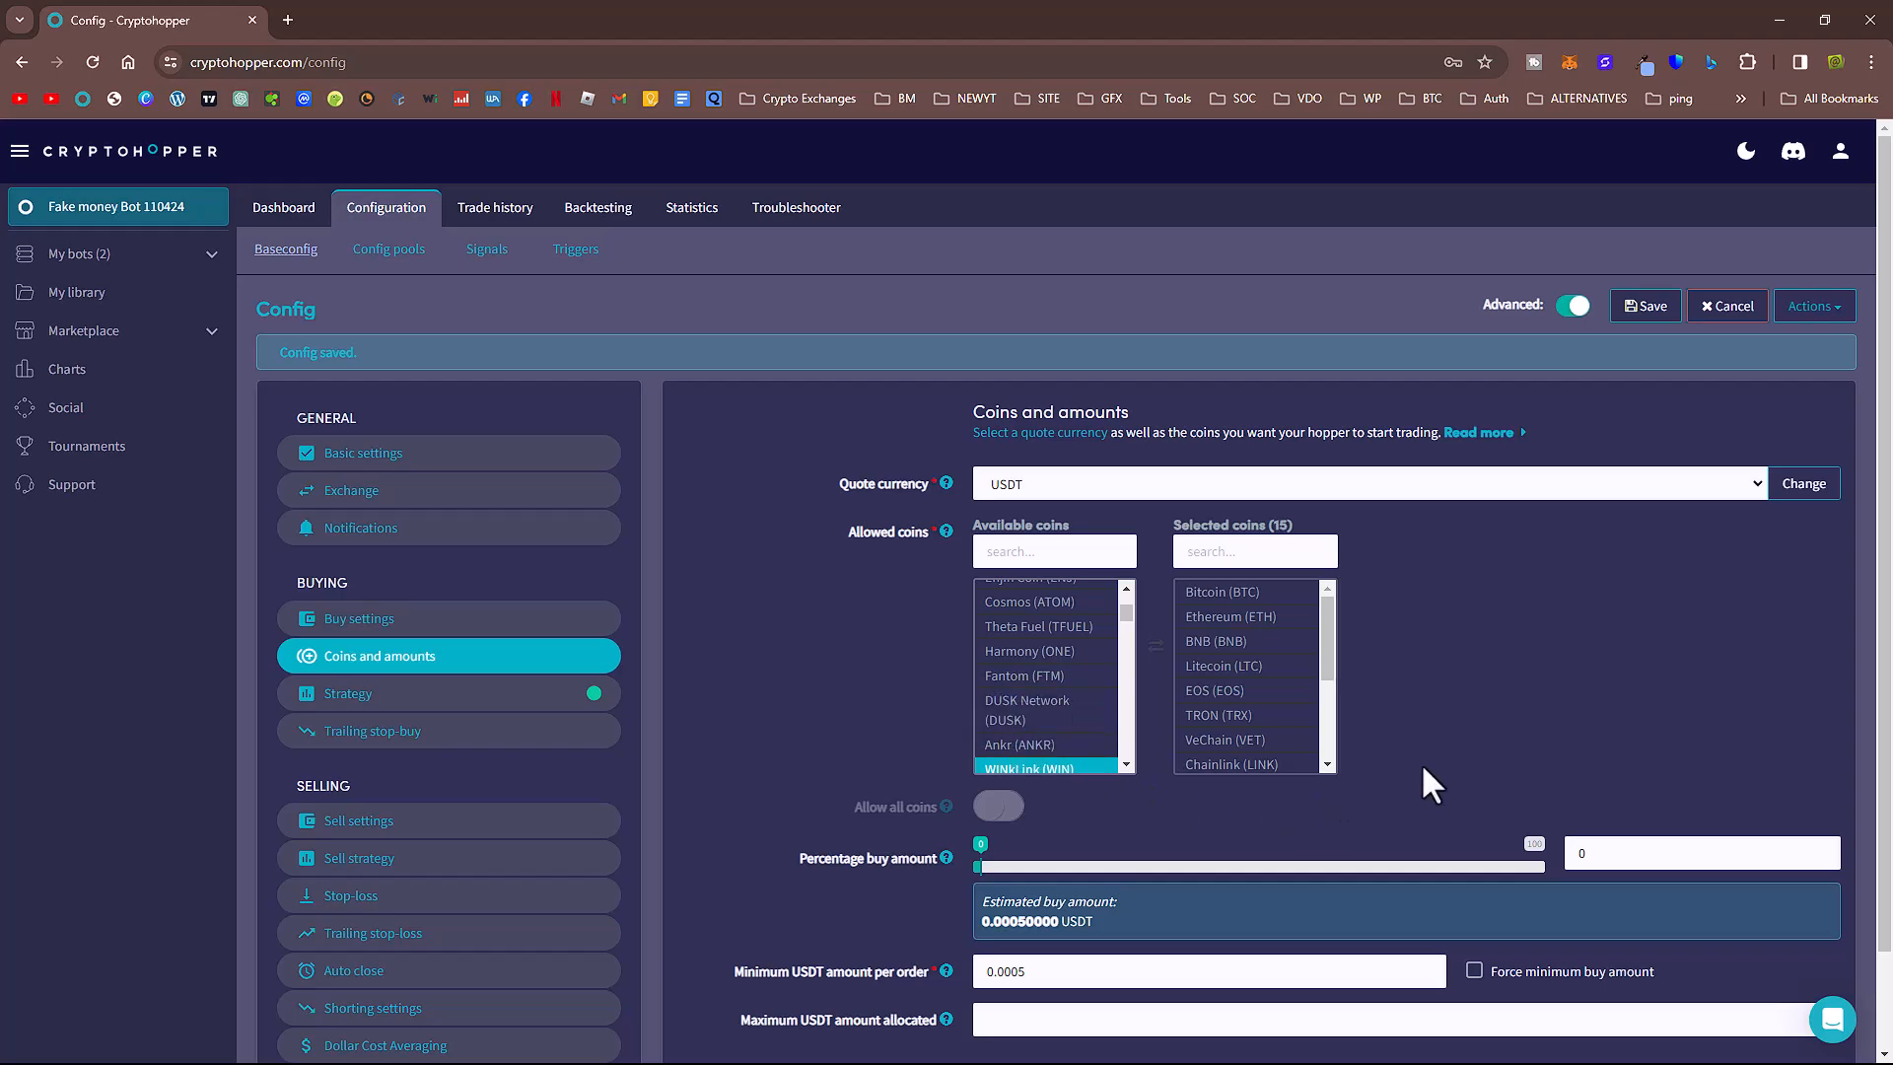
pyautogui.doubleClick(1079, 680)
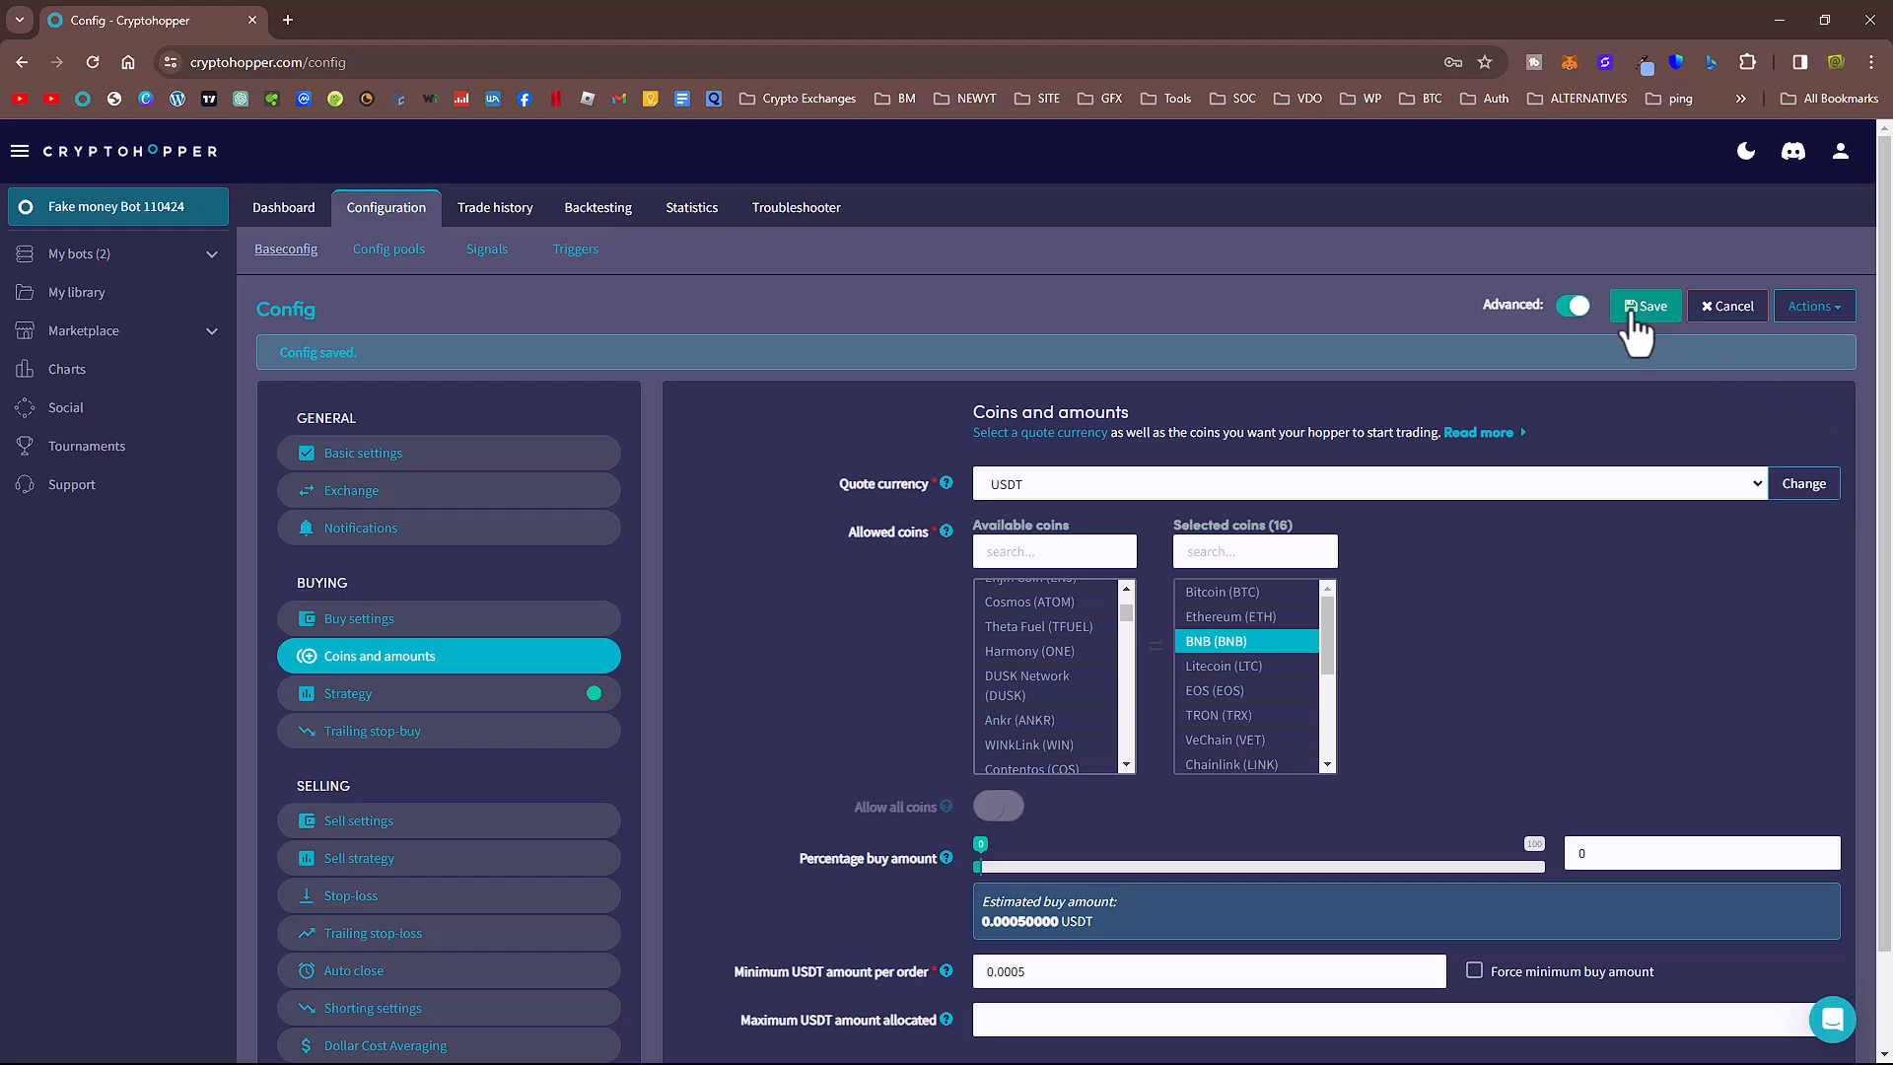
# - Set the maximum USDT amount allocated to 1000 and the percentage buy amount to 1
pyautogui.scroll(-2, 1439, 753)
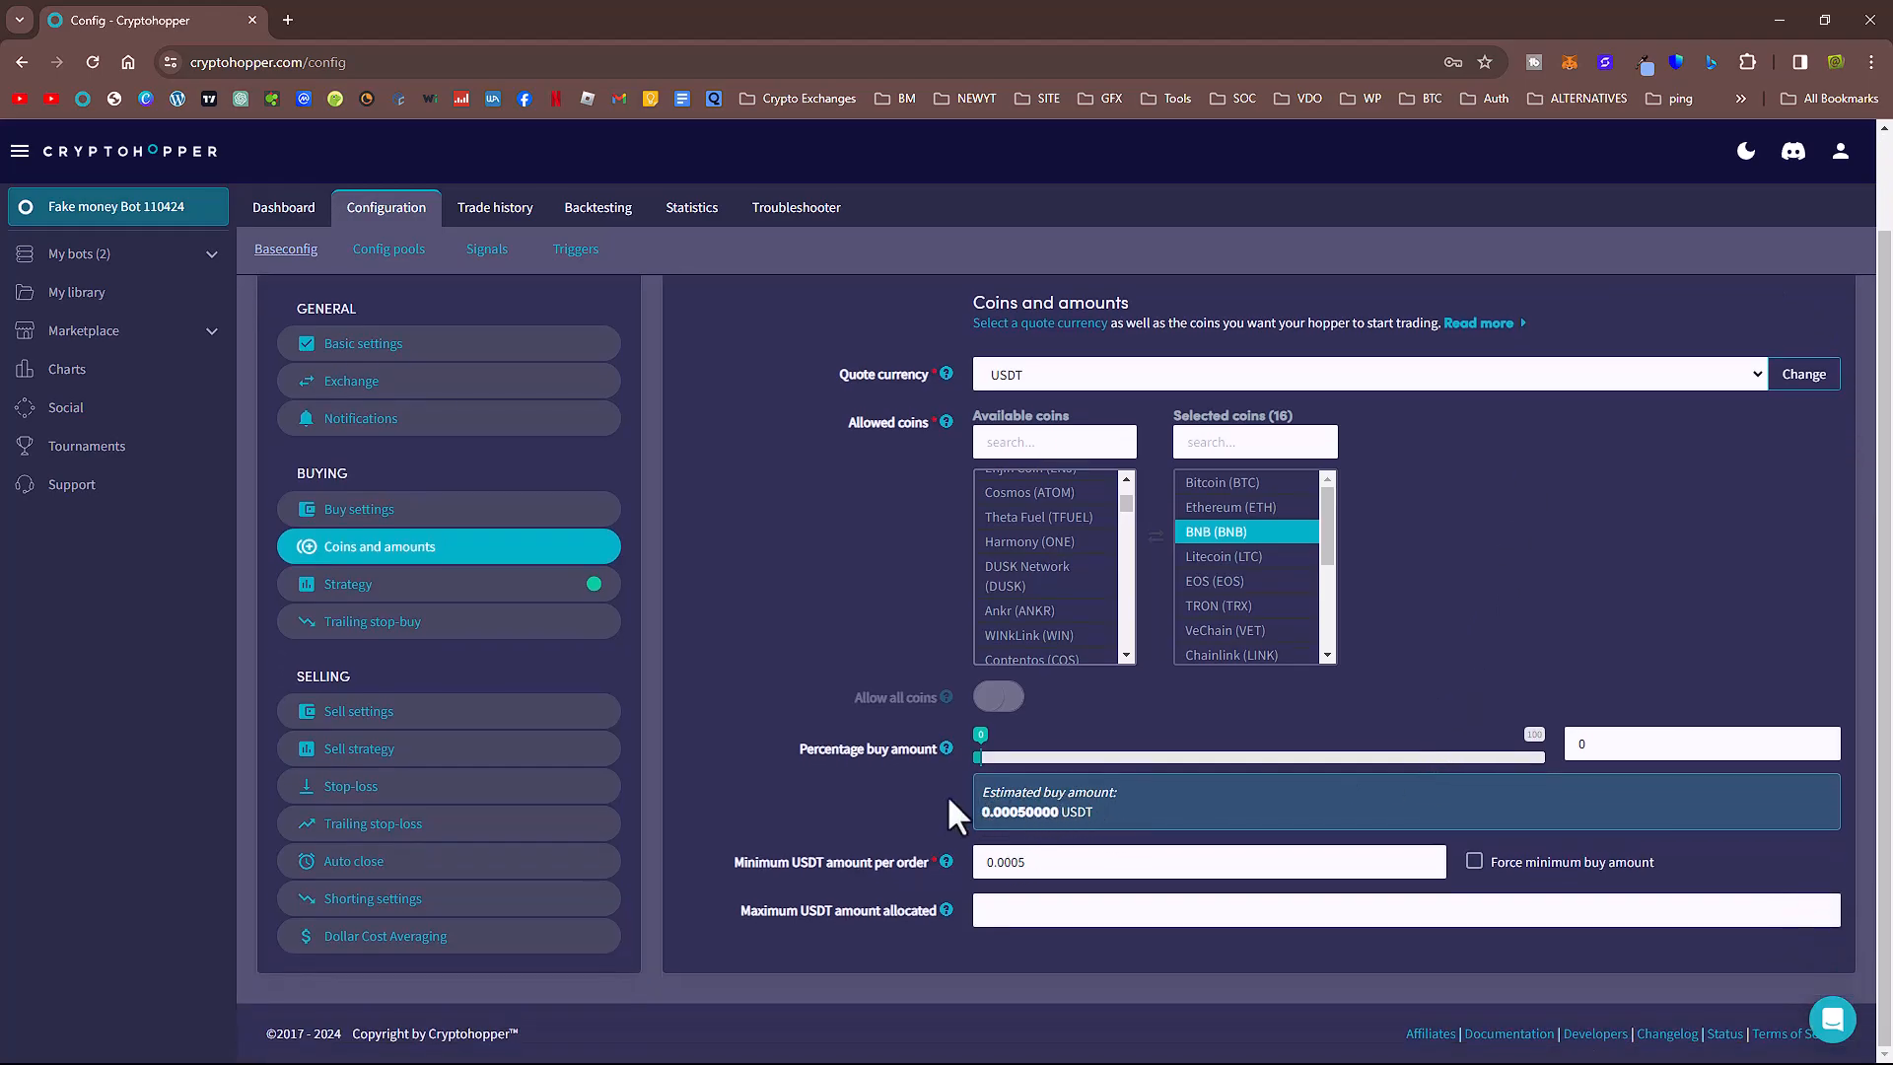
pyautogui.click(1002, 913)
pyautogui.write('1000')
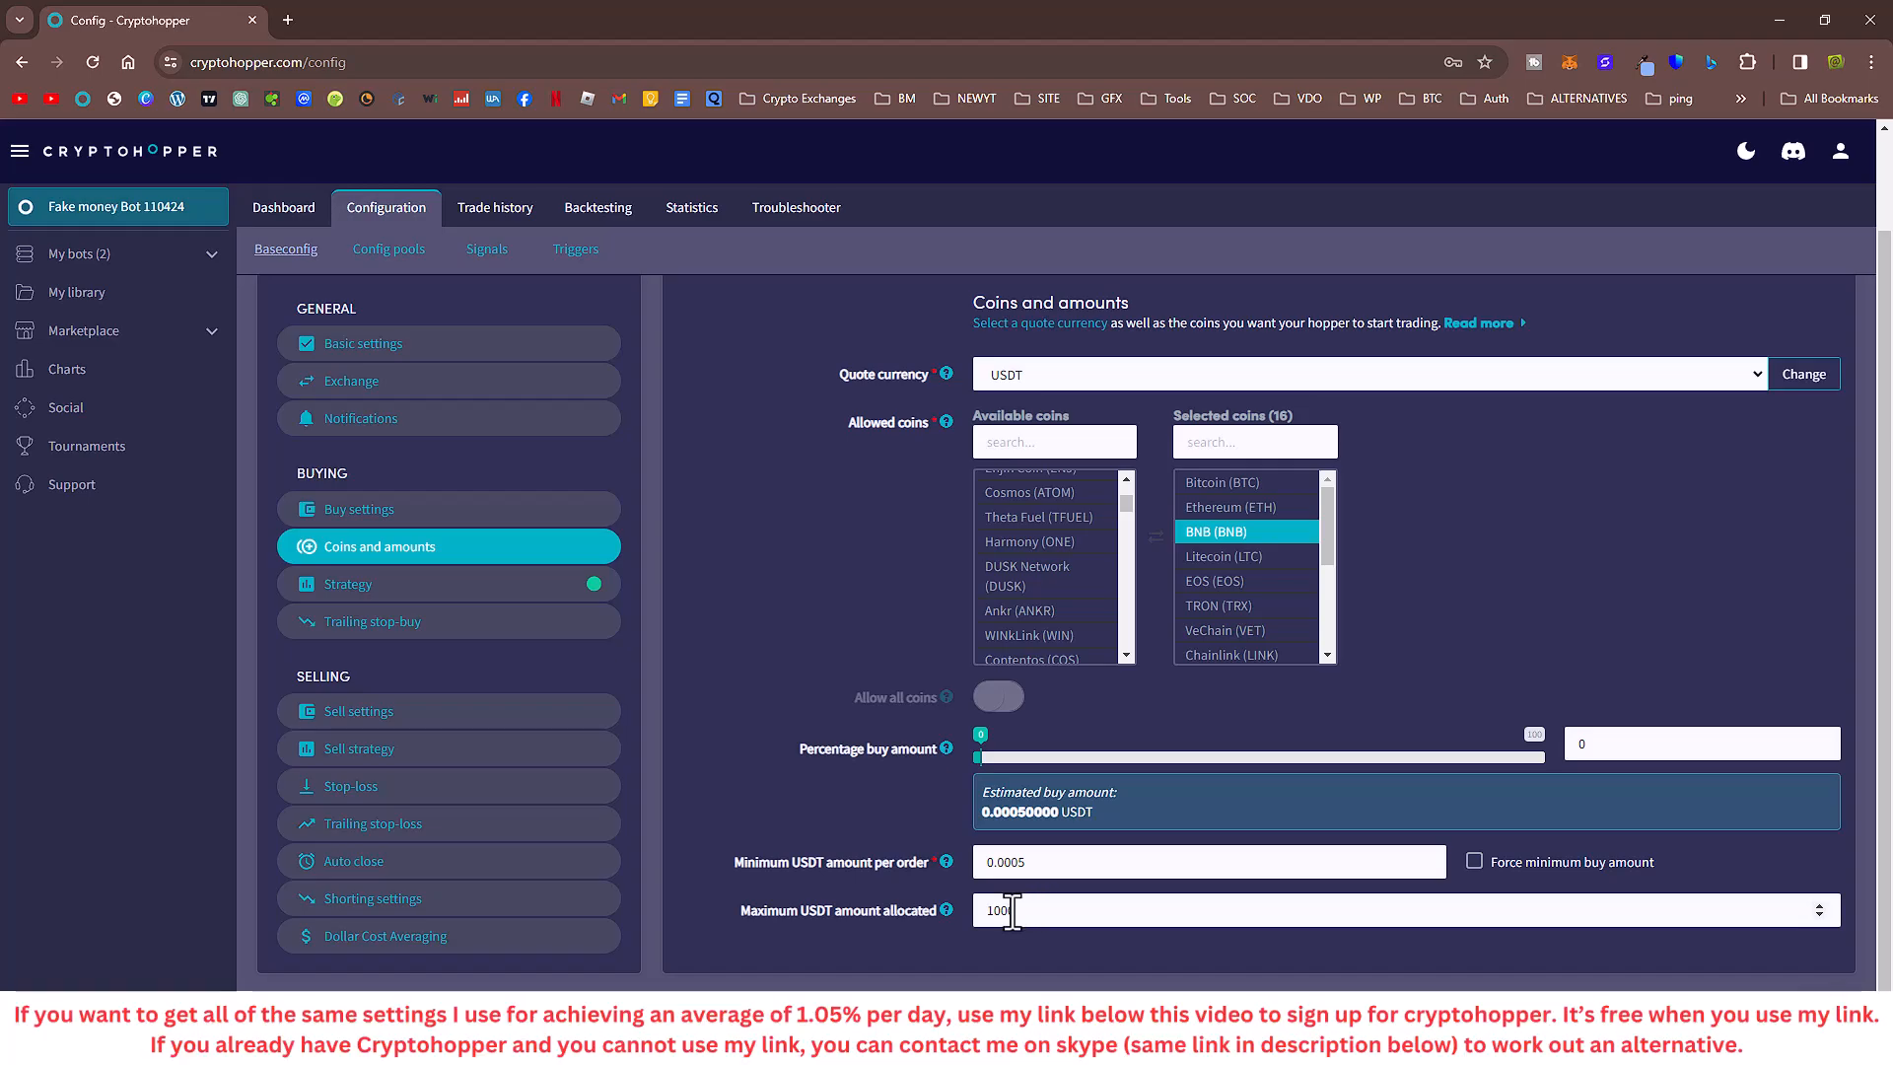
pyautogui.doubleClick(1617, 746)
pyautogui.write('1')
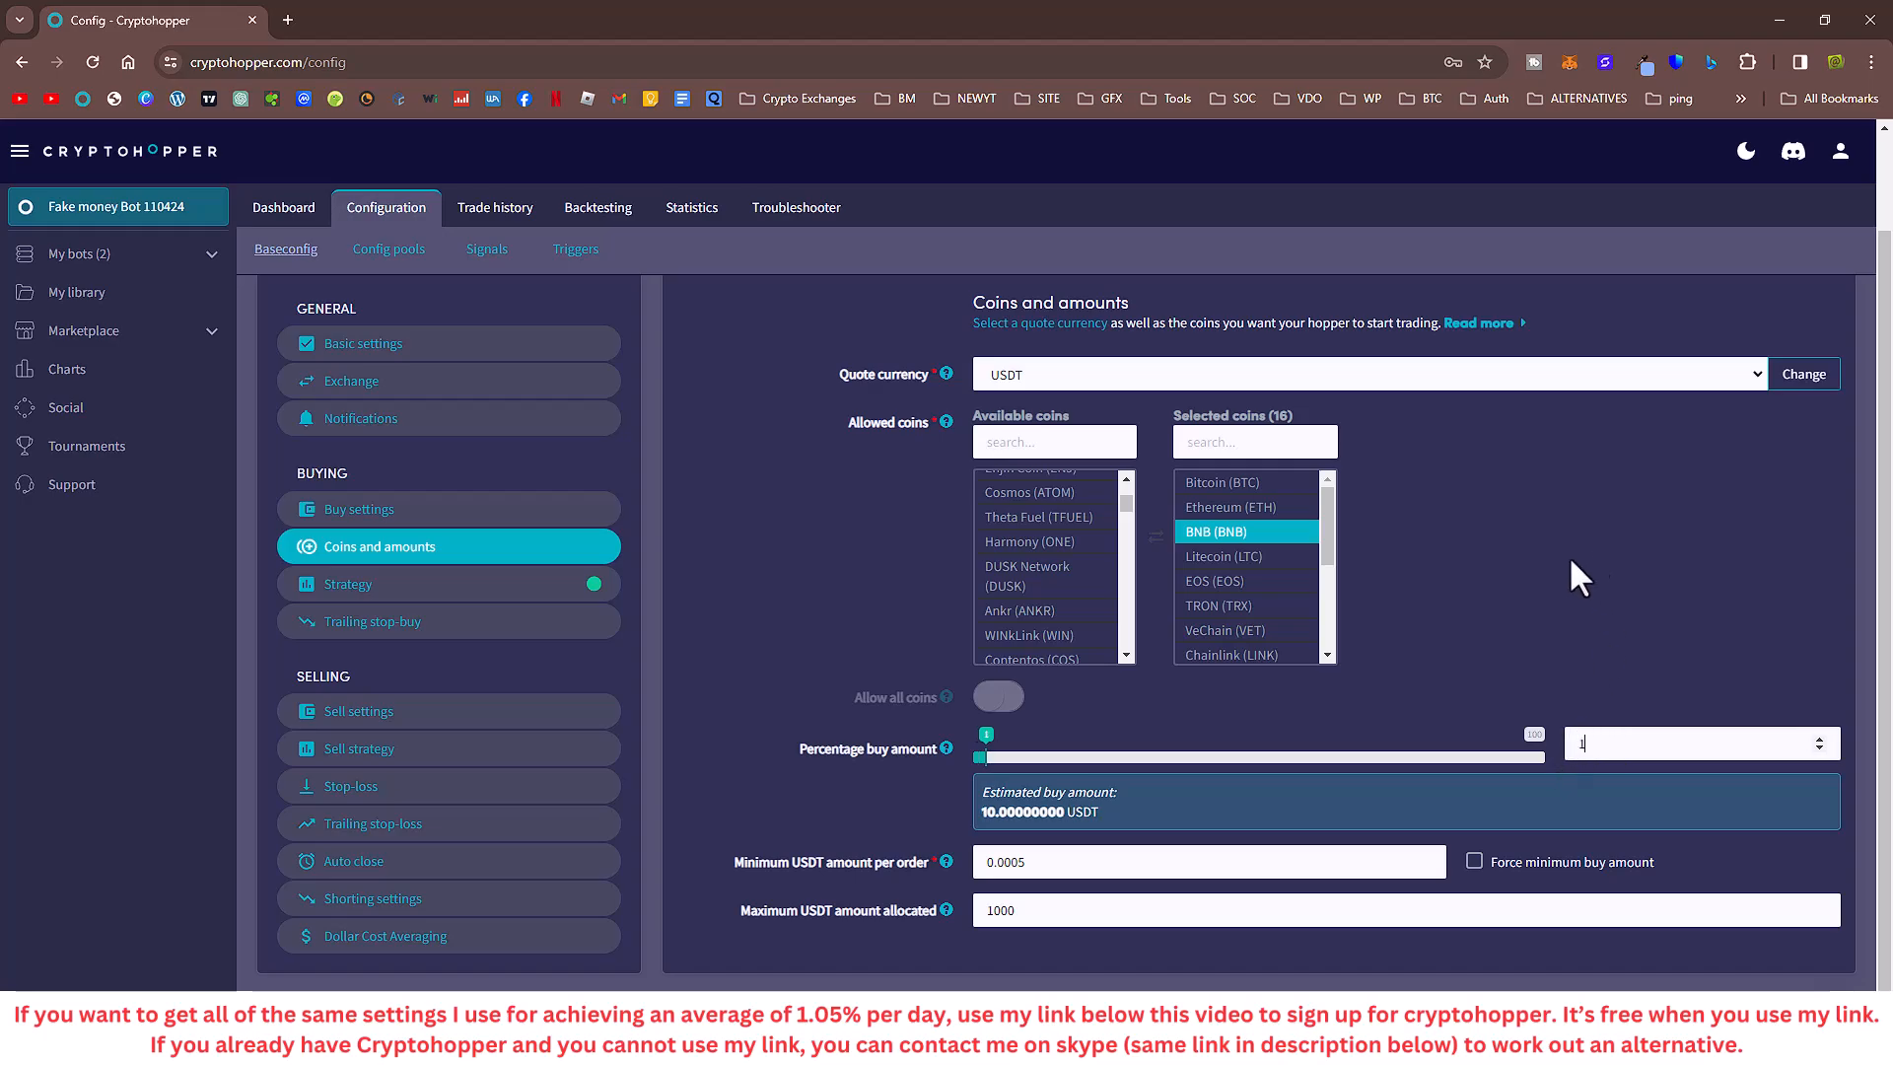
# - Try percentage buy amounts of 50 and 100 to compare the estimated buy amounts, and return the value to 1
pyautogui.moveTo(981, 813); pyautogui.dragTo(1044, 818)
pyautogui.doubleClick(1578, 746)
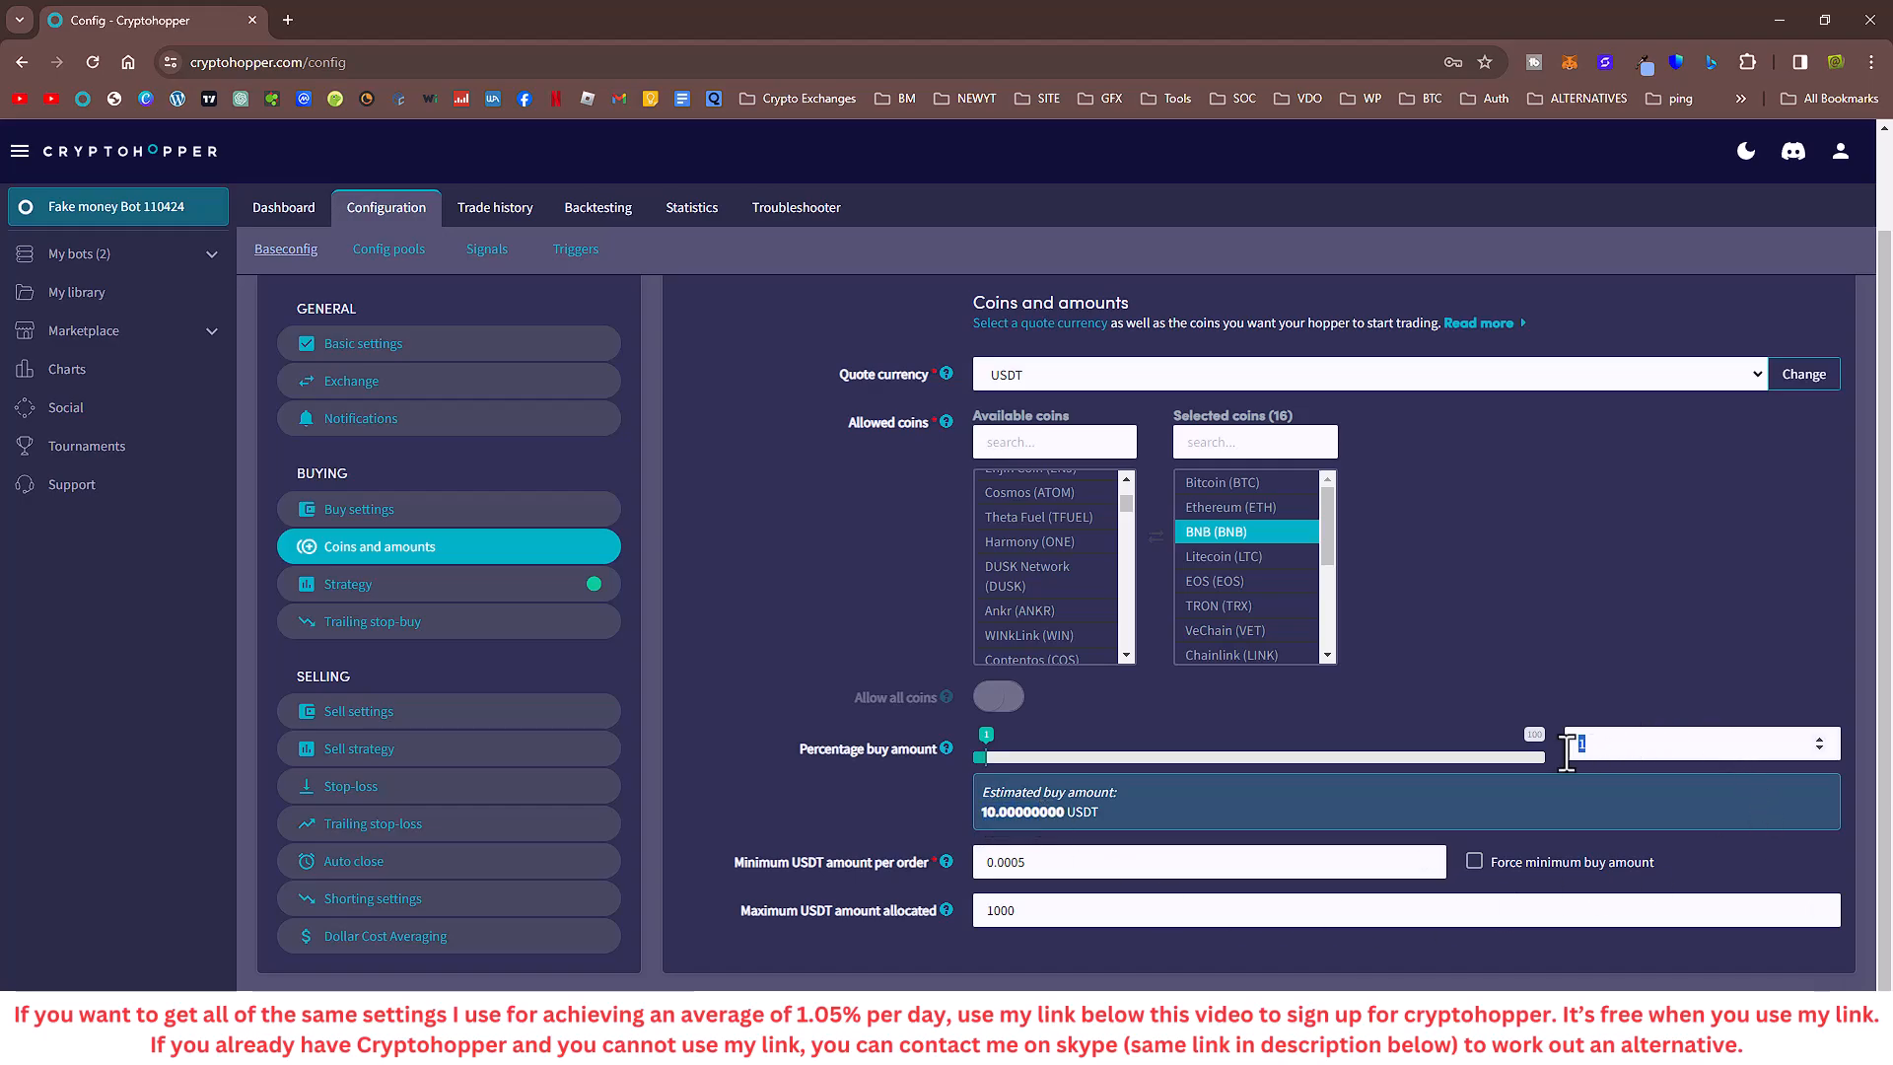
pyautogui.write('50')
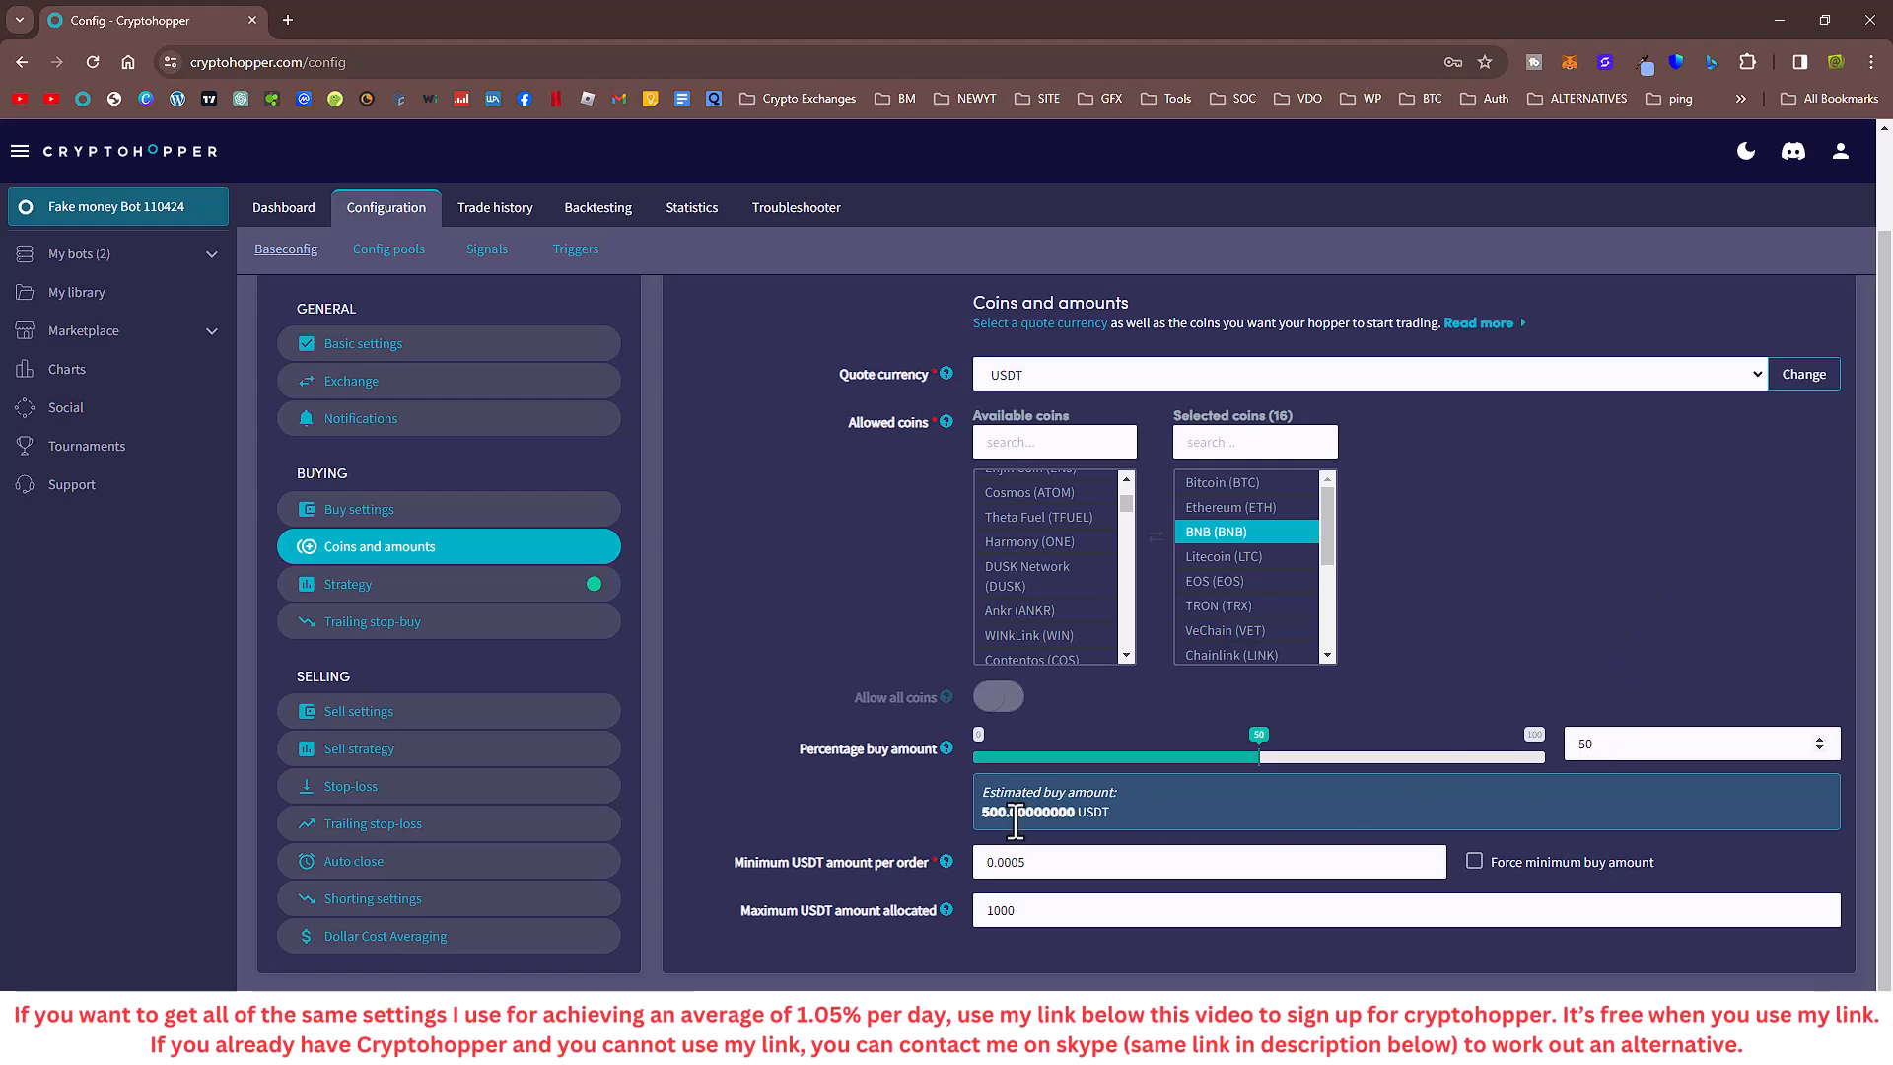
pyautogui.moveTo(1015, 823); pyautogui.dragTo(982, 814)
pyautogui.doubleClick(1578, 743)
pyautogui.write('100')
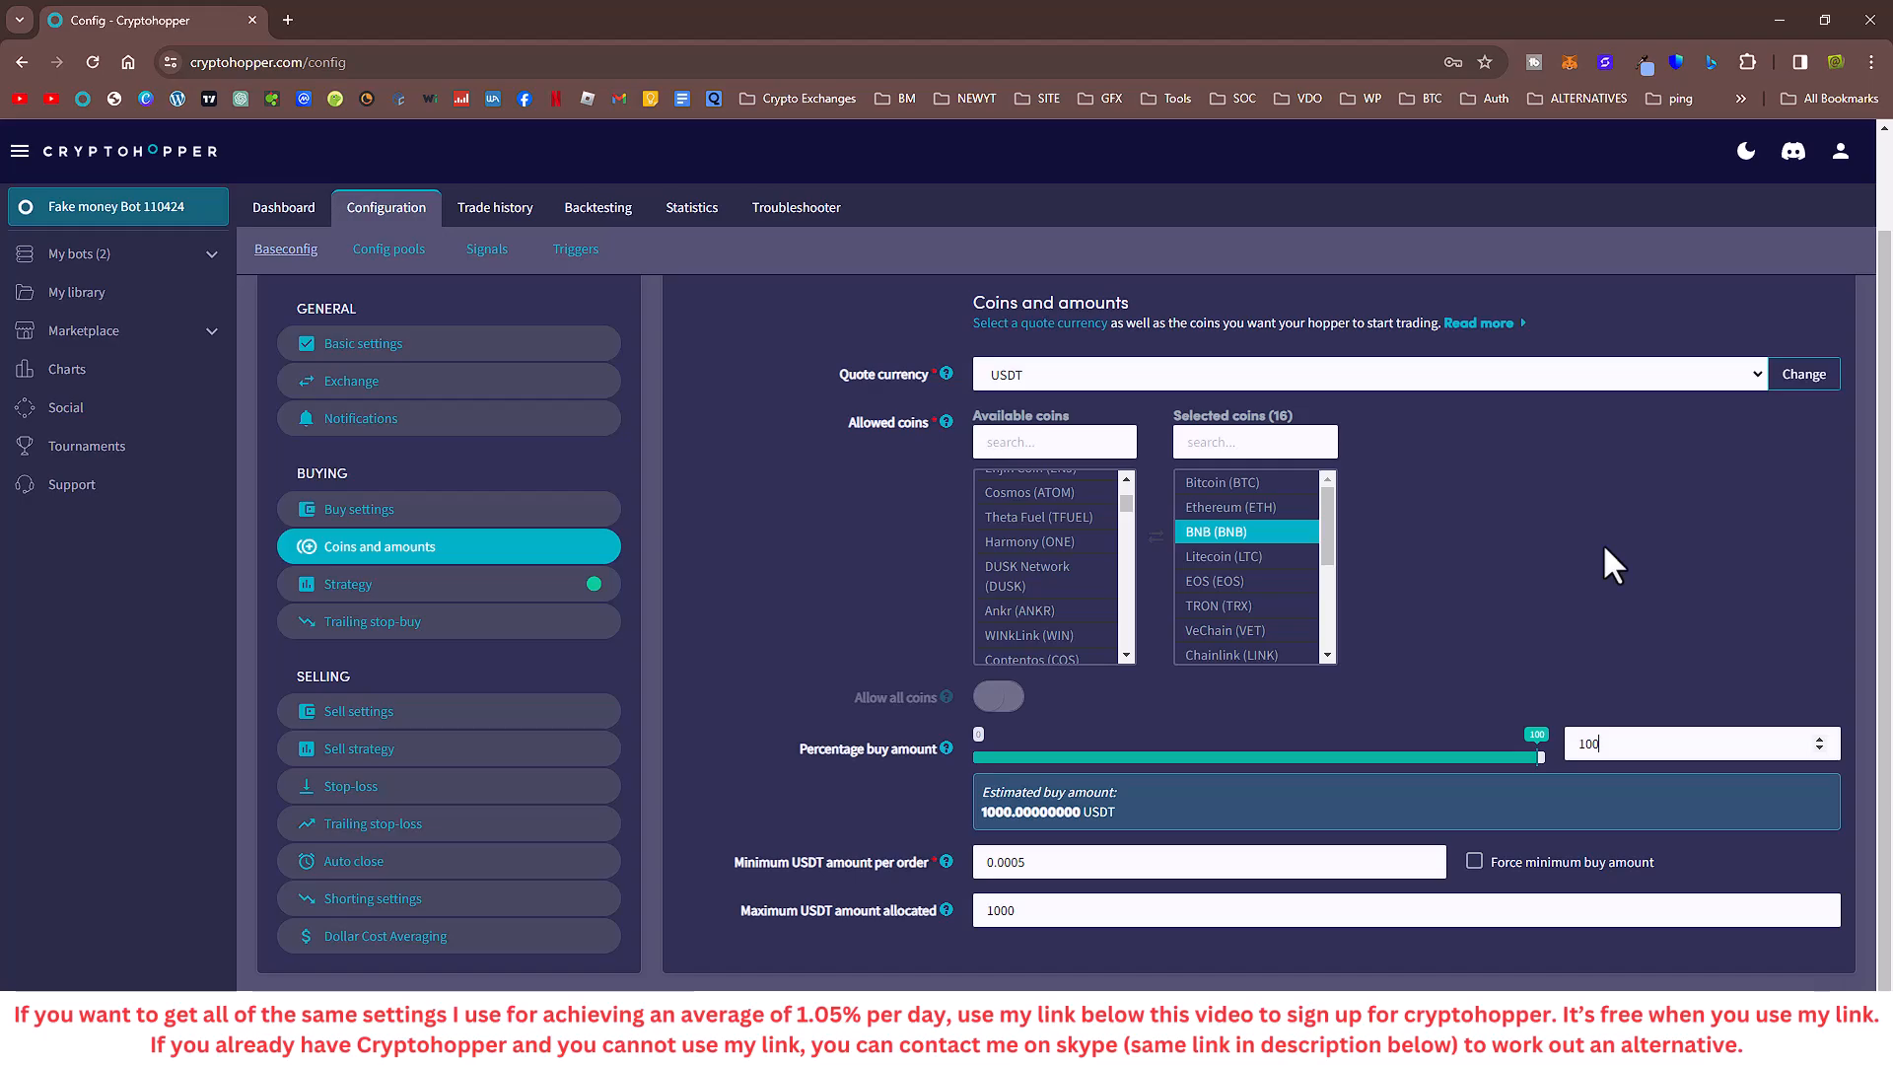
pyautogui.press('BackSpace')
pyautogui.press('BackSpace')
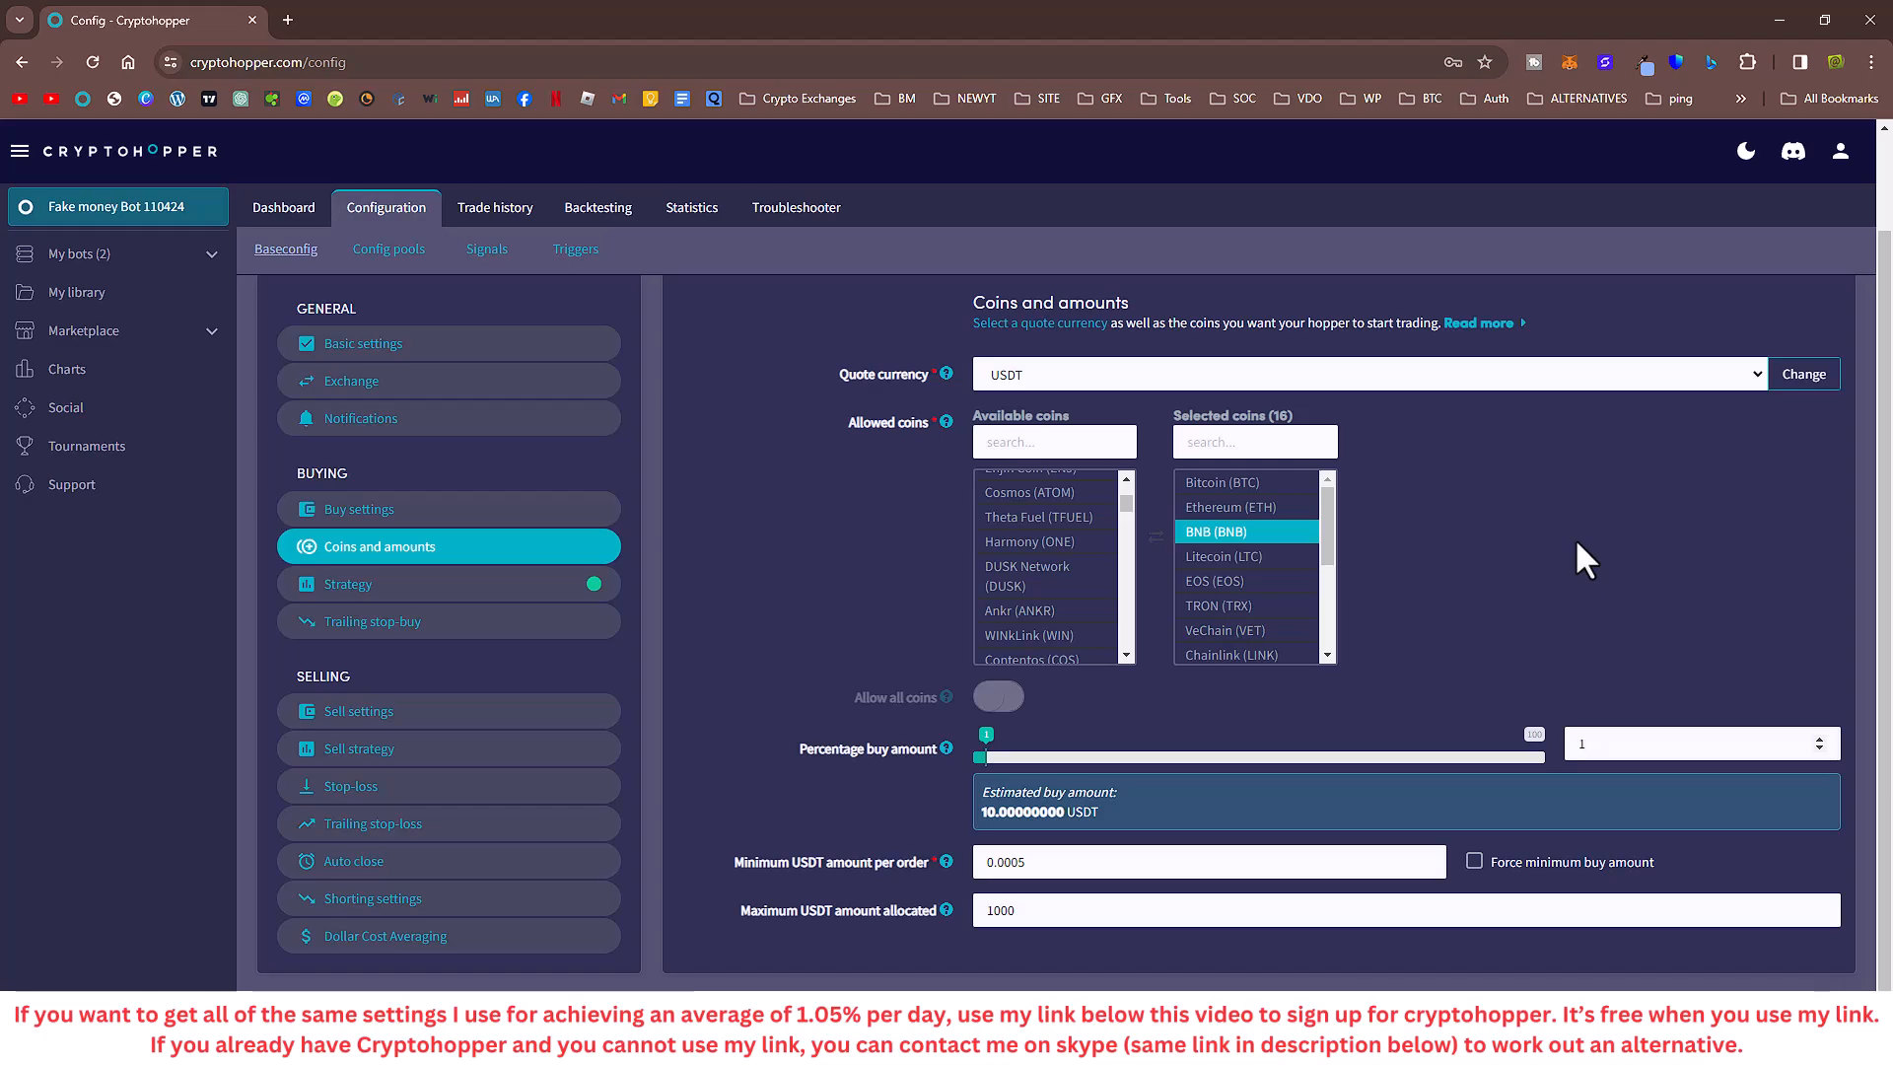
# - Set the minimum USDT amount per order to 10, clear the maximum amount allocated and try to save the configuration
pyautogui.moveTo(1056, 861); pyautogui.dragTo(907, 868)
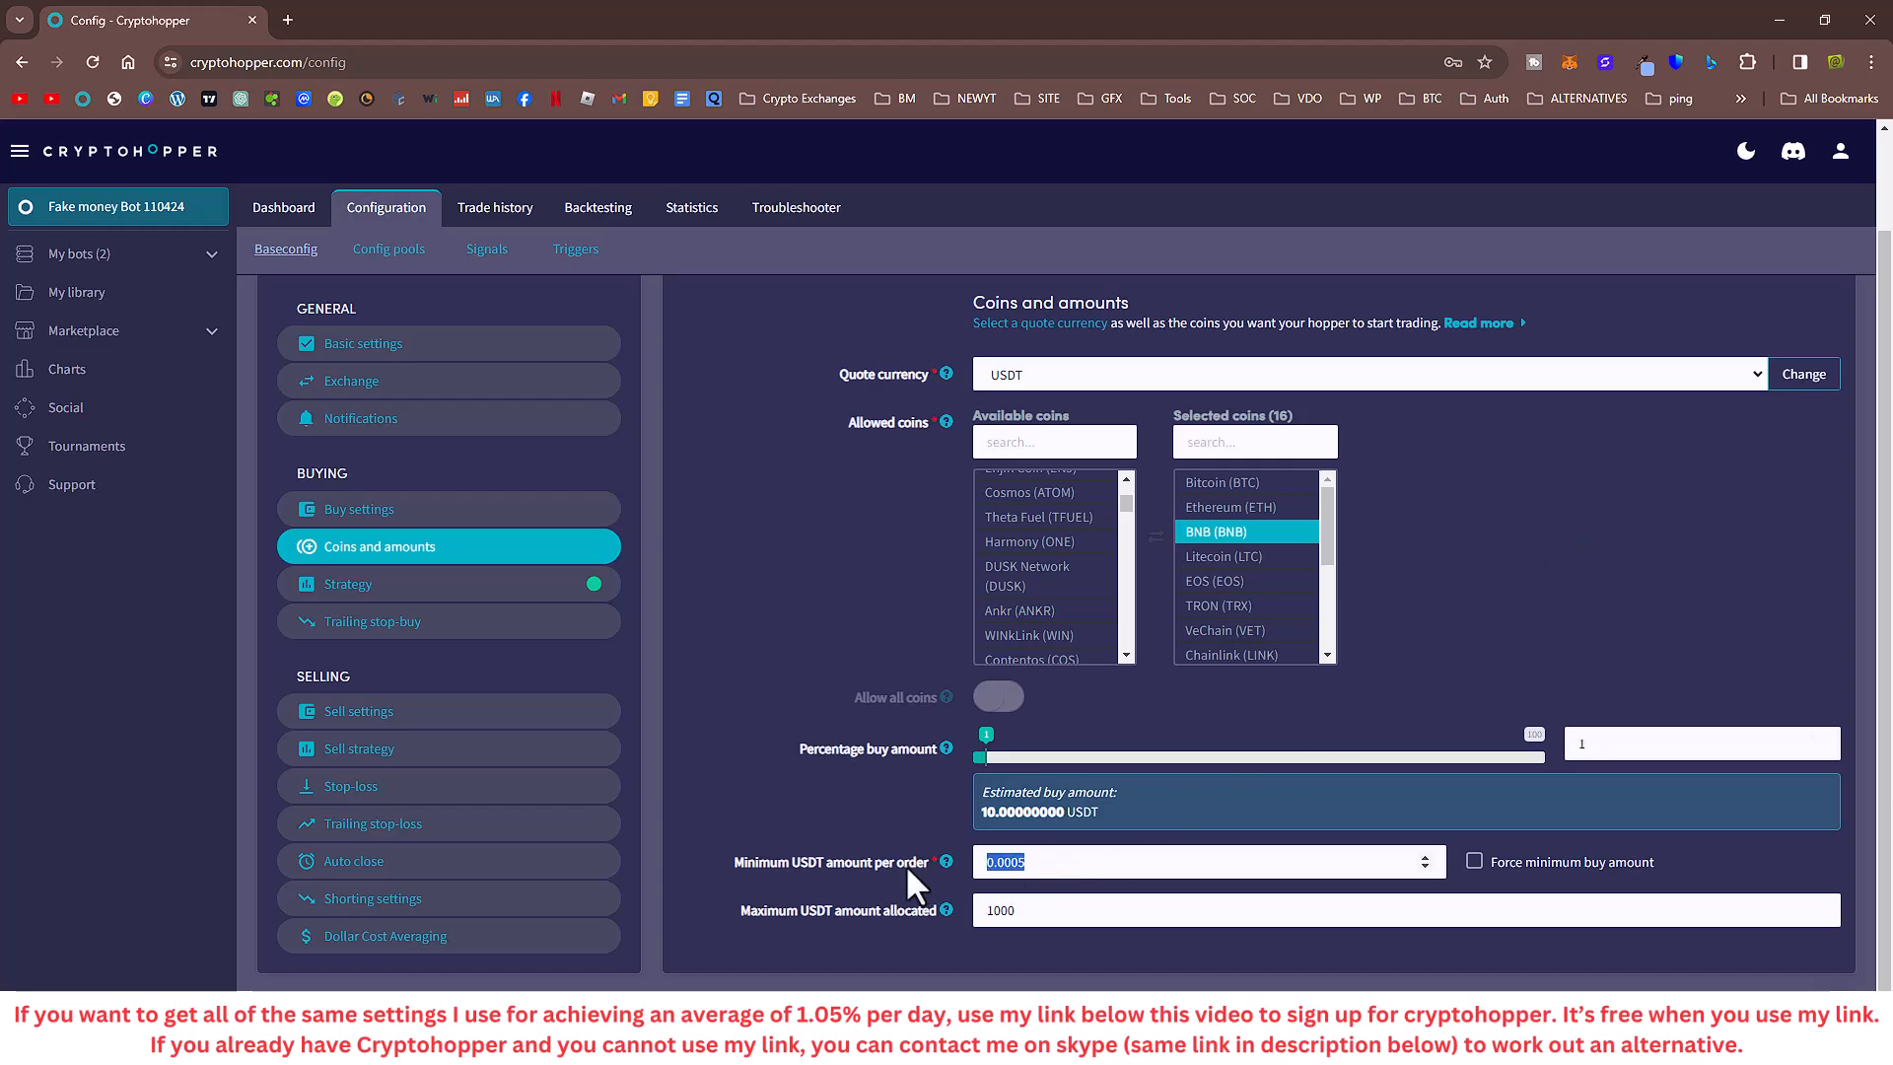
pyautogui.write('10')
pyautogui.moveTo(1042, 908); pyautogui.dragTo(981, 912)
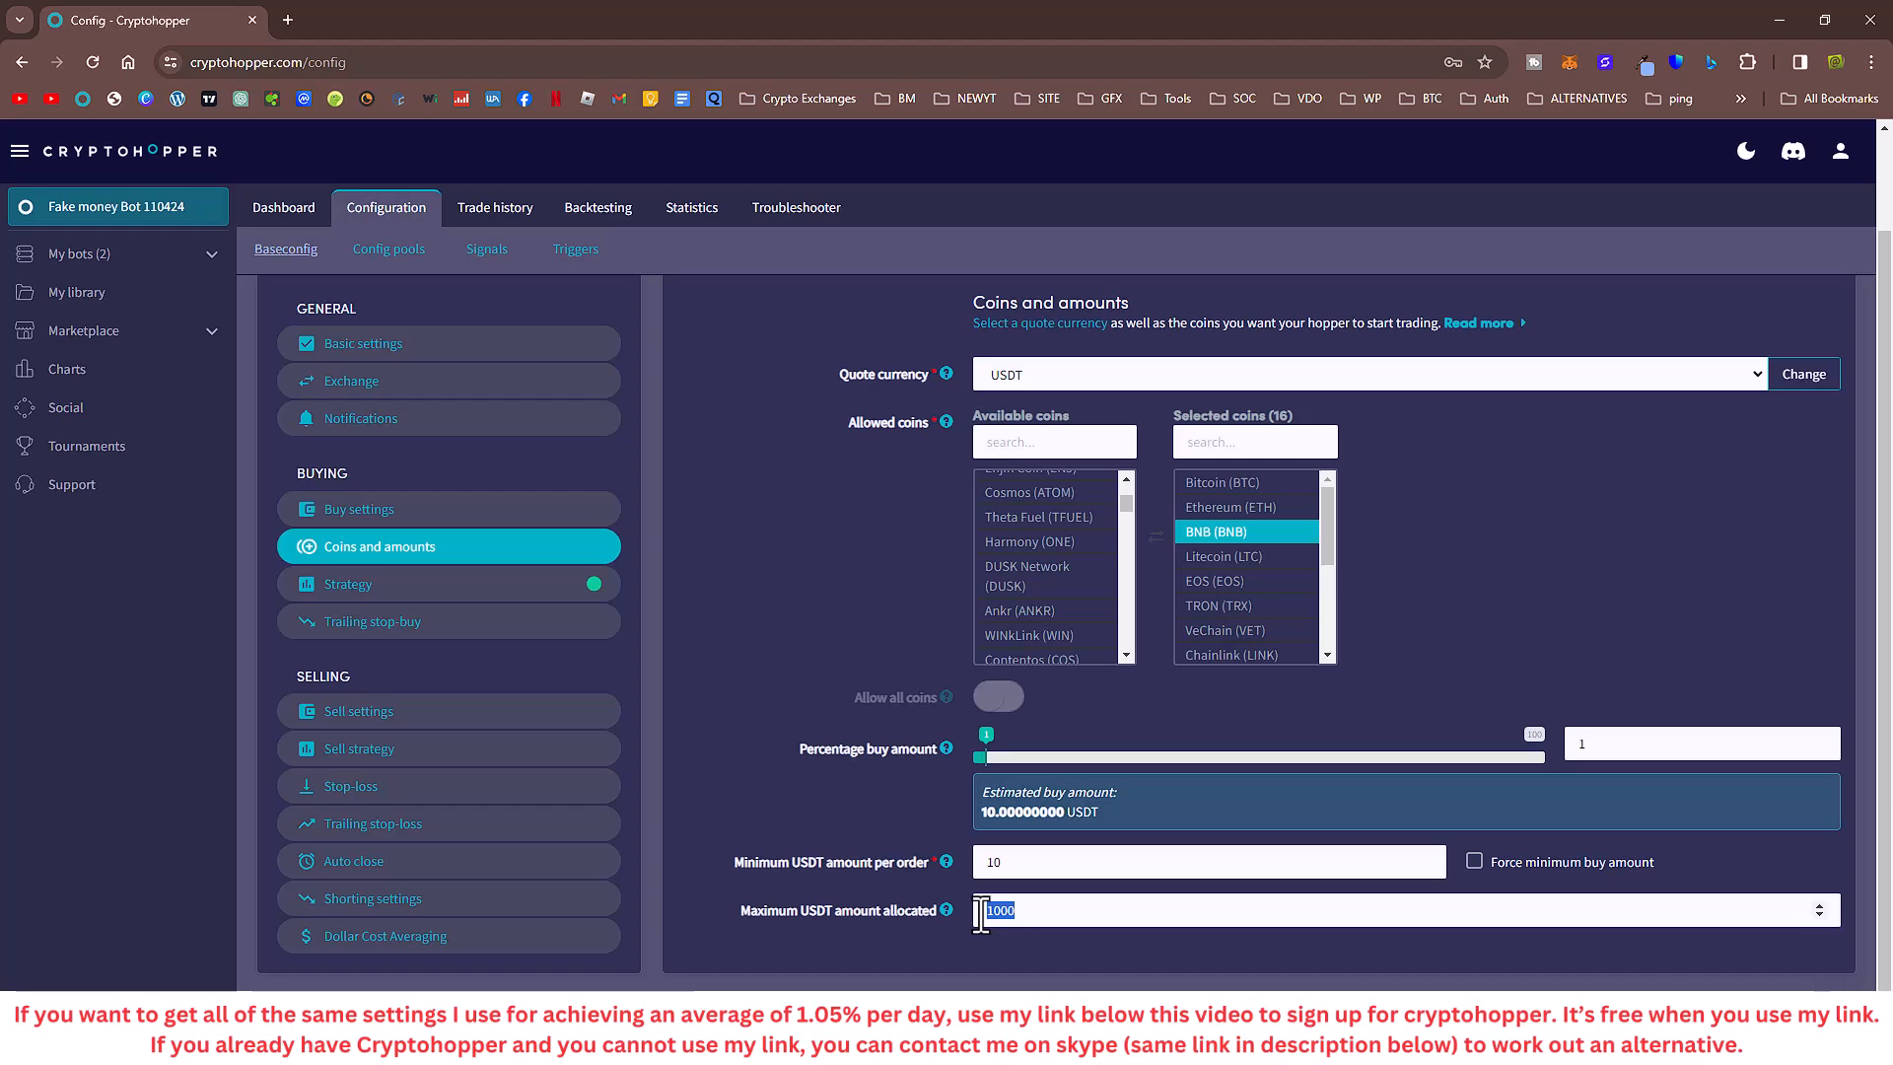
pyautogui.press('BackSpace')
pyautogui.scroll(2, 1571, 636)
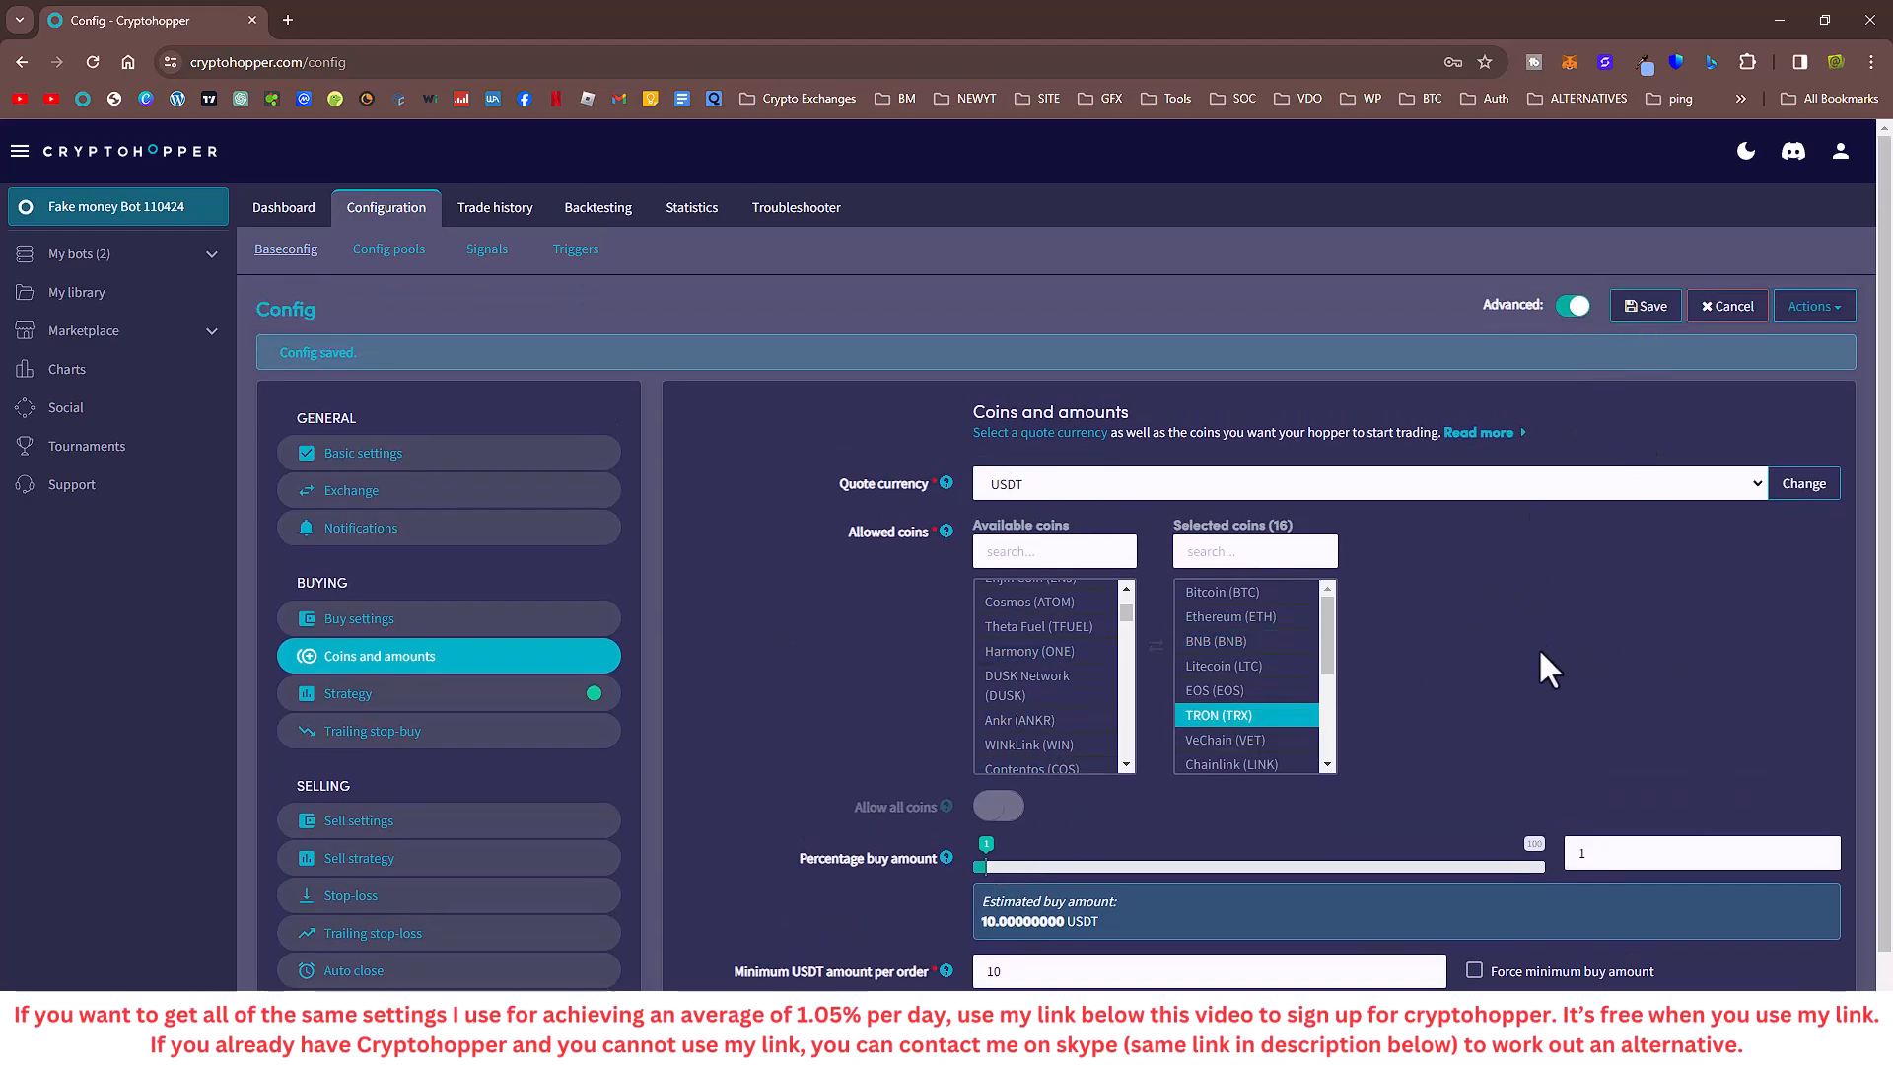
pyautogui.scroll(-1, 1538, 647)
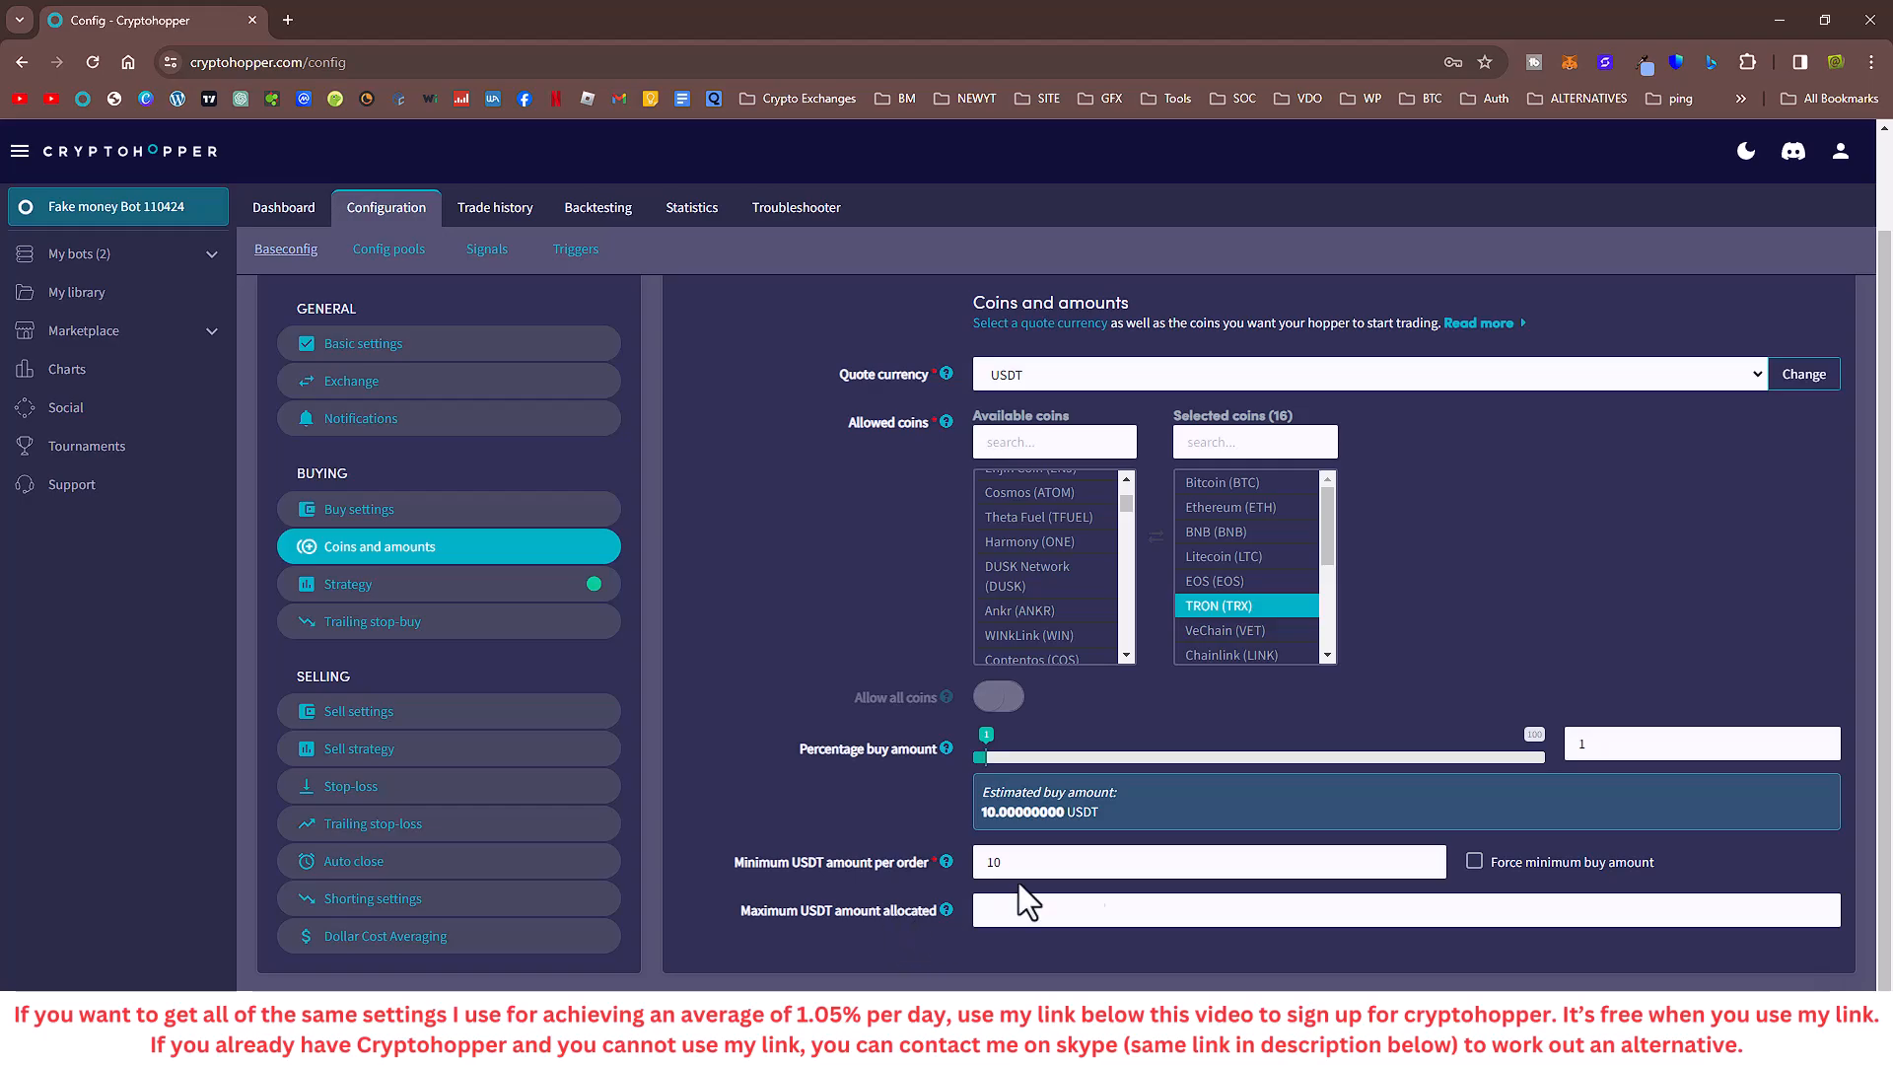
pyautogui.scroll(1, 1566, 684)
pyautogui.click(1639, 313)
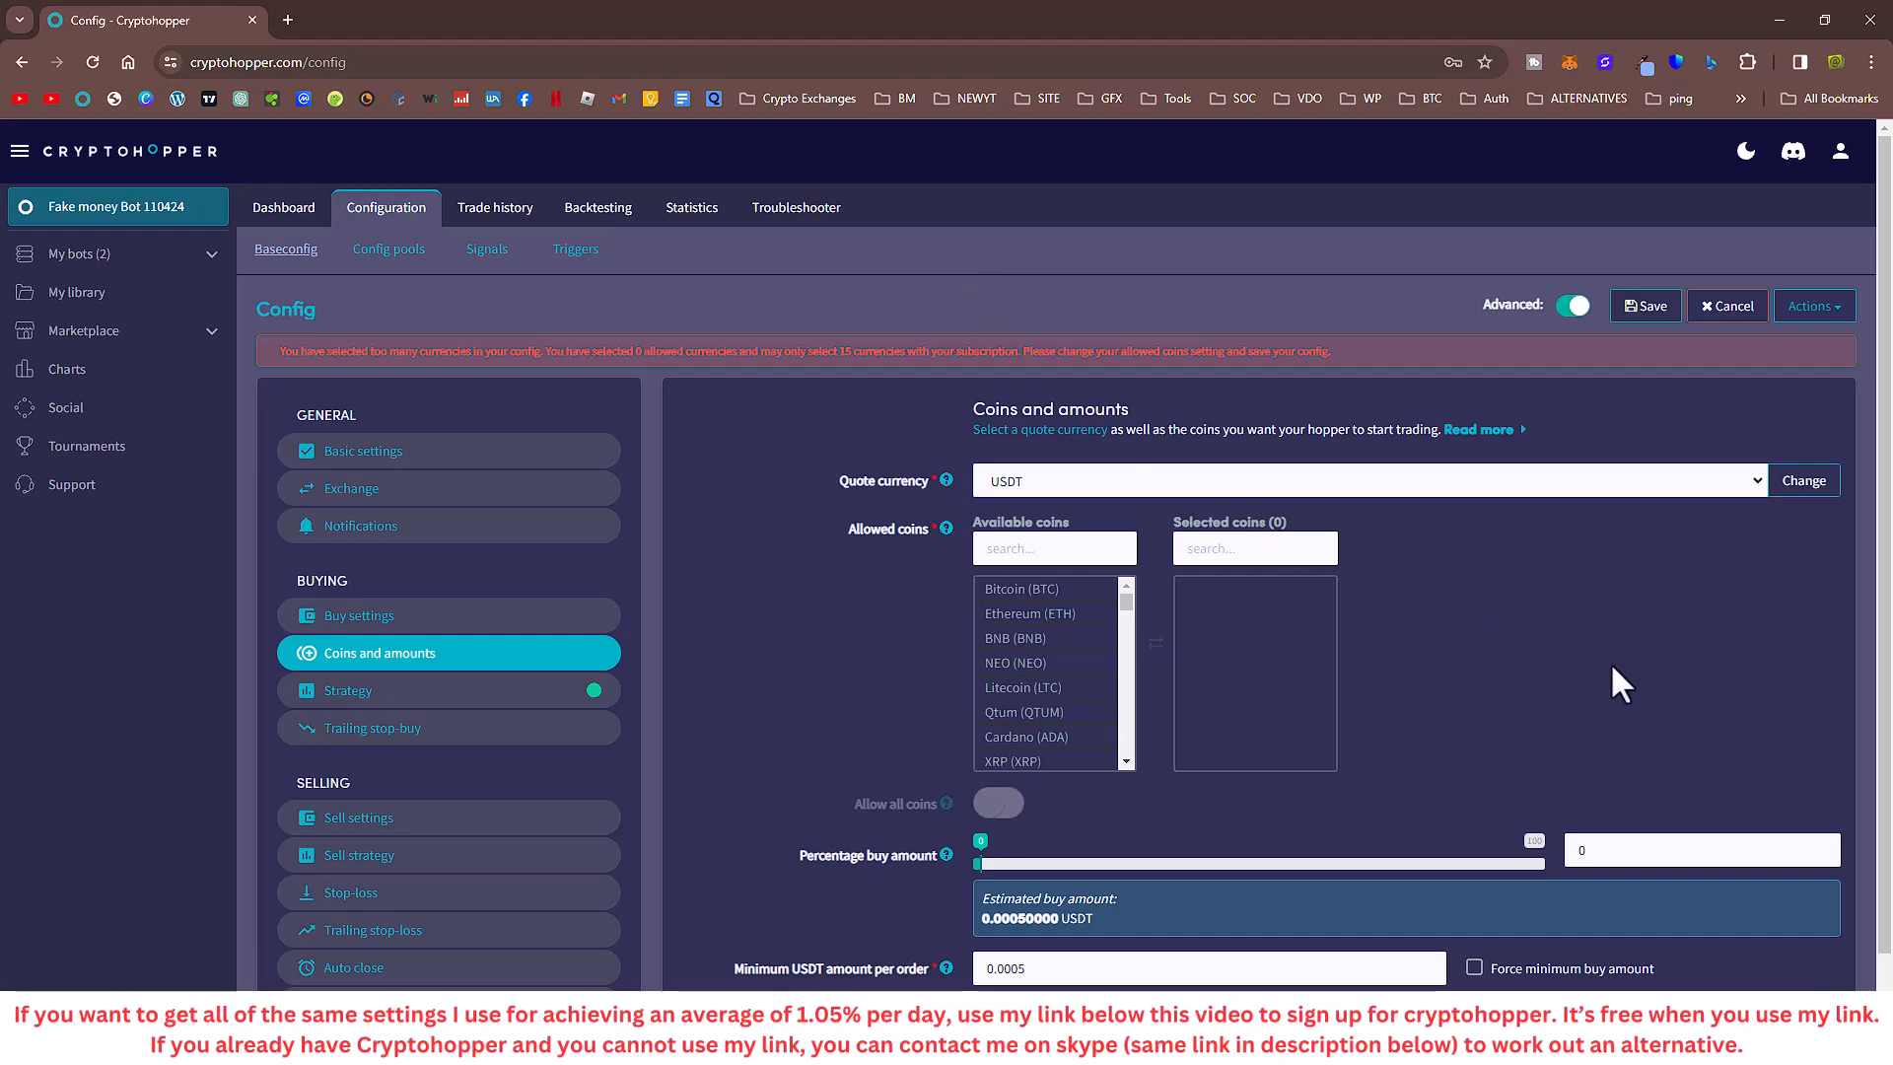
# - Select Bitcoin, Ethereum, BNB and EOS again as allowed coins
pyautogui.scroll(-3, 1062, 727)
pyautogui.scroll(3, 1060, 720)
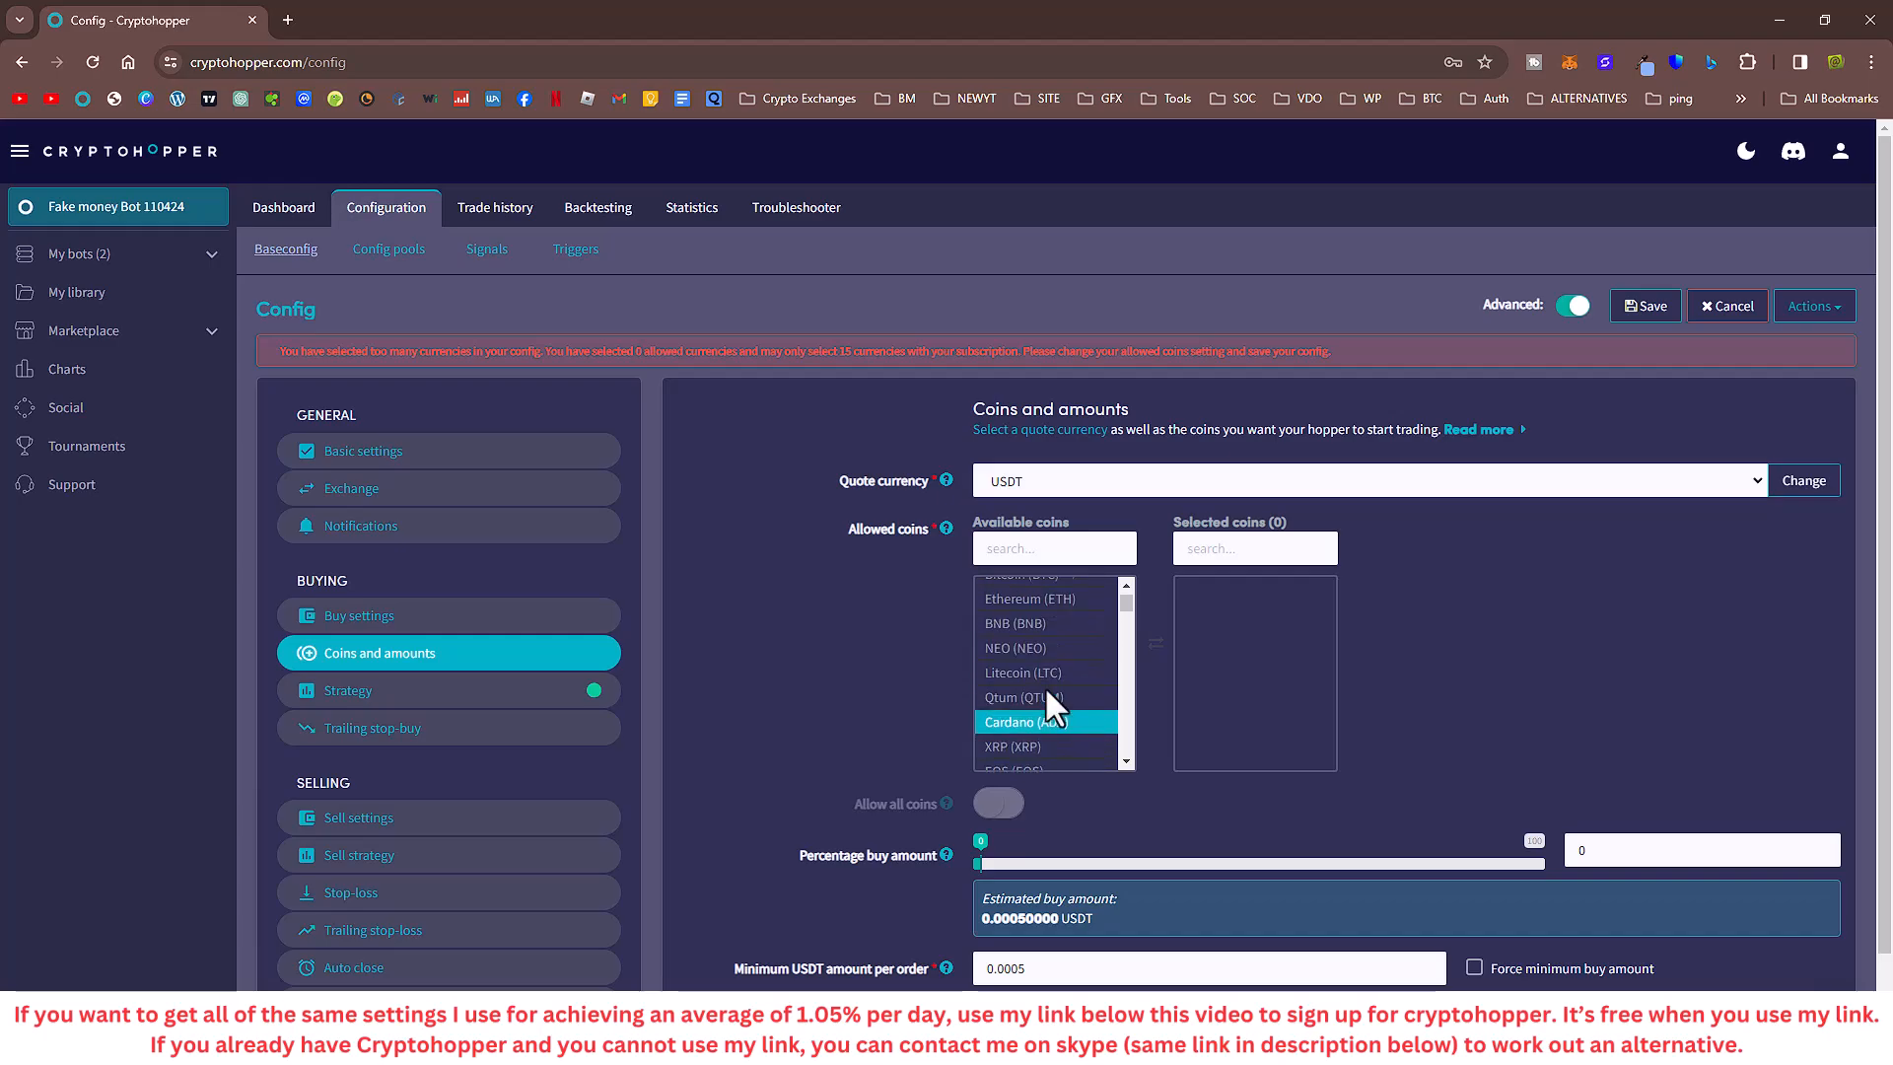
pyautogui.click(1023, 589)
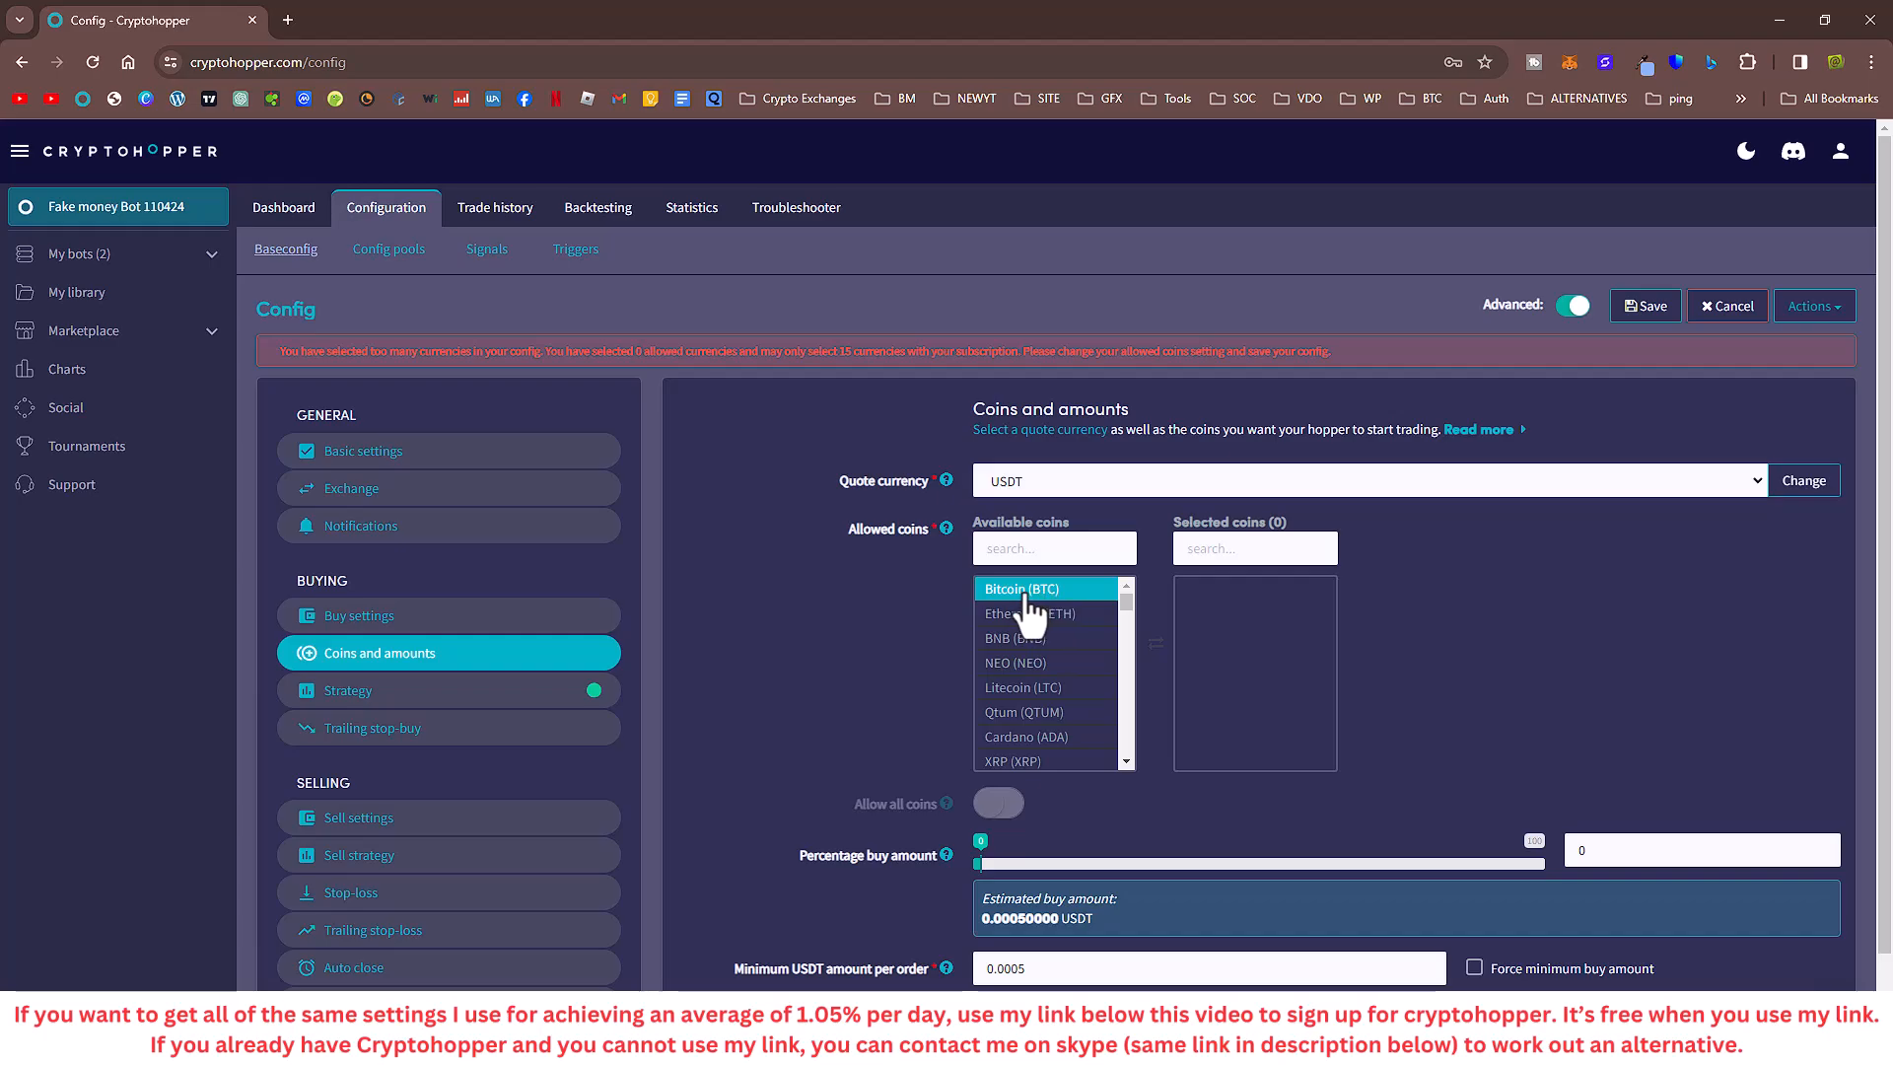
pyautogui.doubleClick(1026, 592)
pyautogui.doubleClick(1025, 591)
pyautogui.doubleClick(1028, 592)
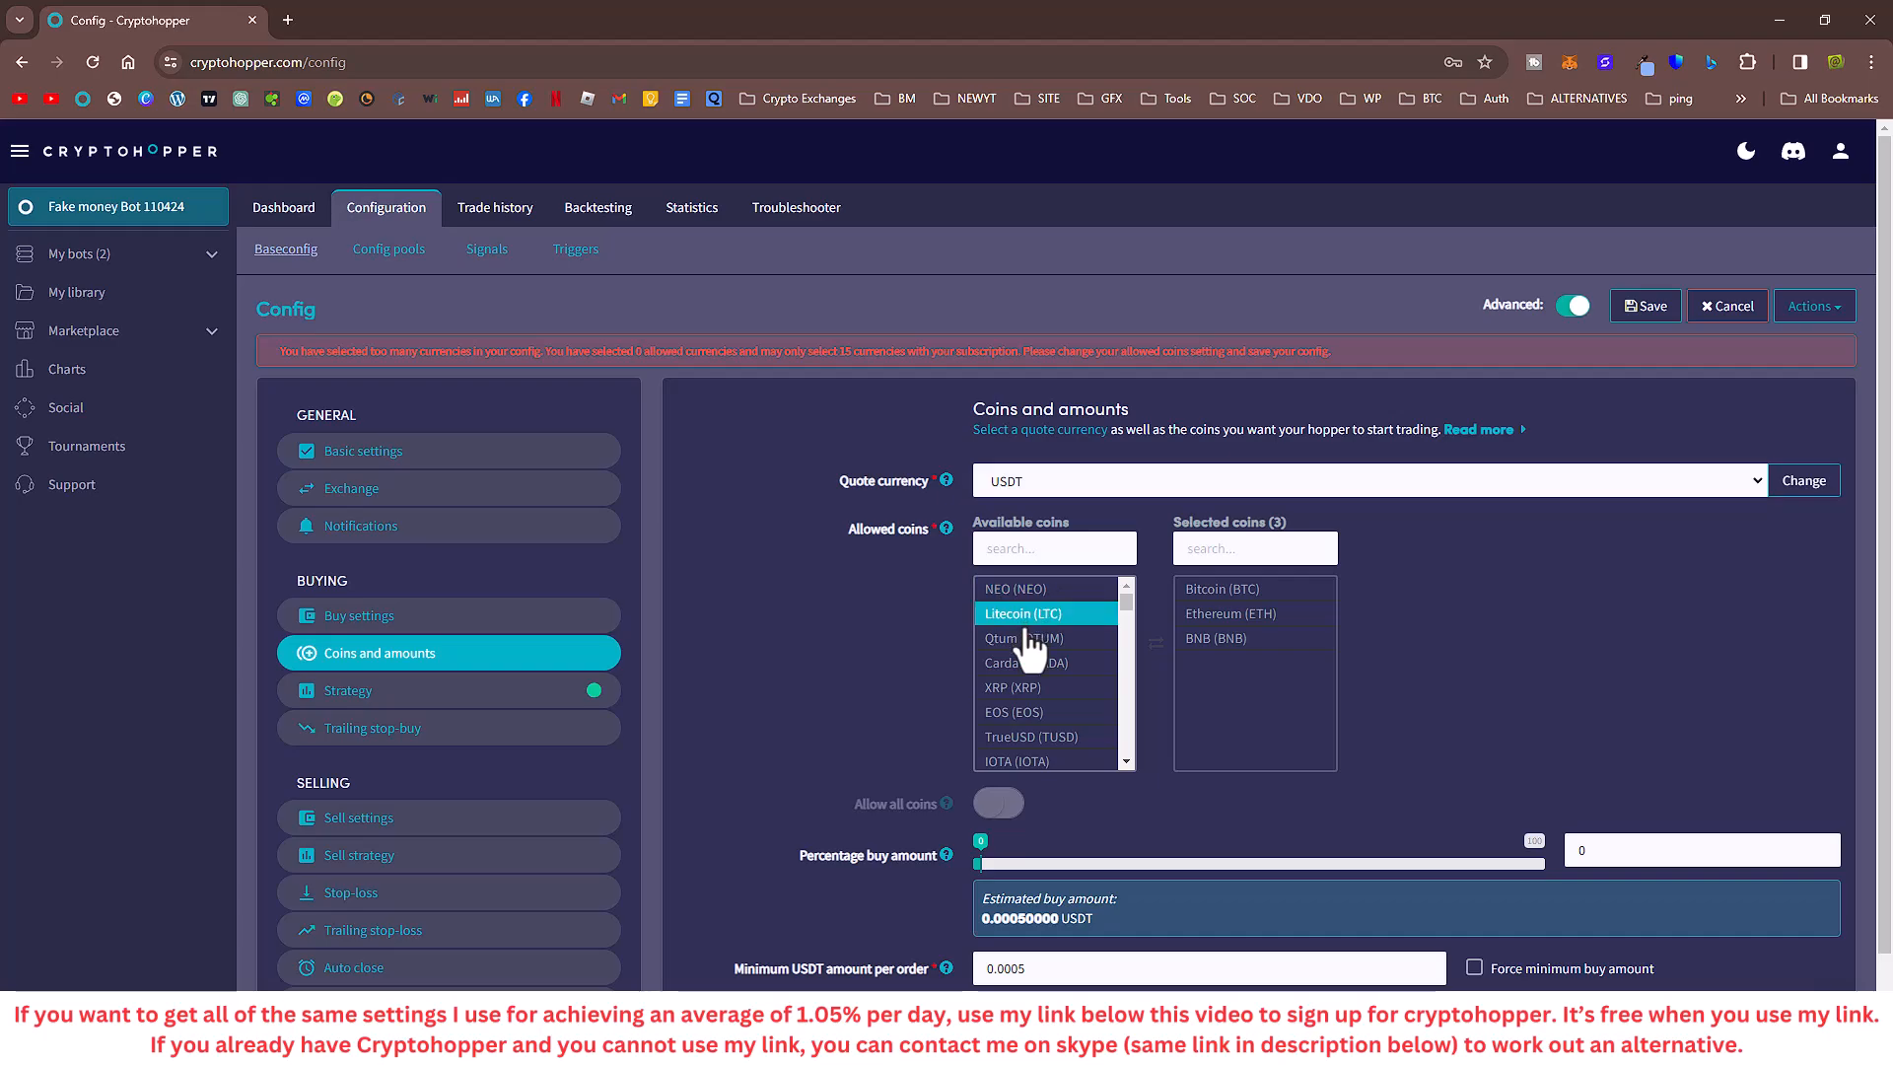
pyautogui.doubleClick(1053, 714)
# - Add TRON, VeChain, Chainlink and Waves to the allowed coins
pyautogui.scroll(-2, 1063, 740)
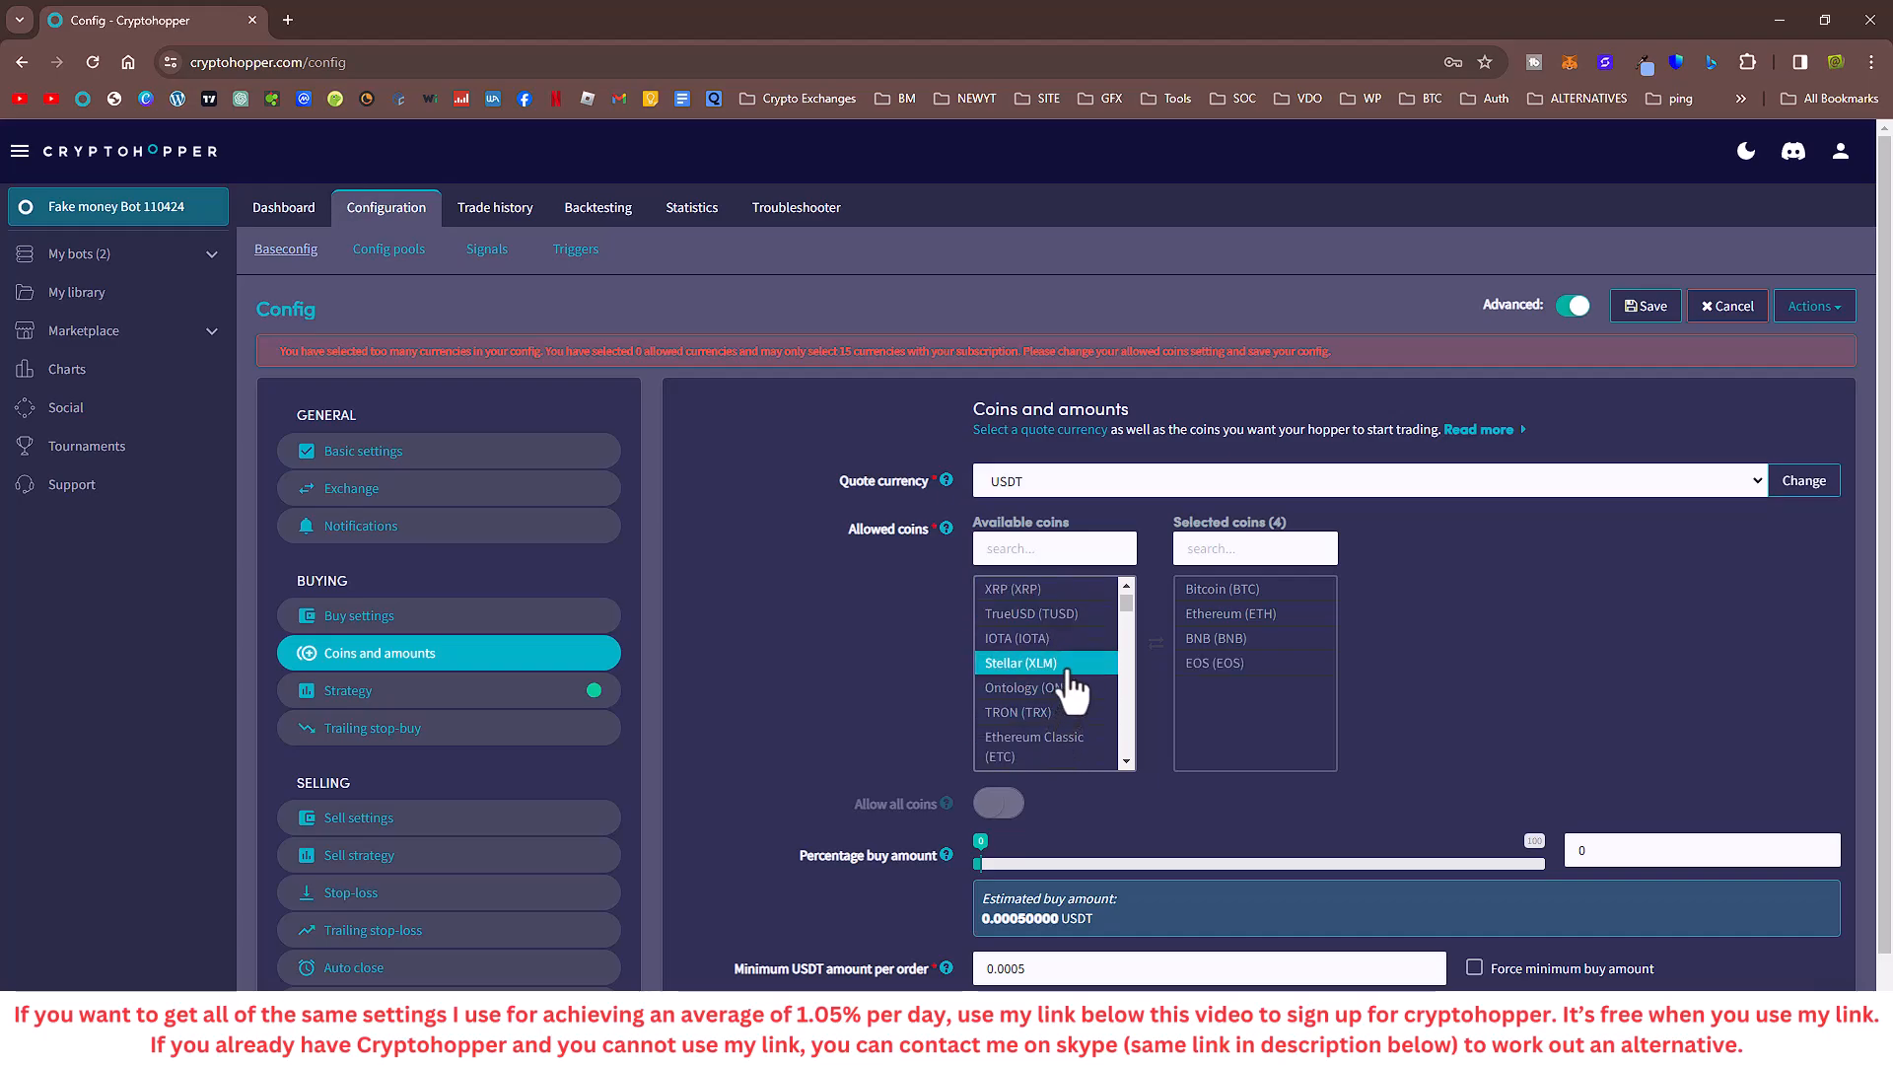
pyautogui.doubleClick(1070, 617)
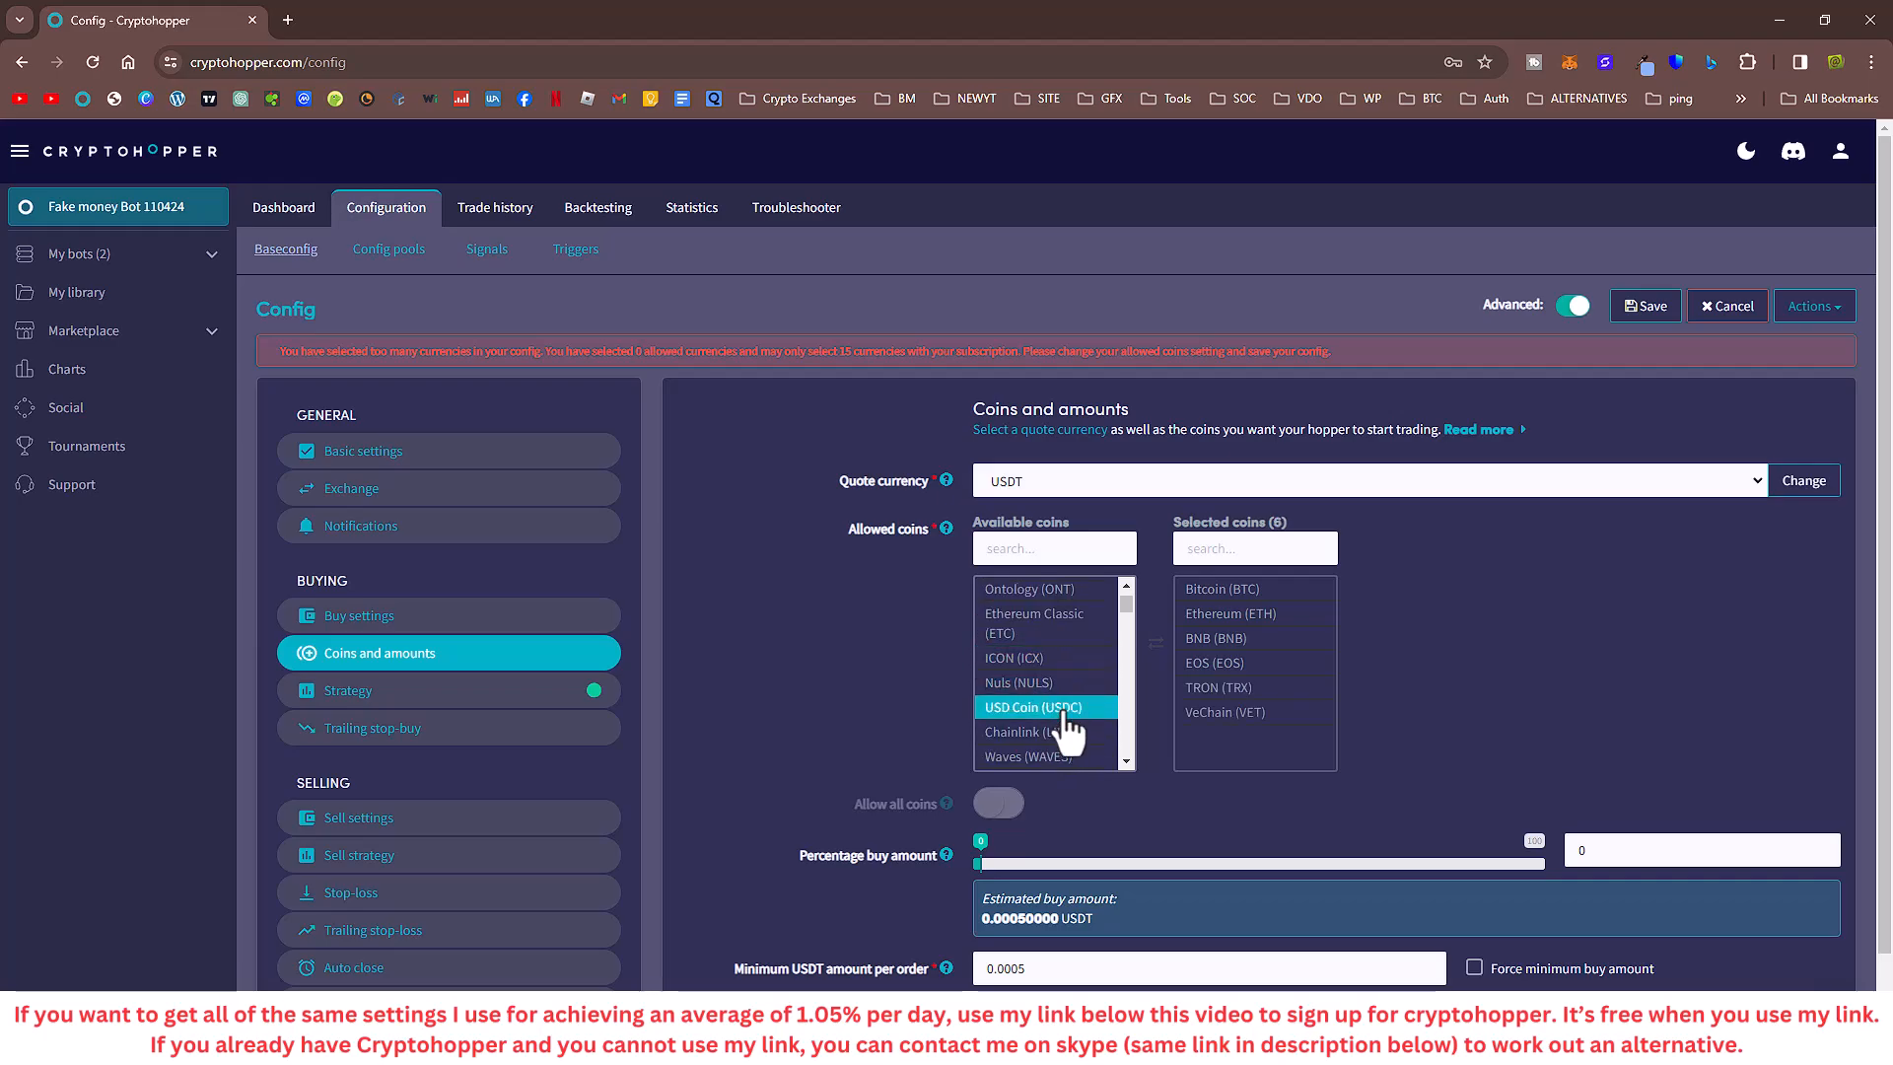
pyautogui.doubleClick(1067, 707)
pyautogui.scroll(-1, 1065, 691)
pyautogui.doubleClick(1059, 639)
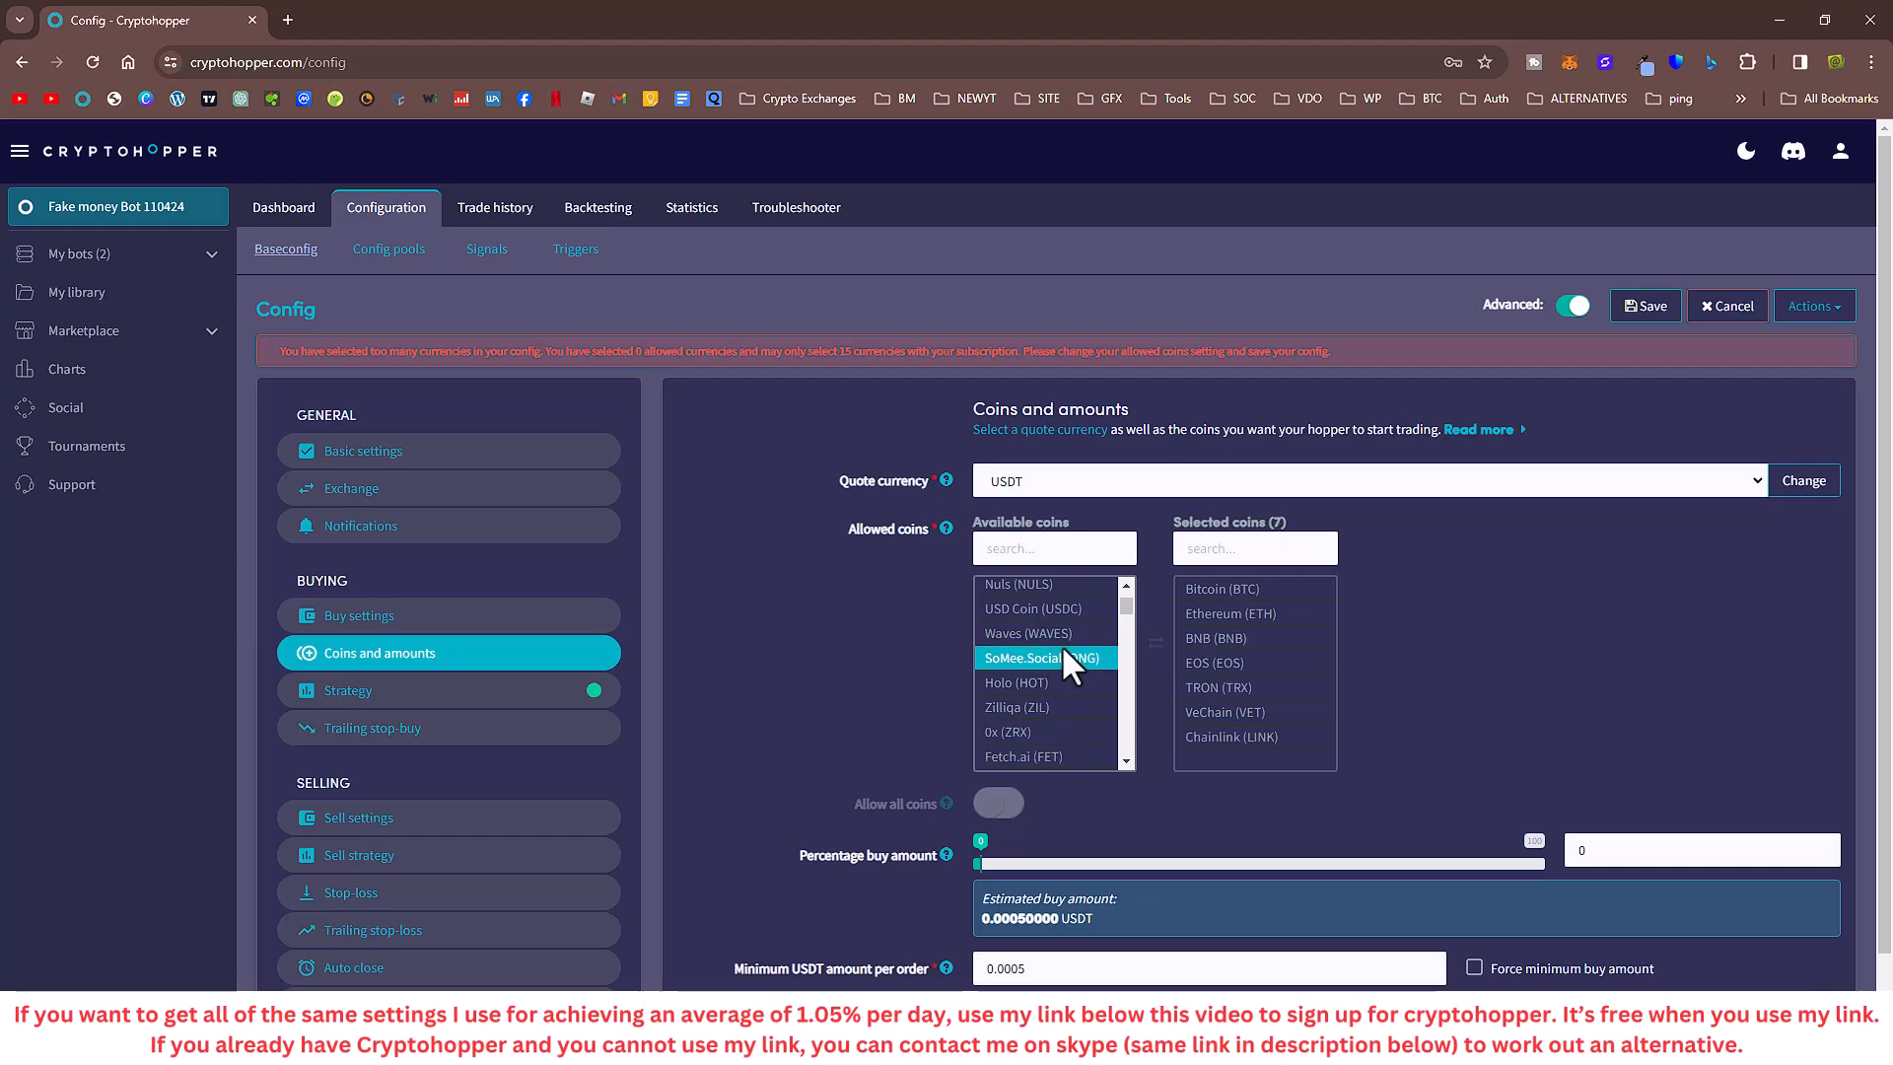
pyautogui.doubleClick(1062, 653)
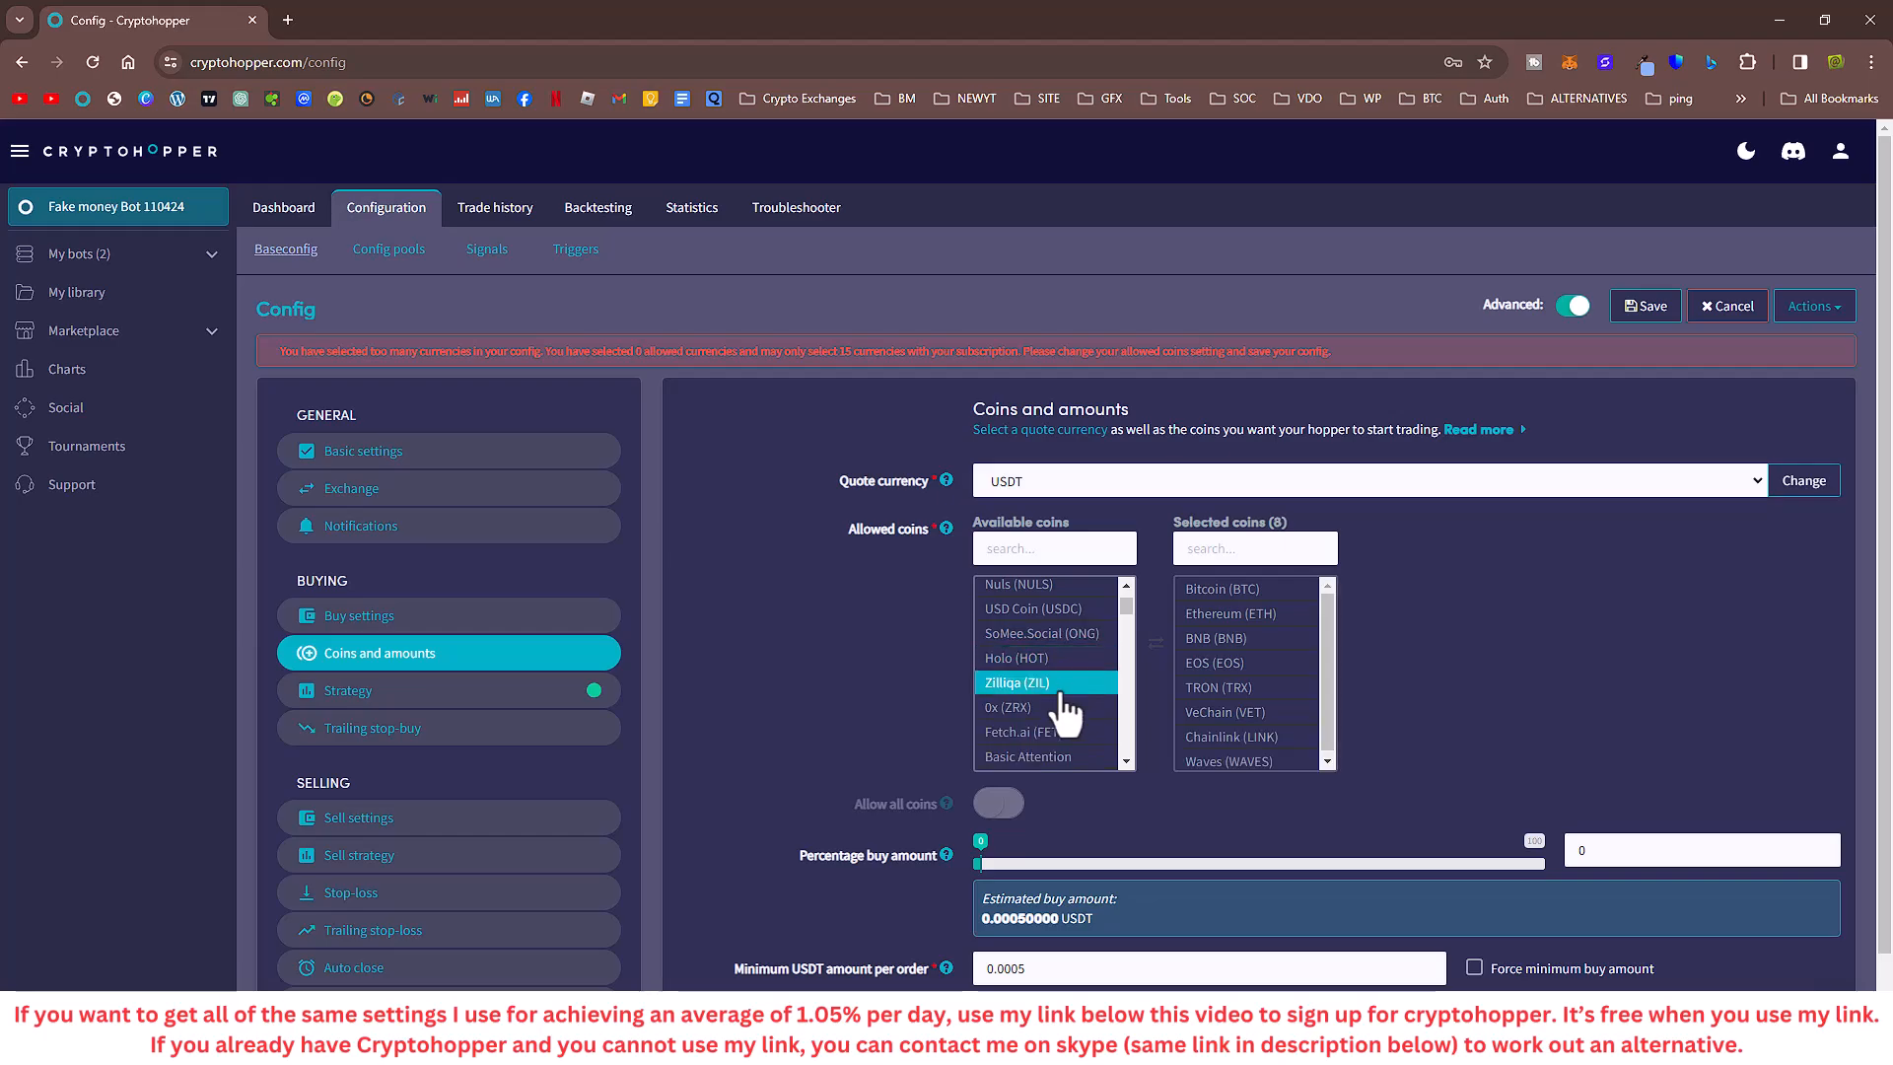
# - Add Fetch.ai, OMG Network and Polygon to the allowed coins
pyautogui.doubleClick(1059, 738)
pyautogui.scroll(-1, 1075, 690)
pyautogui.scroll(-2, 1085, 704)
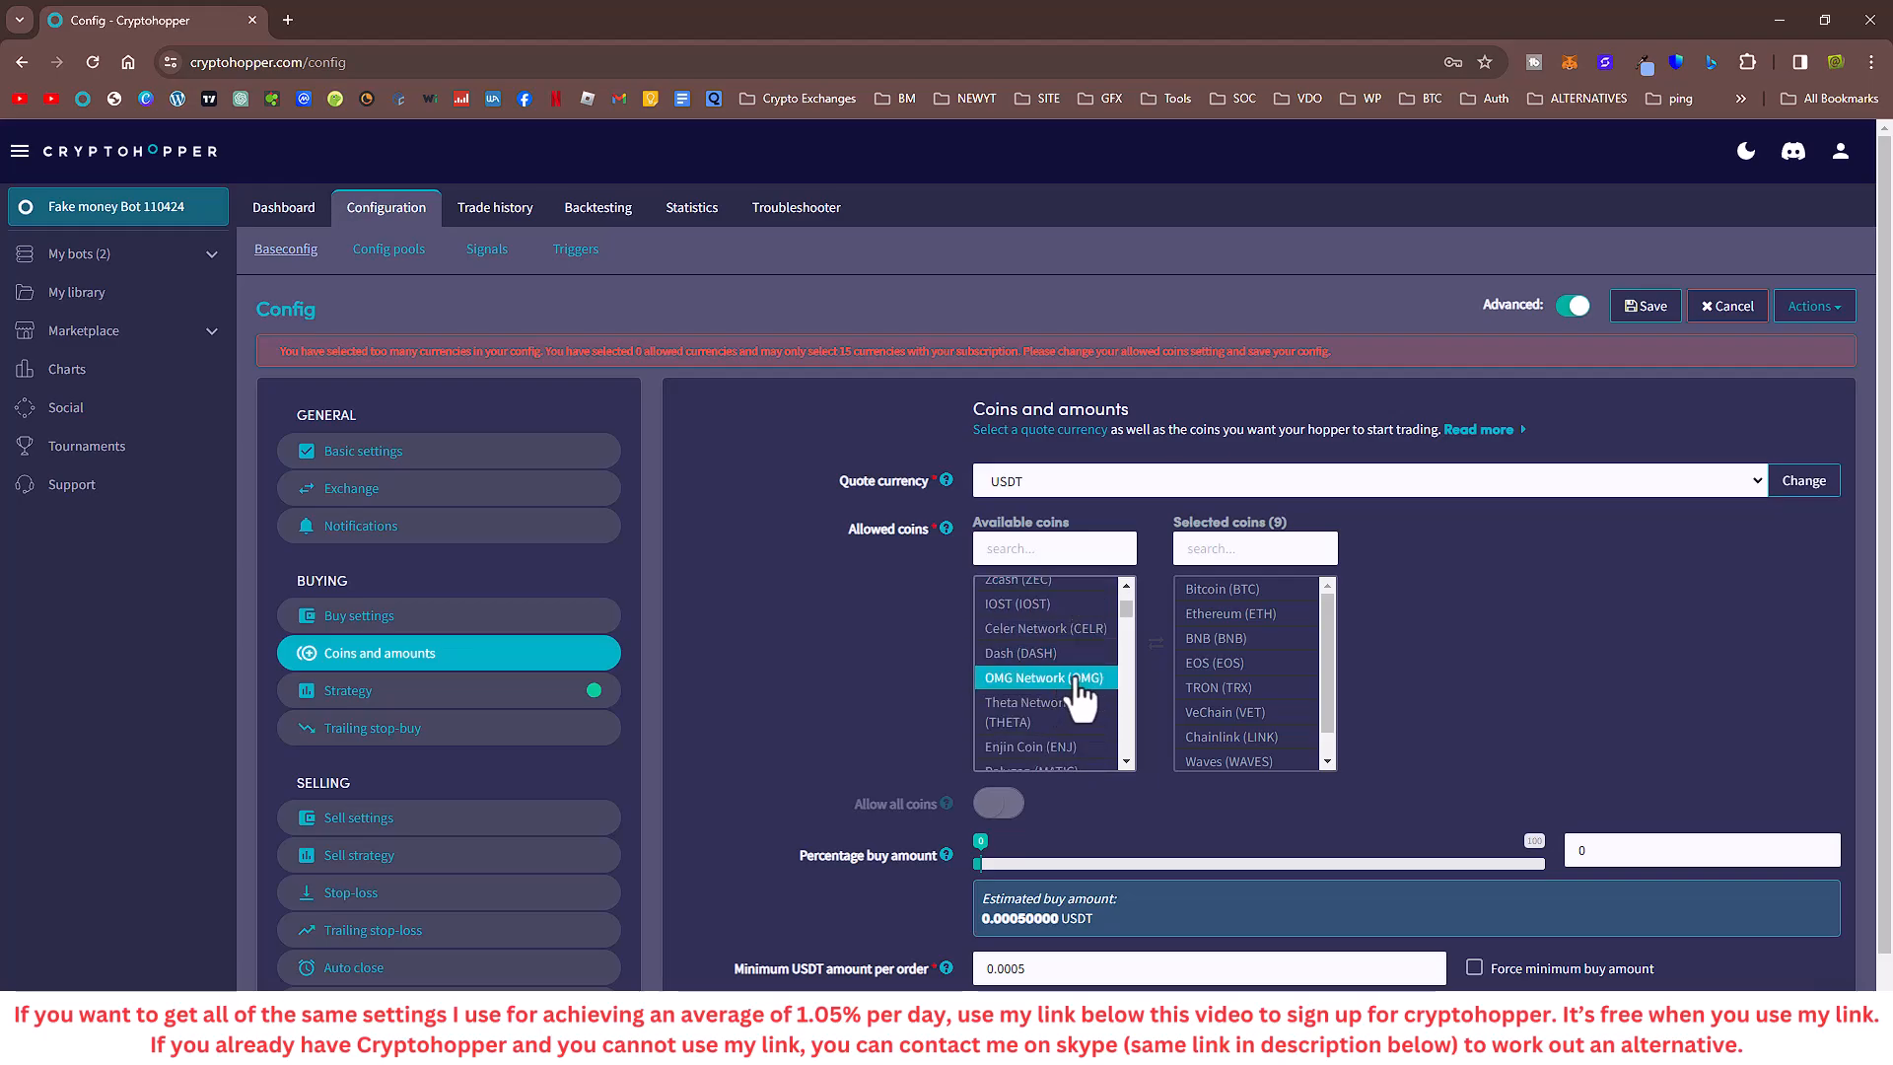
pyautogui.doubleClick(1085, 690)
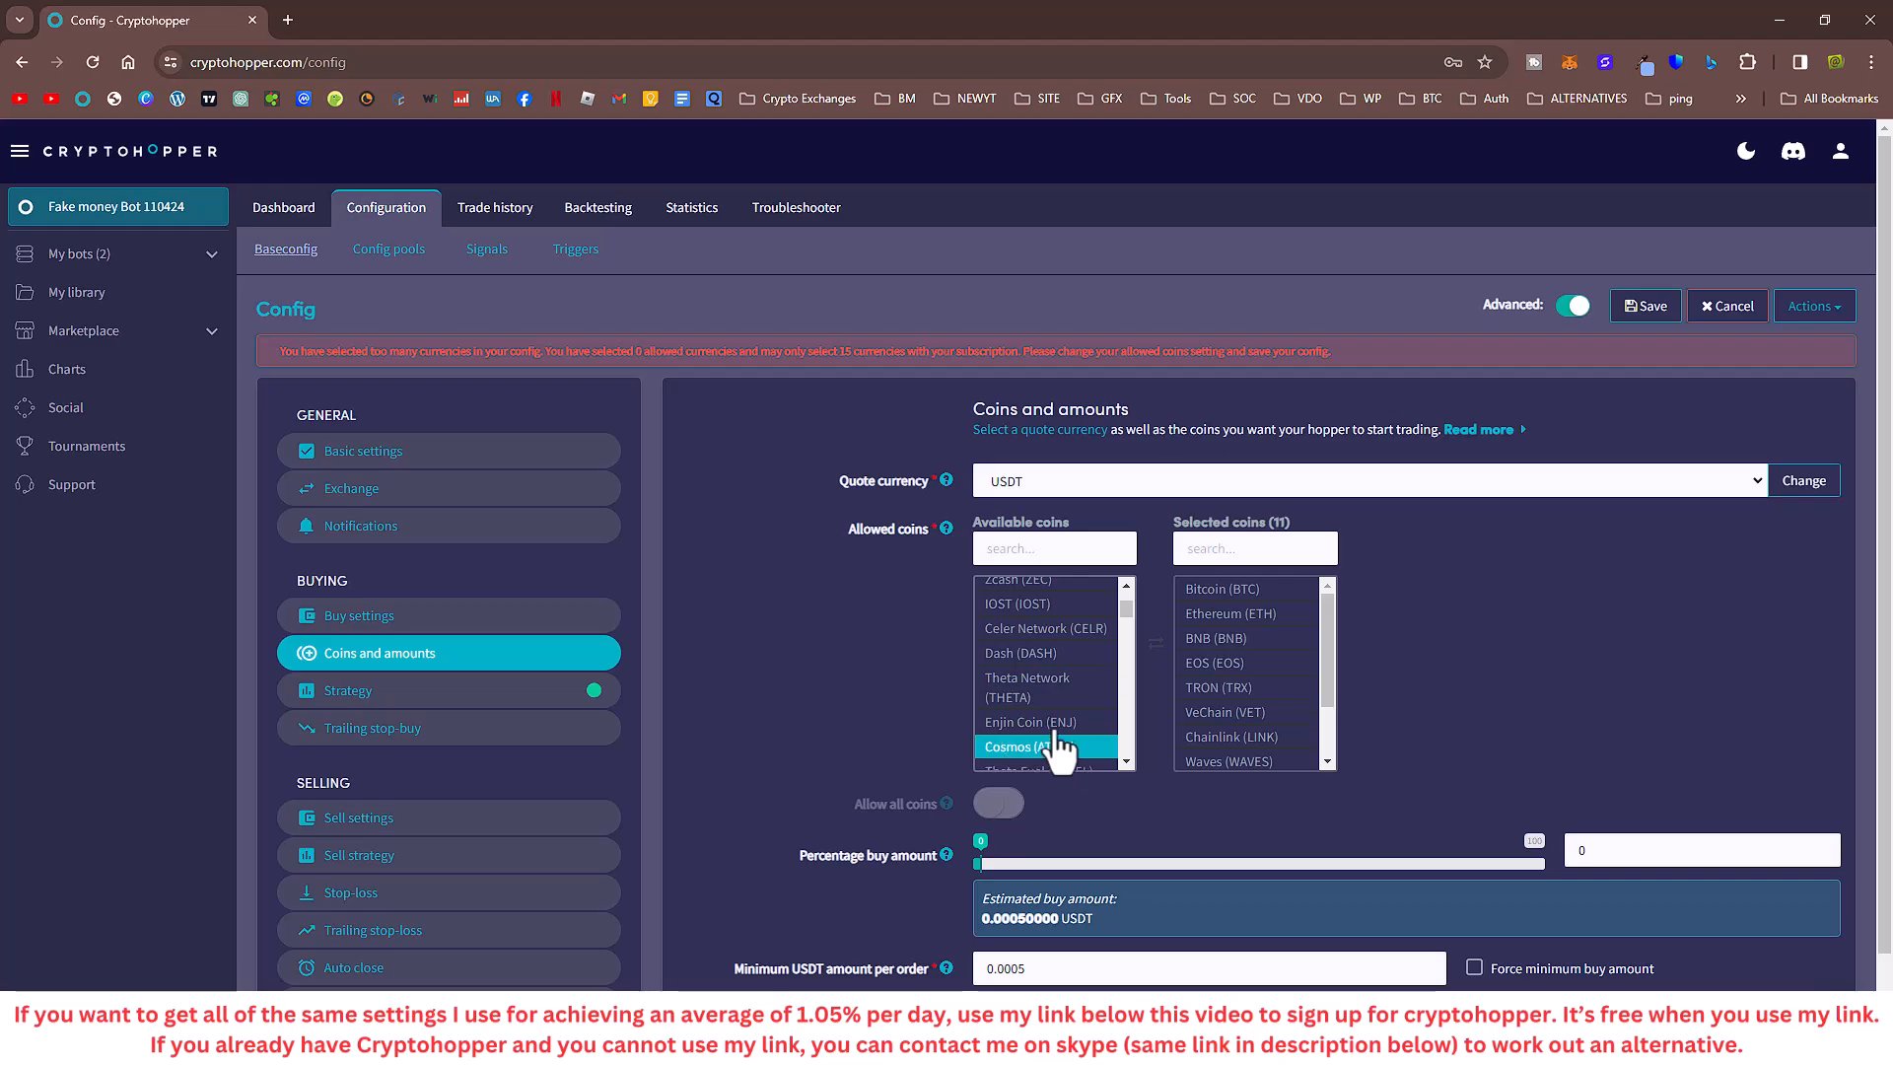
# - Add Cosmos, Algorand and Dogecoin to the allowed coins
pyautogui.doubleClick(1056, 749)
pyautogui.scroll(-2, 1078, 720)
pyautogui.doubleClick(1073, 722)
pyautogui.scroll(-2, 1070, 681)
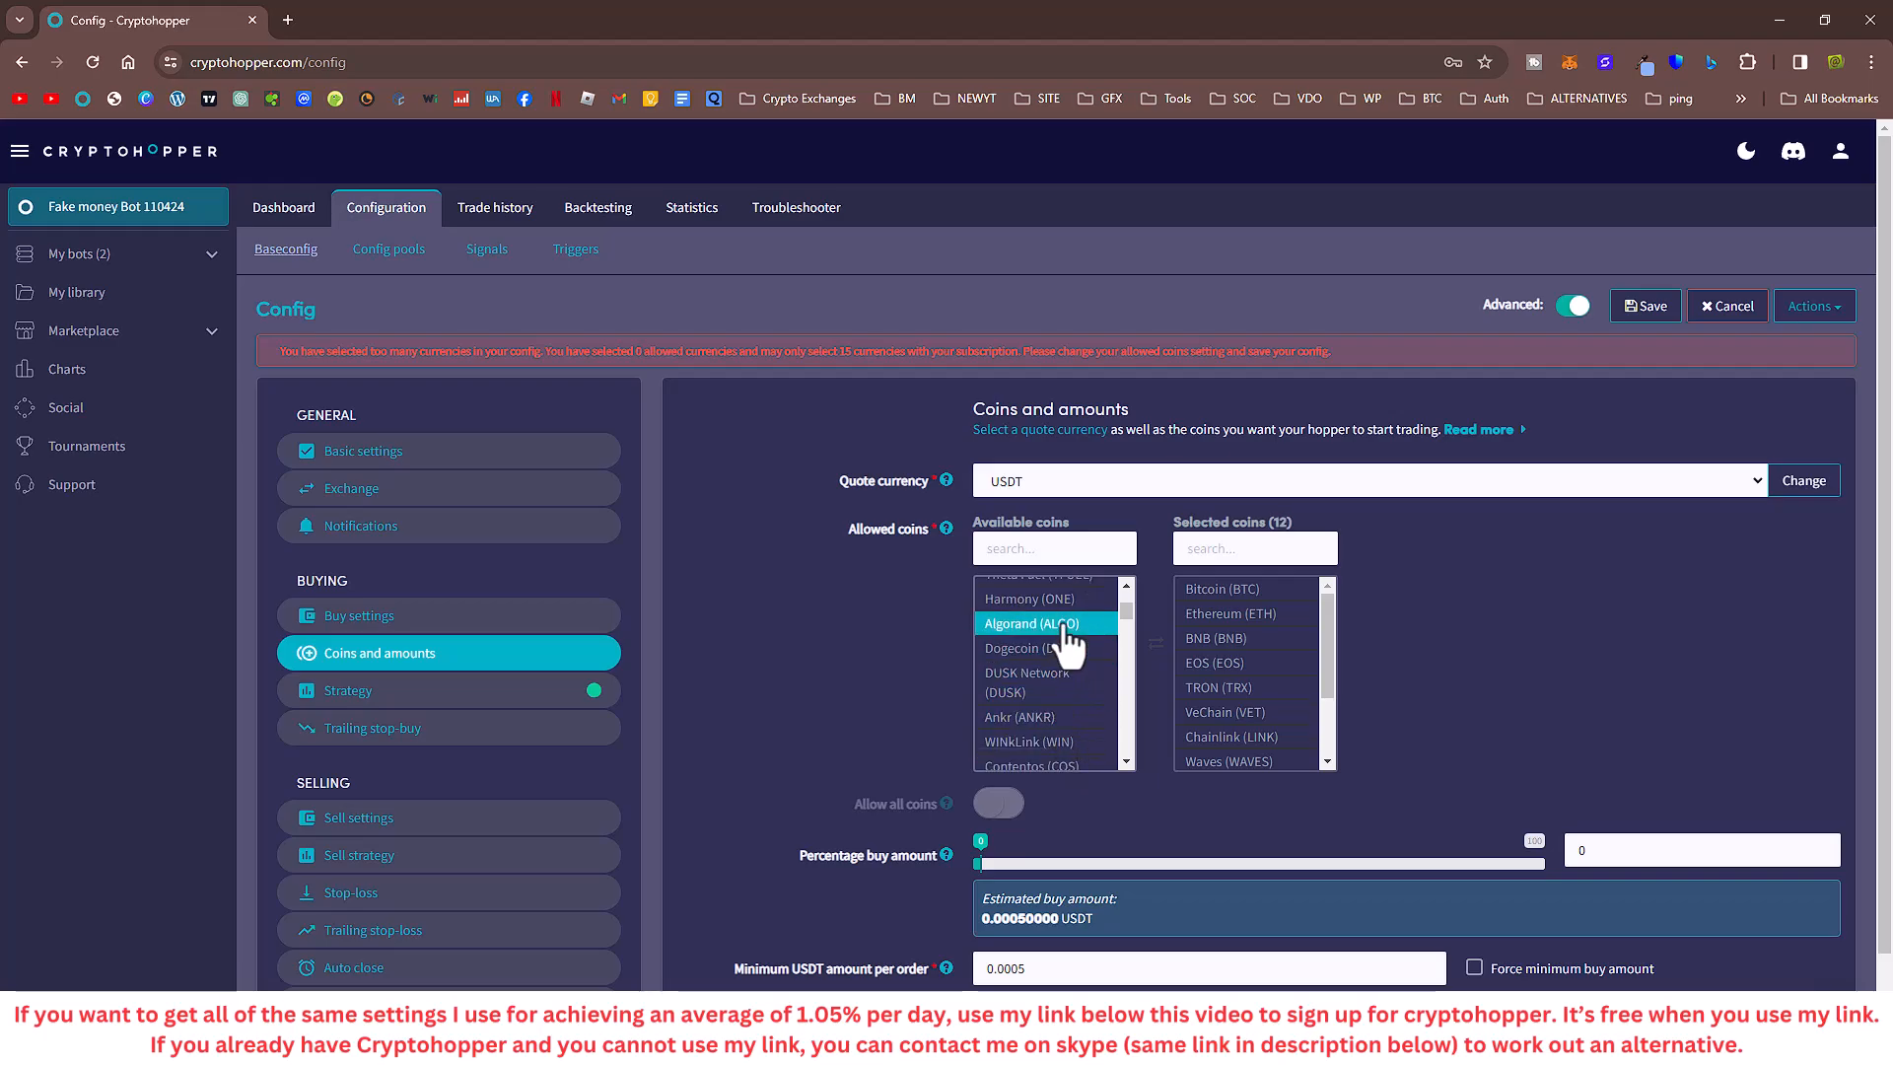
pyautogui.doubleClick(1062, 629)
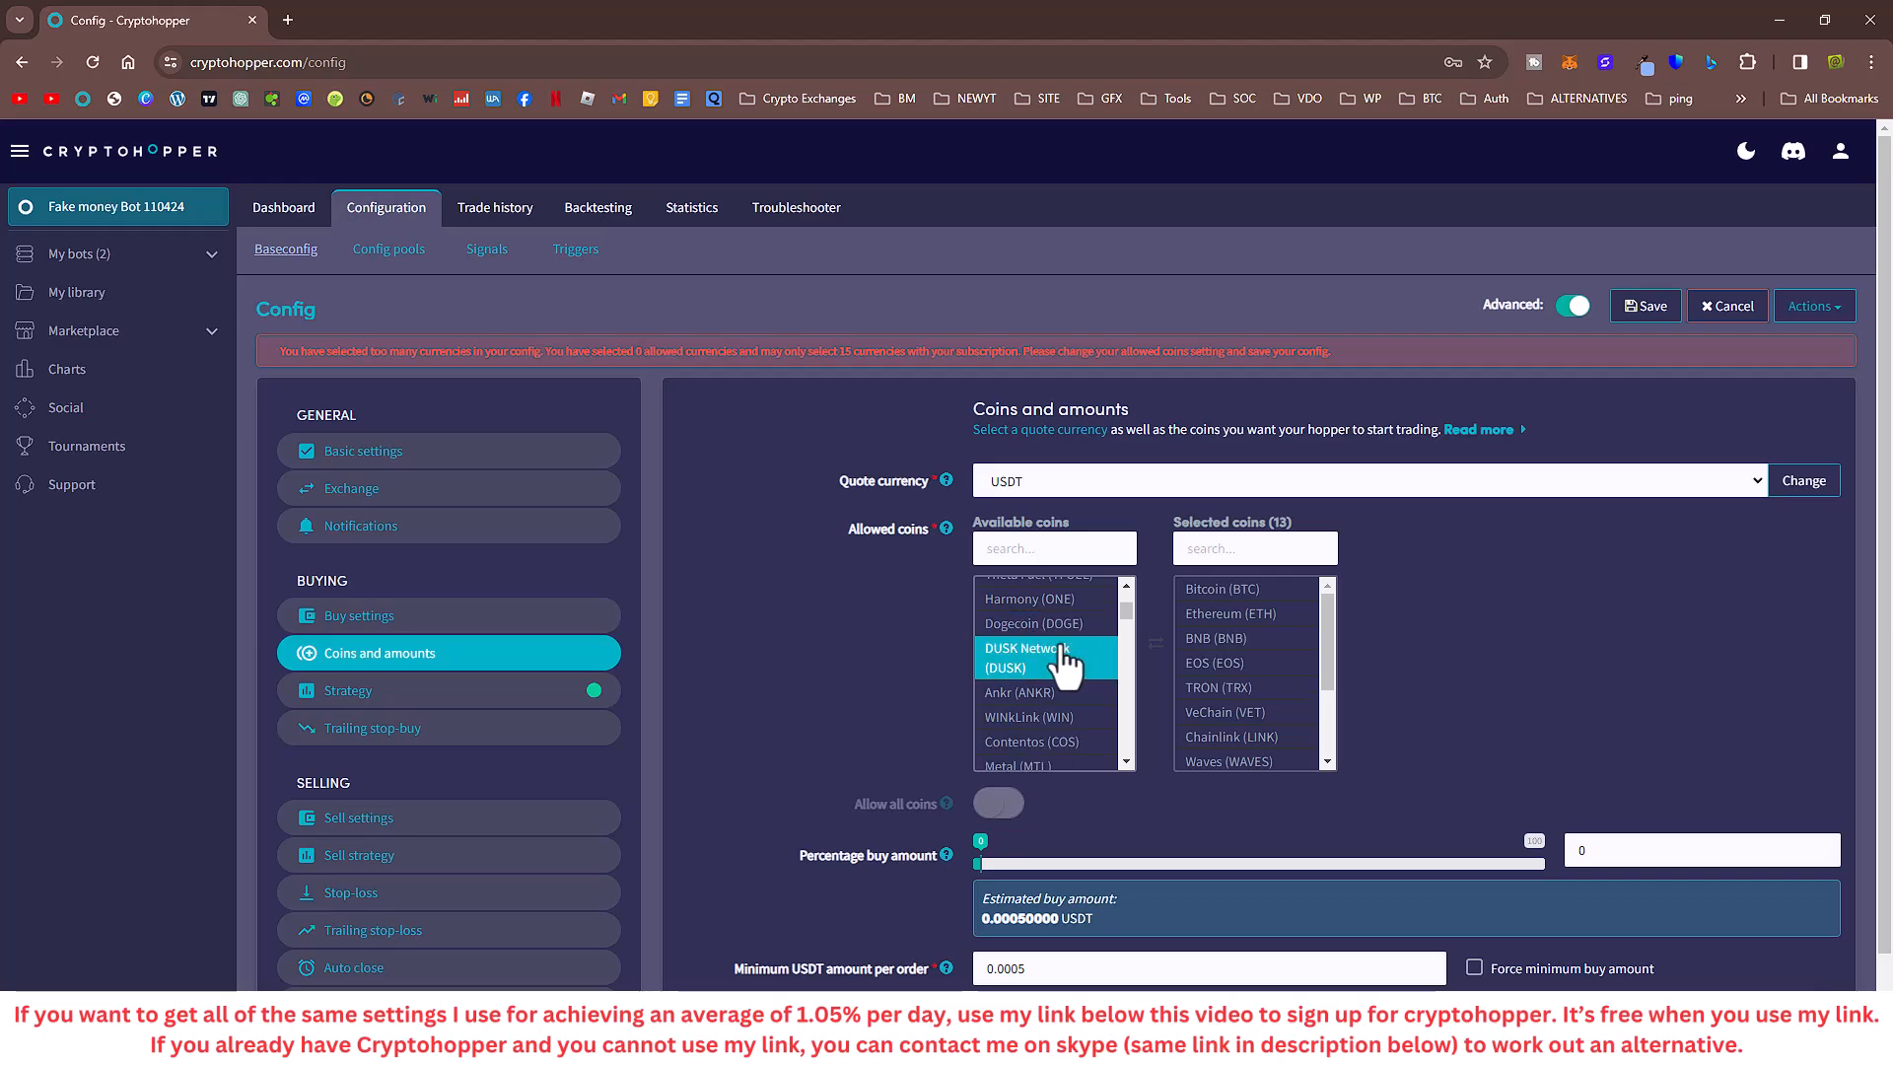
pyautogui.doubleClick(1061, 627)
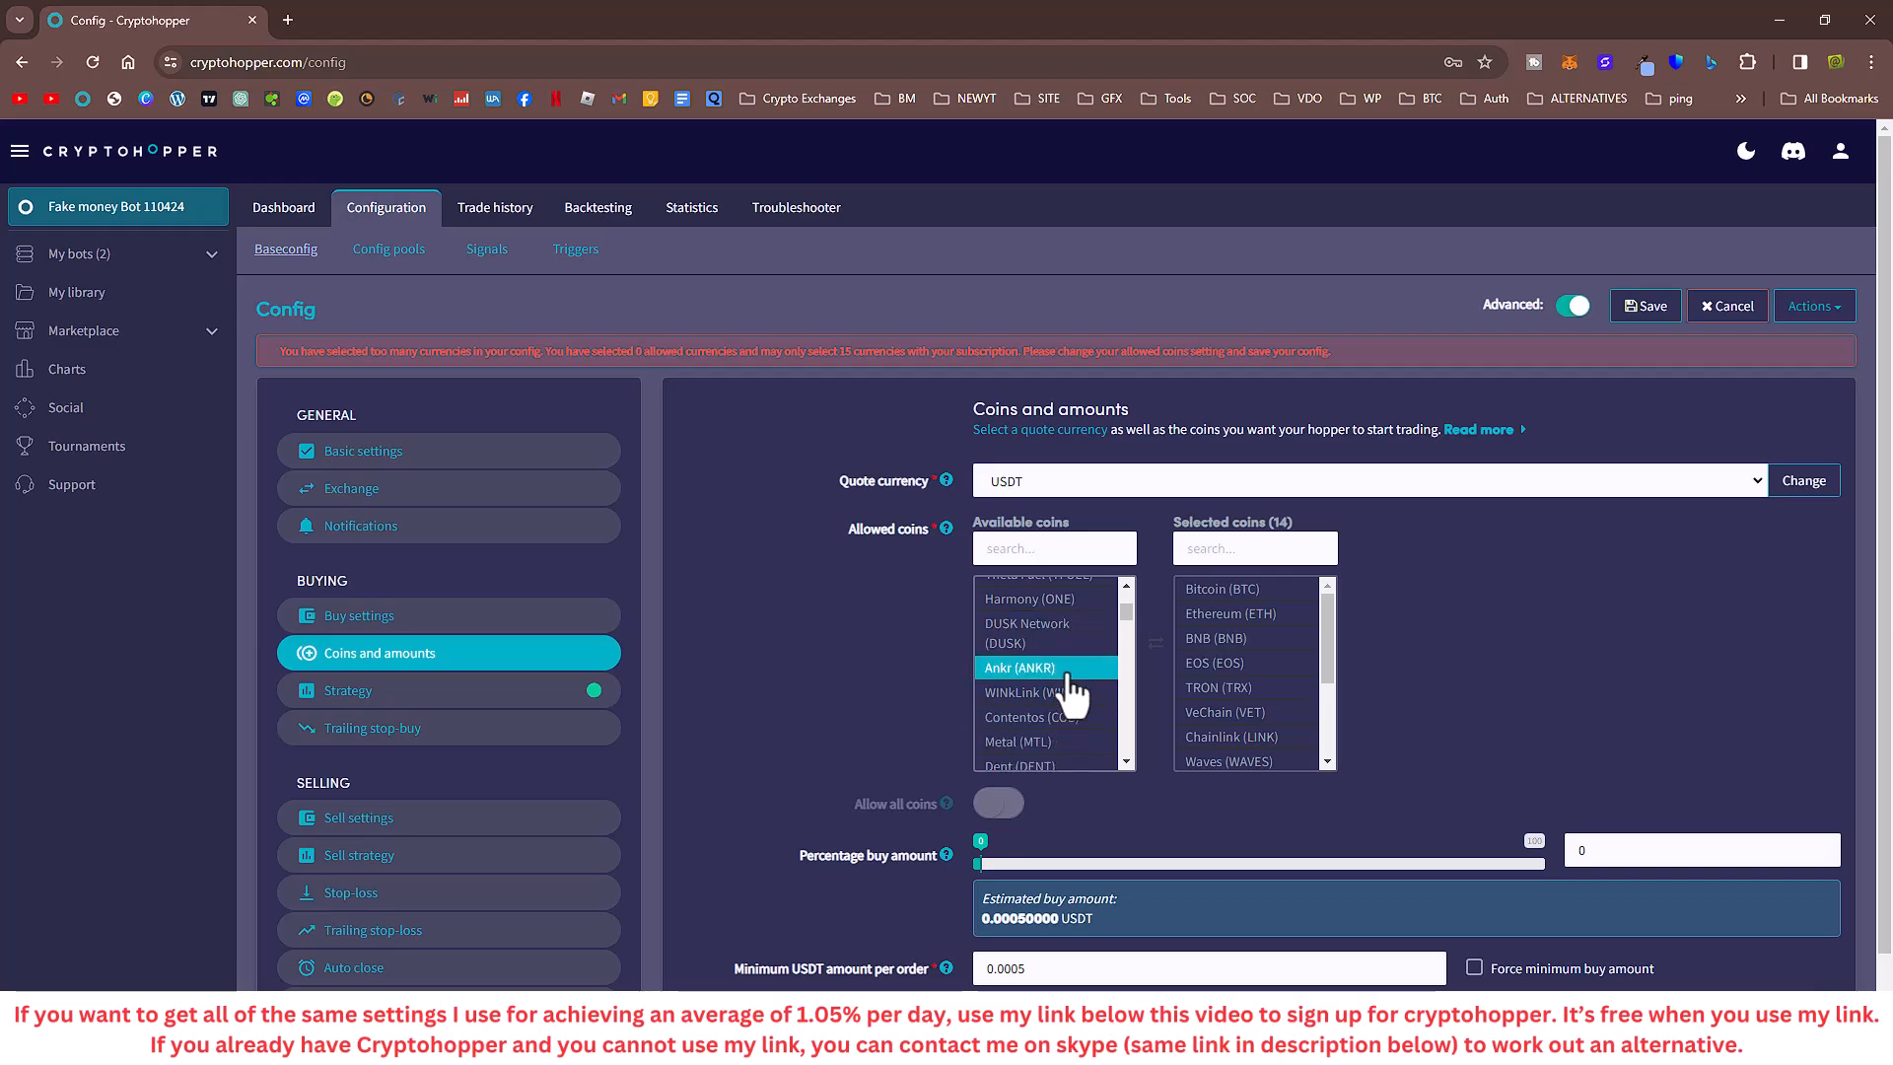
# - Add Solana to the allowed coins and save the configuration
pyautogui.scroll(-5, 1073, 729)
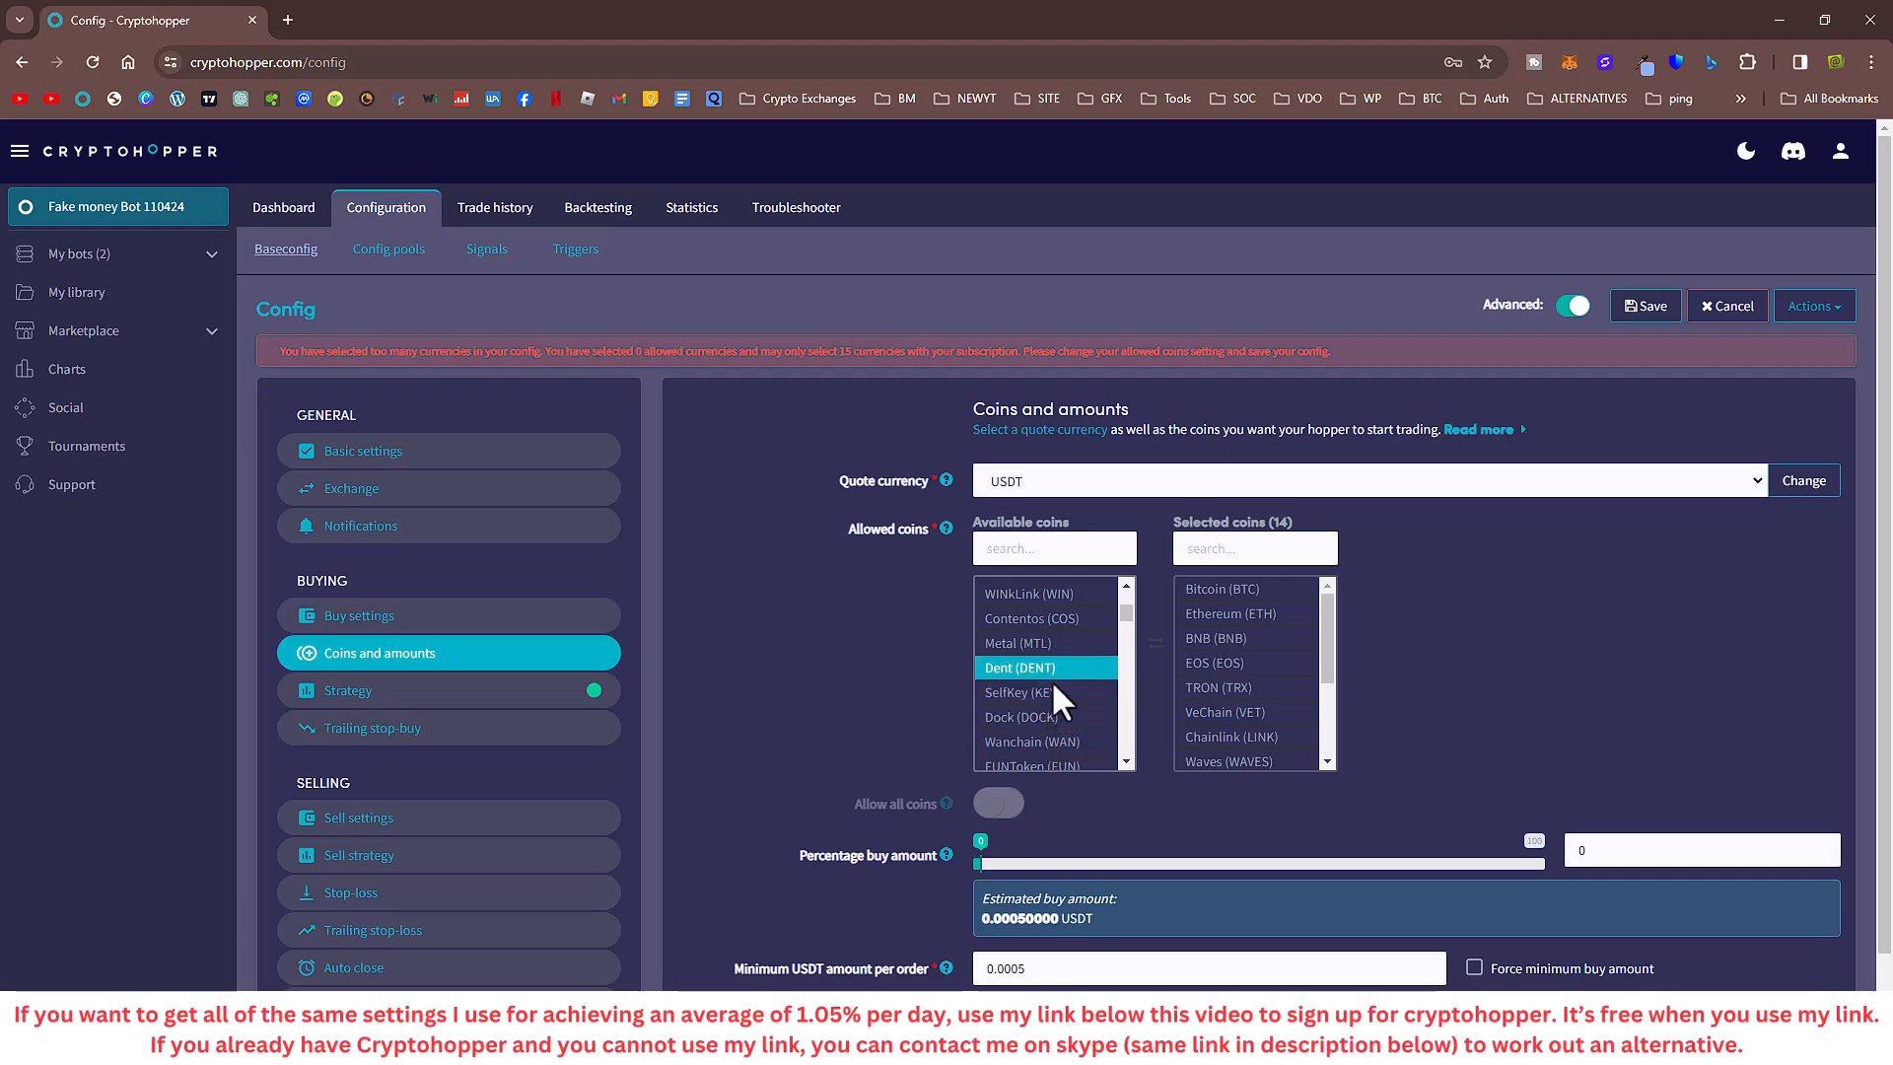
pyautogui.scroll(-1, 1058, 730)
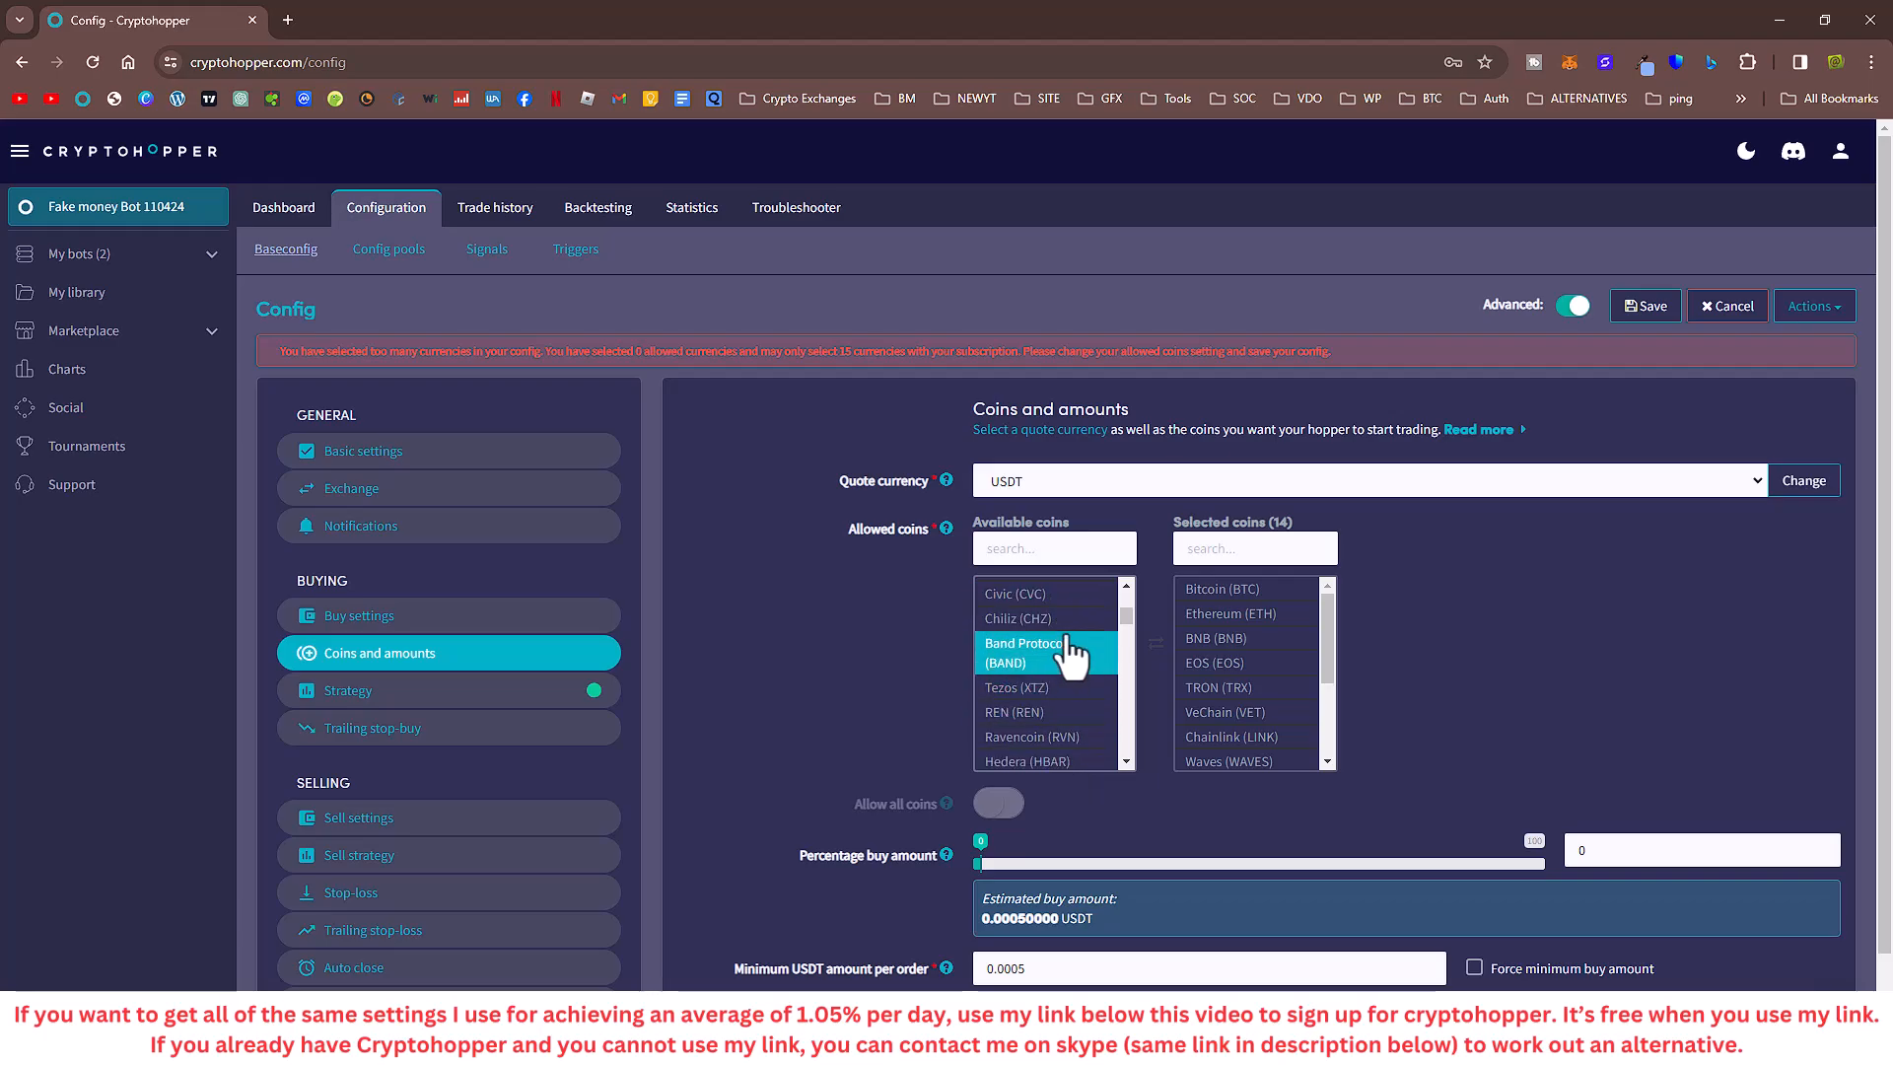
pyautogui.scroll(-3, 1074, 695)
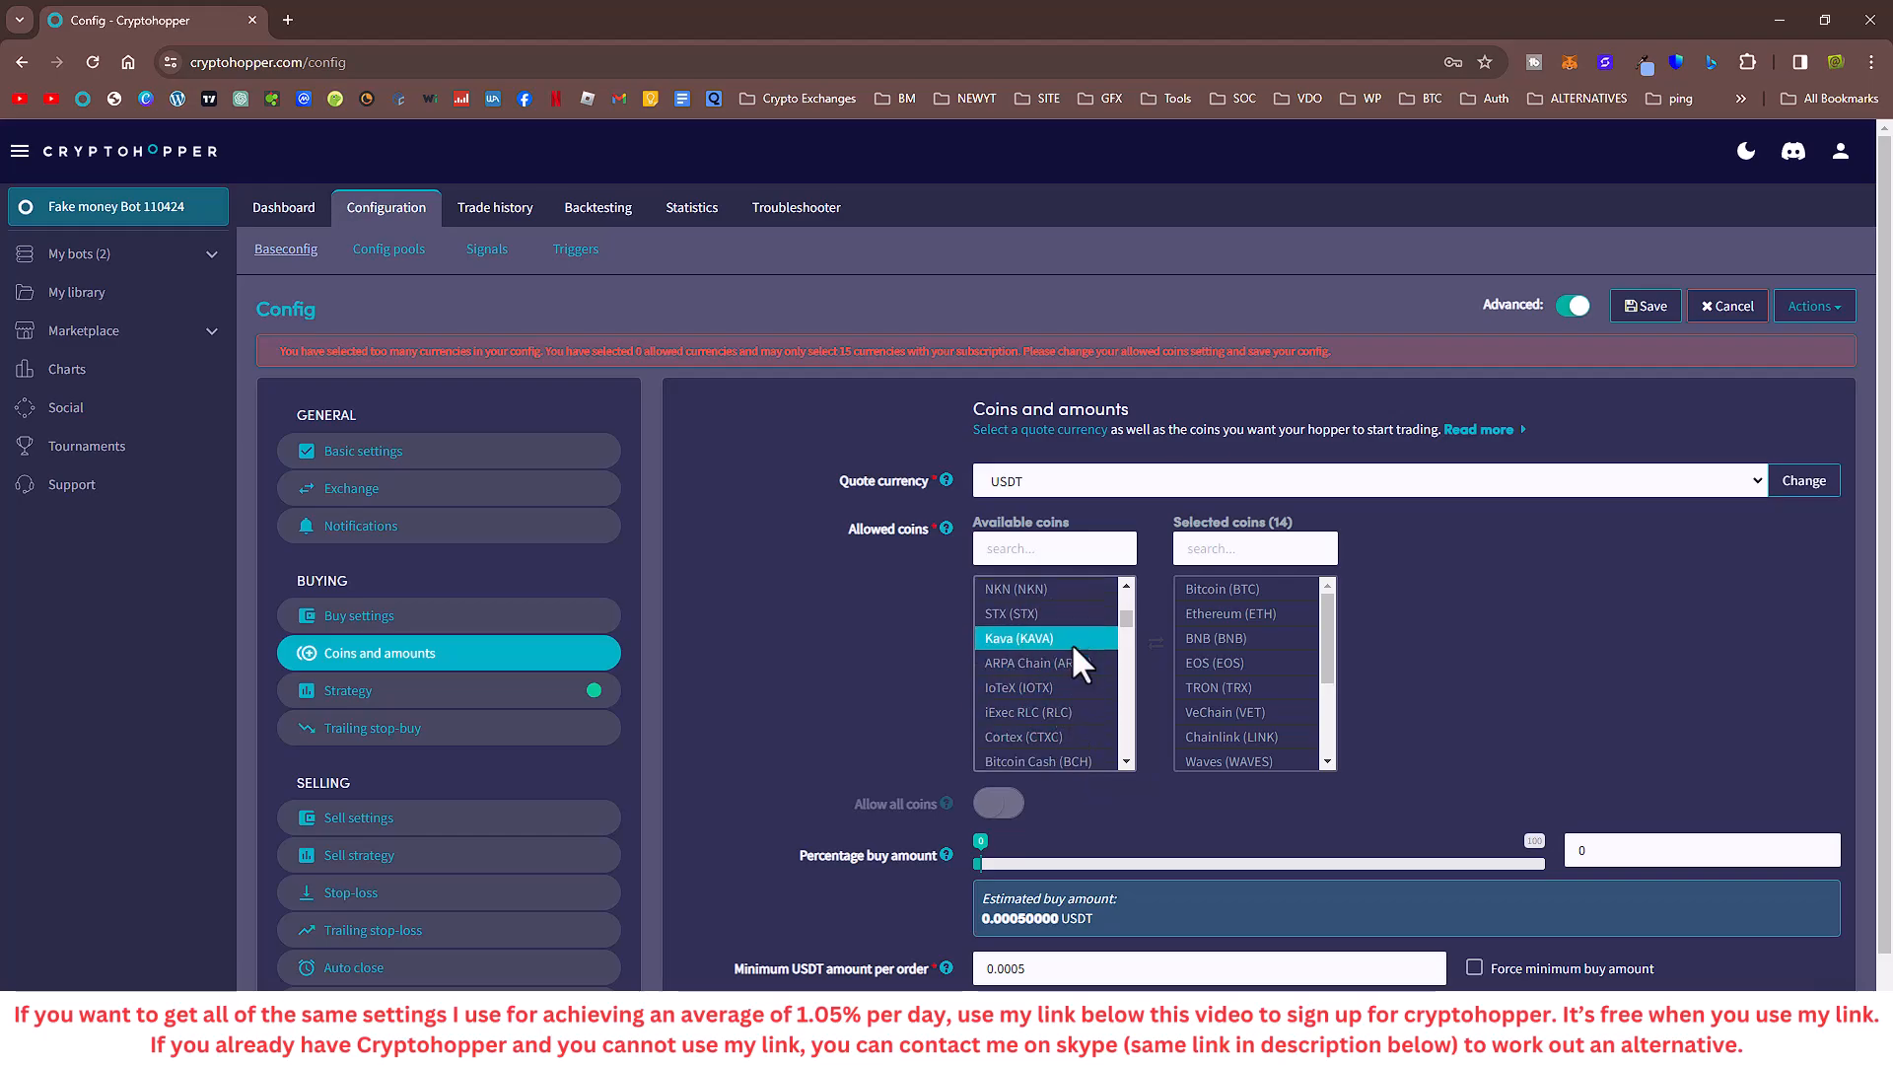
pyautogui.scroll(-3, 1062, 712)
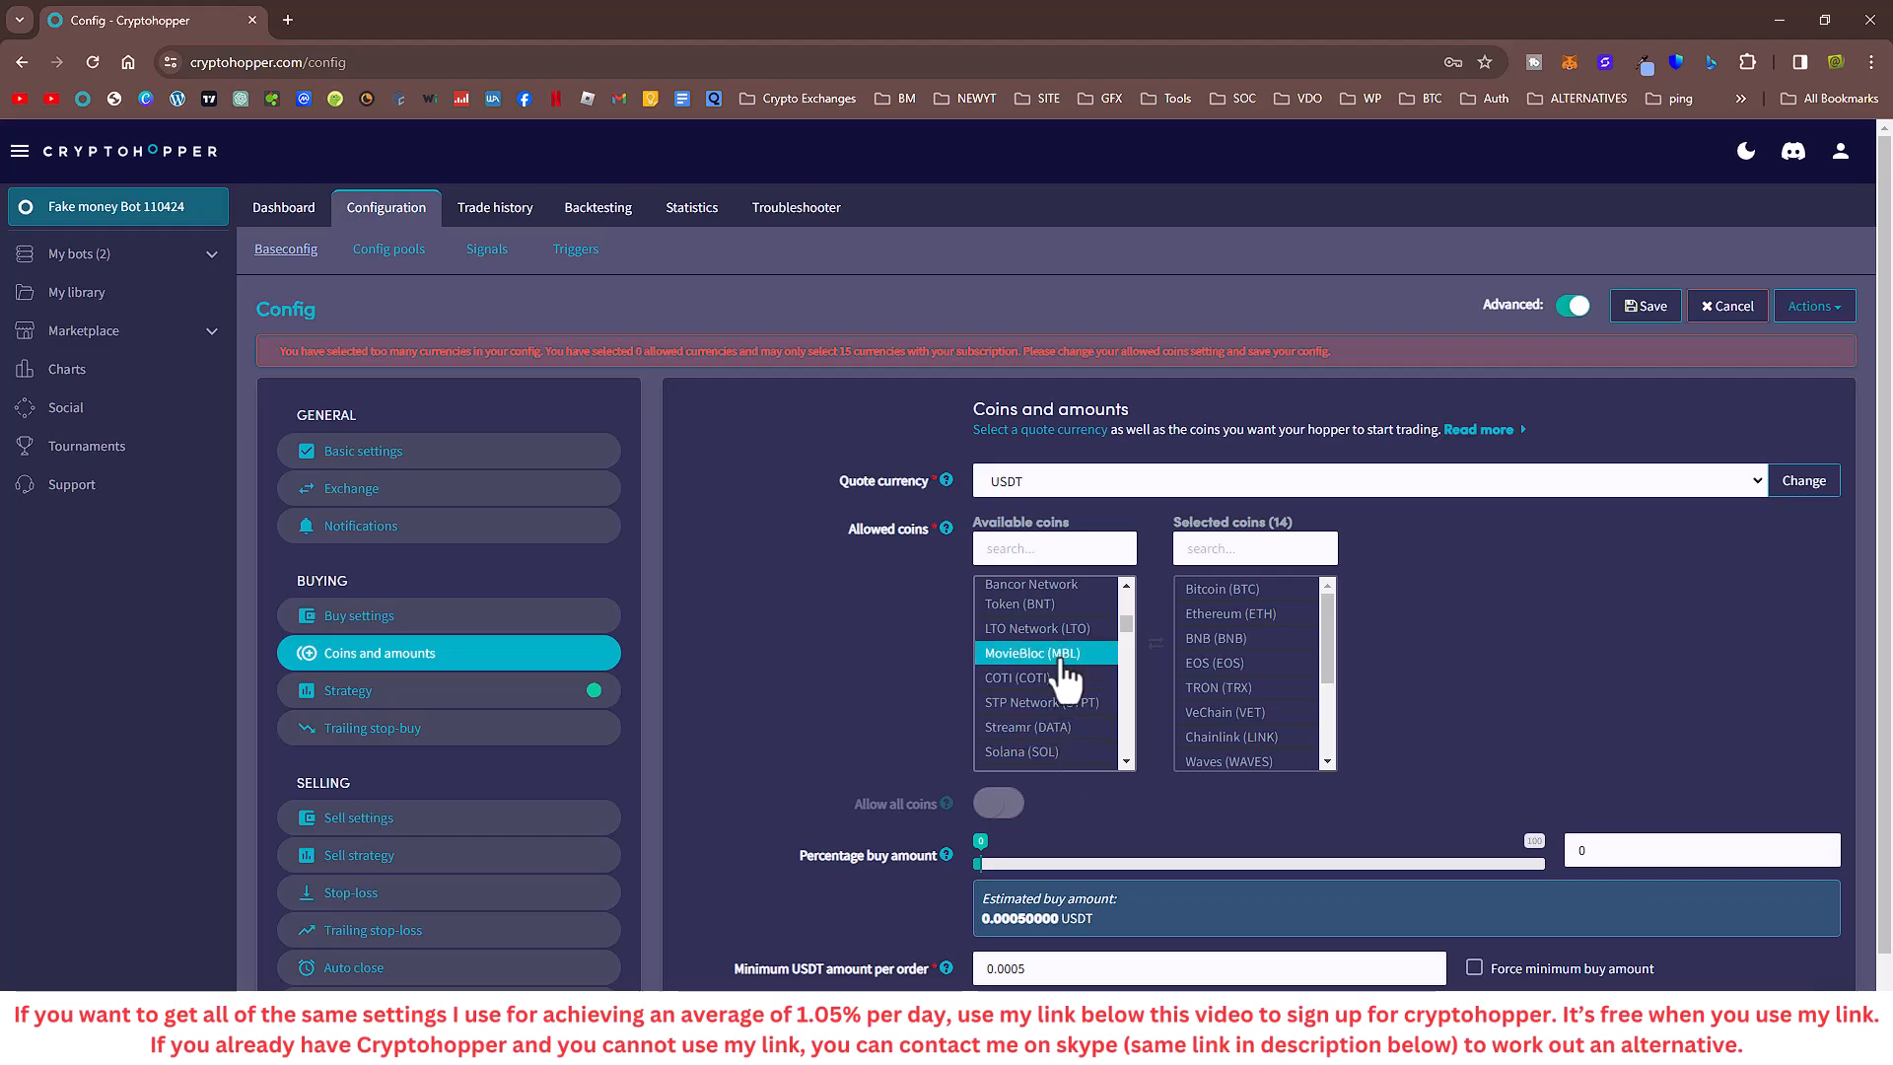
pyautogui.doubleClick(1057, 752)
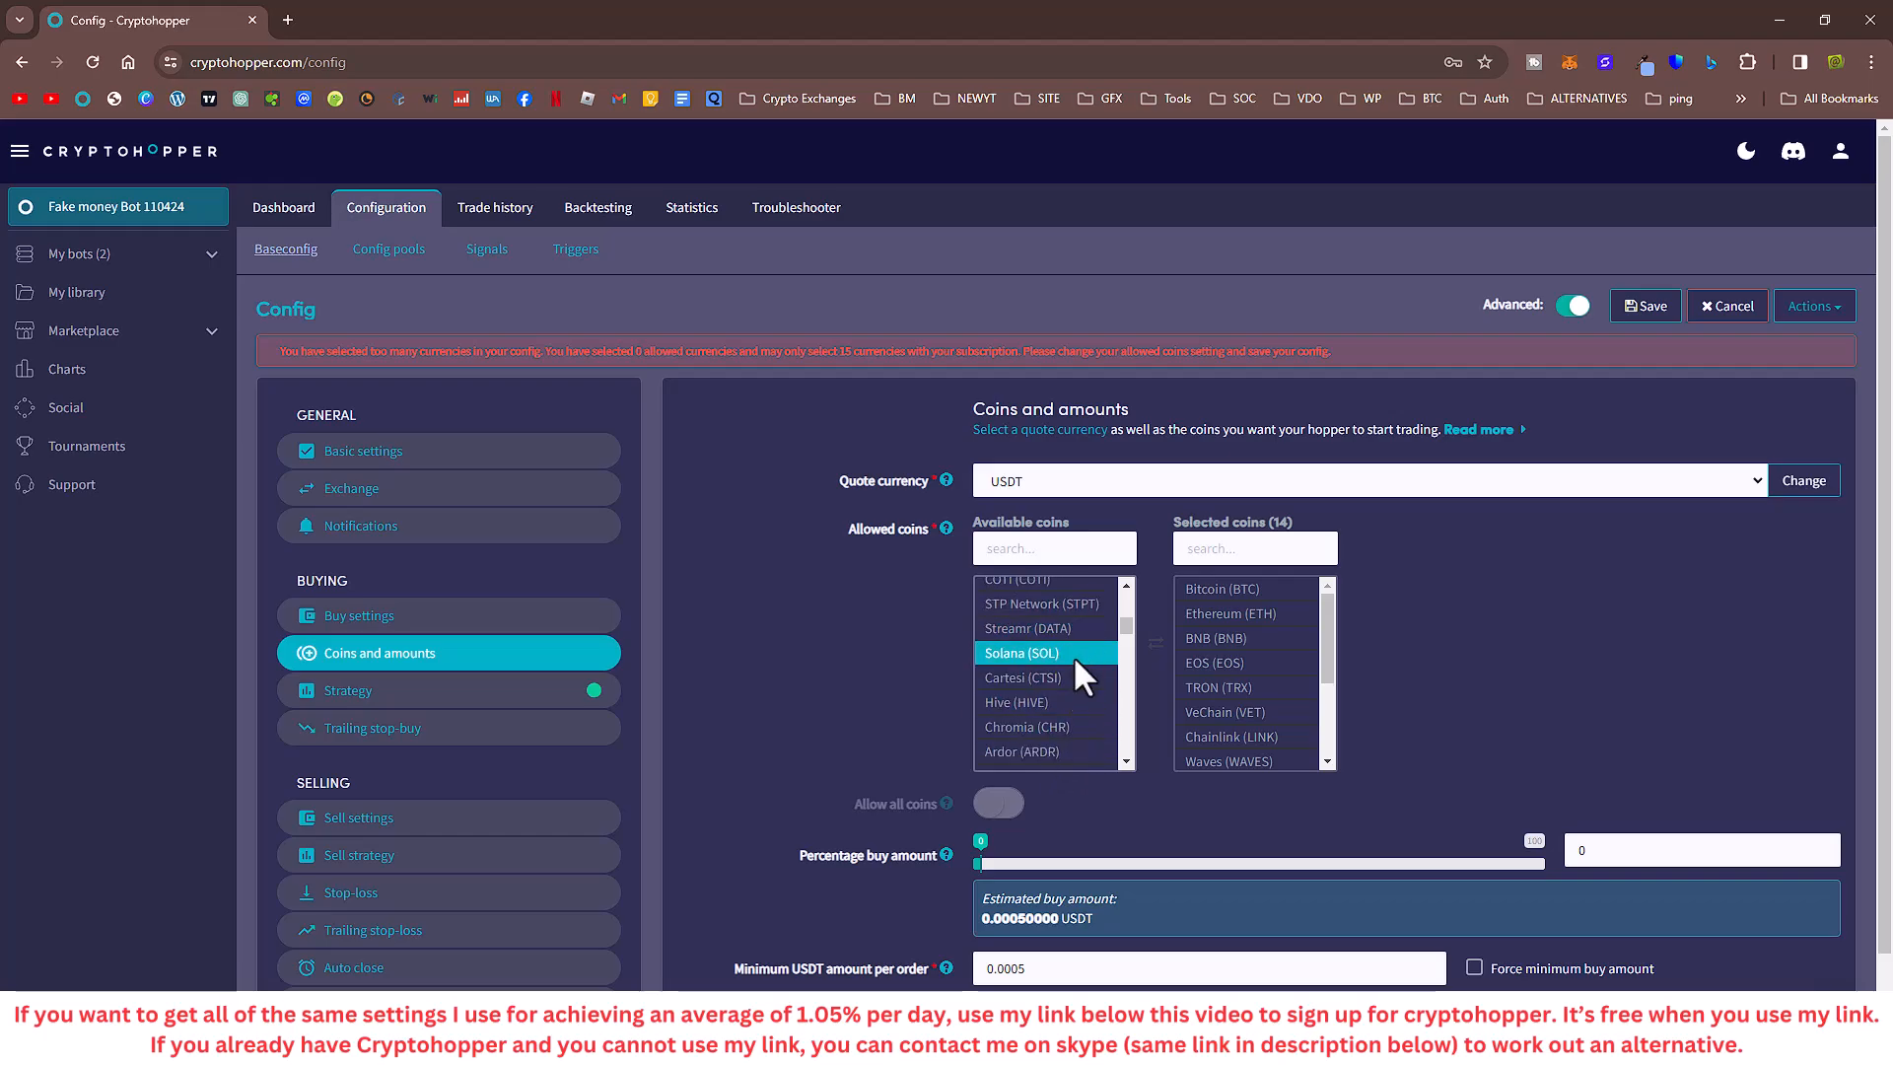
pyautogui.click(1645, 307)
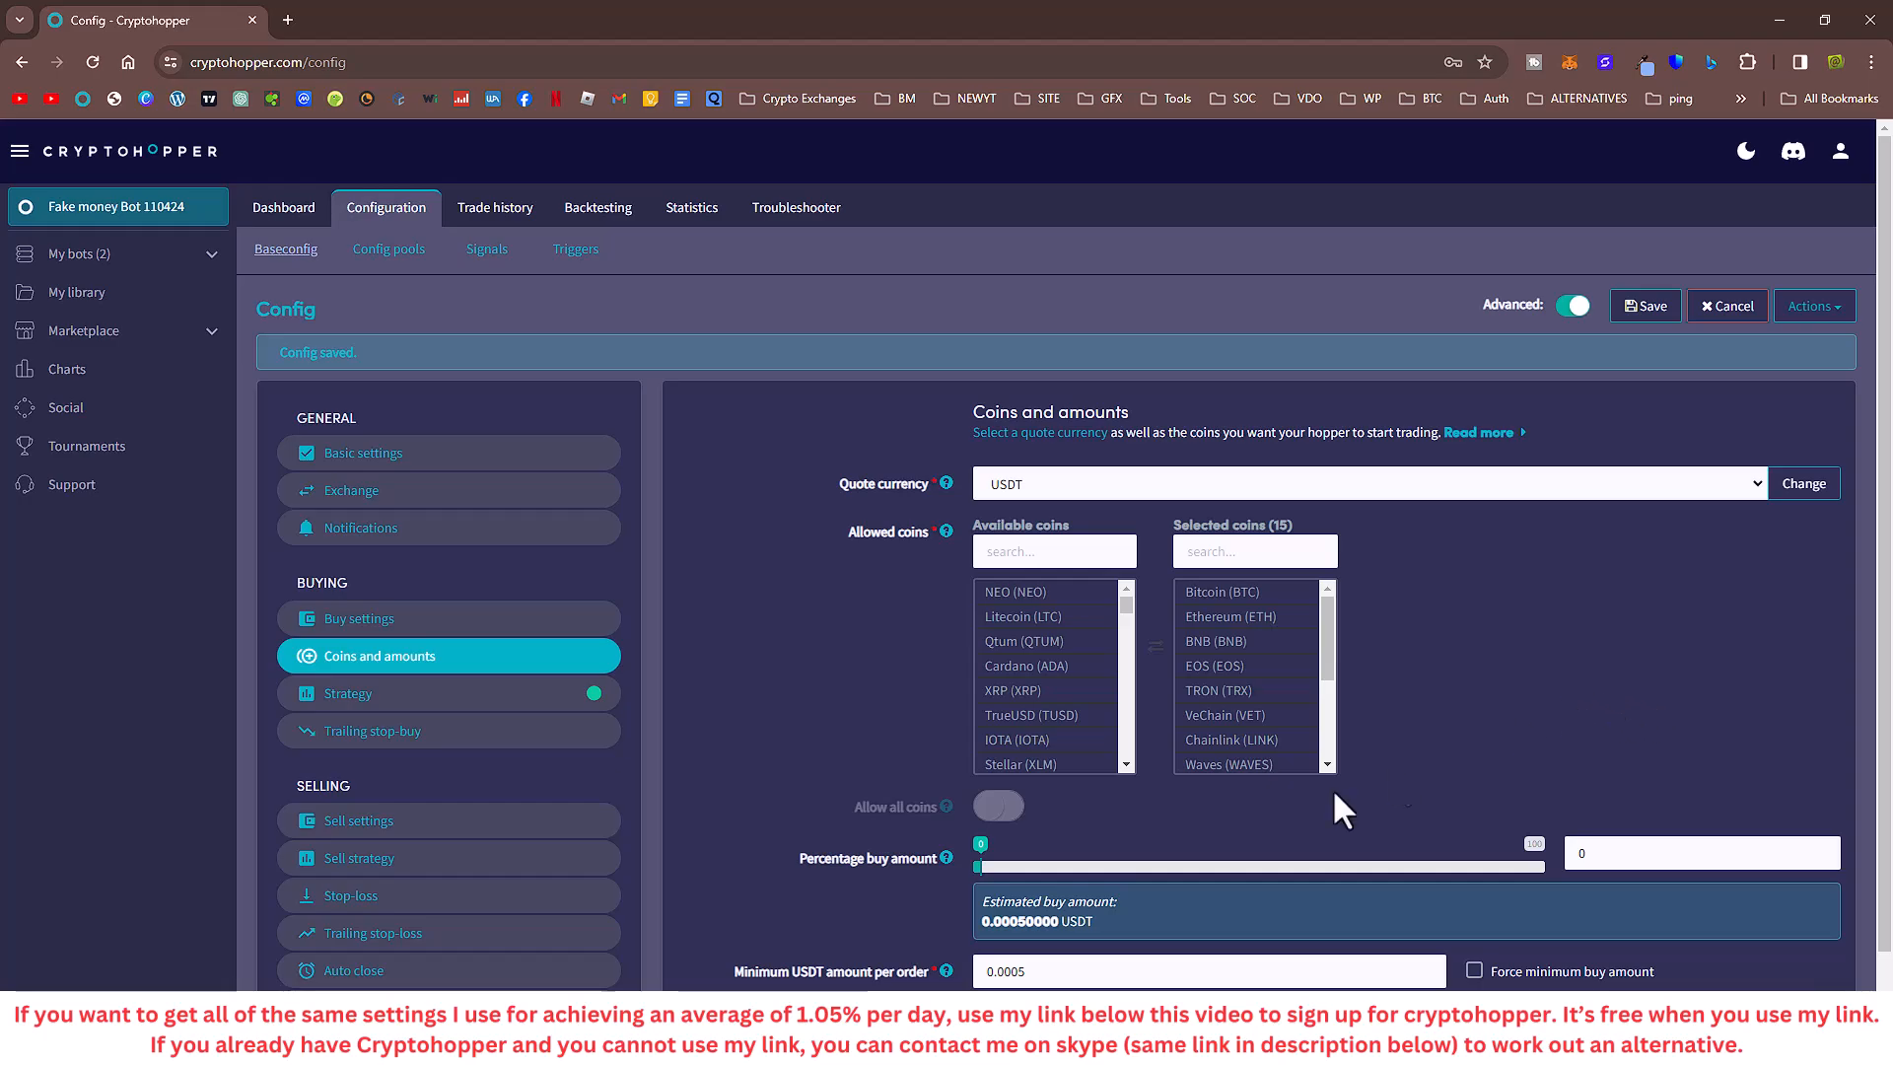
# - Set the percentage buy amount to 1 and the minimum USDT amount per order to 10, and save the configuration
pyautogui.moveTo(1591, 858); pyautogui.dragTo(1558, 855)
pyautogui.write('1')
pyautogui.moveTo(1046, 971); pyautogui.dragTo(971, 976)
pyautogui.write('10')
pyautogui.press('Tab')
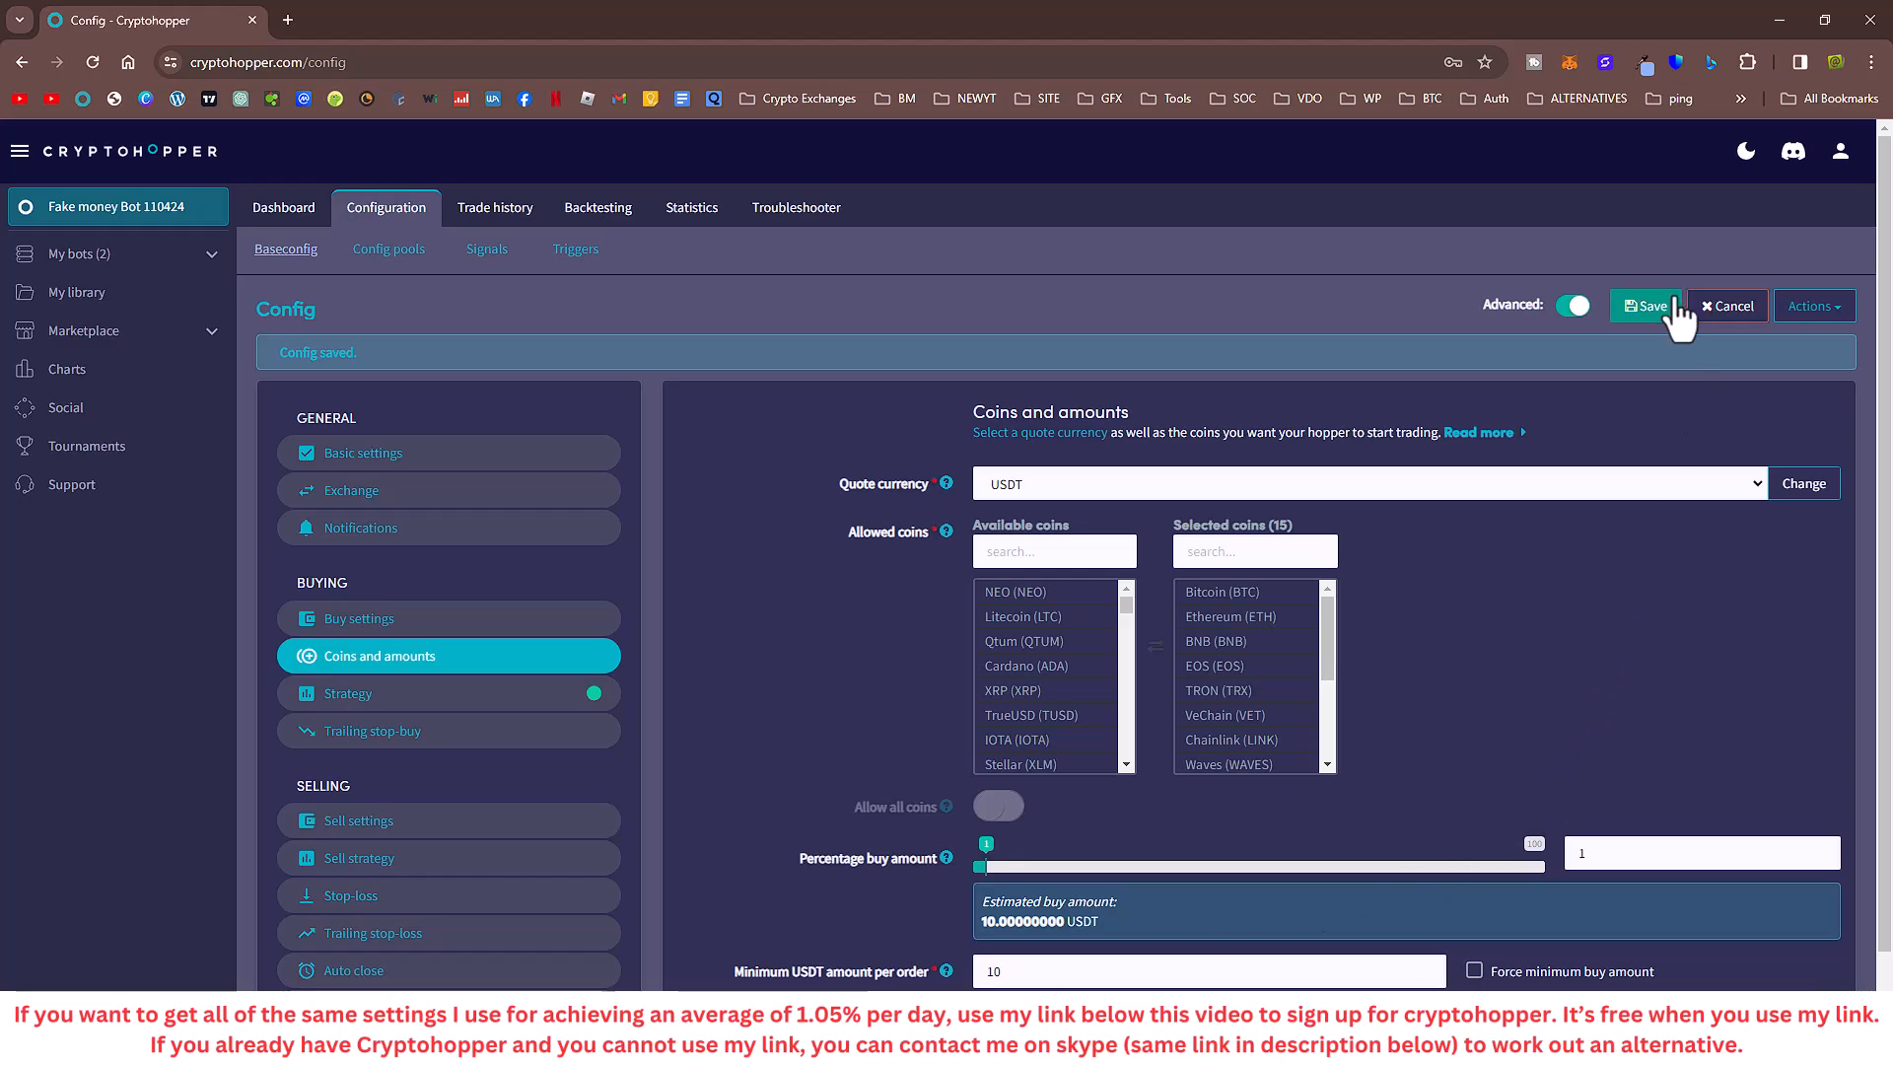
pyautogui.click(1640, 314)
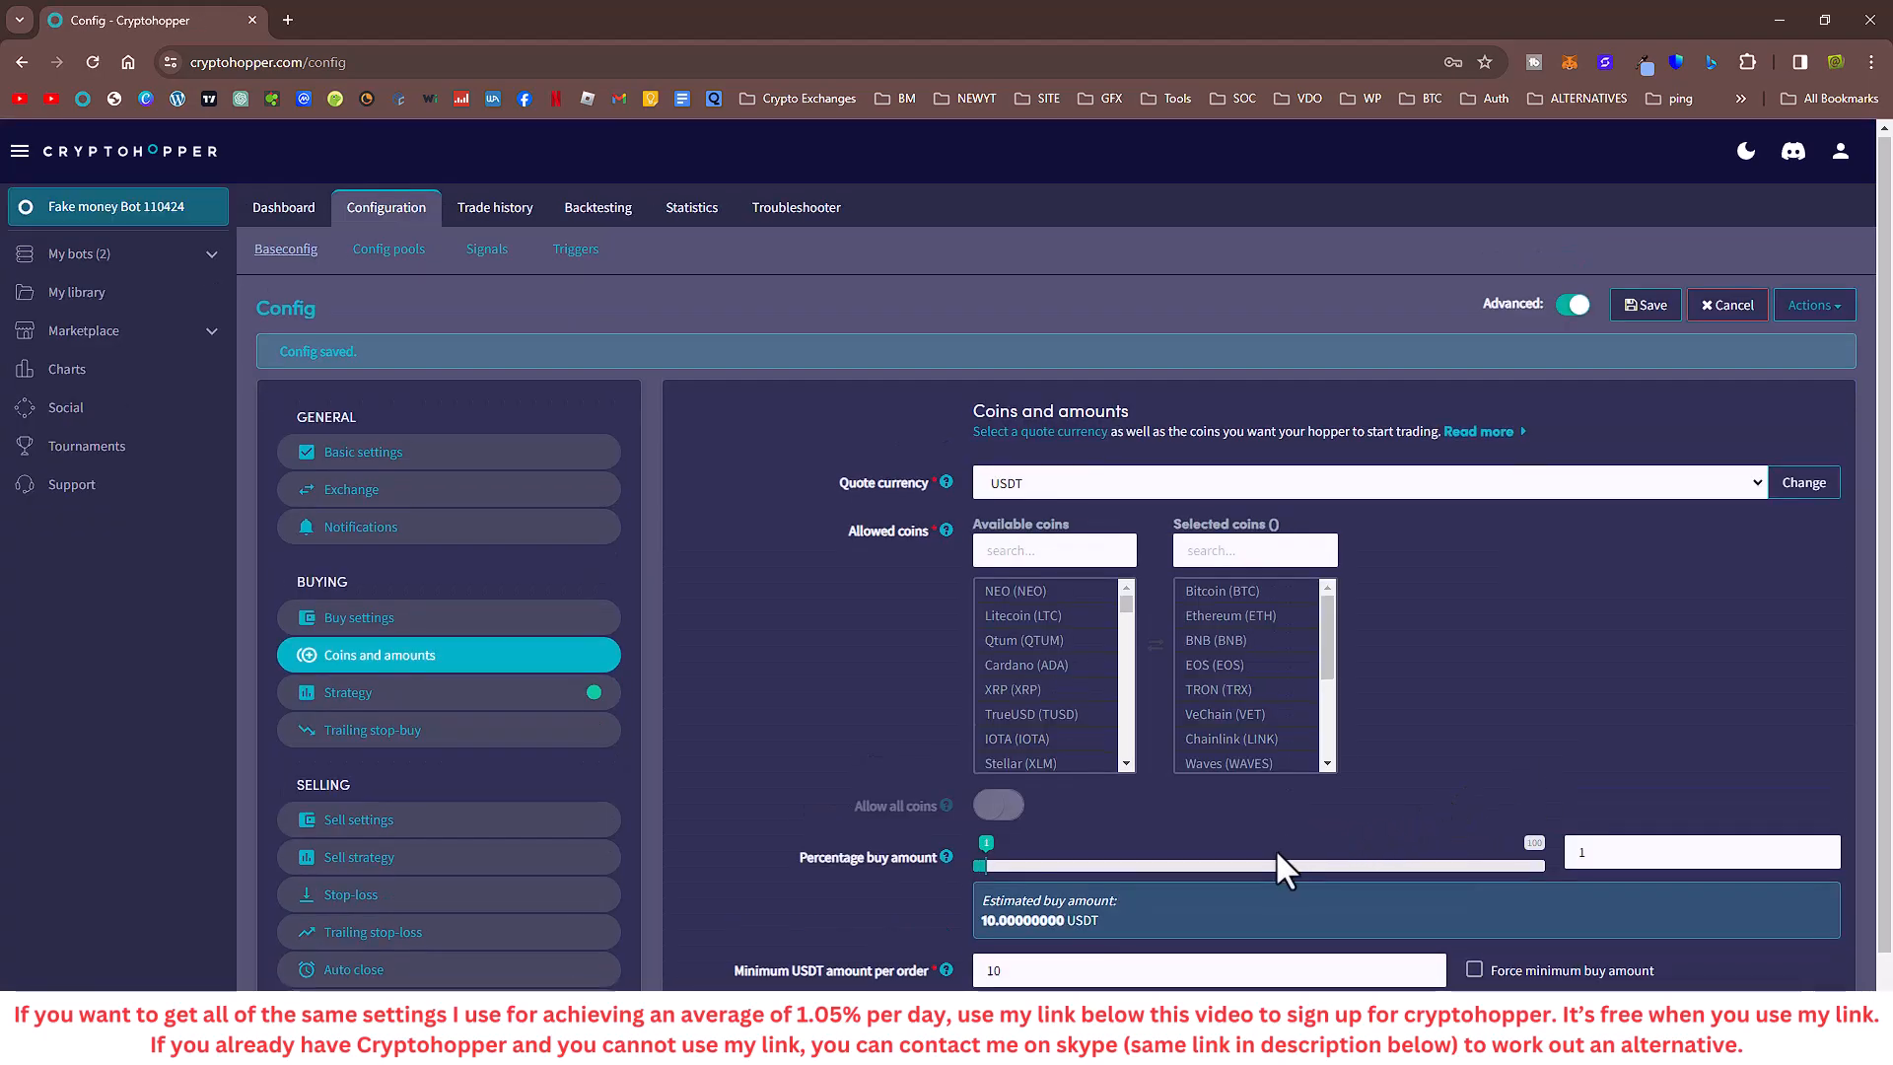
# - Clear the maximum USDT amount allocated
pyautogui.scroll(-2, 1275, 849)
pyautogui.moveTo(1053, 910); pyautogui.dragTo(955, 908)
pyautogui.press('BackSpace')
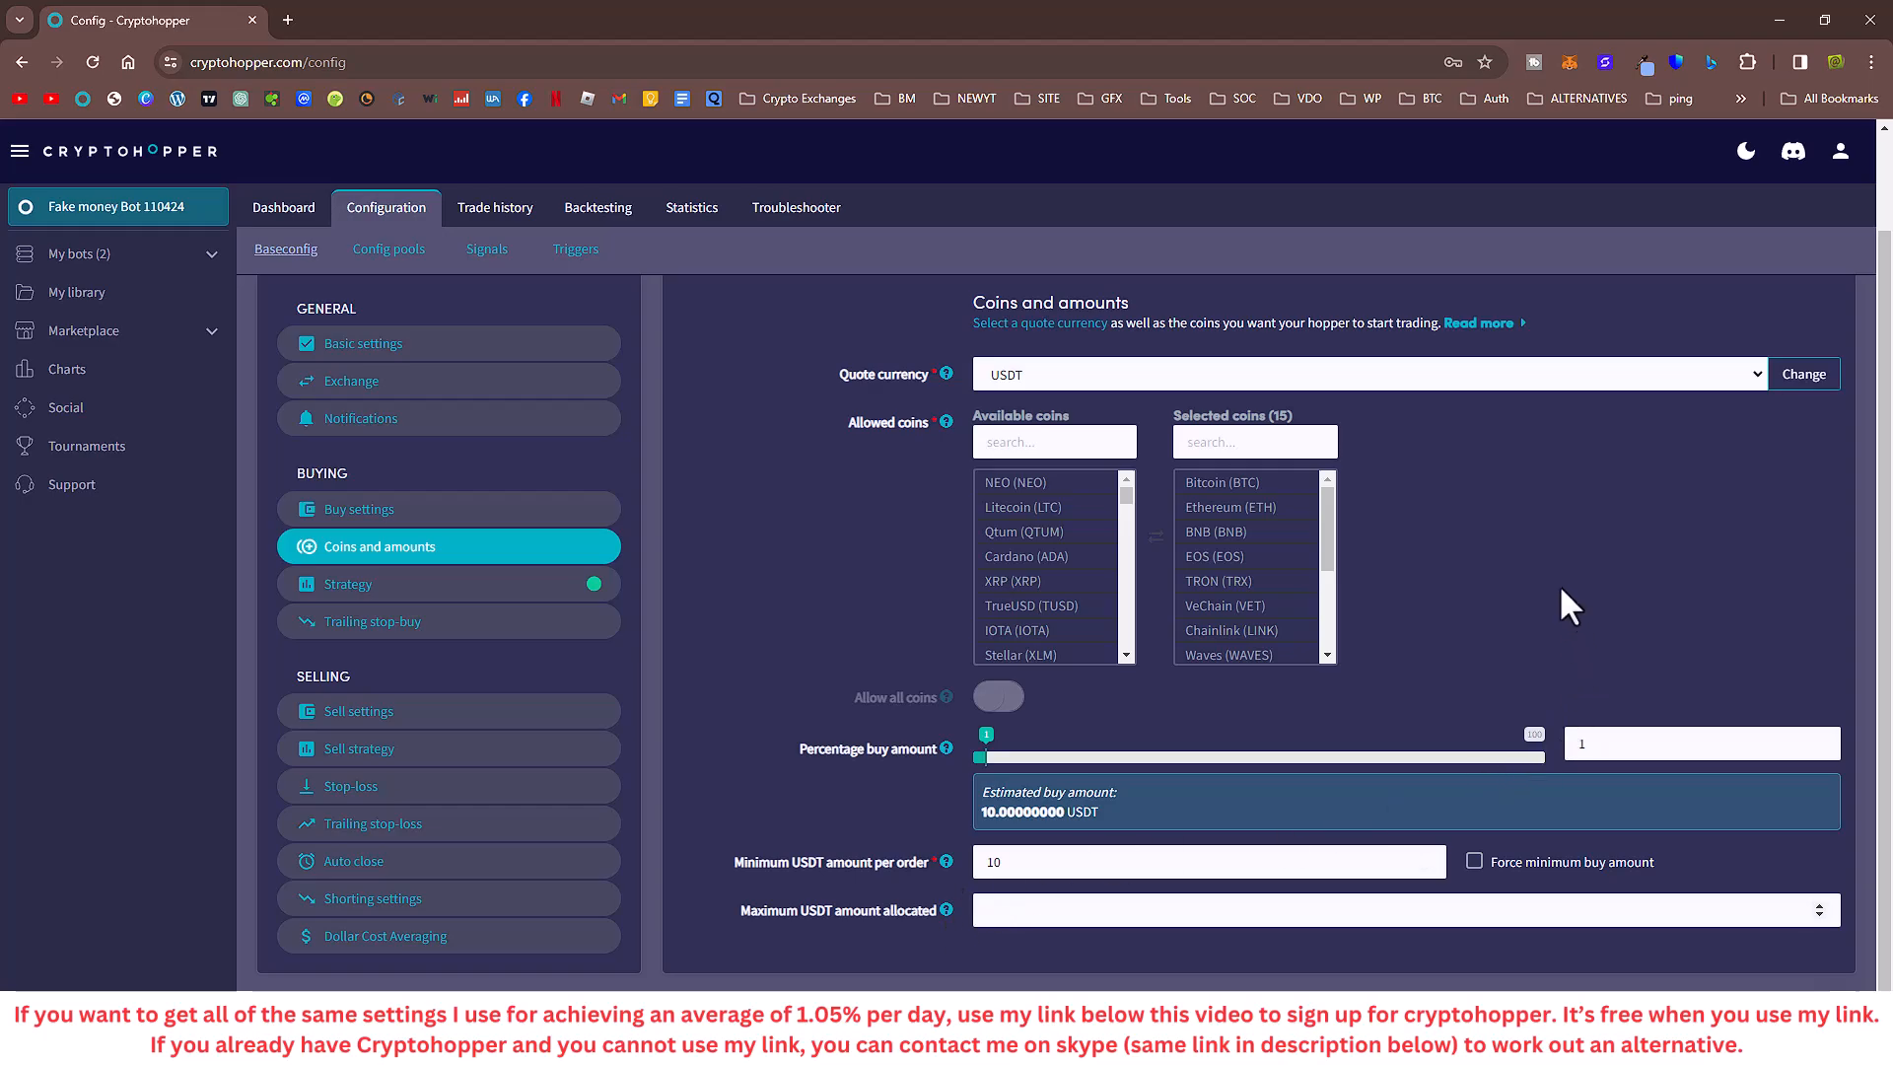
# - Enable and disable forcing the minimum buy amount, and try a maximum USDT amount allocated of 10000
pyautogui.click(1473, 863)
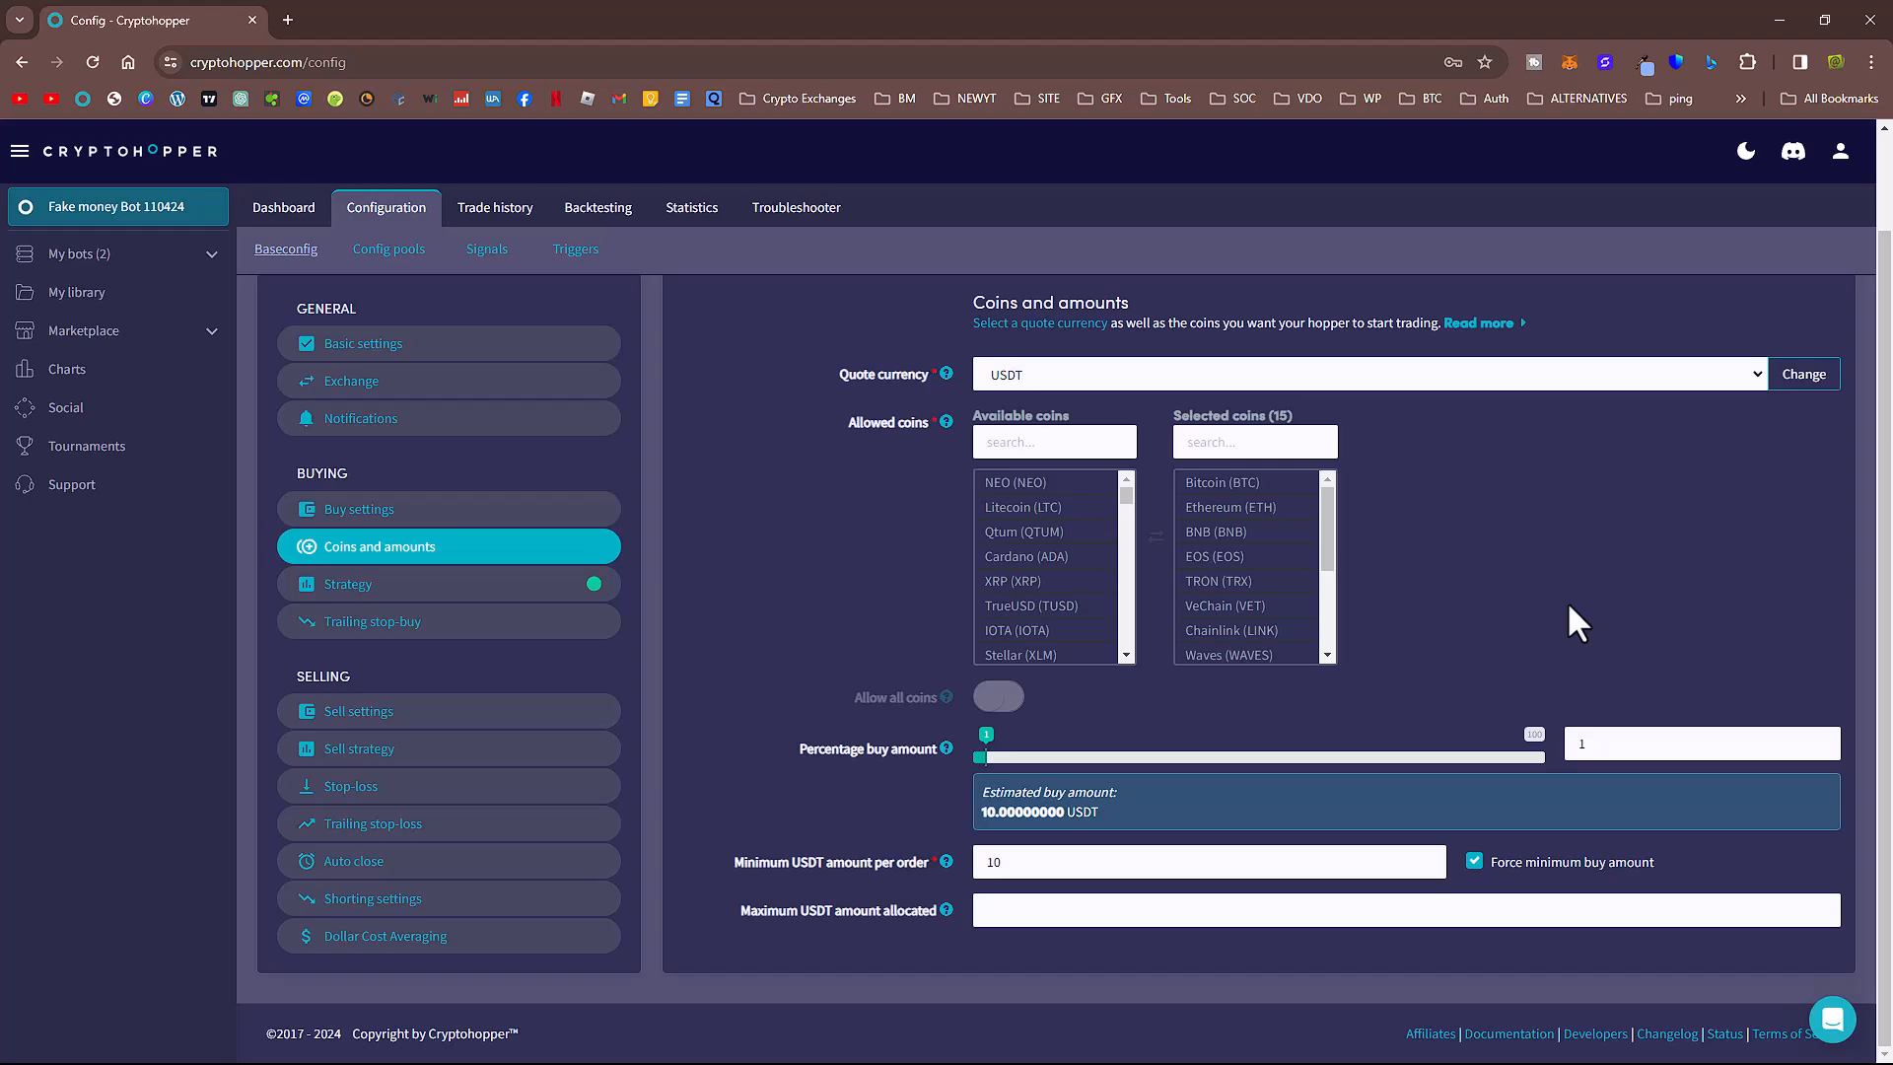
pyautogui.click(1473, 861)
pyautogui.moveTo(978, 811); pyautogui.dragTo(1115, 816)
pyautogui.click(1014, 910)
pyautogui.write('10000')
pyautogui.click(1508, 646)
pyautogui.moveTo(980, 811); pyautogui.dragTo(1079, 816)
# - Remove the 10000 USDT maximum allocation and save the configuration
pyautogui.click(1050, 909)
pyautogui.doubleClick(1179, 902)
pyautogui.press('BackSpace')
pyautogui.scroll(2, 1610, 647)
pyautogui.click(1641, 308)
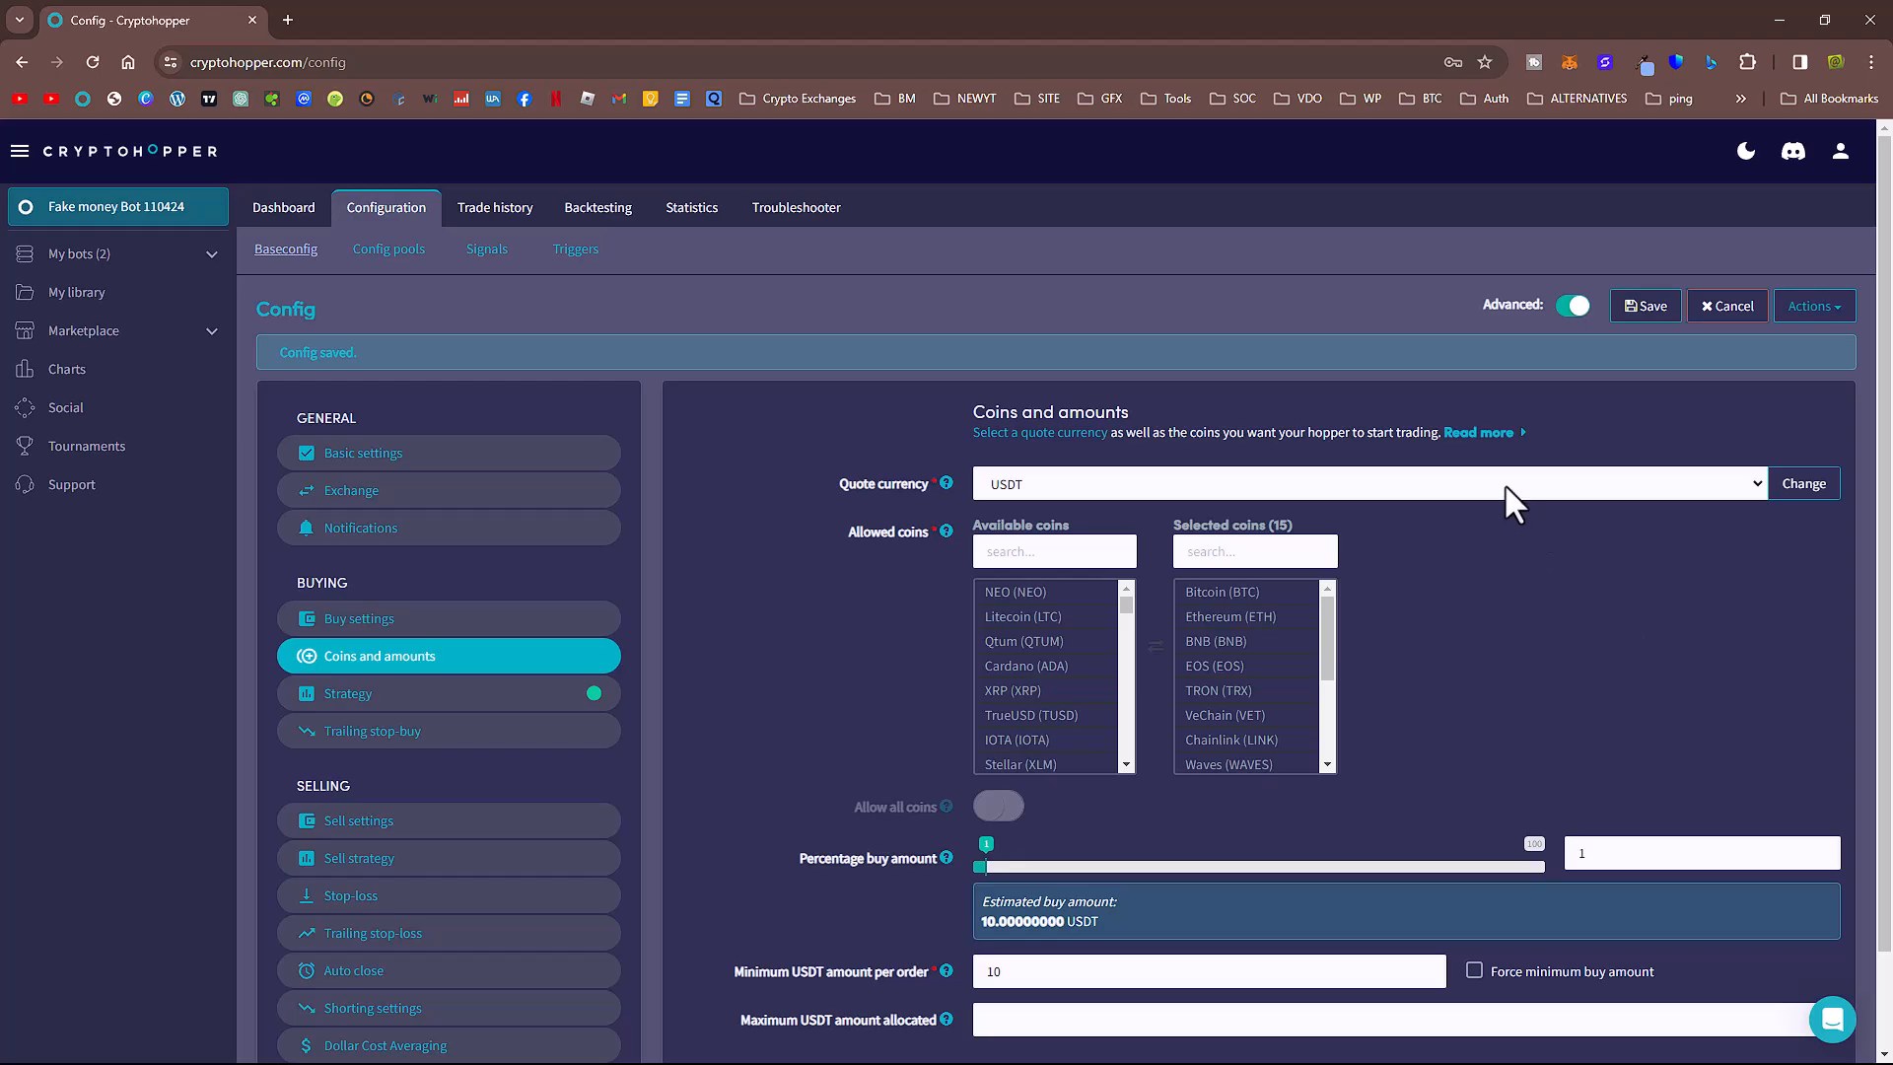
# - In the buying strategy settings, find and choose the strategy "15 min macd stochastic with 34 11apr2024"
pyautogui.click(408, 708)
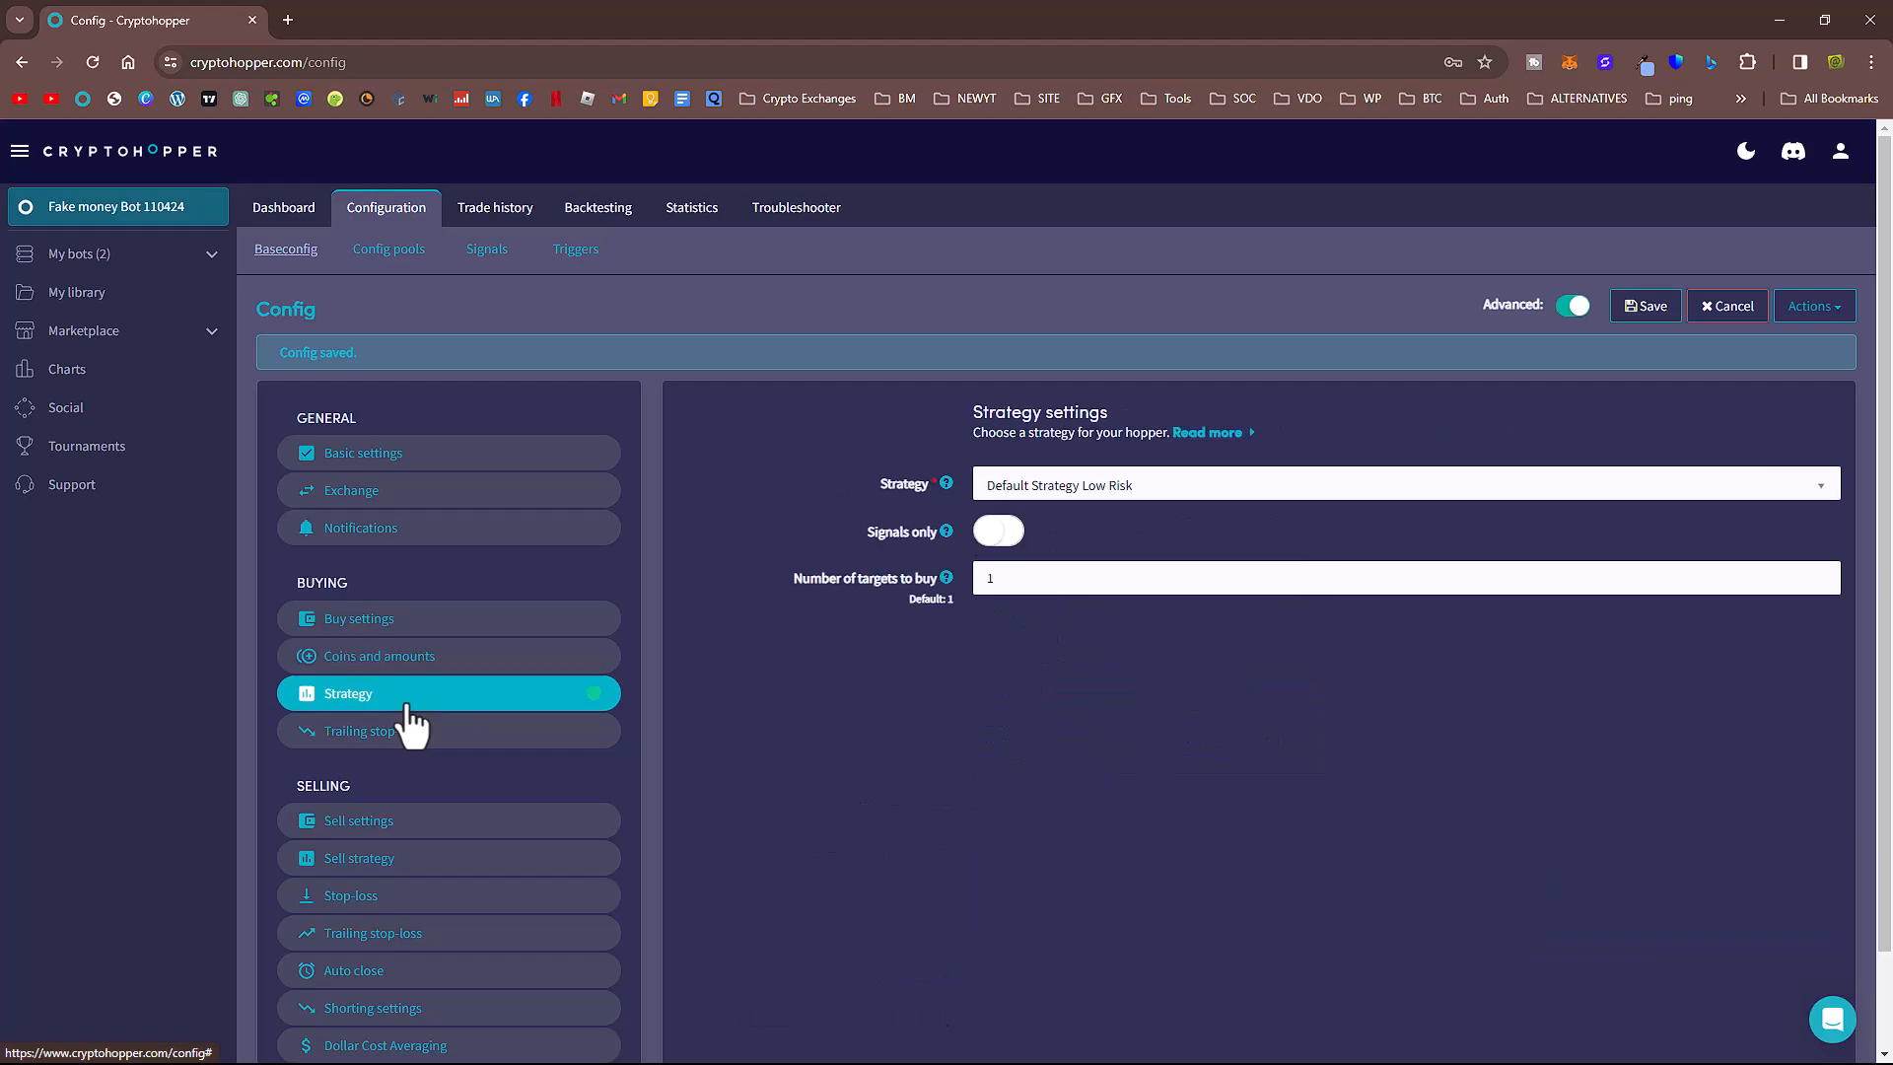
pyautogui.click(1064, 486)
pyautogui.scroll(3, 1118, 671)
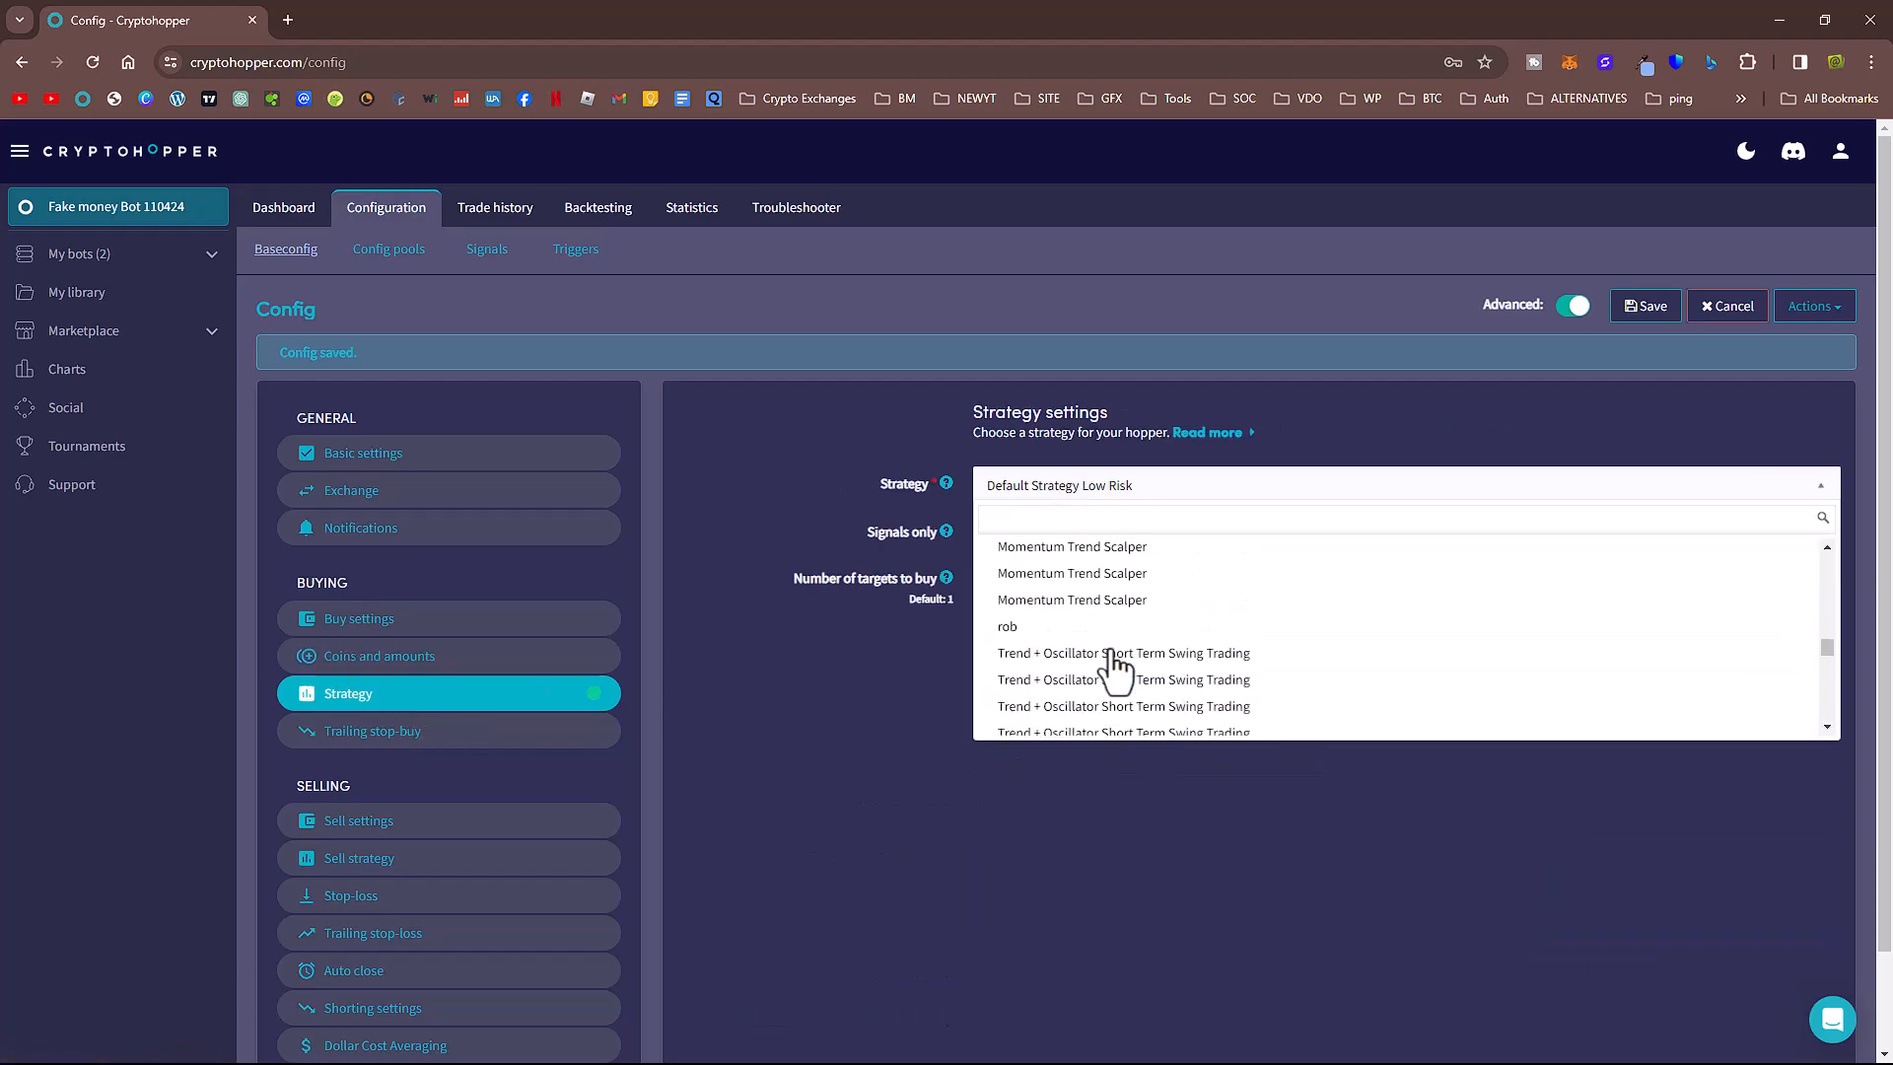
pyautogui.write('15')
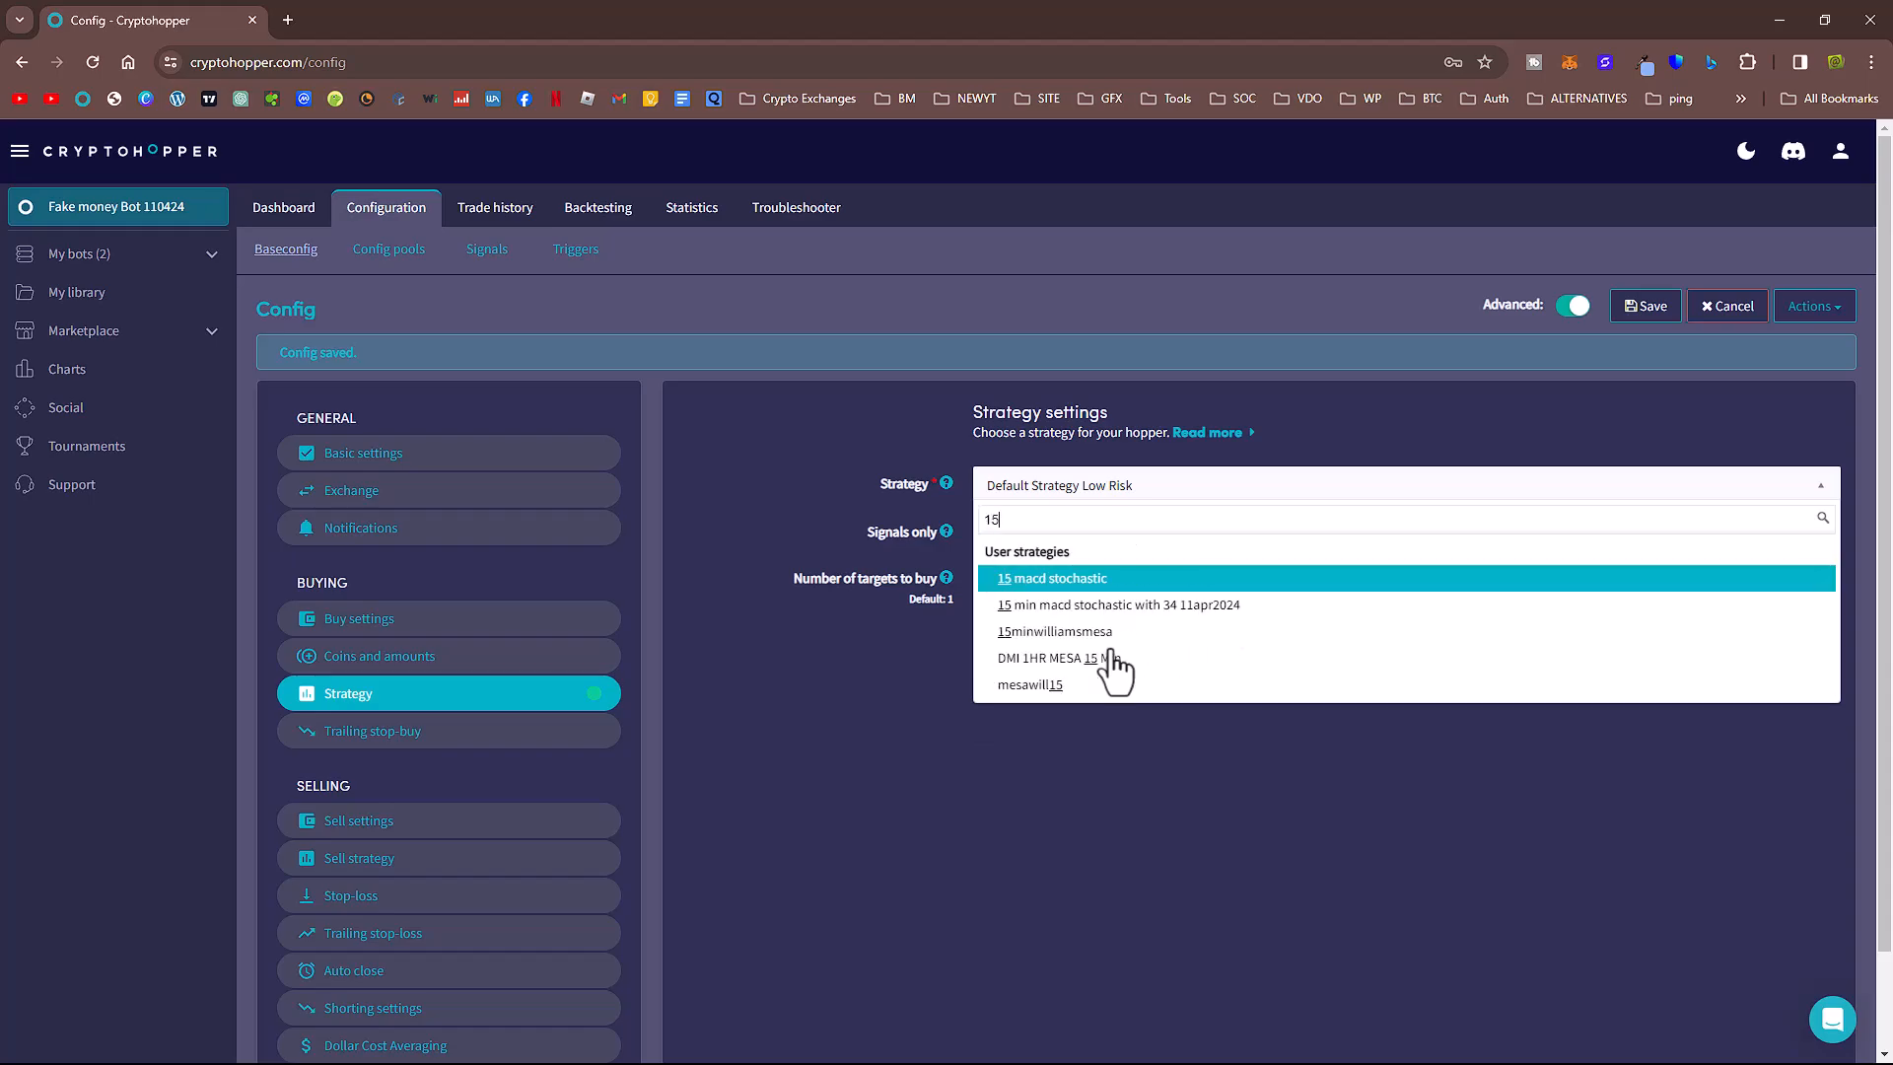
pyautogui.write(' min')
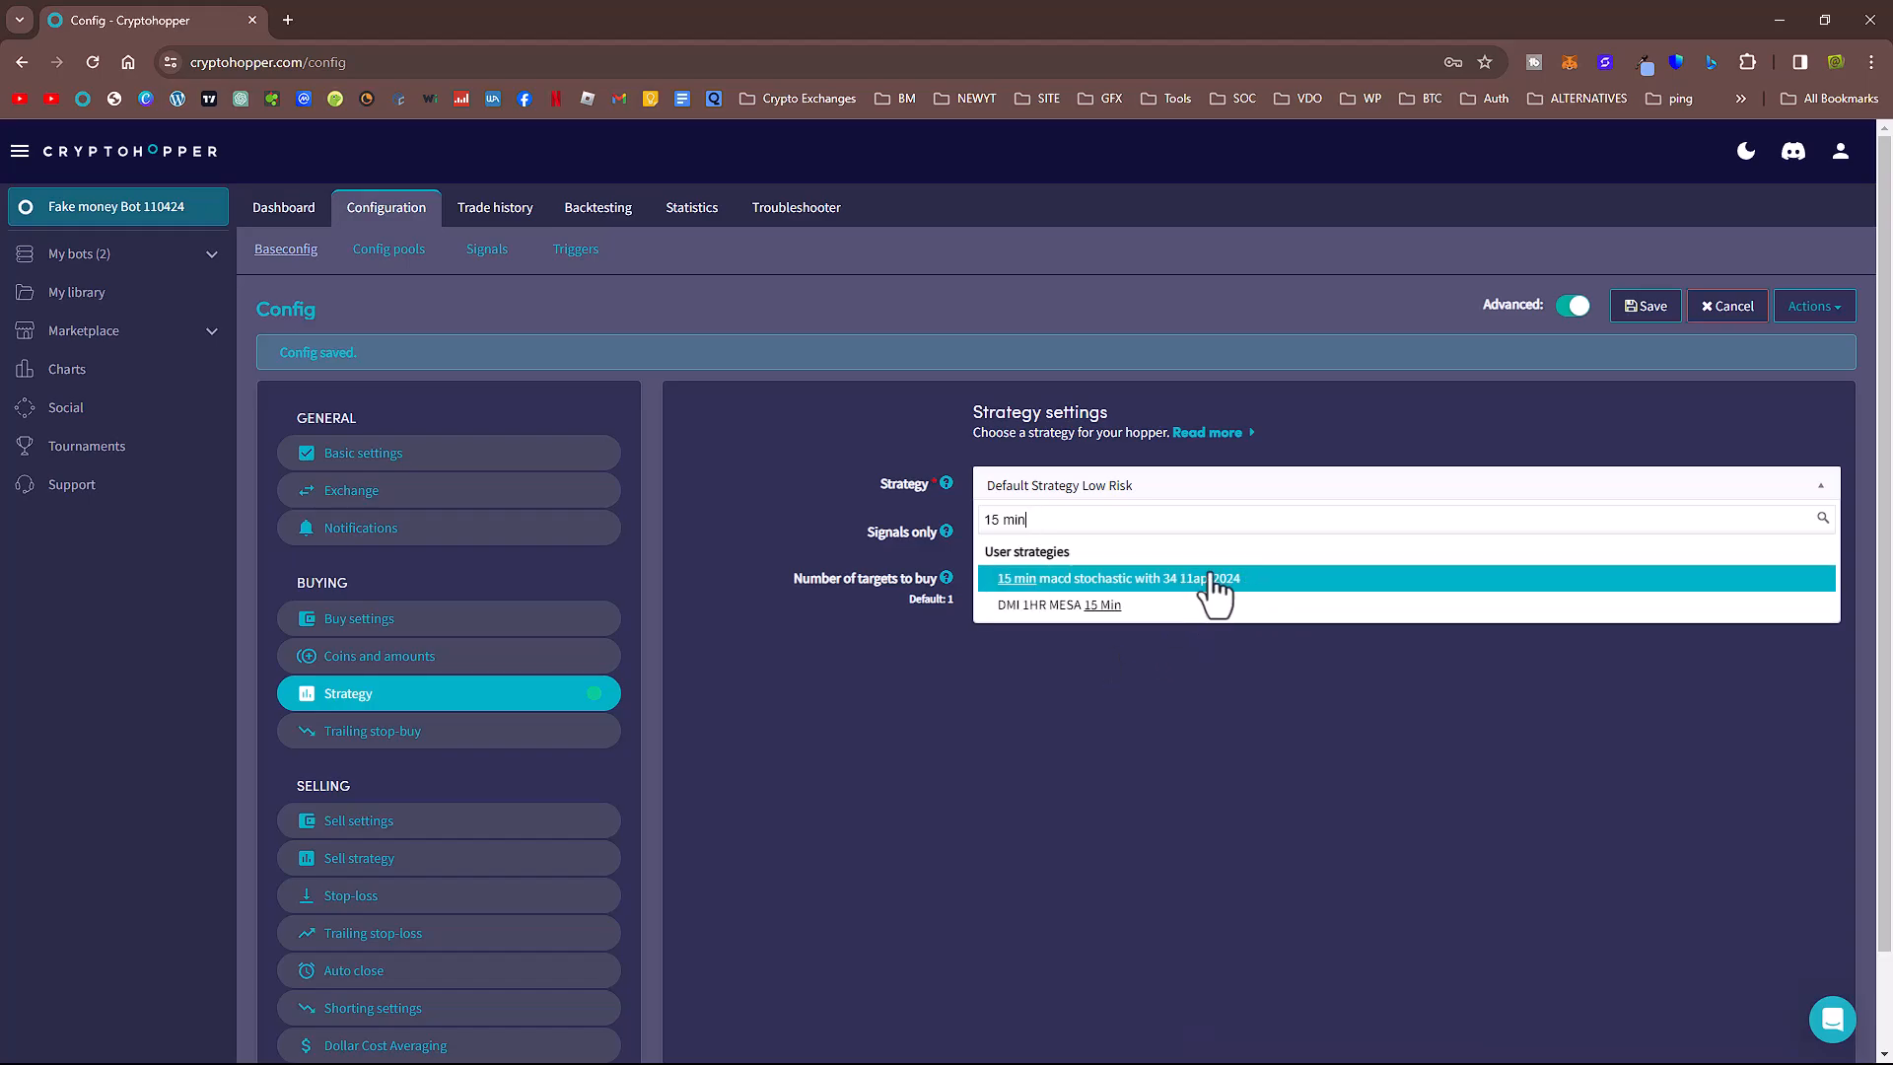
pyautogui.click(1173, 587)
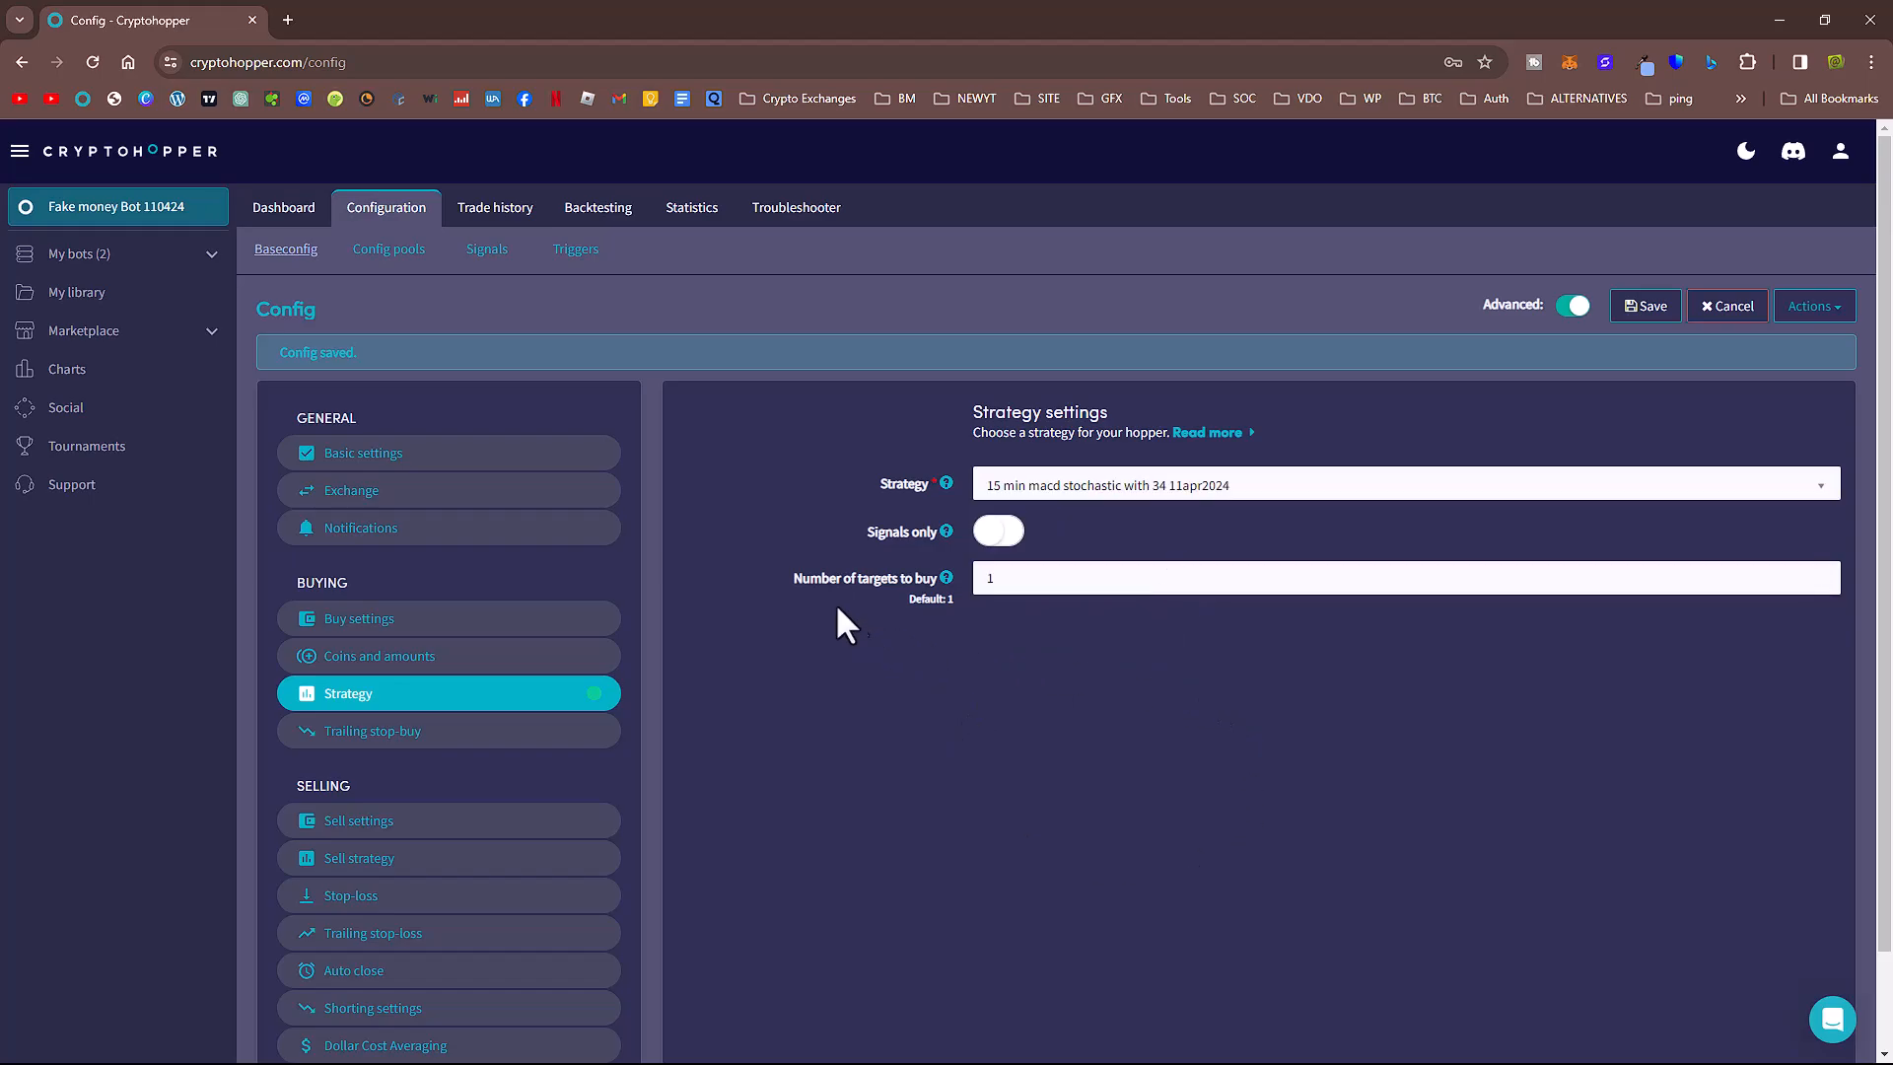
# - Set the strategy's number of targets to buy to 3 and save the configuration
pyautogui.doubleClick(1031, 578)
pyautogui.write('3')
pyautogui.click(1642, 315)
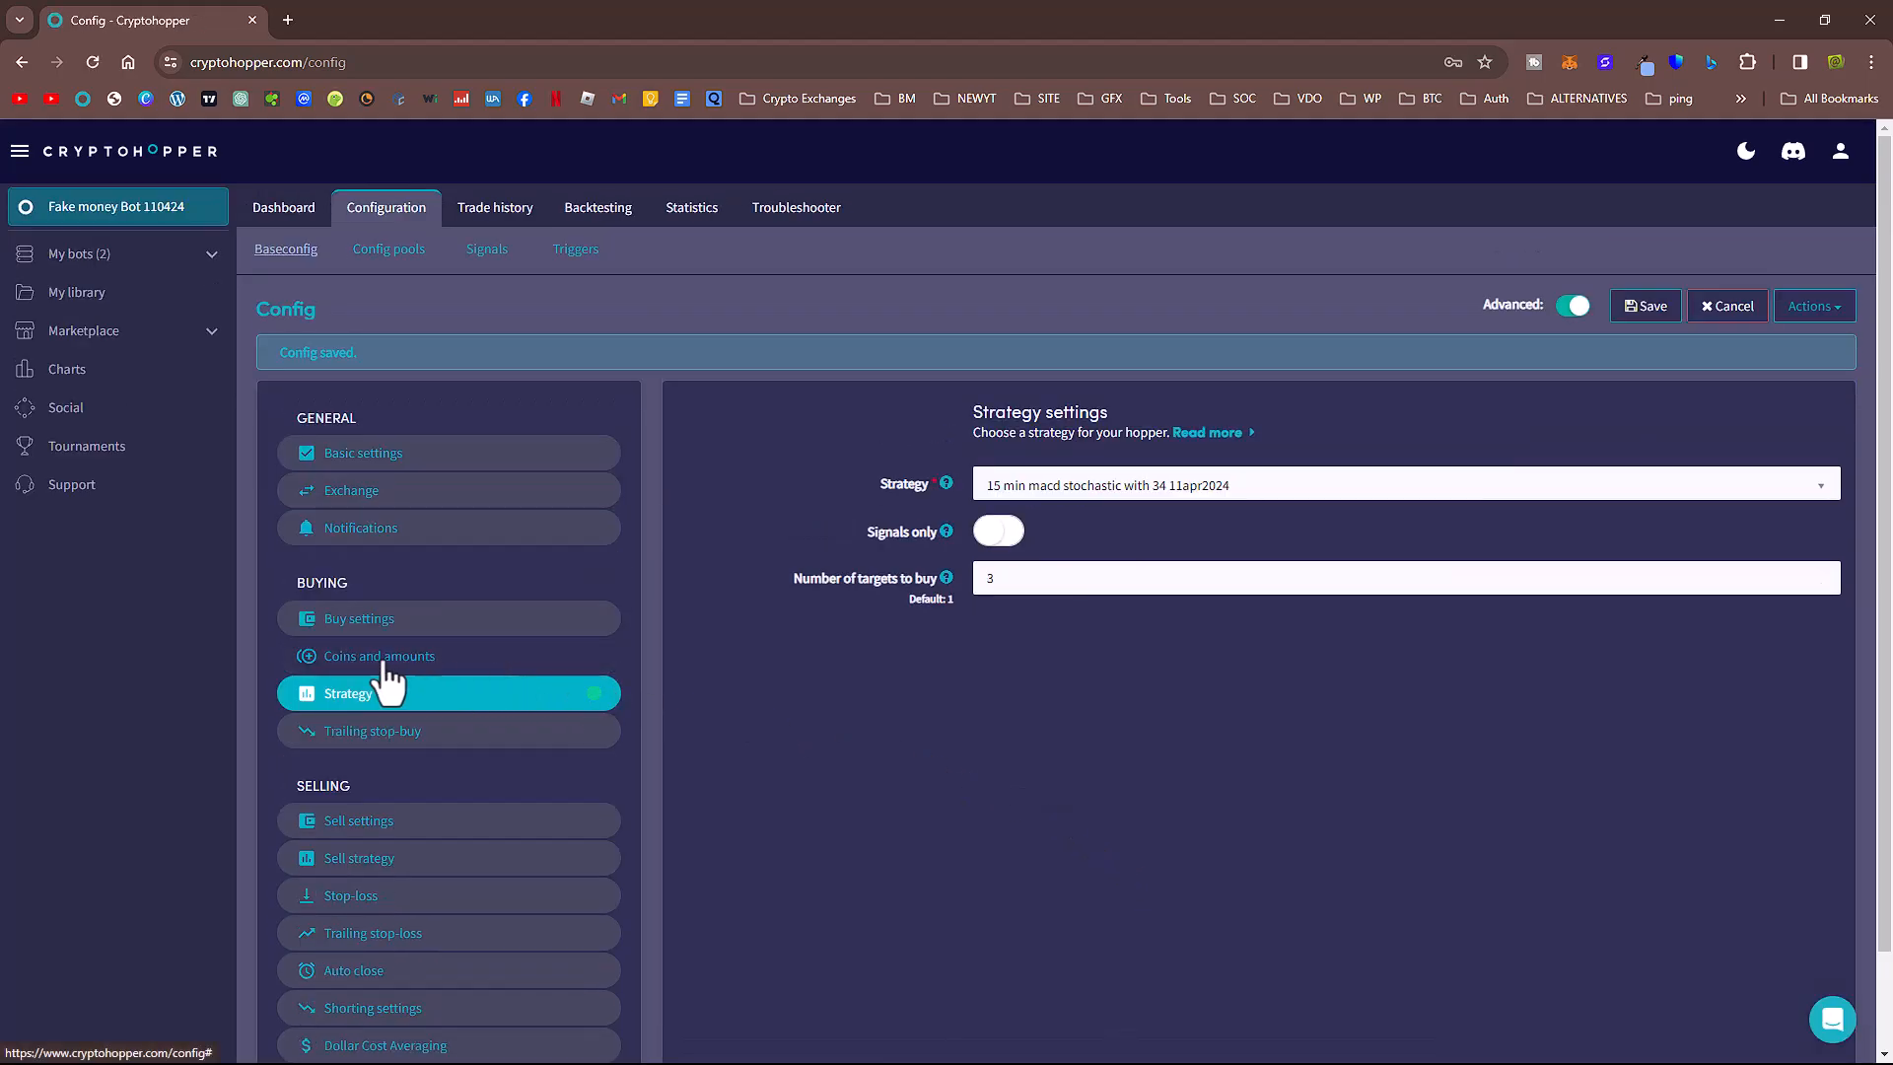
# - In the buy settings, set the max percentage open positions per coin to 9 and review the remaining options
pyautogui.click(399, 621)
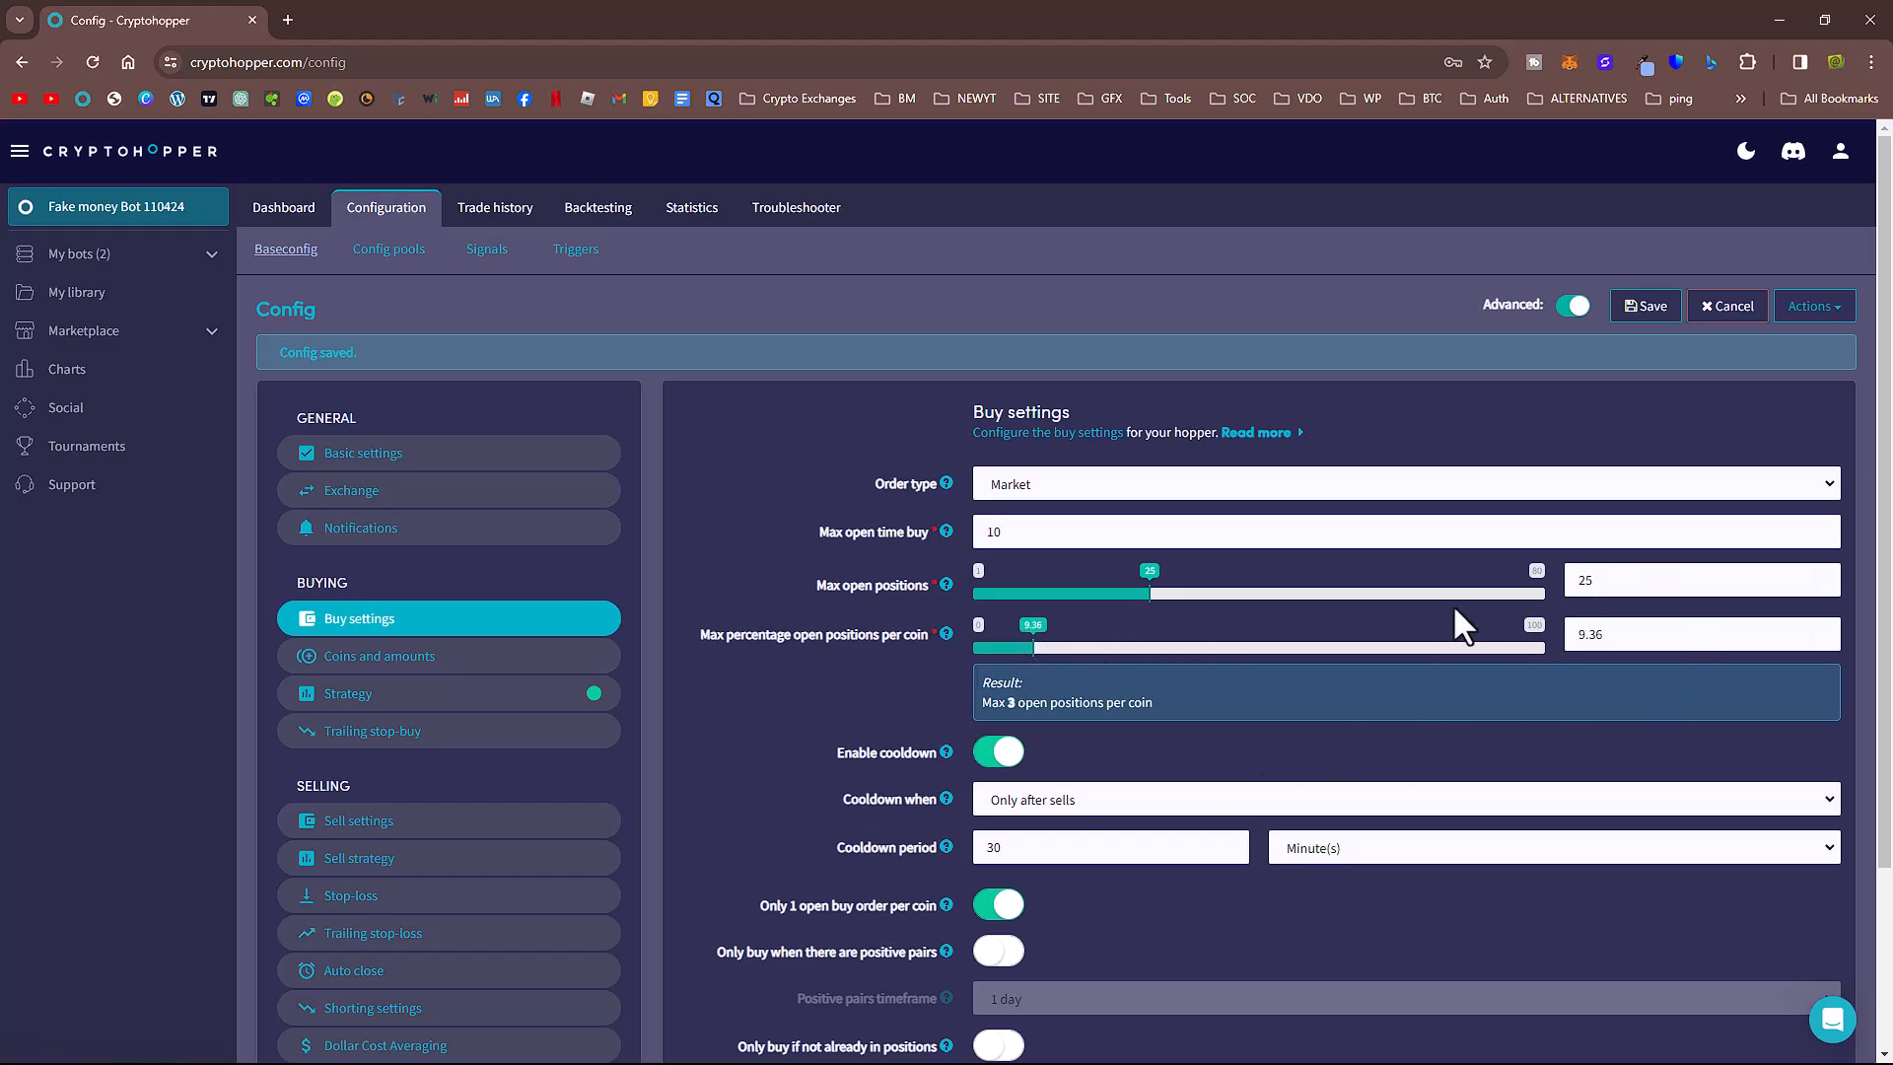
pyautogui.moveTo(1647, 633); pyautogui.dragTo(1553, 662)
pyautogui.write('9')
pyautogui.scroll(-2, 925, 735)
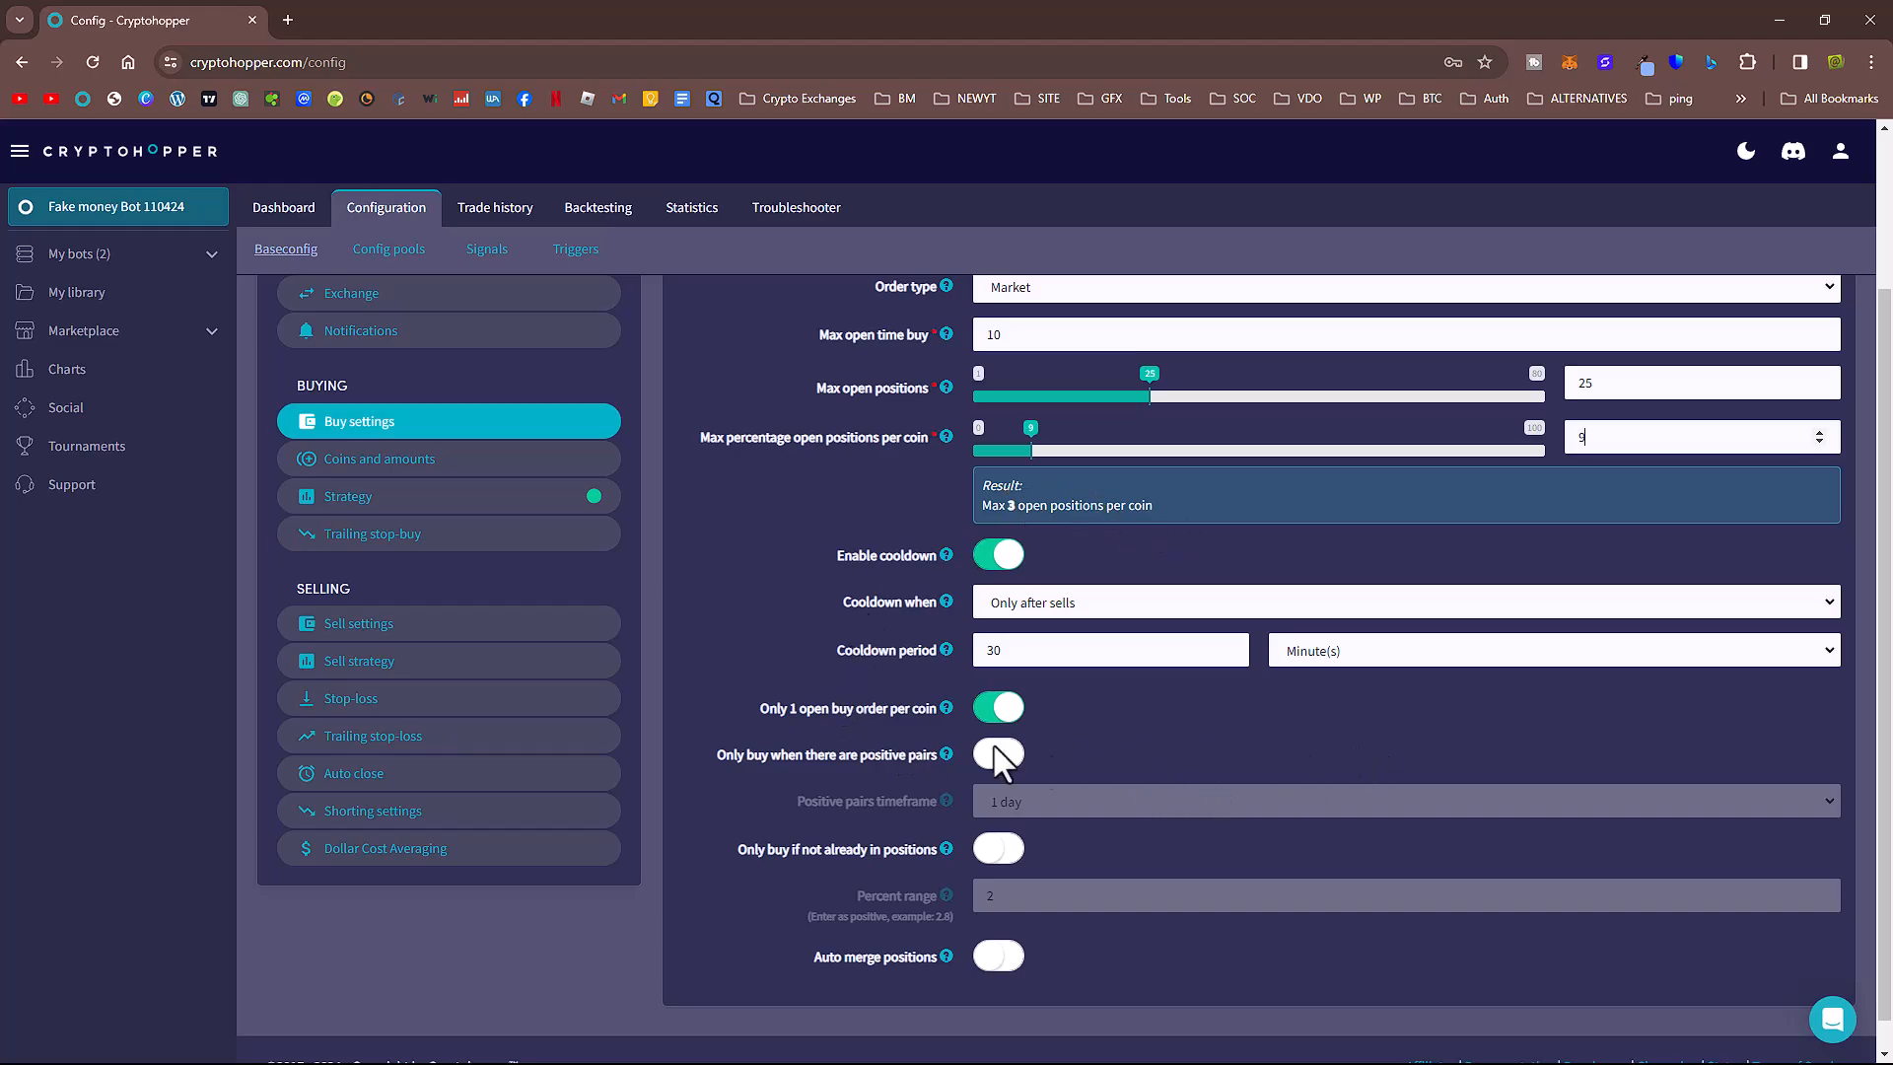
pyautogui.scroll(2, 888, 690)
# - Enable trailing stop-buy and set its percentage to 0.5
pyautogui.click(429, 658)
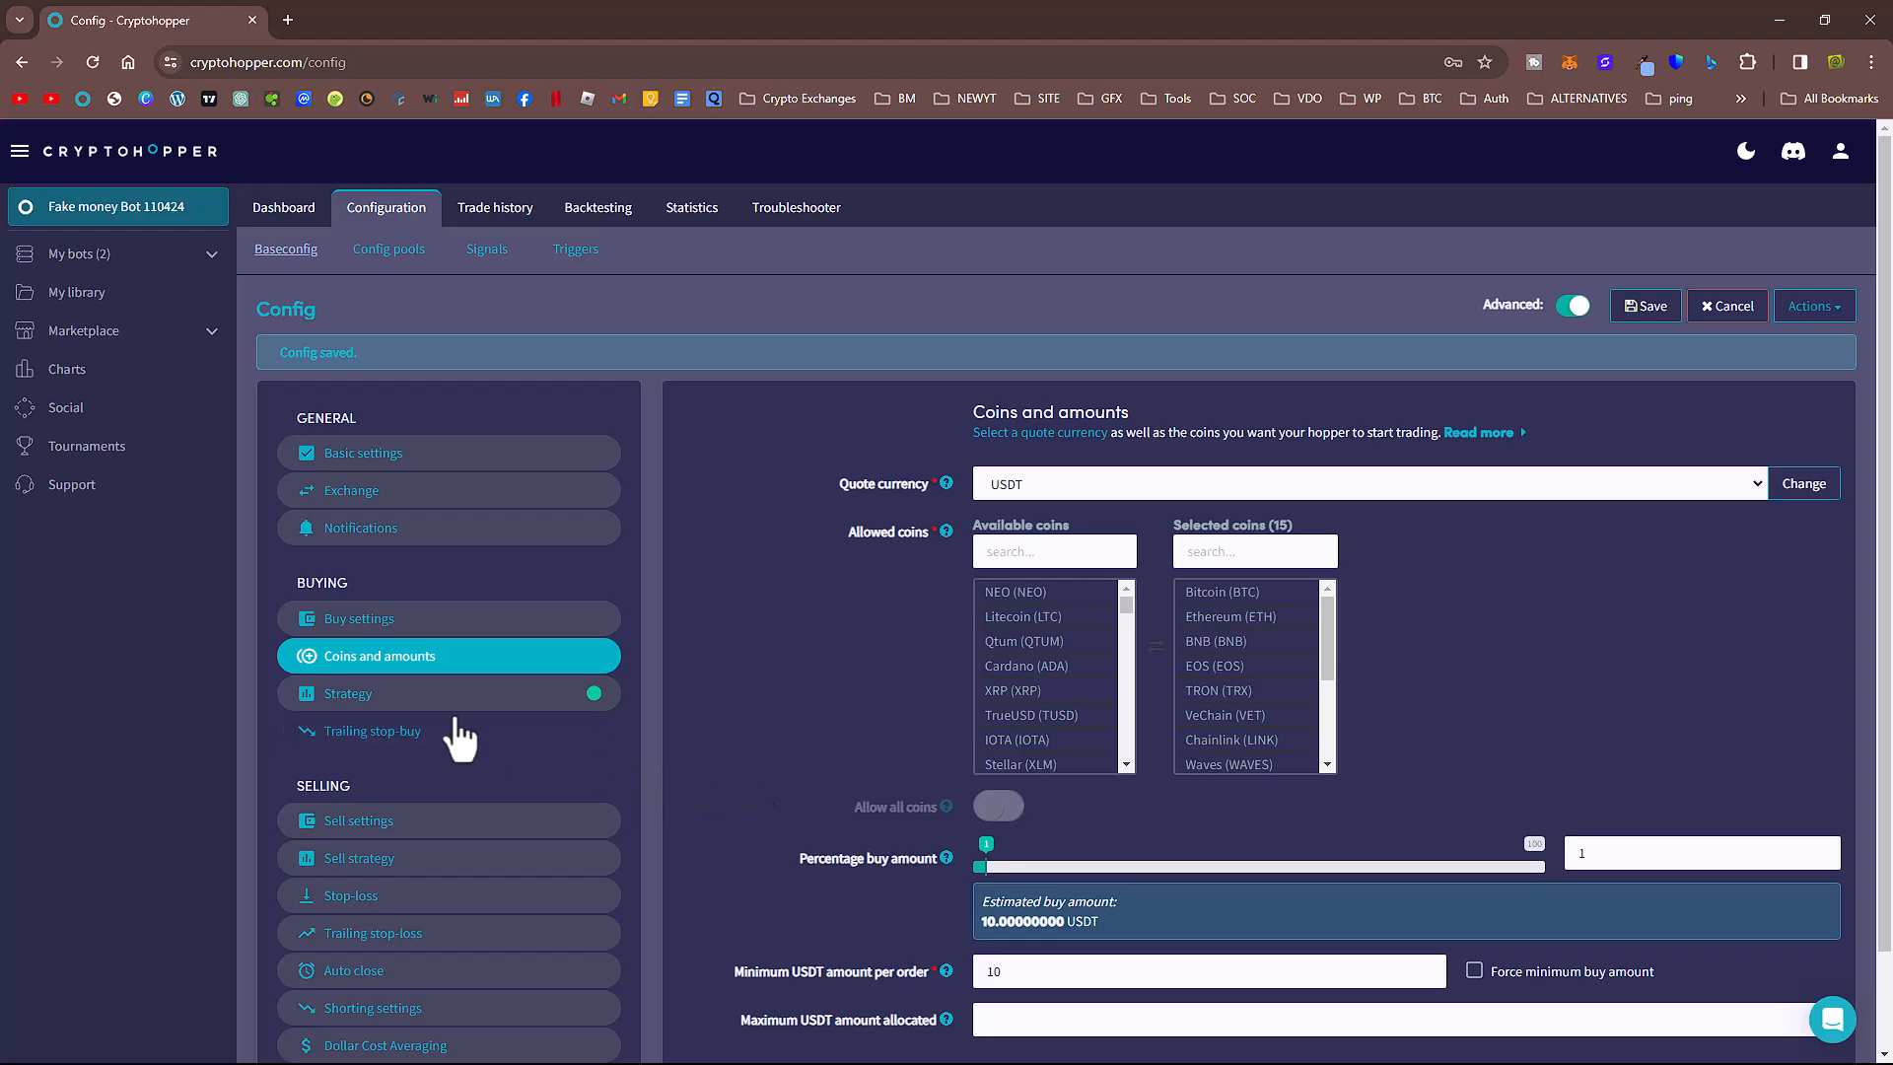
pyautogui.click(434, 697)
pyautogui.scroll(-1, 844, 802)
pyautogui.click(427, 643)
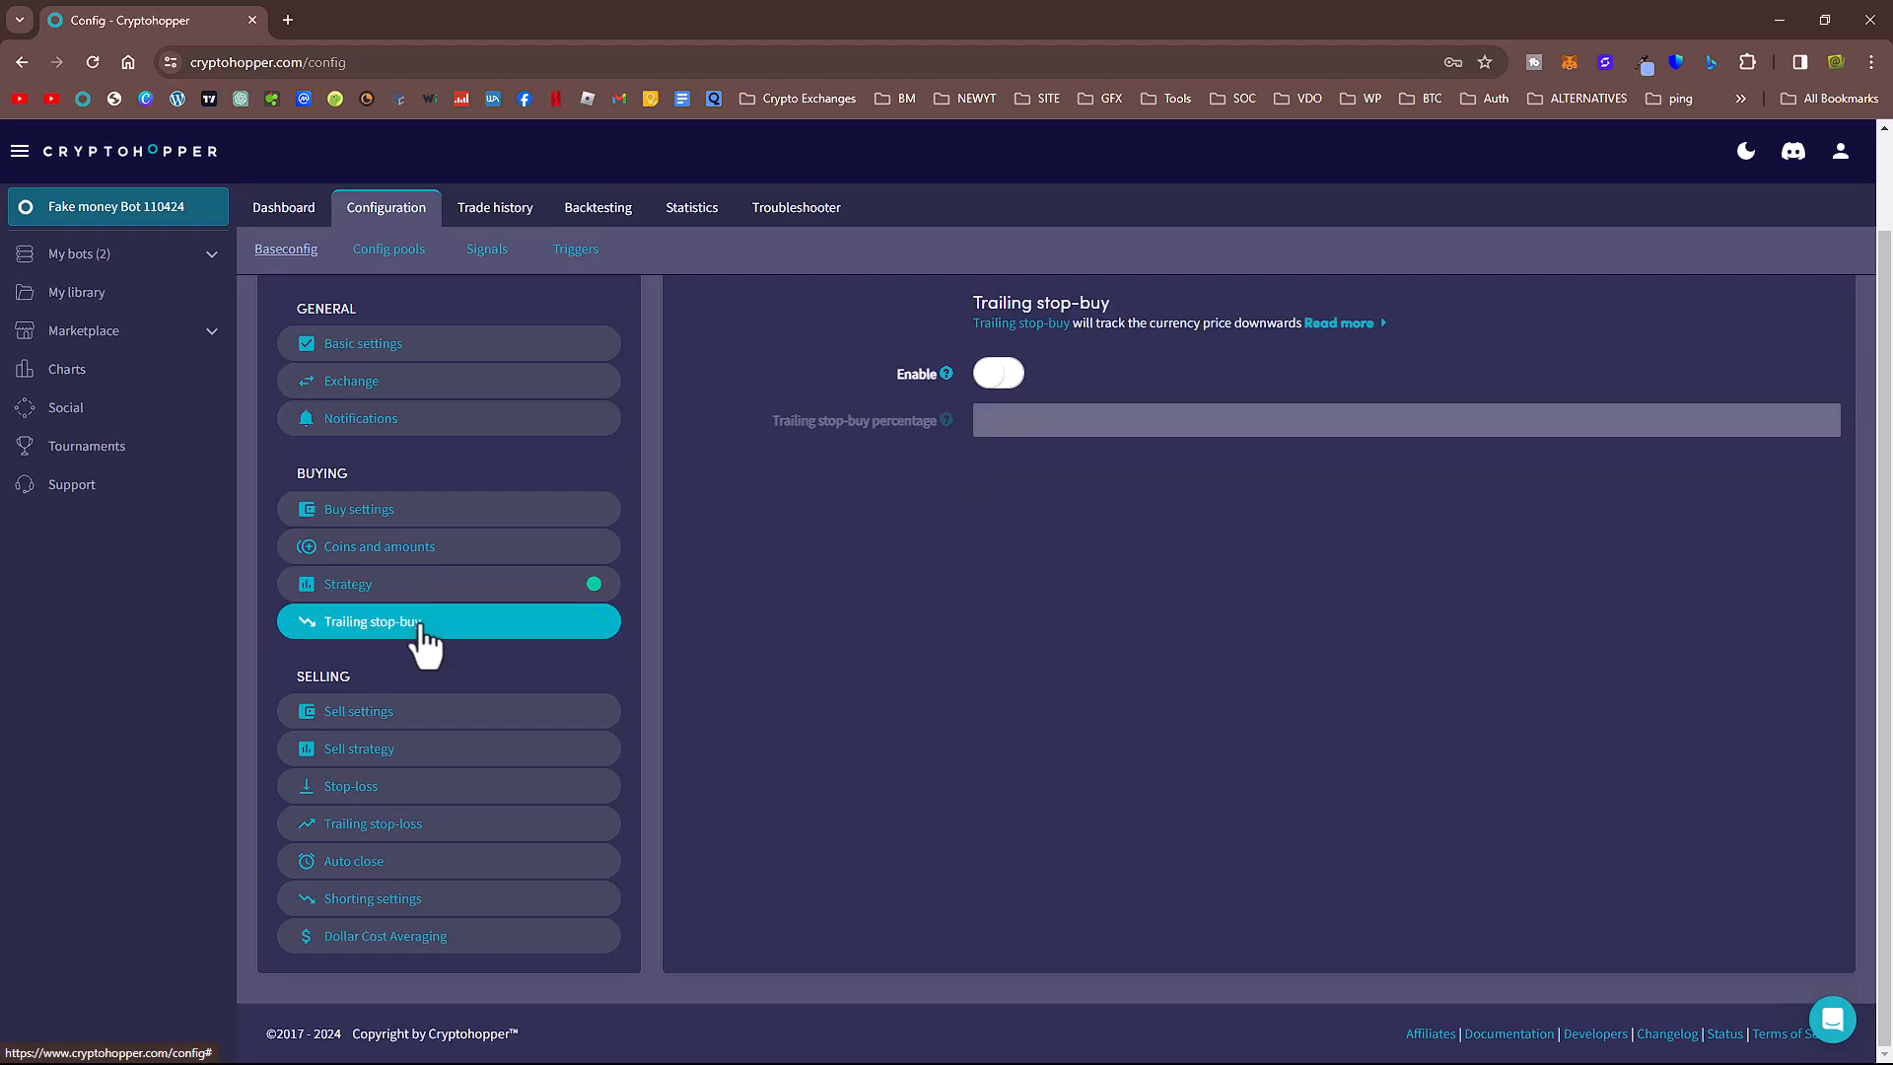
pyautogui.click(998, 374)
pyautogui.click(1046, 422)
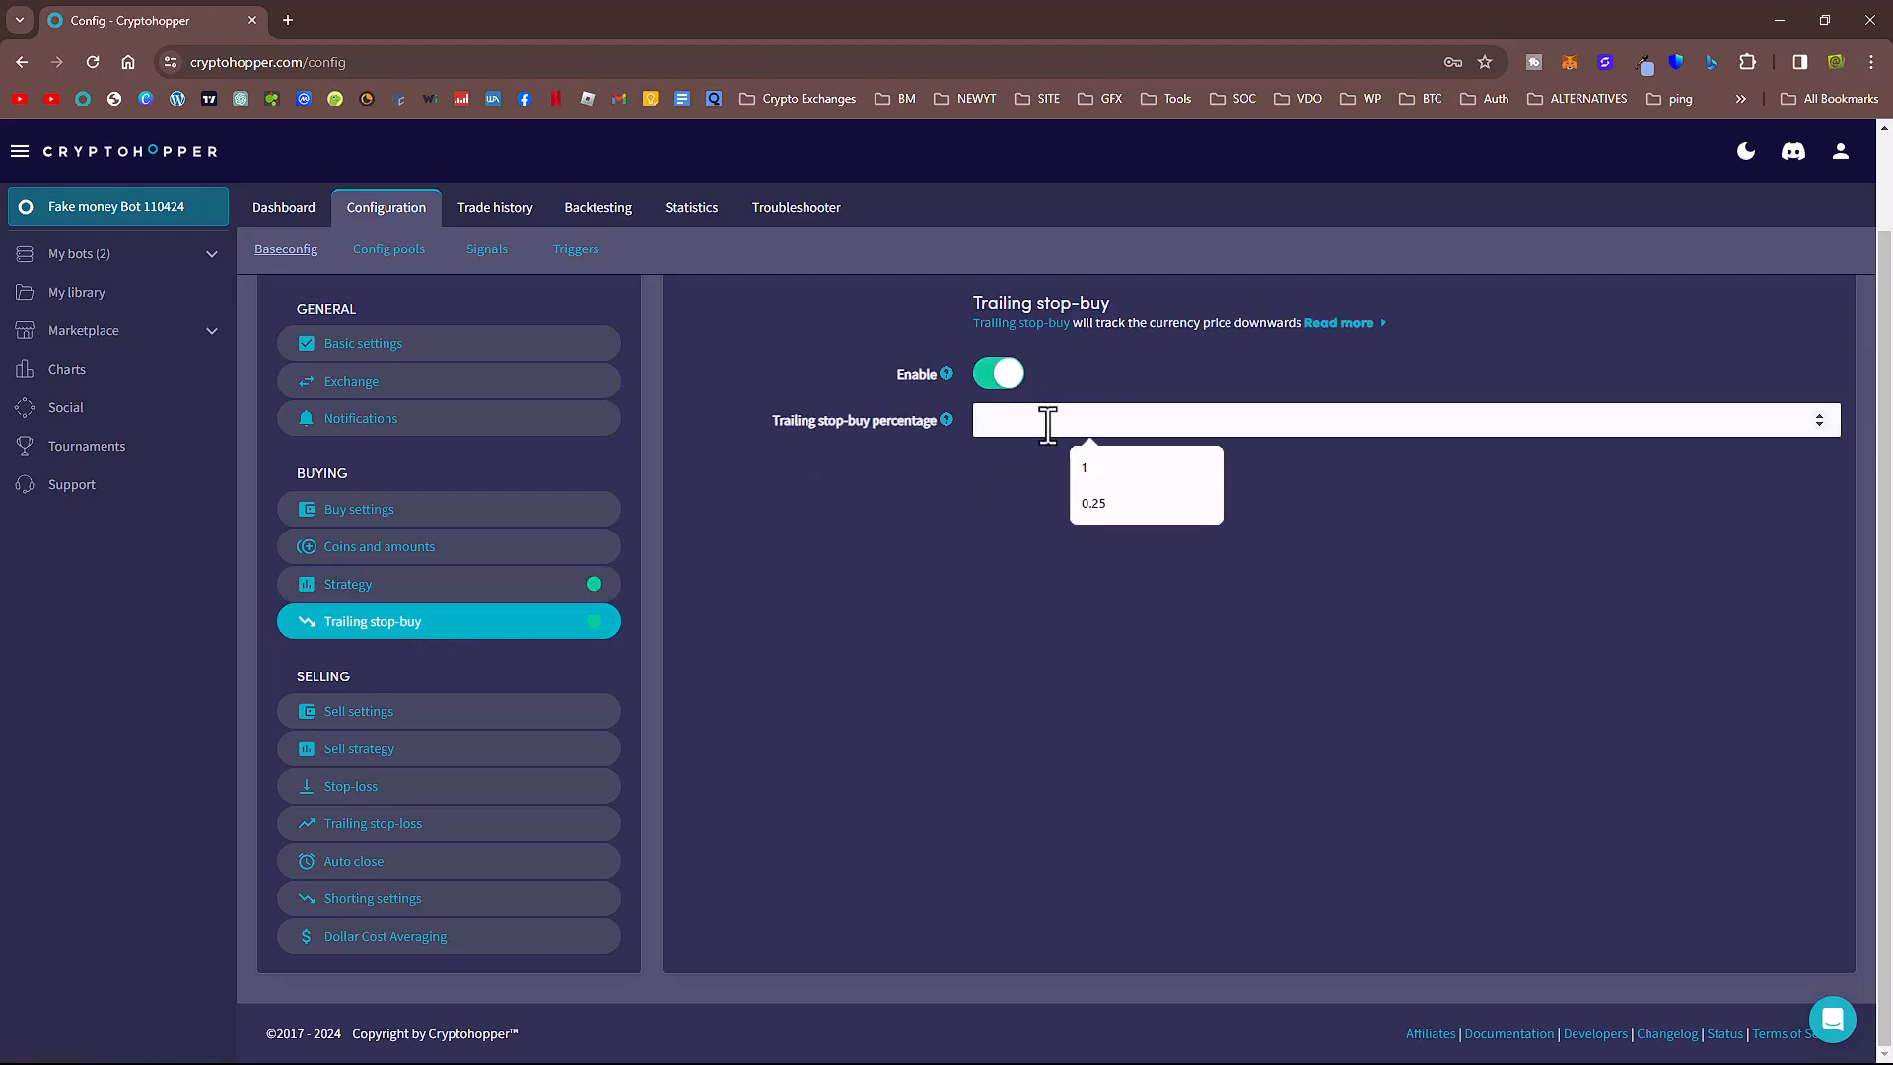
pyautogui.write('0.5')
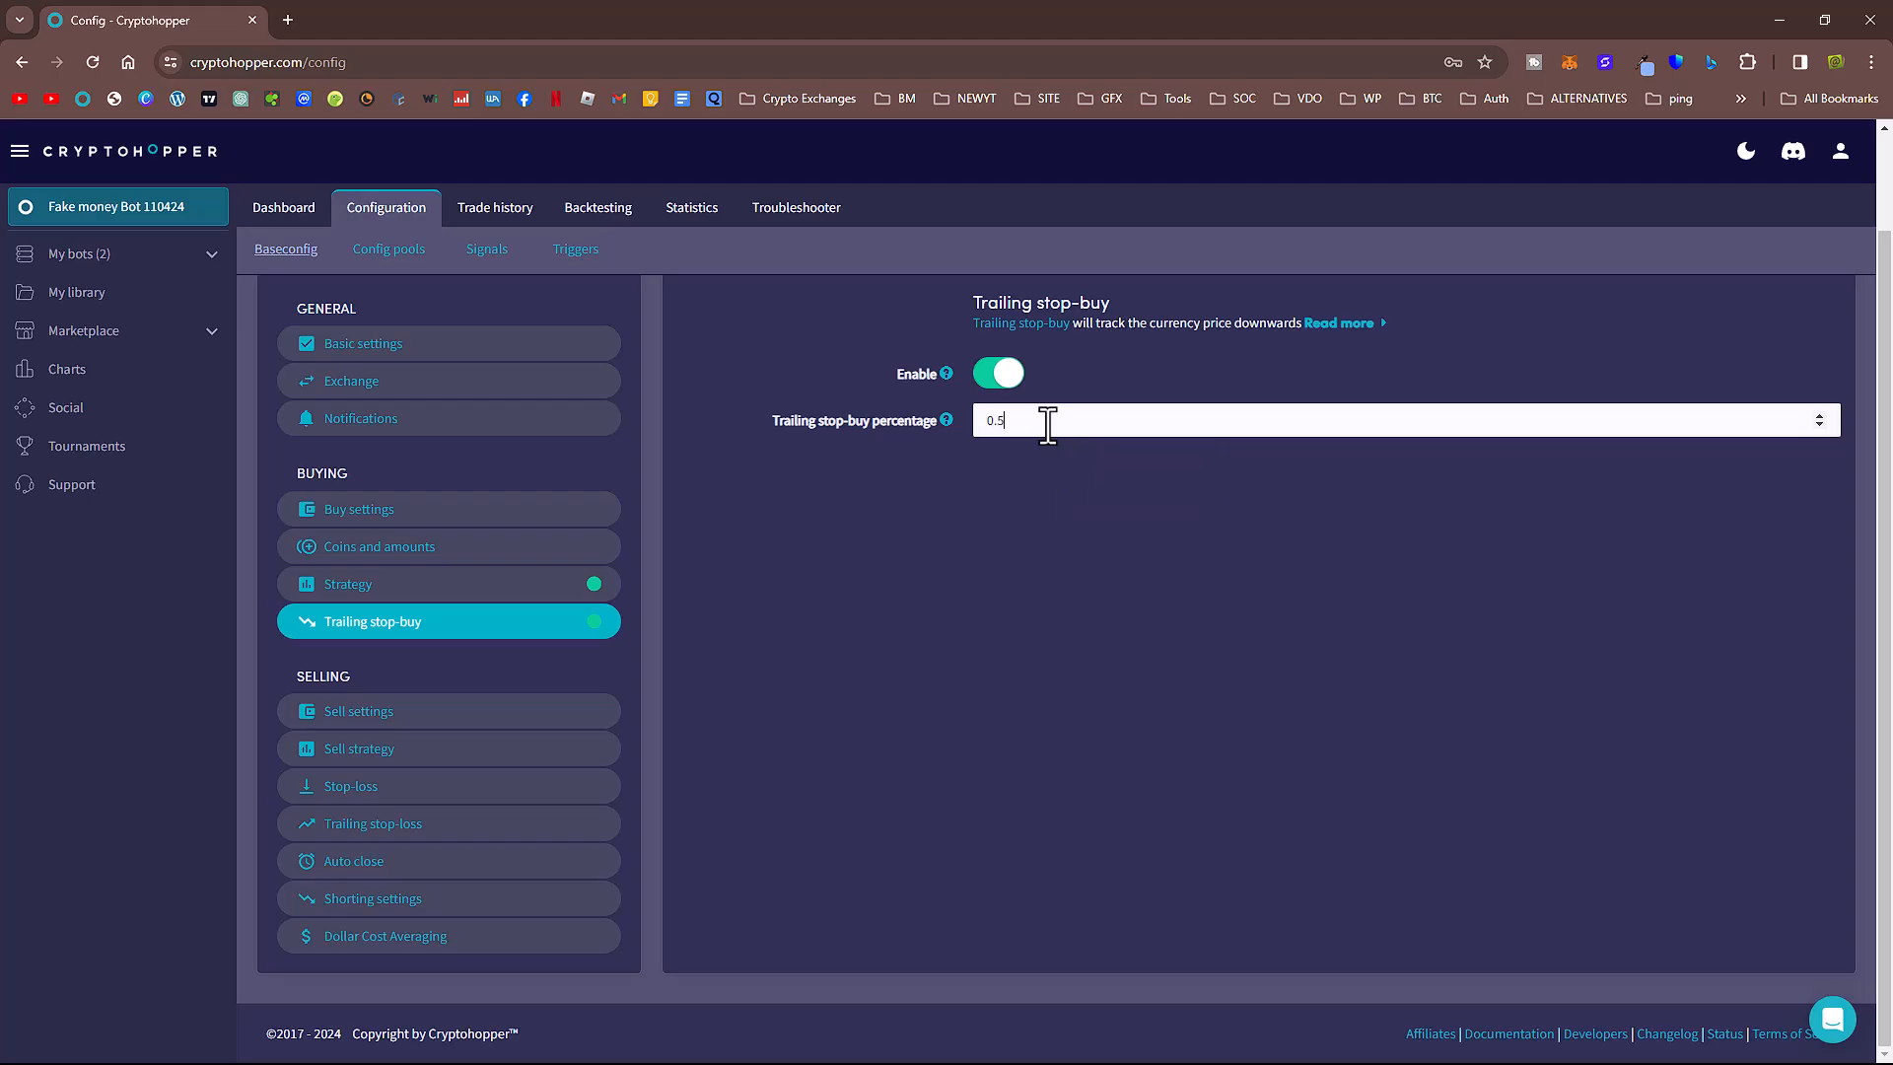
pyautogui.scroll(1, 1164, 808)
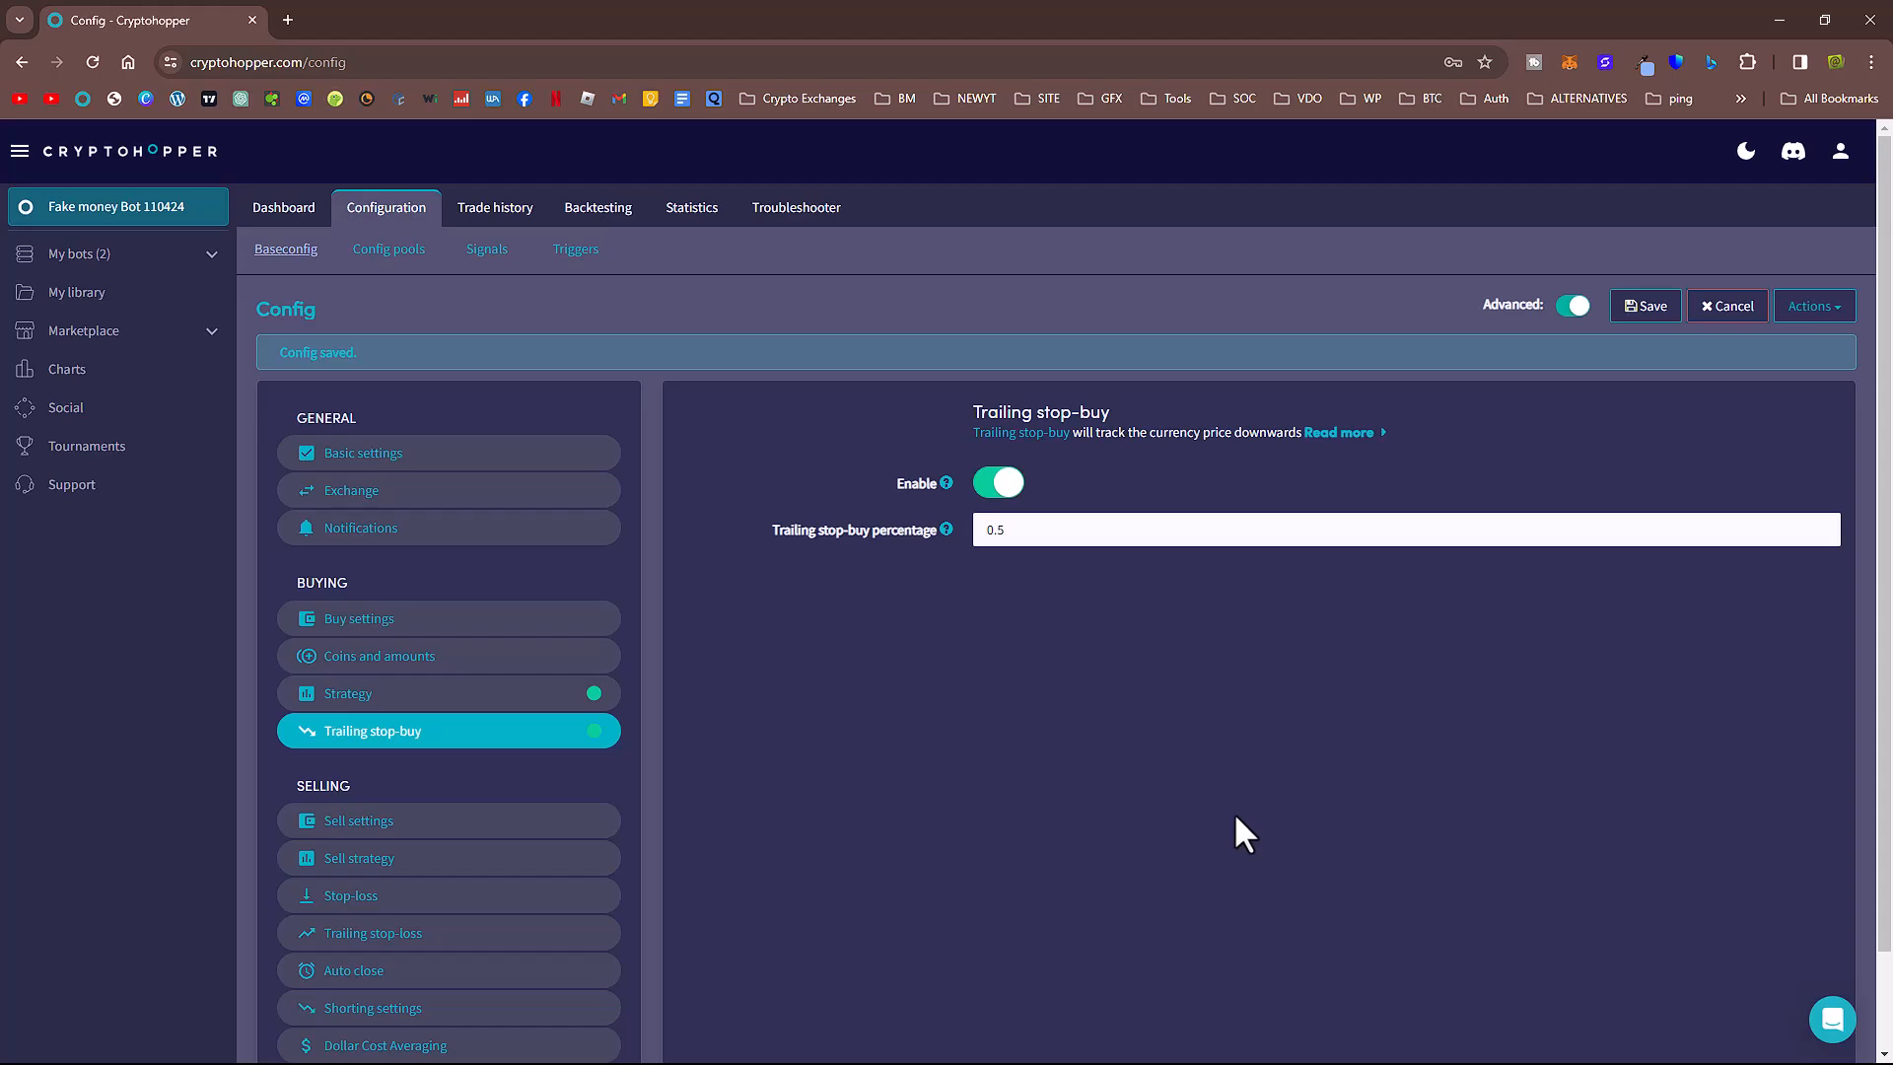
# - Switch to Calculator, subtract 0.5% from 100 and close Calculator again
pyautogui.hotkey('alt', 'Tab')
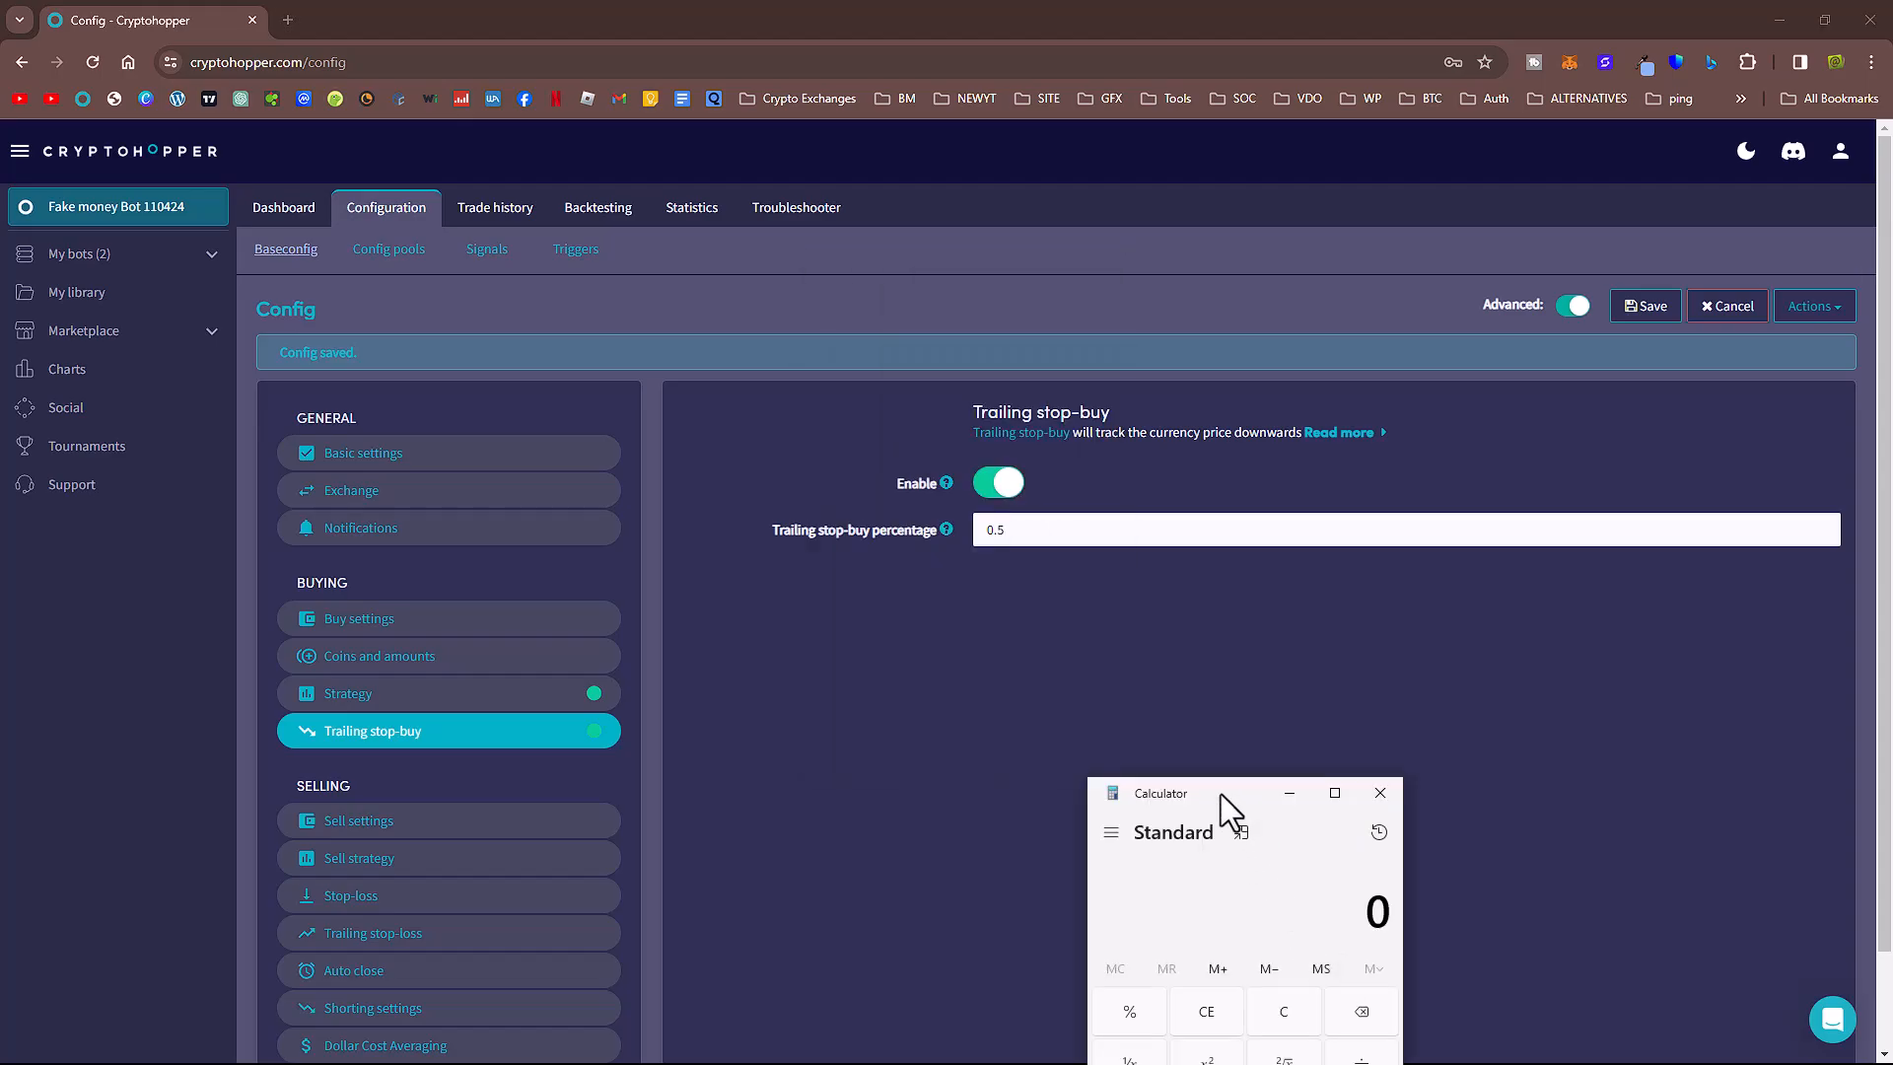
pyautogui.moveTo(1221, 794); pyautogui.dragTo(939, 140)
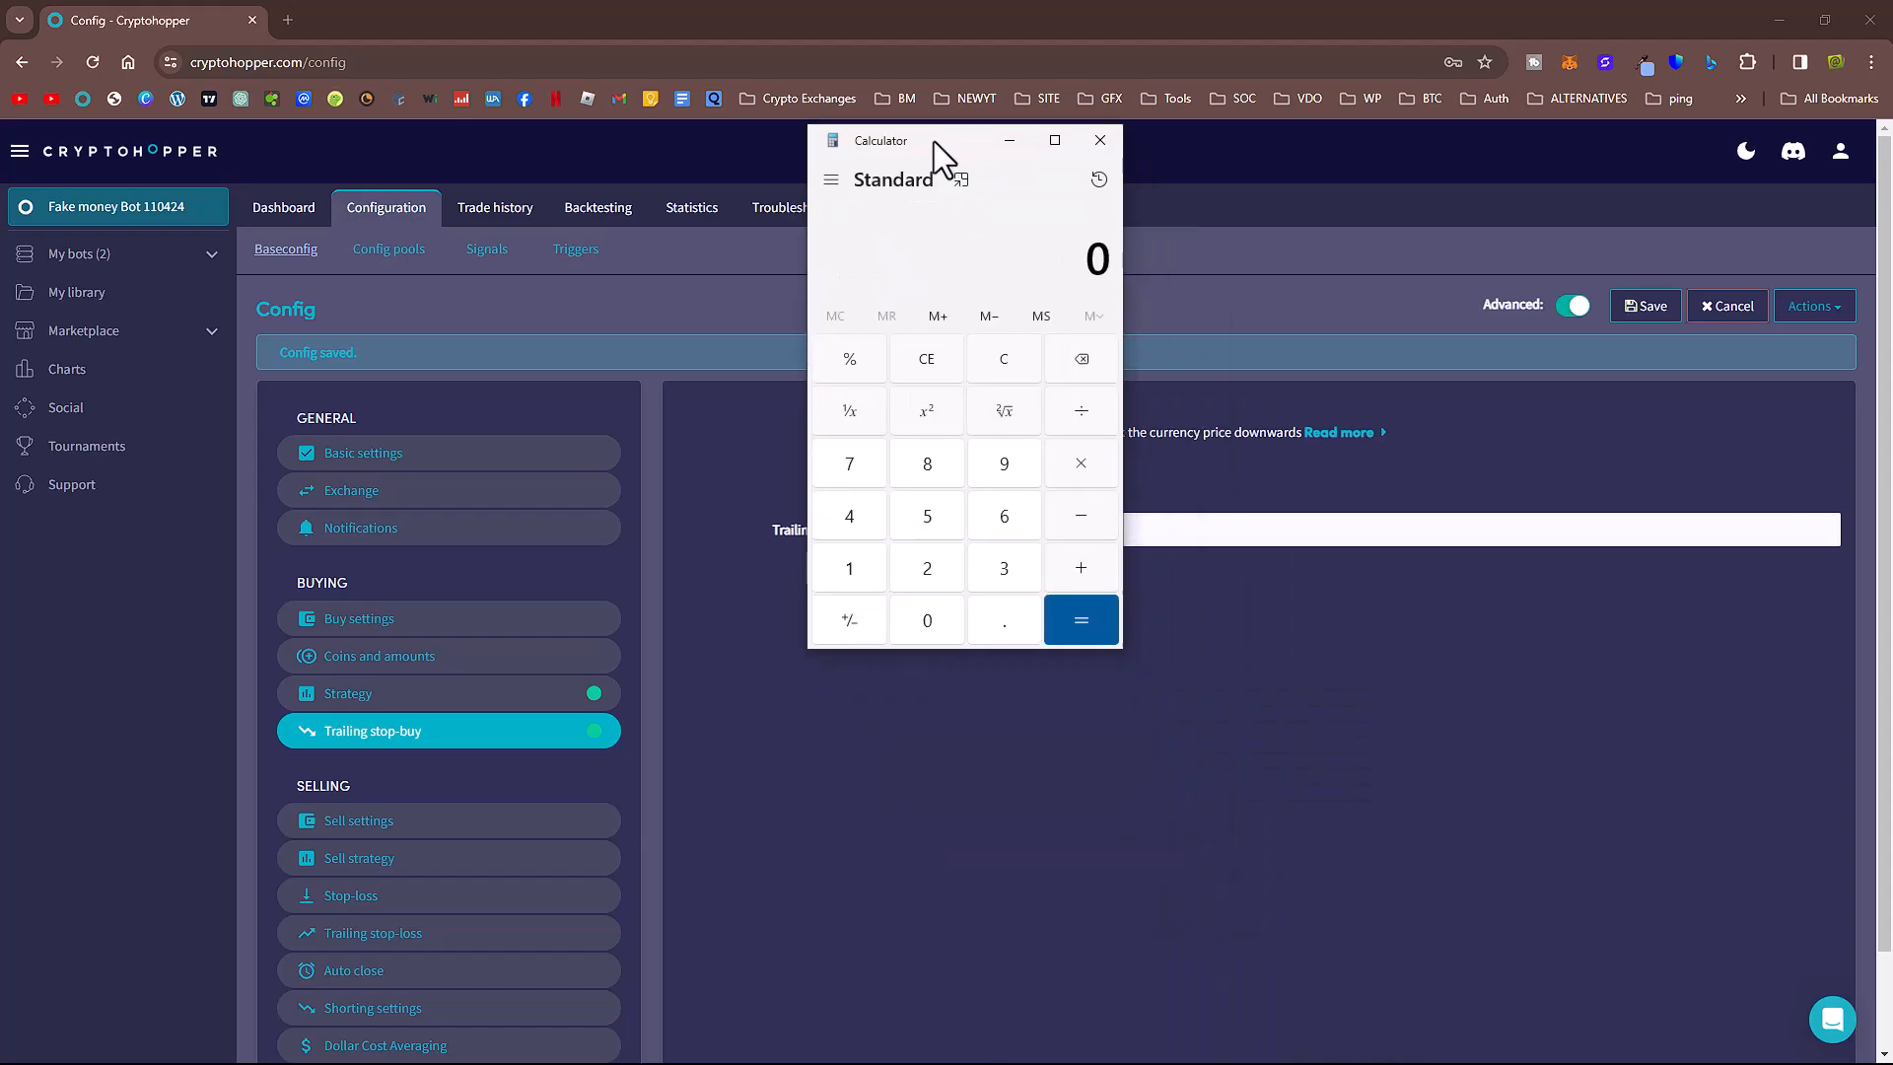
pyautogui.click(853, 570)
pyautogui.click(932, 621)
pyautogui.click(931, 621)
pyautogui.click(1083, 525)
pyautogui.click(920, 631)
pyautogui.click(1006, 631)
pyautogui.click(912, 515)
pyautogui.click(862, 357)
pyautogui.click(1090, 619)
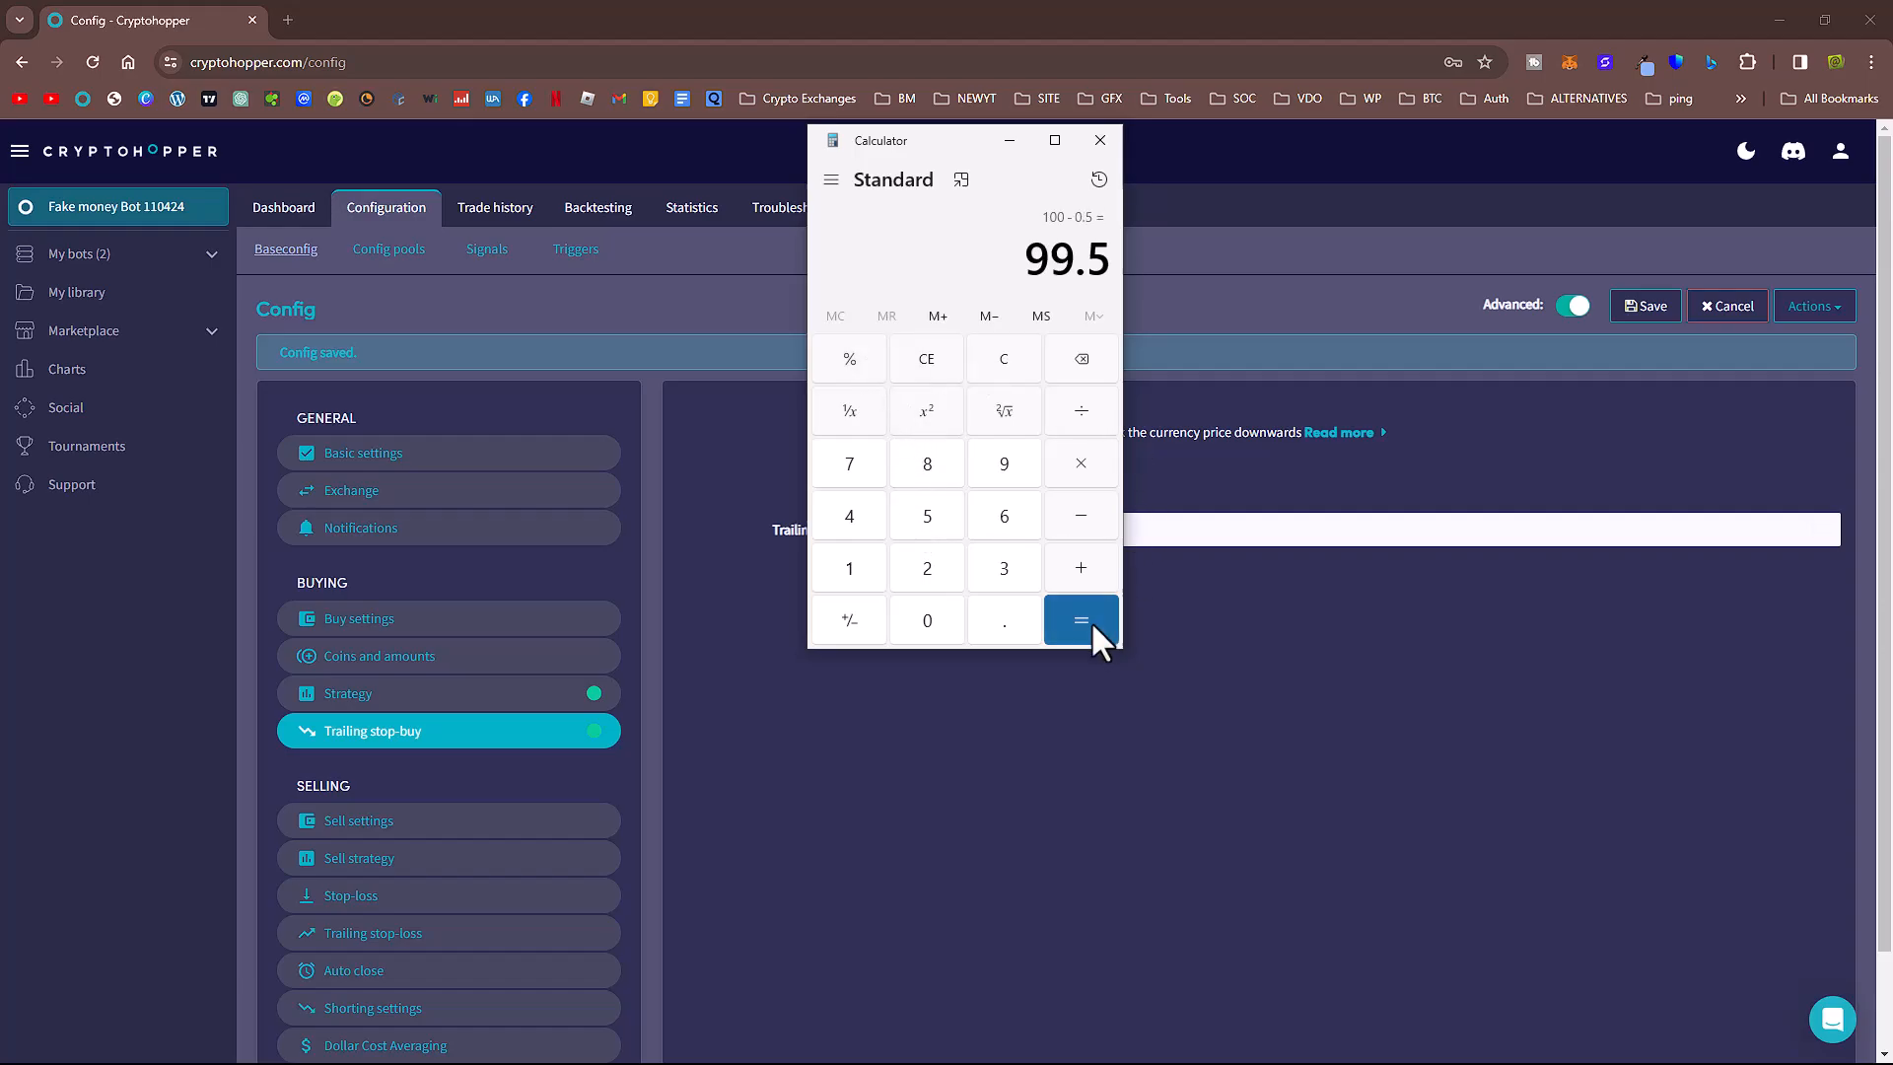
pyautogui.click(1101, 143)
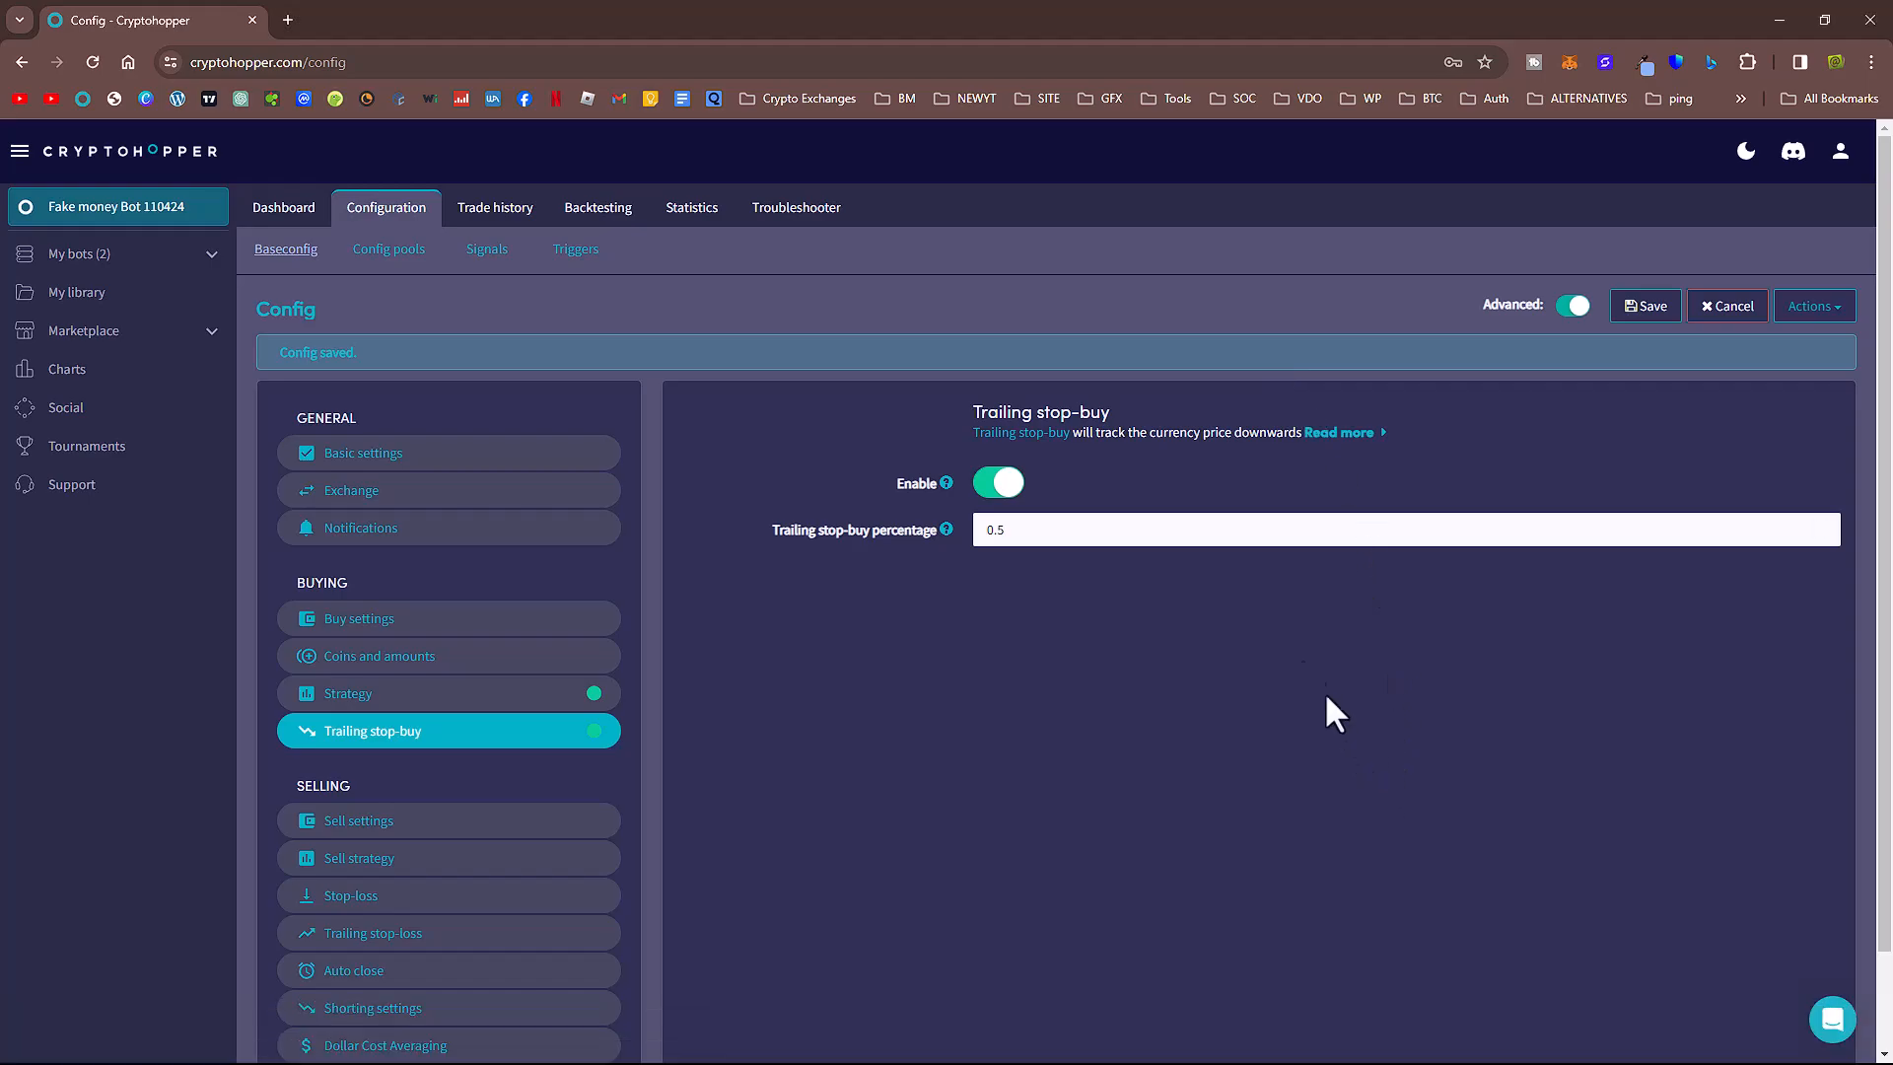
# - Try trailing stop-buy percentages of 1 and 10
pyautogui.doubleClick(991, 530)
pyautogui.write('1')
pyautogui.doubleClick(1016, 530)
pyautogui.write('10')
pyautogui.press('BackSpace')
# - Set the trailing stop-buy percentage to 0.5 and save the configuration
pyautogui.write('0.')
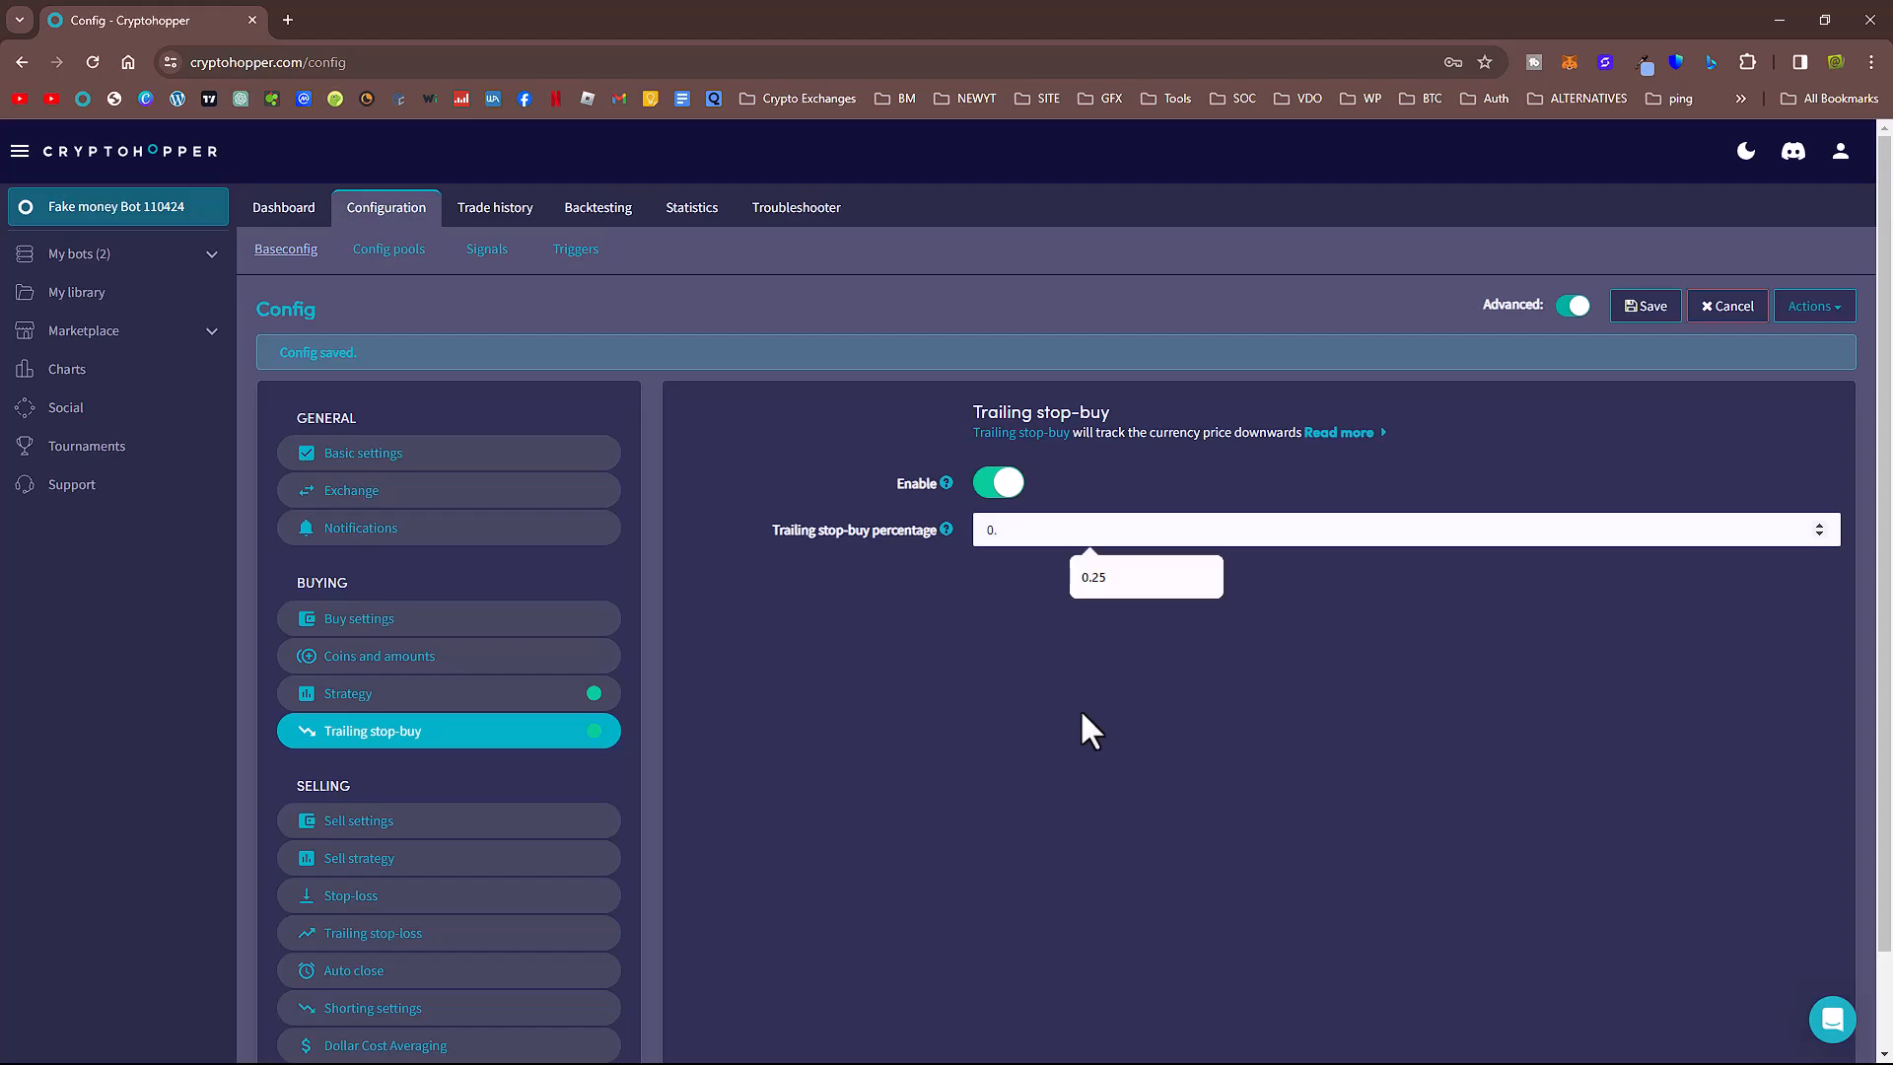
pyautogui.write('5')
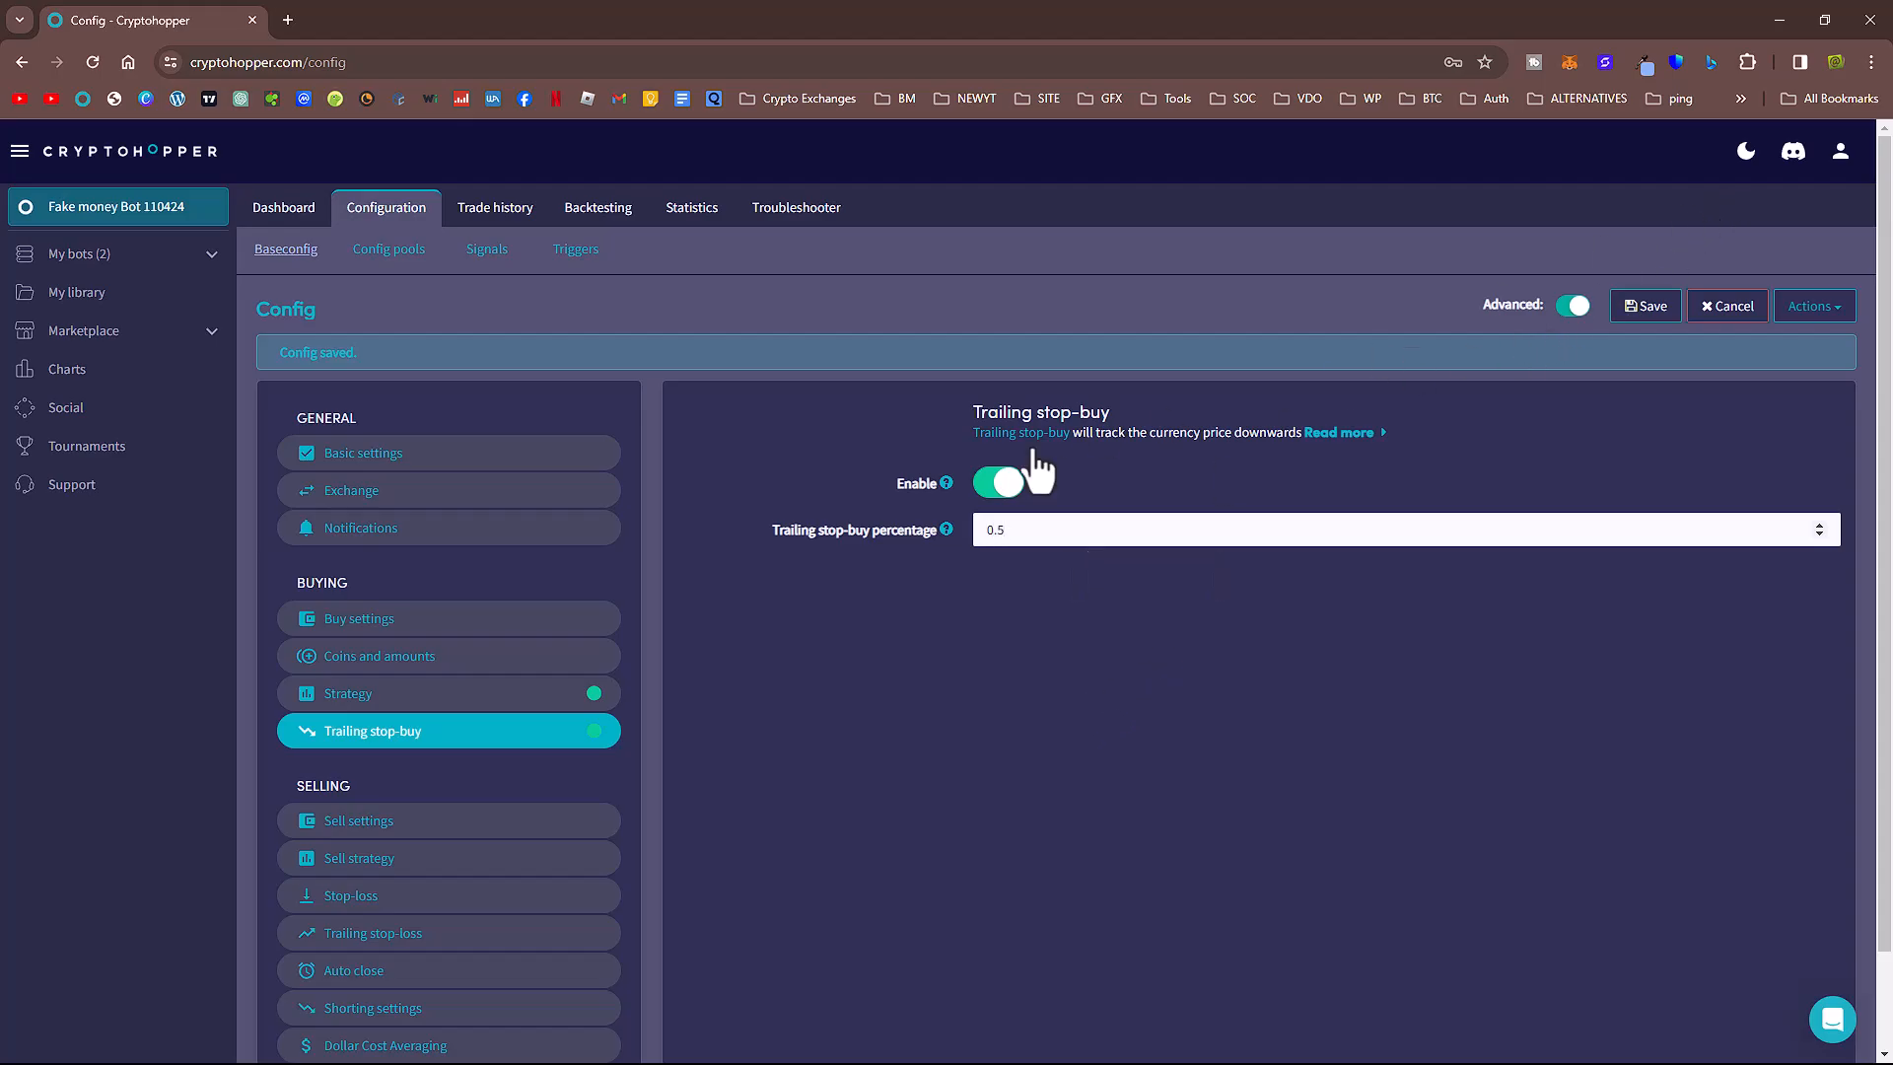
pyautogui.click(1643, 321)
# - In the sell settings, set take profit to 1000 and change the order type to Market
pyautogui.click(458, 824)
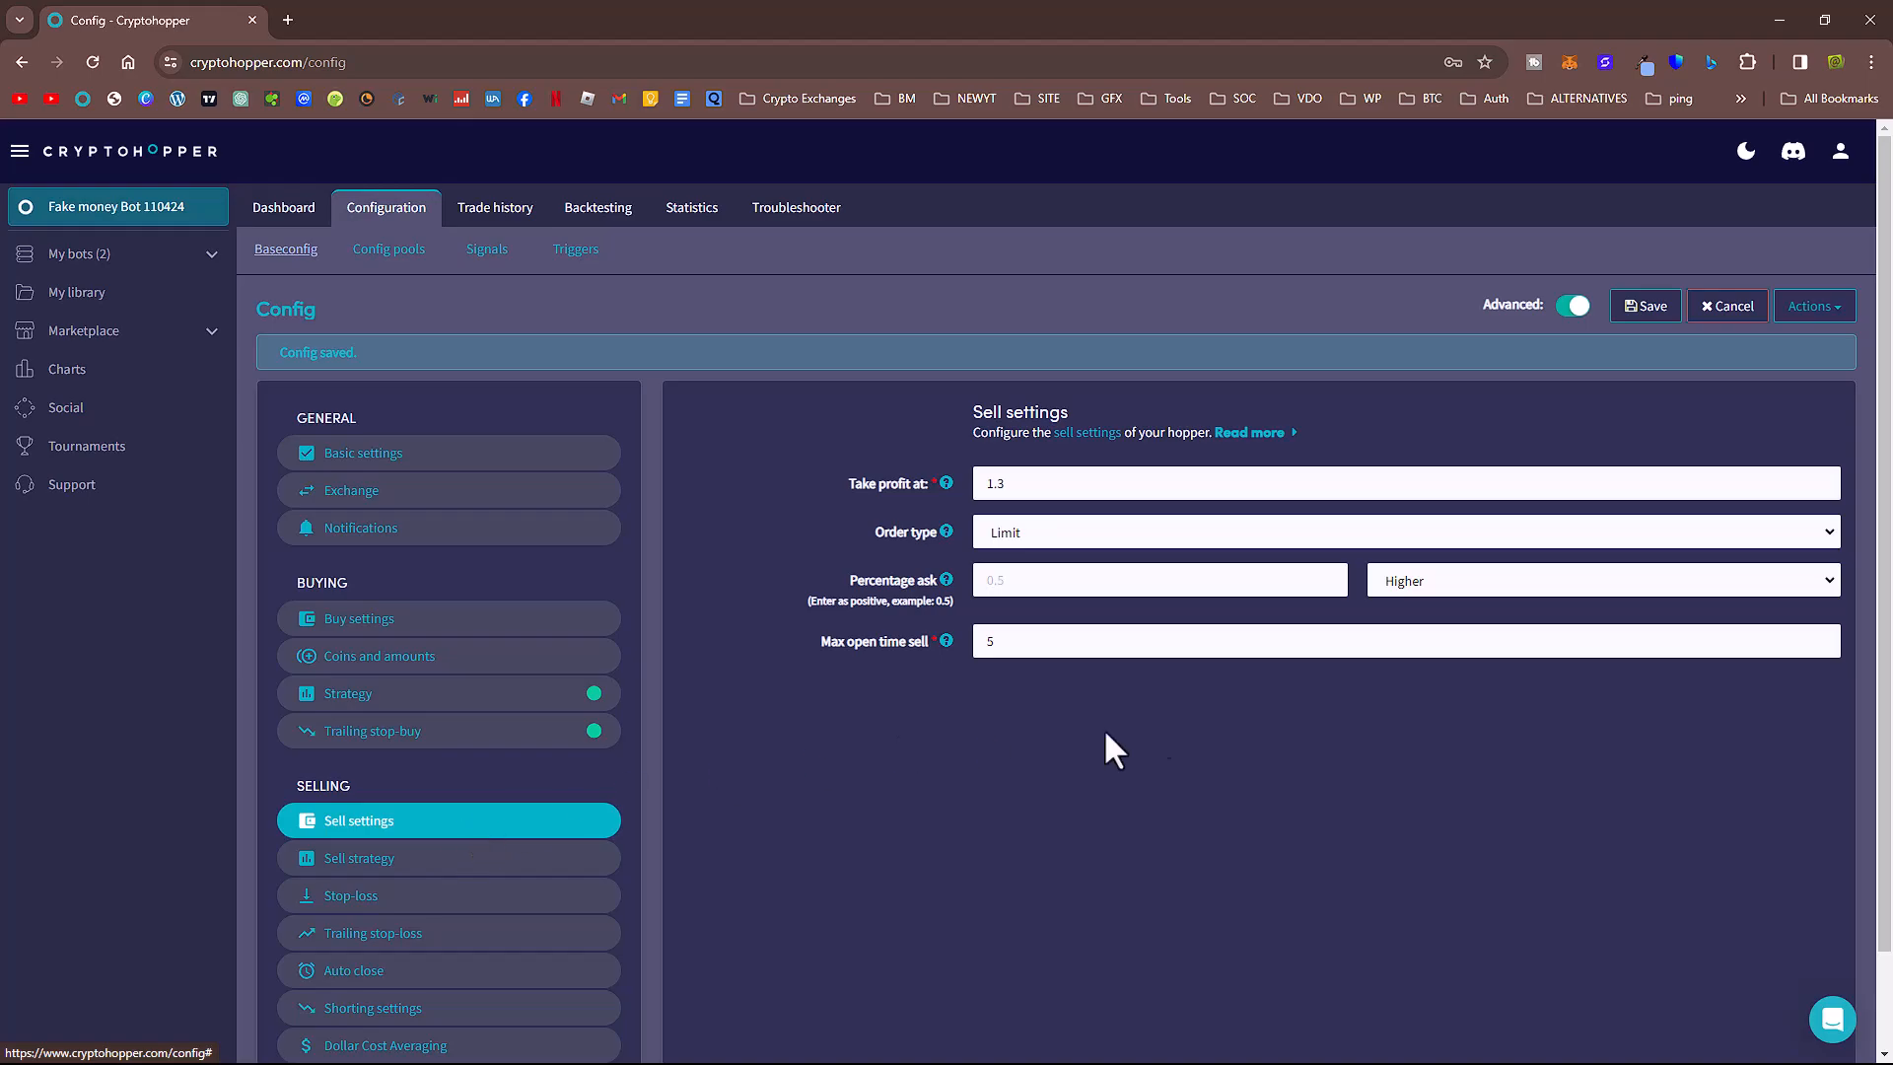
pyautogui.doubleClick(1071, 485)
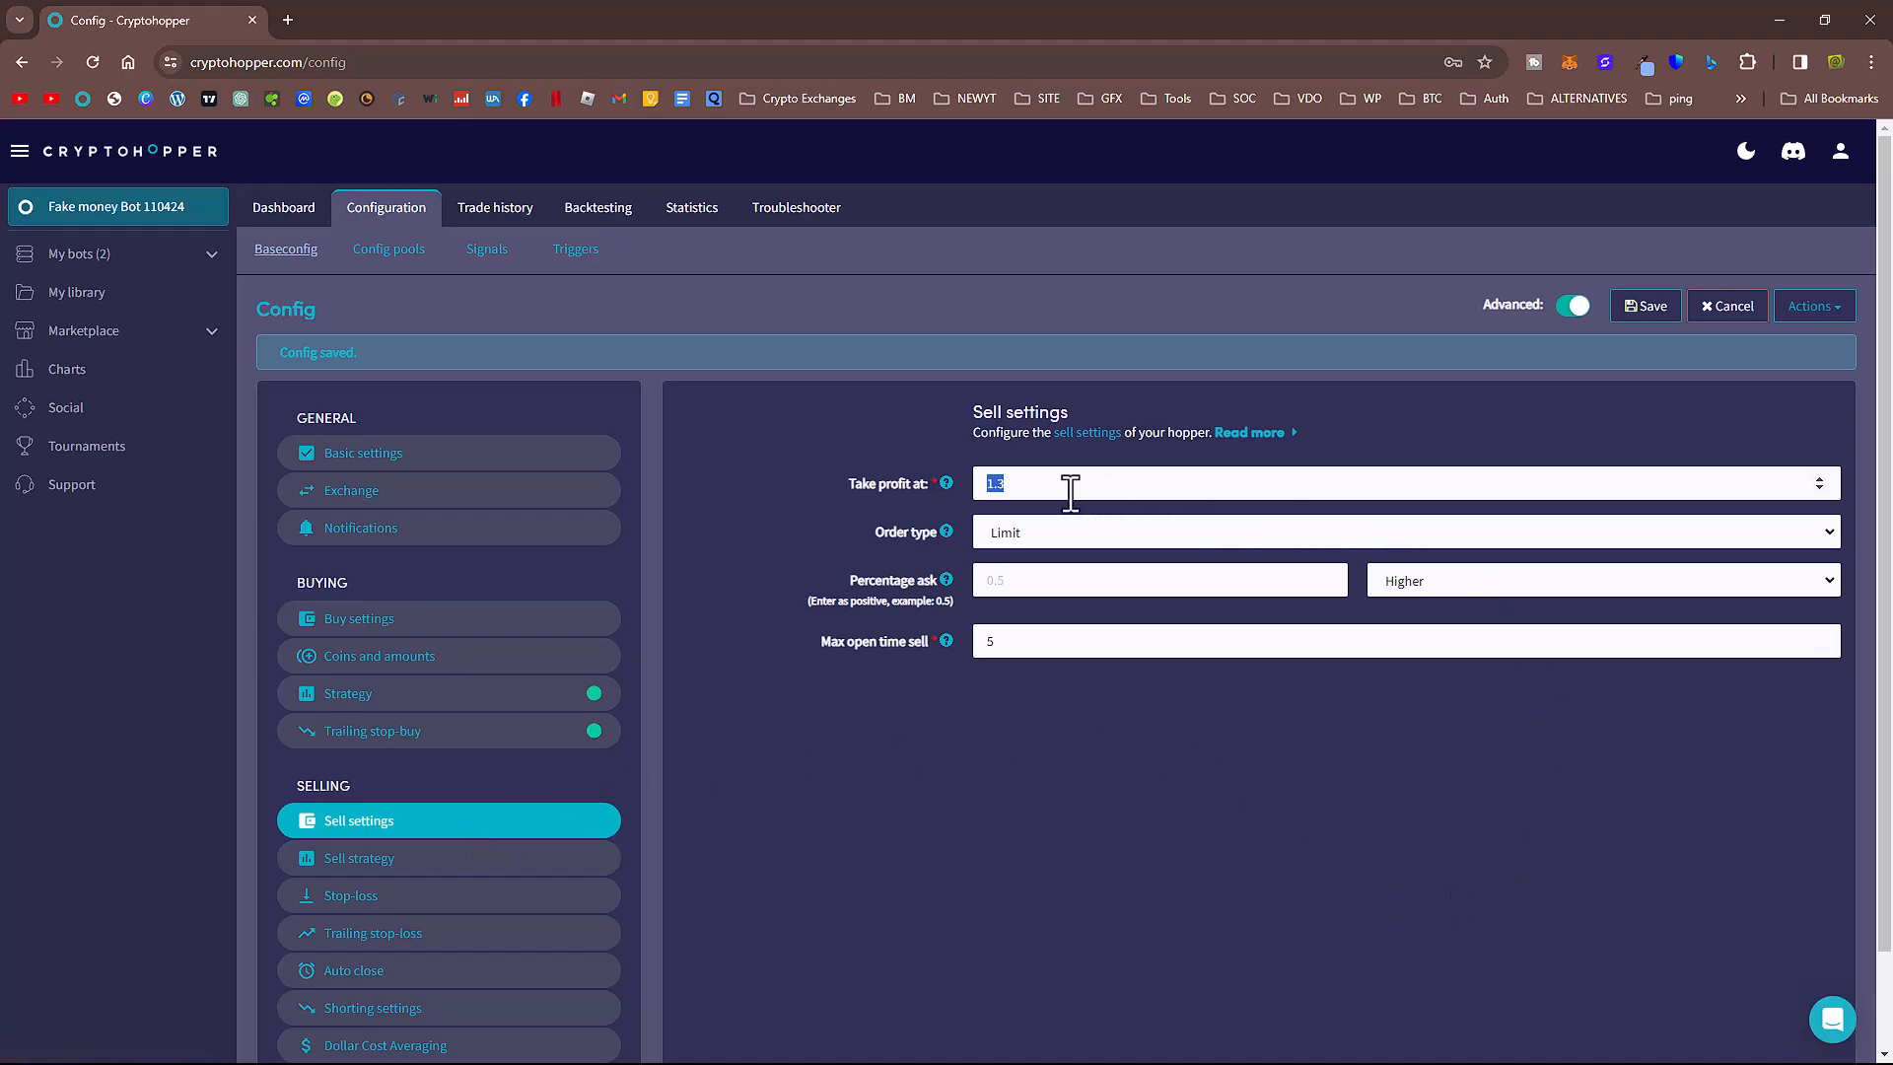
pyautogui.write('1000')
pyautogui.click(1039, 536)
pyautogui.click(1039, 553)
pyautogui.click(1037, 544)
pyautogui.click(1025, 577)
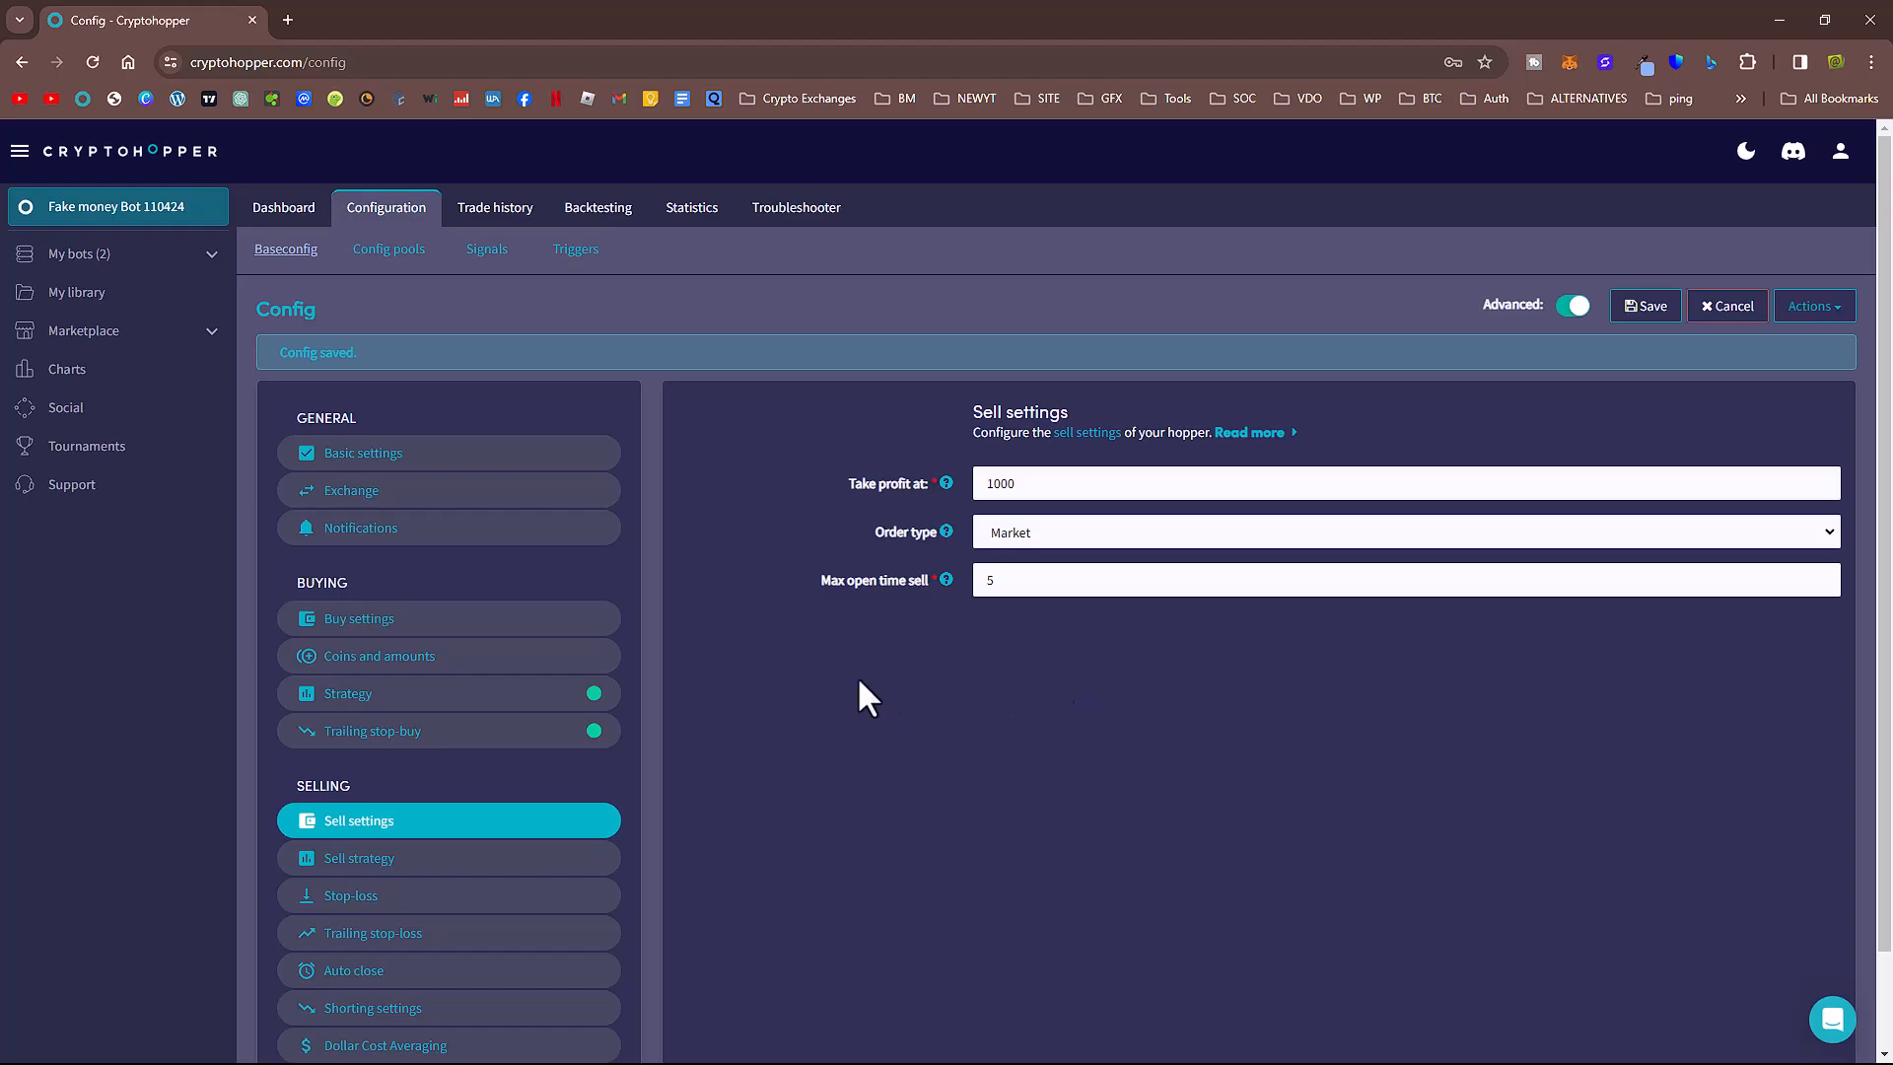
# - Set the max open time sell to 10 and save the configuration
pyautogui.click(1089, 574)
pyautogui.press('BackSpace')
pyautogui.write('10')
pyautogui.click(1665, 313)
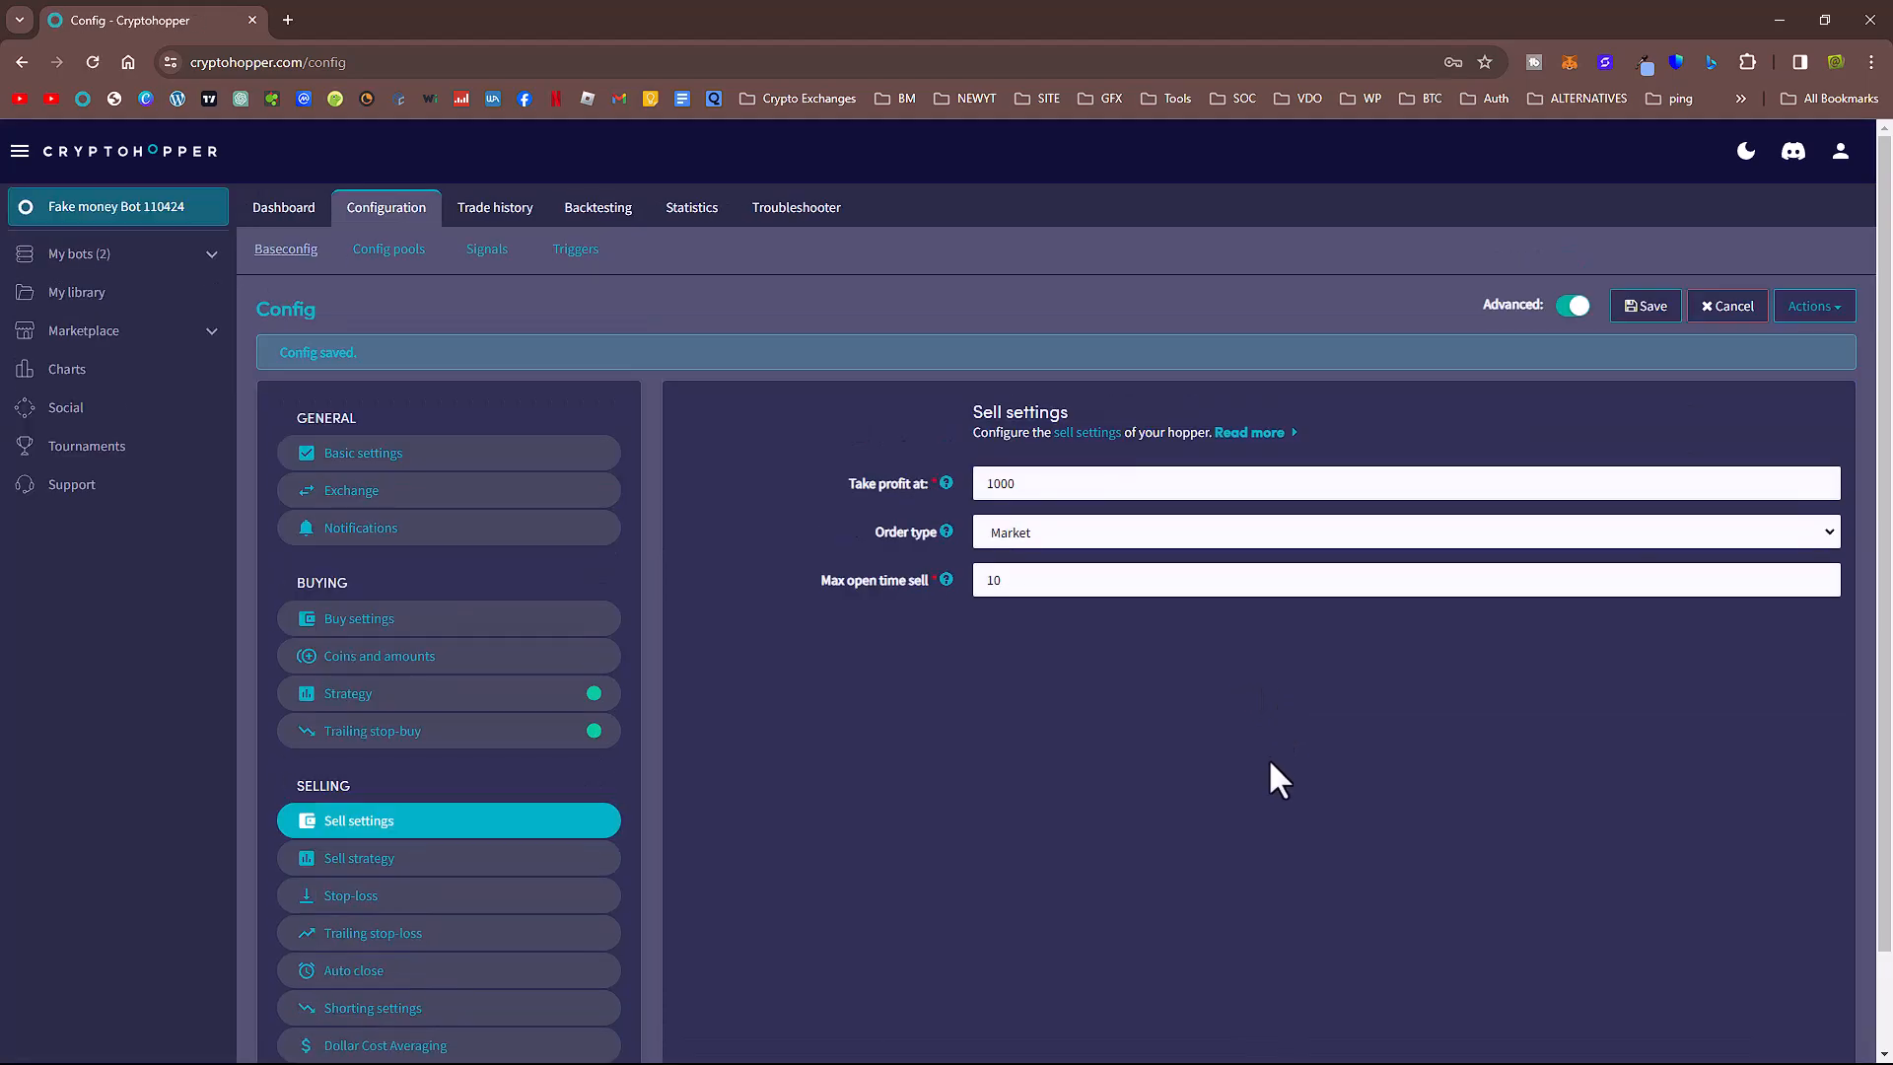
# - Review the sell strategy settings and the stop-loss settings
pyautogui.scroll(-1, 1232, 775)
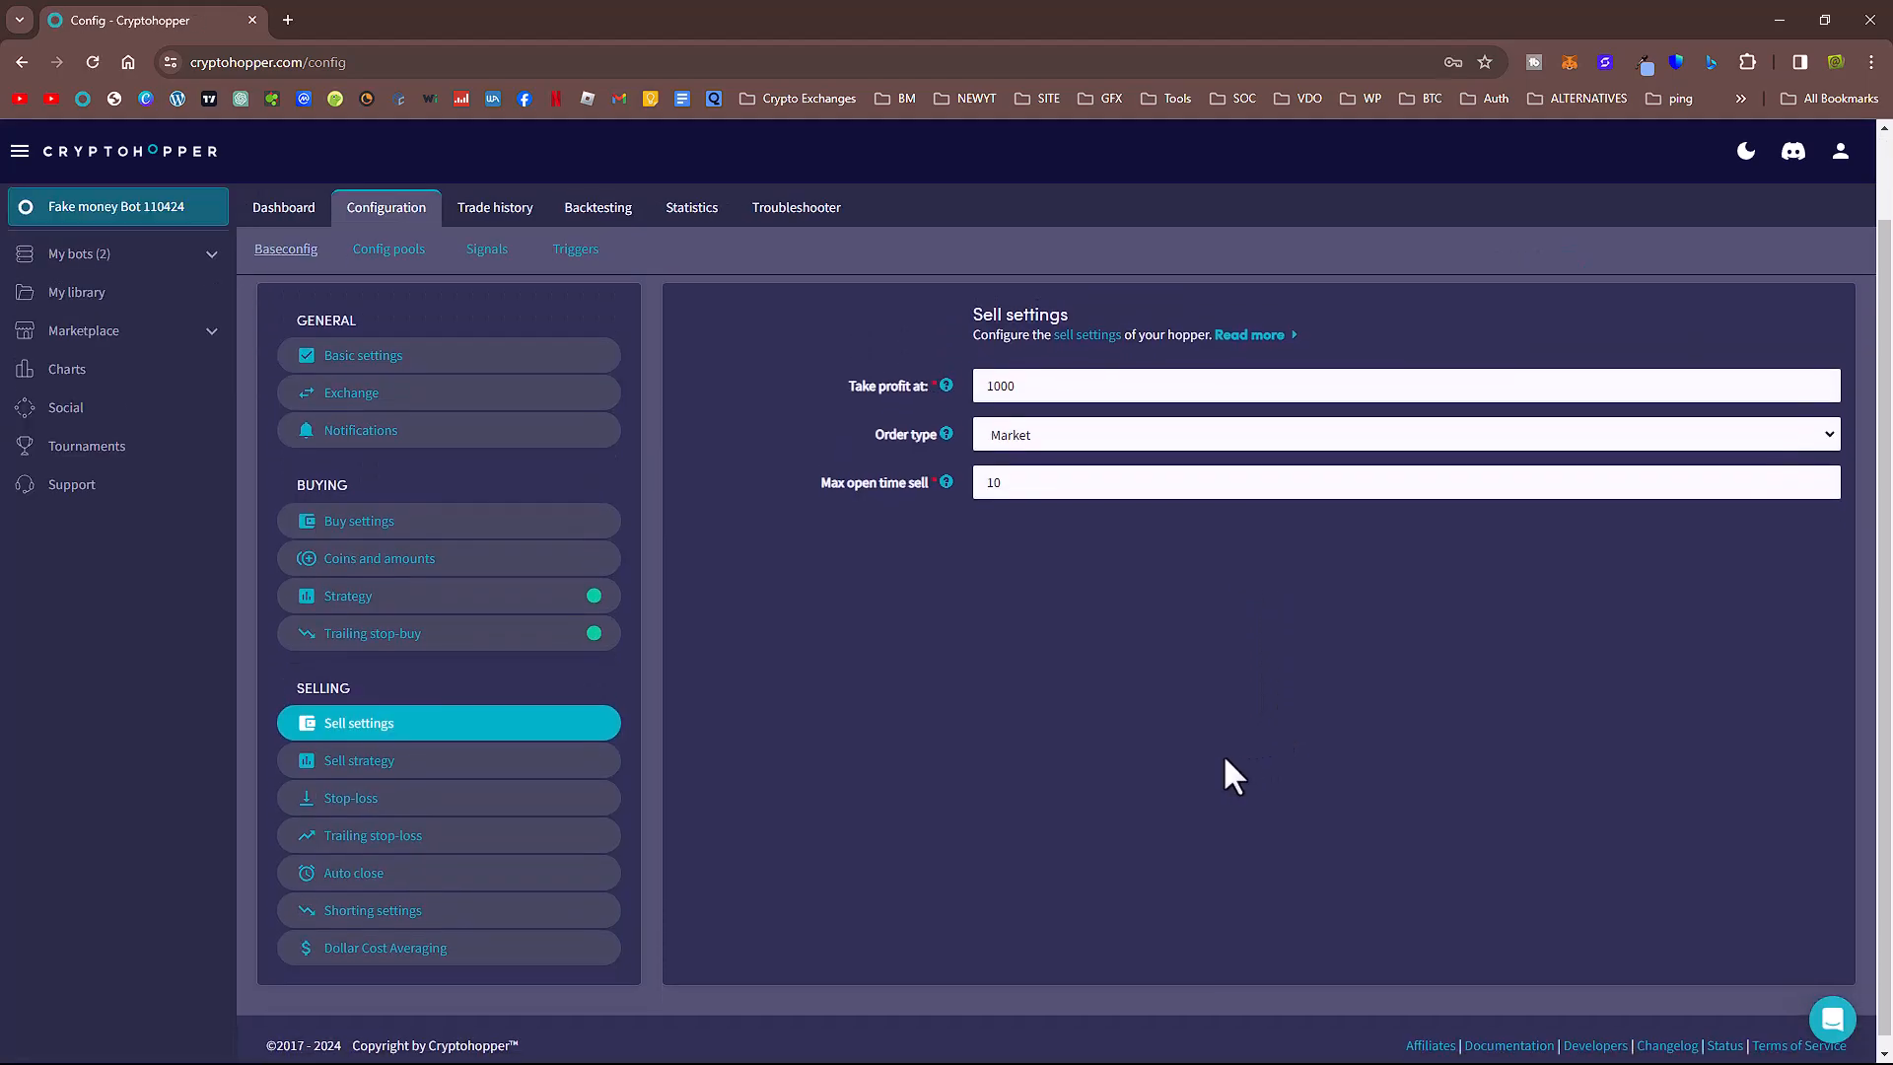
pyautogui.click(446, 774)
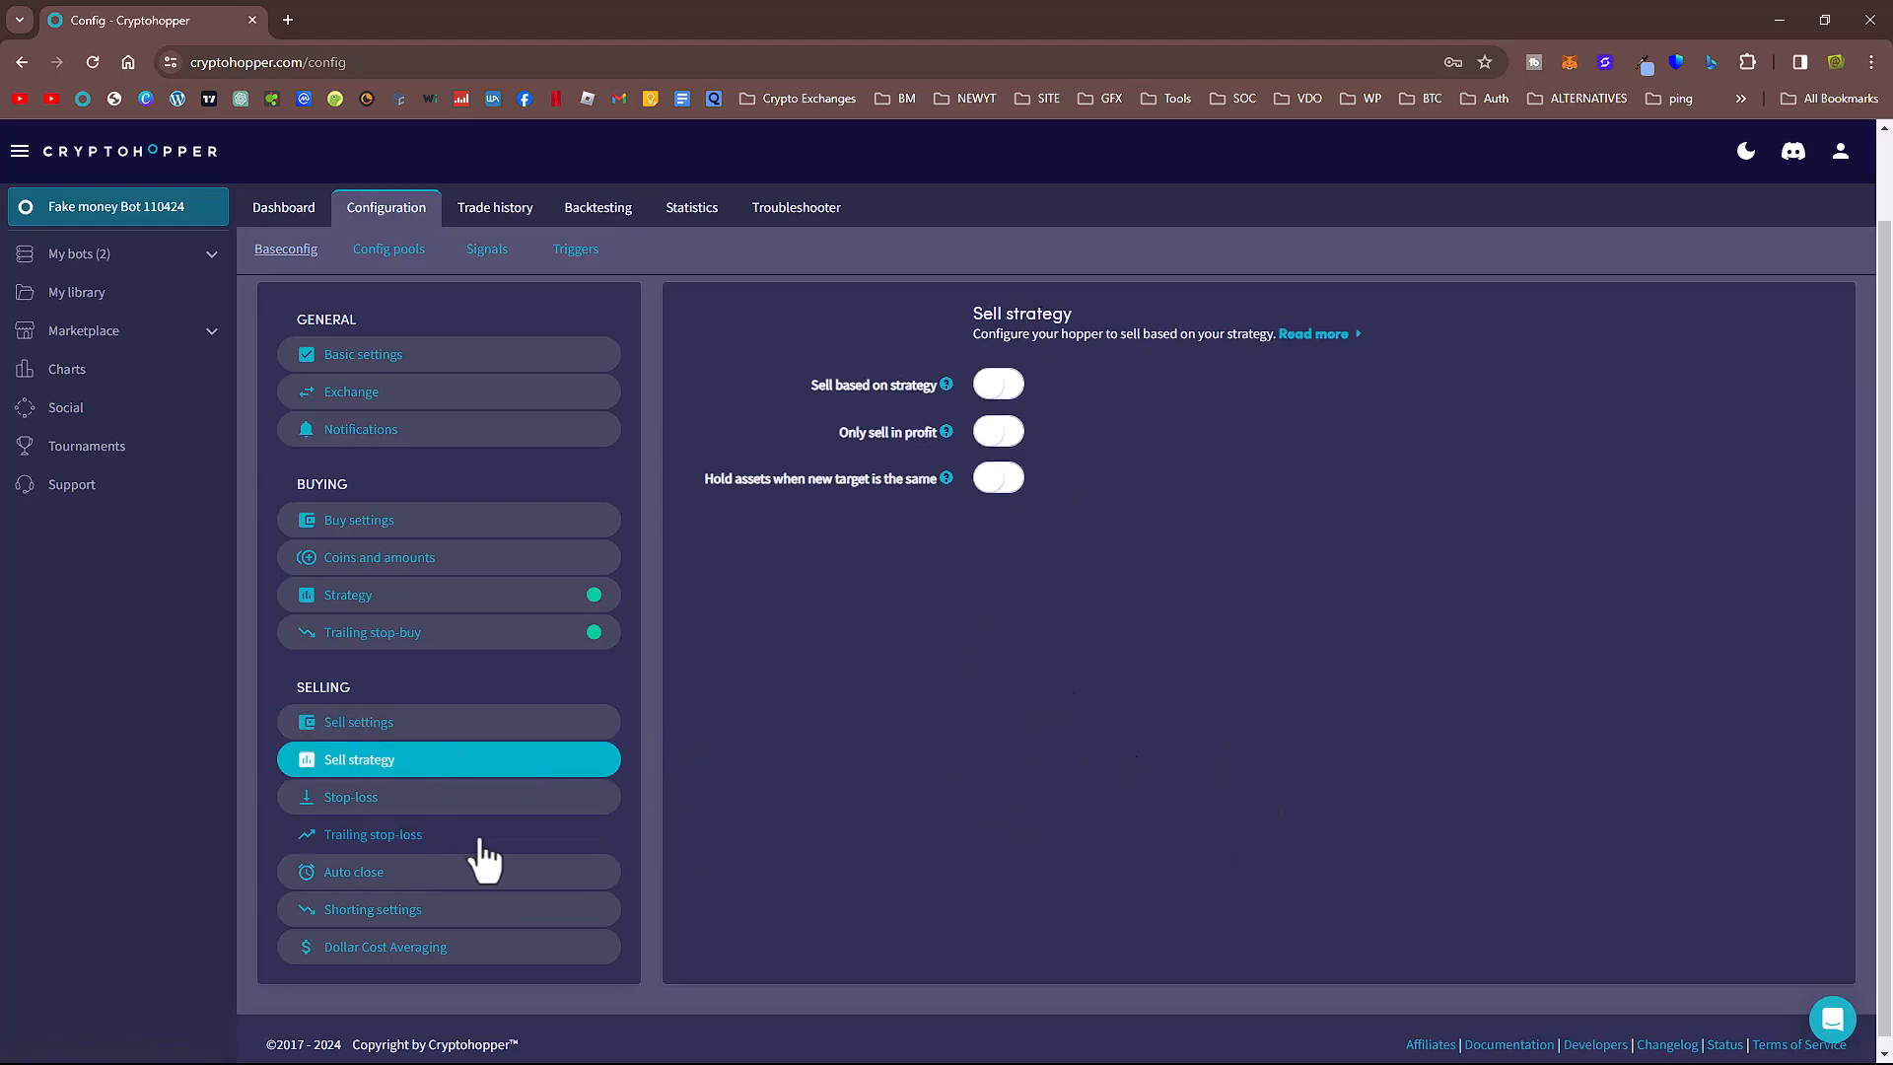
pyautogui.click(359, 811)
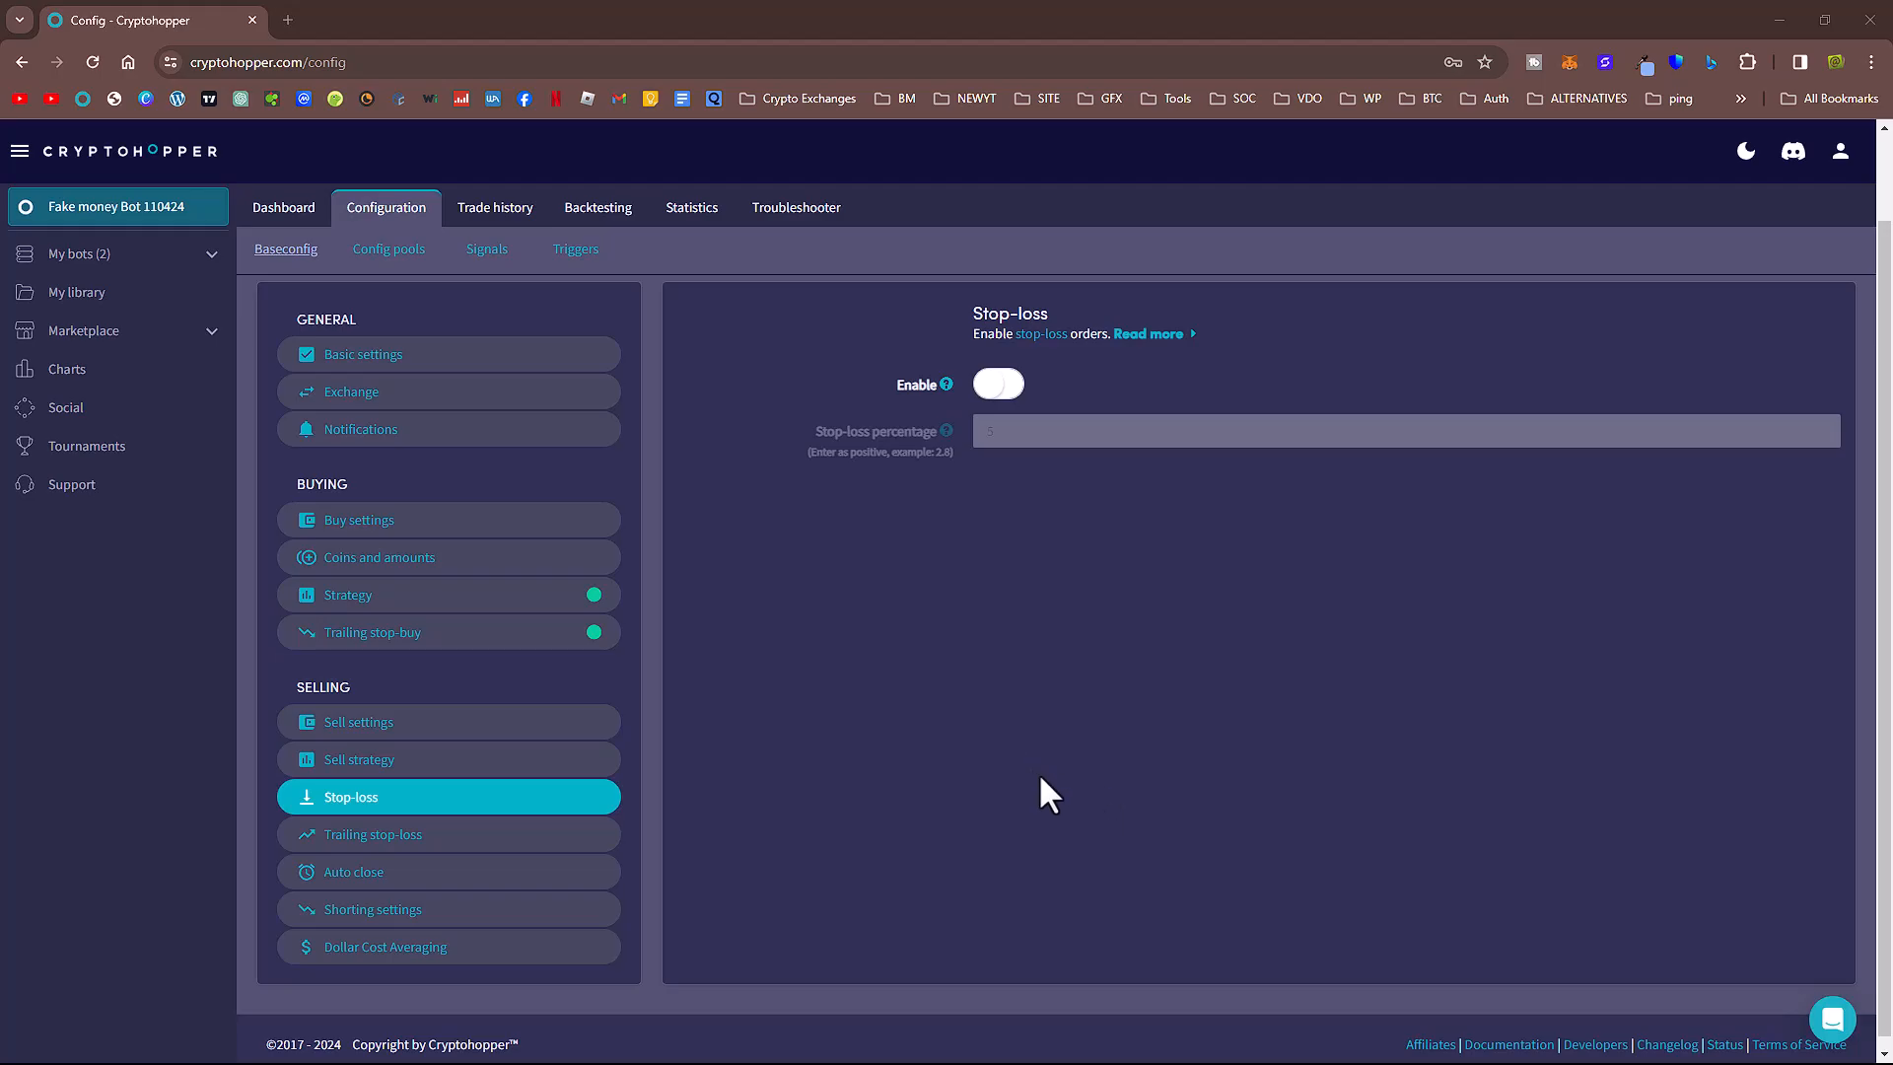
# - In the trailing stop-loss settings, set the percentage to 1.5 and arm the trailing stop-loss at 1.5
pyautogui.click(454, 834)
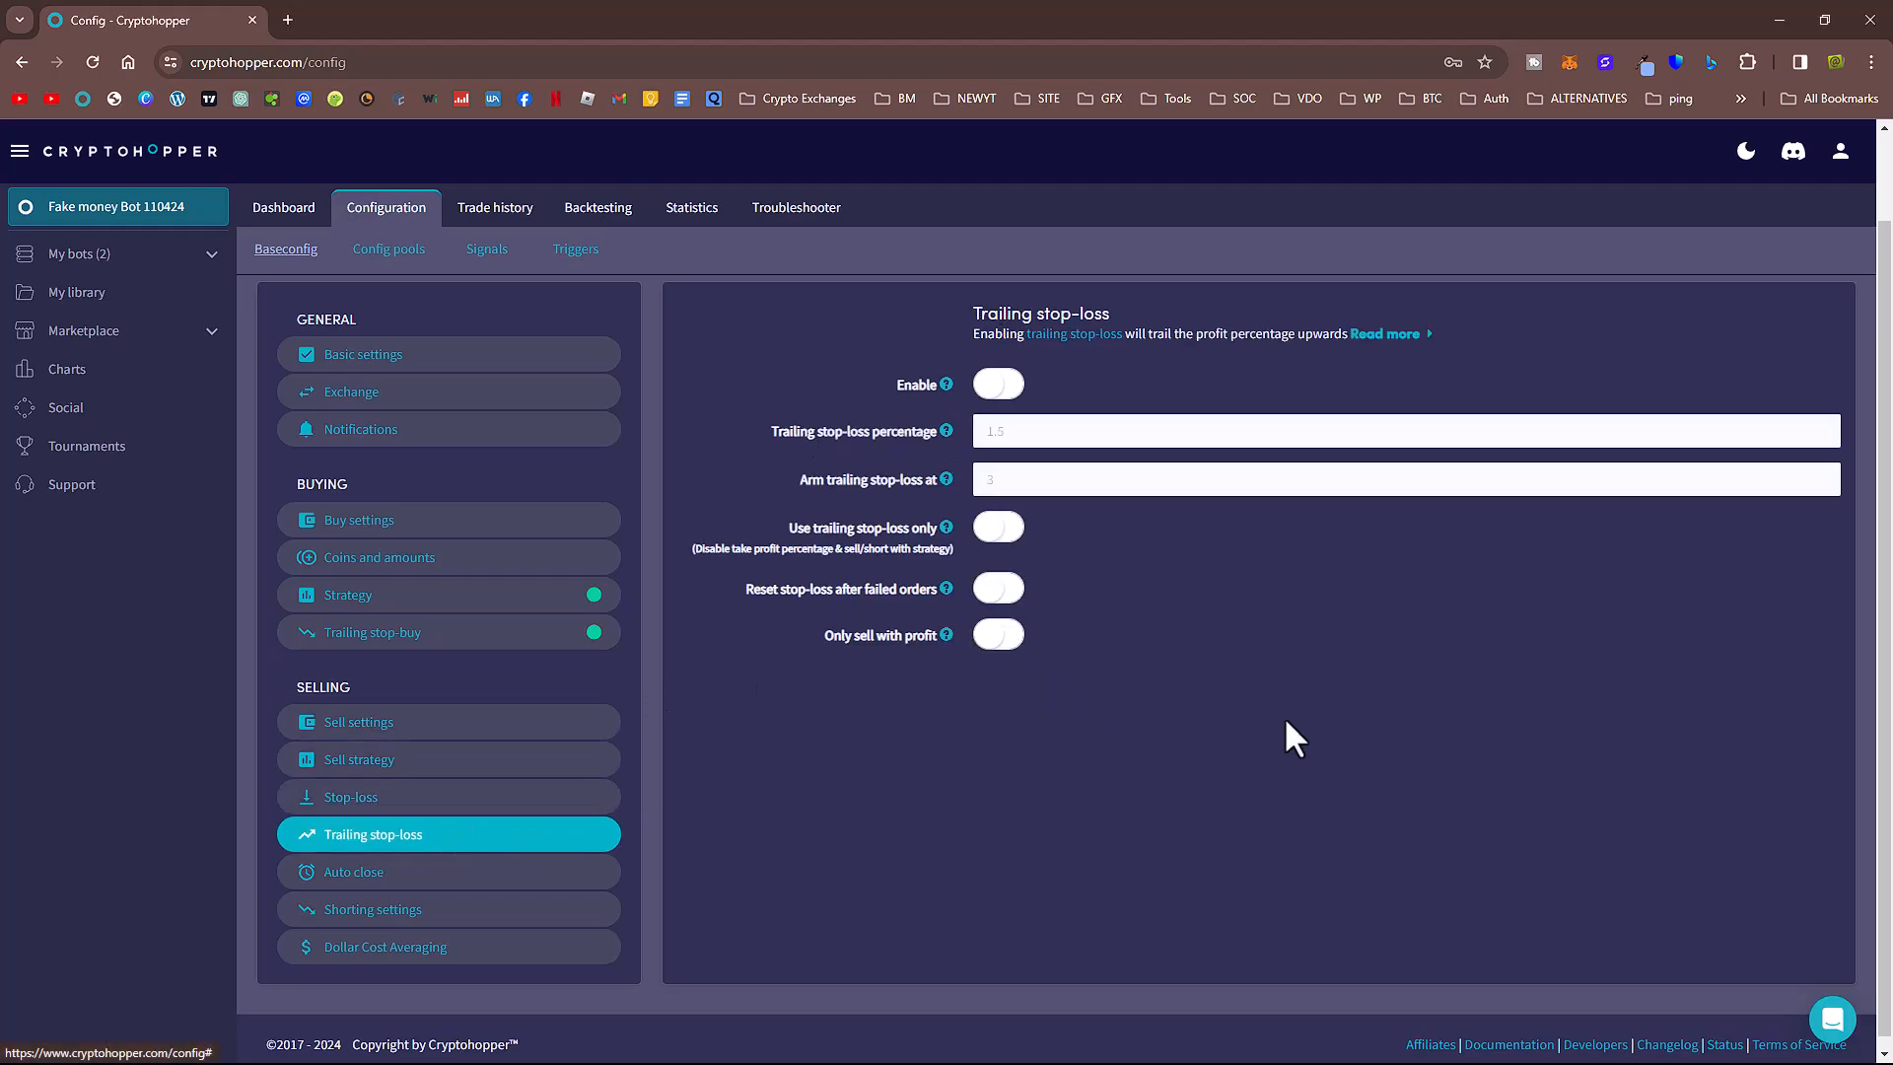
pyautogui.click(1030, 431)
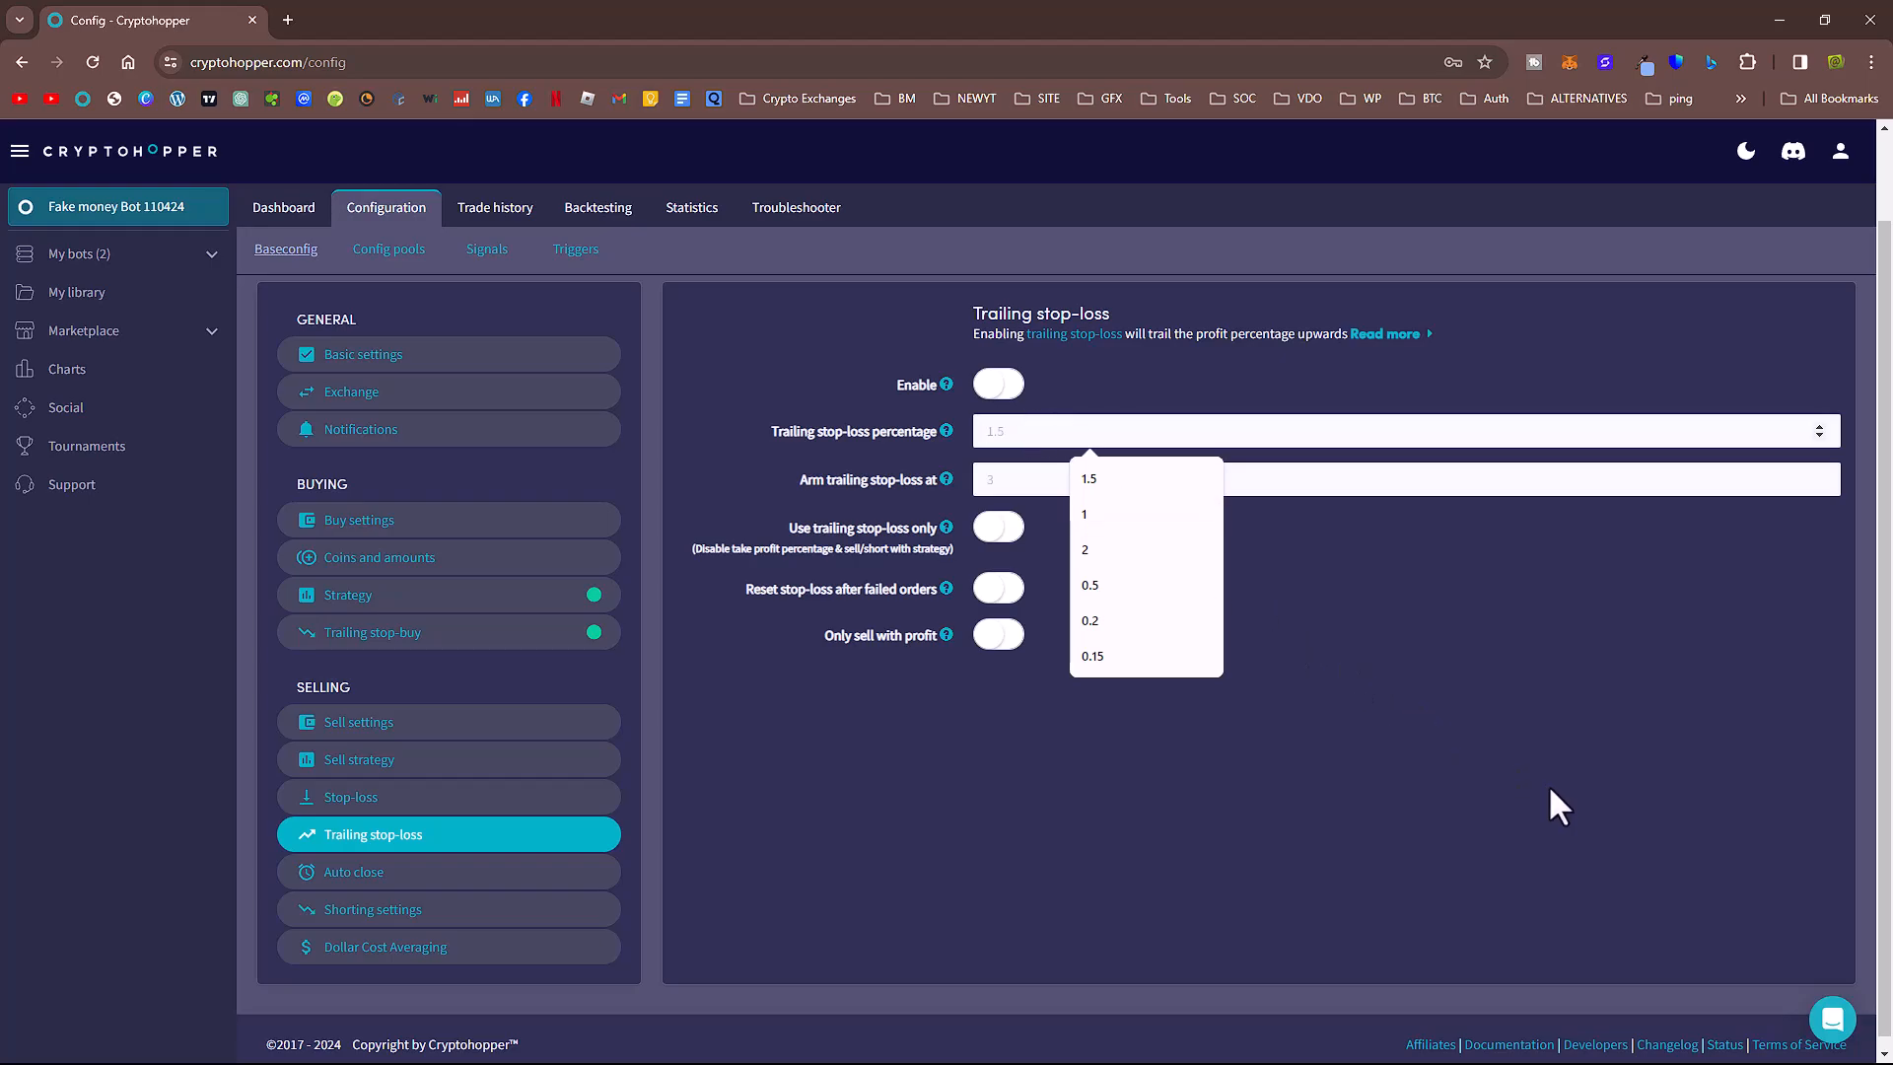
pyautogui.write('1.5')
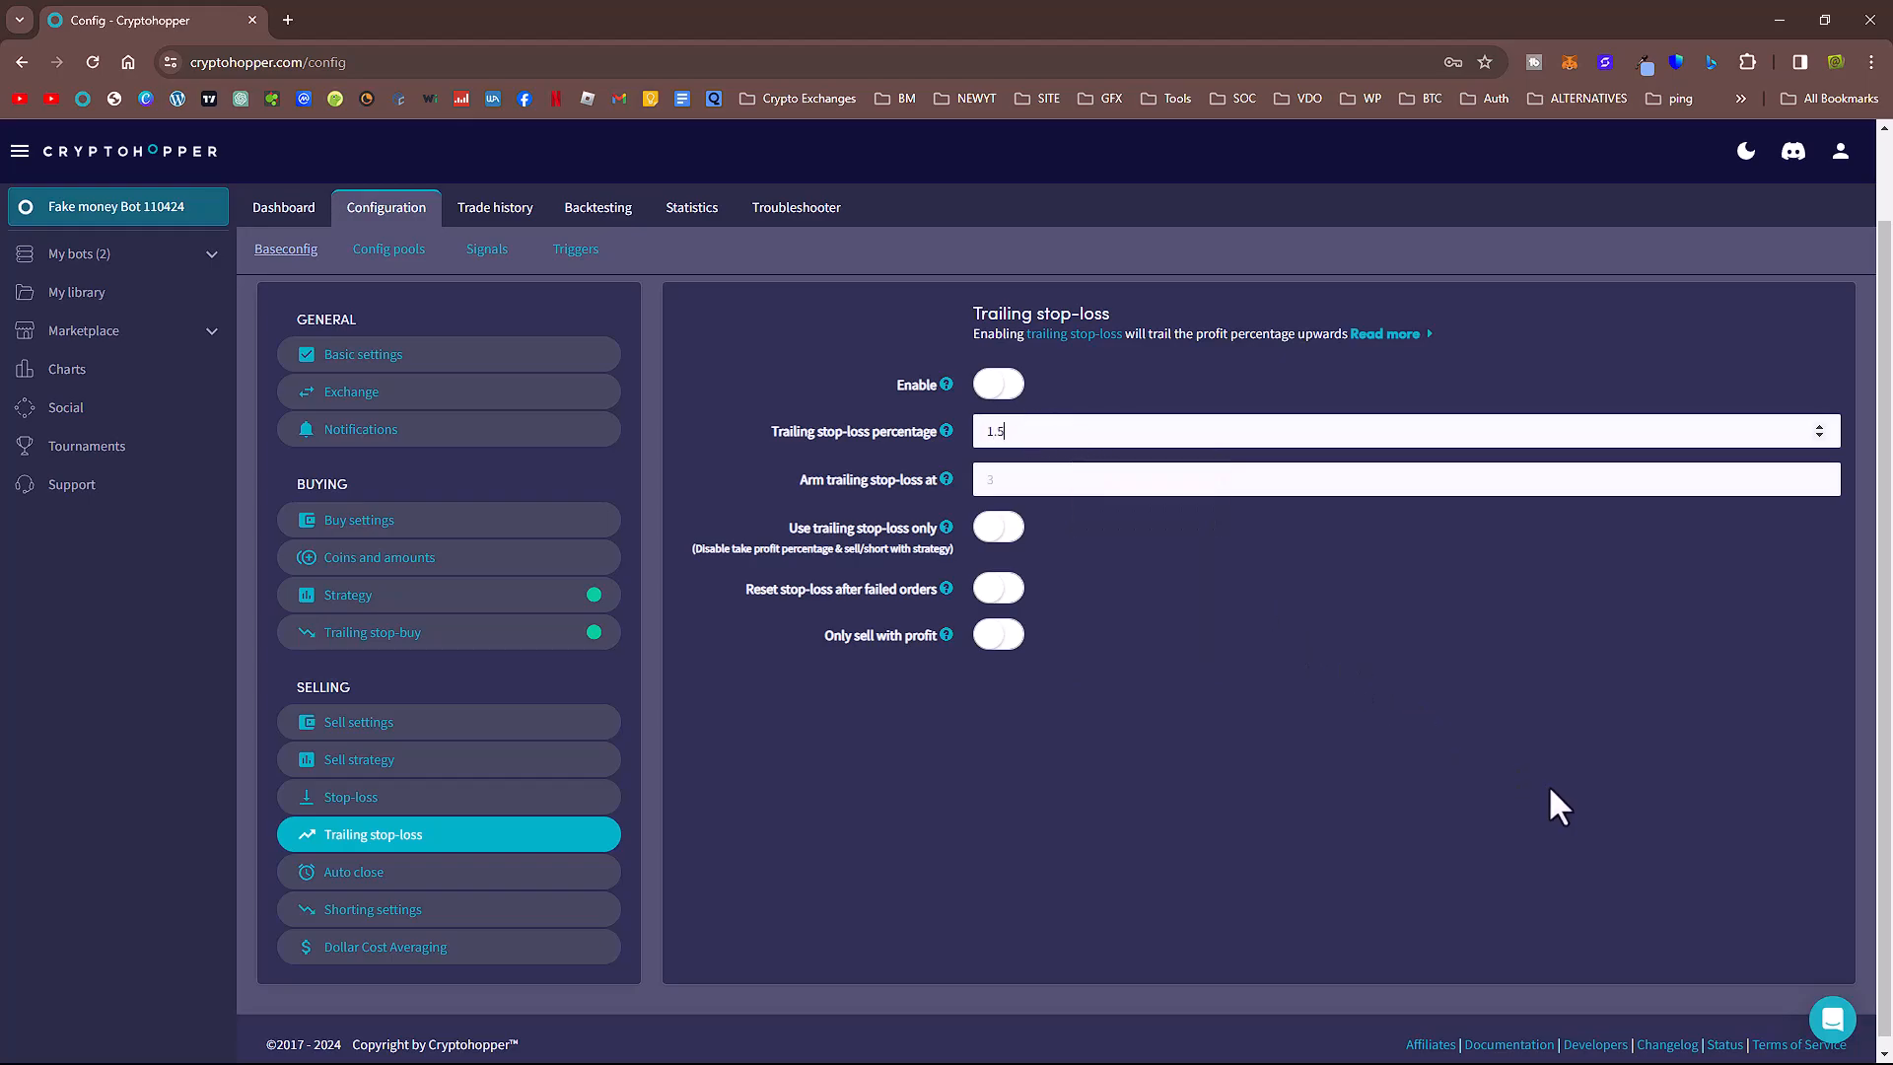
pyautogui.click(1092, 481)
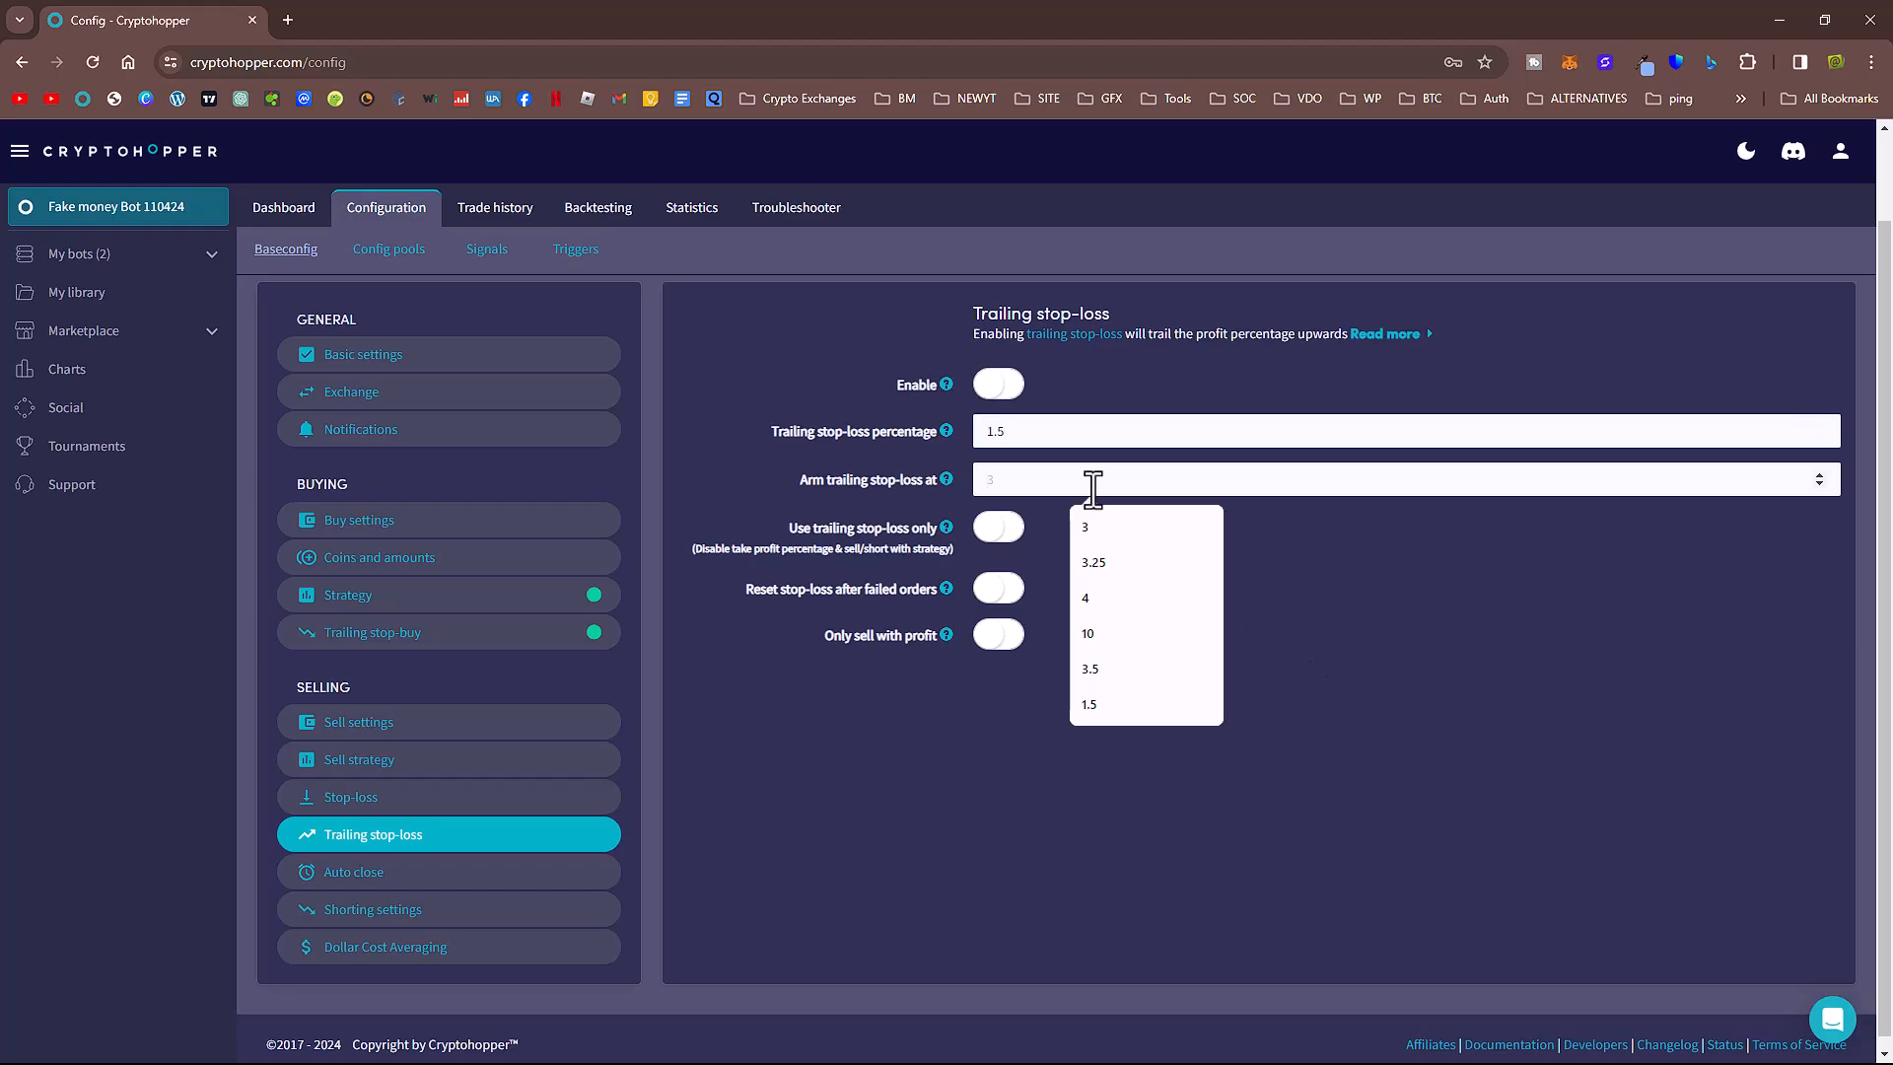
pyautogui.write('1.5')
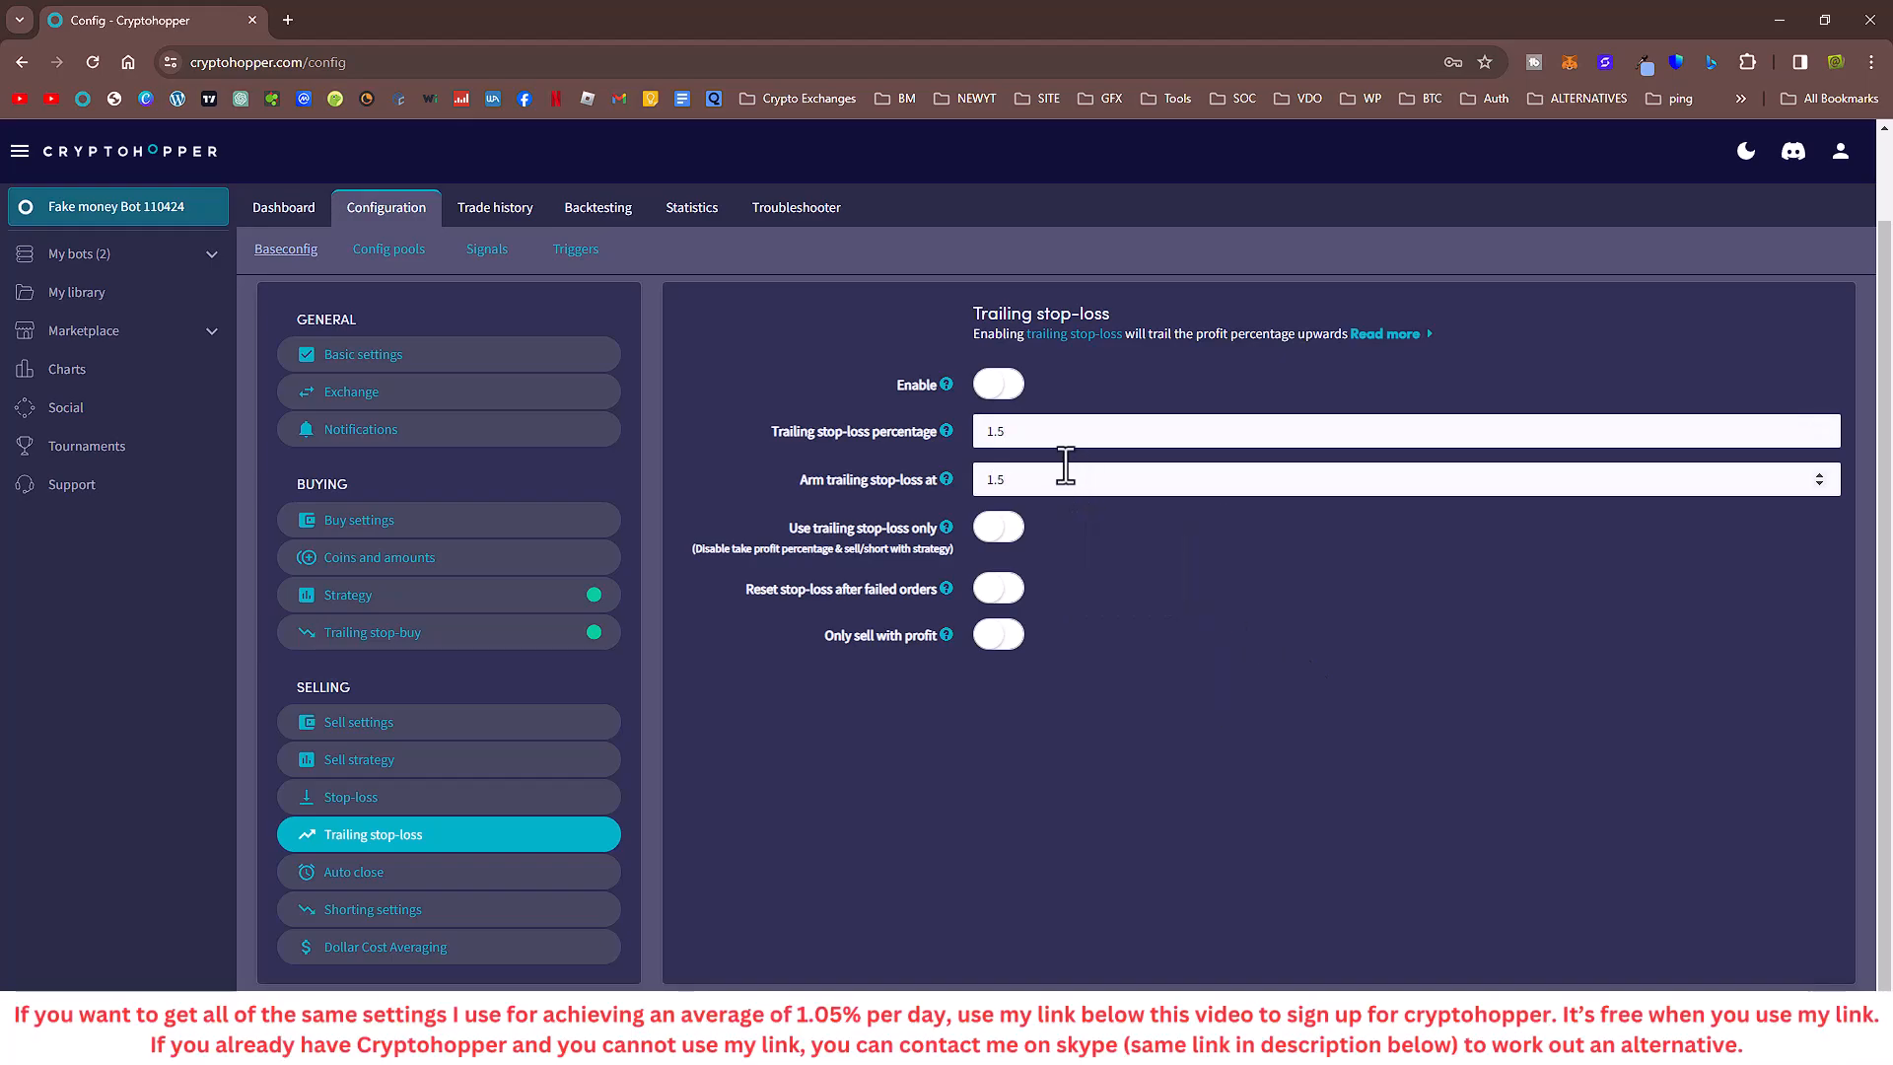
# - Set the trailing stop-loss percentage to 0.4
pyautogui.doubleClick(1023, 427)
pyautogui.write('0')
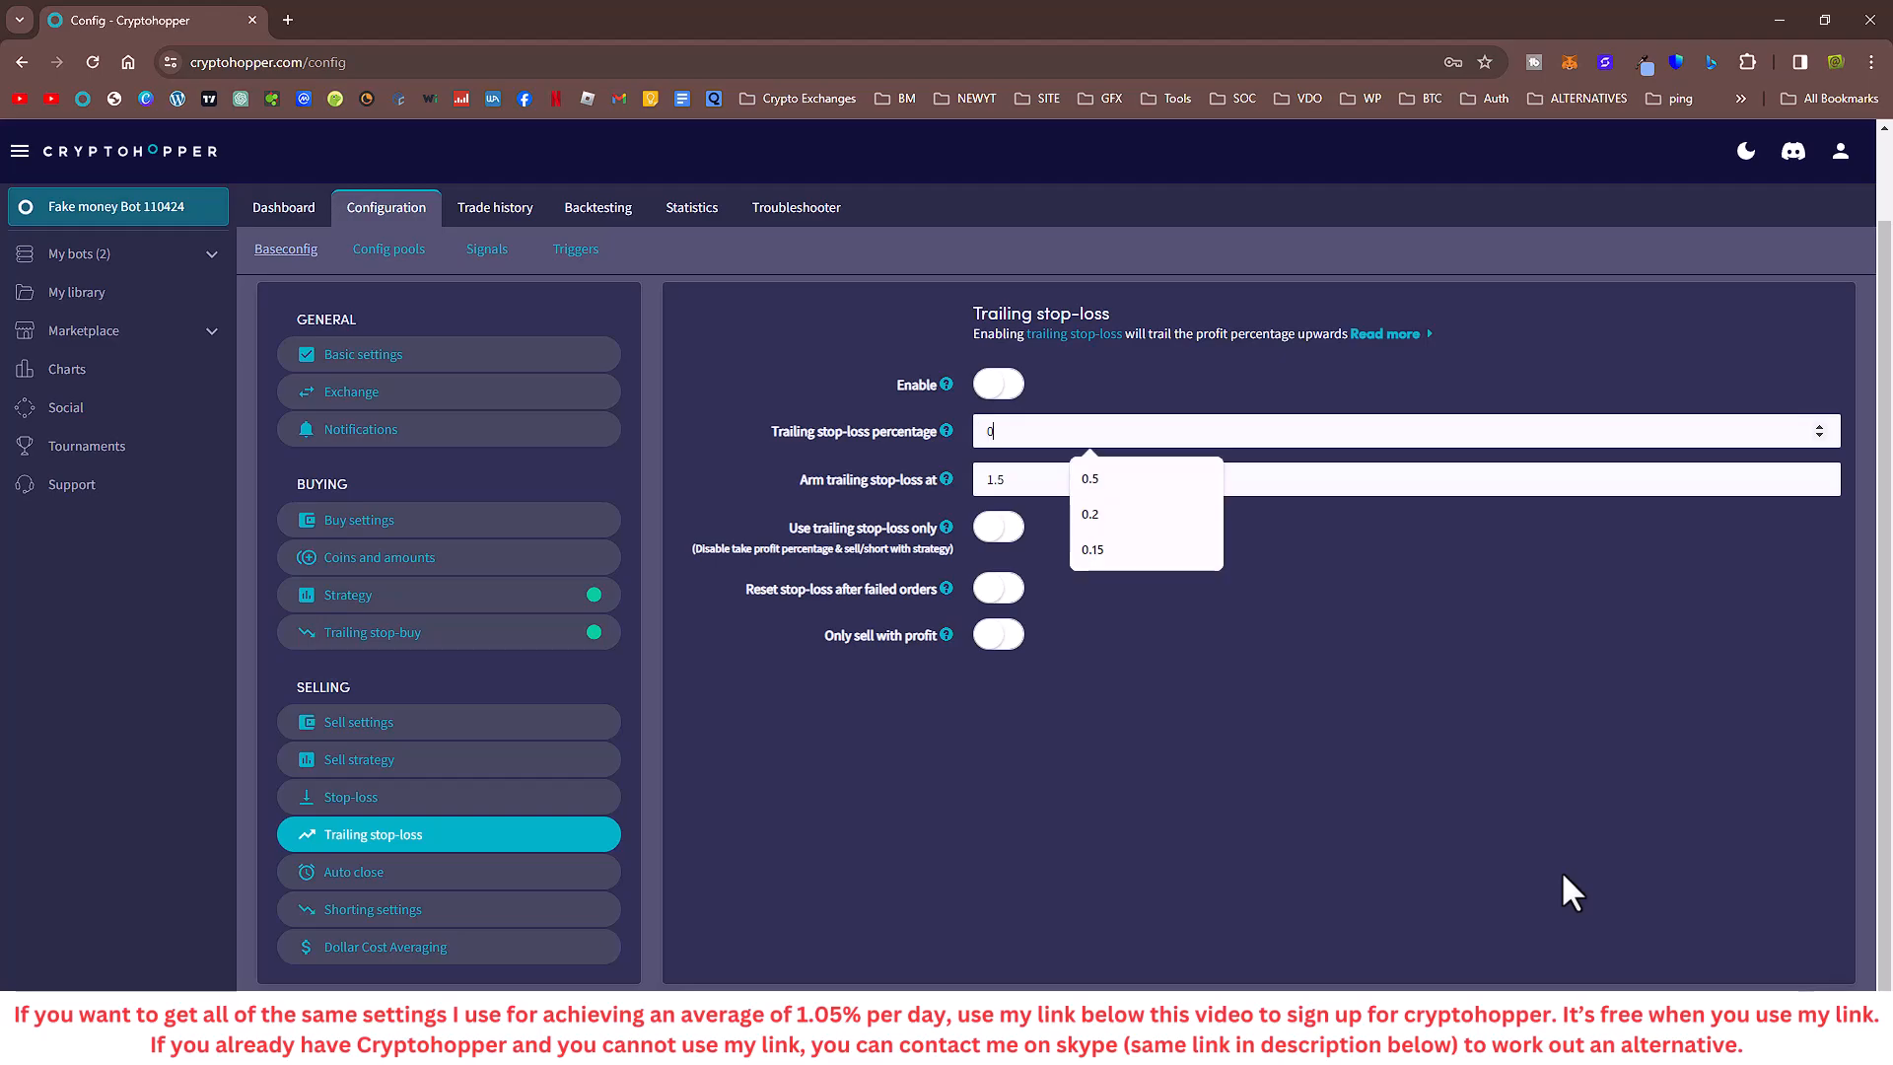
pyautogui.write('.4')
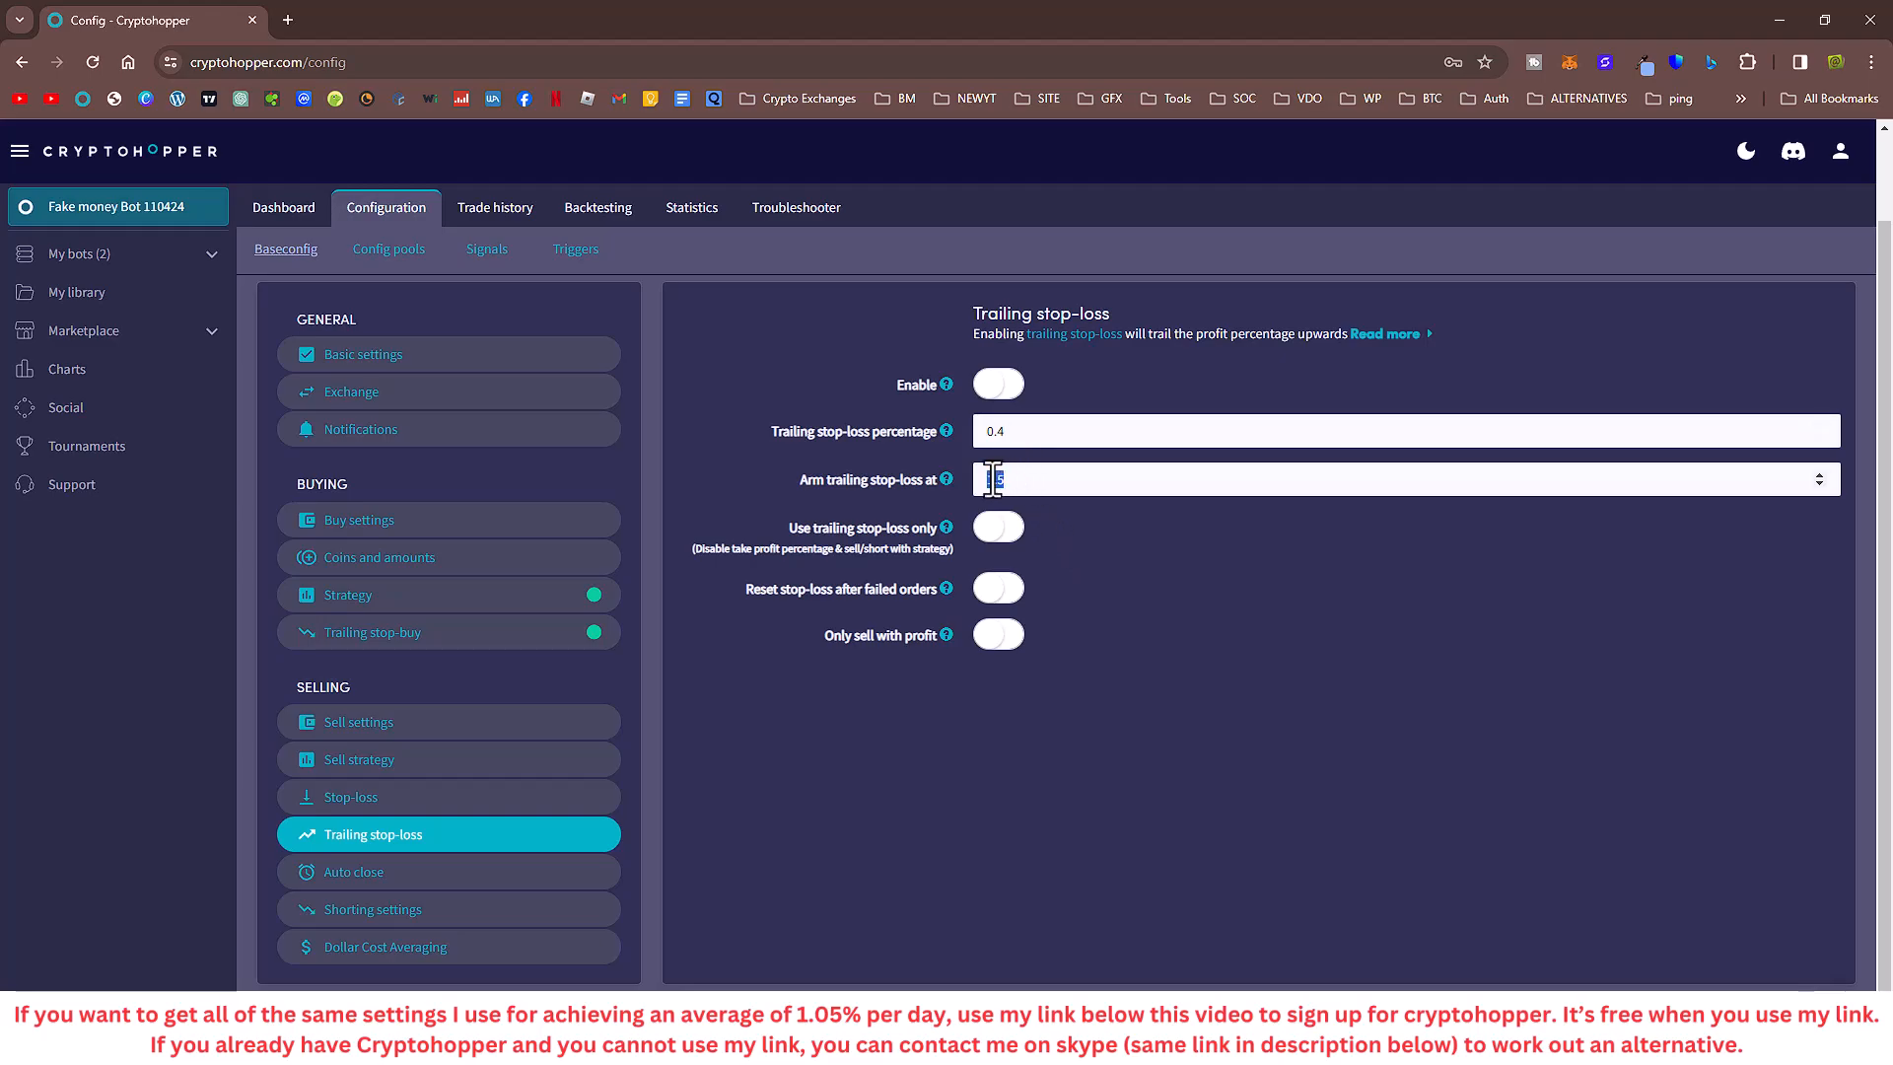
pyautogui.doubleClick(1010, 438)
# - Enable trailing stop-loss, its exclusive use, the reset after failed orders and selling only with profit, and save the configuration
pyautogui.click(990, 387)
pyautogui.click(995, 529)
pyautogui.click(997, 589)
pyautogui.click(998, 636)
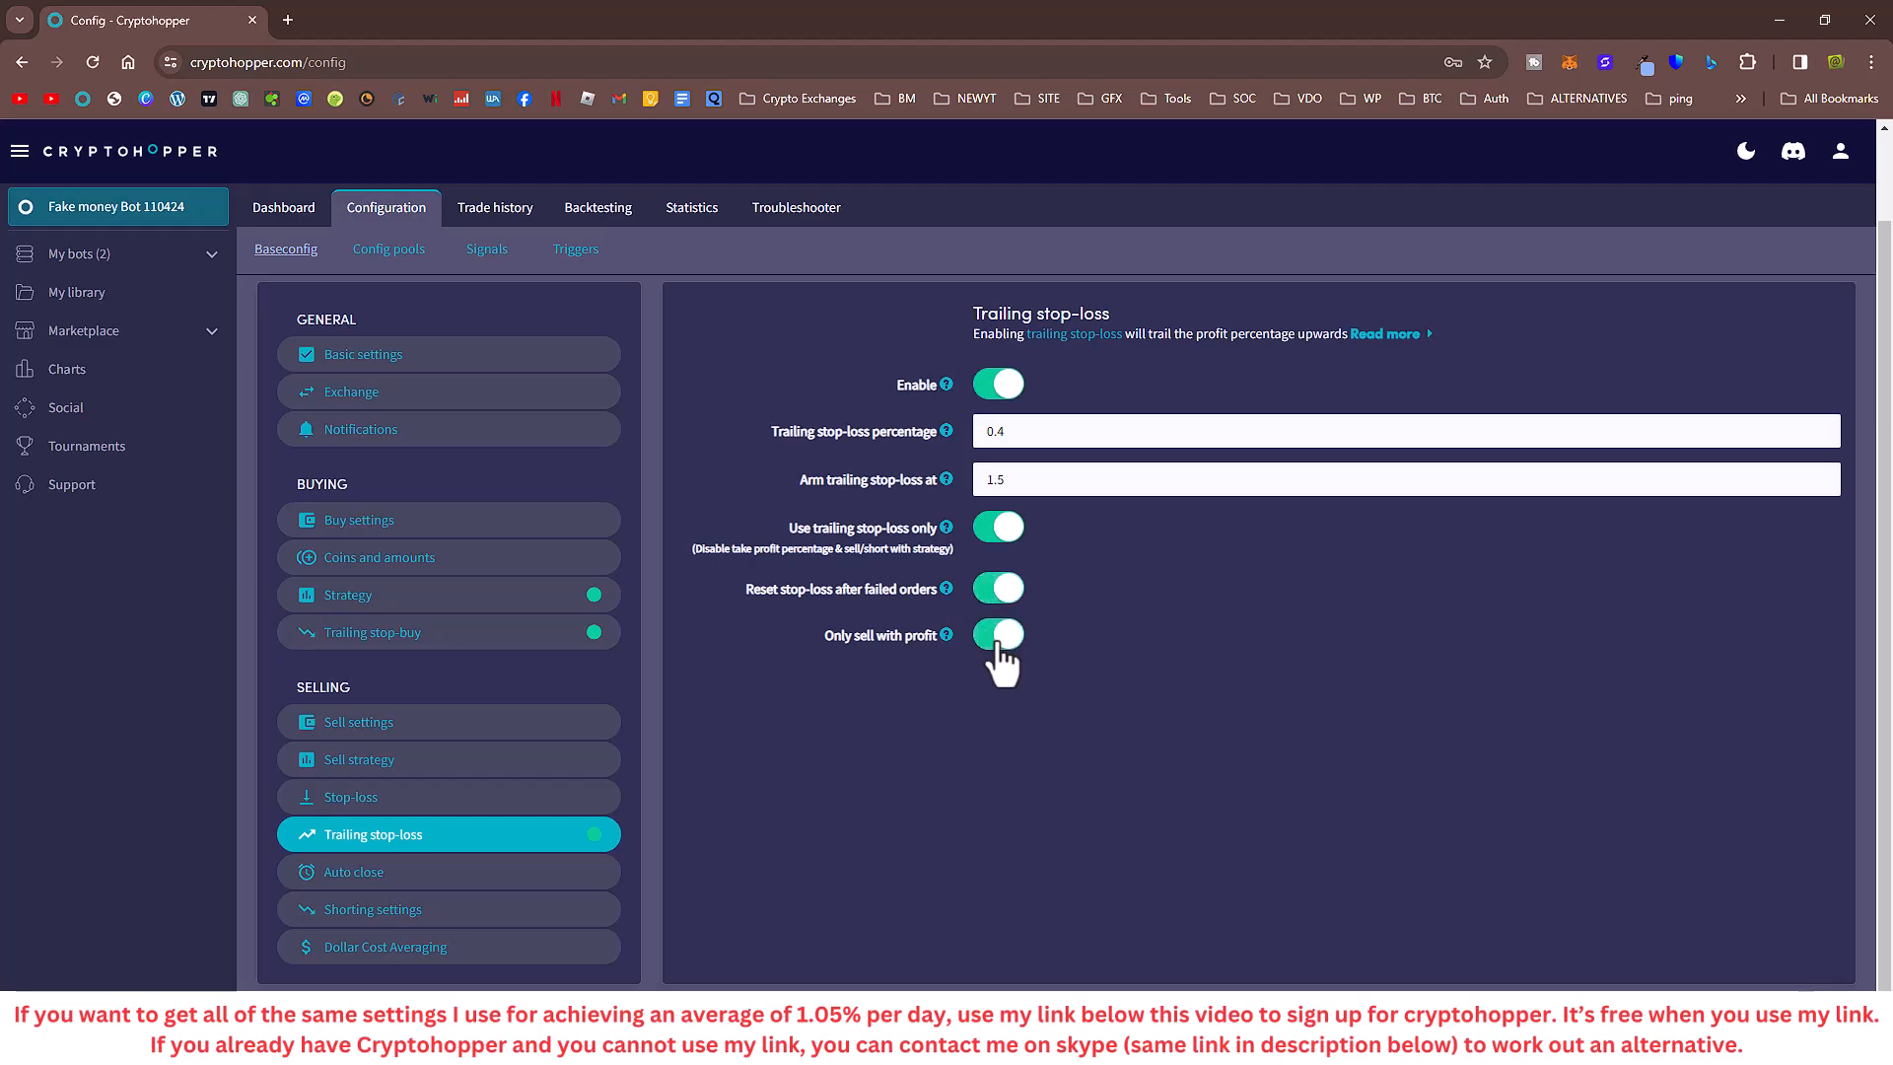
pyautogui.click(1643, 307)
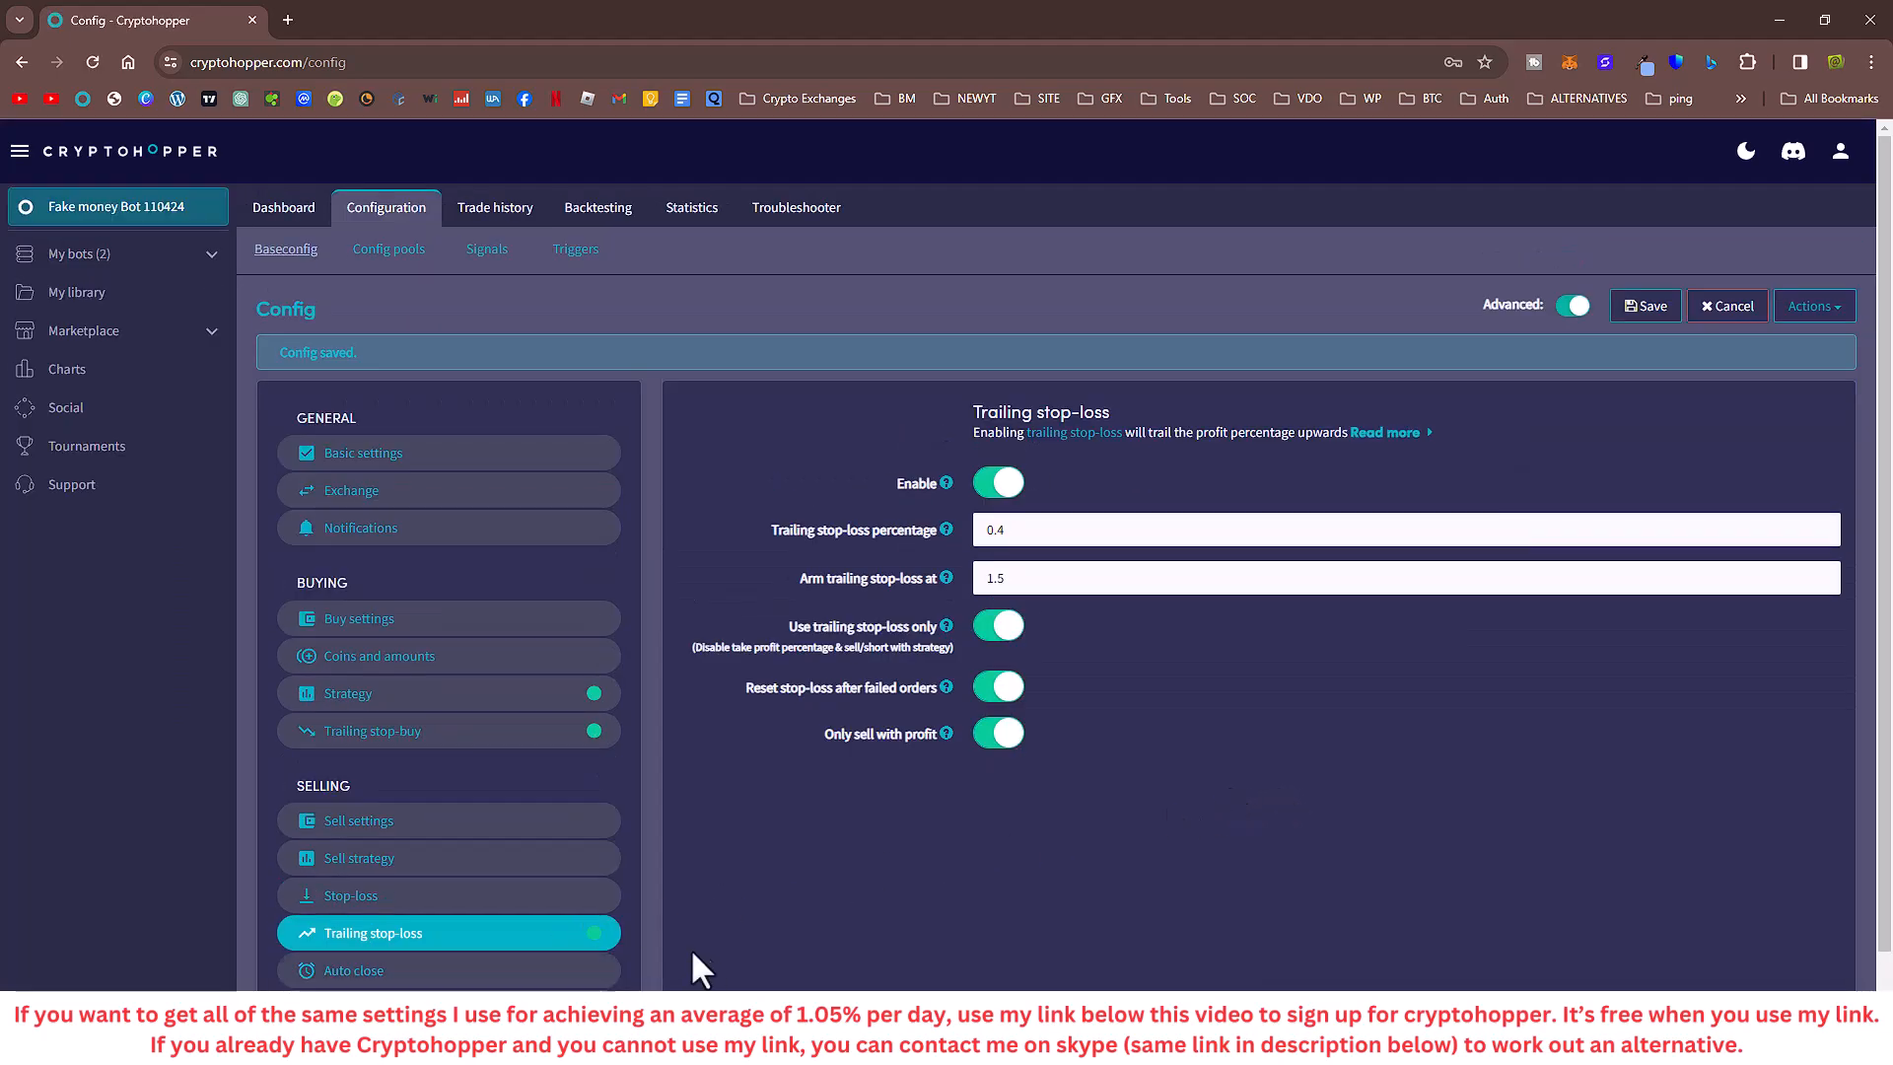
# - Review the auto close options and the full list of shorting settings
pyautogui.scroll(-1, 676, 972)
pyautogui.click(353, 861)
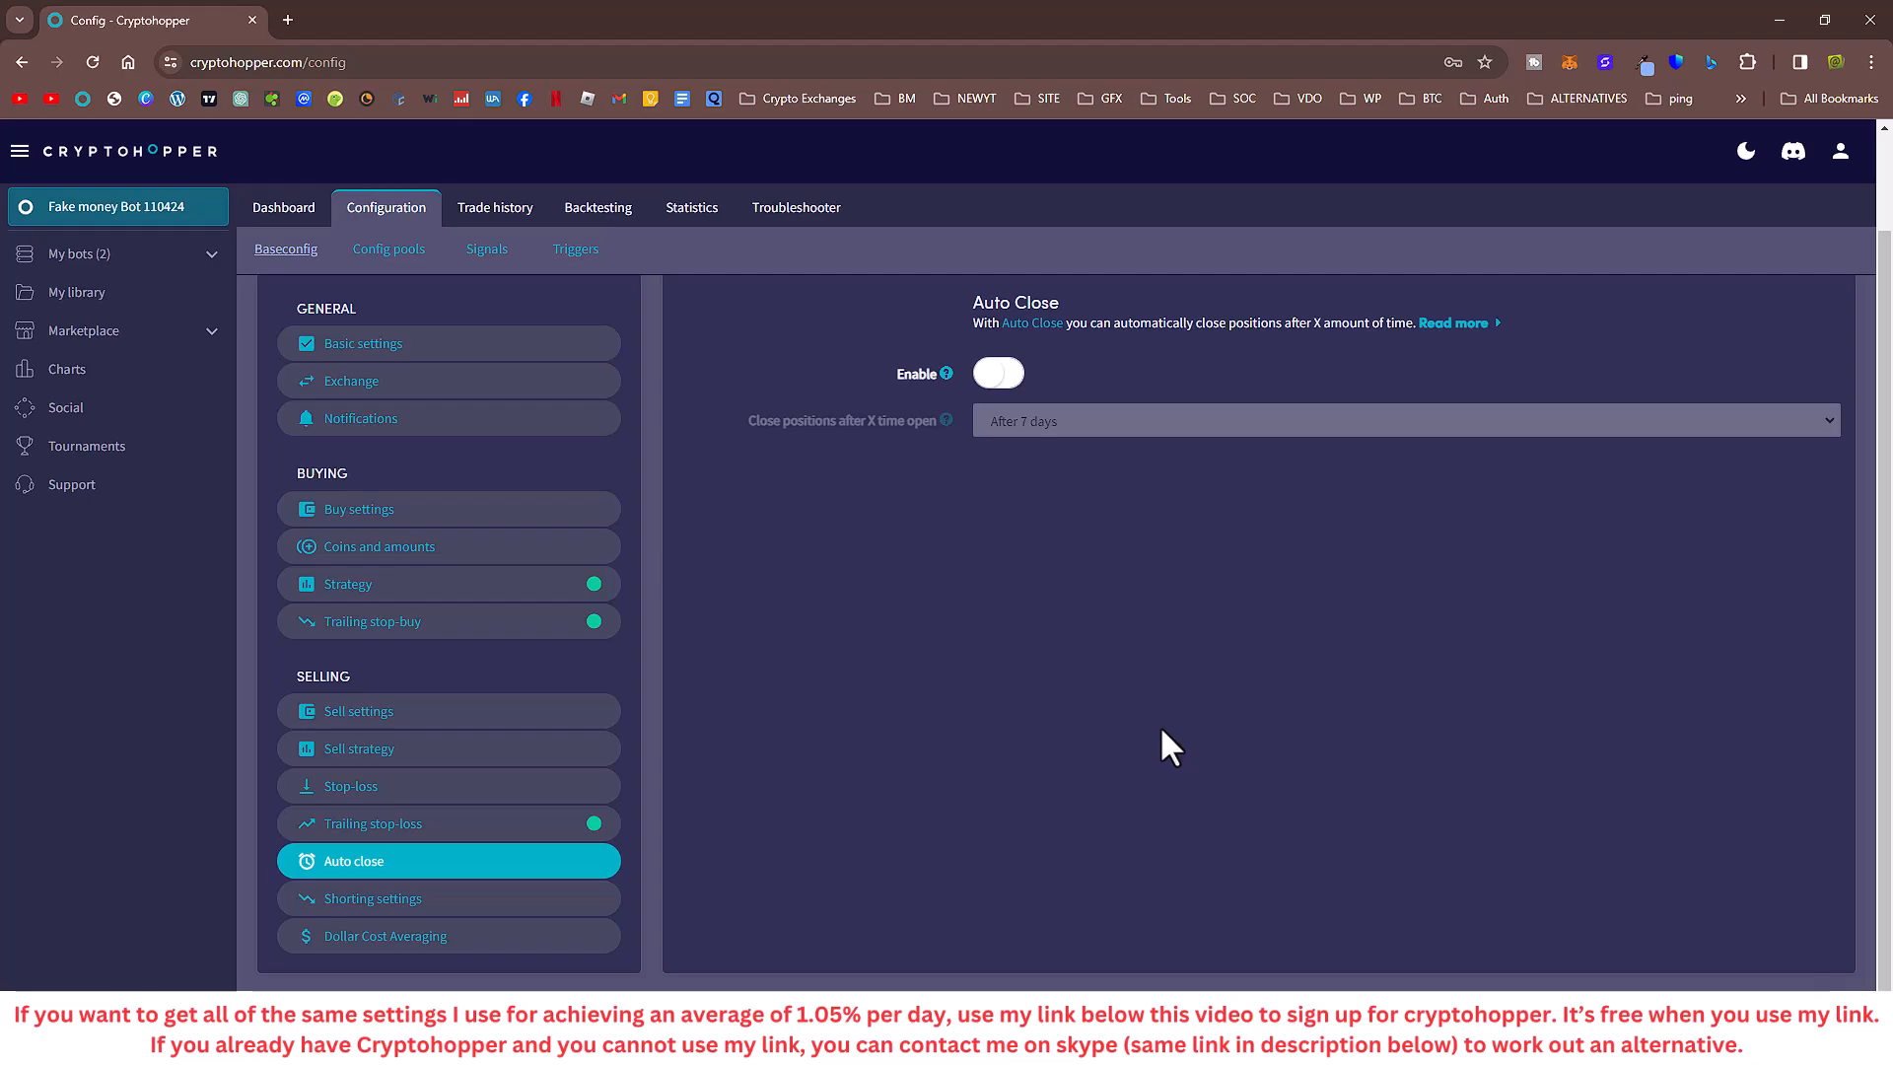
pyautogui.click(424, 899)
pyautogui.scroll(-3, 781, 913)
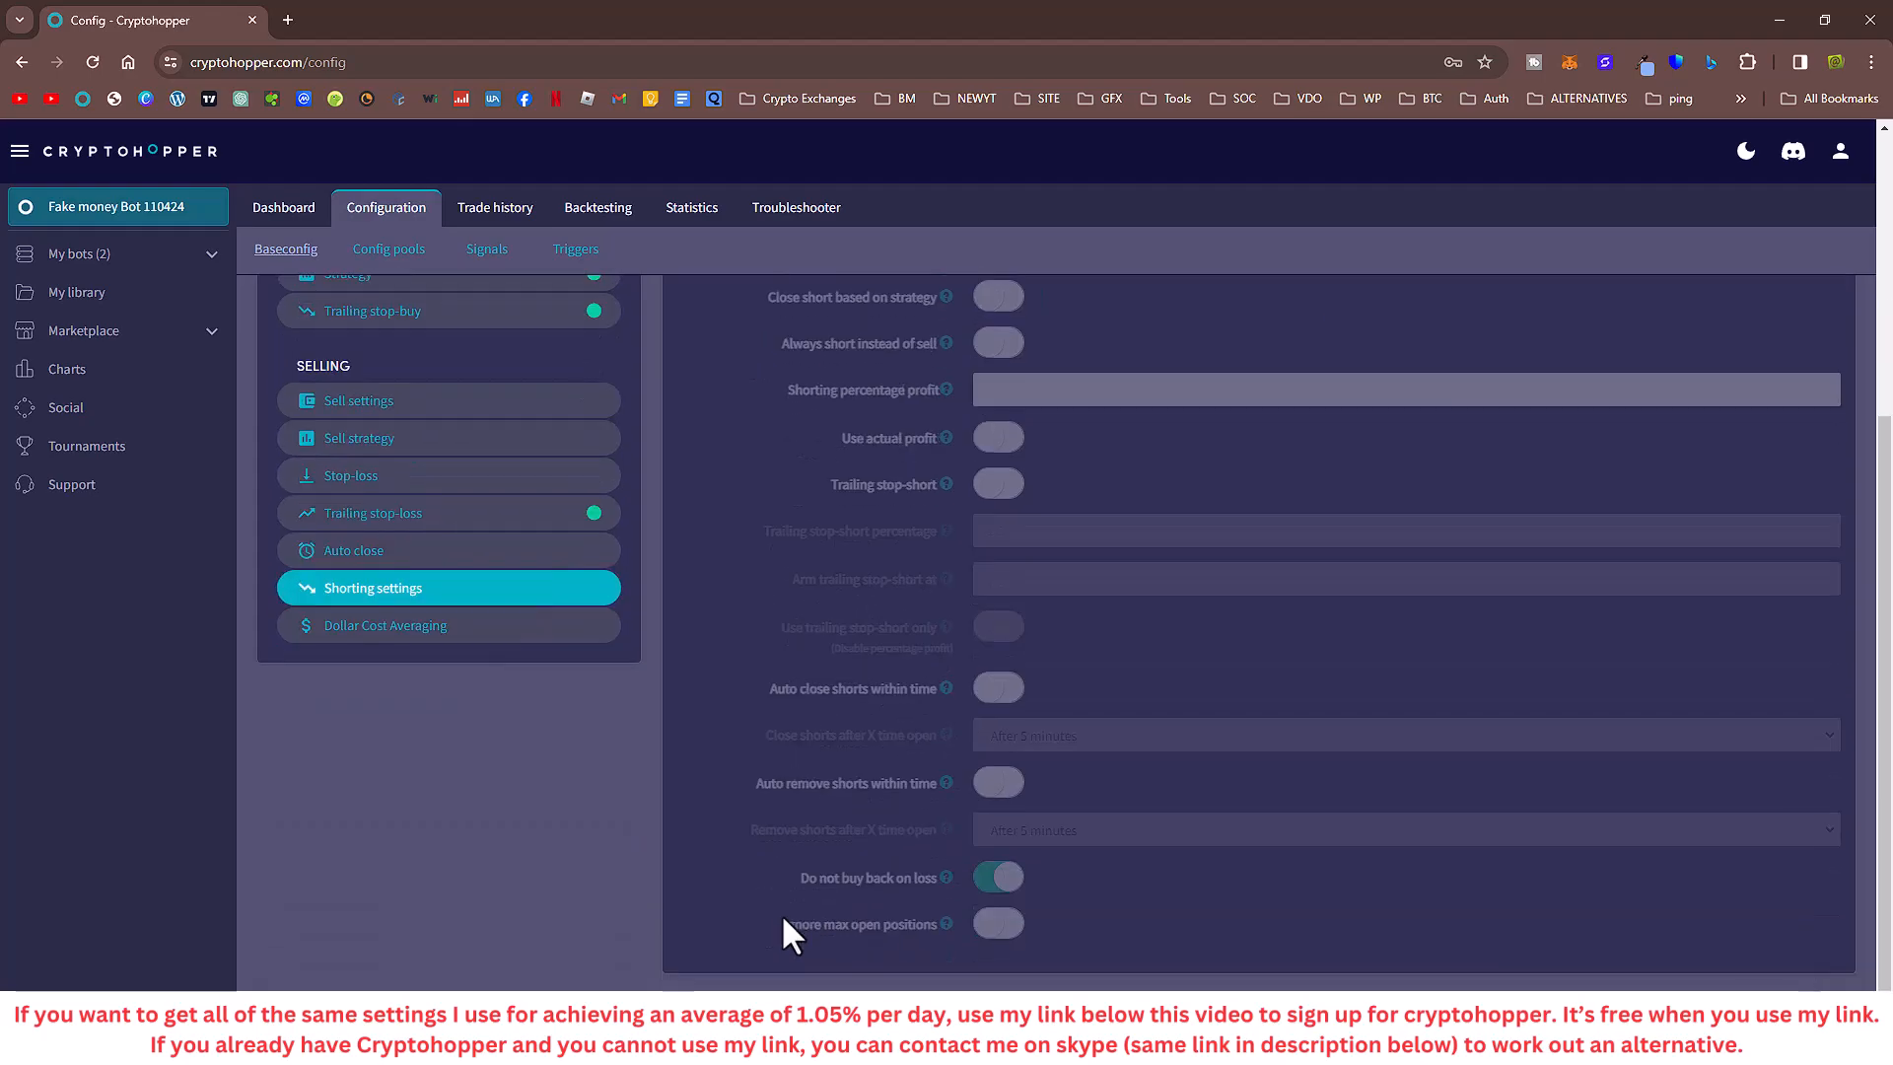
pyautogui.scroll(4, 777, 903)
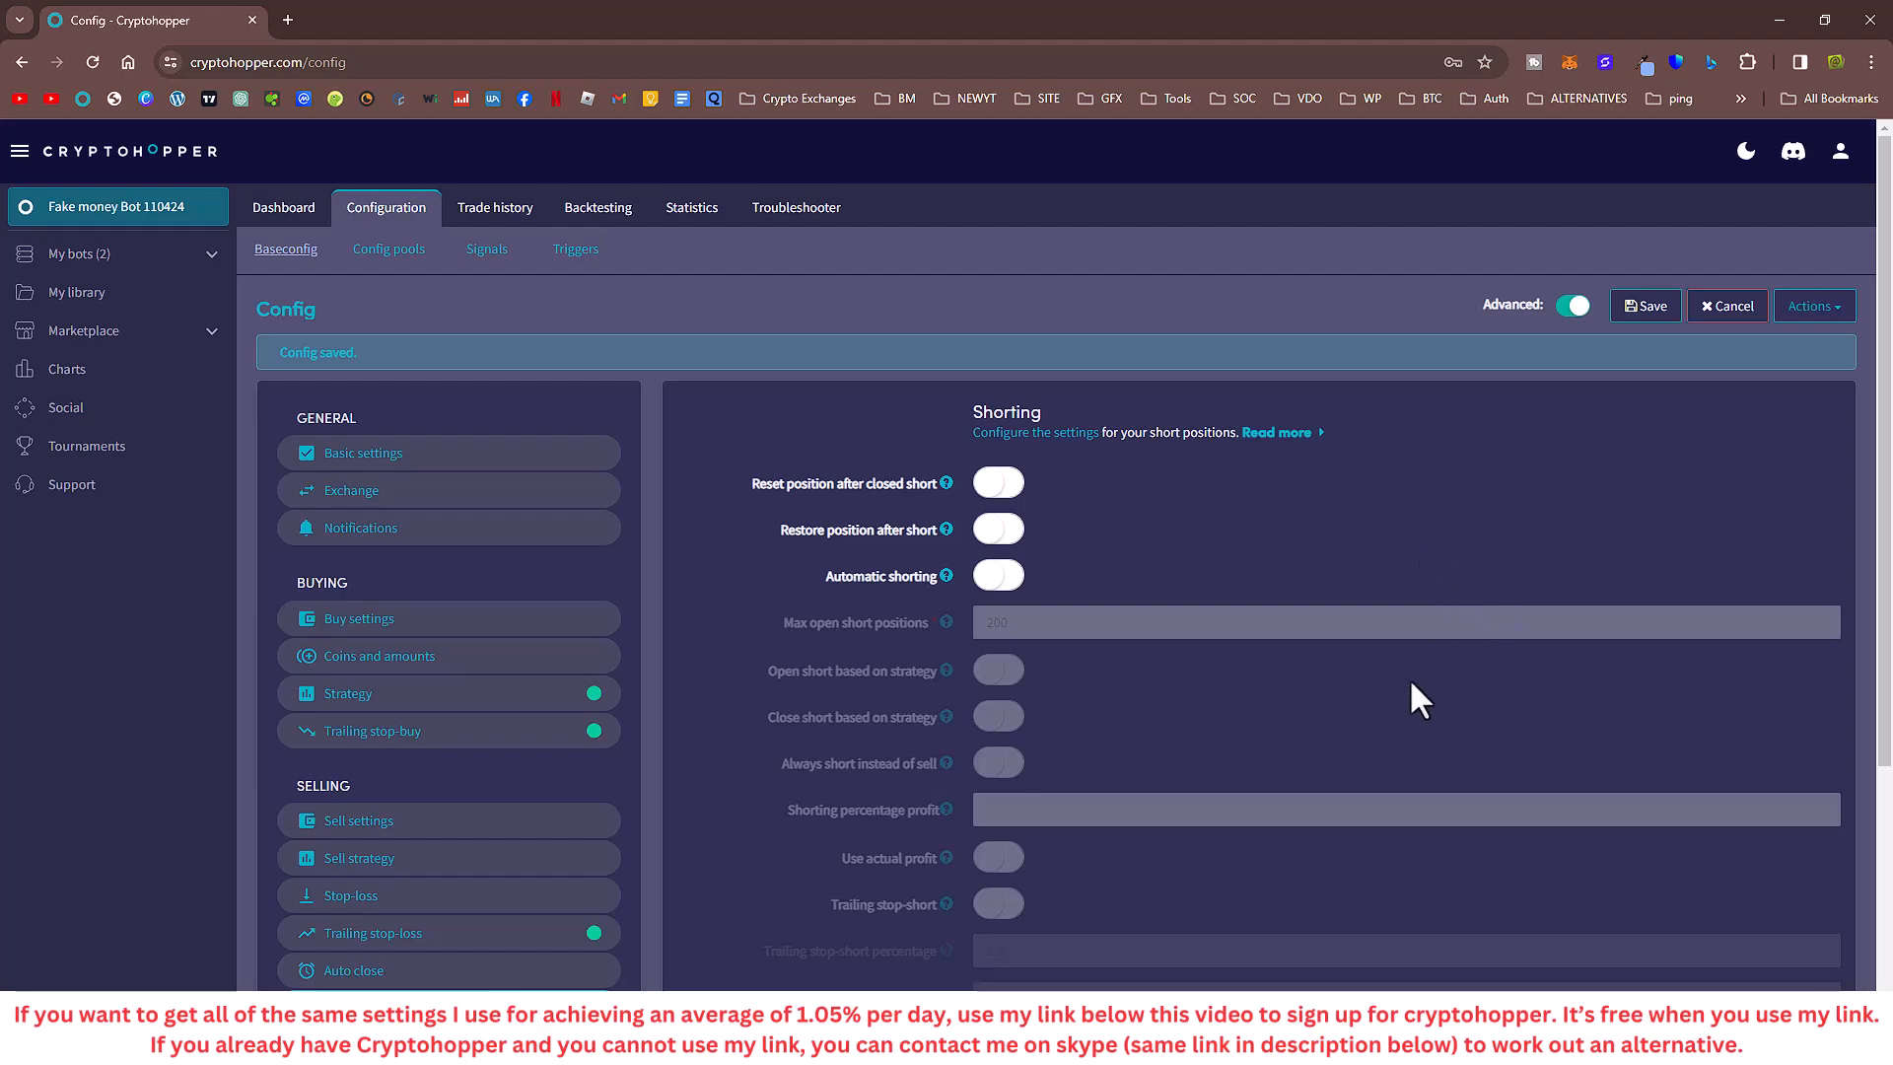
pyautogui.scroll(-4, 947, 680)
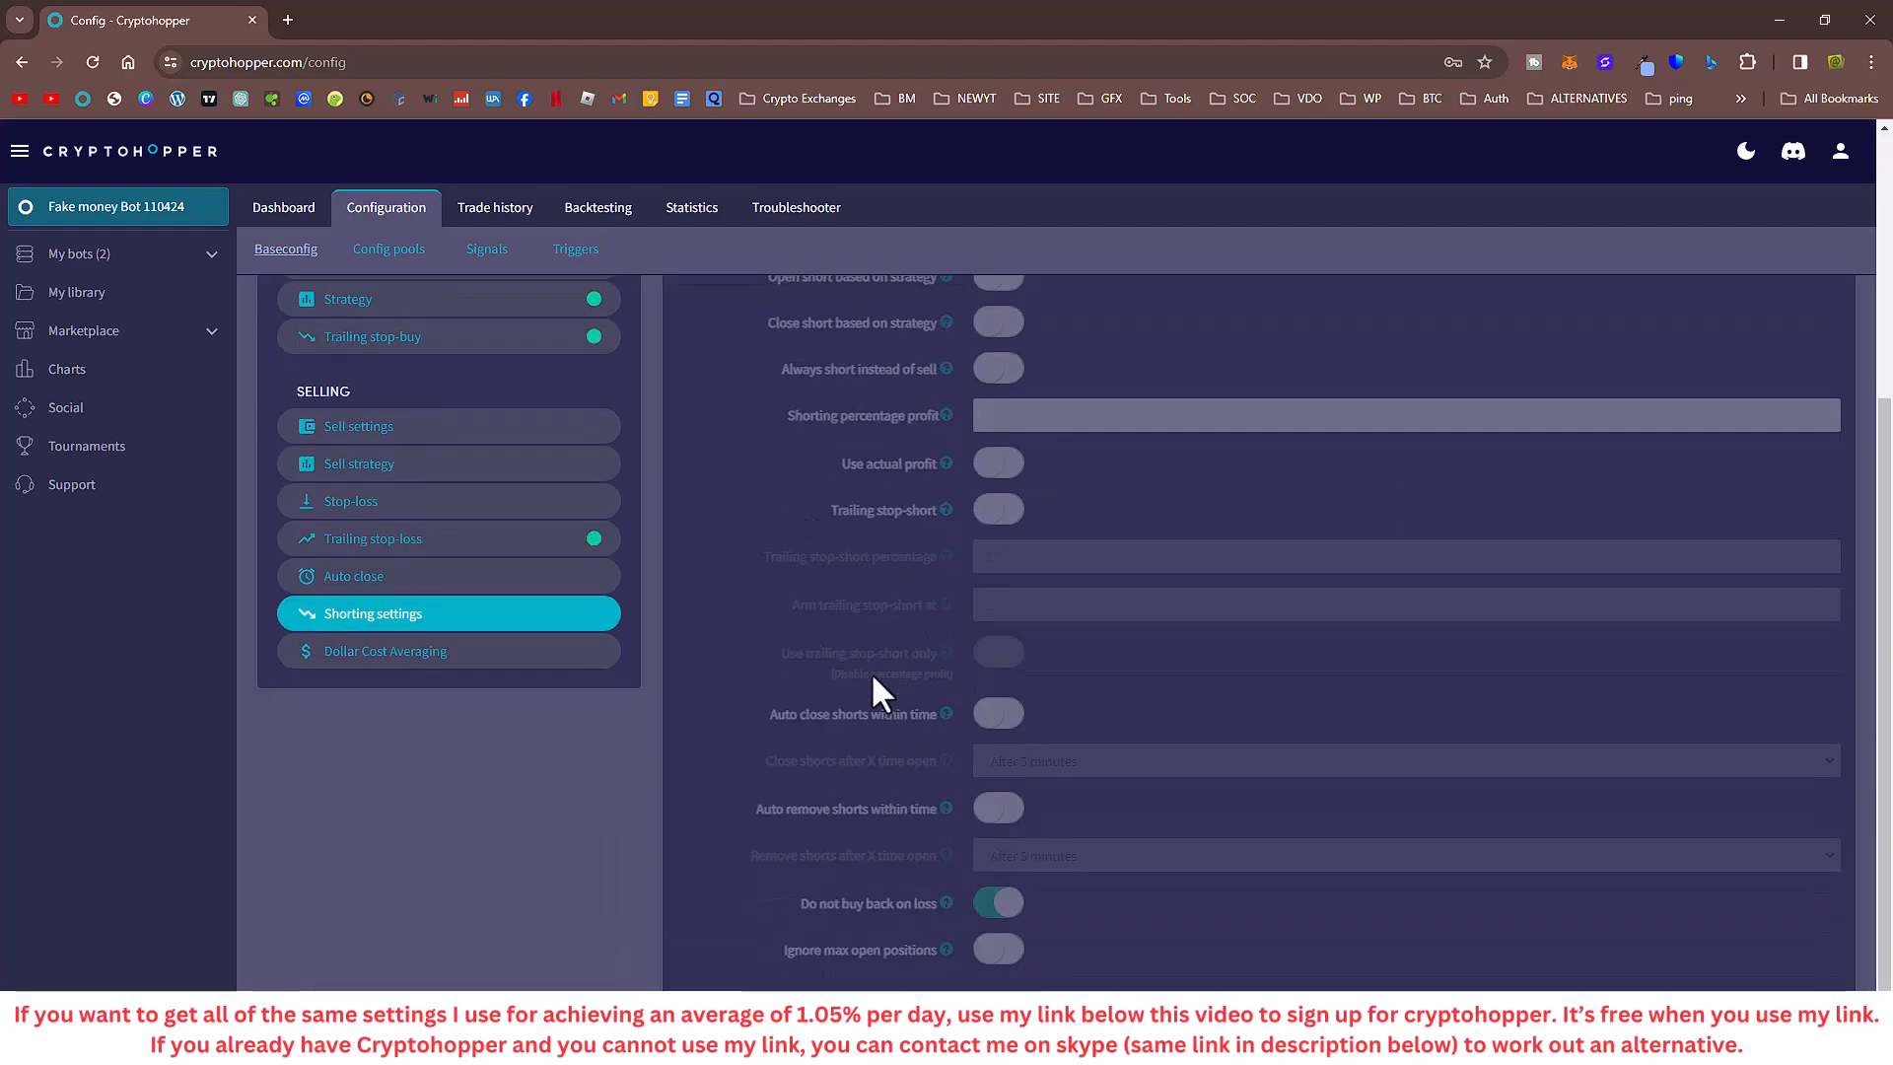
# - Enable Dollar Cost Averaging with the Market order type and set DCA after X time open to After 1 hour
pyautogui.click(428, 658)
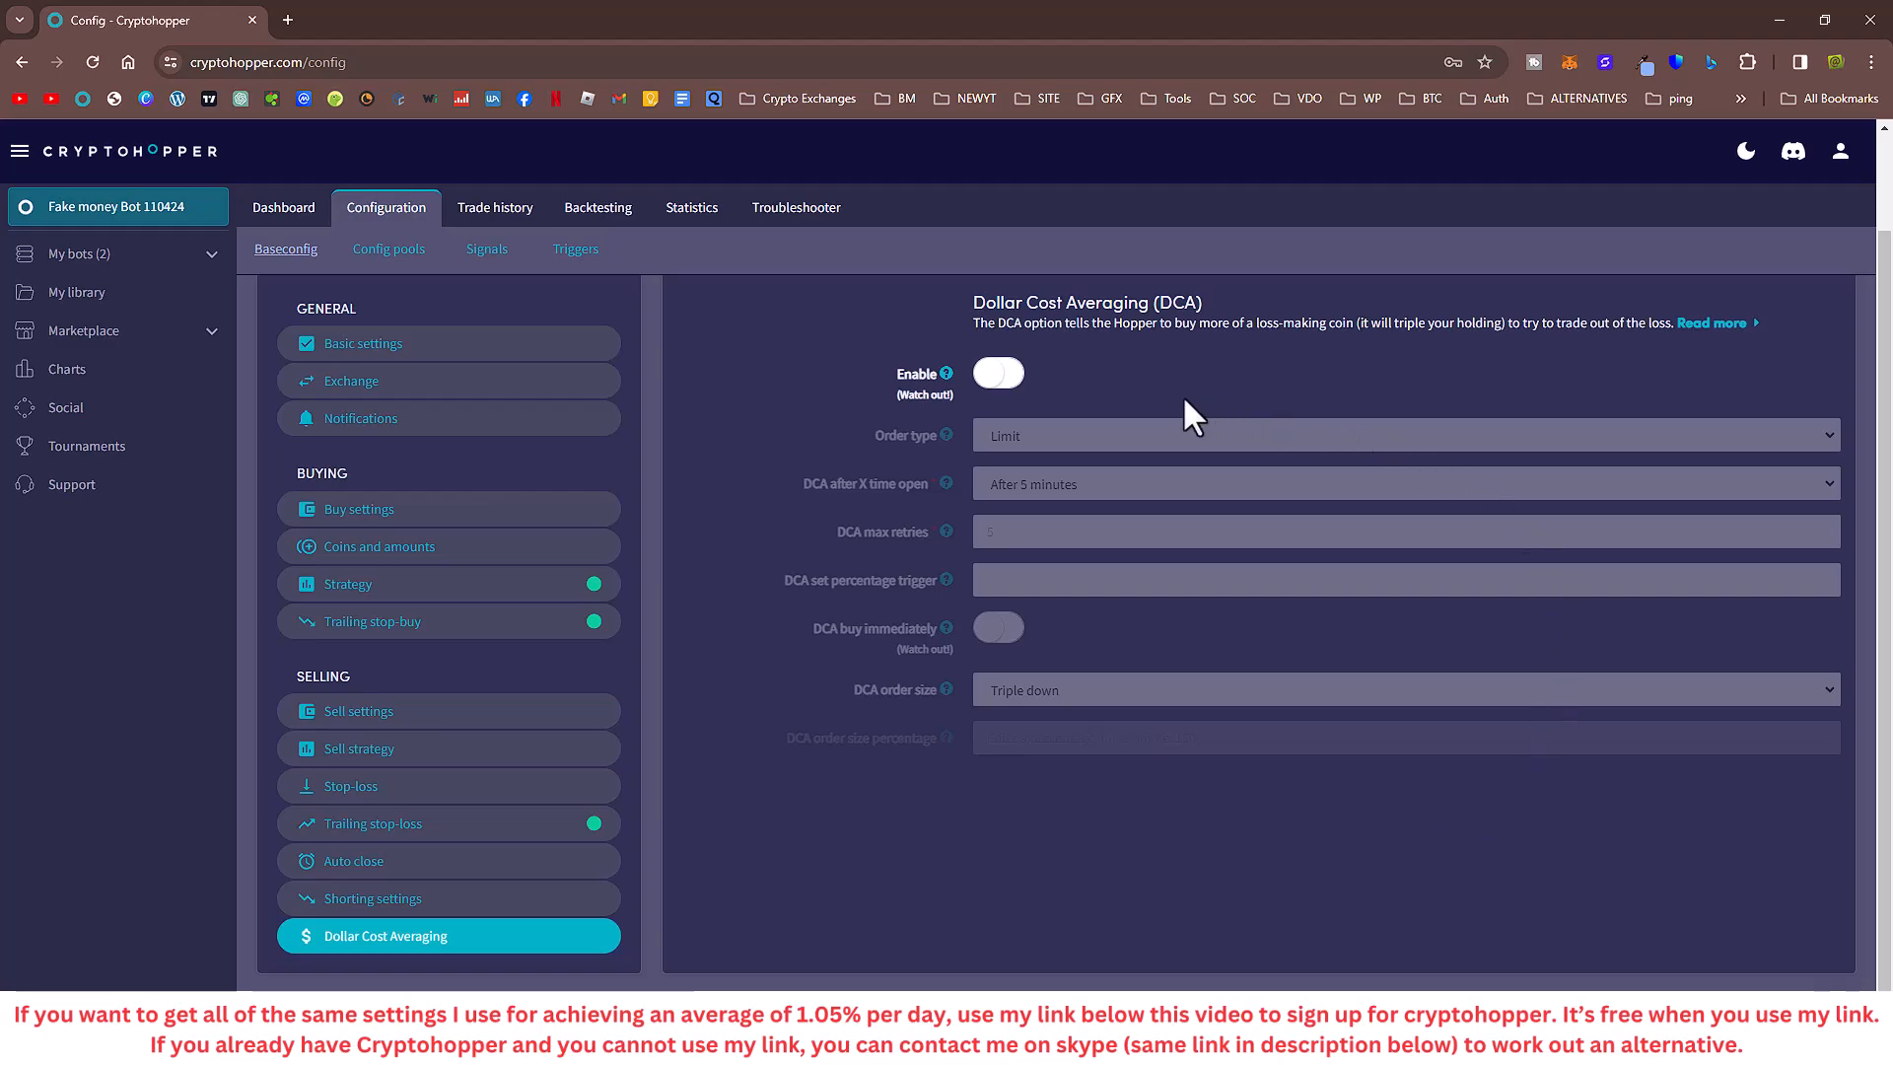
pyautogui.click(1003, 377)
pyautogui.click(1010, 440)
pyautogui.click(1021, 481)
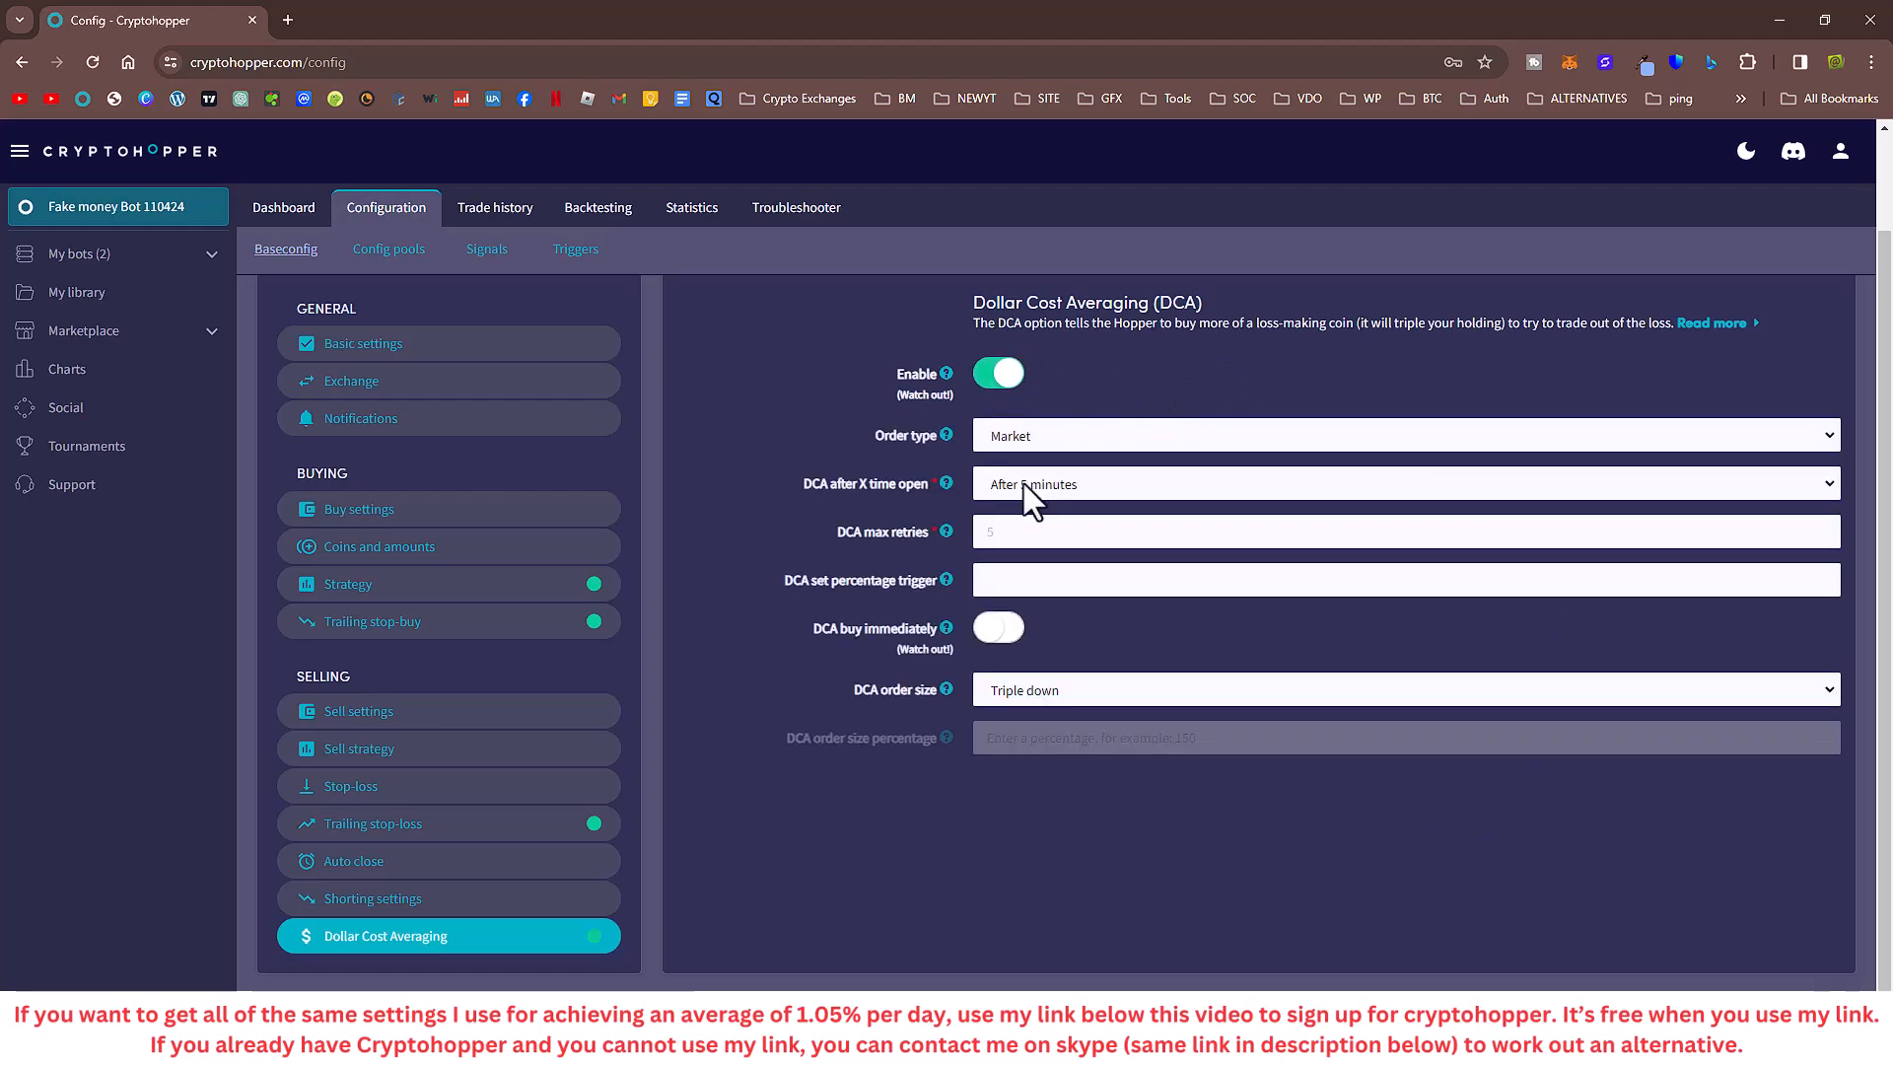
pyautogui.click(1080, 498)
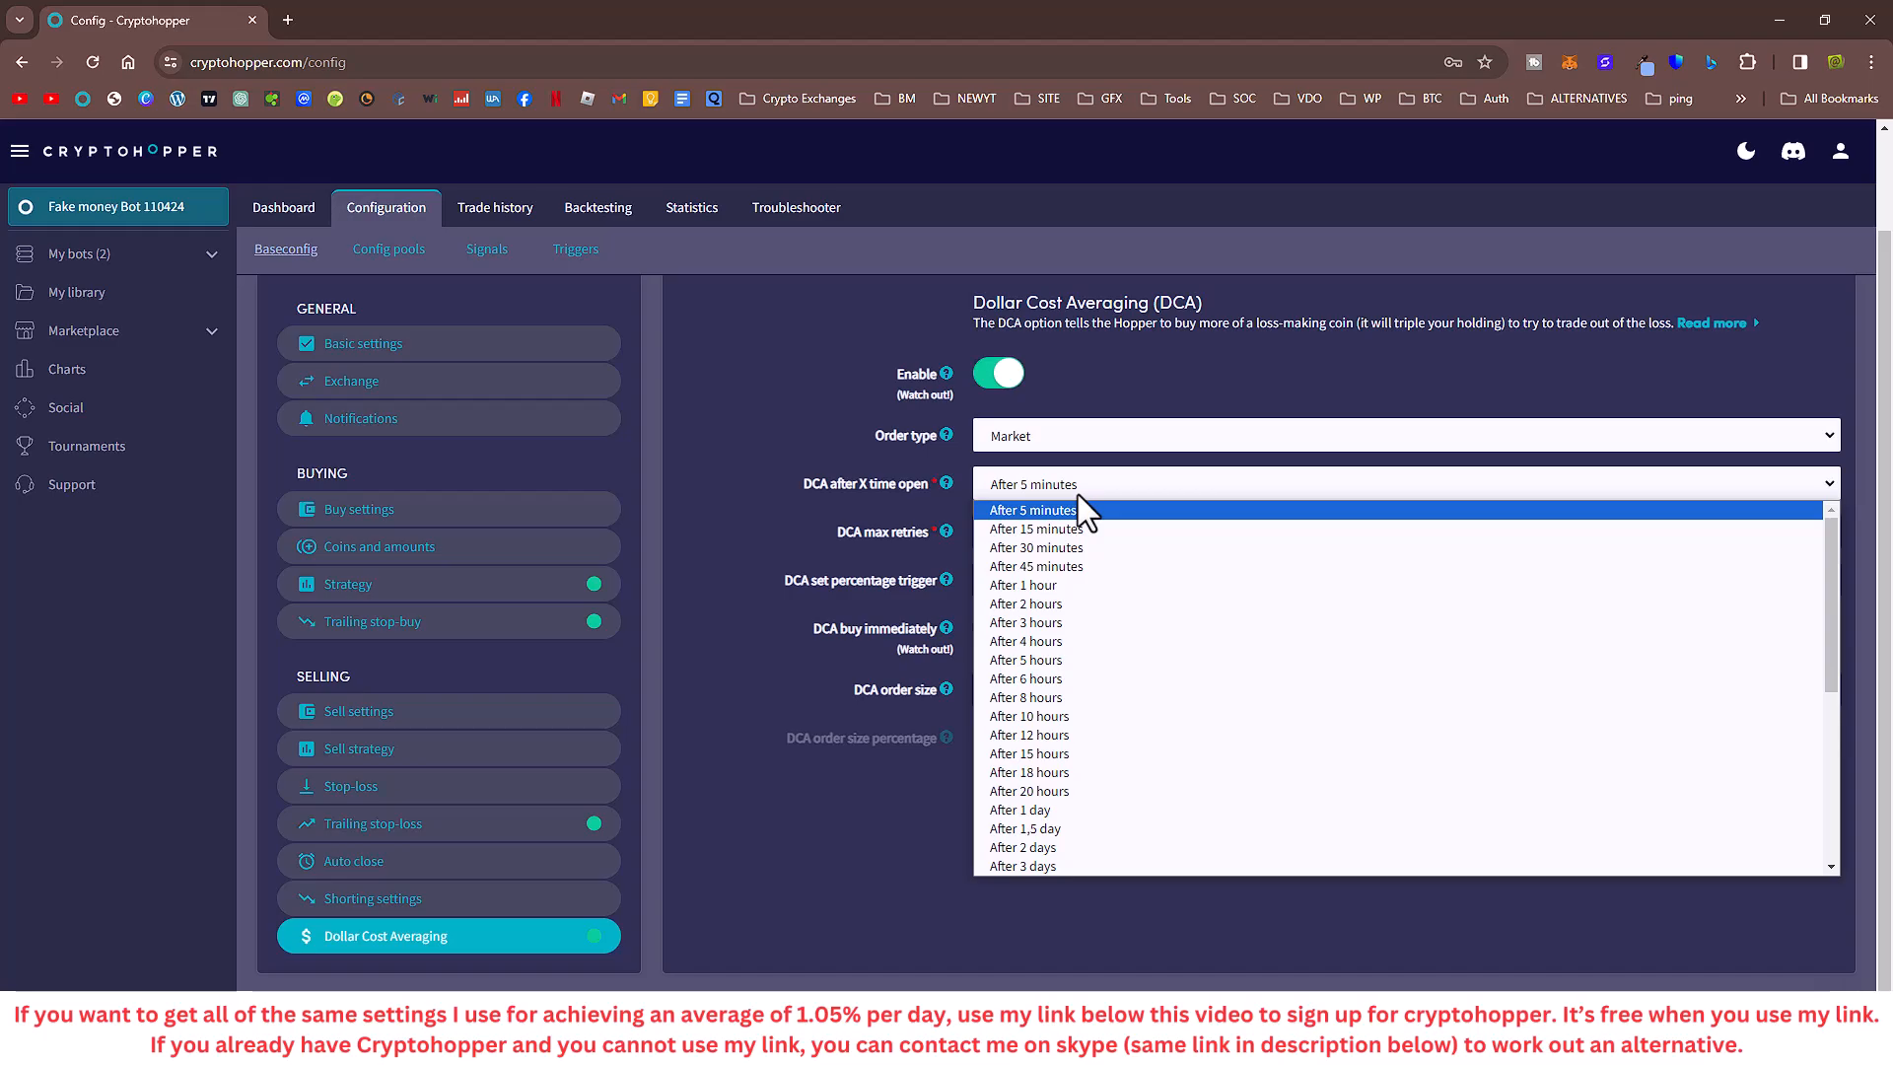
pyautogui.click(1053, 585)
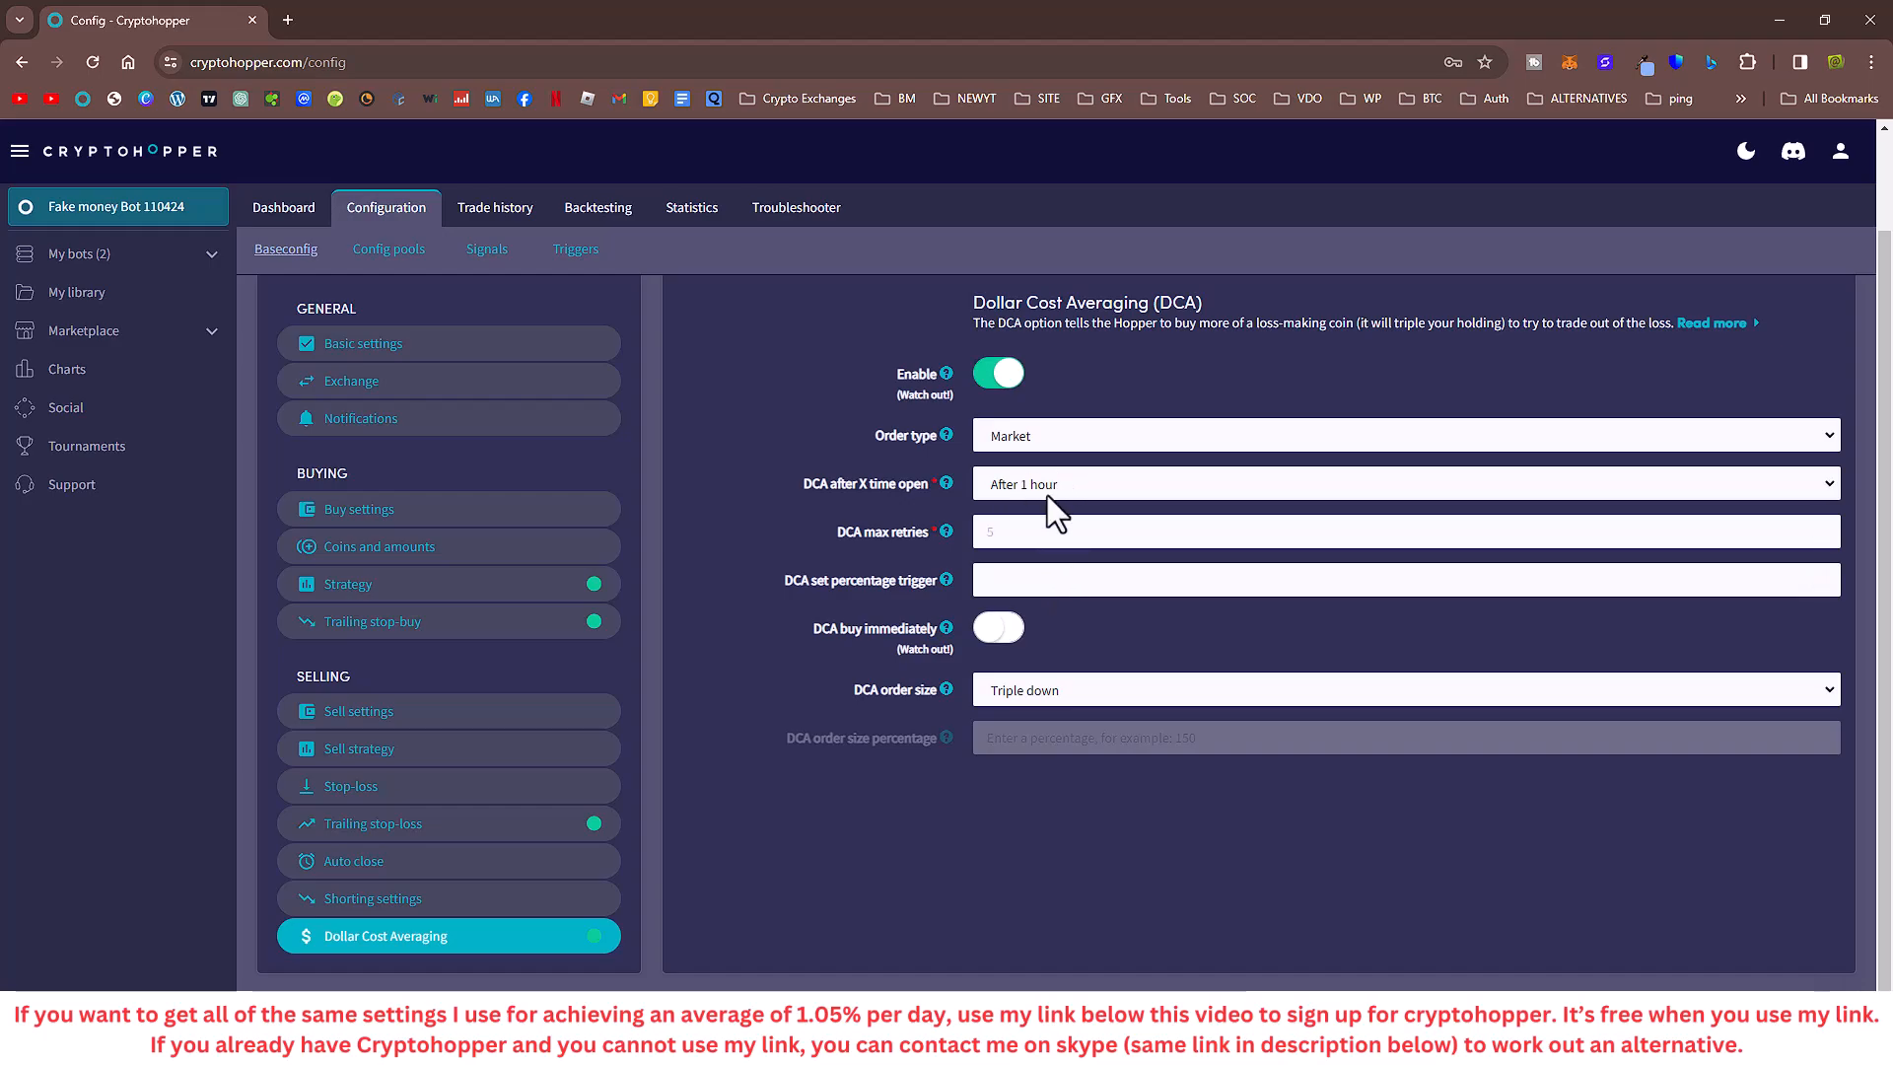
# - Set the DCA max retries to 3 and the DCA percentage trigger to 6
pyautogui.click(1017, 532)
pyautogui.write('3')
pyautogui.doubleClick(990, 533)
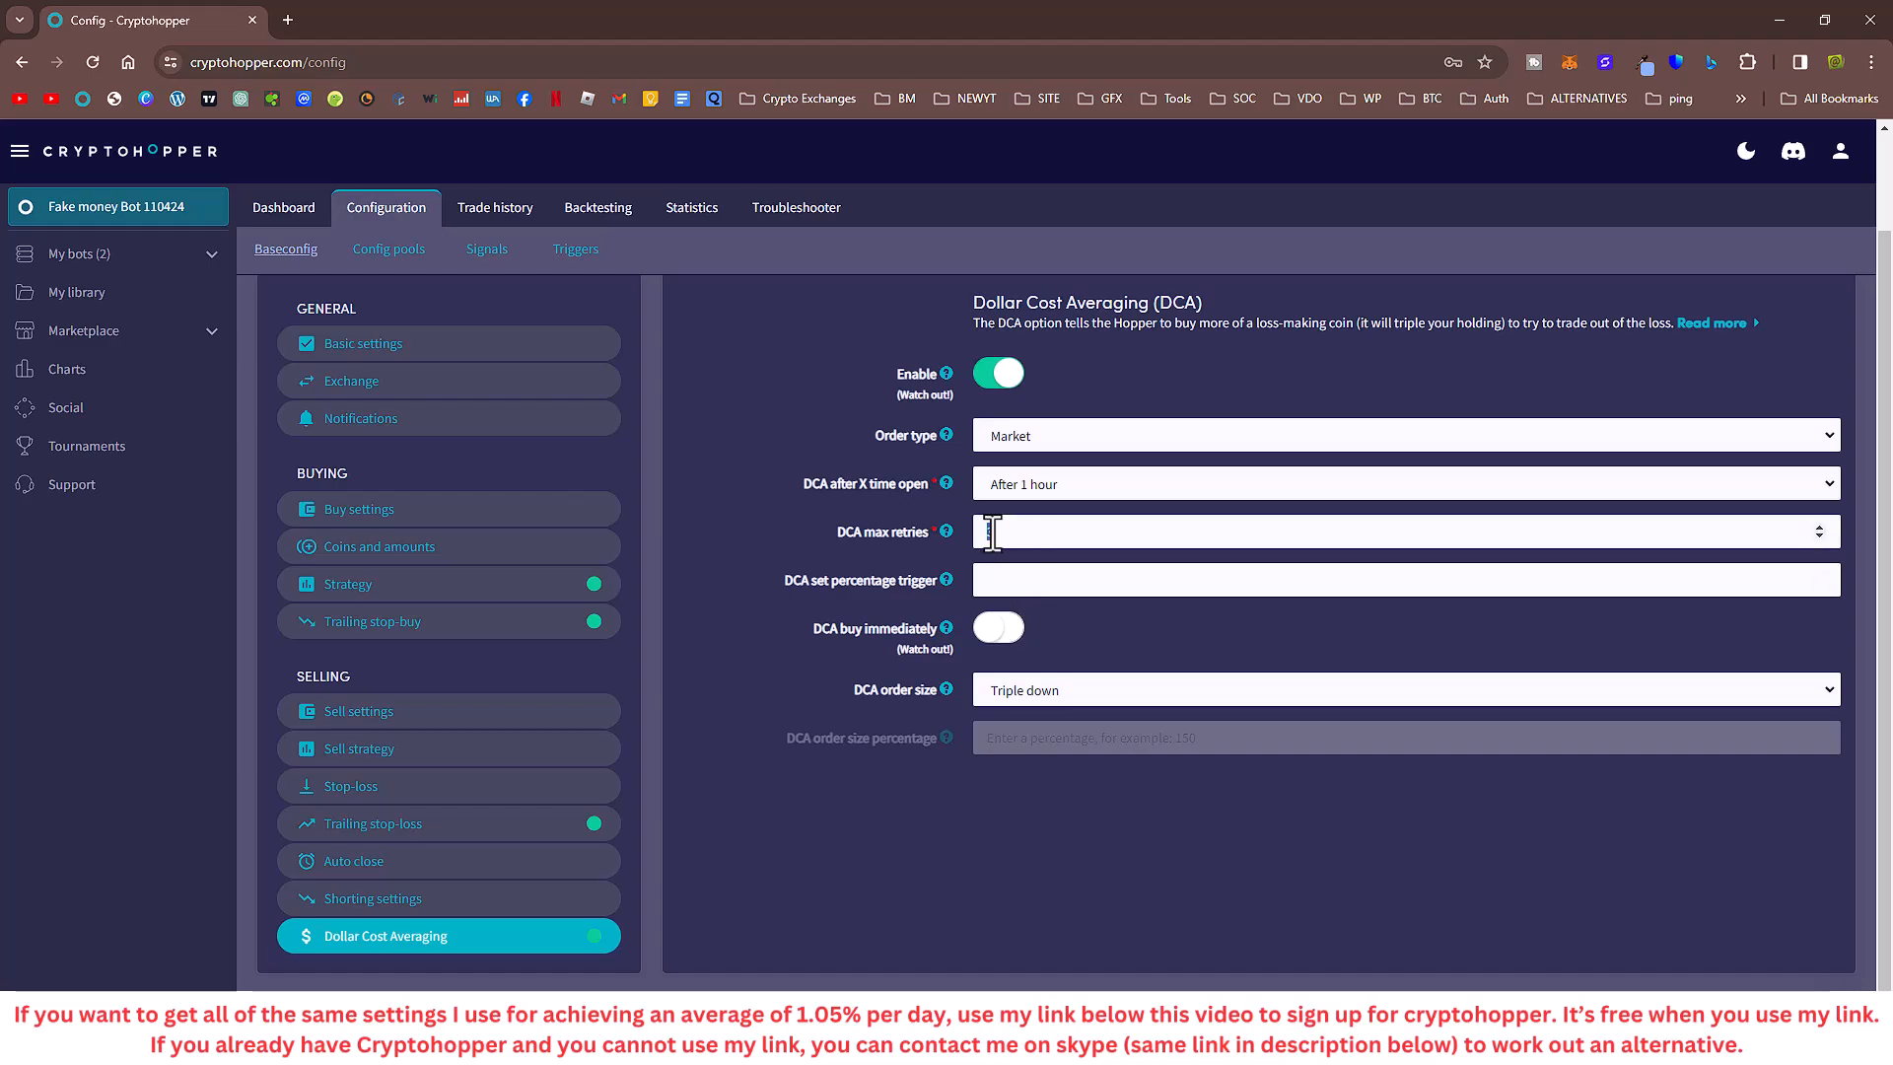
pyautogui.click(1060, 587)
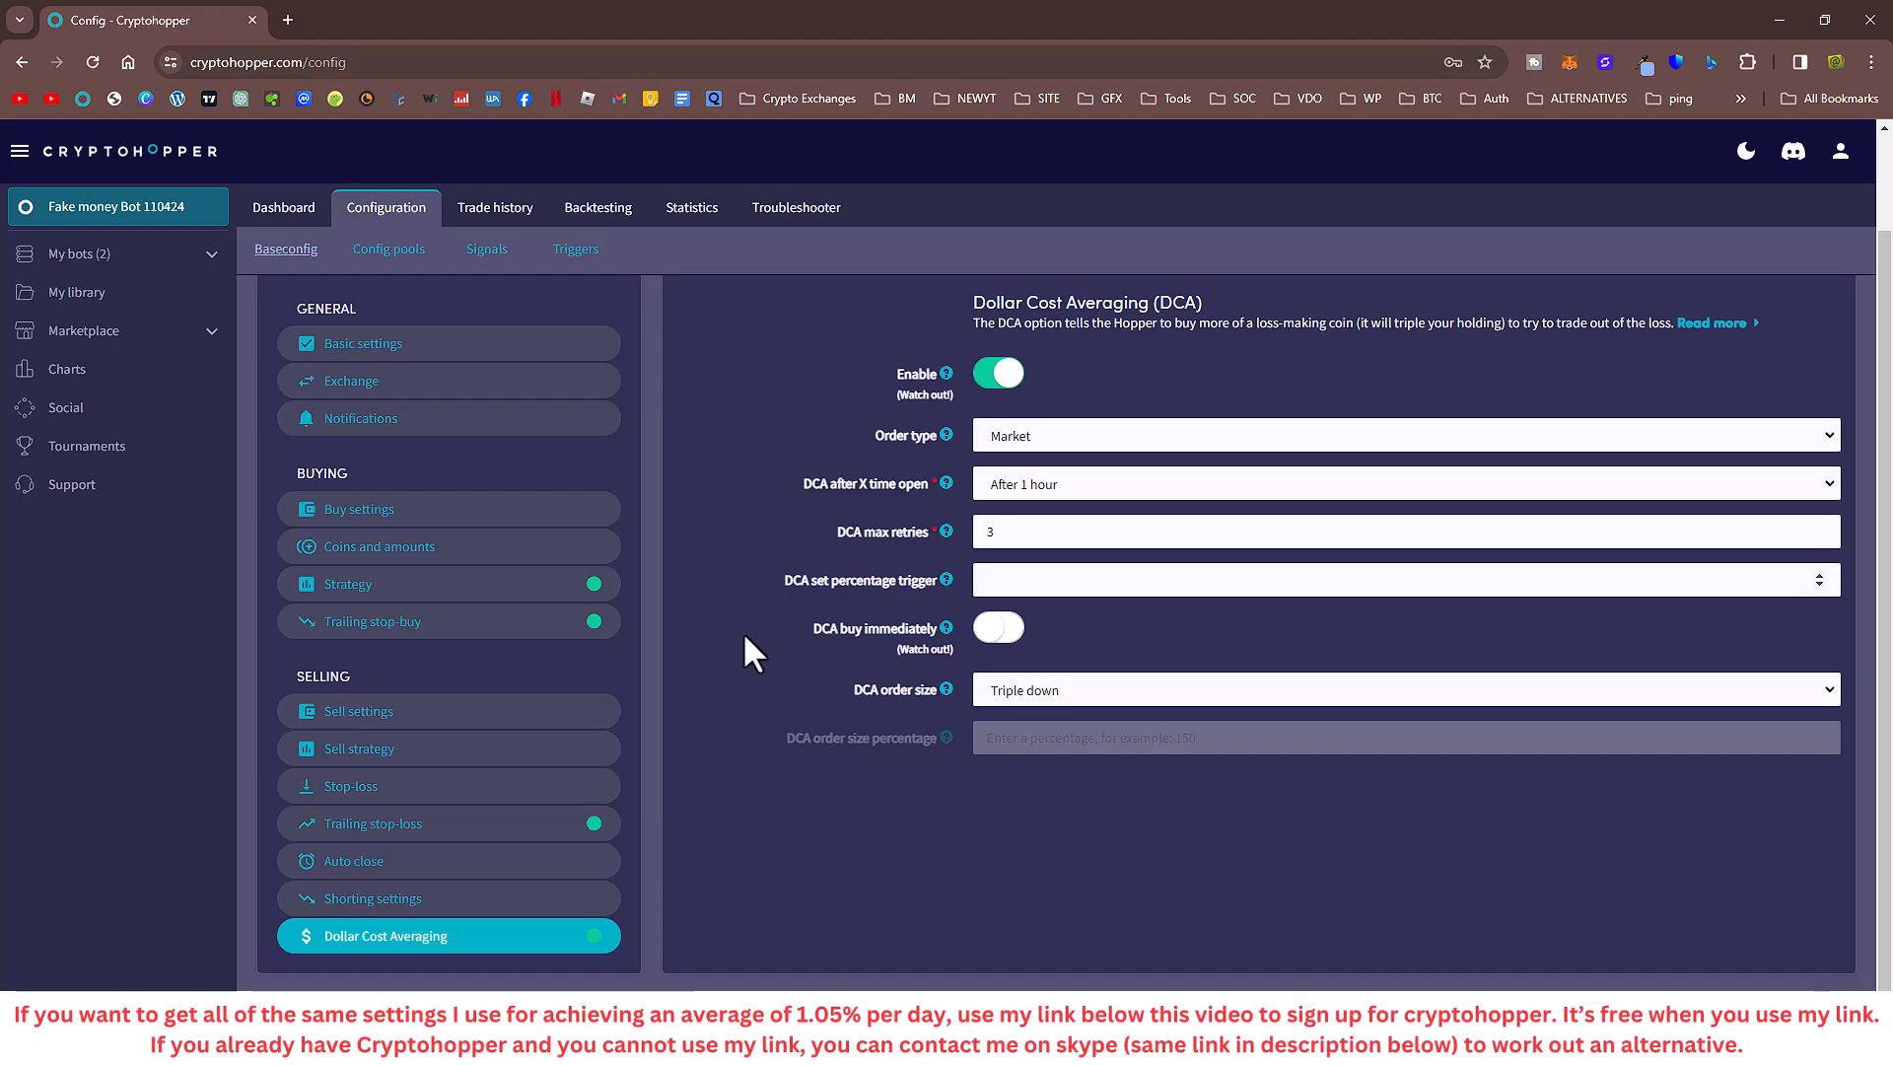
pyautogui.write('6')
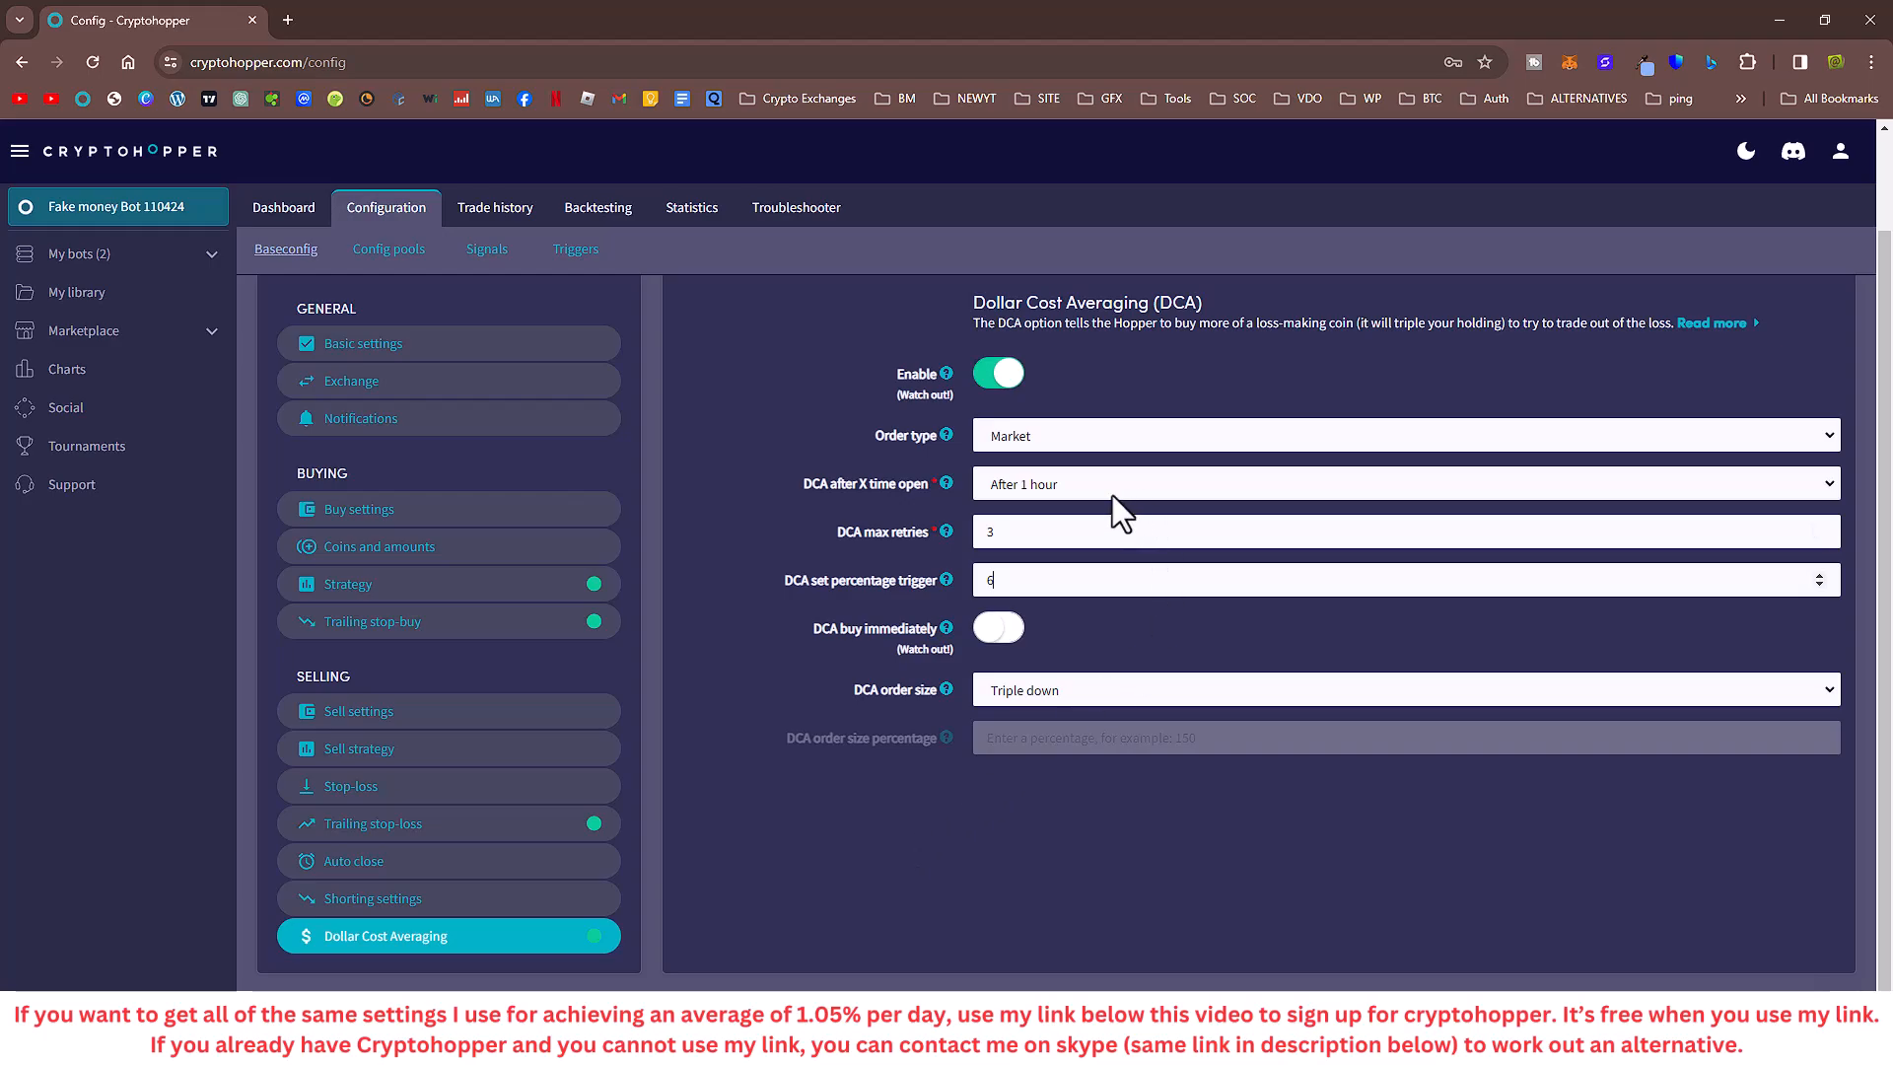
# - Review the DCA trigger, retries and time values, and switch to TradingView to examine the BTCUSDT 1-hour chart
pyautogui.click(1002, 580)
pyautogui.doubleClick(982, 542)
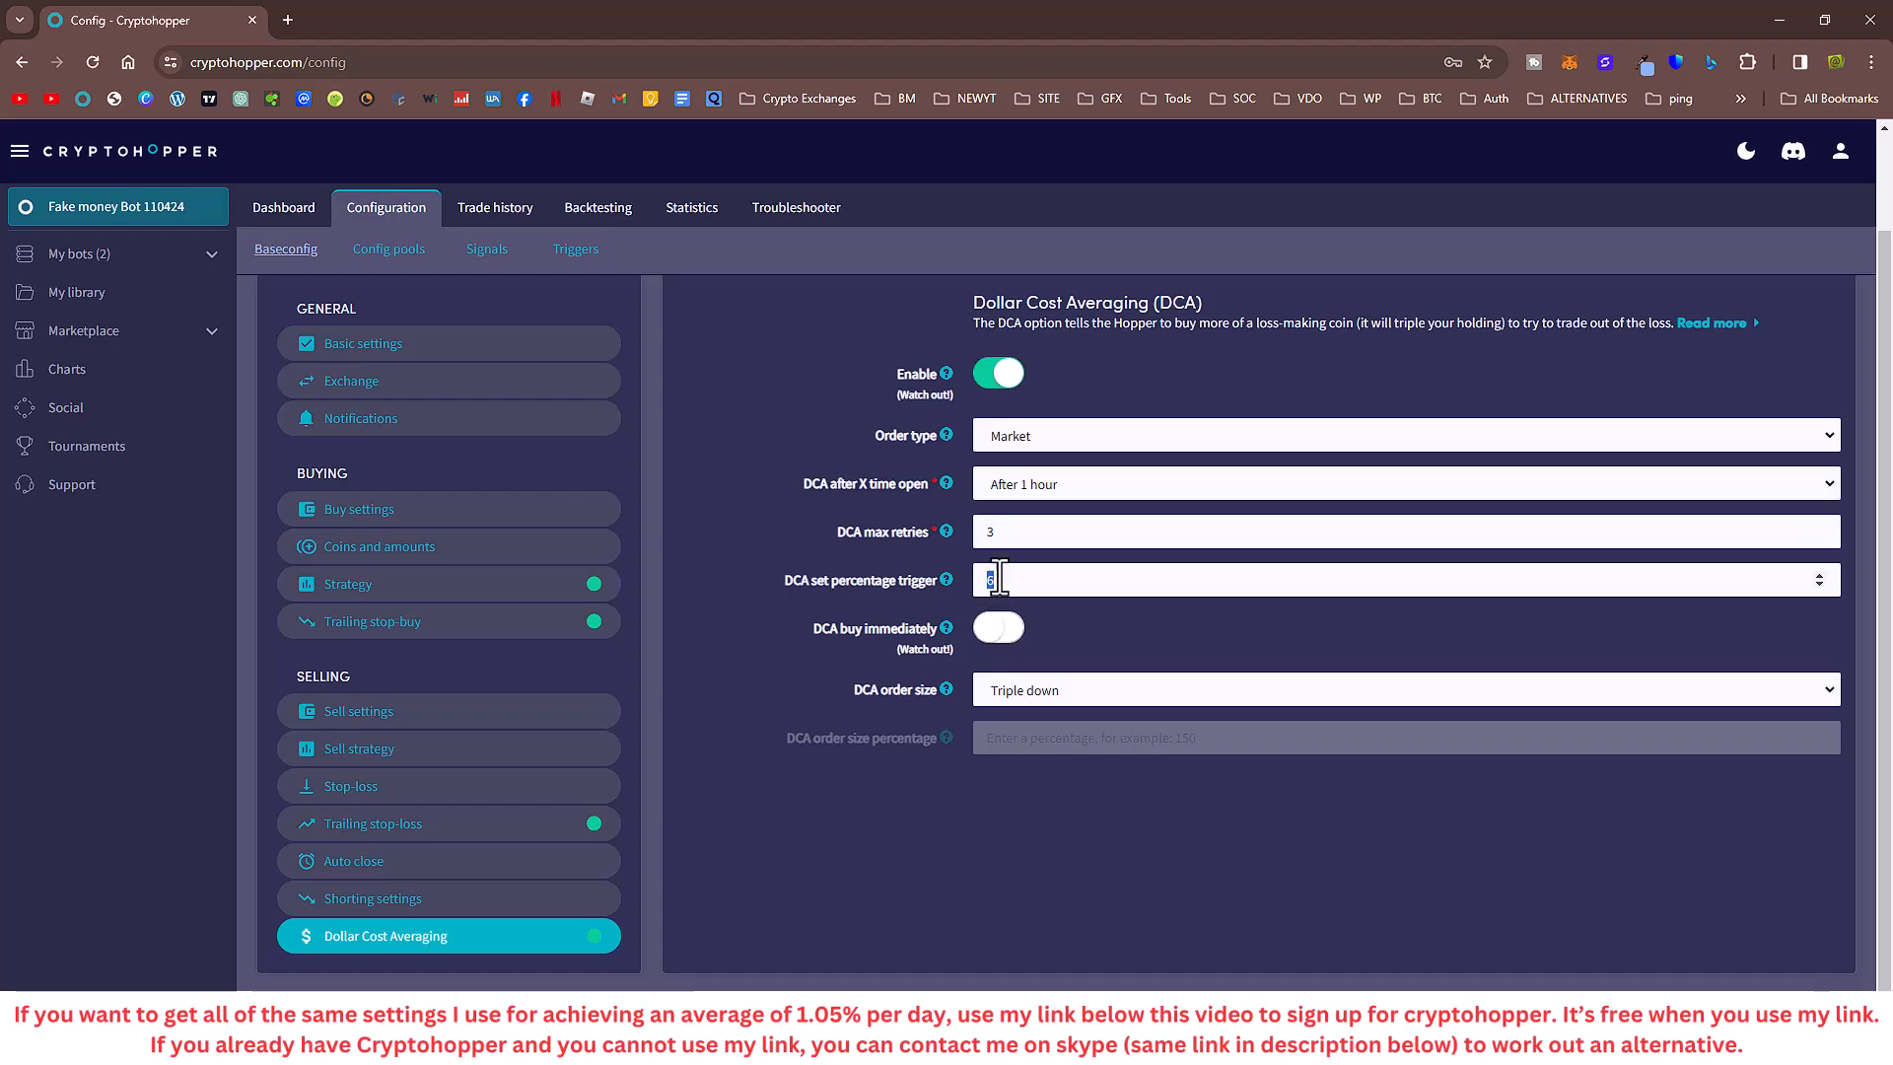
pyautogui.click(1066, 487)
pyautogui.click(1067, 487)
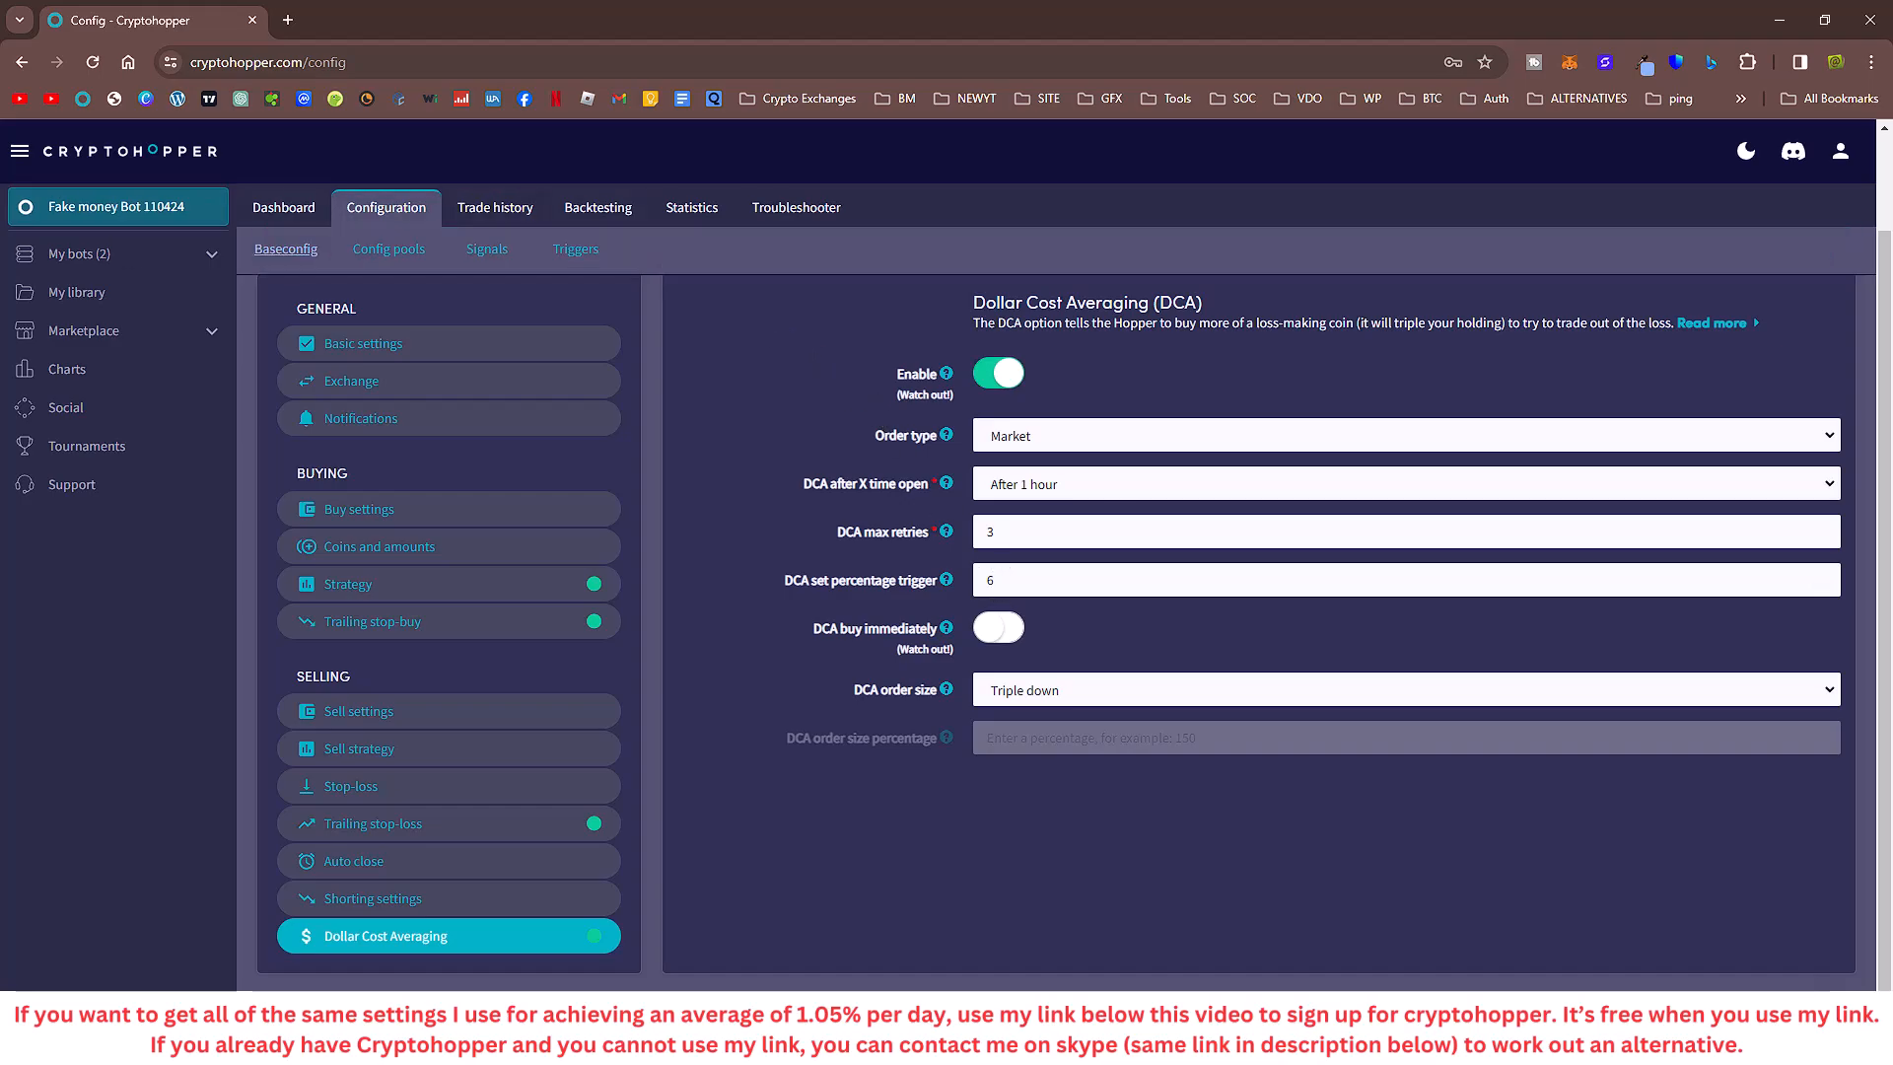
pyautogui.moveTo(0, 172); pyautogui.dragTo(1357, 171)
pyautogui.doubleClick(1358, 174)
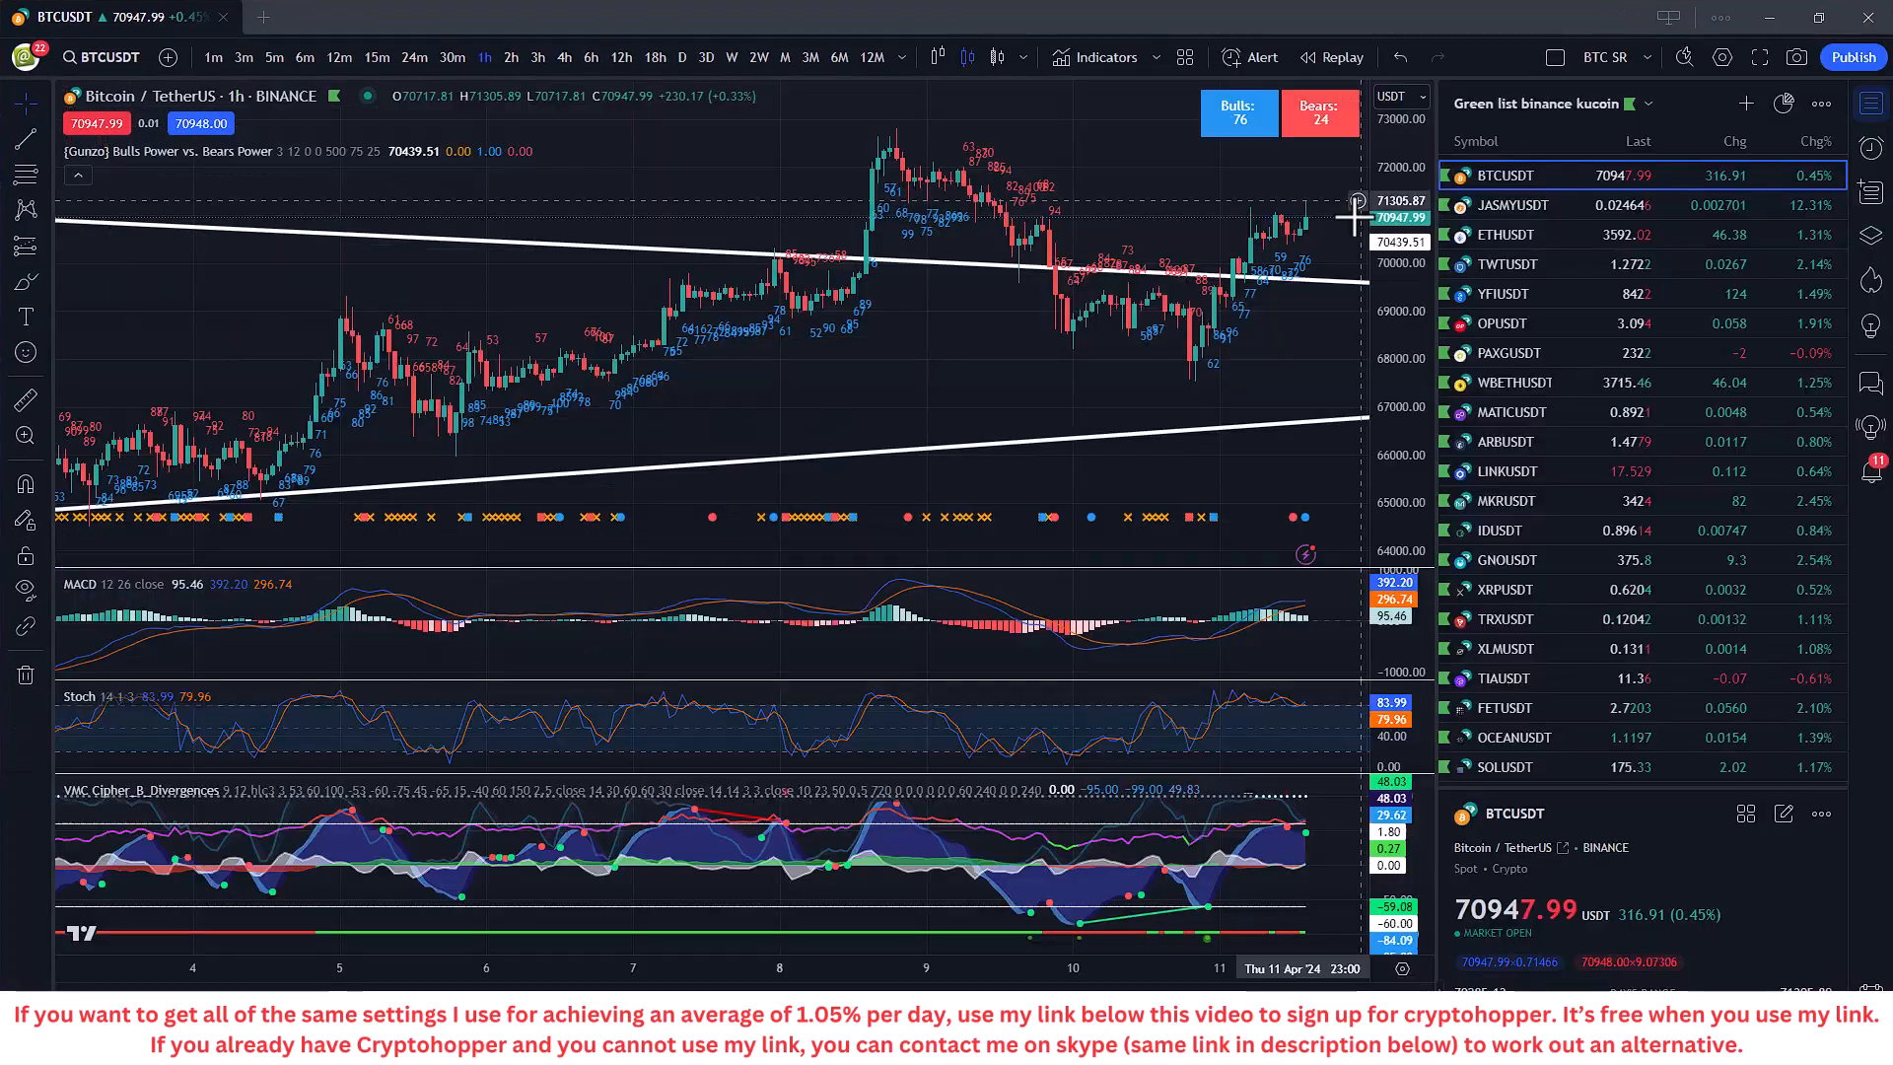
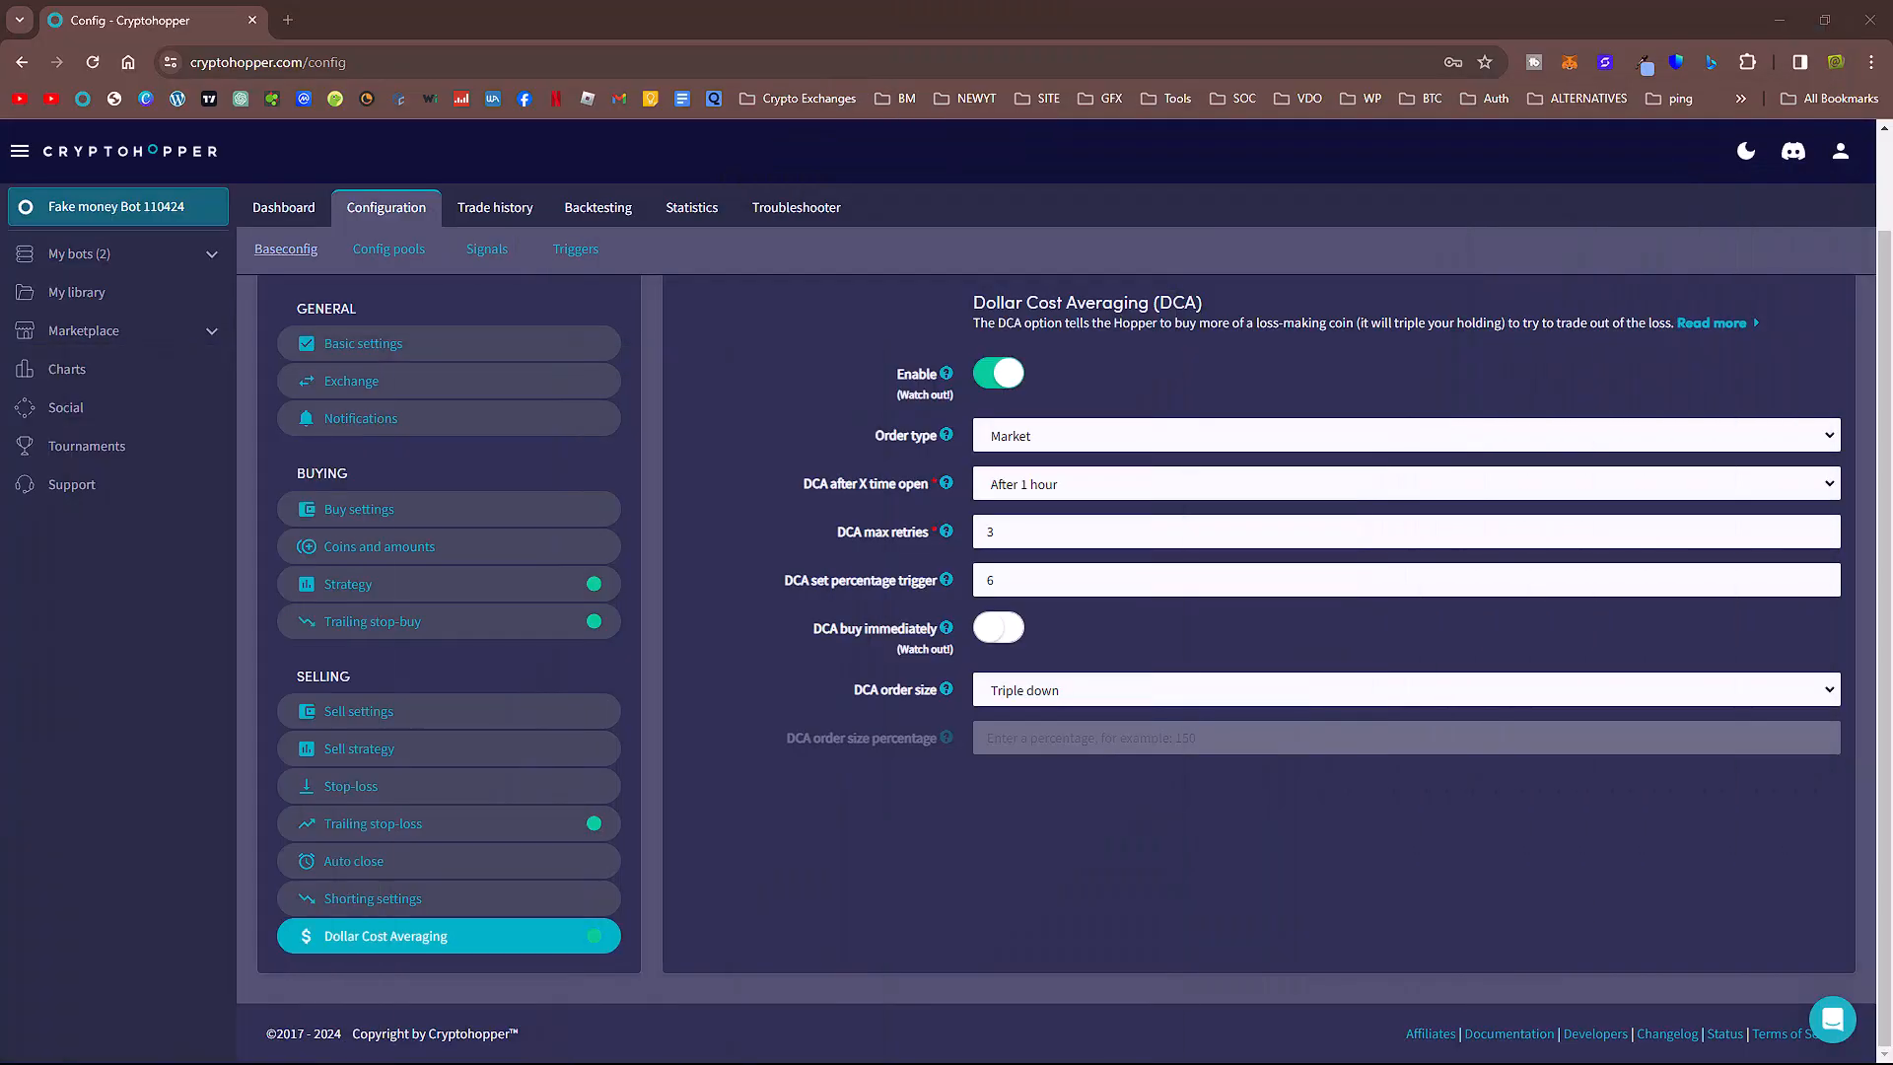
# - Back in Cryptohopper, set the DCA order size to Double down and save the configuration
pyautogui.click(1020, 580)
pyautogui.click(1108, 700)
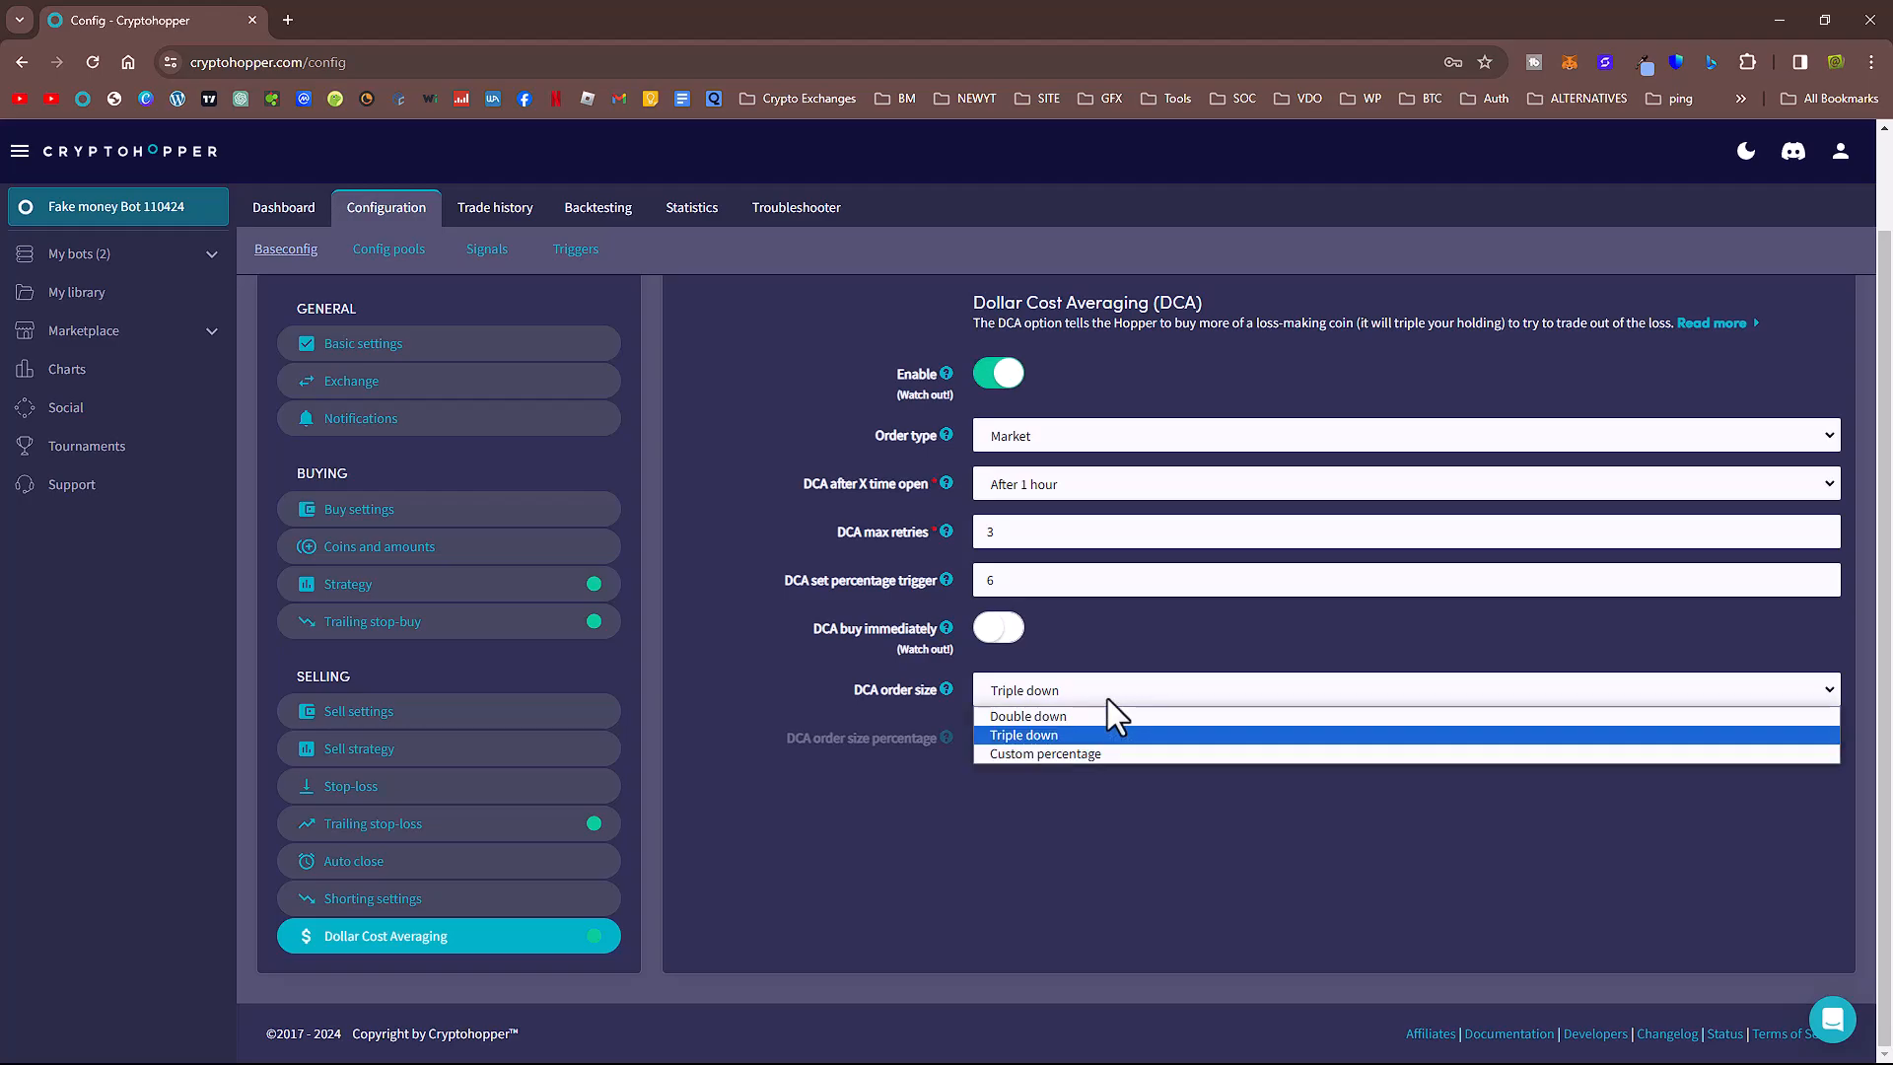
pyautogui.click(1061, 721)
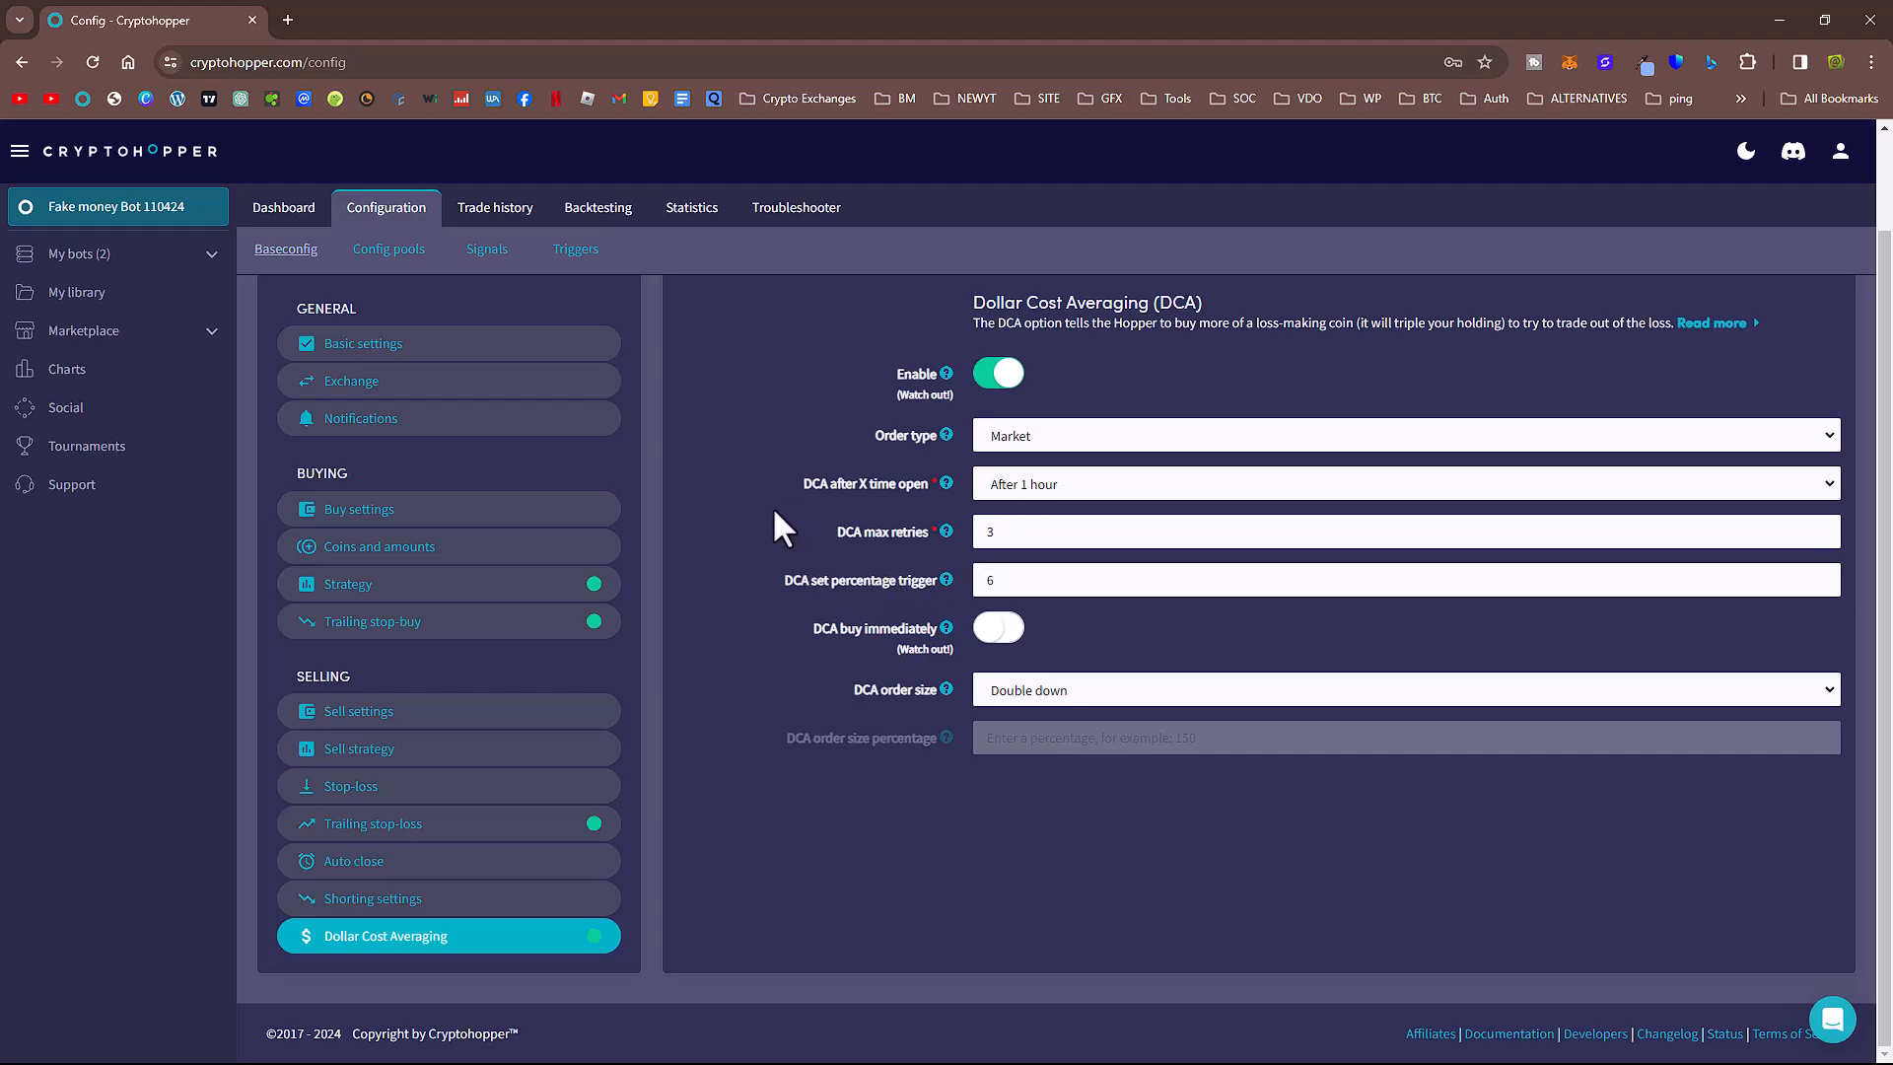
pyautogui.moveTo(1025, 532); pyautogui.dragTo(984, 532)
pyautogui.click(775, 401)
pyautogui.scroll(2, 789, 779)
pyautogui.click(1645, 305)
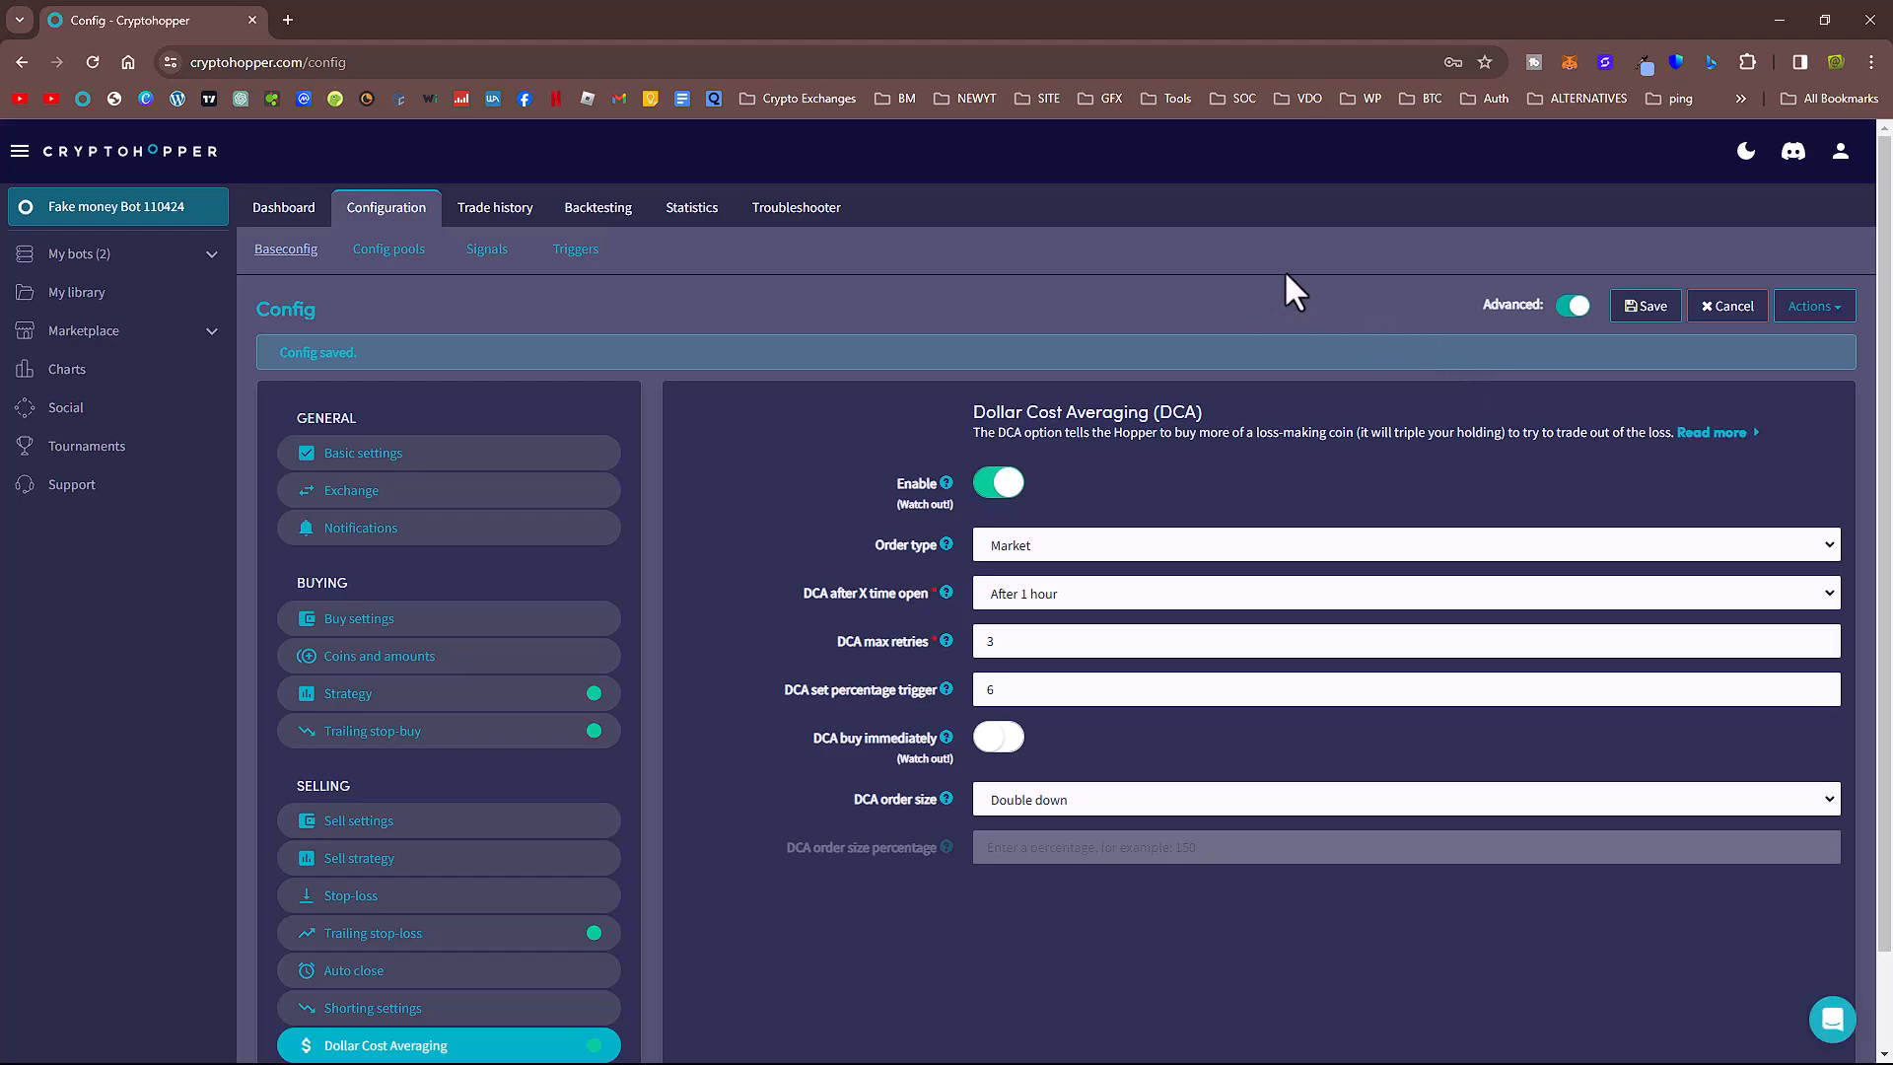
pyautogui.scroll(-2, 819, 819)
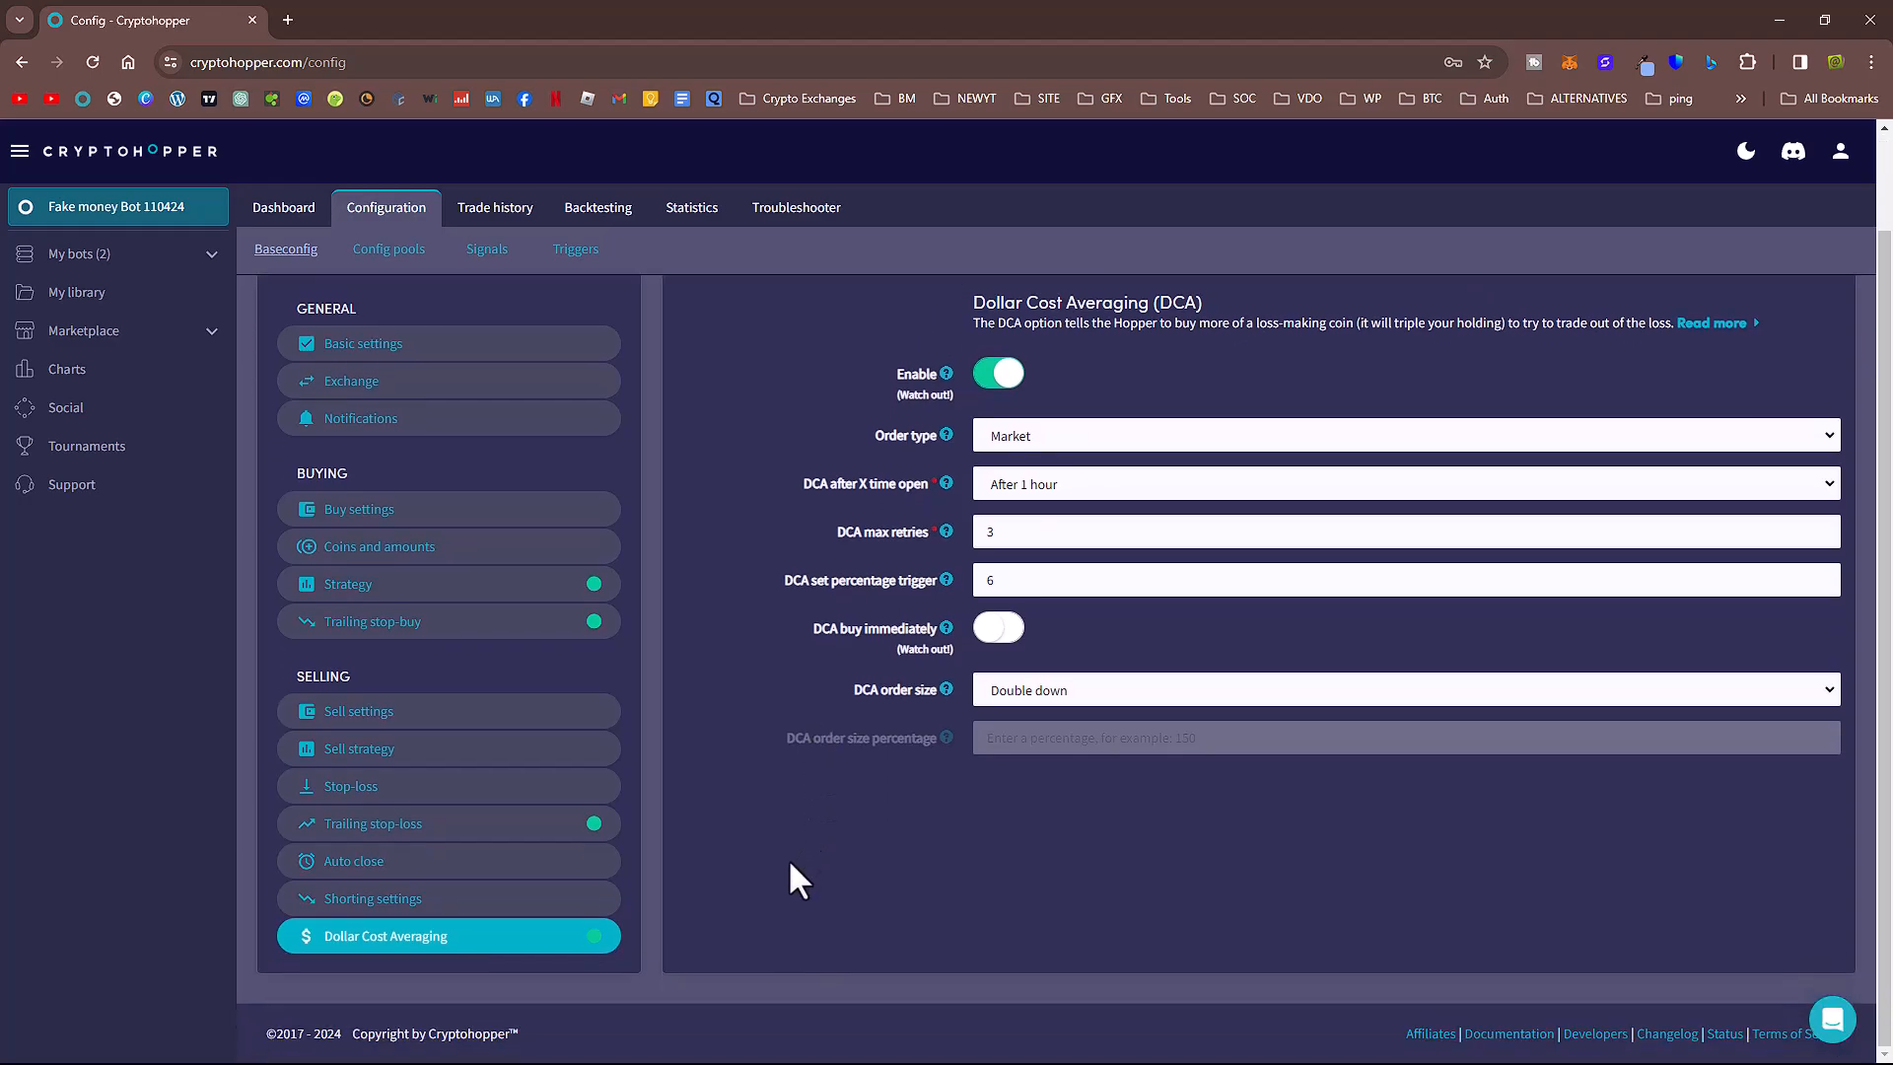
# - Review the bot's General and Buying configuration, from Basic settings through Coins and amounts, Strategy and Trailing stop-buy
pyautogui.scroll(2, 789, 857)
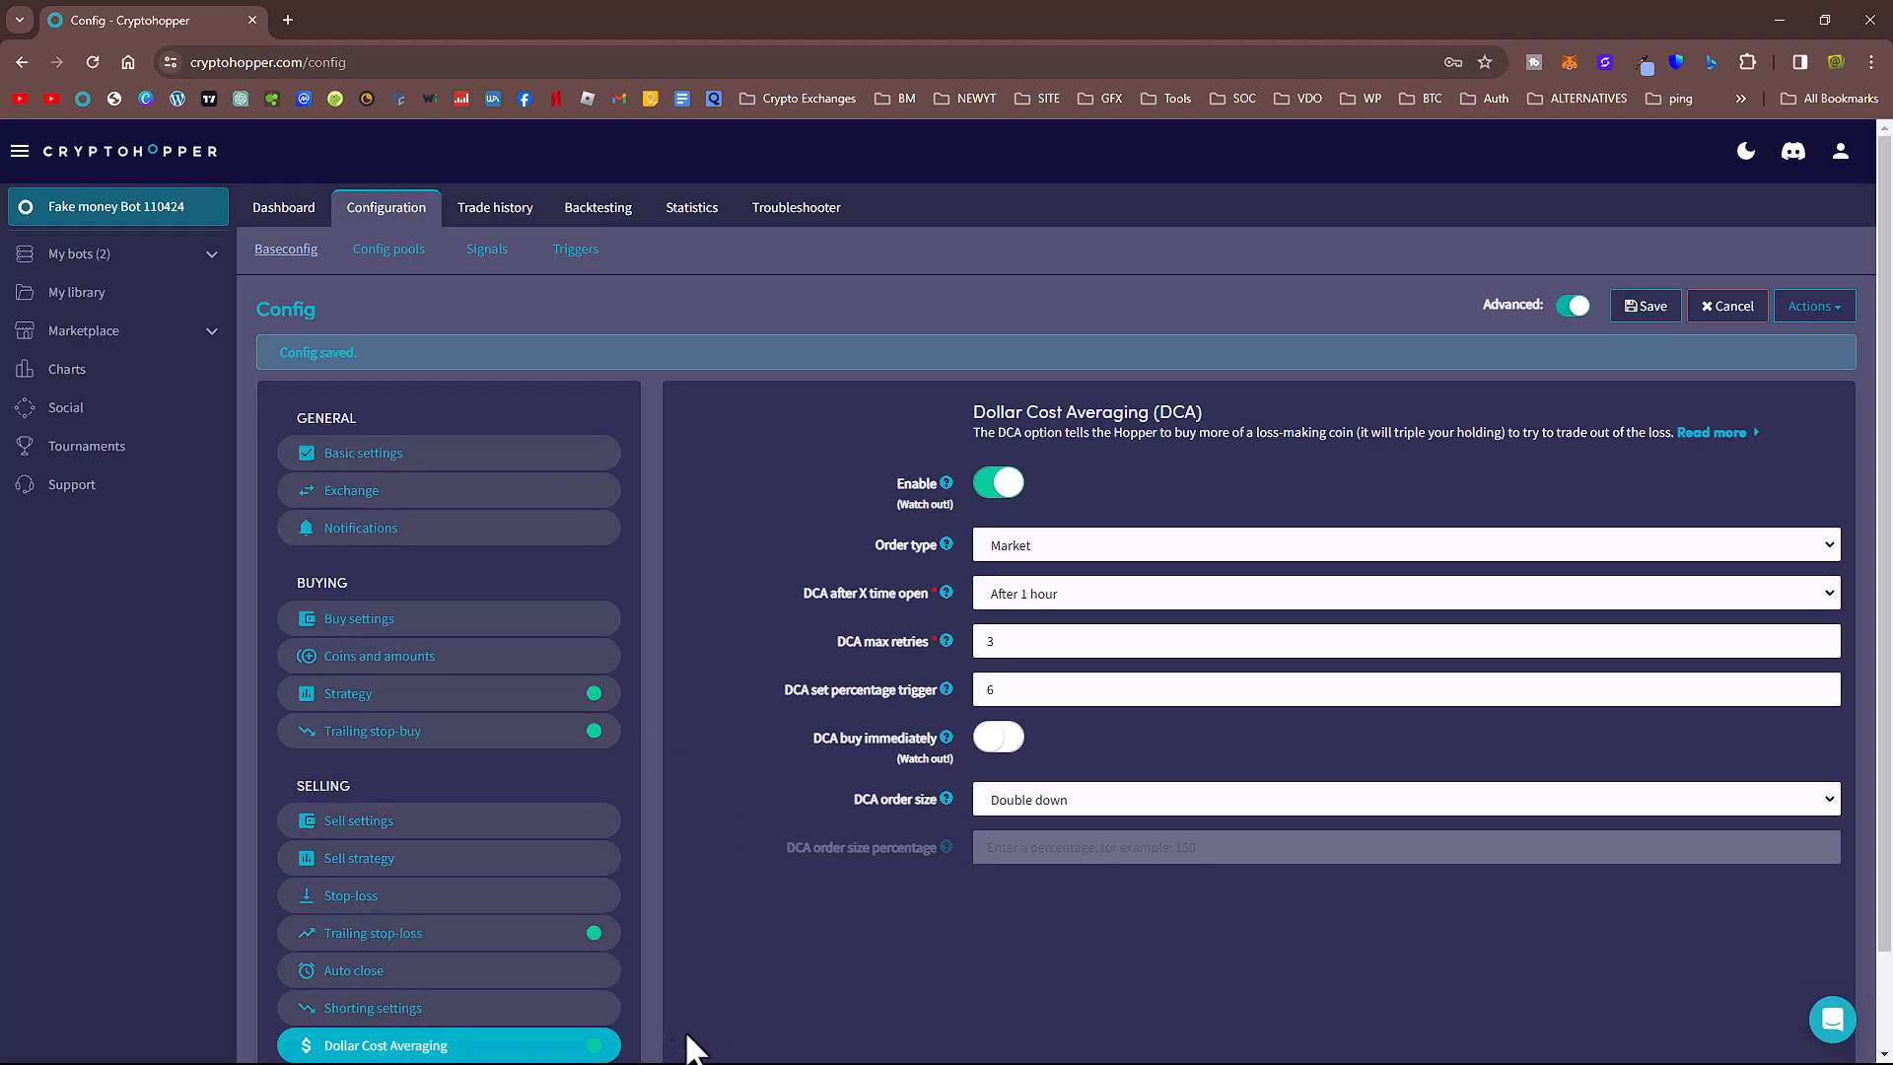
pyautogui.click(399, 455)
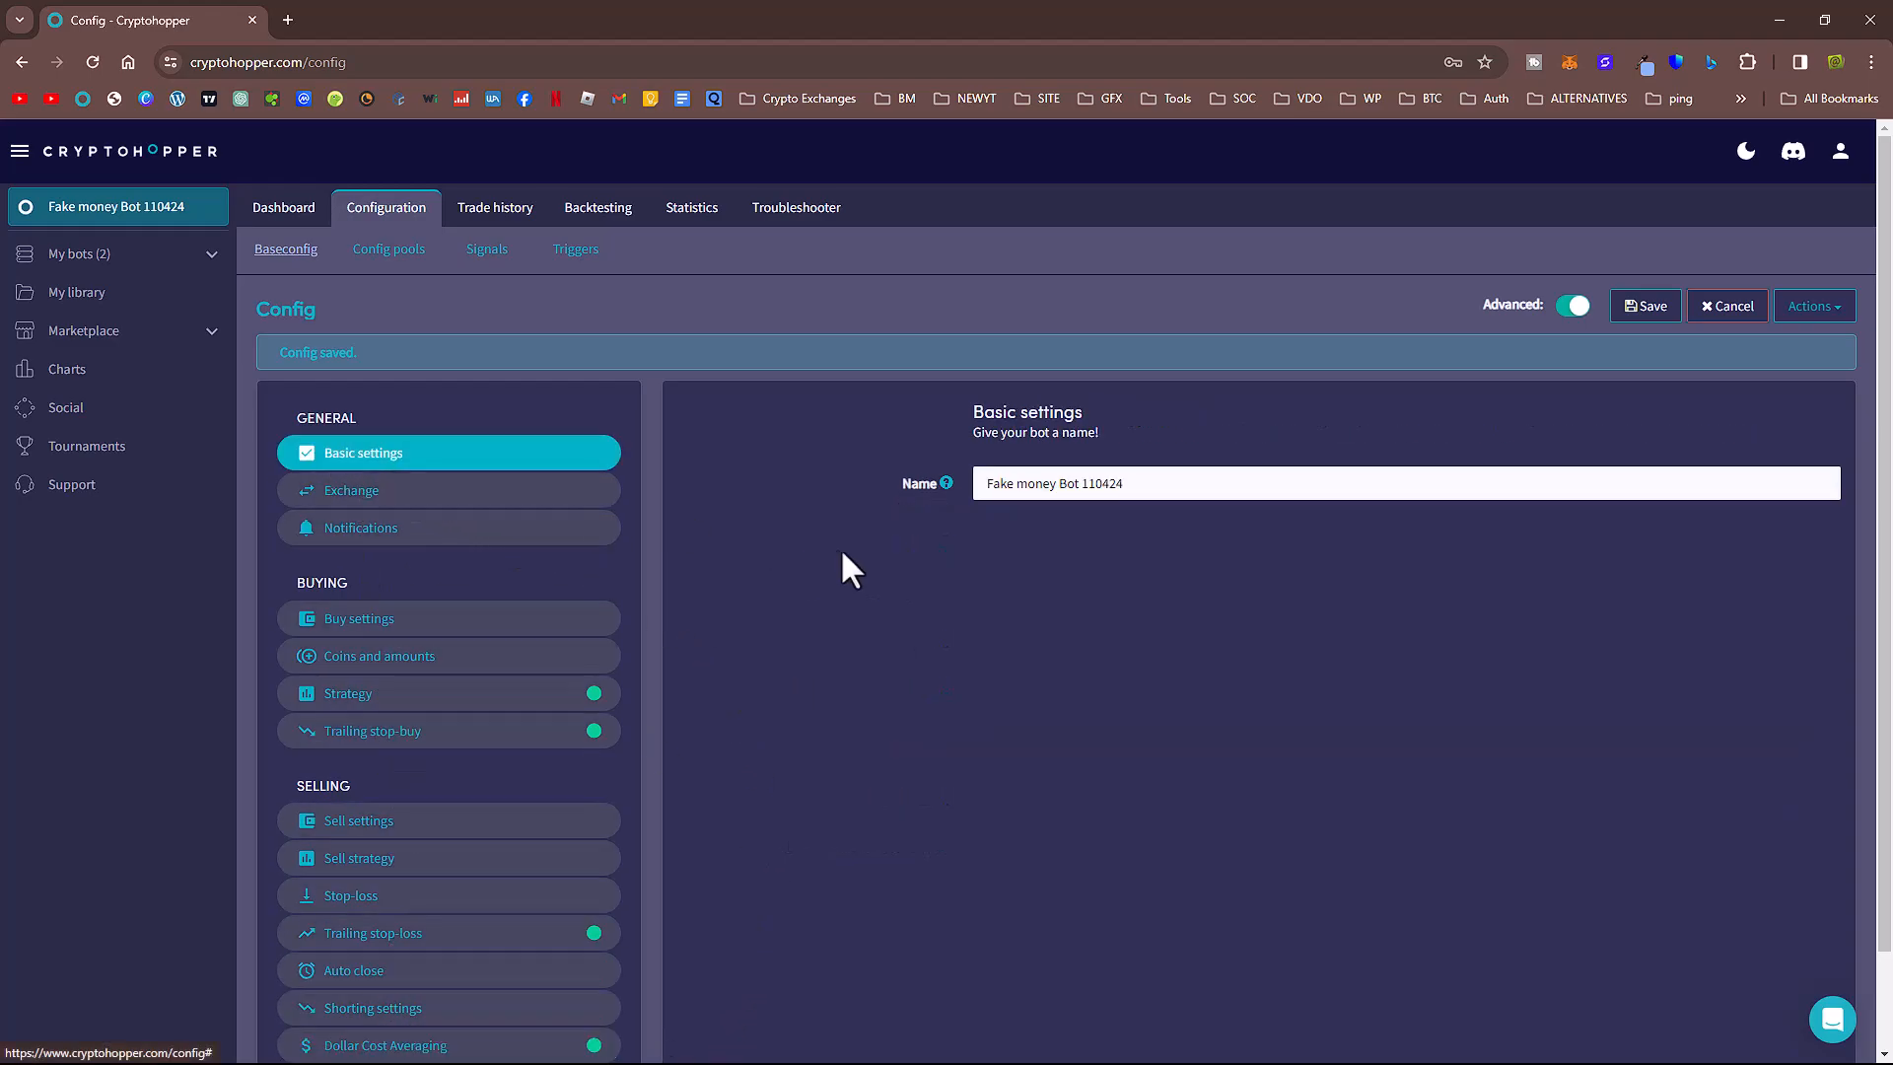
pyautogui.scroll(-1, 836, 546)
pyautogui.click(434, 403)
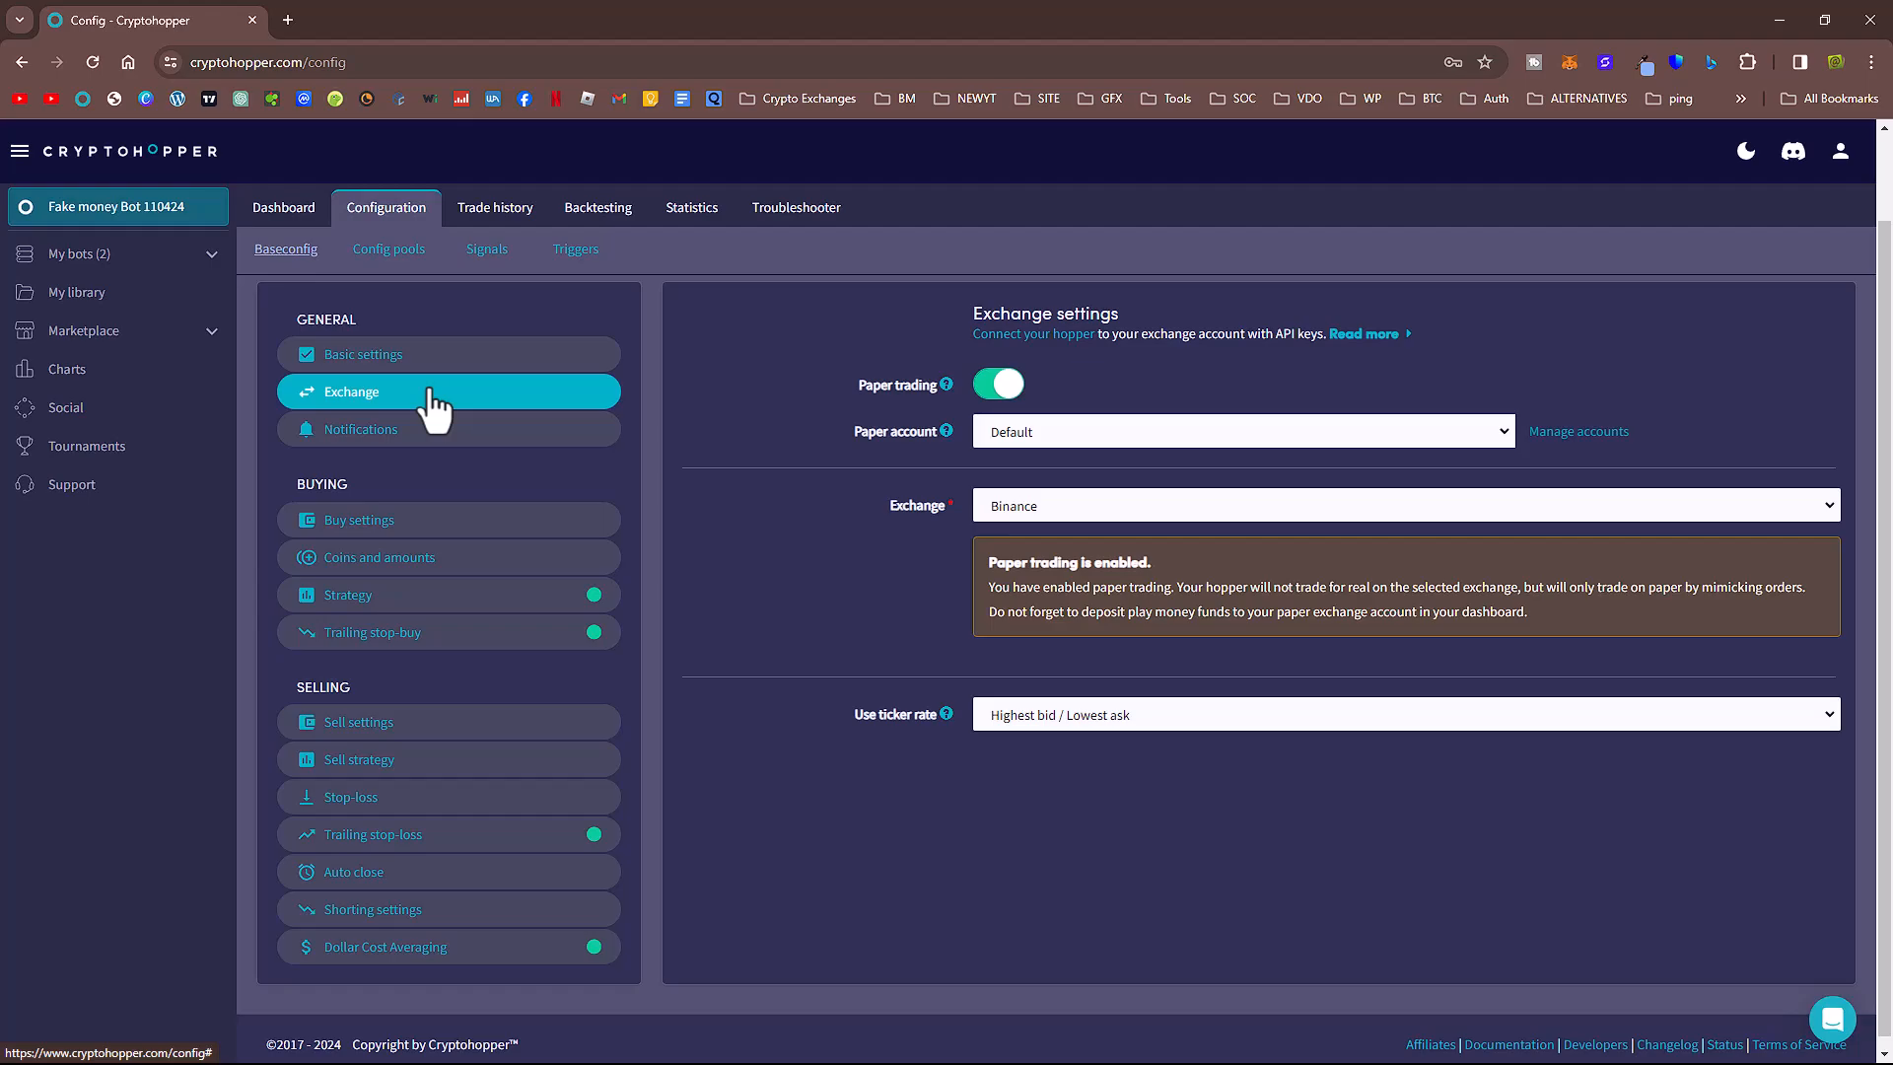
pyautogui.click(516, 438)
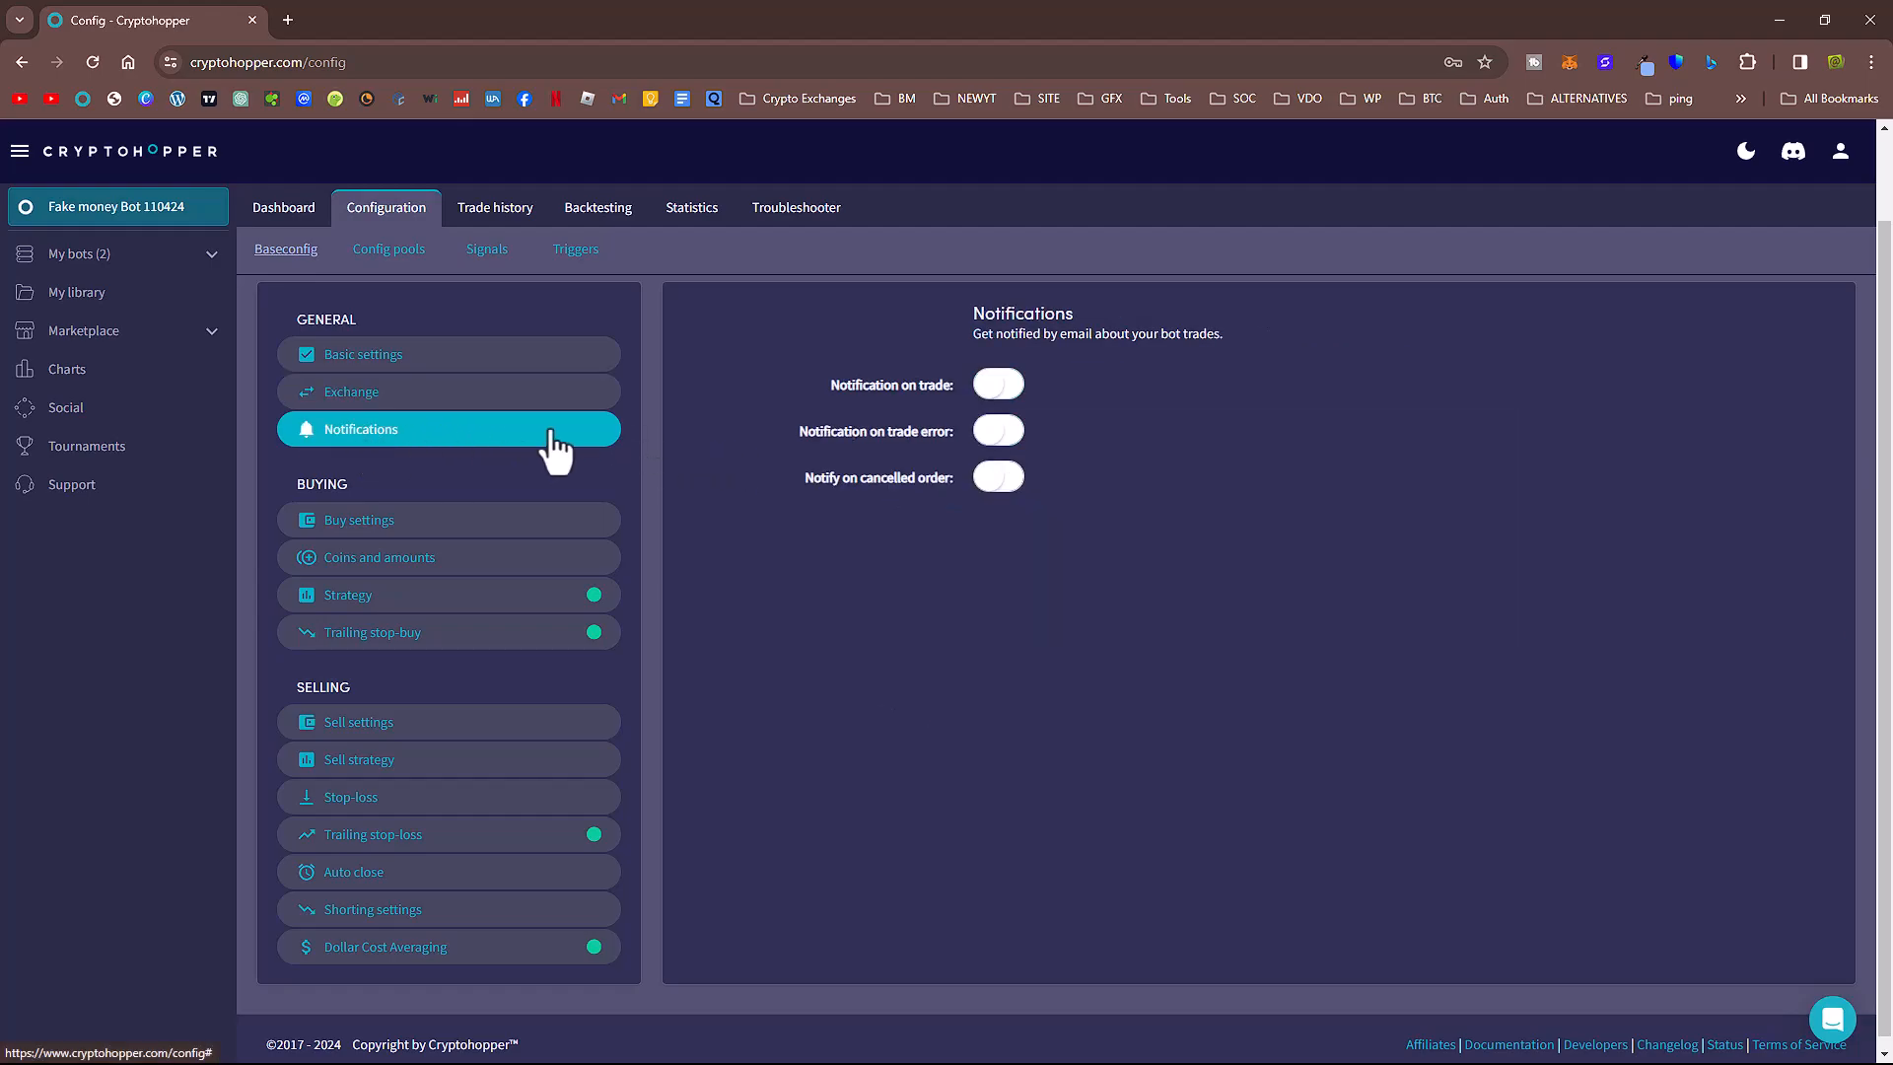
pyautogui.click(340, 521)
pyautogui.scroll(-2, 718, 542)
pyautogui.click(424, 624)
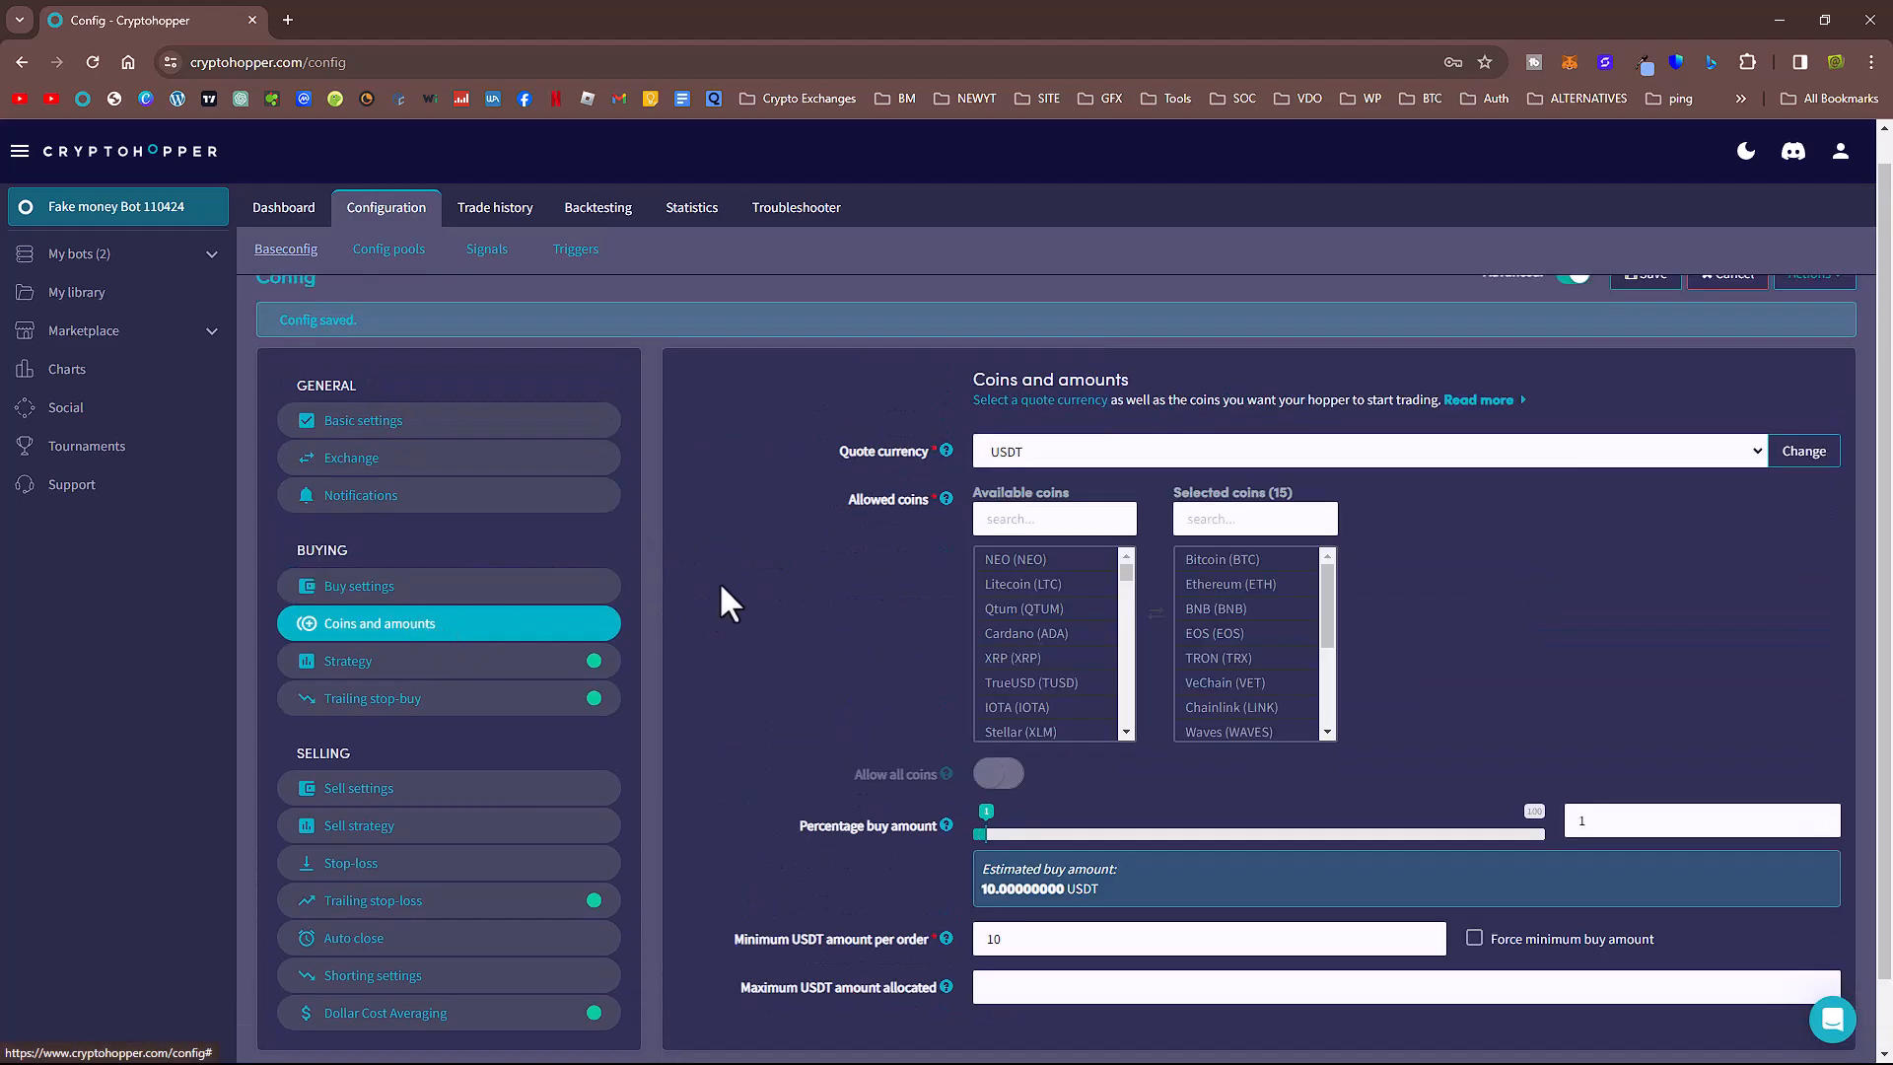
pyautogui.scroll(-1, 688, 553)
pyautogui.scroll(2, 684, 560)
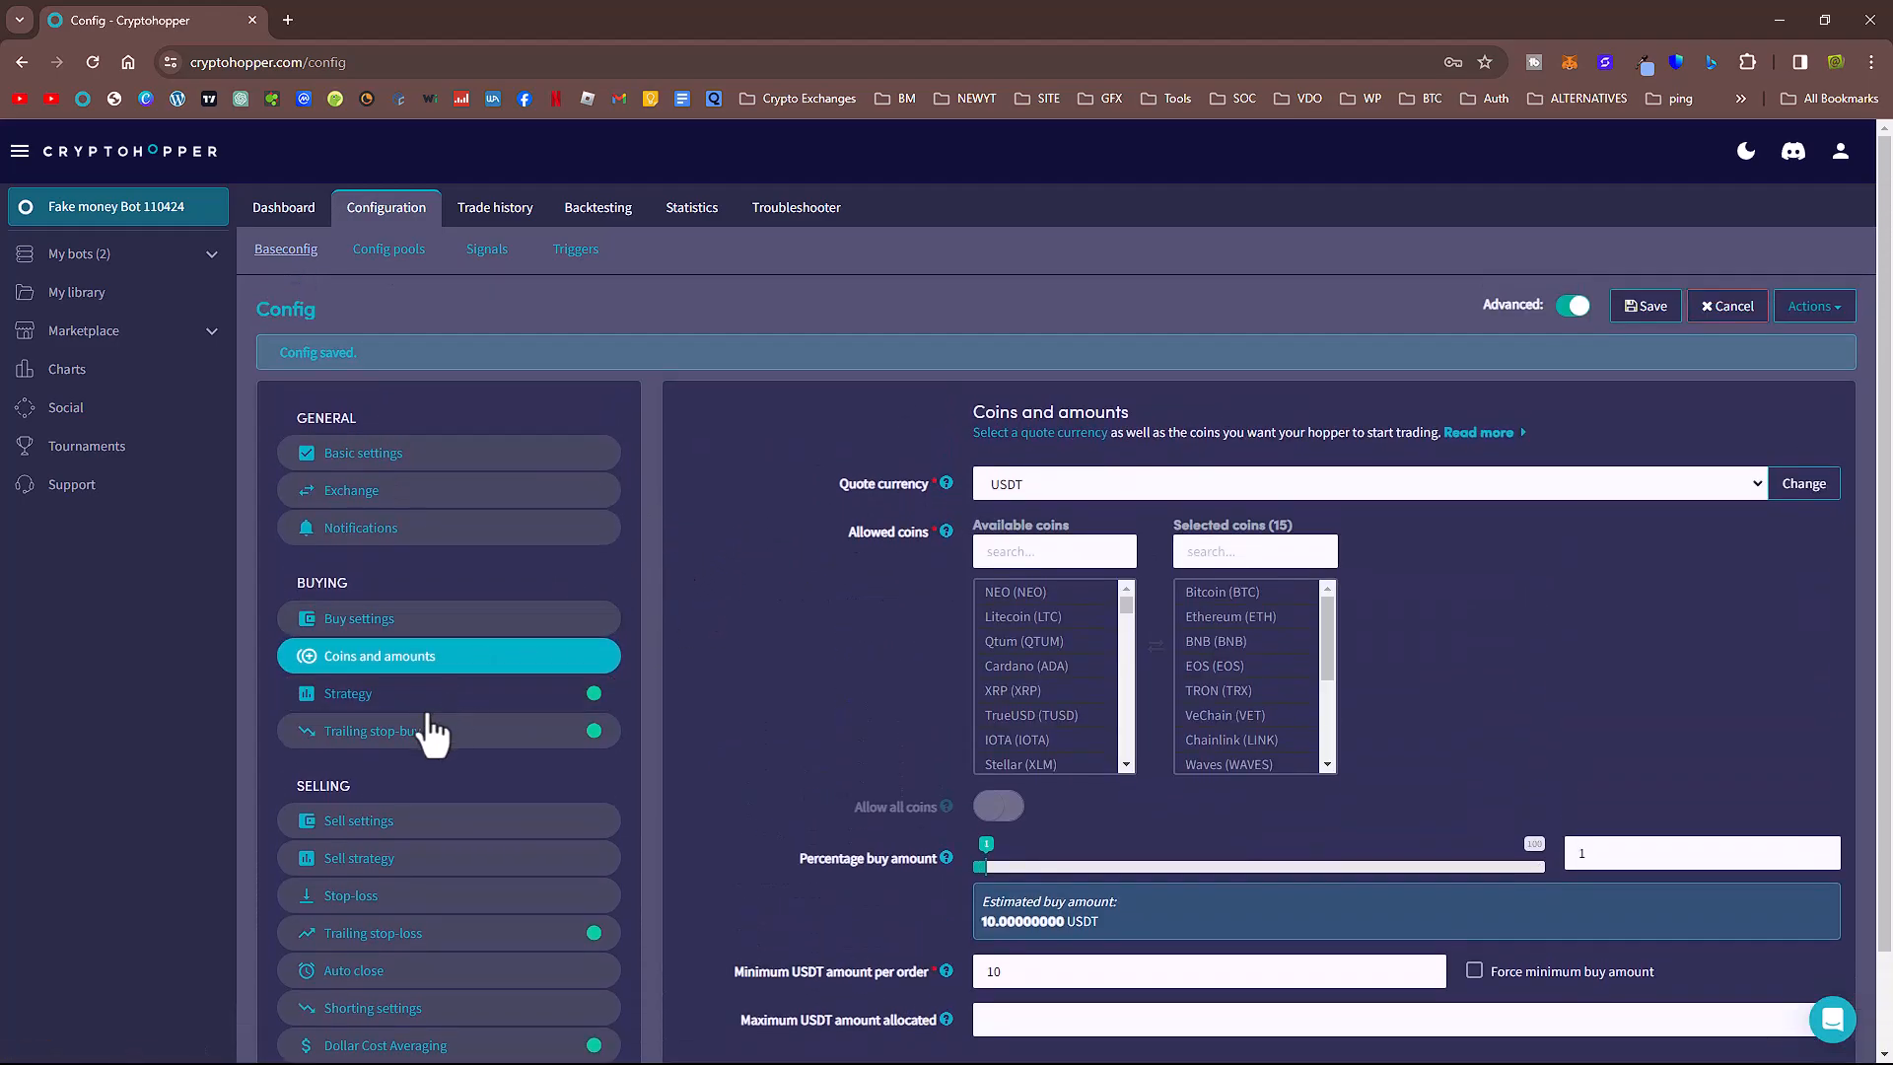
pyautogui.click(428, 702)
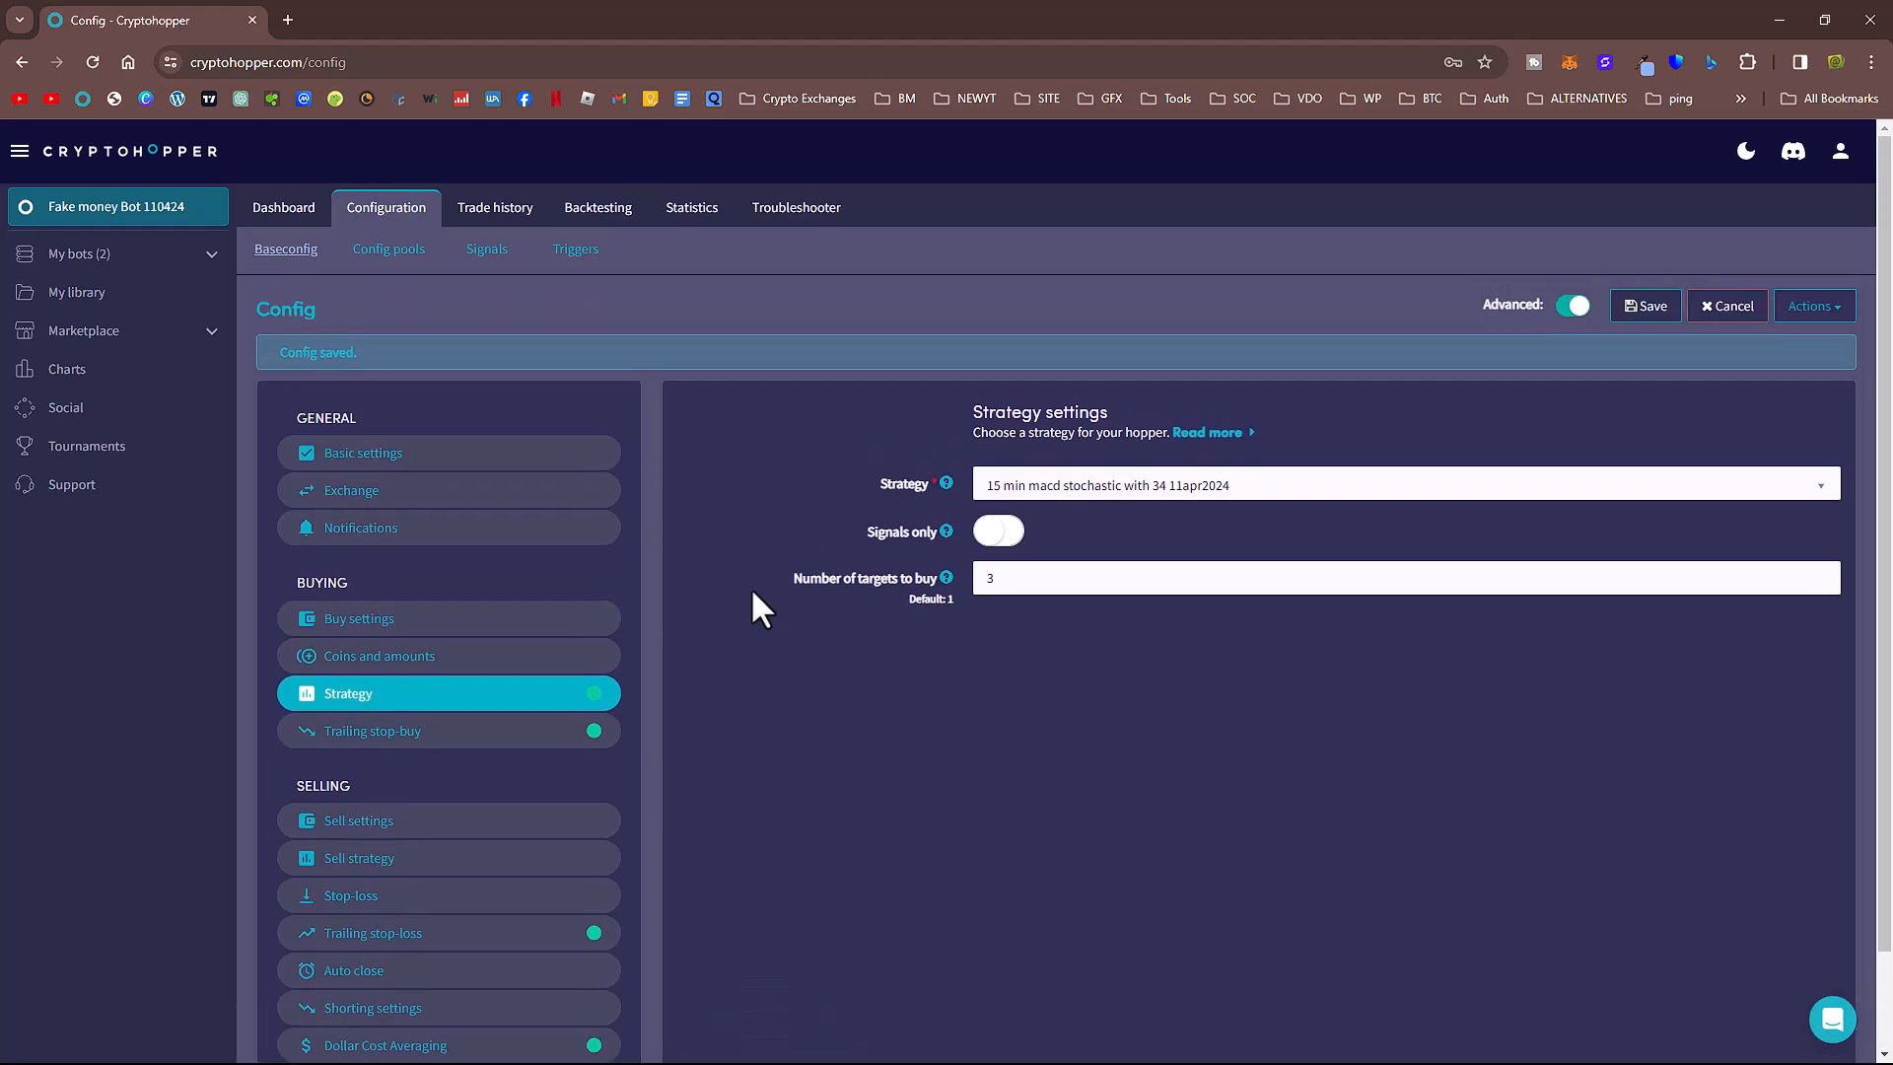
pyautogui.scroll(-1, 512, 646)
pyautogui.click(400, 638)
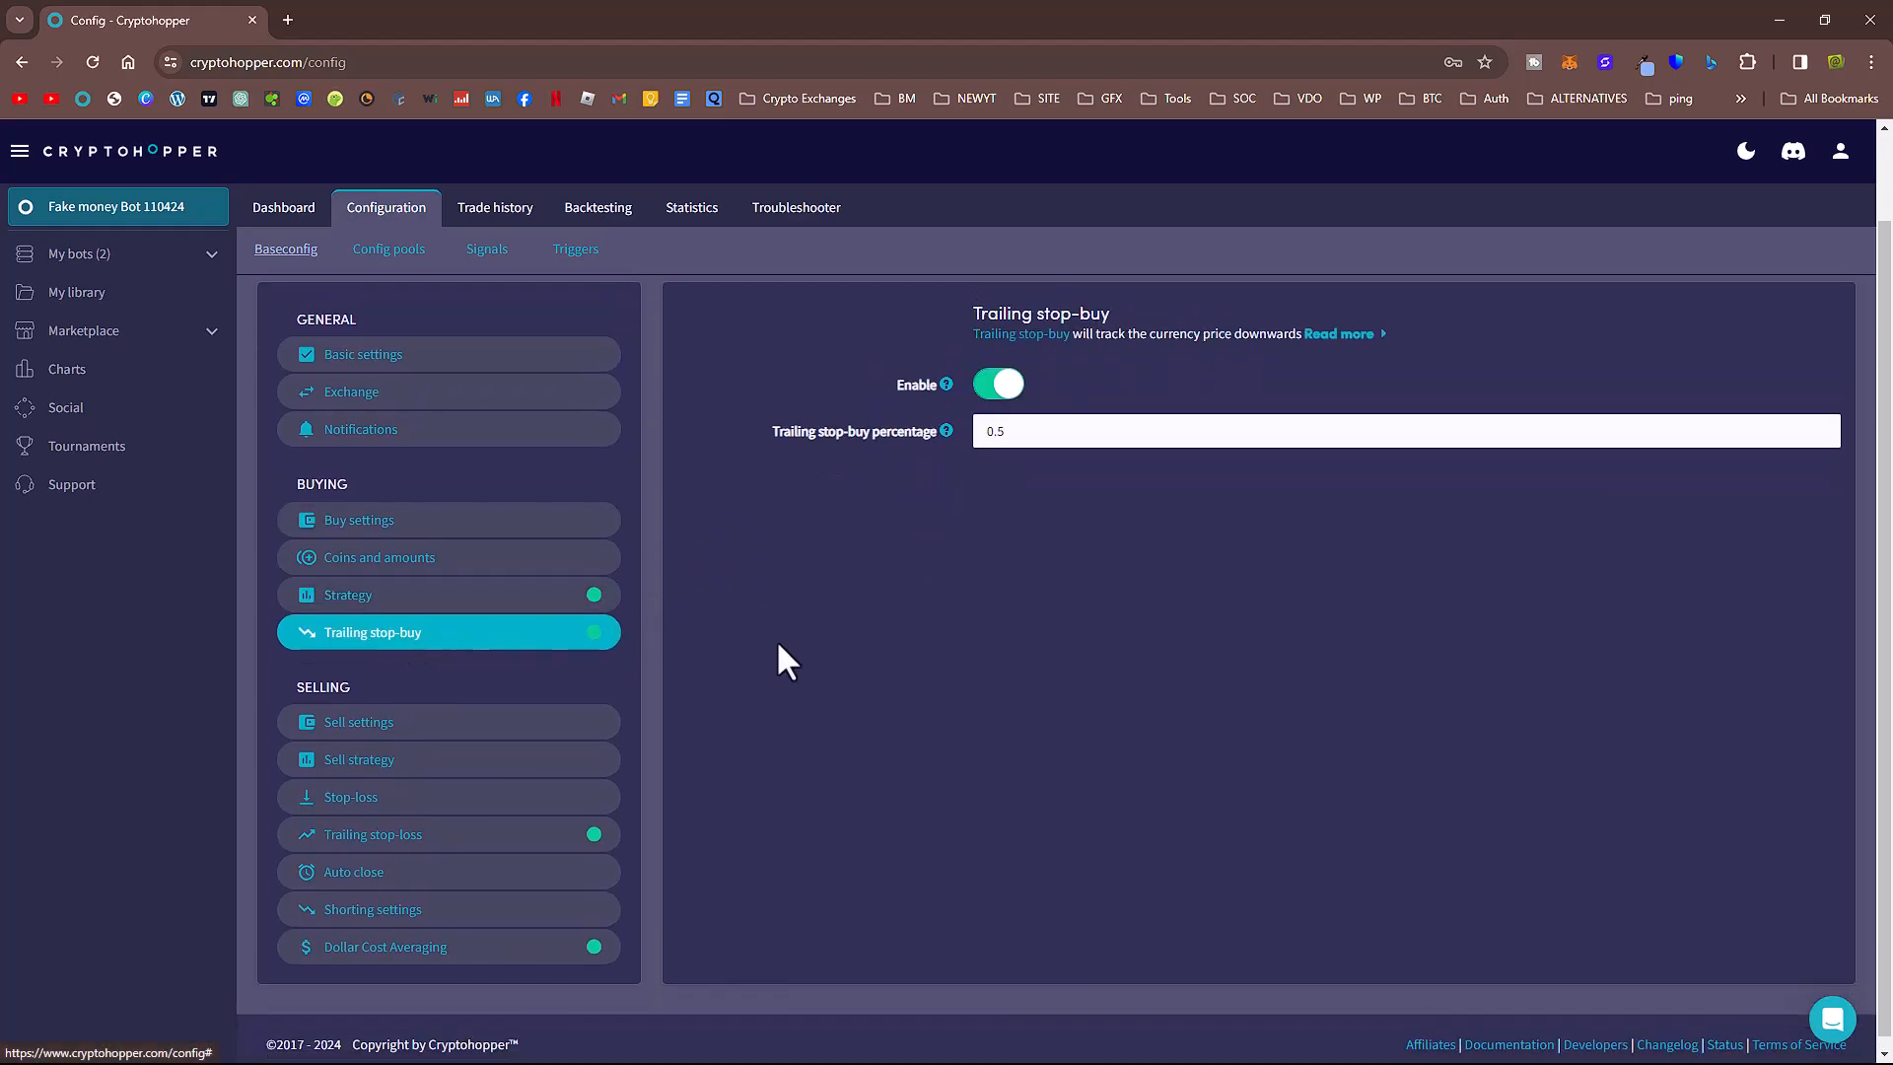
# - Review the bot's Selling configuration, from Sell settings through Trailing stop-loss and Shorting settings to Dollar Cost Averaging
pyautogui.scroll(-1, 778, 645)
pyautogui.click(405, 712)
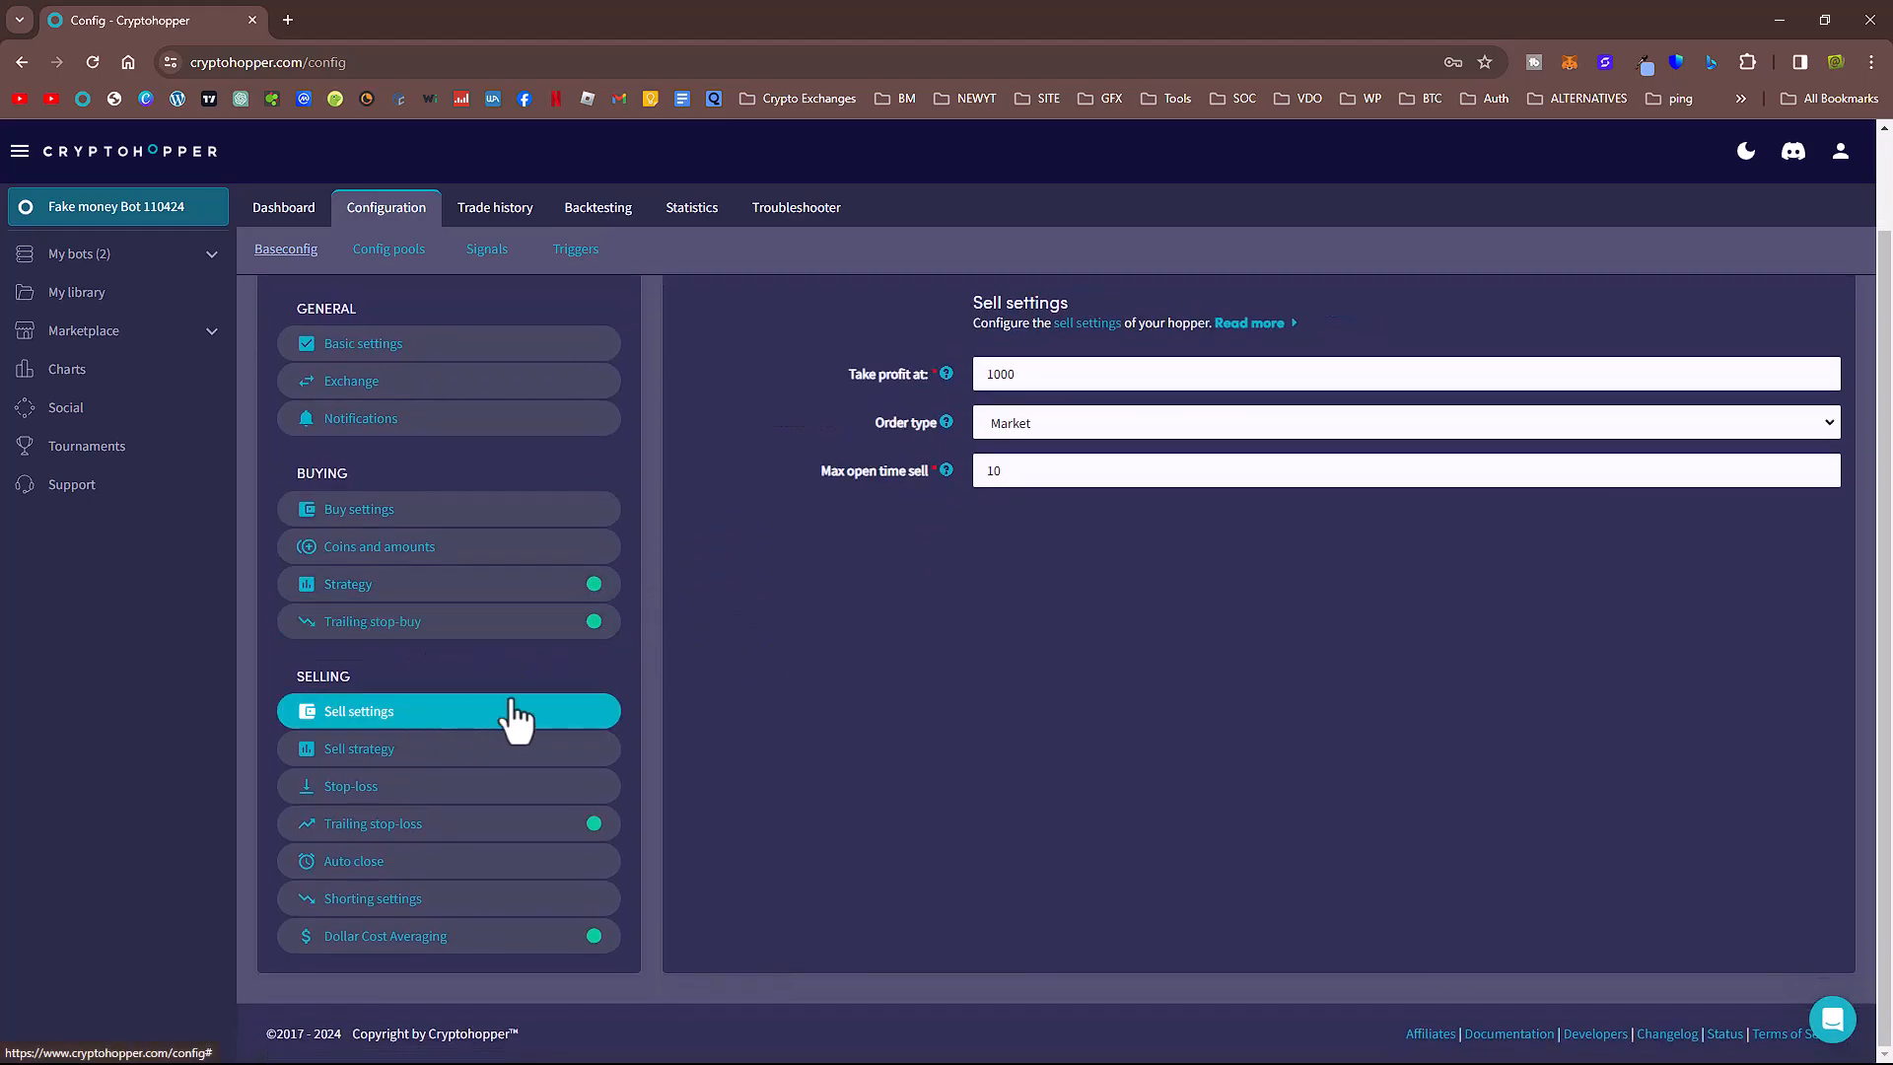
pyautogui.click(414, 754)
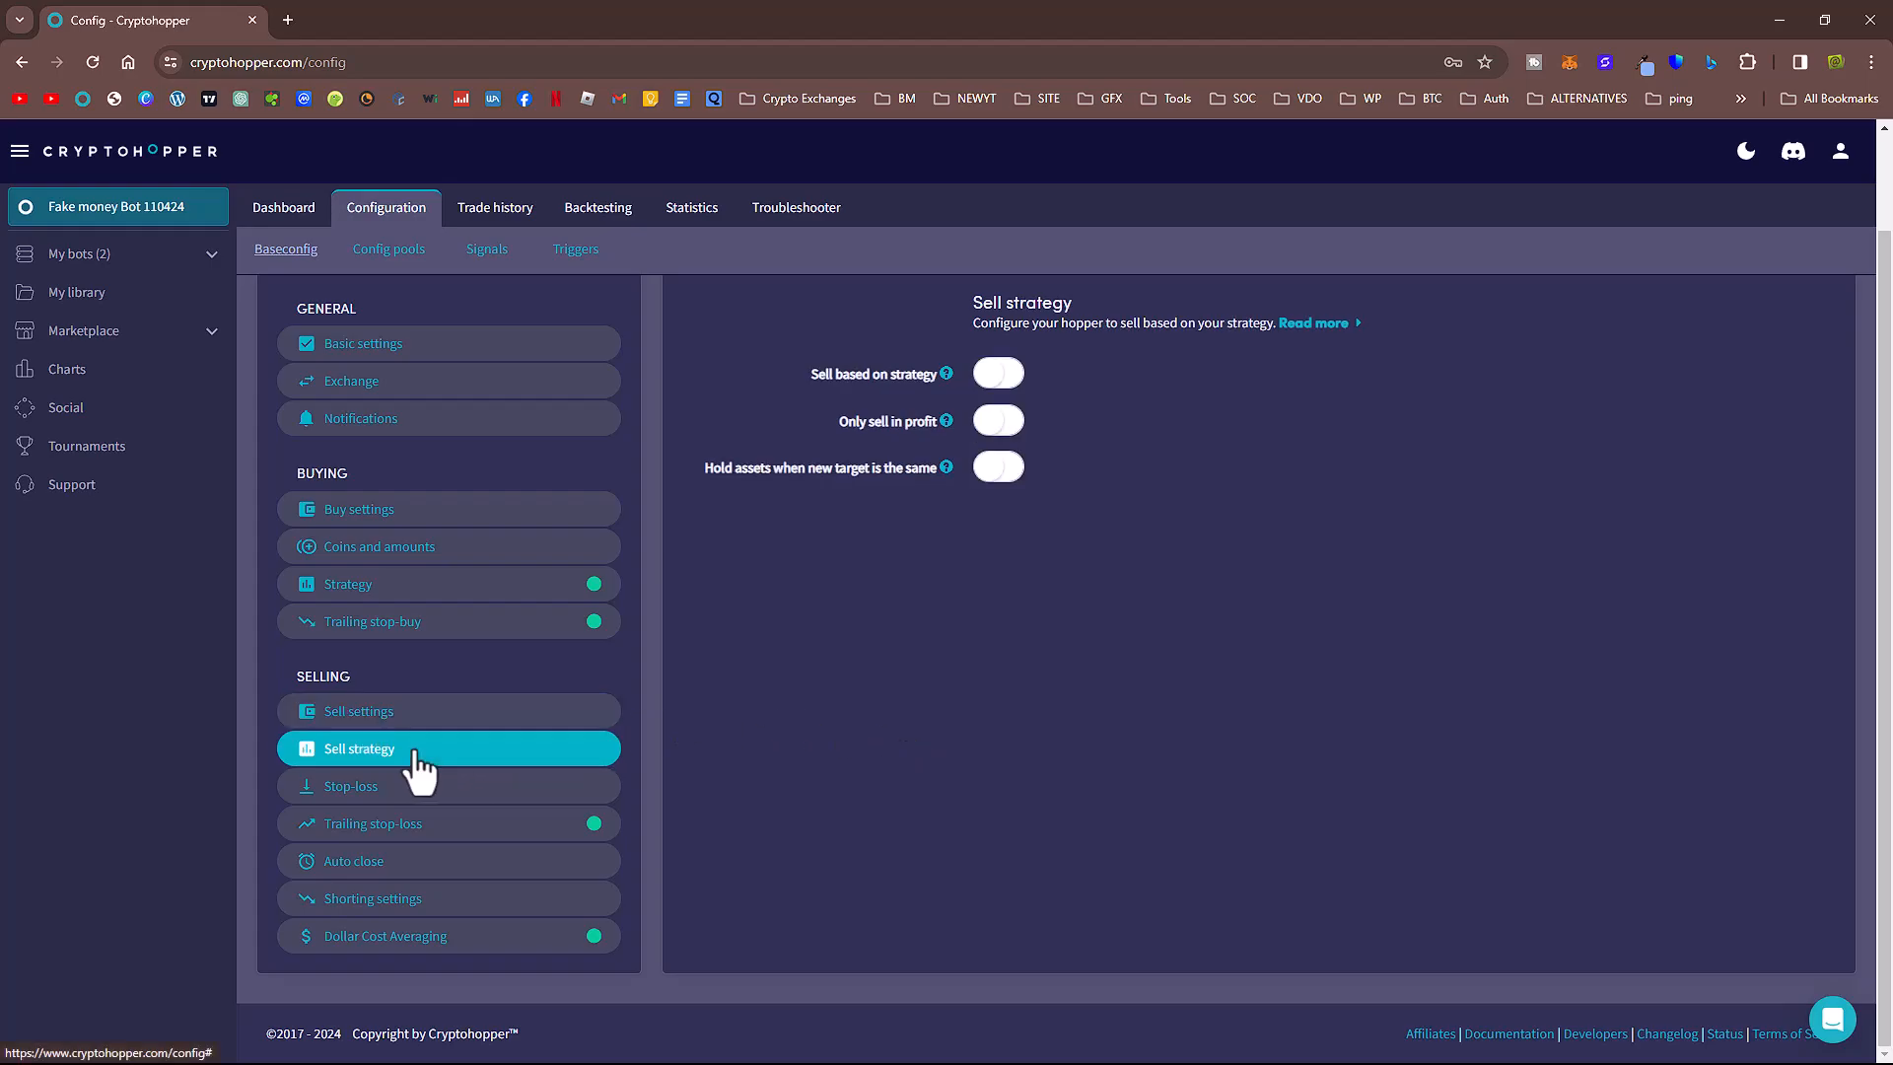
pyautogui.click(402, 792)
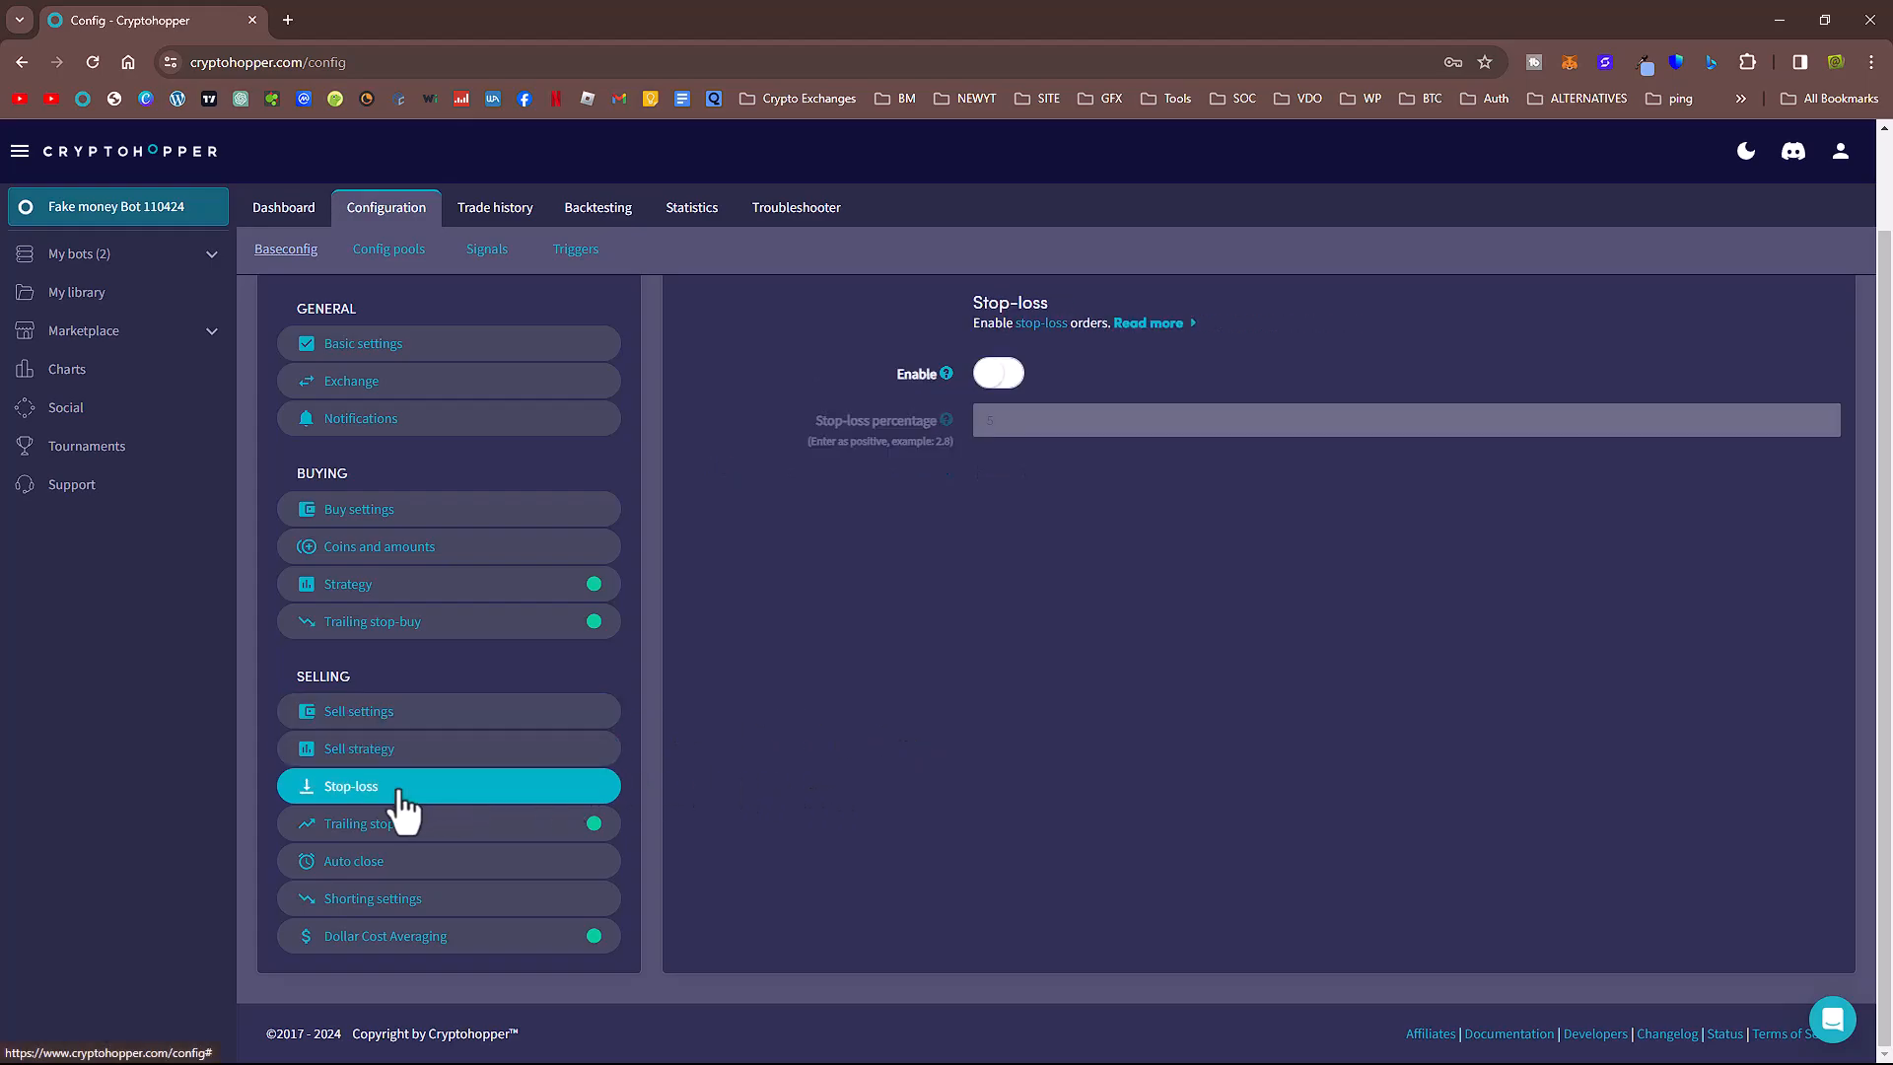
pyautogui.click(415, 830)
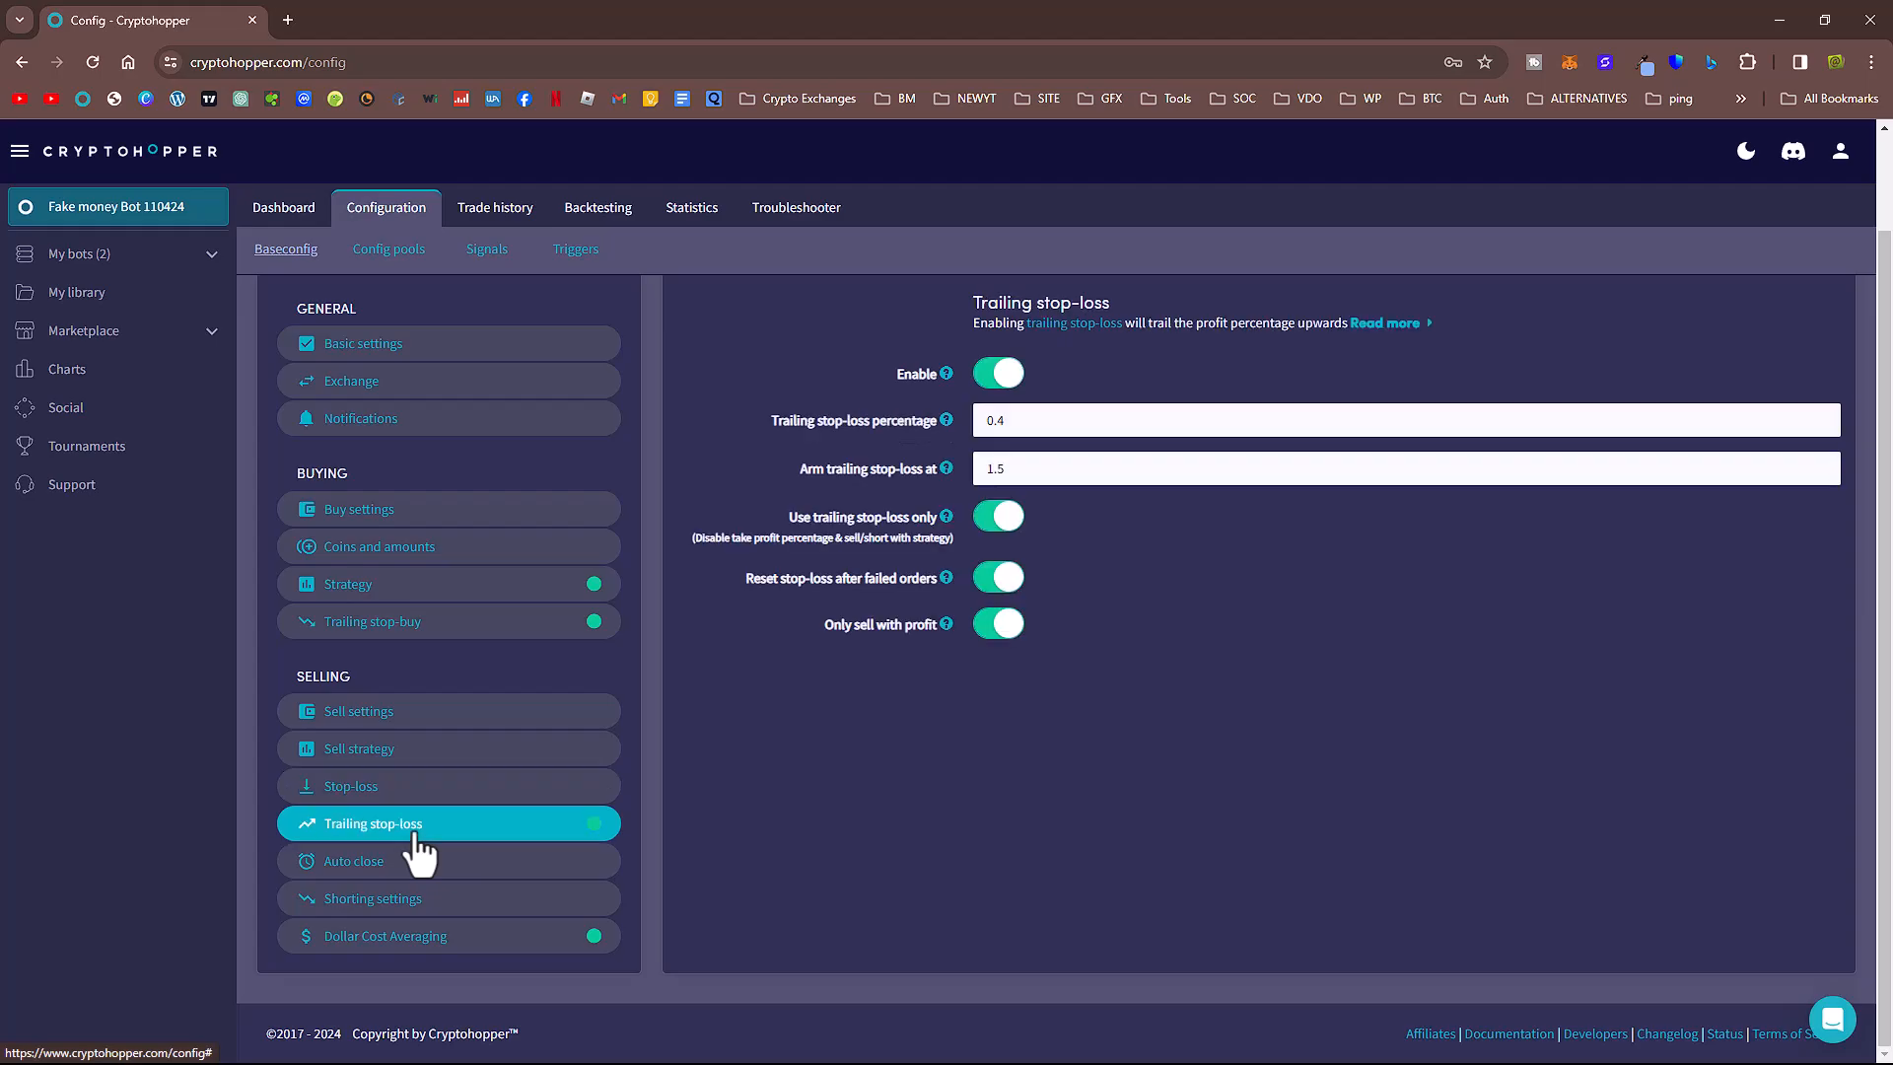
pyautogui.click(398, 863)
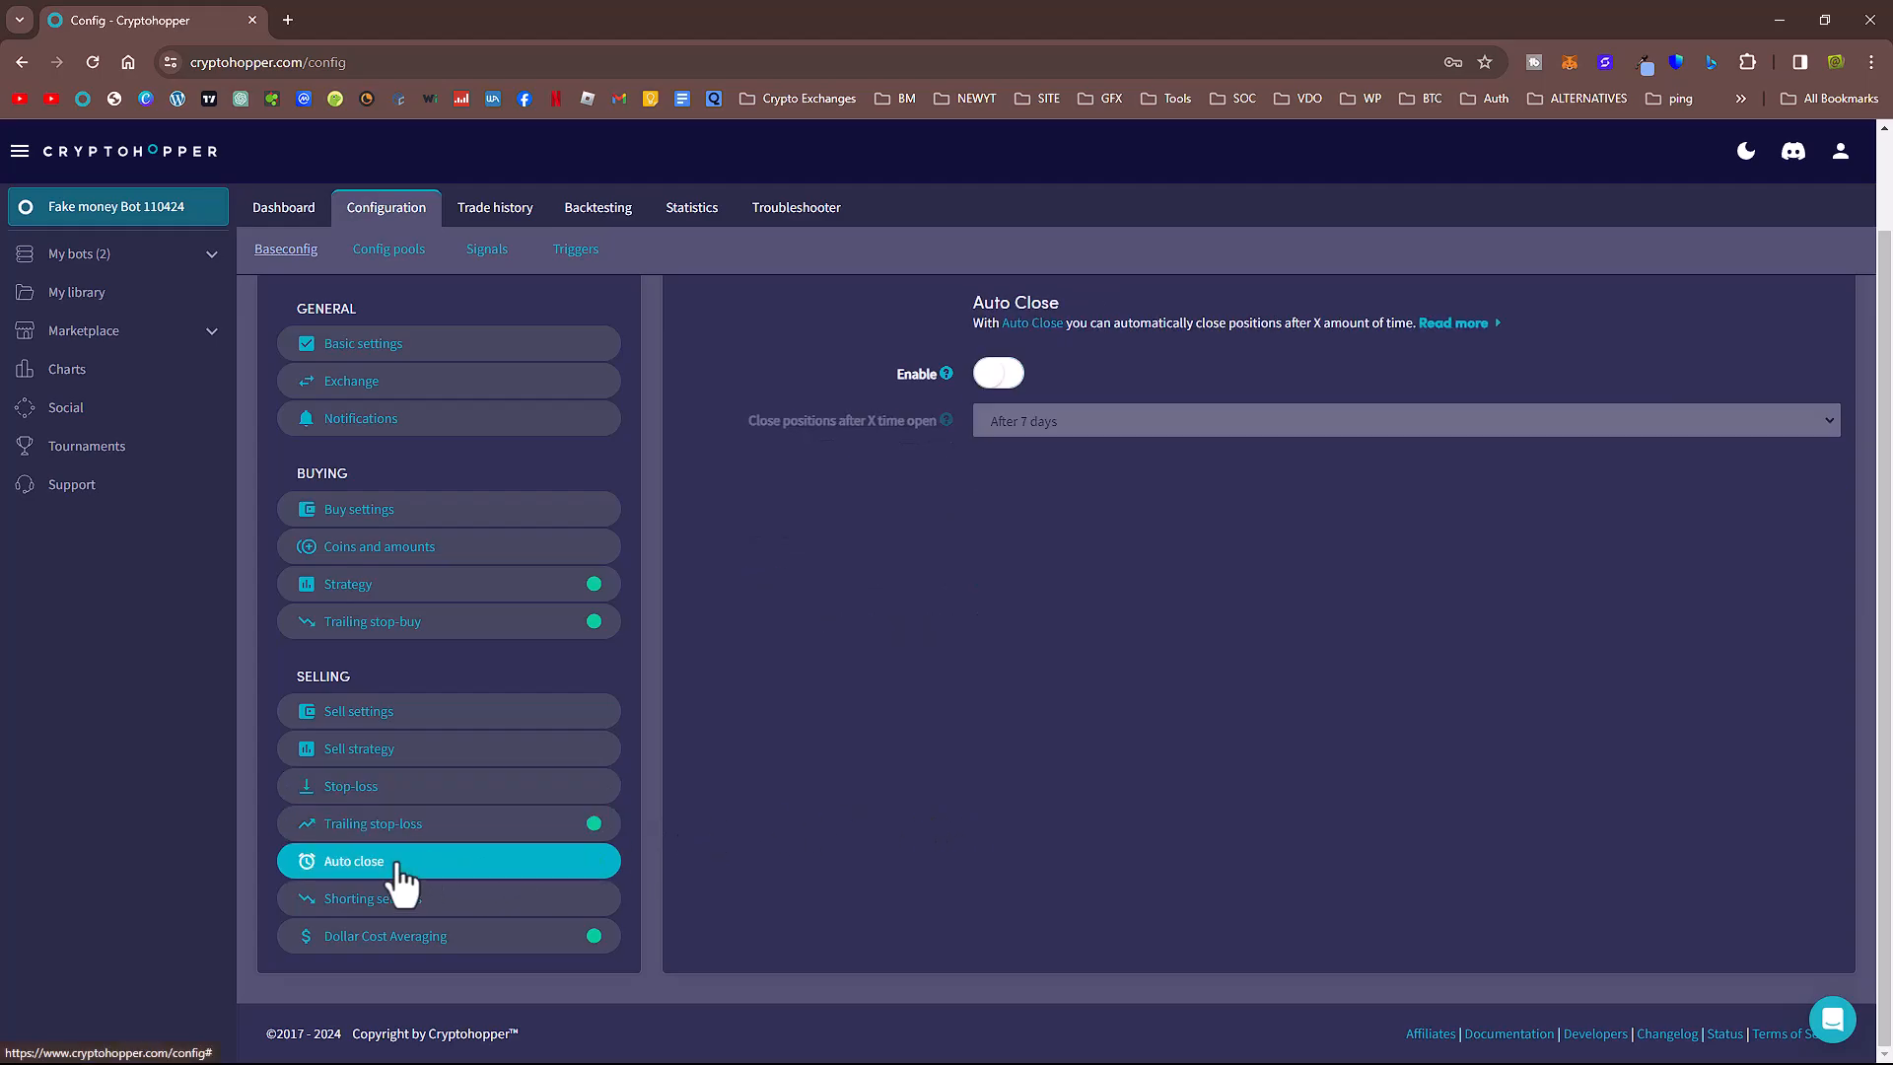
pyautogui.click(399, 903)
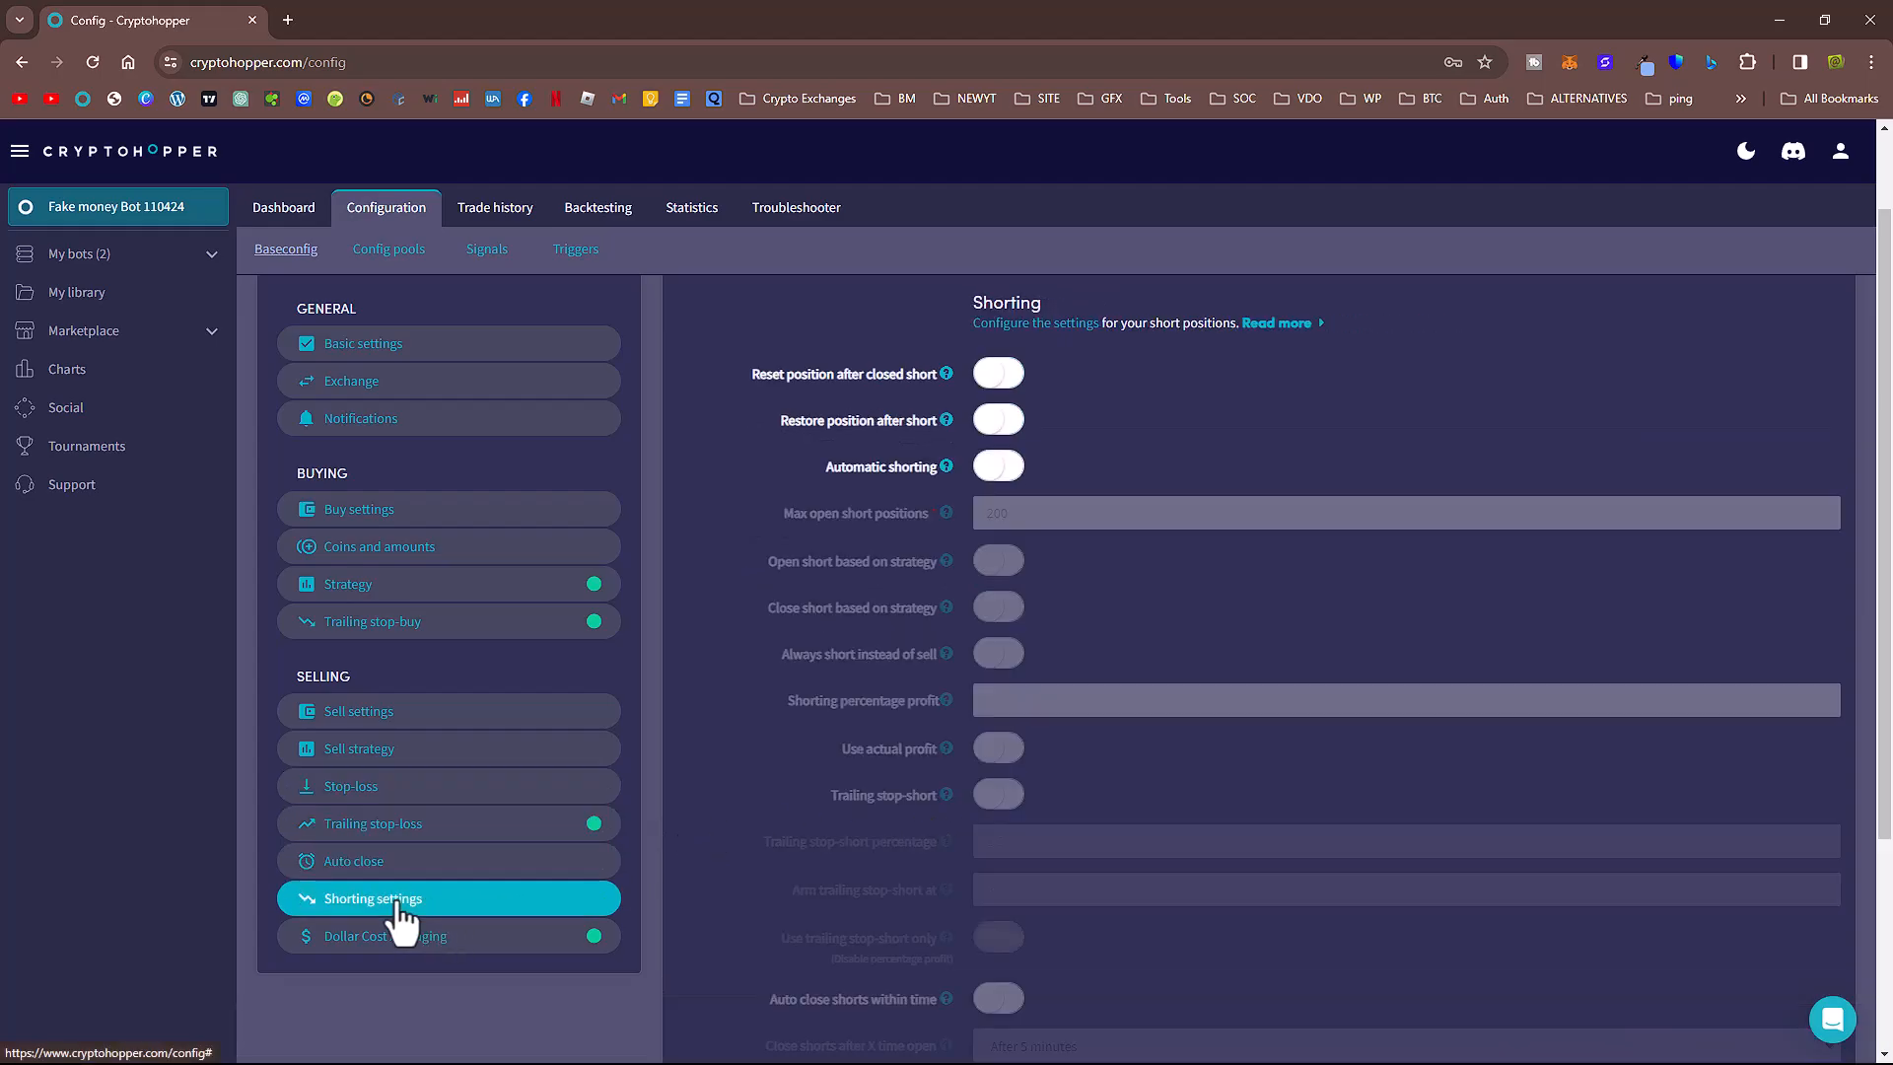
pyautogui.click(416, 951)
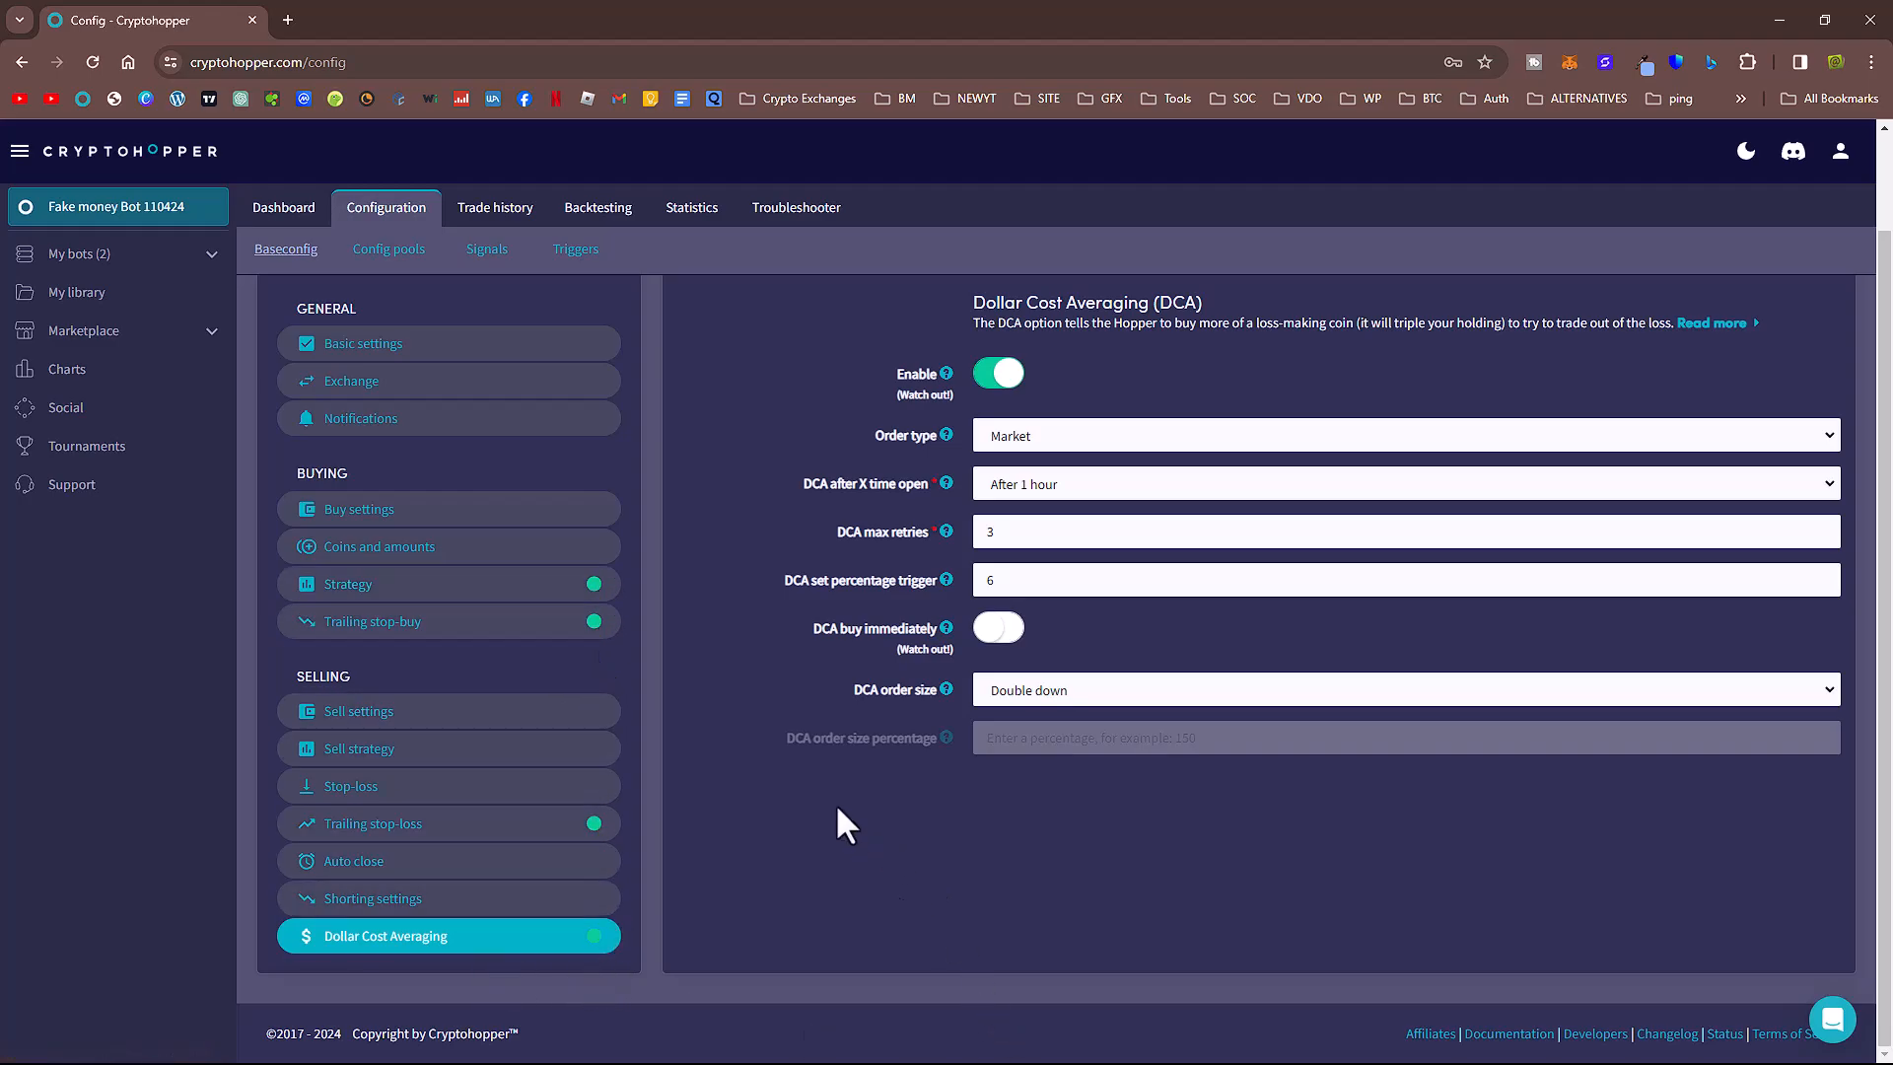
# - Try enabling the regular Stop-loss option and switch it back off
pyautogui.click(445, 786)
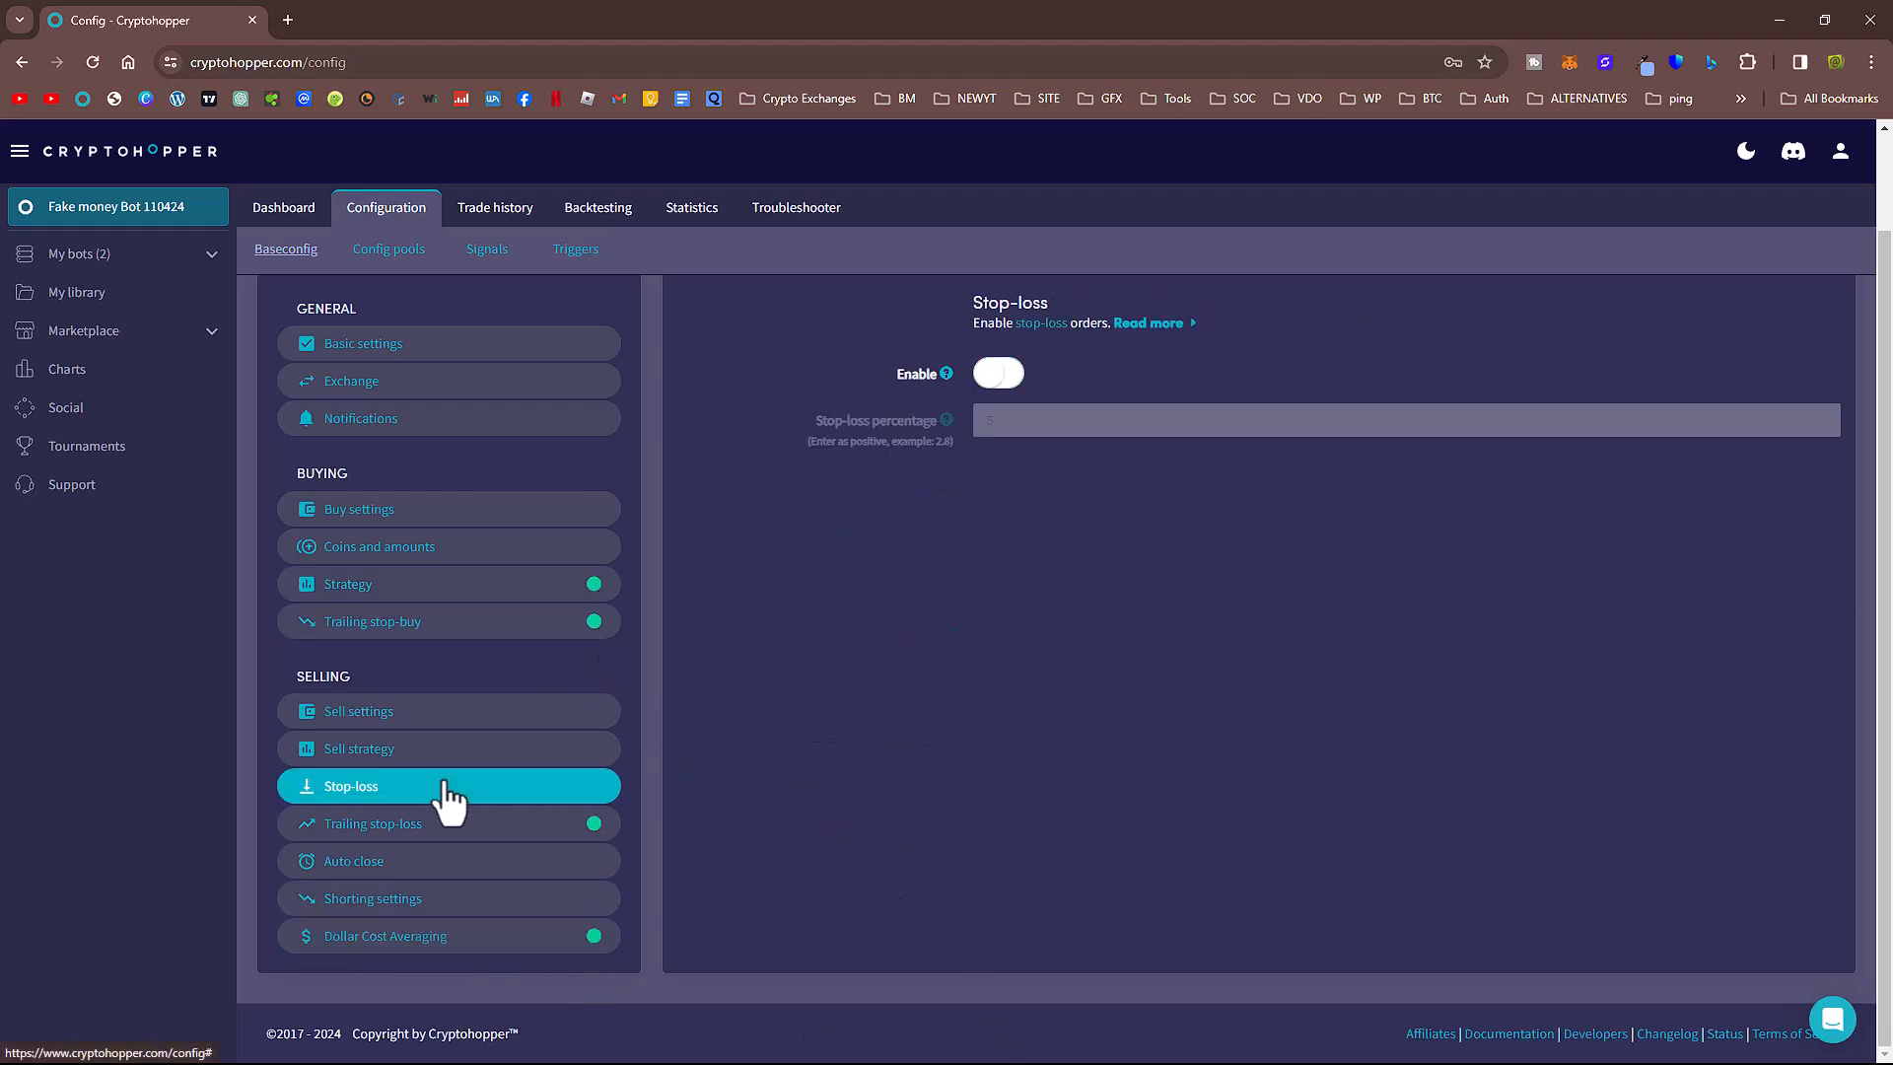
pyautogui.click(994, 375)
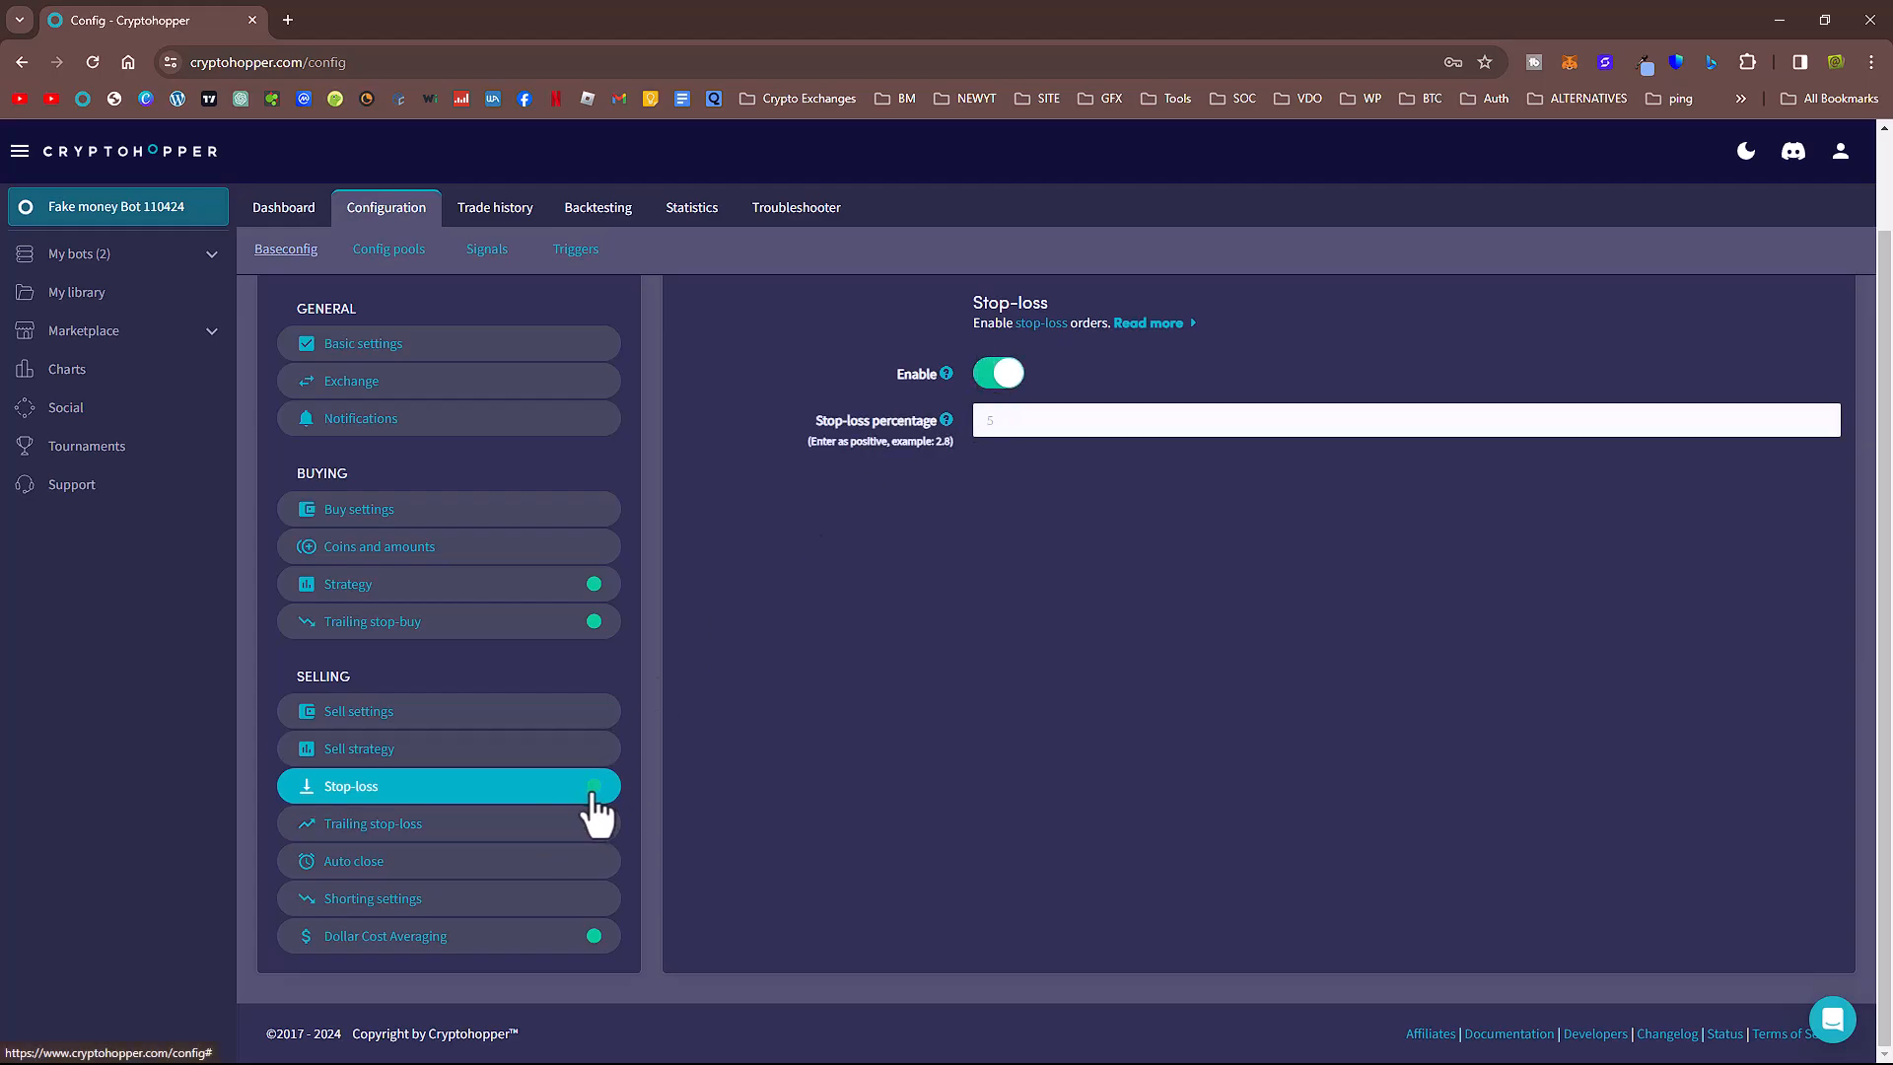
pyautogui.click(1001, 373)
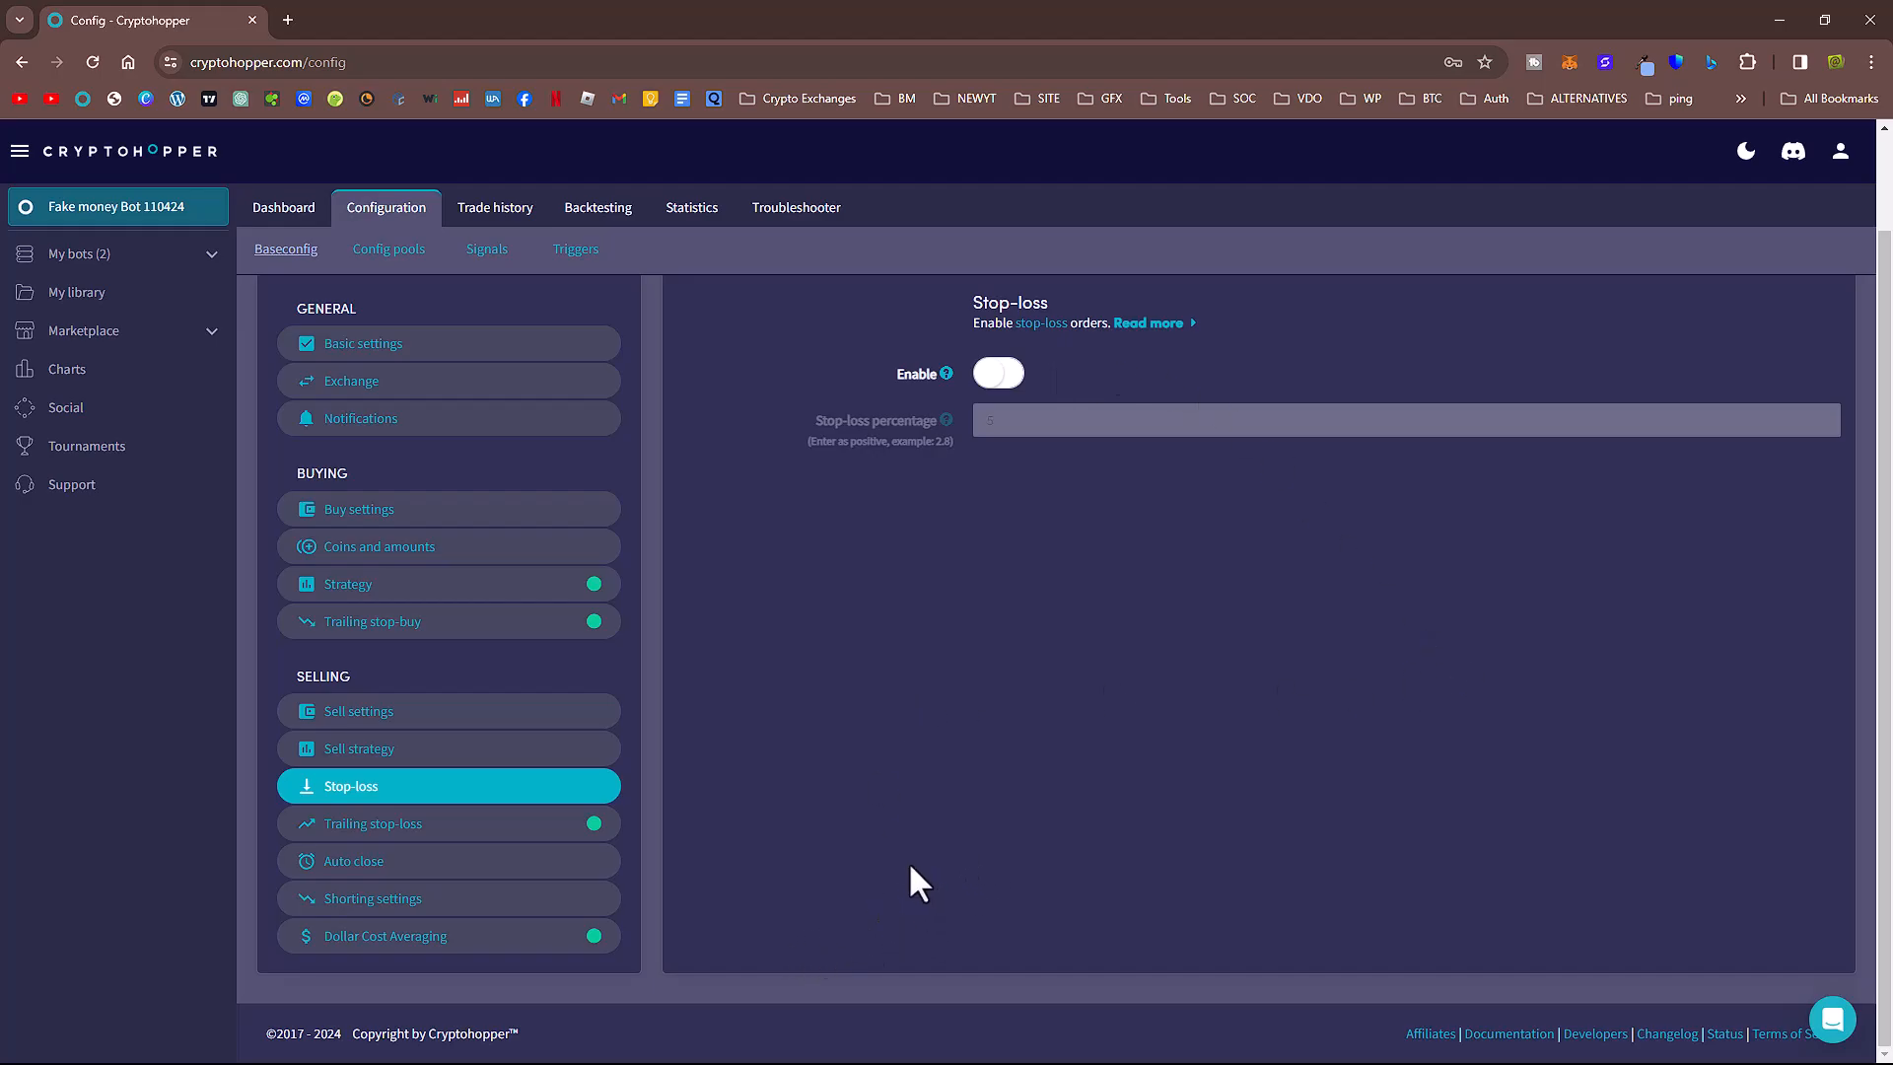
# - From the bot's dashboard, deposit 1000 USDT into the Binance paper trading account
pyautogui.scroll(2, 909, 865)
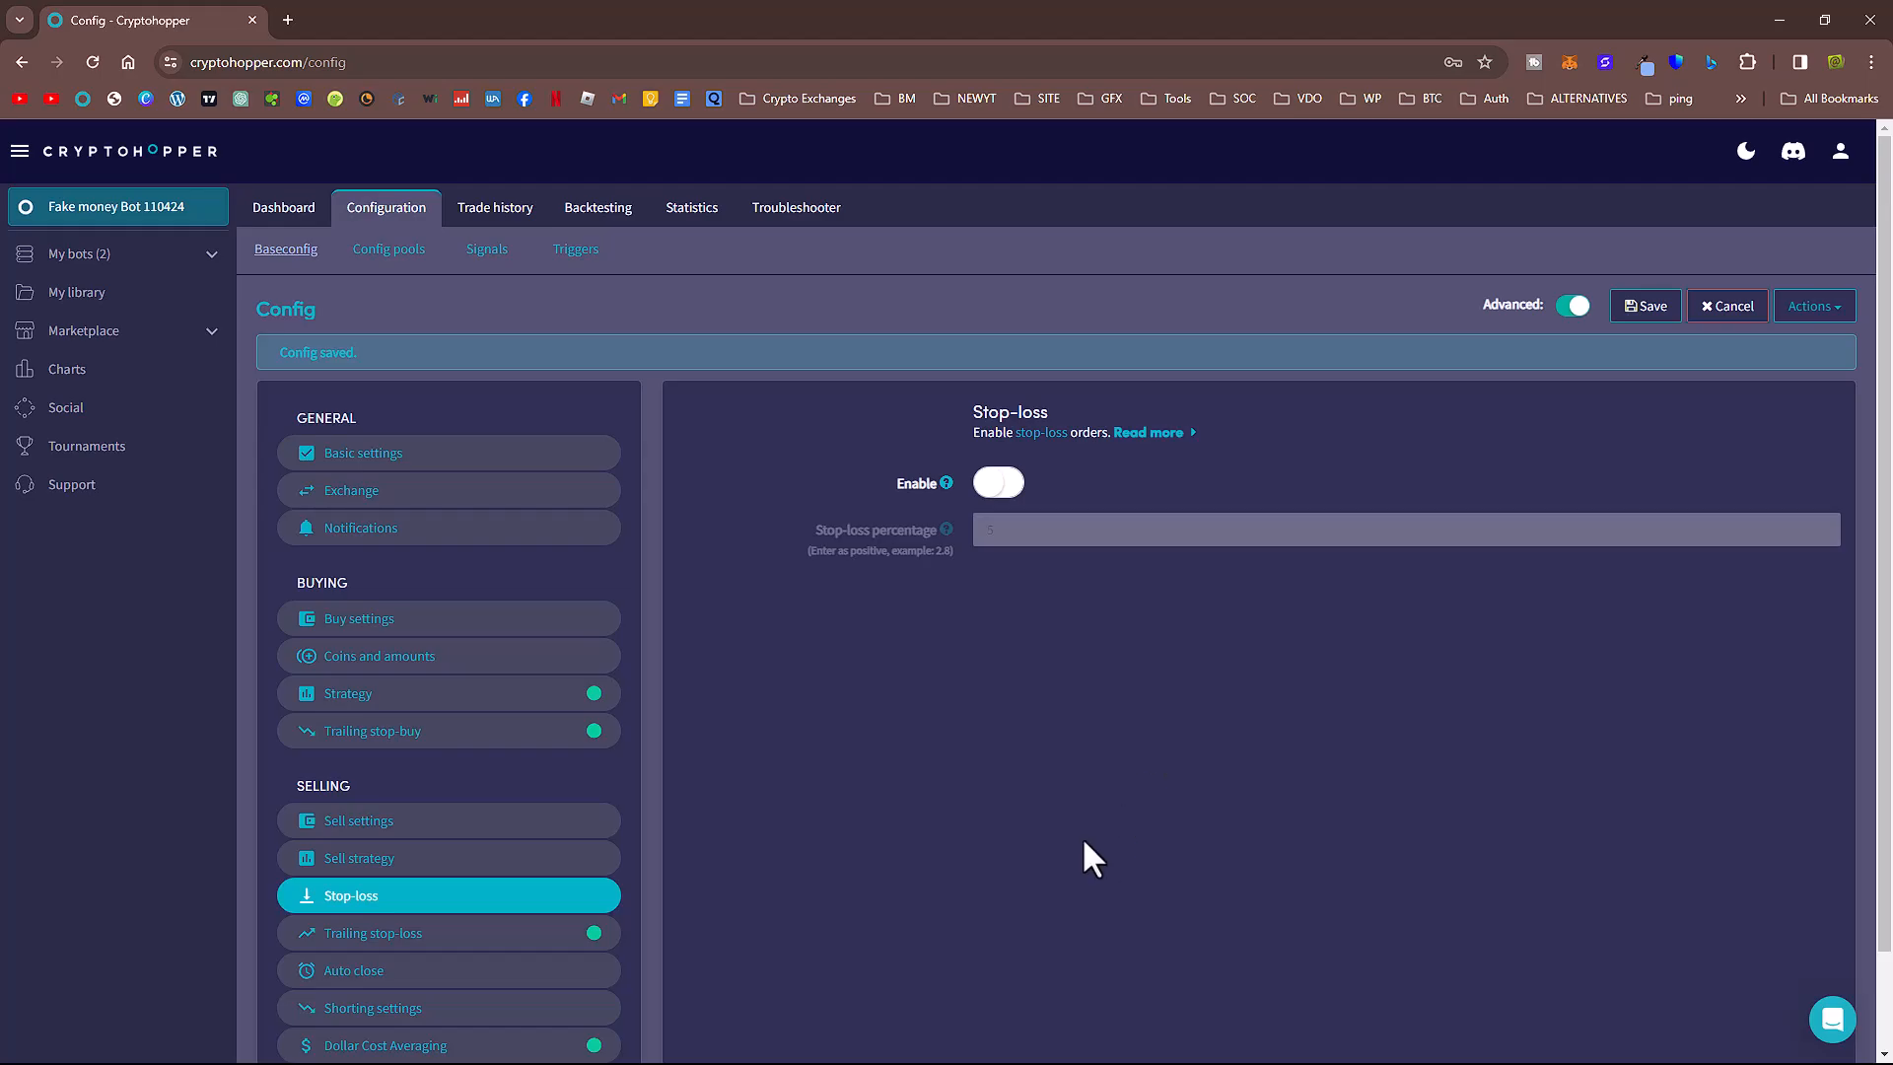
pyautogui.click(249, 219)
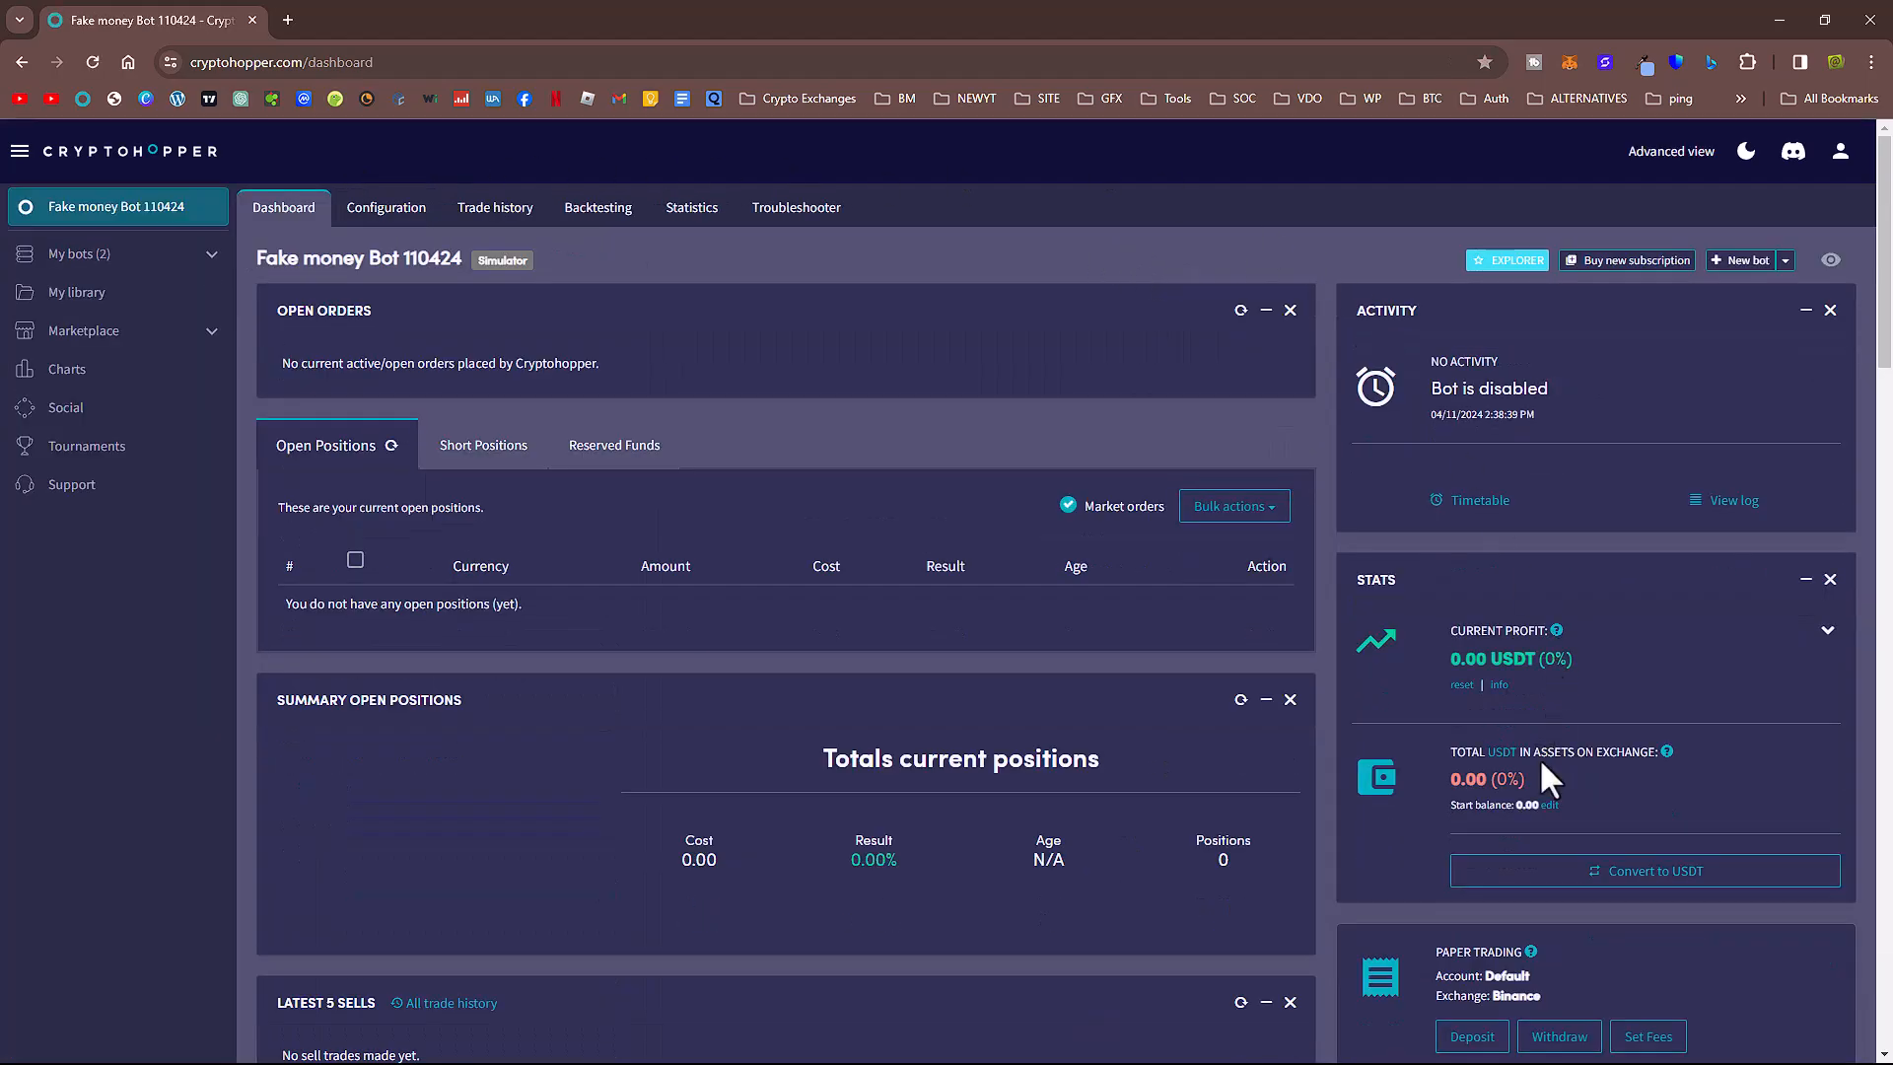
pyautogui.scroll(-5, 1048, 473)
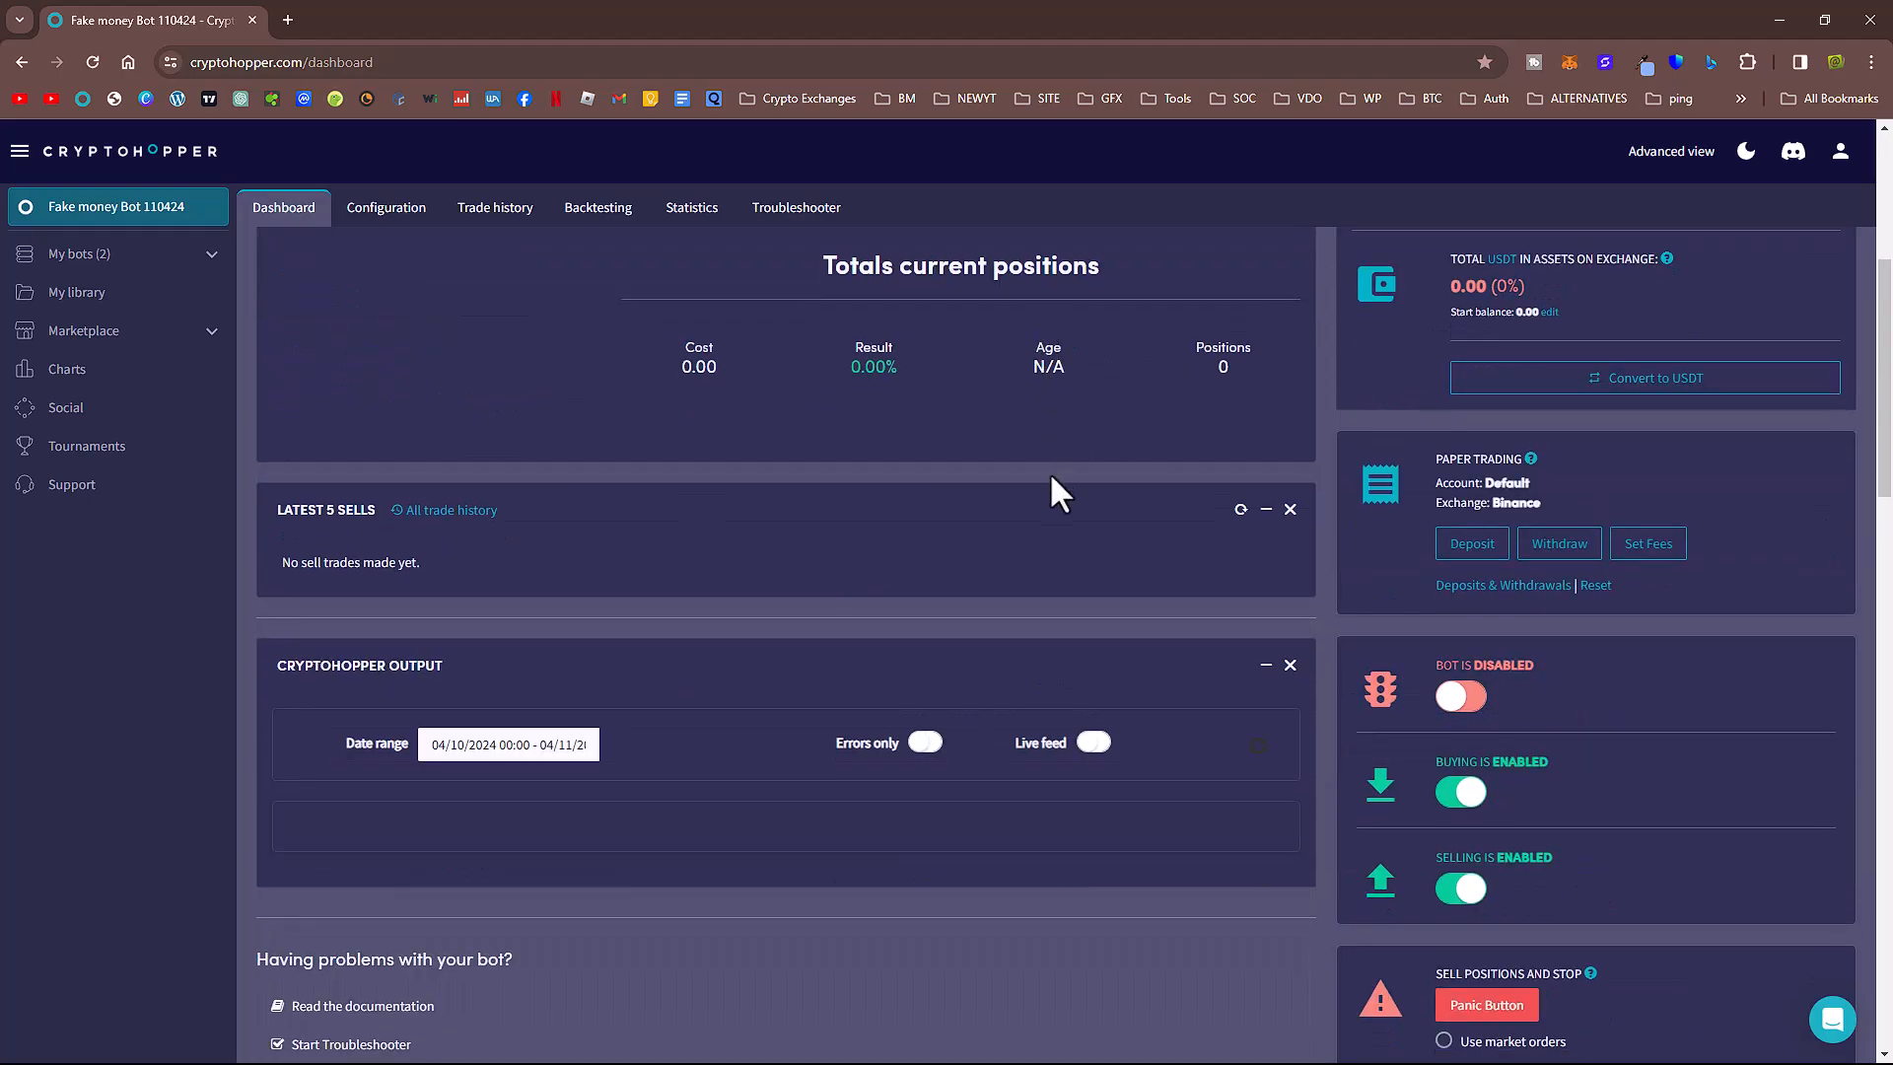
pyautogui.scroll(-4, 1051, 478)
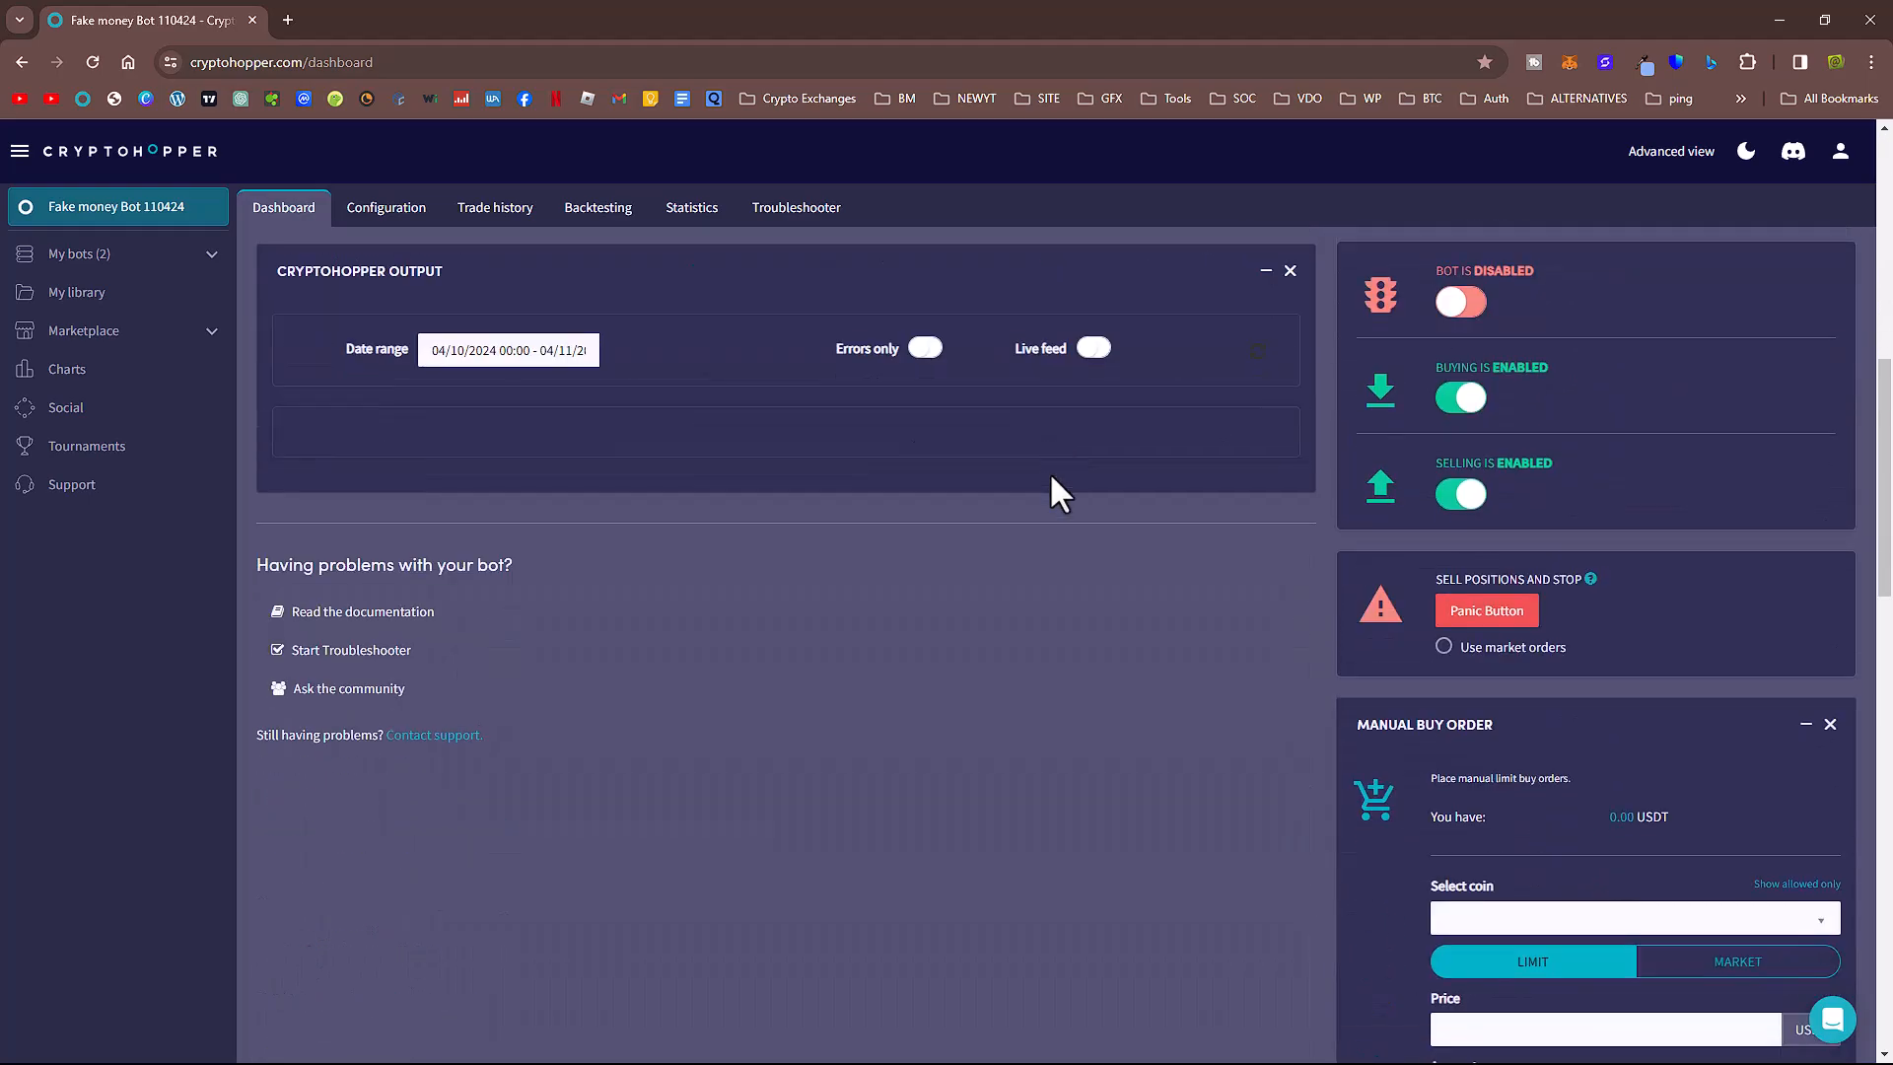
pyautogui.scroll(5, 1119, 519)
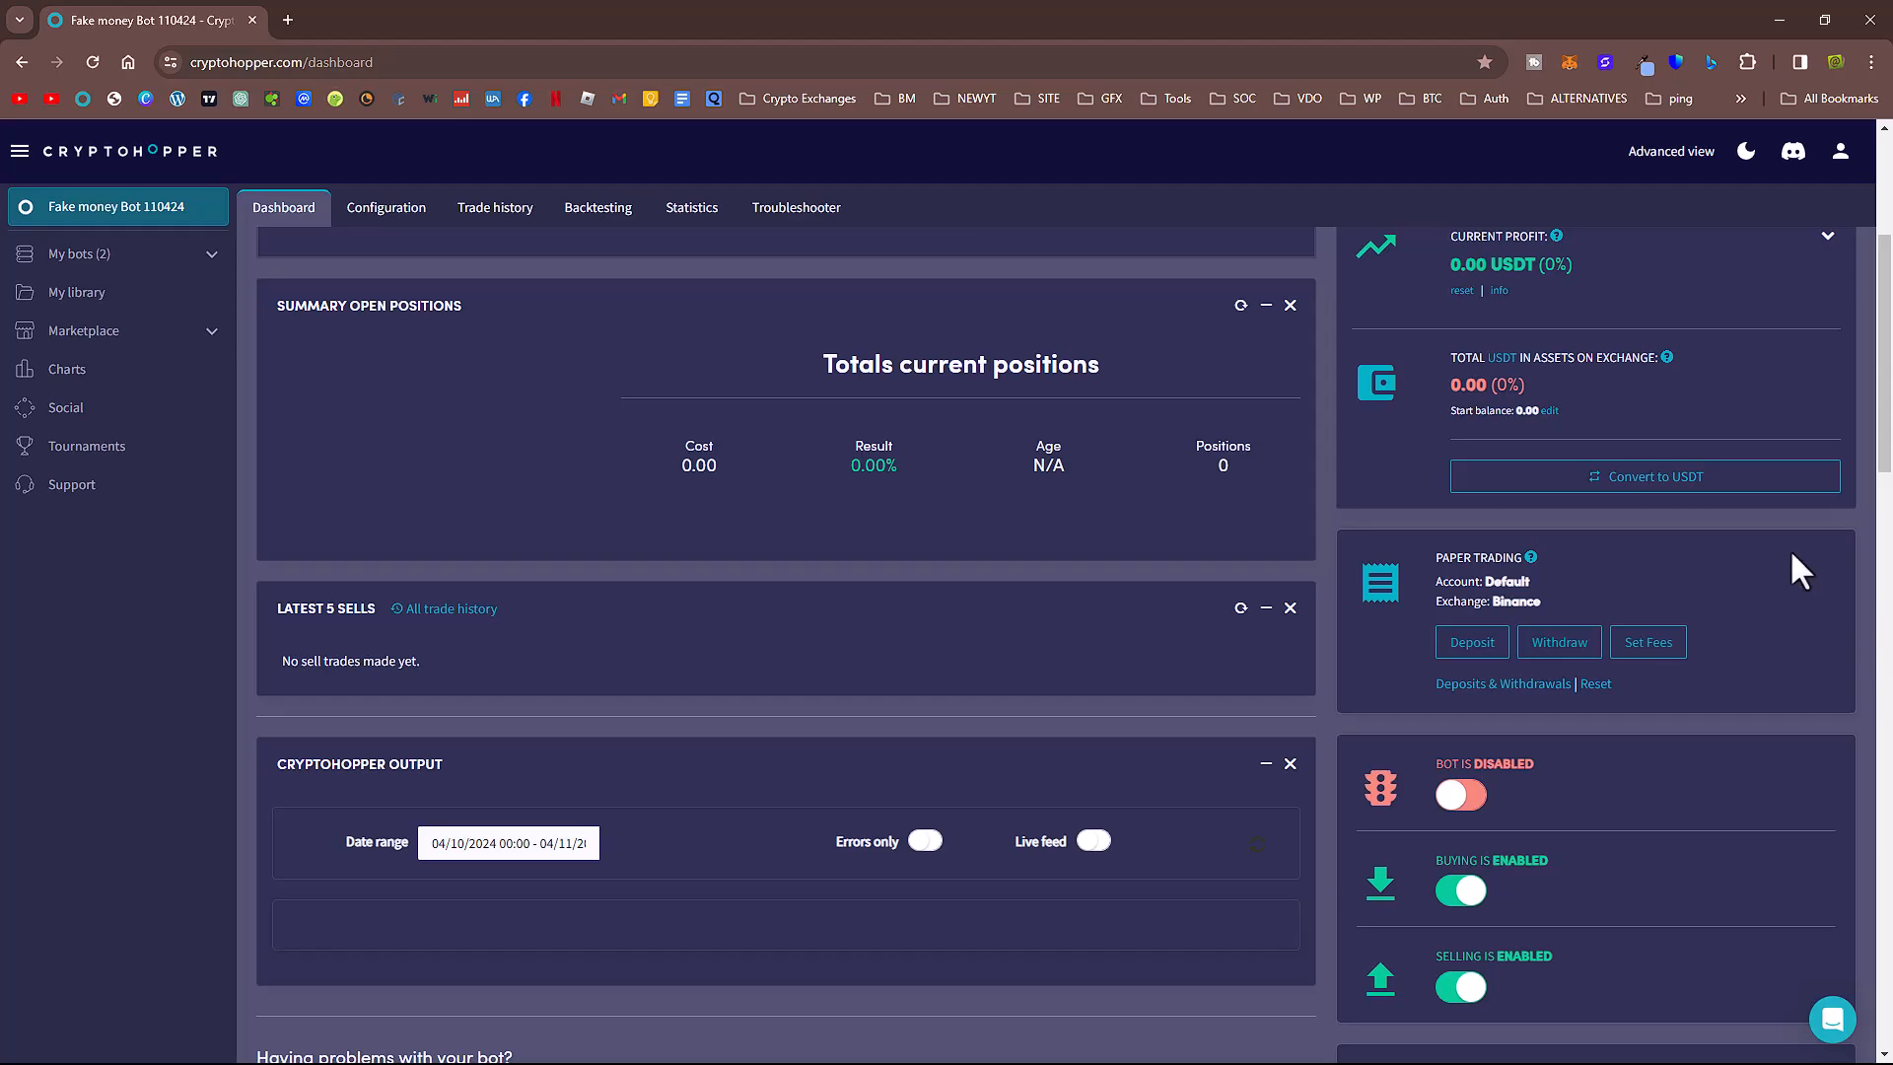
pyautogui.click(1462, 641)
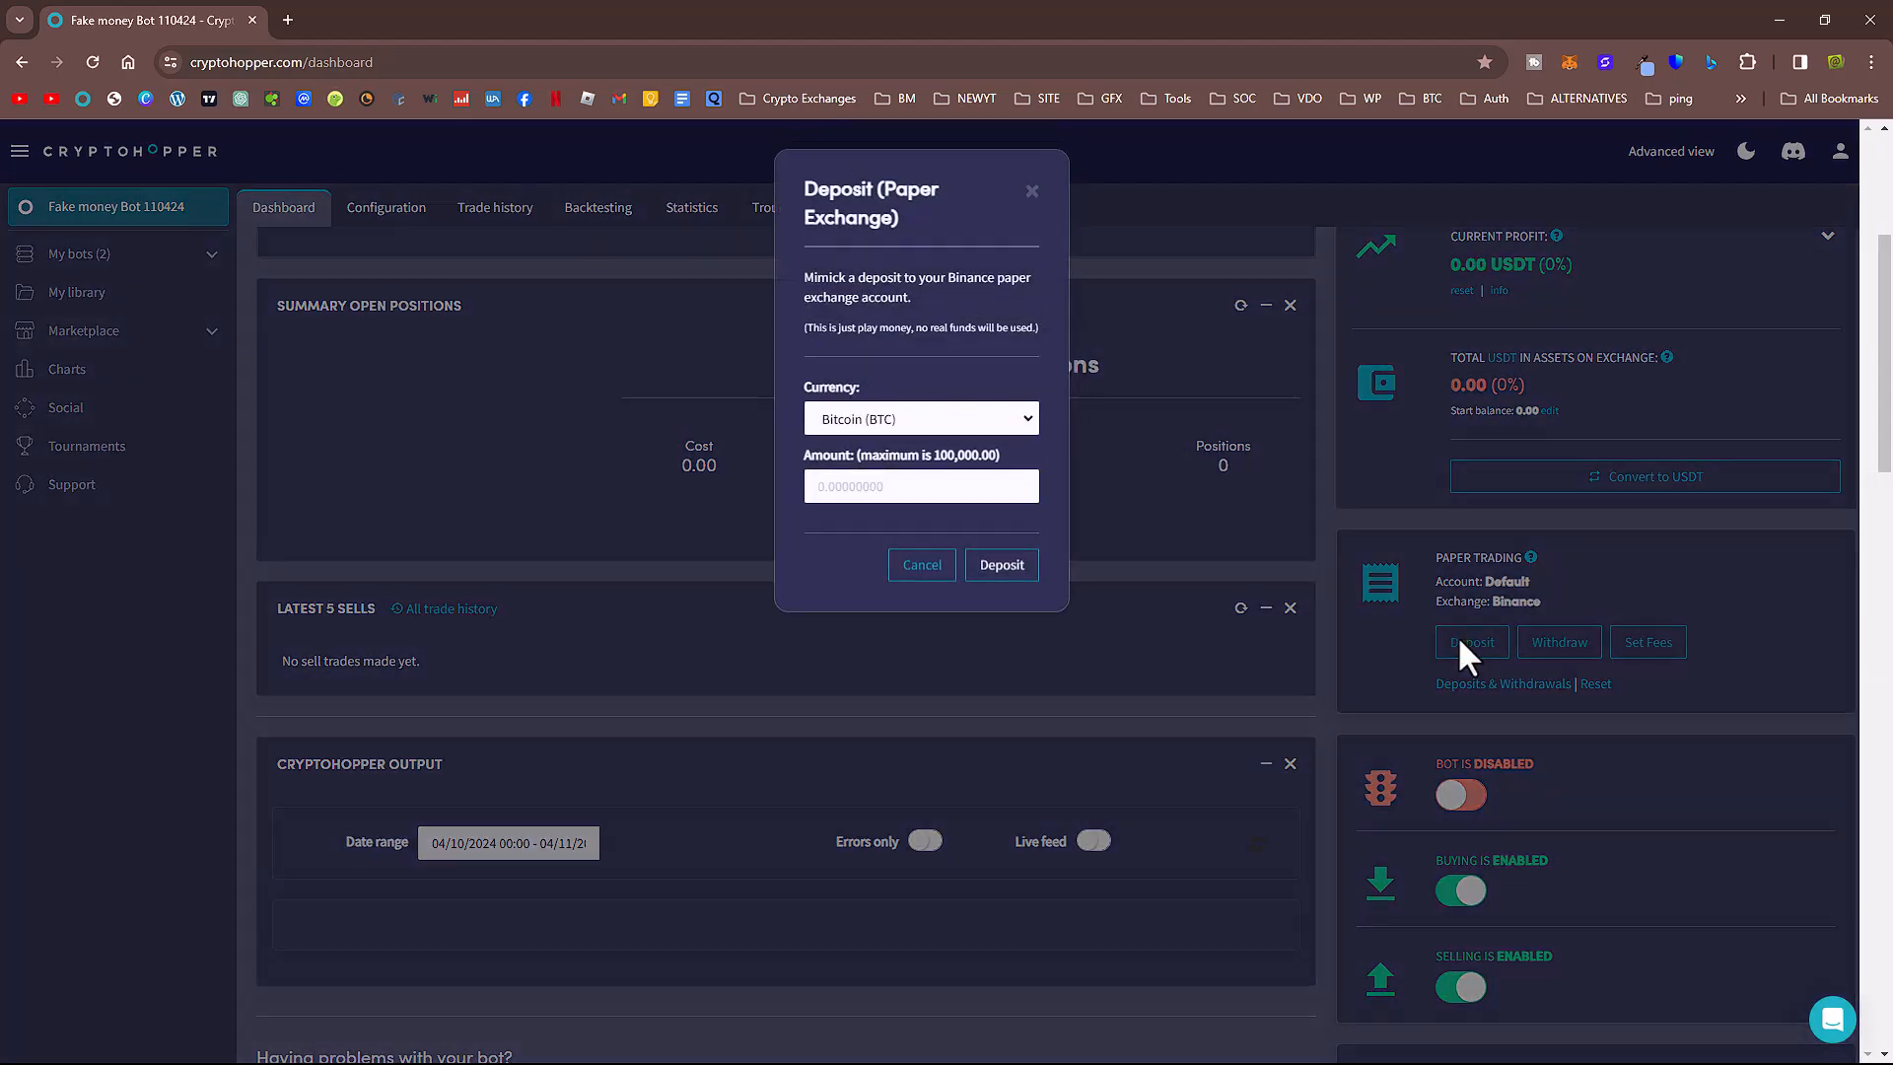
pyautogui.click(850, 418)
pyautogui.scroll(-10, 852, 588)
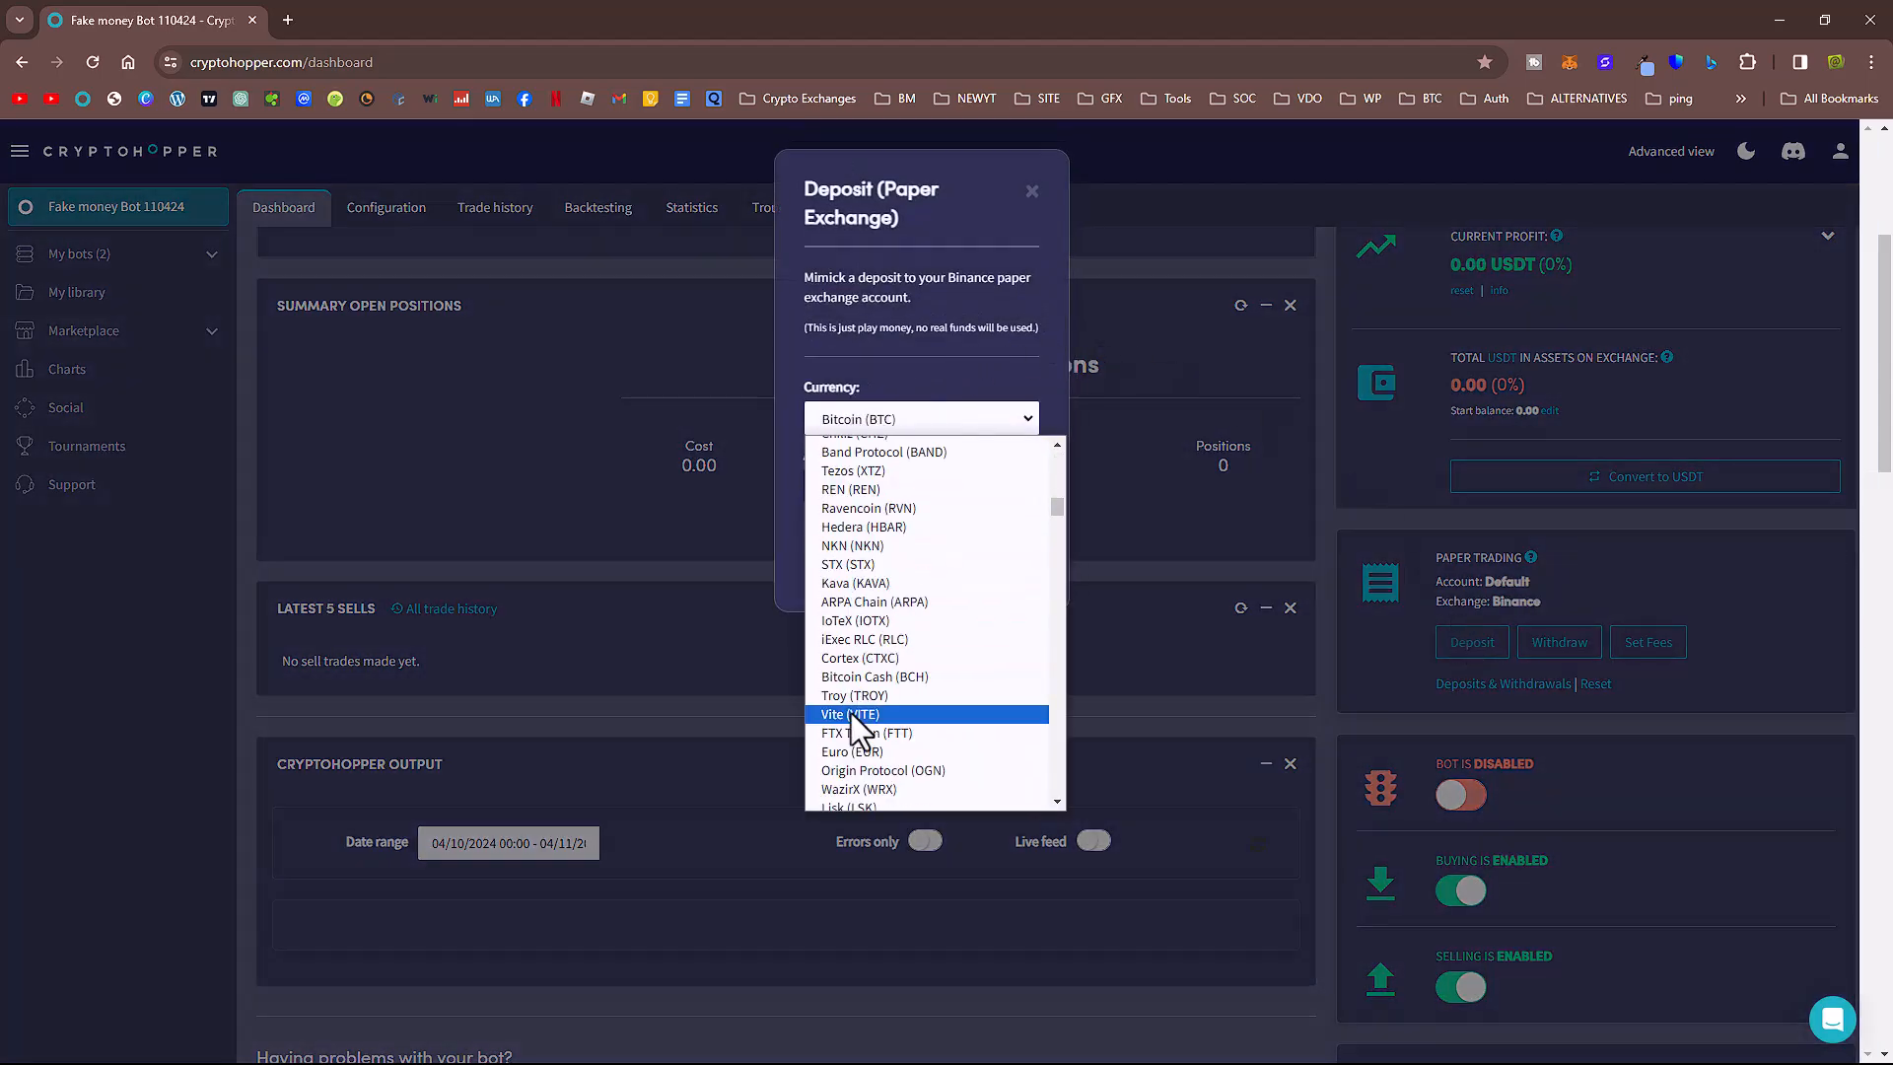
pyautogui.scroll(-15, 850, 769)
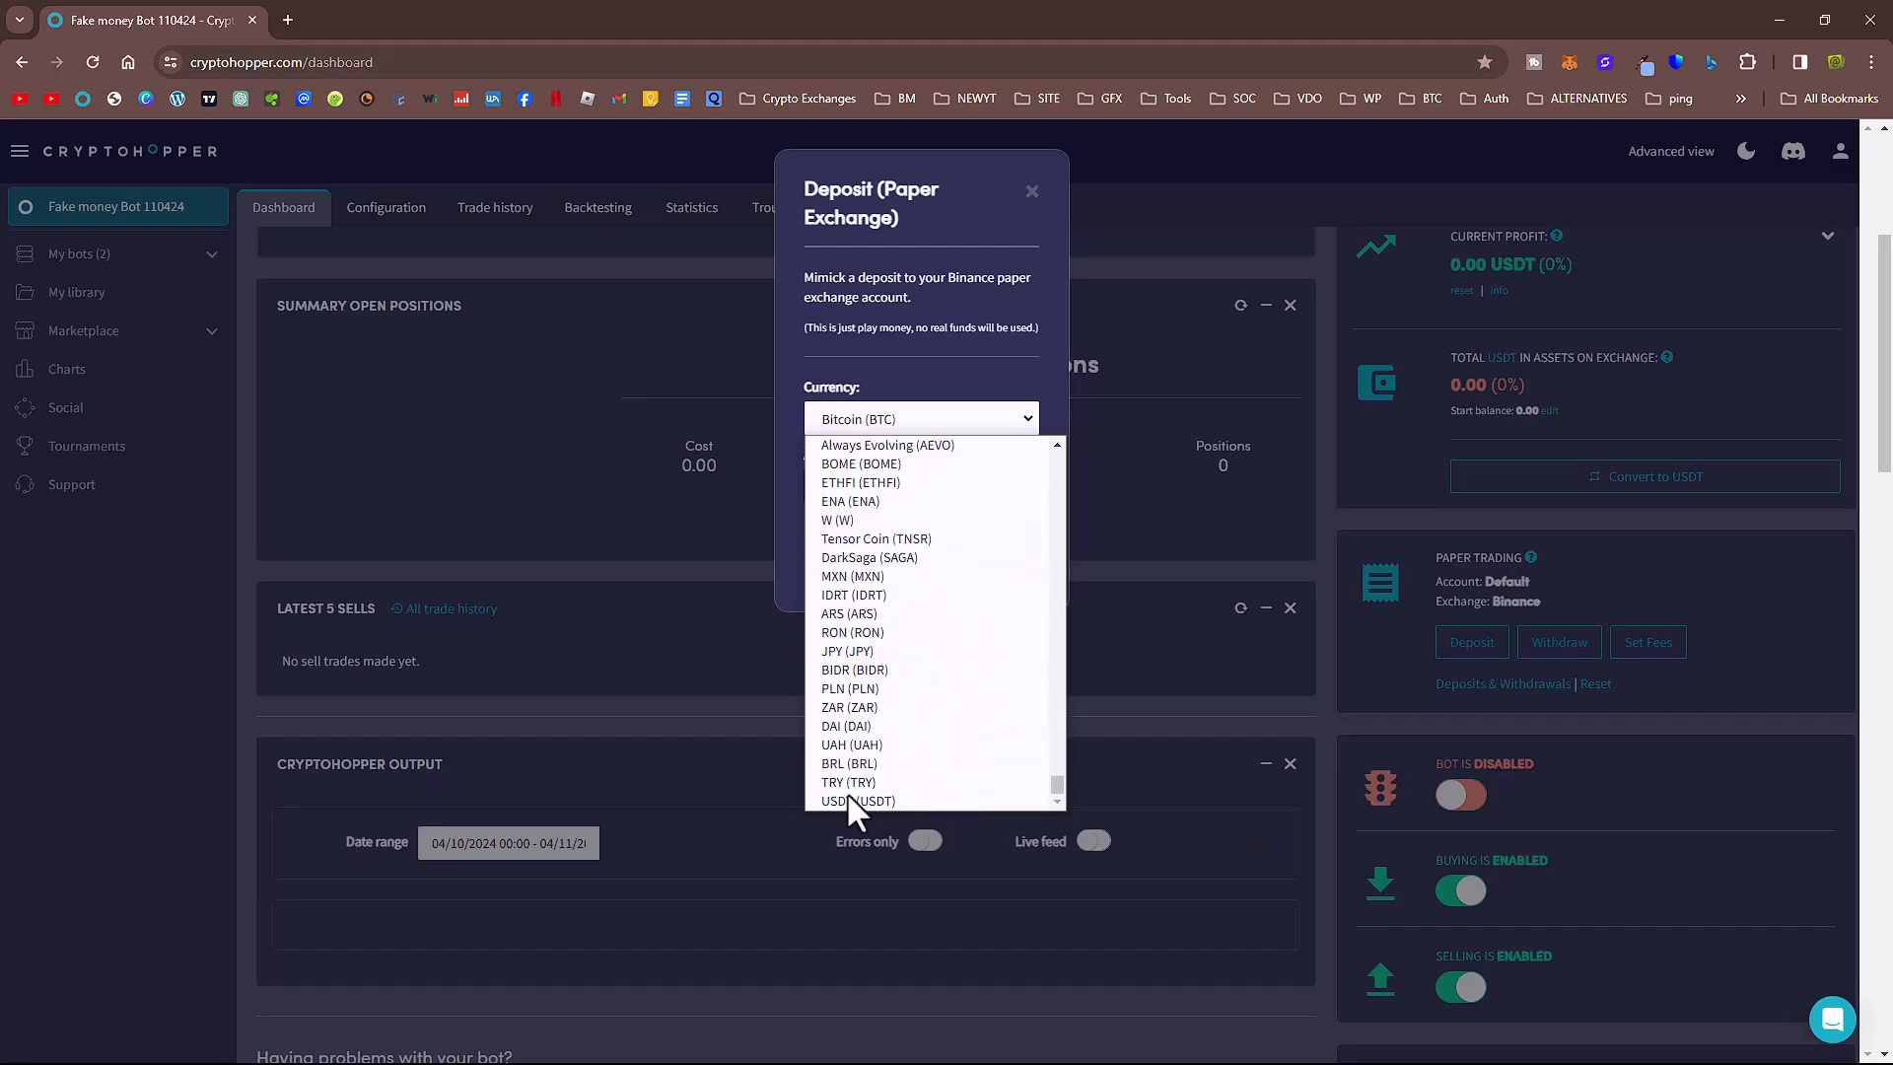
pyautogui.click(915, 795)
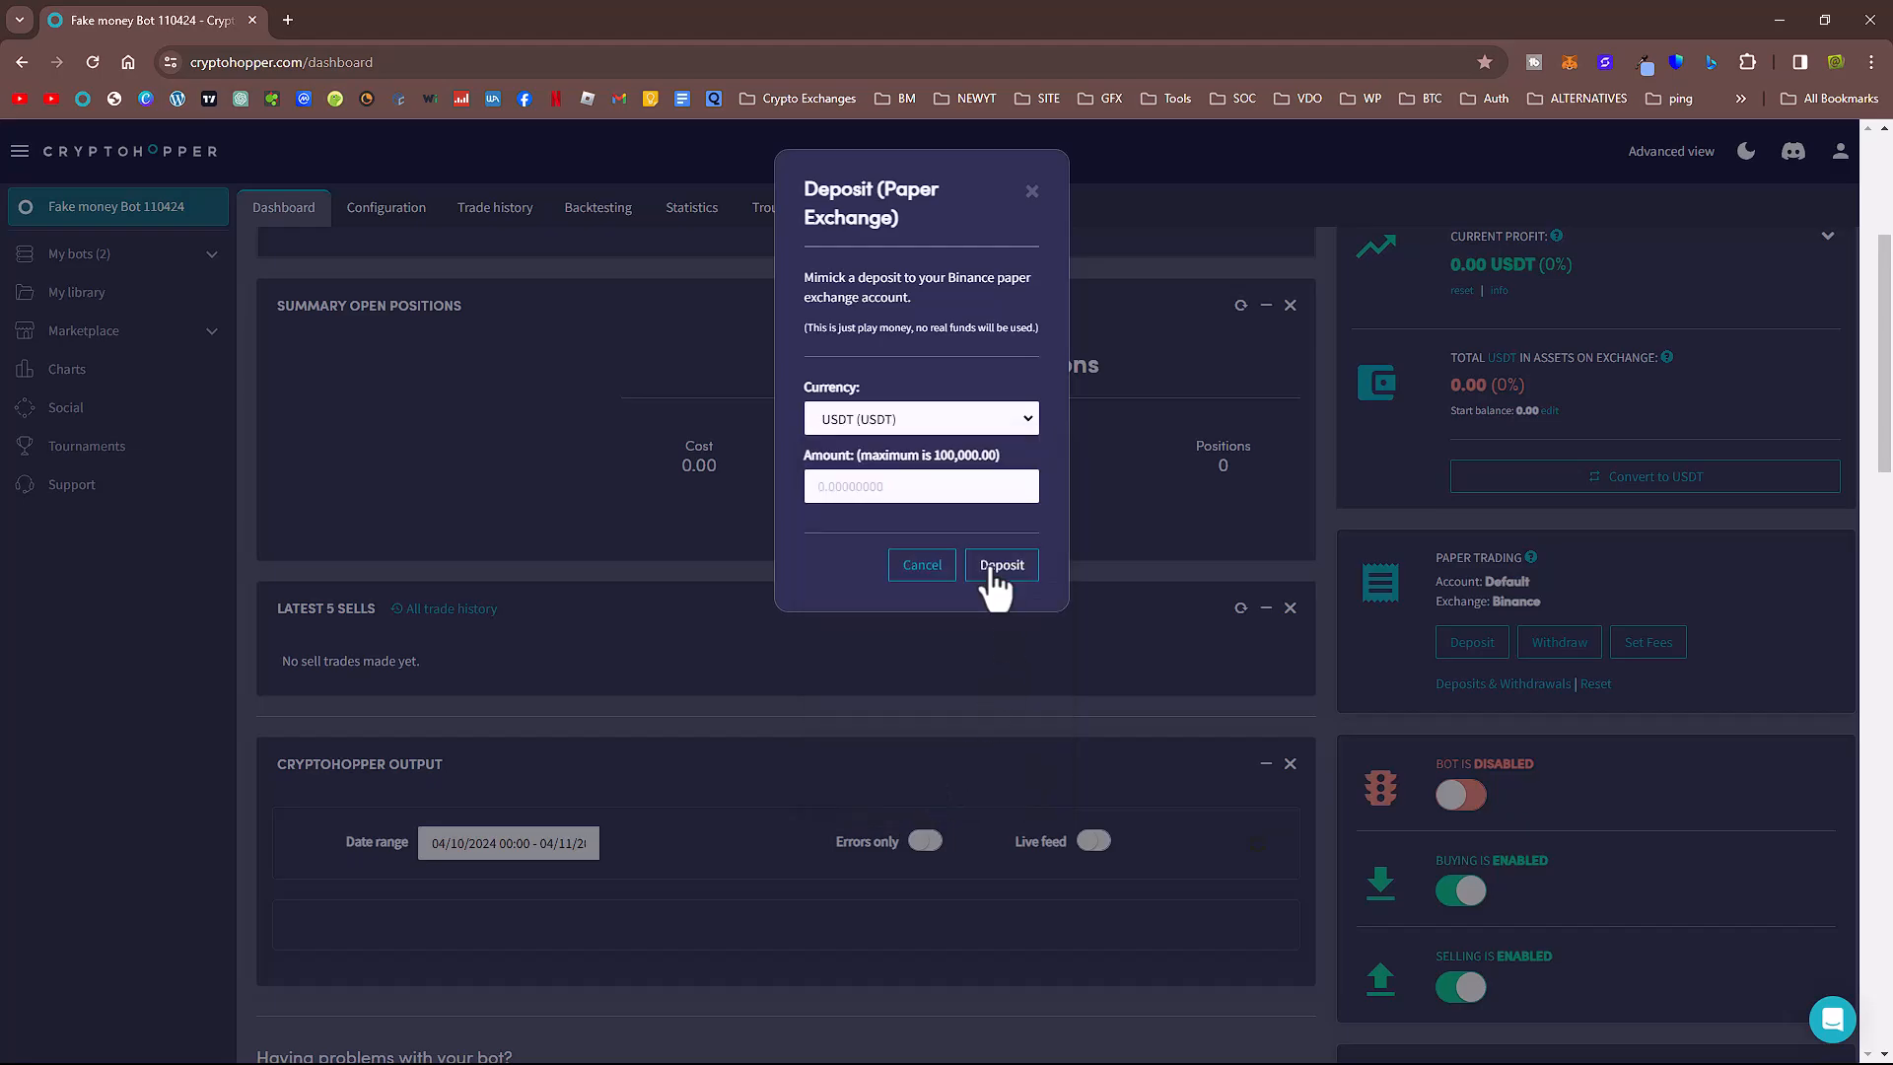
pyautogui.click(907, 486)
pyautogui.write('1000')
pyautogui.click(991, 576)
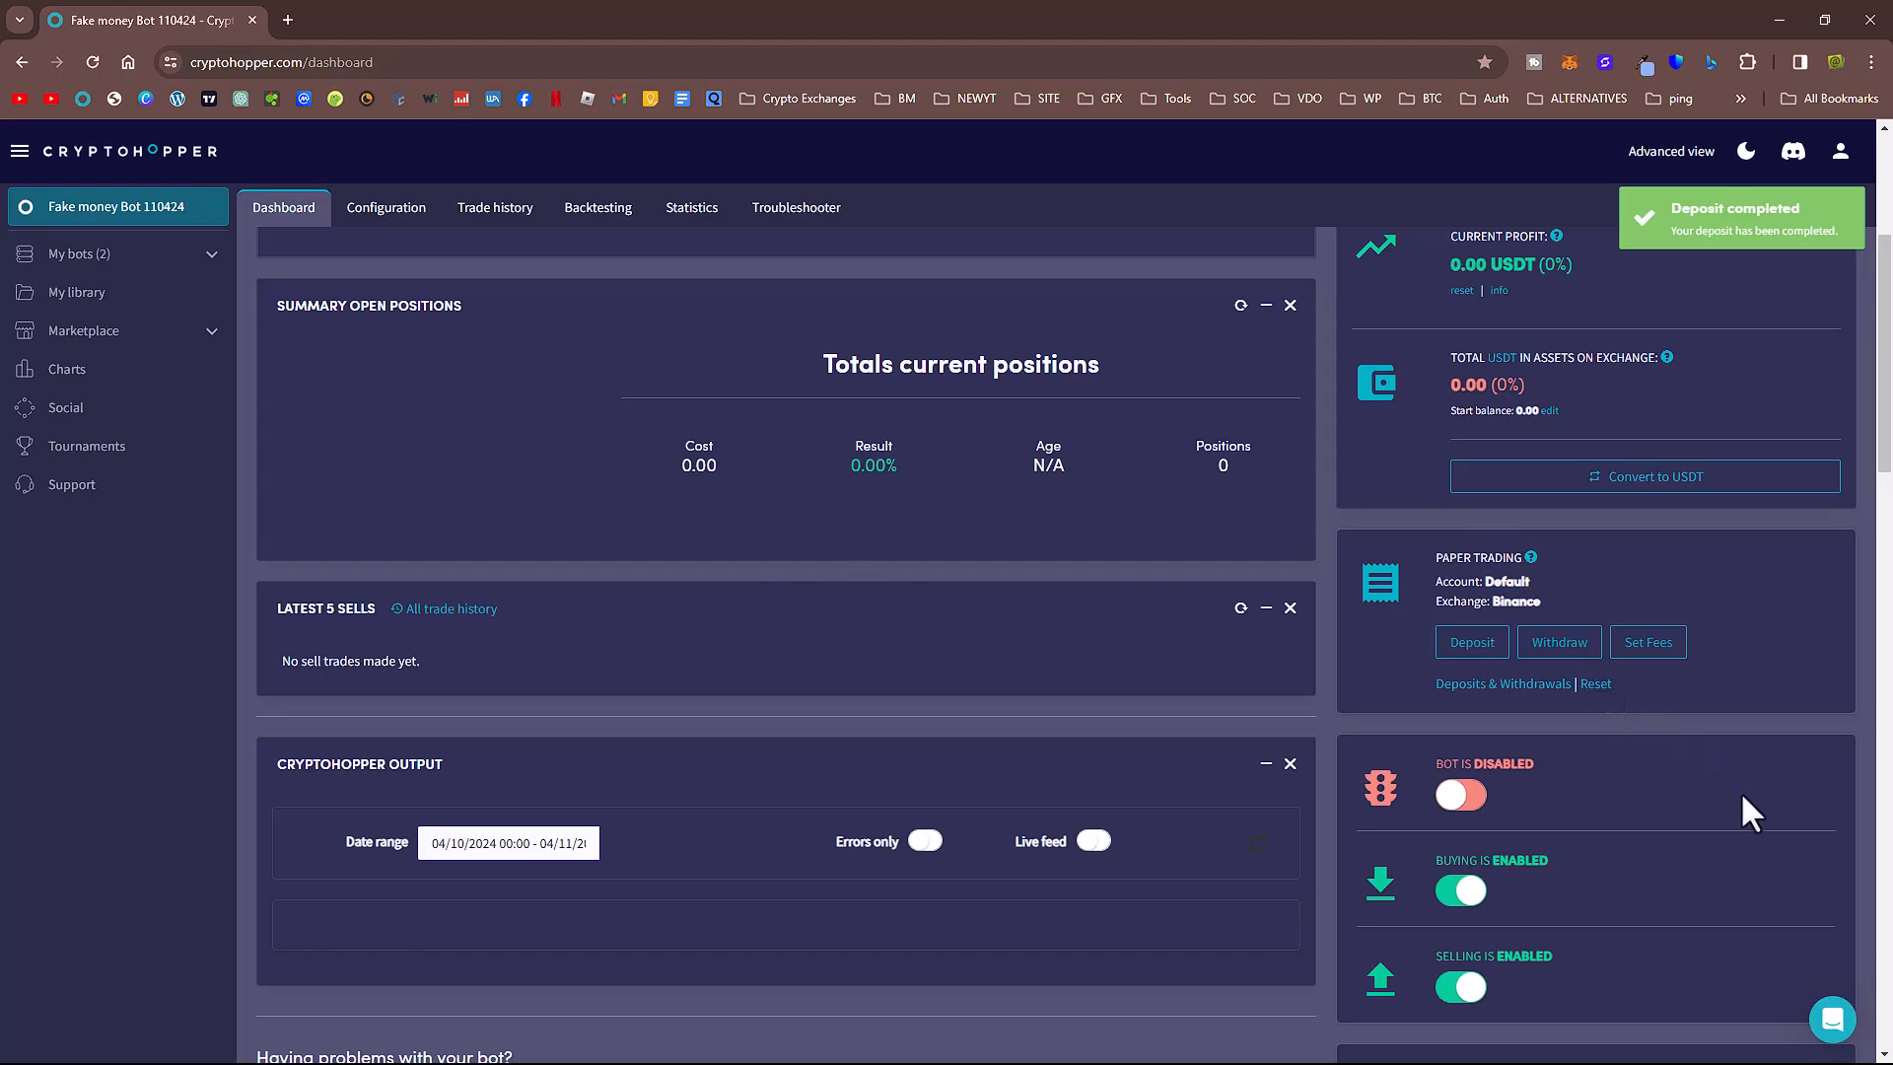
# - Enable the bot from its dashboard
pyautogui.scroll(-5, 1721, 795)
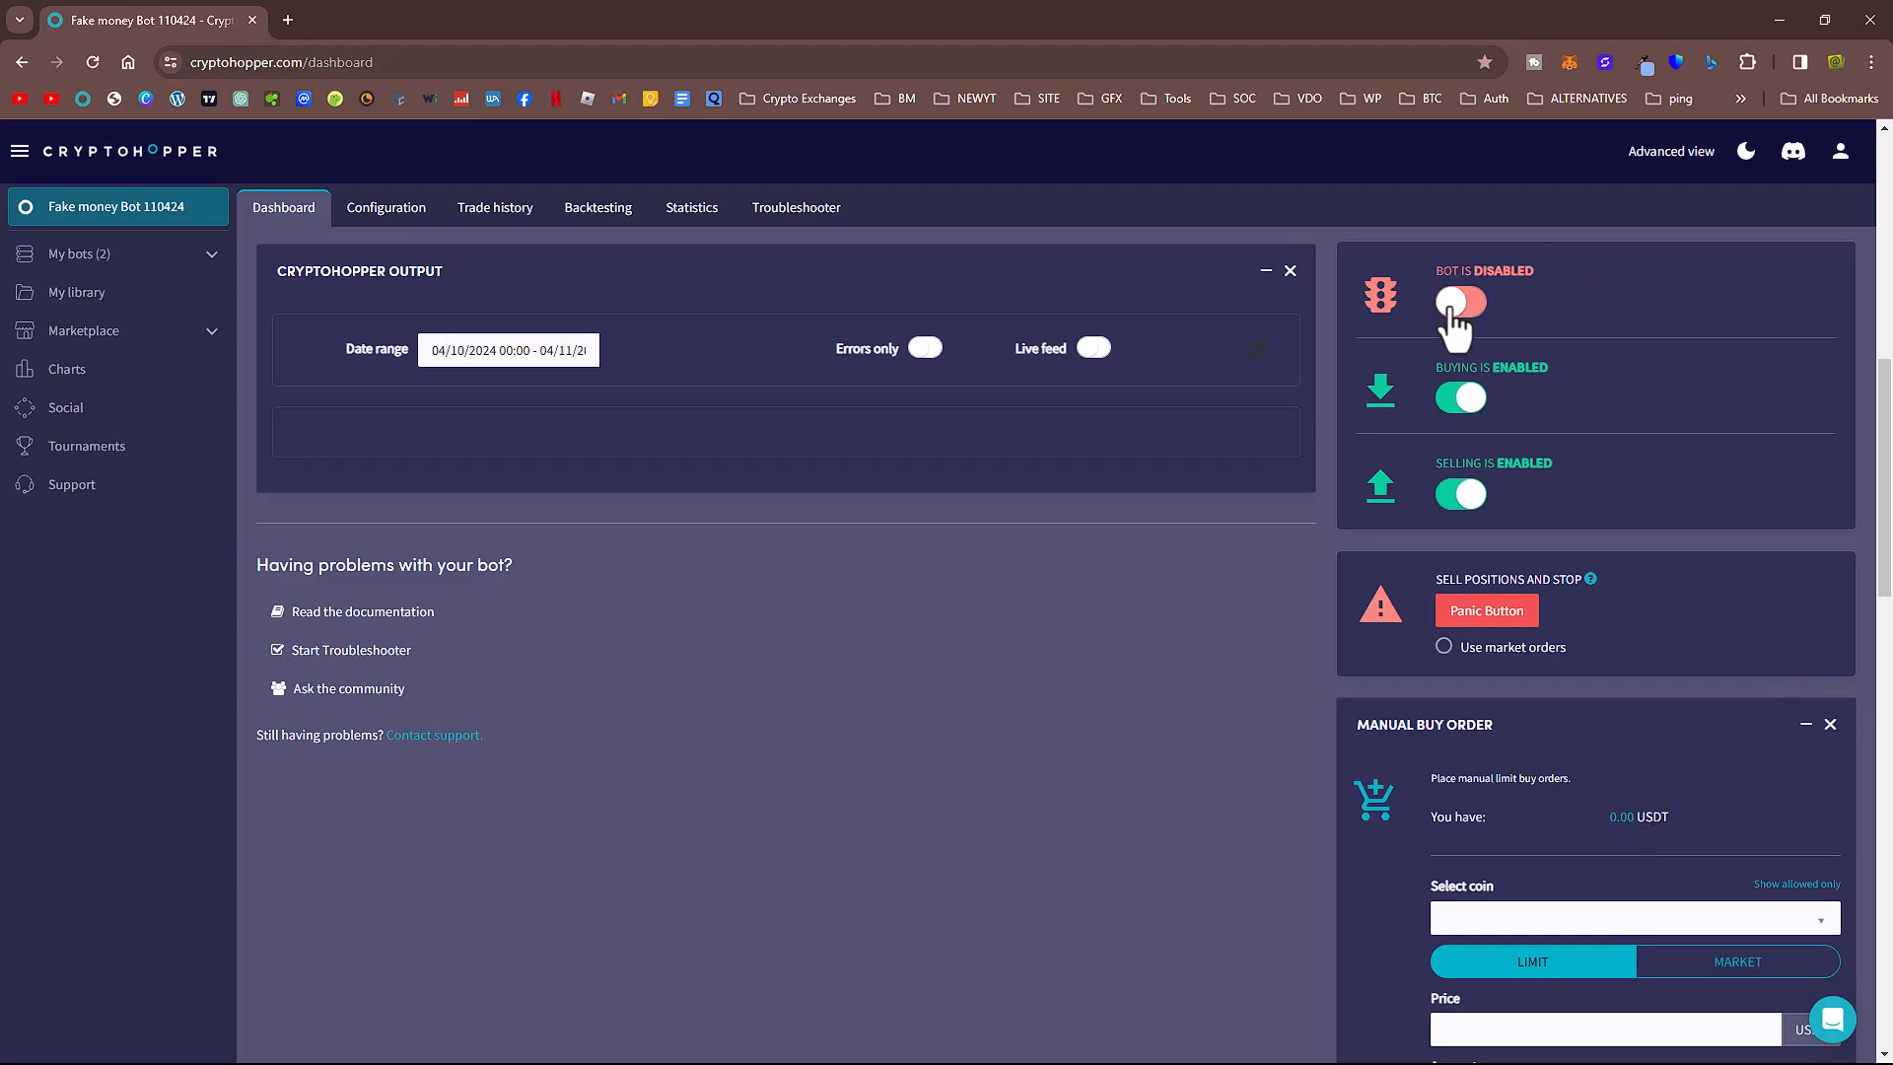
pyautogui.click(1455, 304)
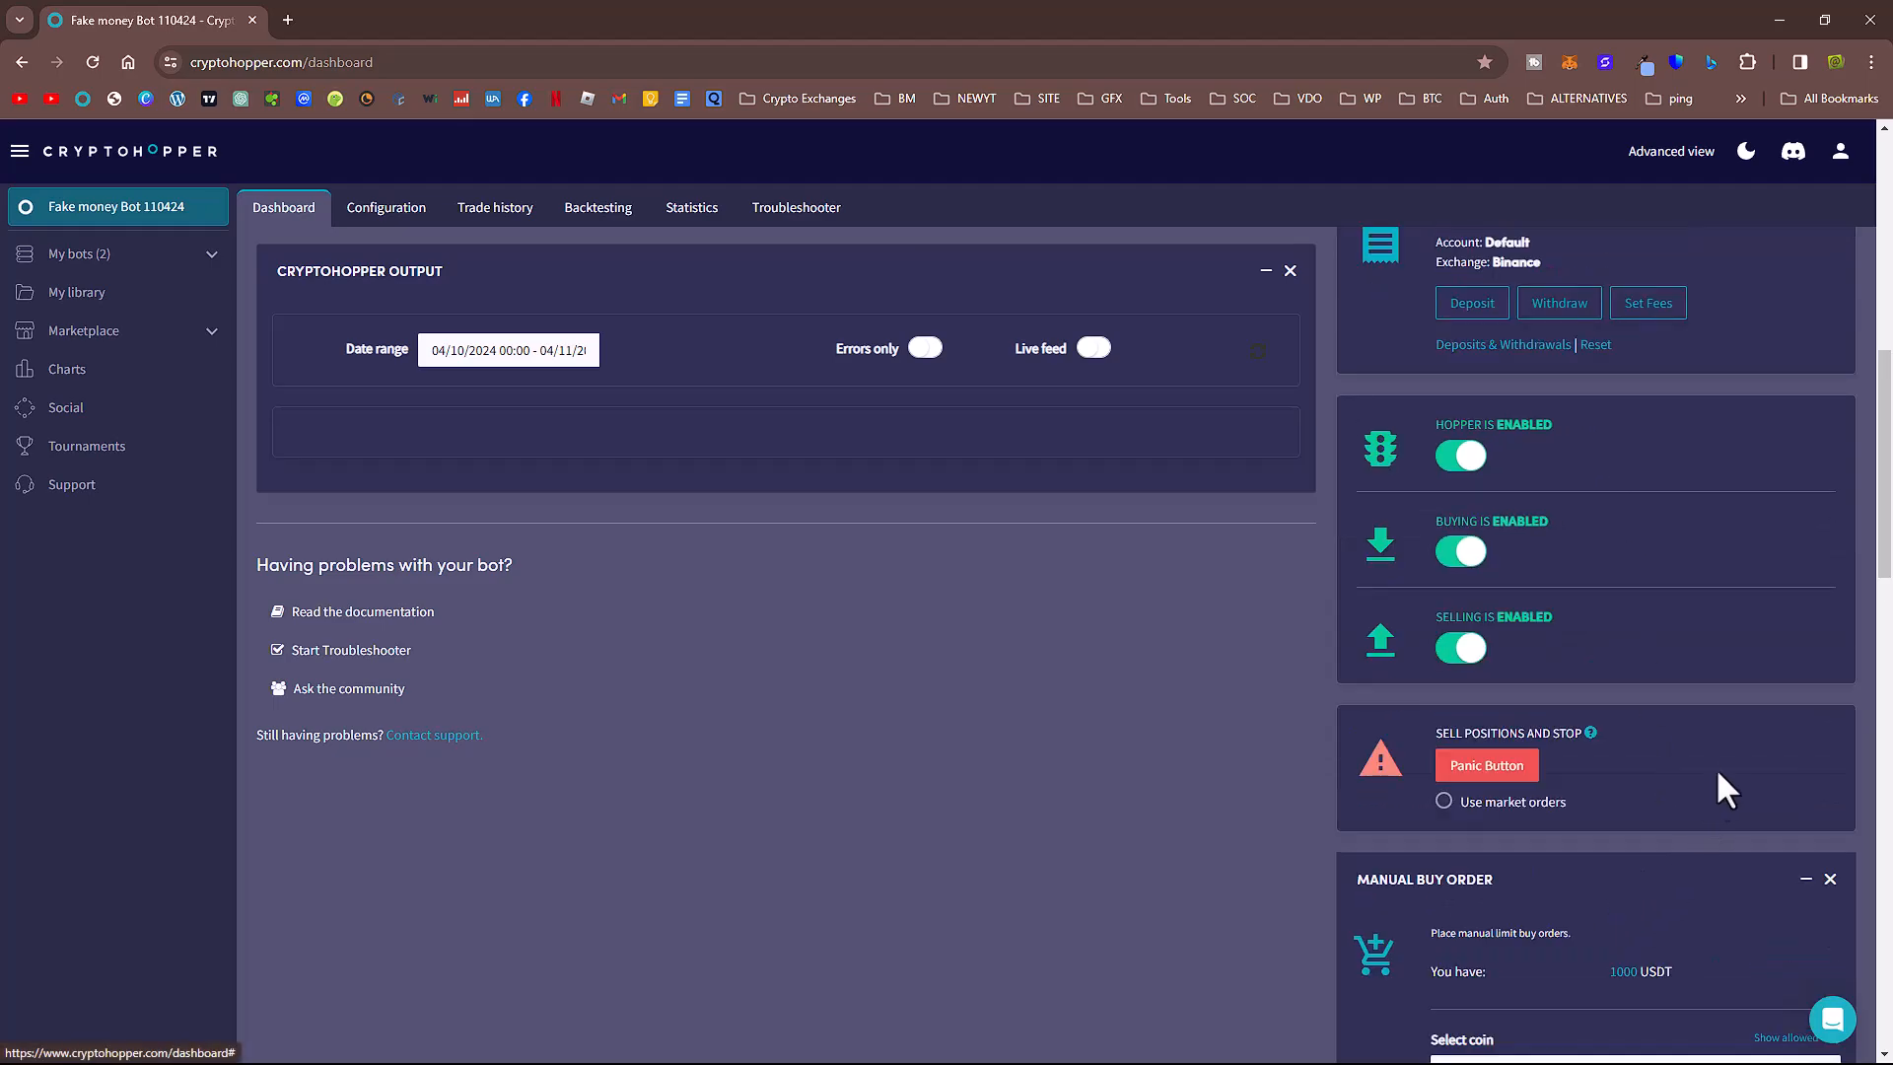
pyautogui.scroll(3, 1720, 760)
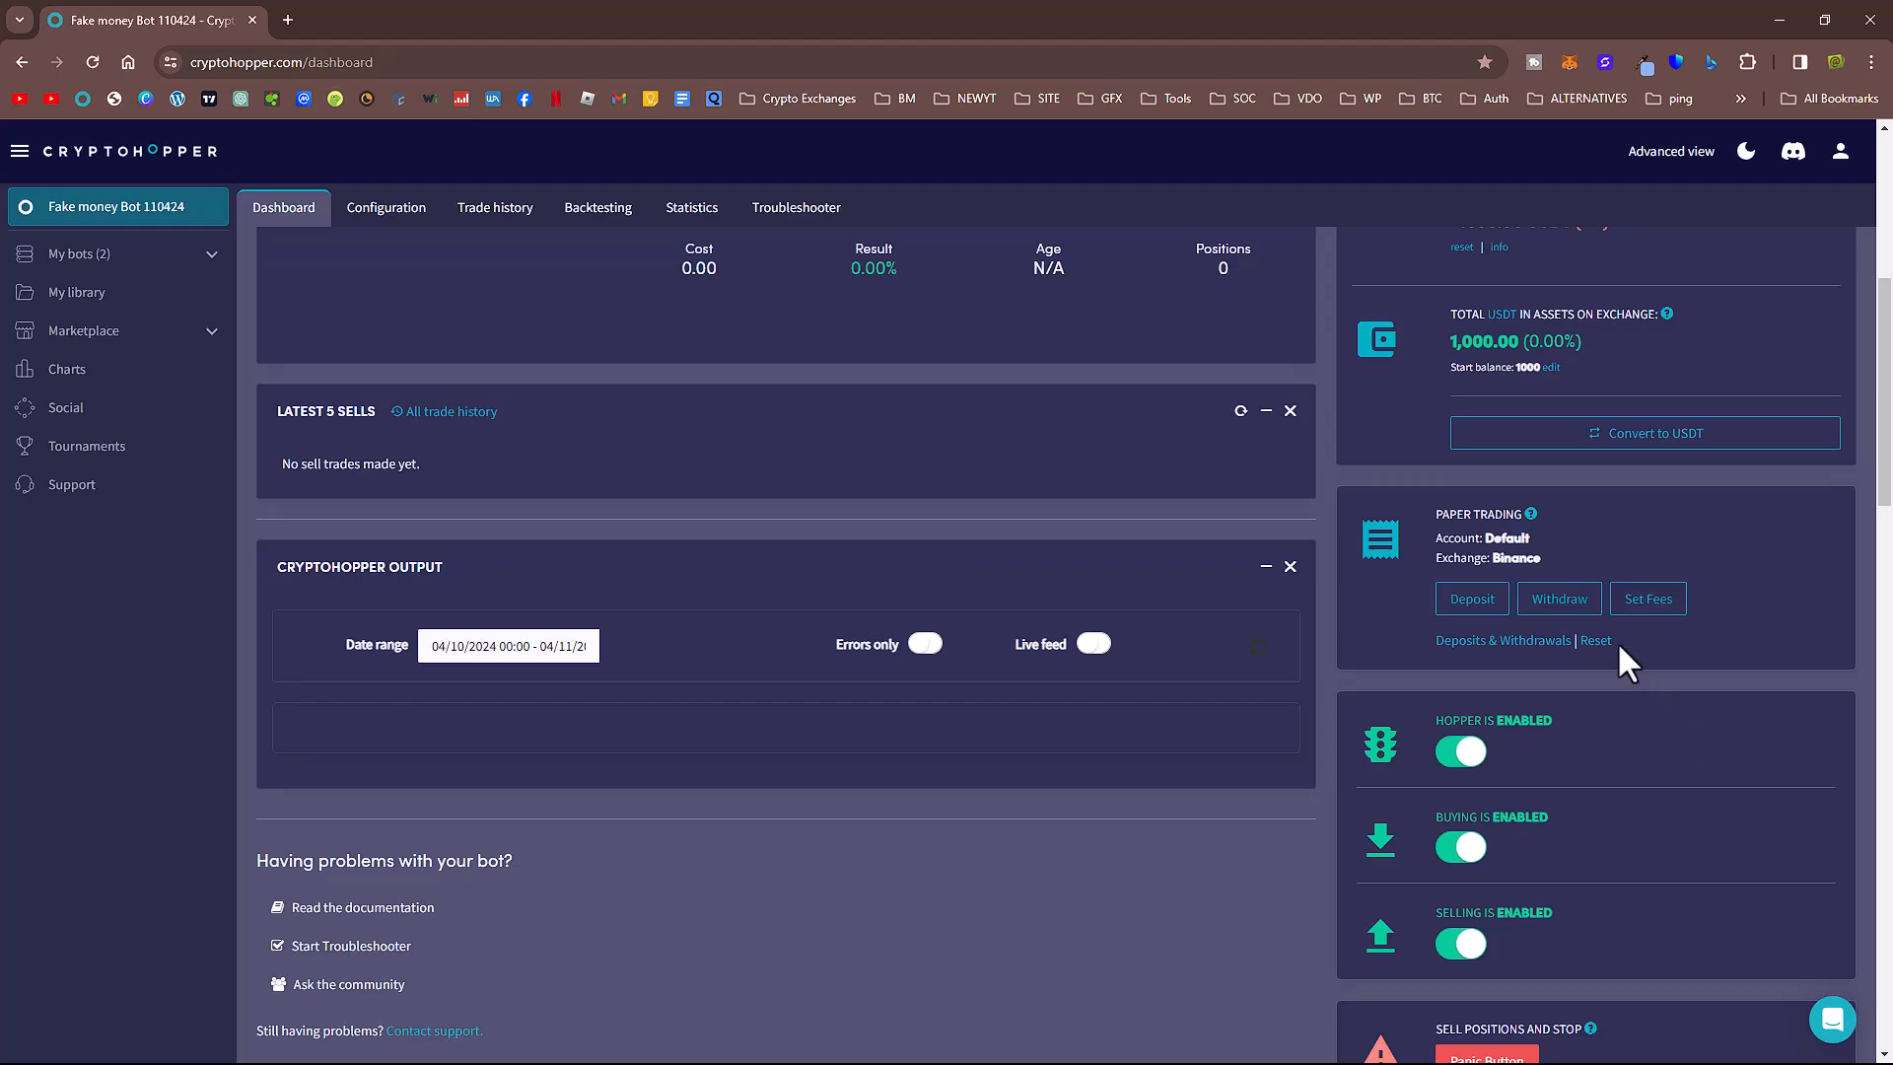
# - Set the paper exchange taker fee to 0.075% and apply the fees
pyautogui.click(1652, 604)
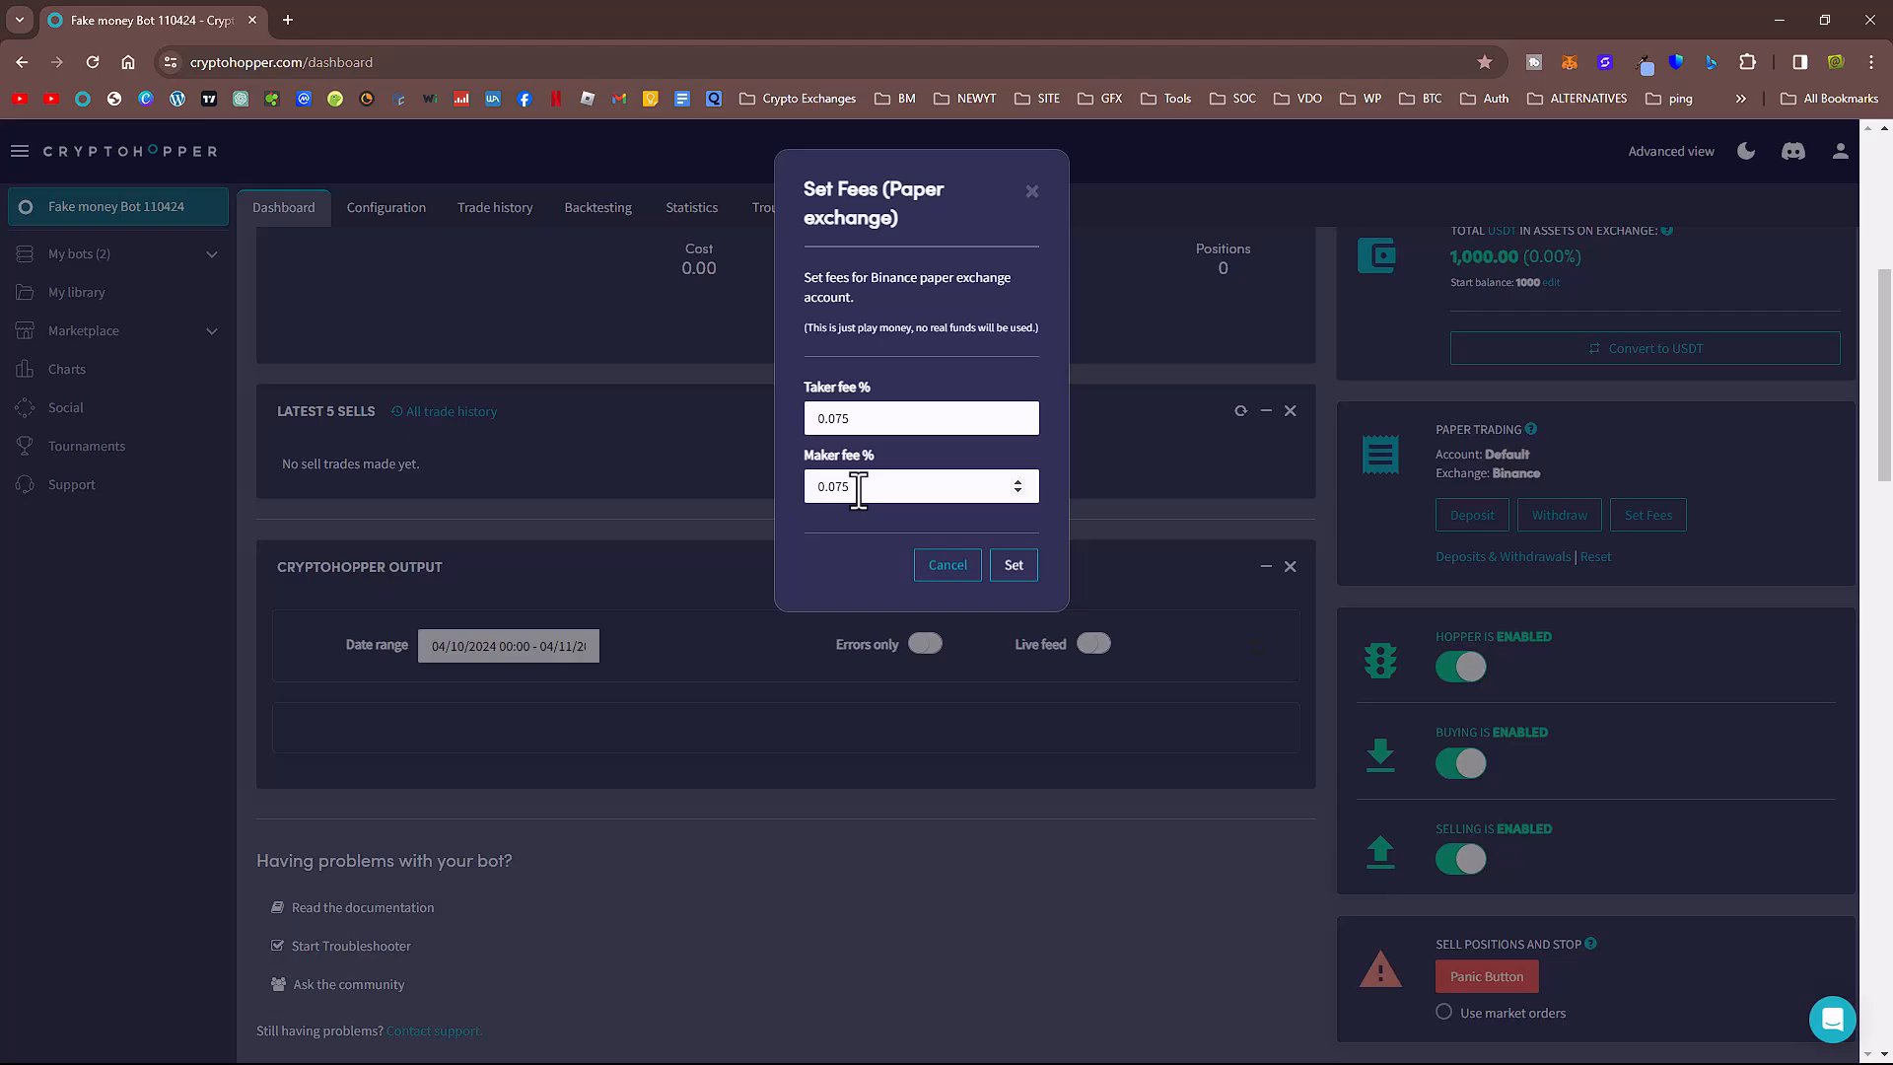
pyautogui.moveTo(829, 418); pyautogui.dragTo(894, 418)
pyautogui.write('1')
pyautogui.press('BackSpace')
pyautogui.write('075')
pyautogui.click(1012, 567)
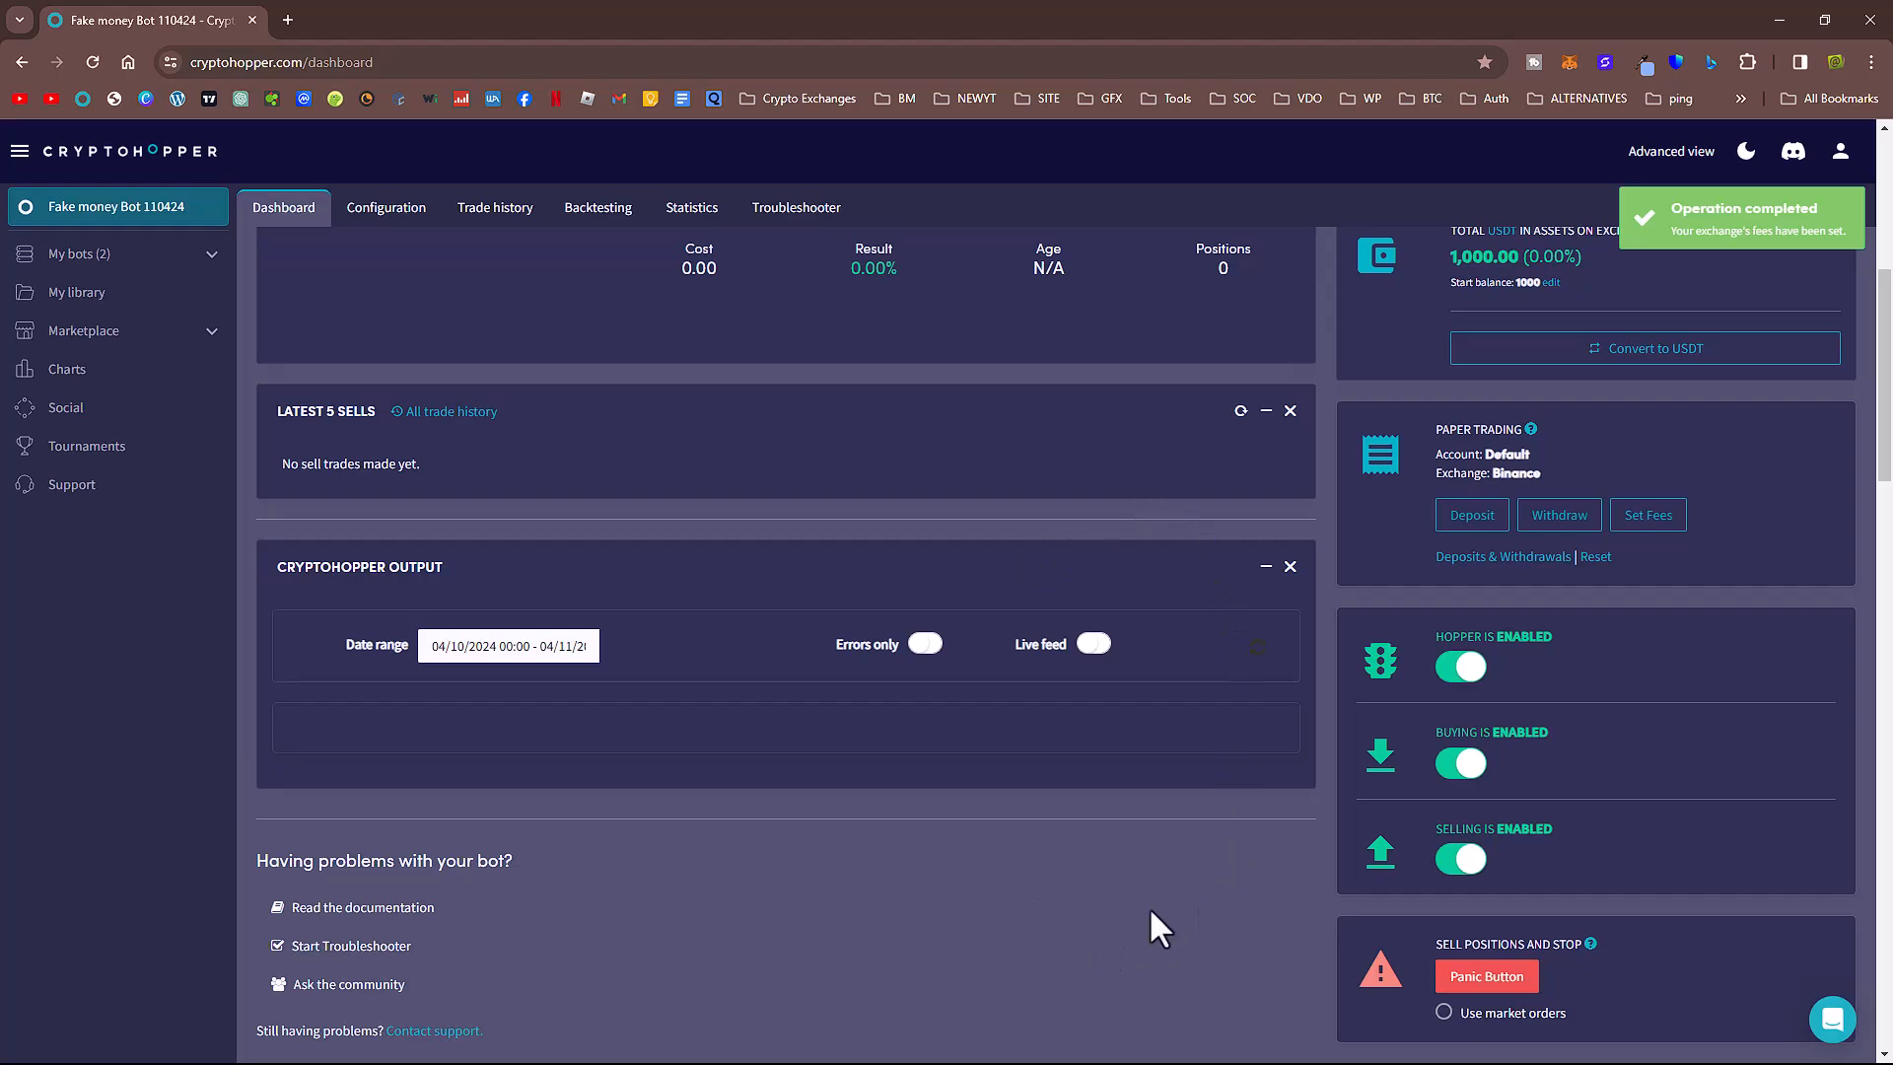
# - Switch to Calculator and enter 10 minus 0.1% to work out the standard trading fee
pyautogui.scroll(6, 1150, 910)
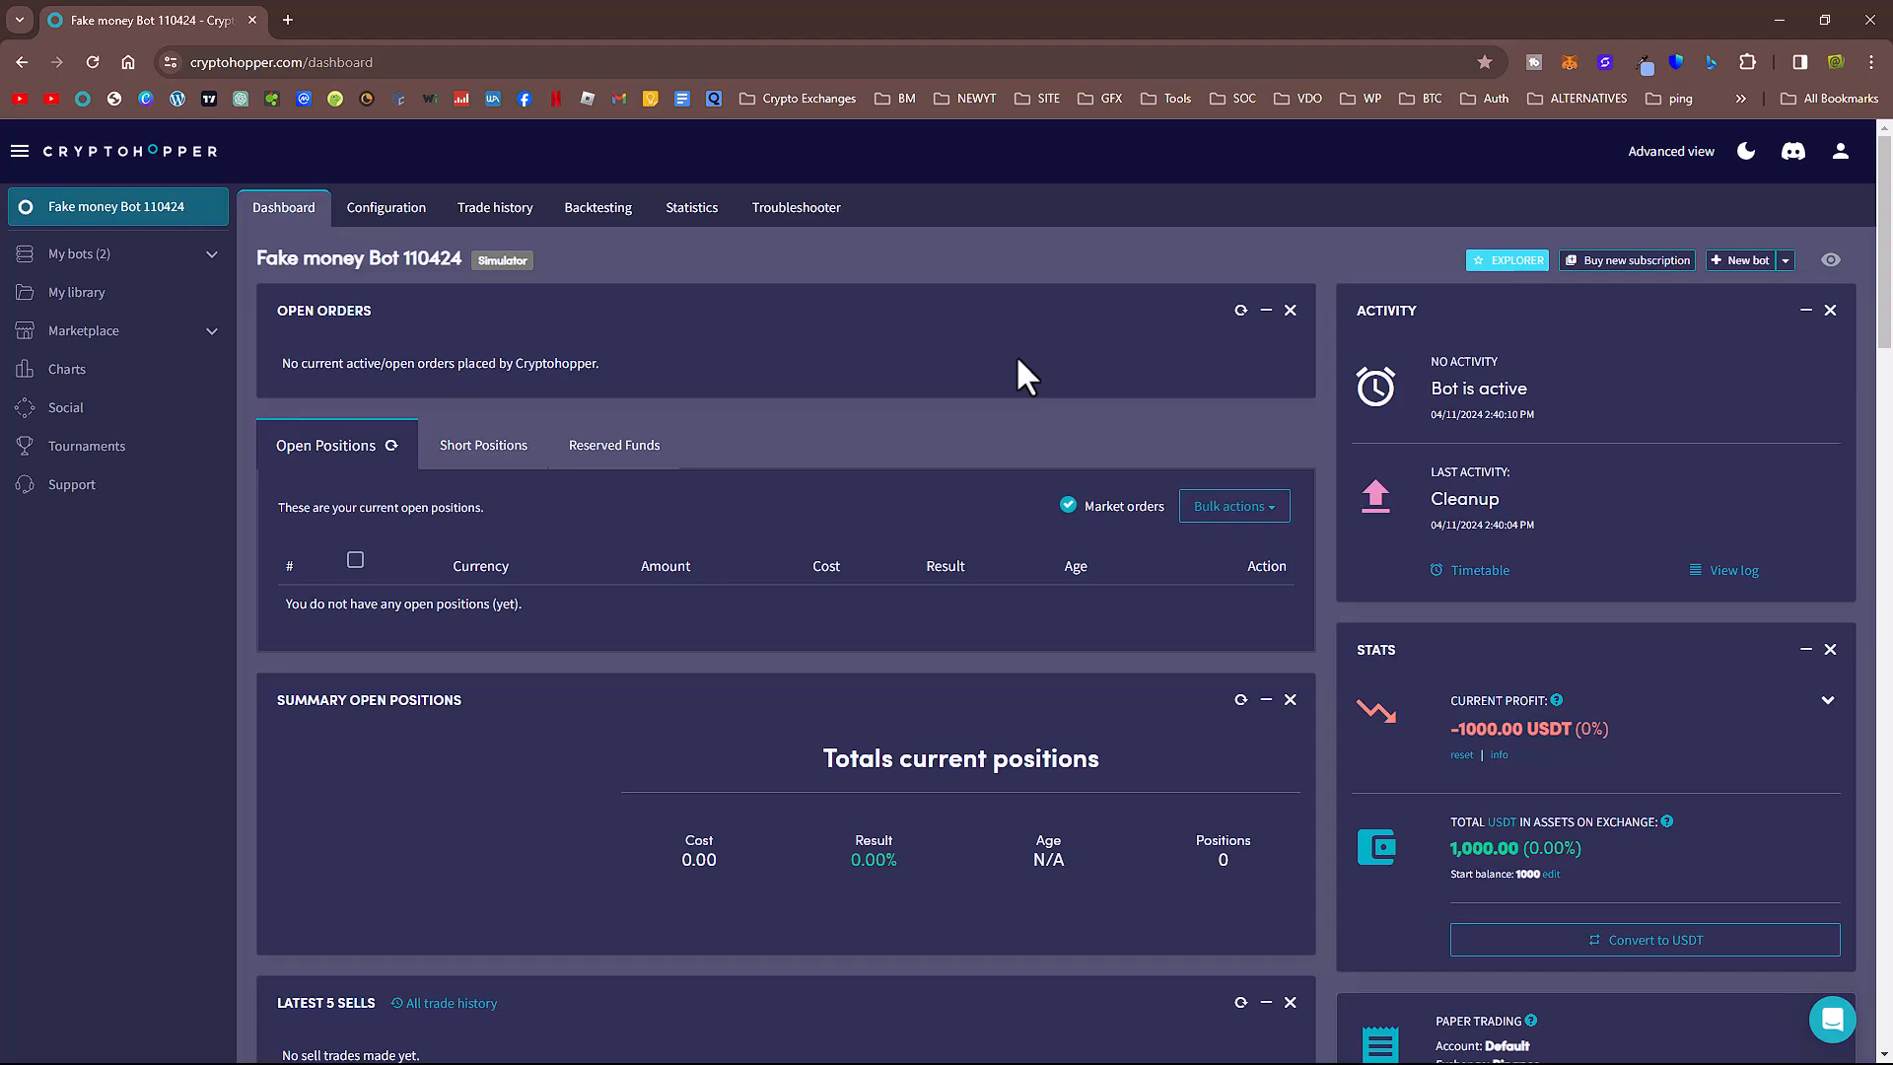
pyautogui.hotkey('alt', 'Tab')
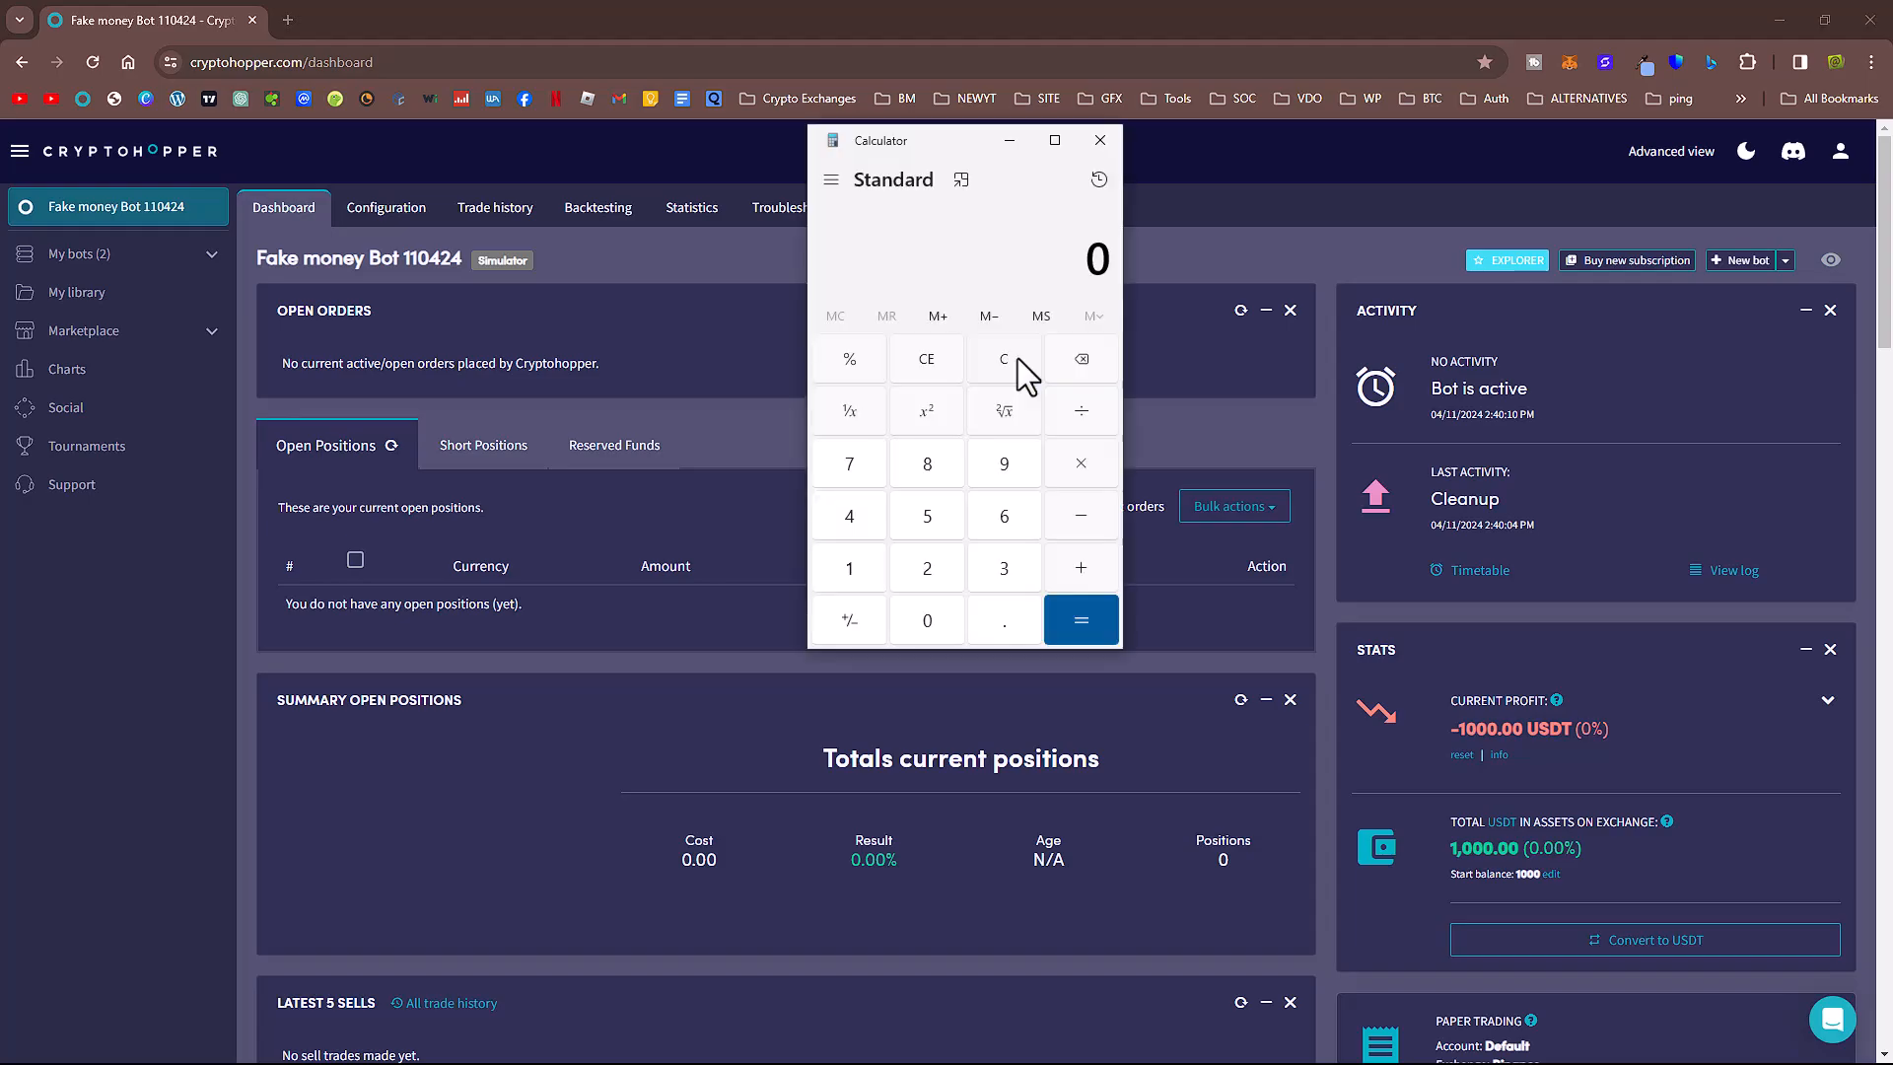
pyautogui.click(856, 564)
pyautogui.click(914, 625)
pyautogui.click(1093, 523)
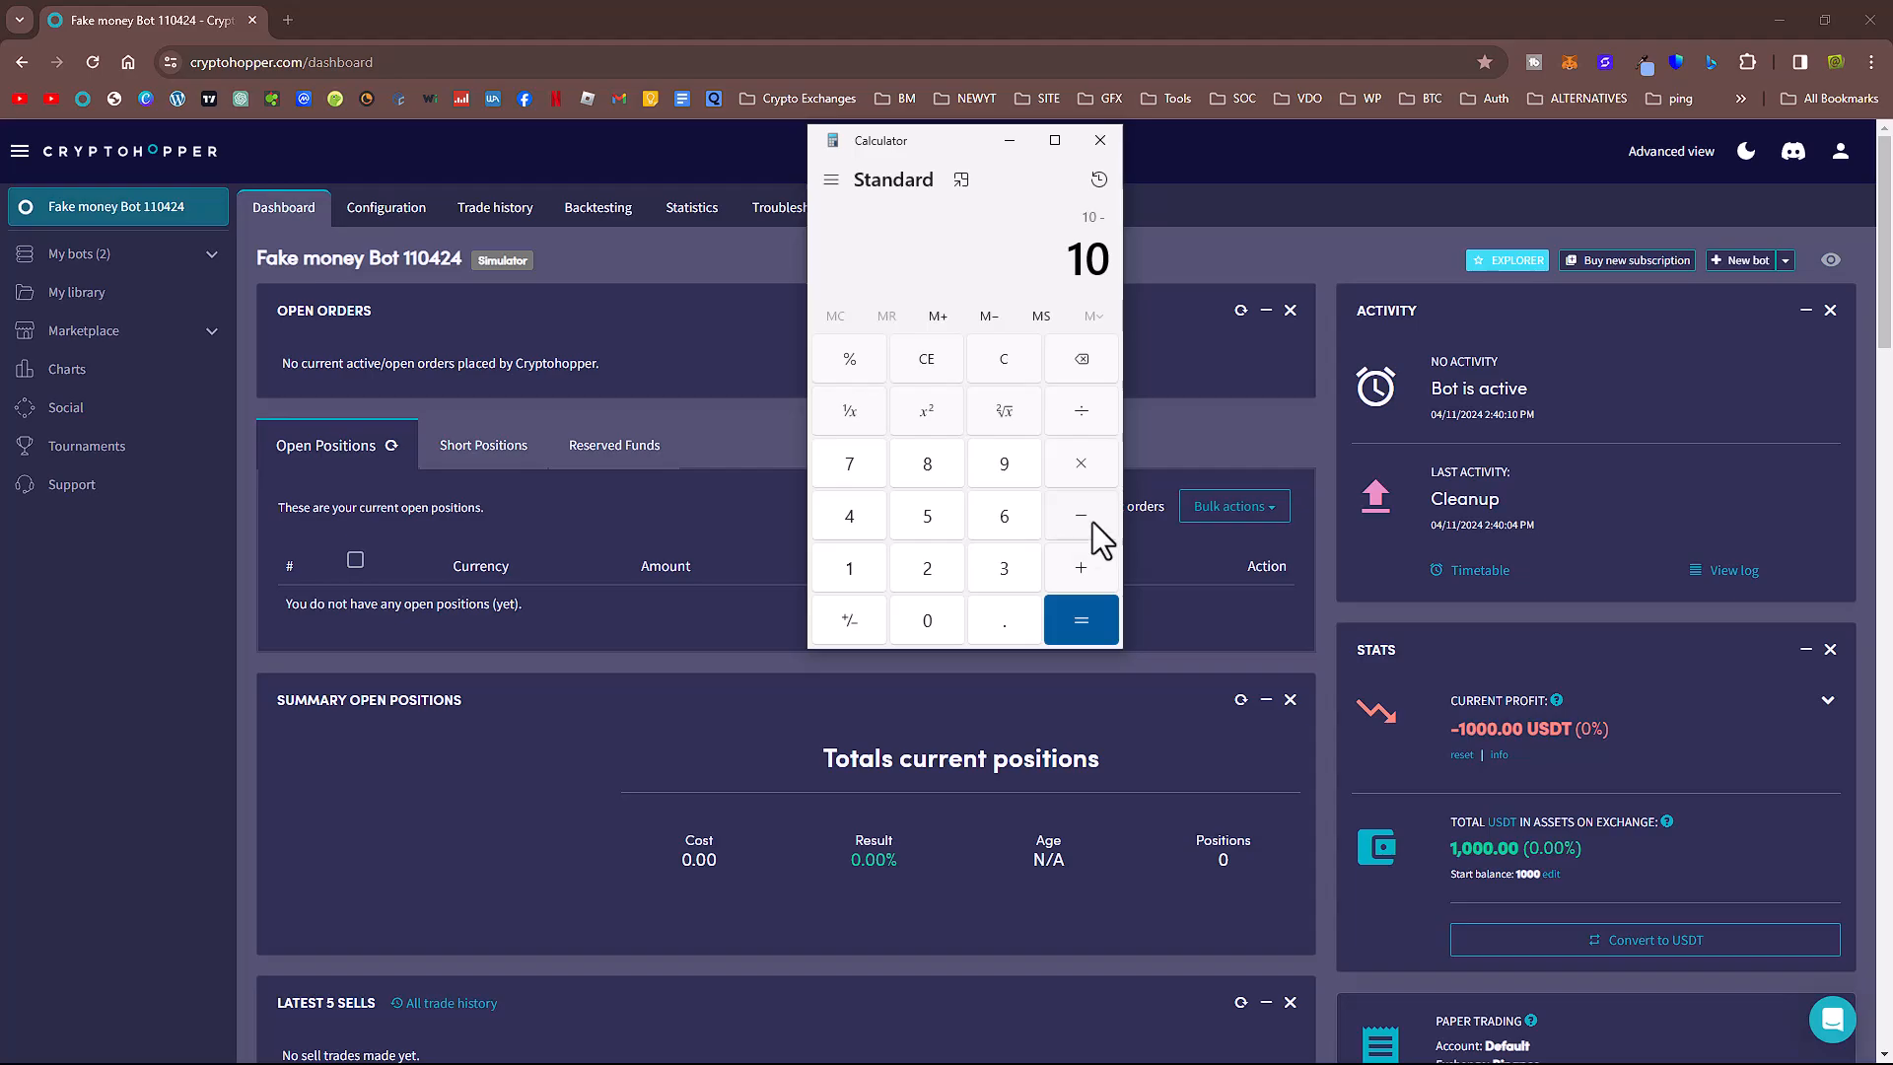
pyautogui.click(927, 625)
pyautogui.click(1003, 617)
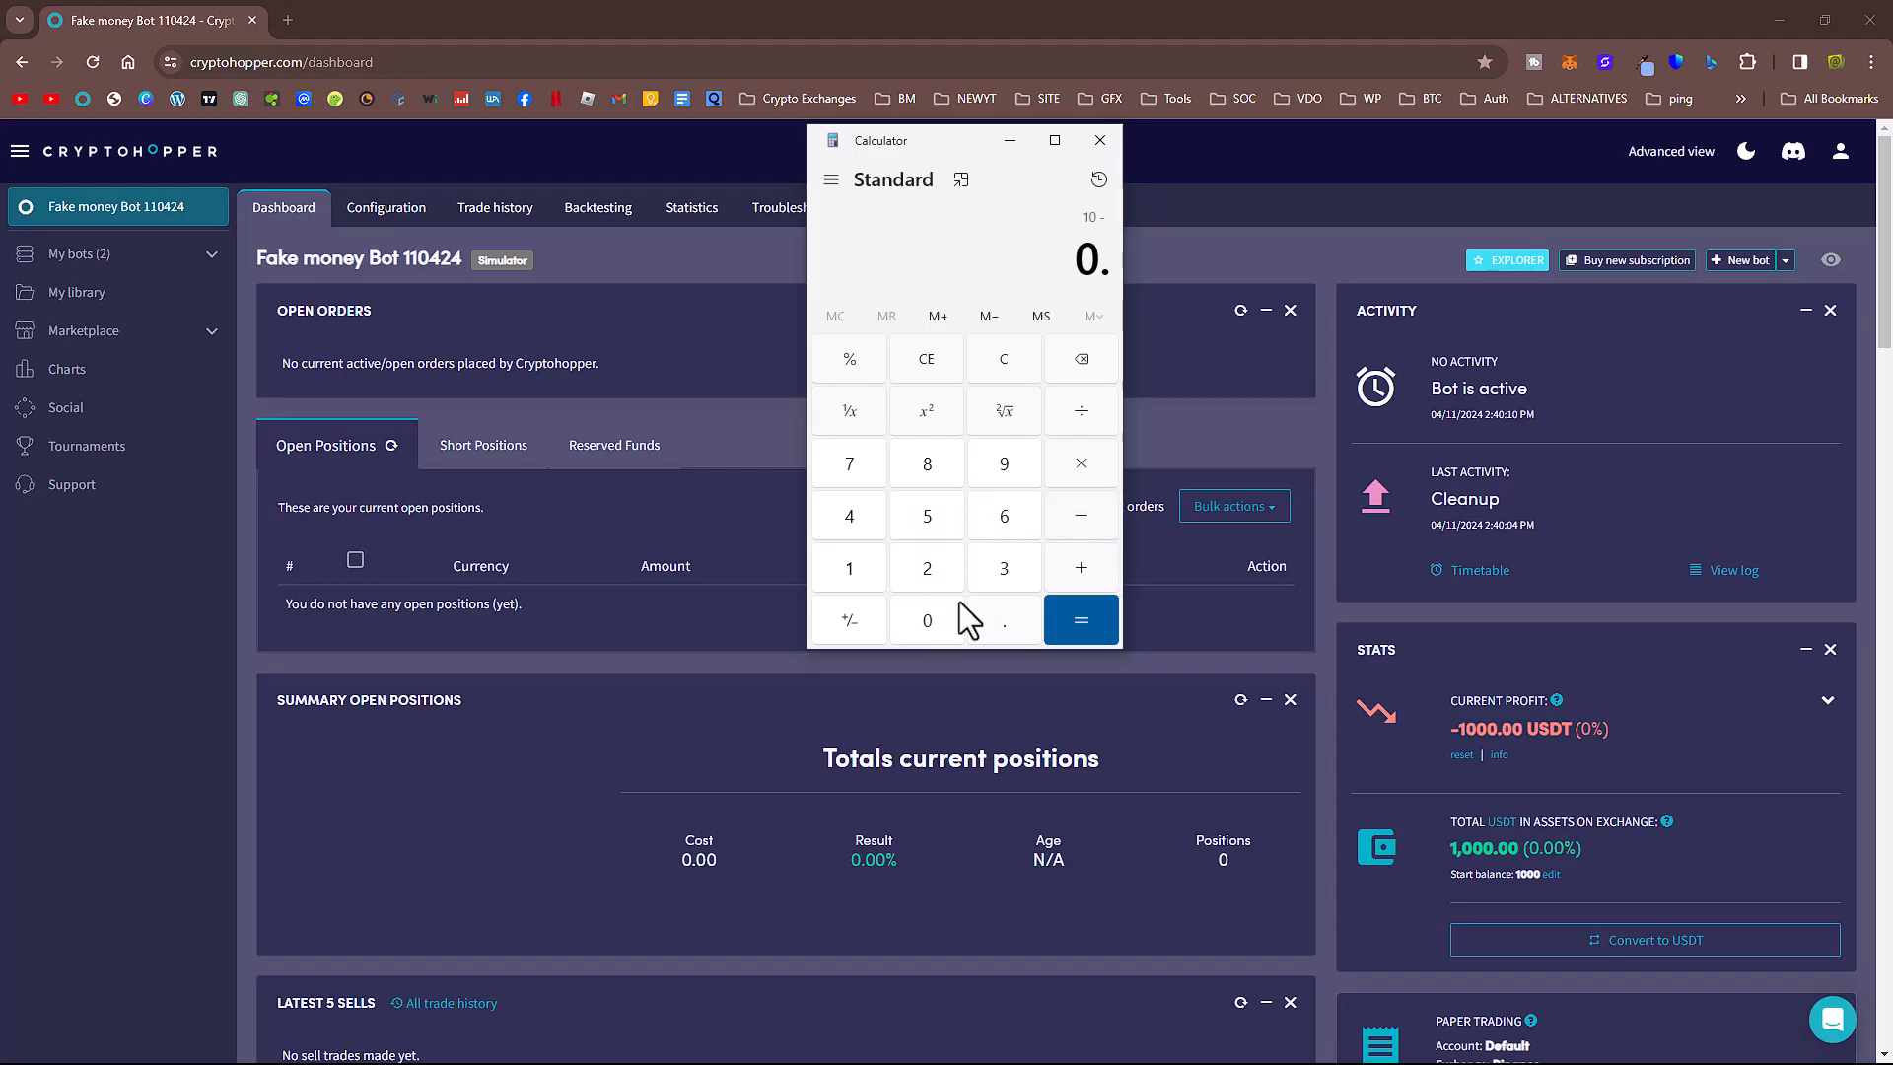
pyautogui.click(840, 577)
pyautogui.click(844, 363)
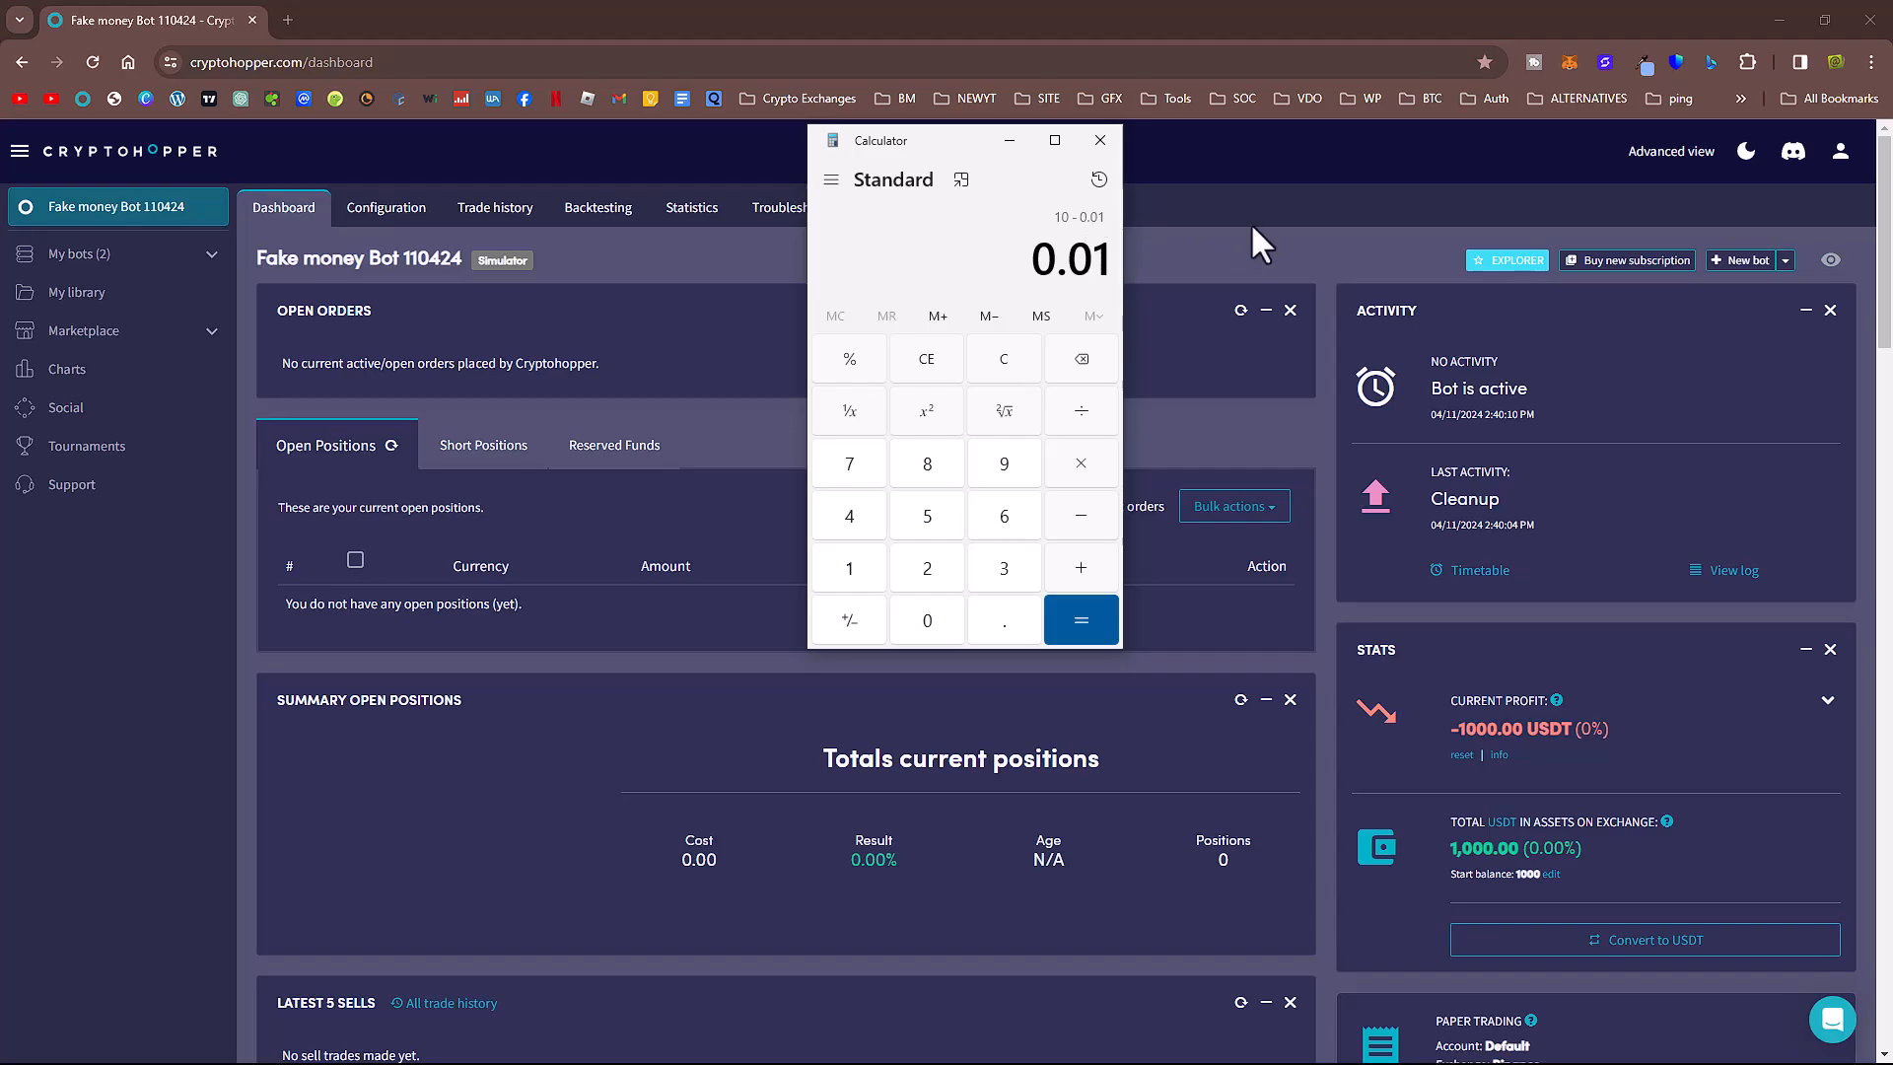
# - Clear the calculation, compute 10 minus 0.075% for the reduced fee, and close Calculator
pyautogui.click(1012, 363)
pyautogui.click(861, 571)
pyautogui.click(915, 623)
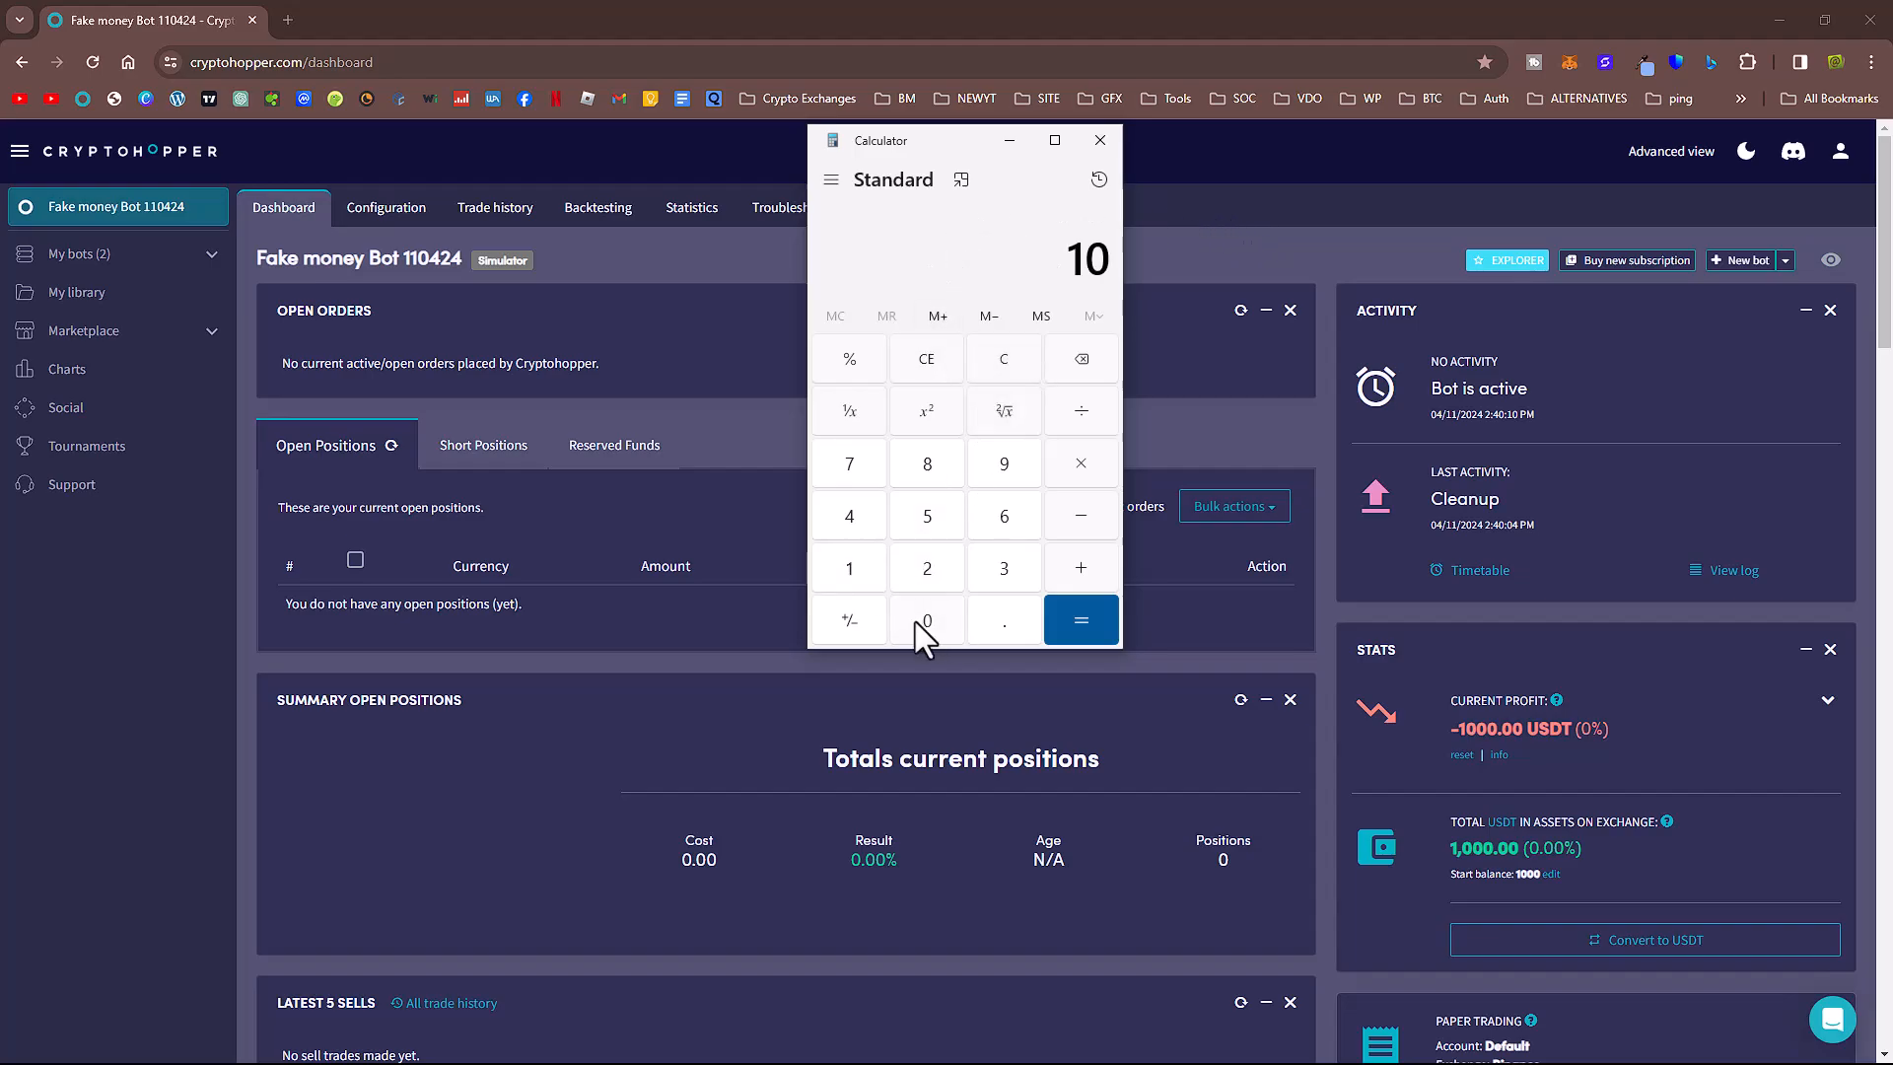
pyautogui.click(1081, 517)
pyautogui.click(937, 618)
pyautogui.click(1020, 626)
pyautogui.click(924, 624)
pyautogui.click(849, 473)
pyautogui.click(912, 521)
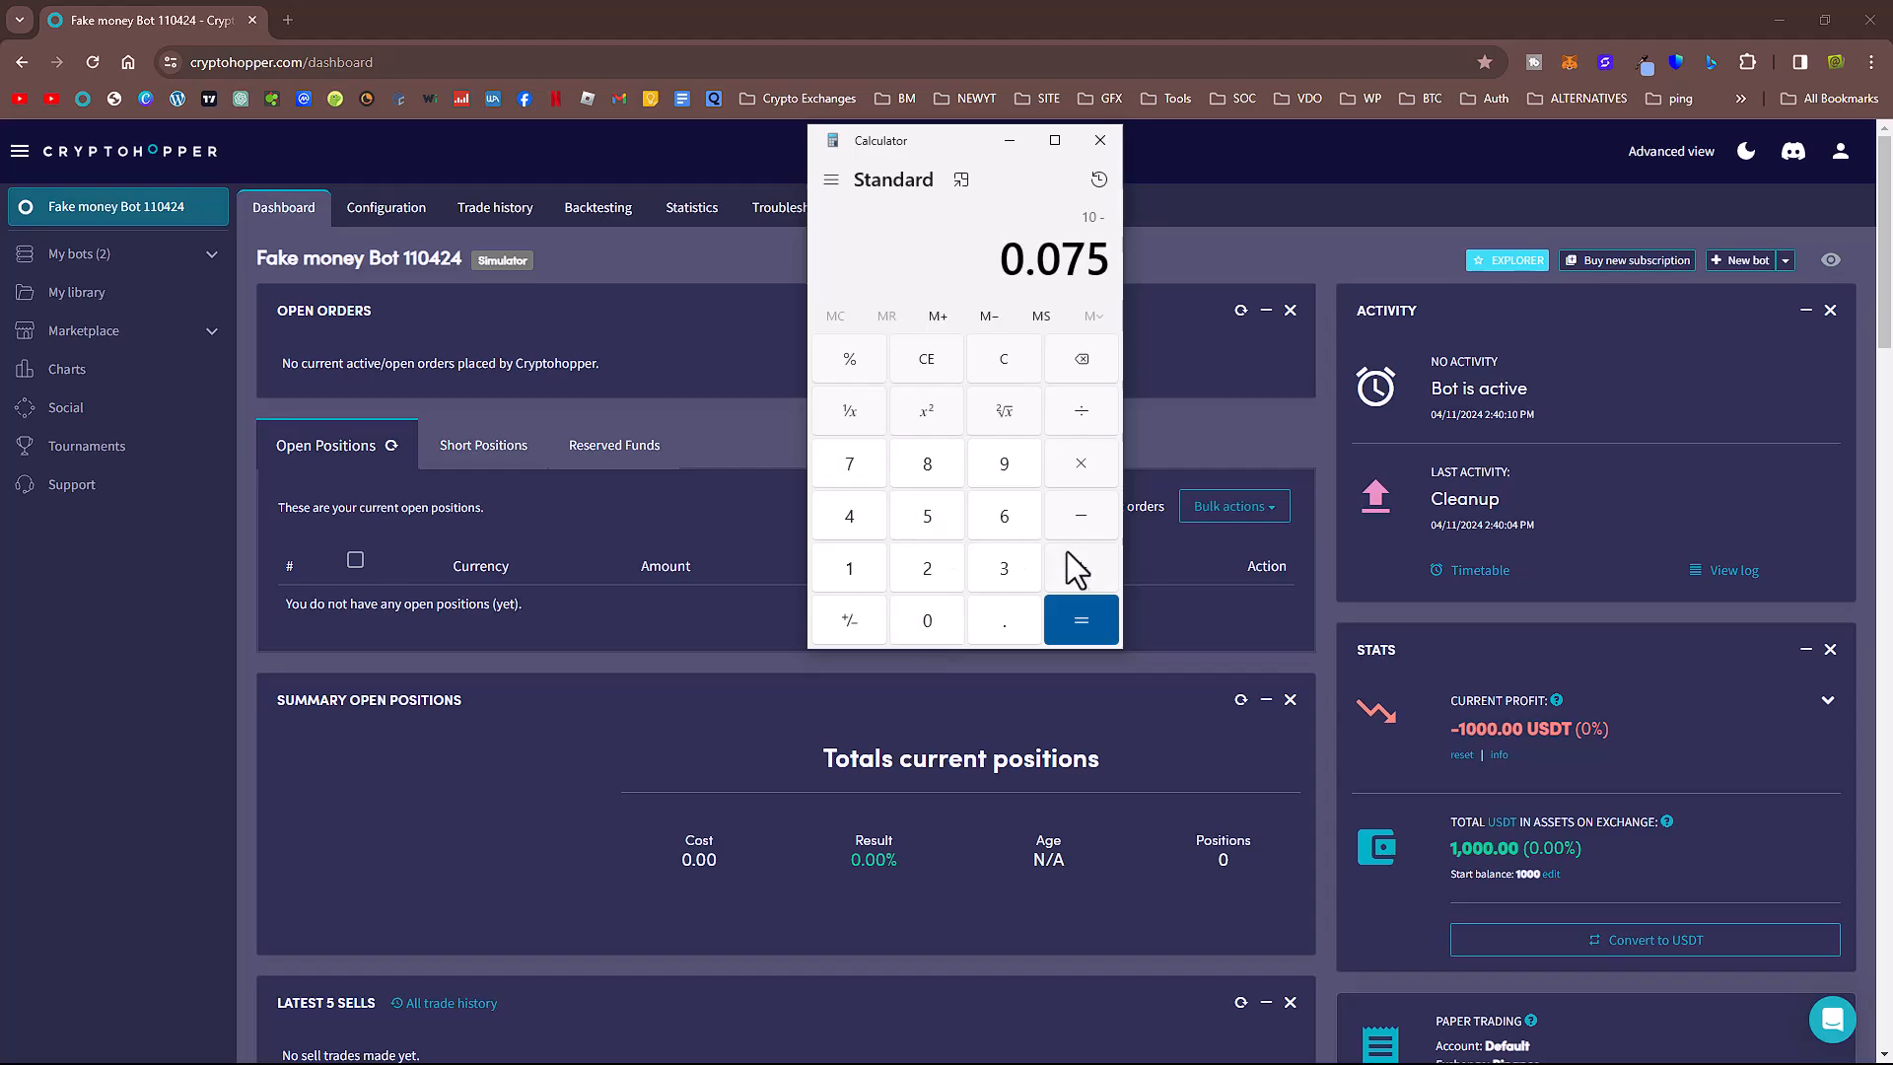
pyautogui.click(848, 361)
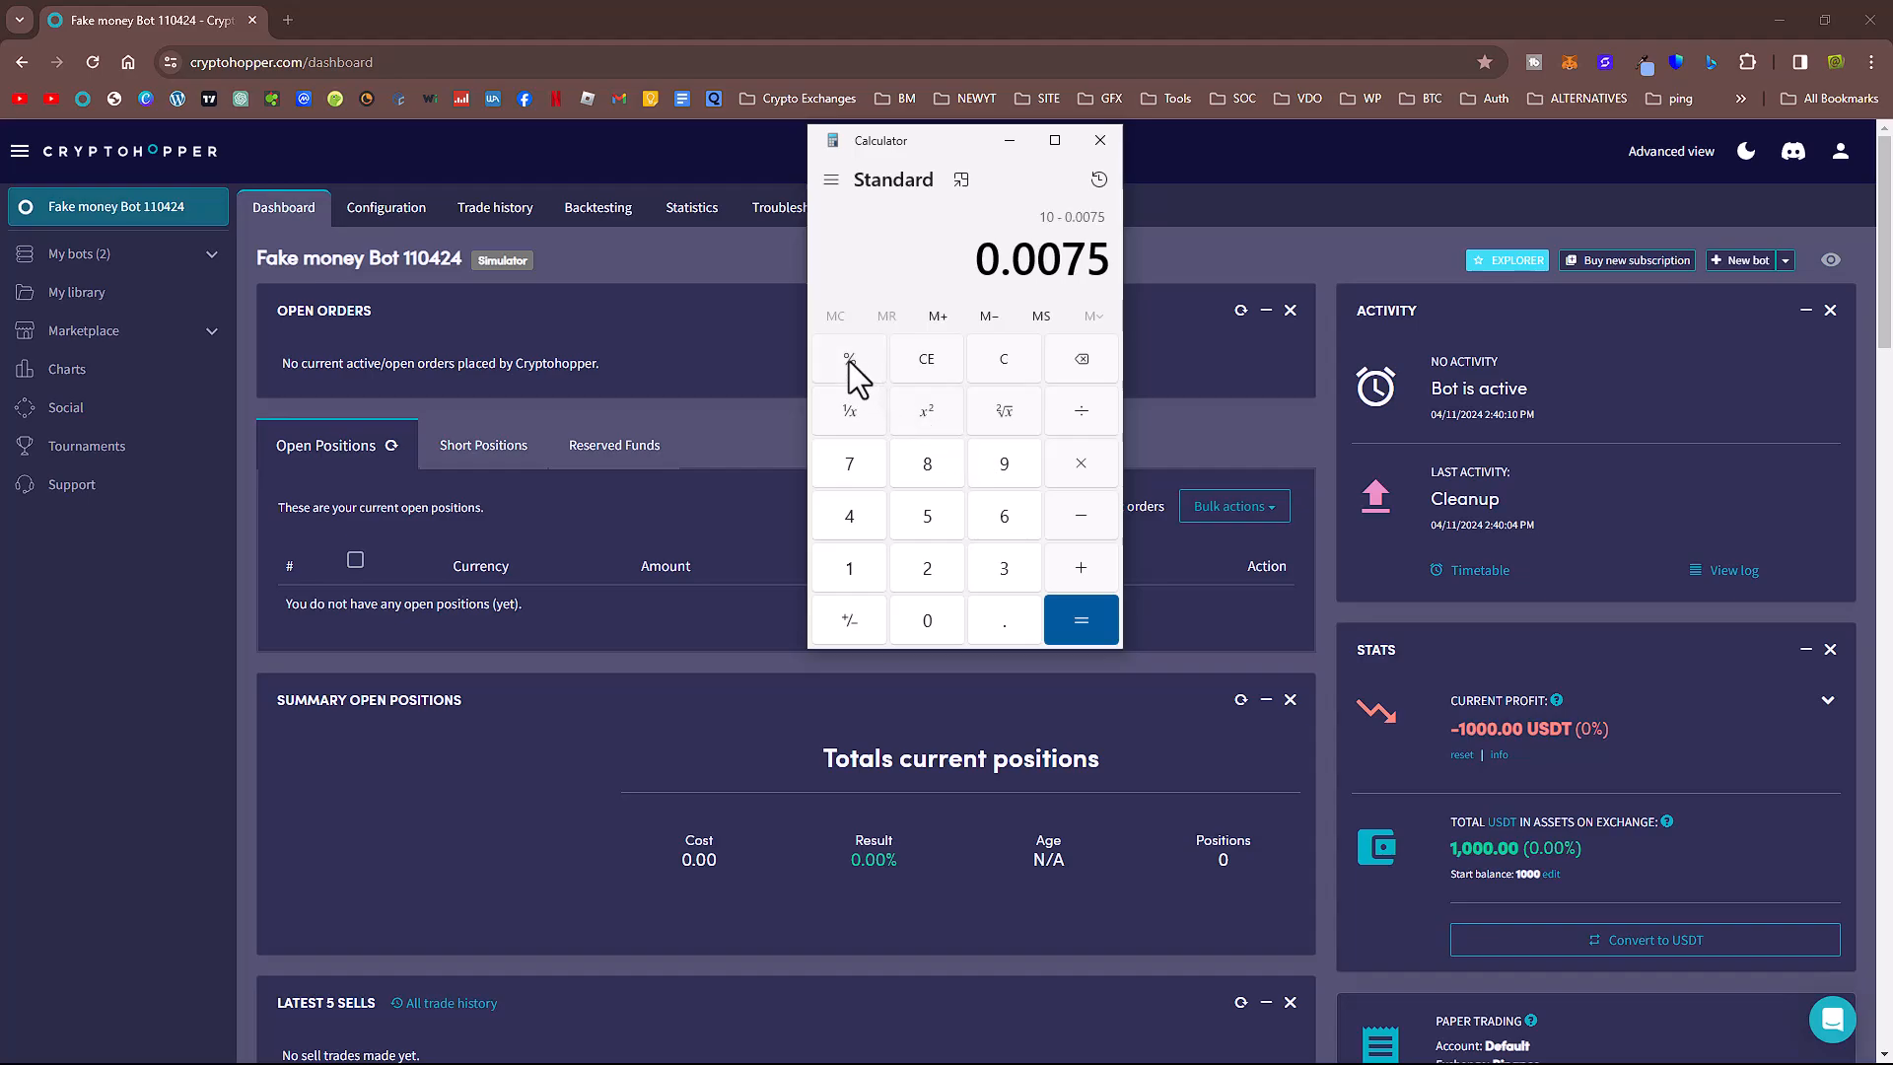
pyautogui.click(1080, 624)
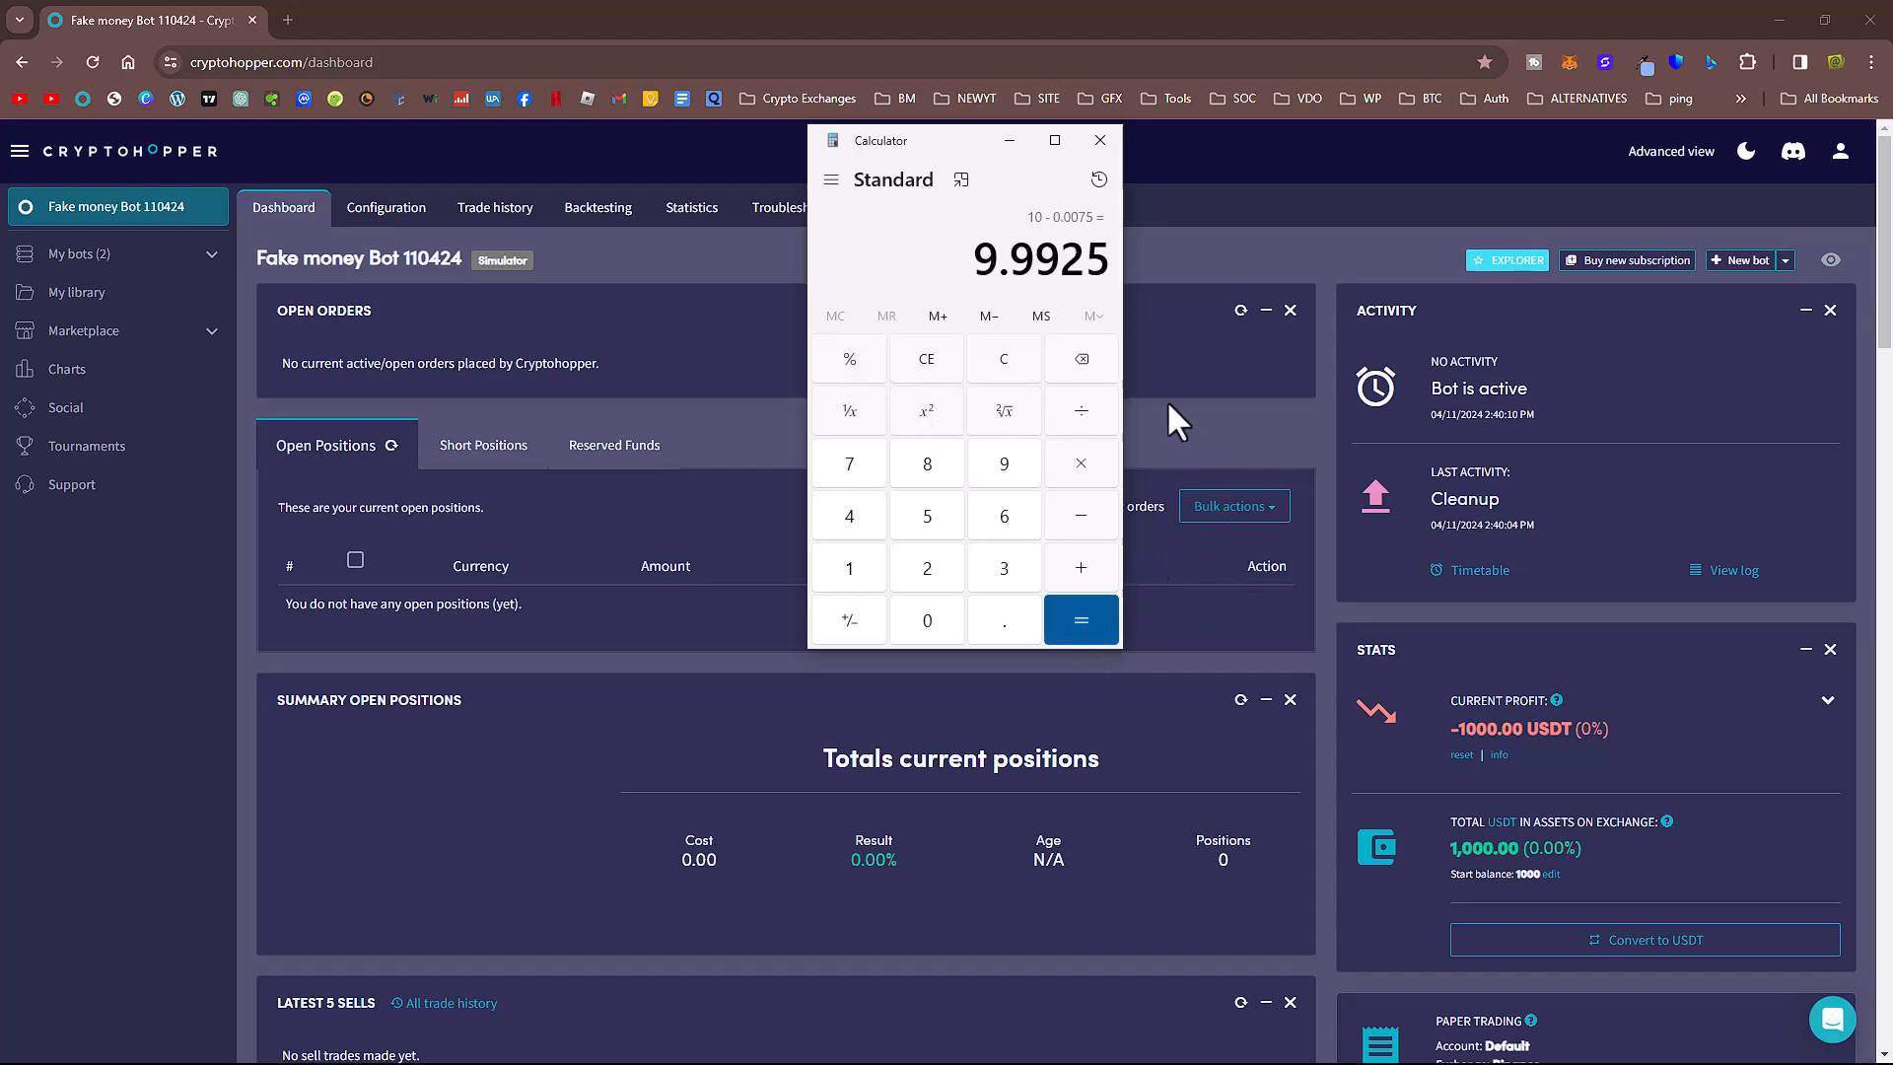
pyautogui.moveTo(1060, 264); pyautogui.dragTo(1109, 266)
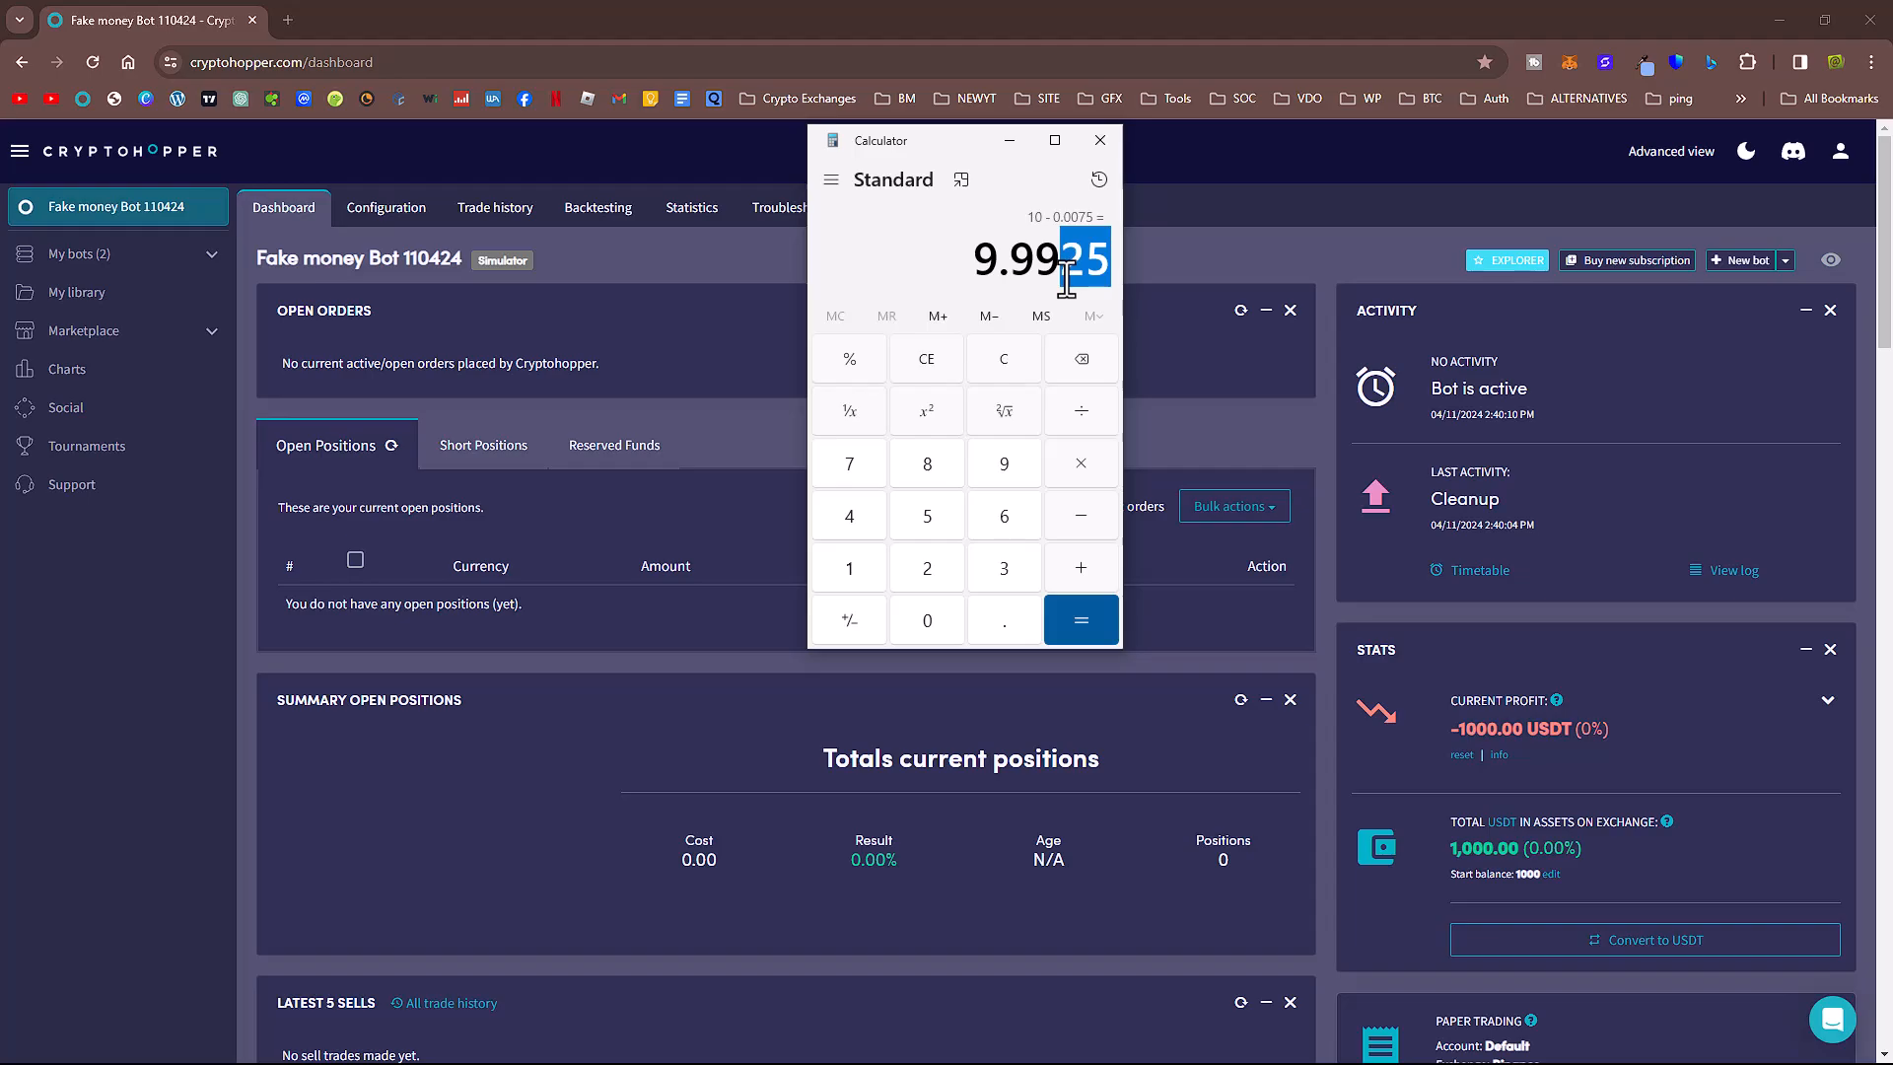
pyautogui.click(1099, 144)
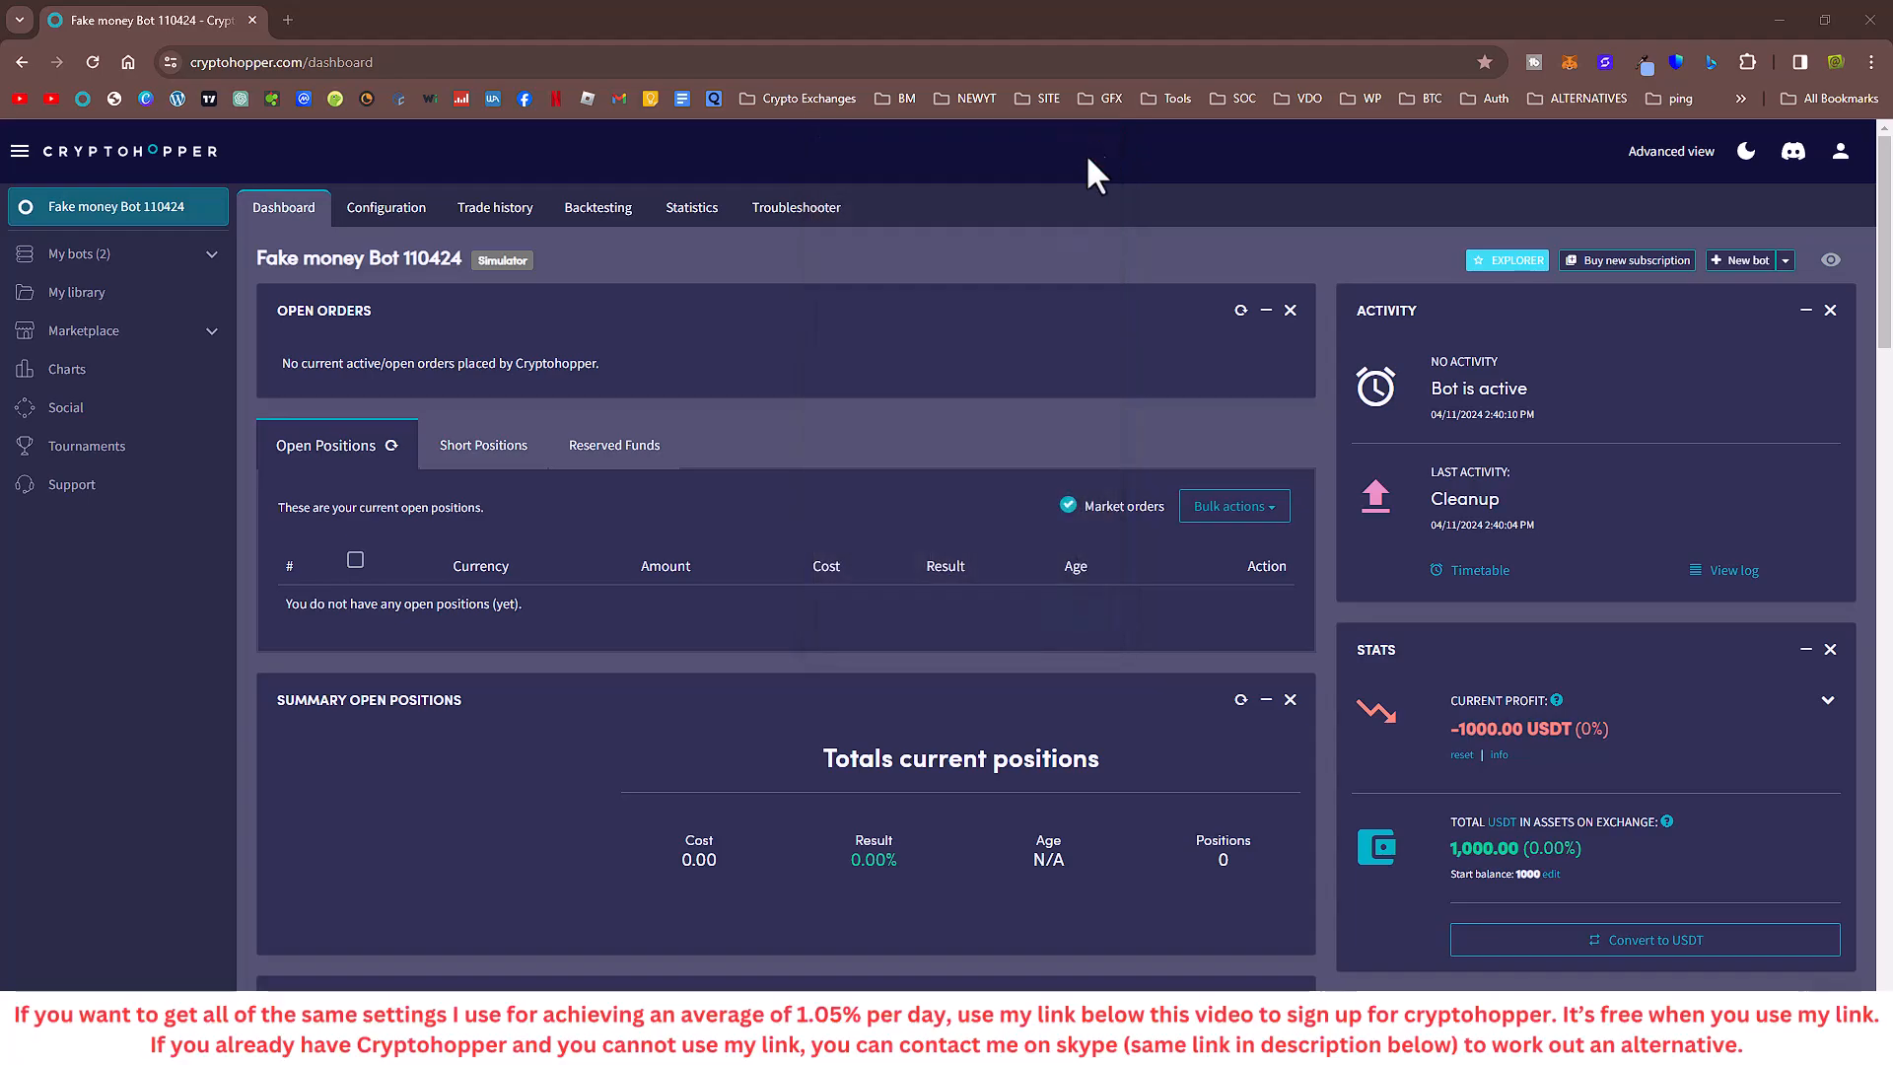
# - Show the timetable of the bot's scheduled tasks in the dashboard's activity section
pyautogui.scroll(-8, 1222, 503)
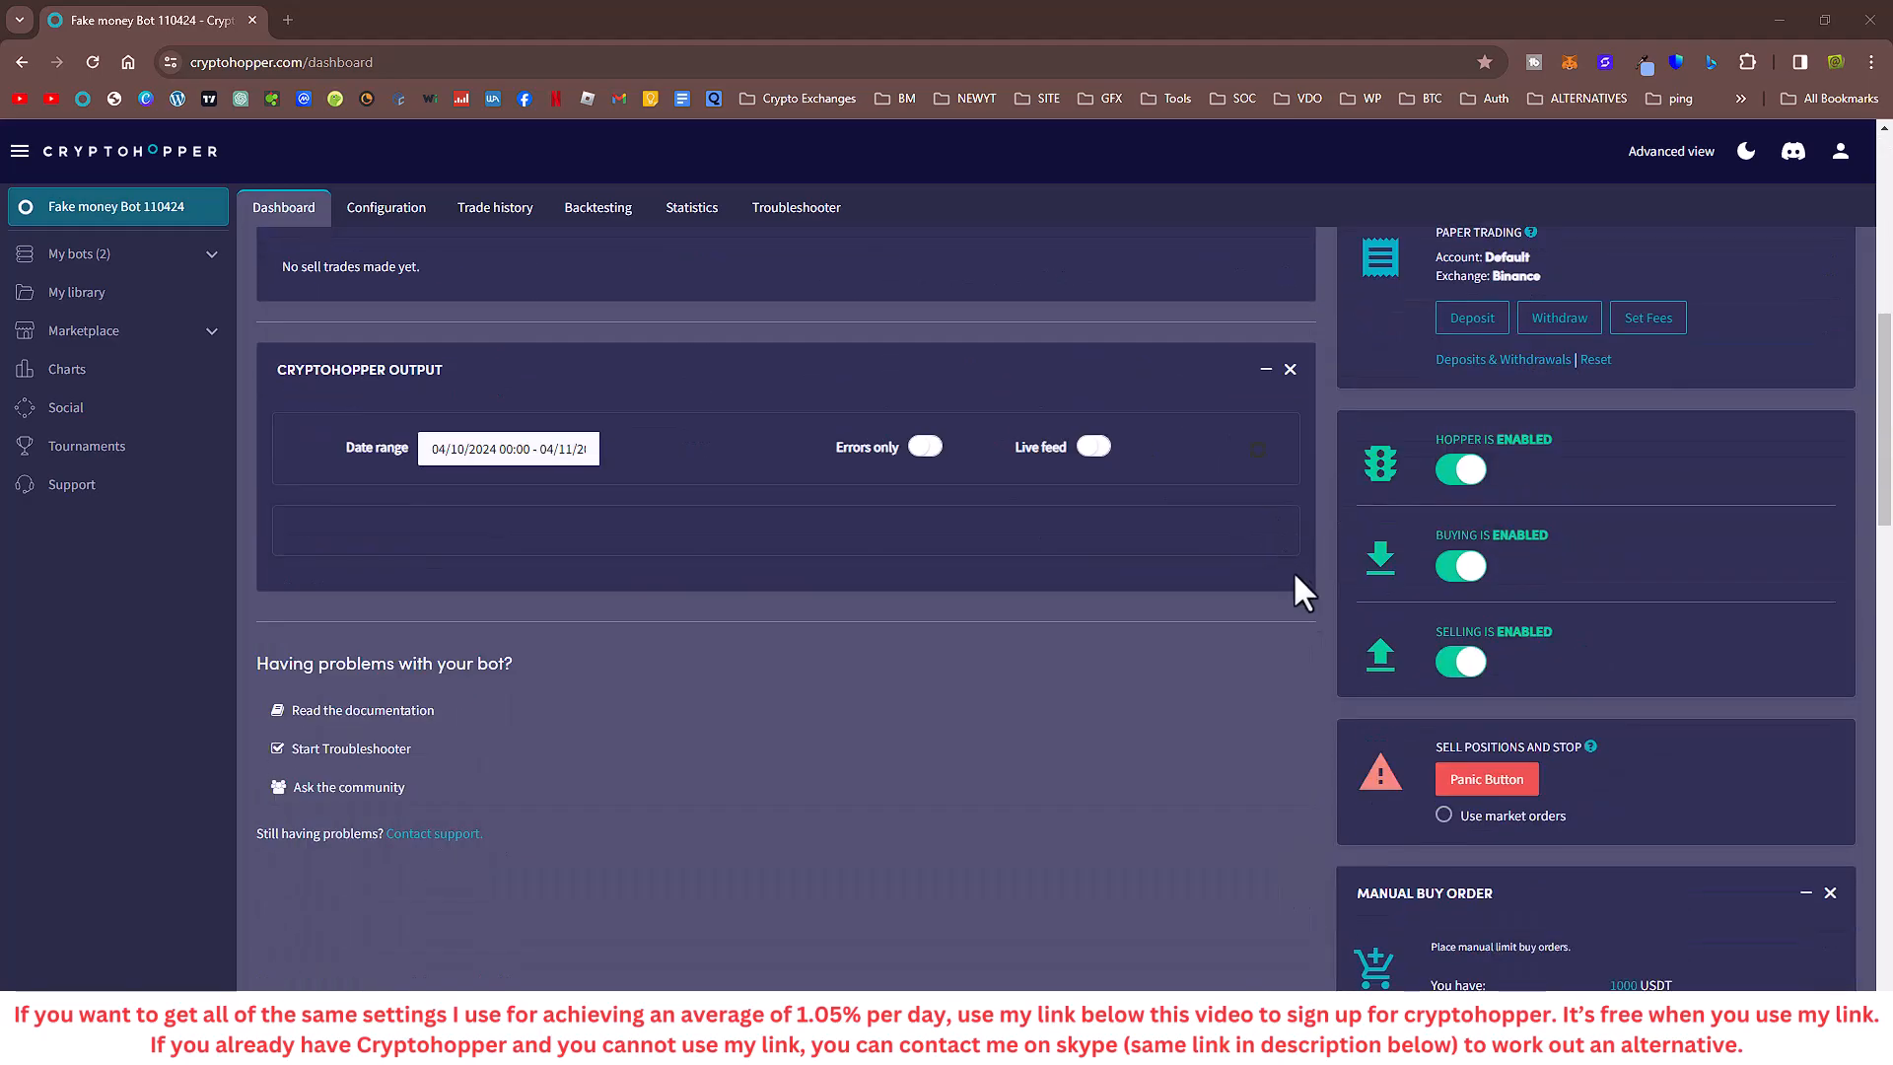
pyautogui.scroll(8, 1475, 690)
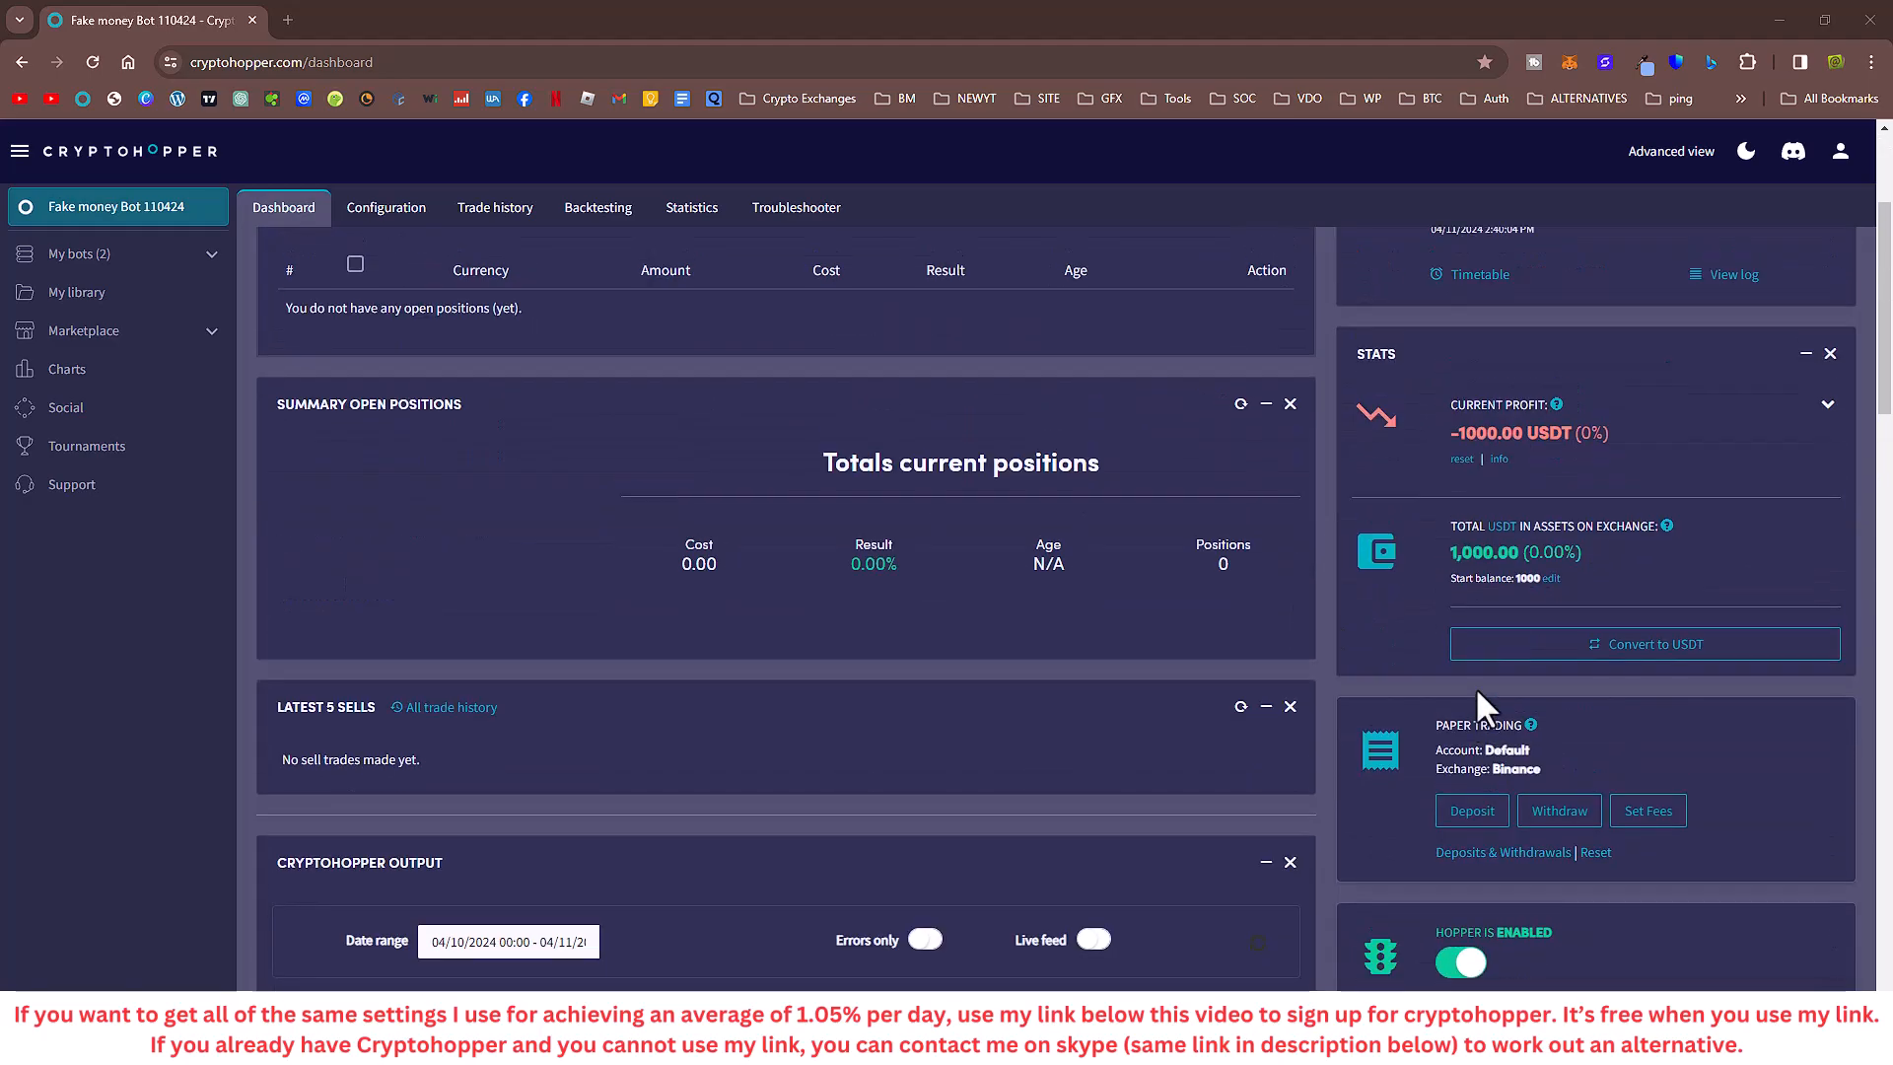
pyautogui.click(1481, 574)
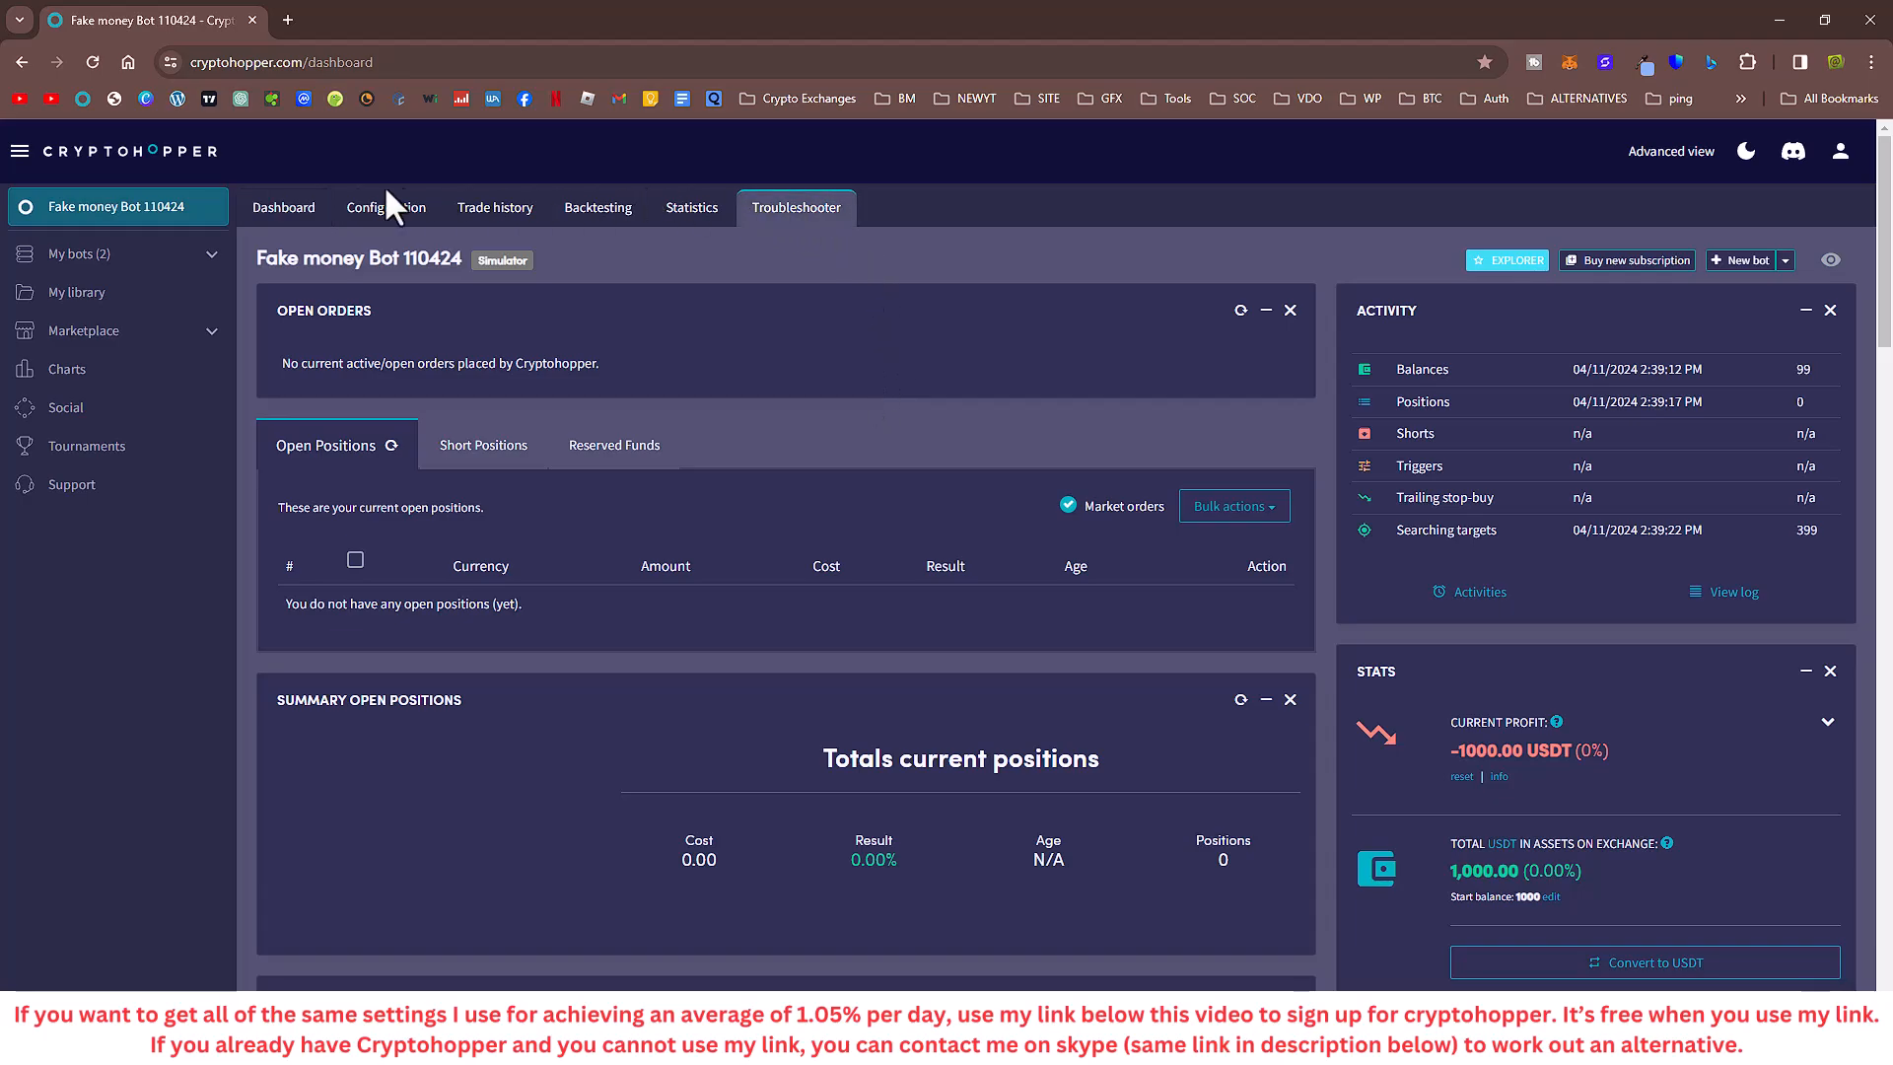
# - Open the overview of all bots and view the live trading bots and the simulators
pyautogui.click(114, 258)
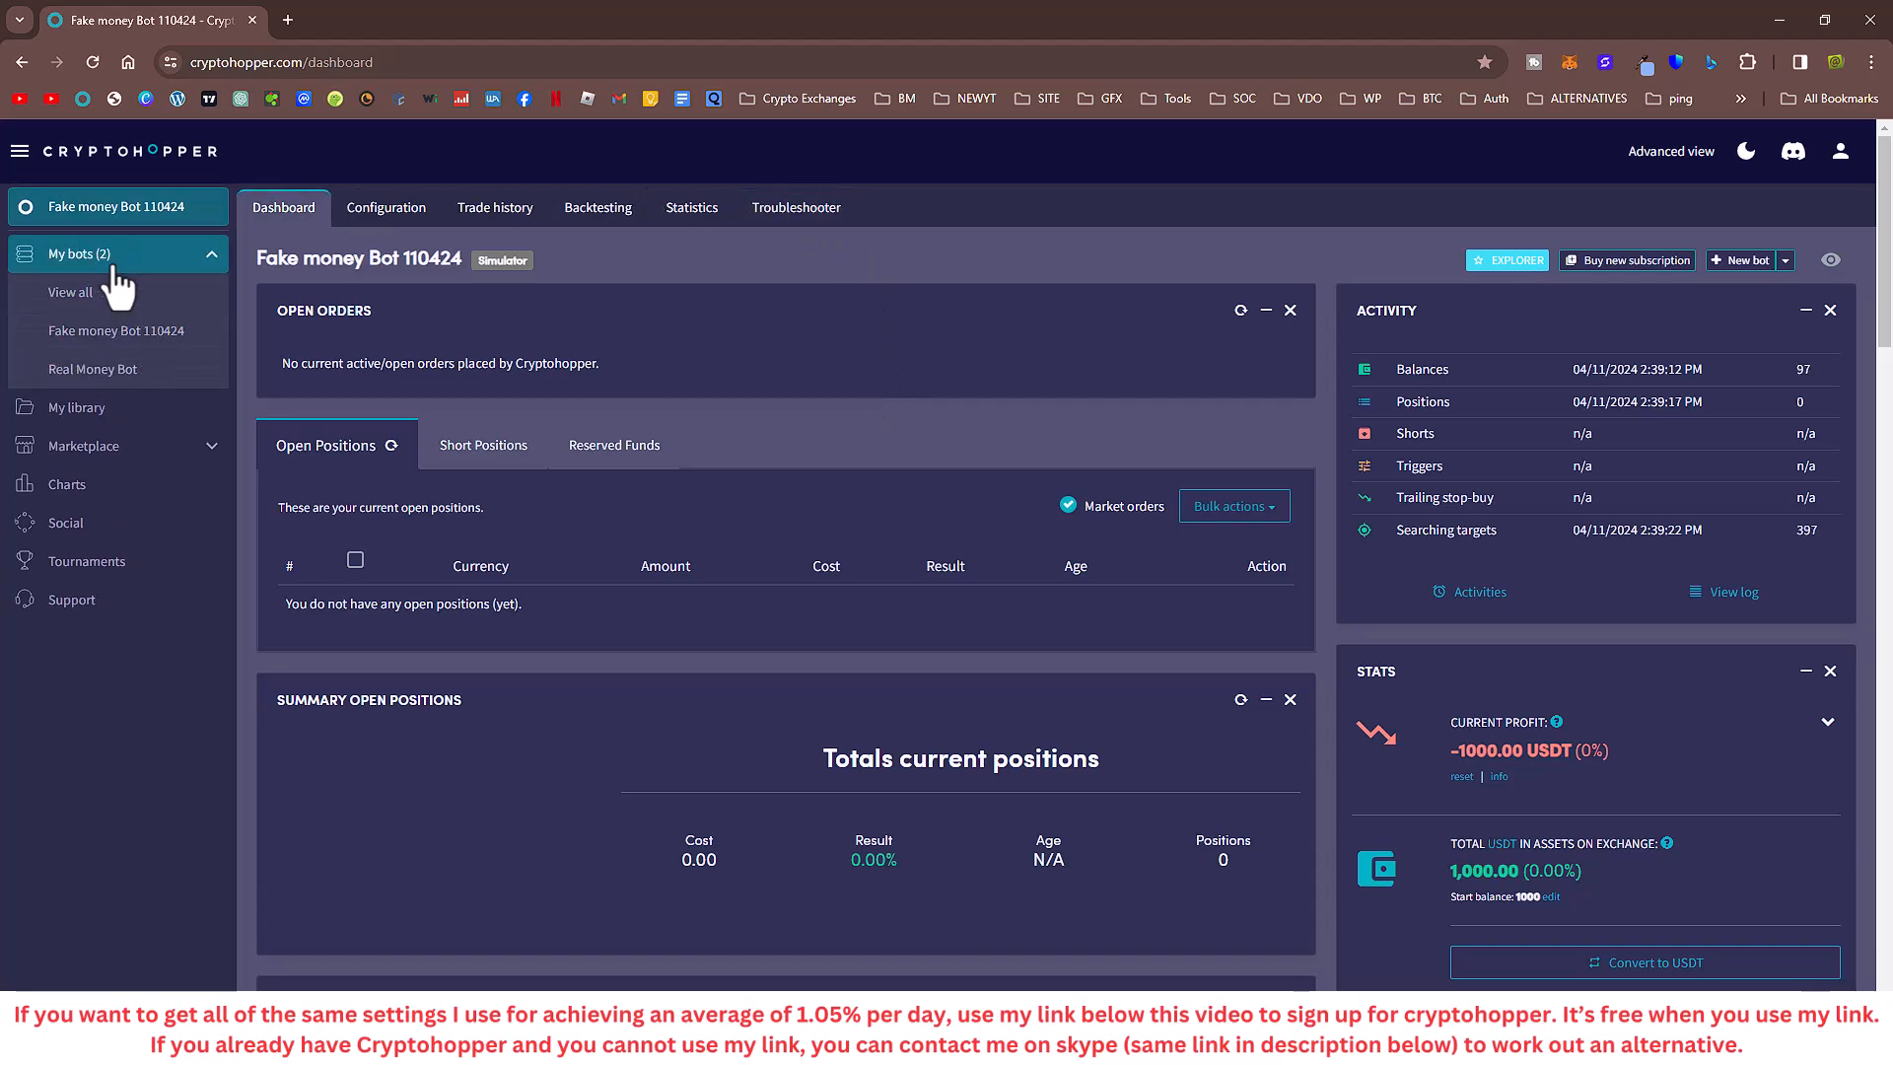
pyautogui.click(114, 292)
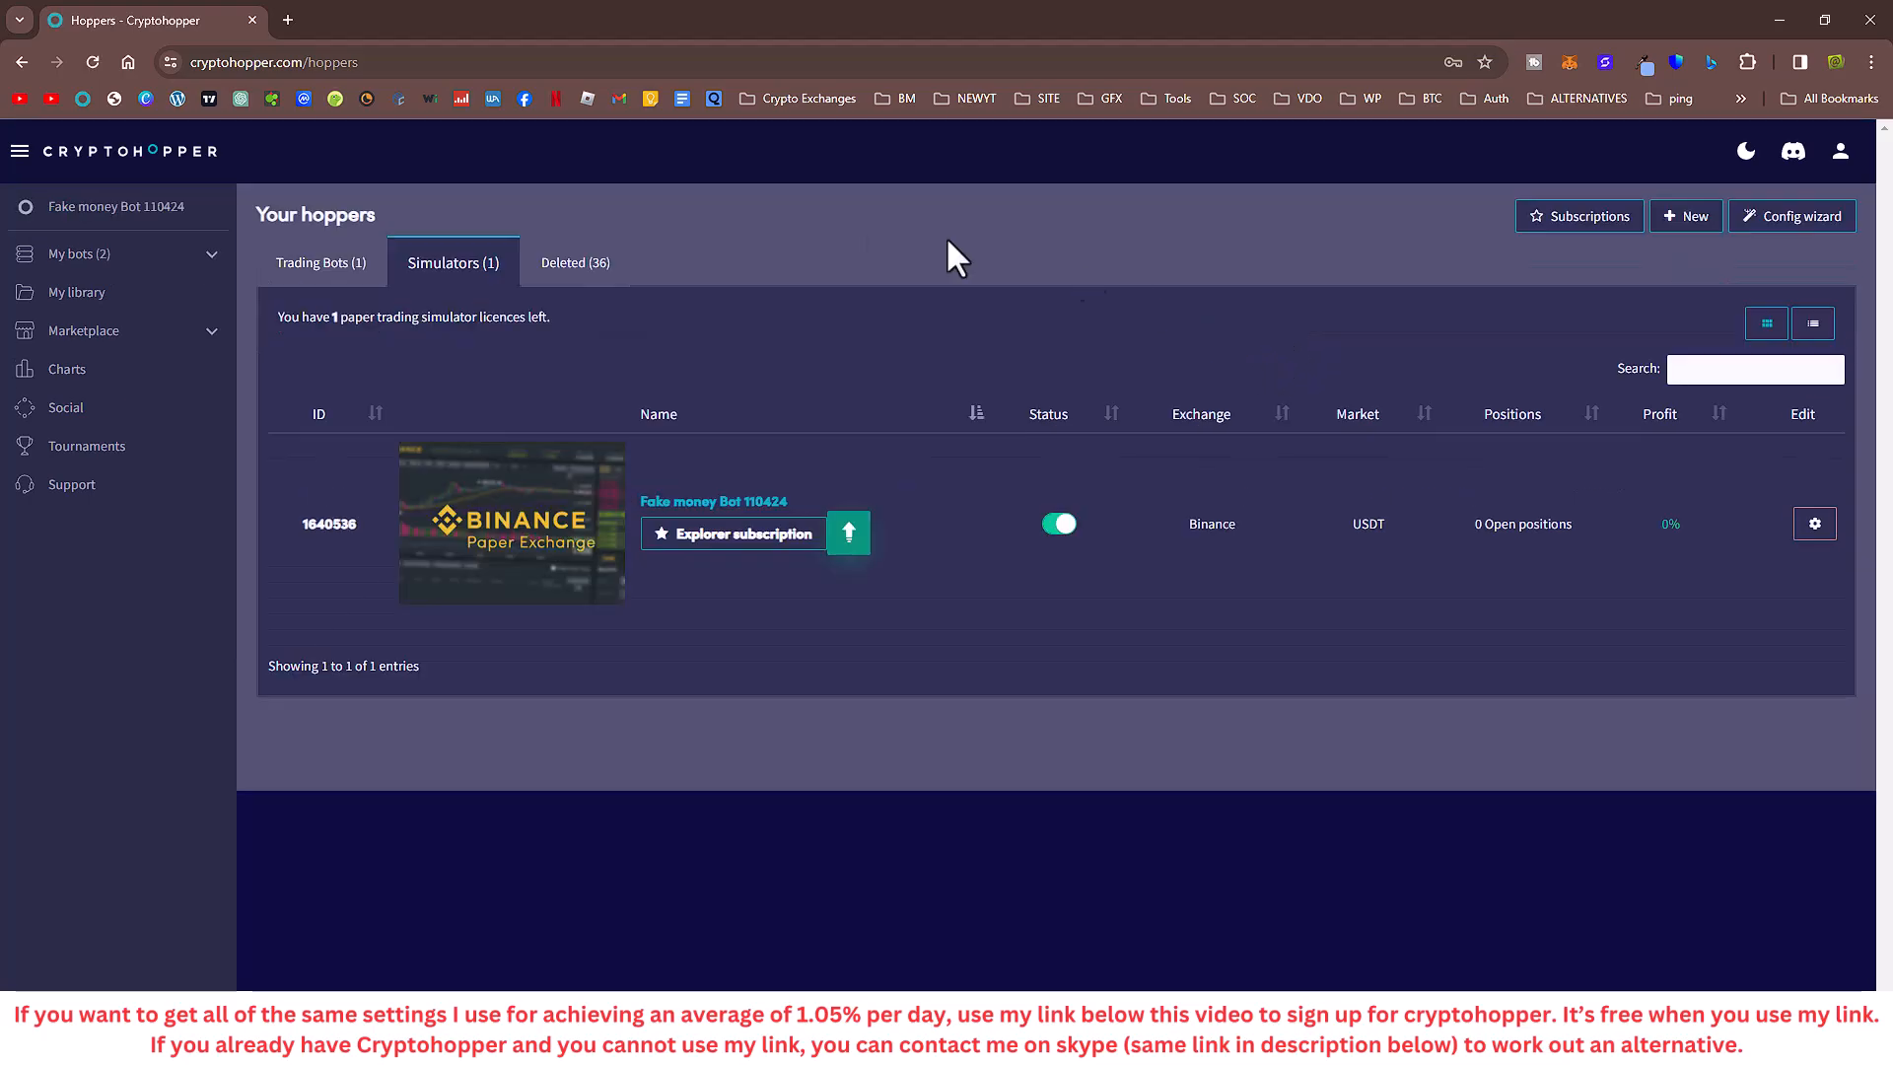
pyautogui.click(298, 272)
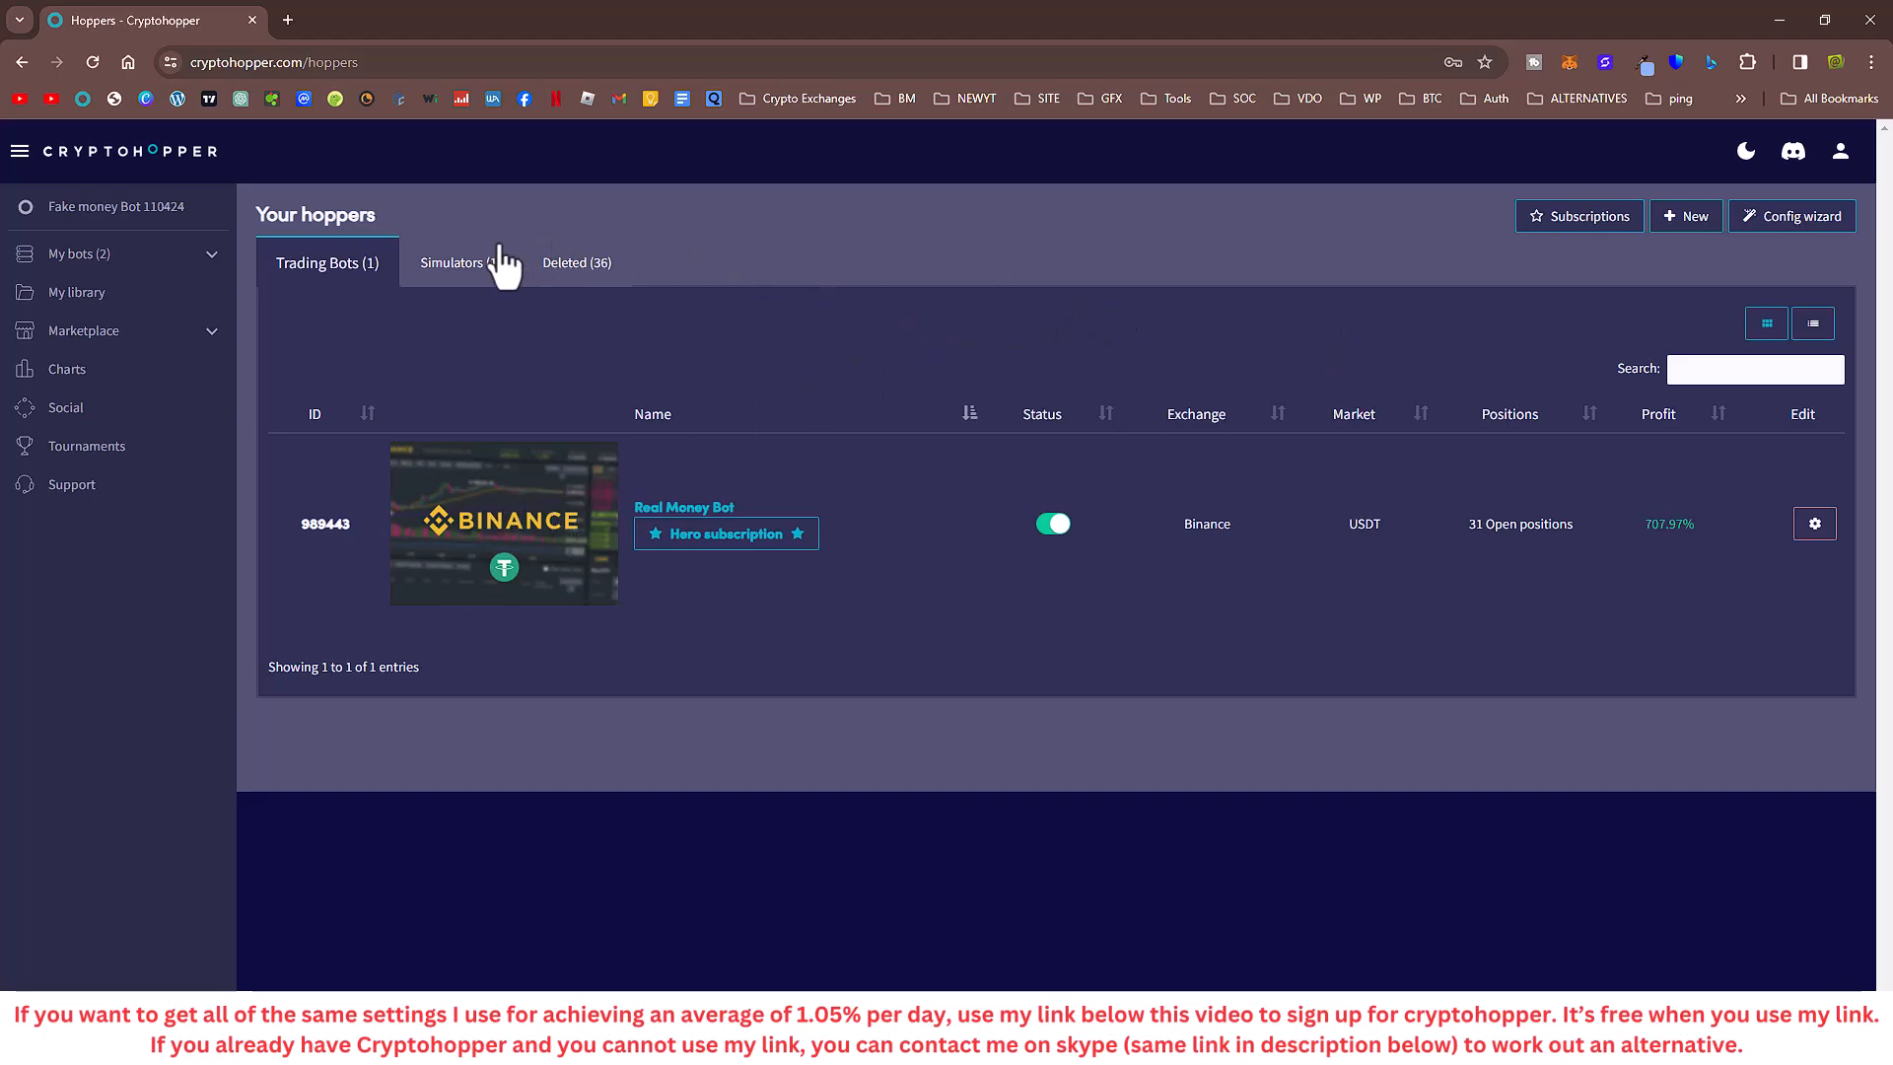
pyautogui.click(450, 268)
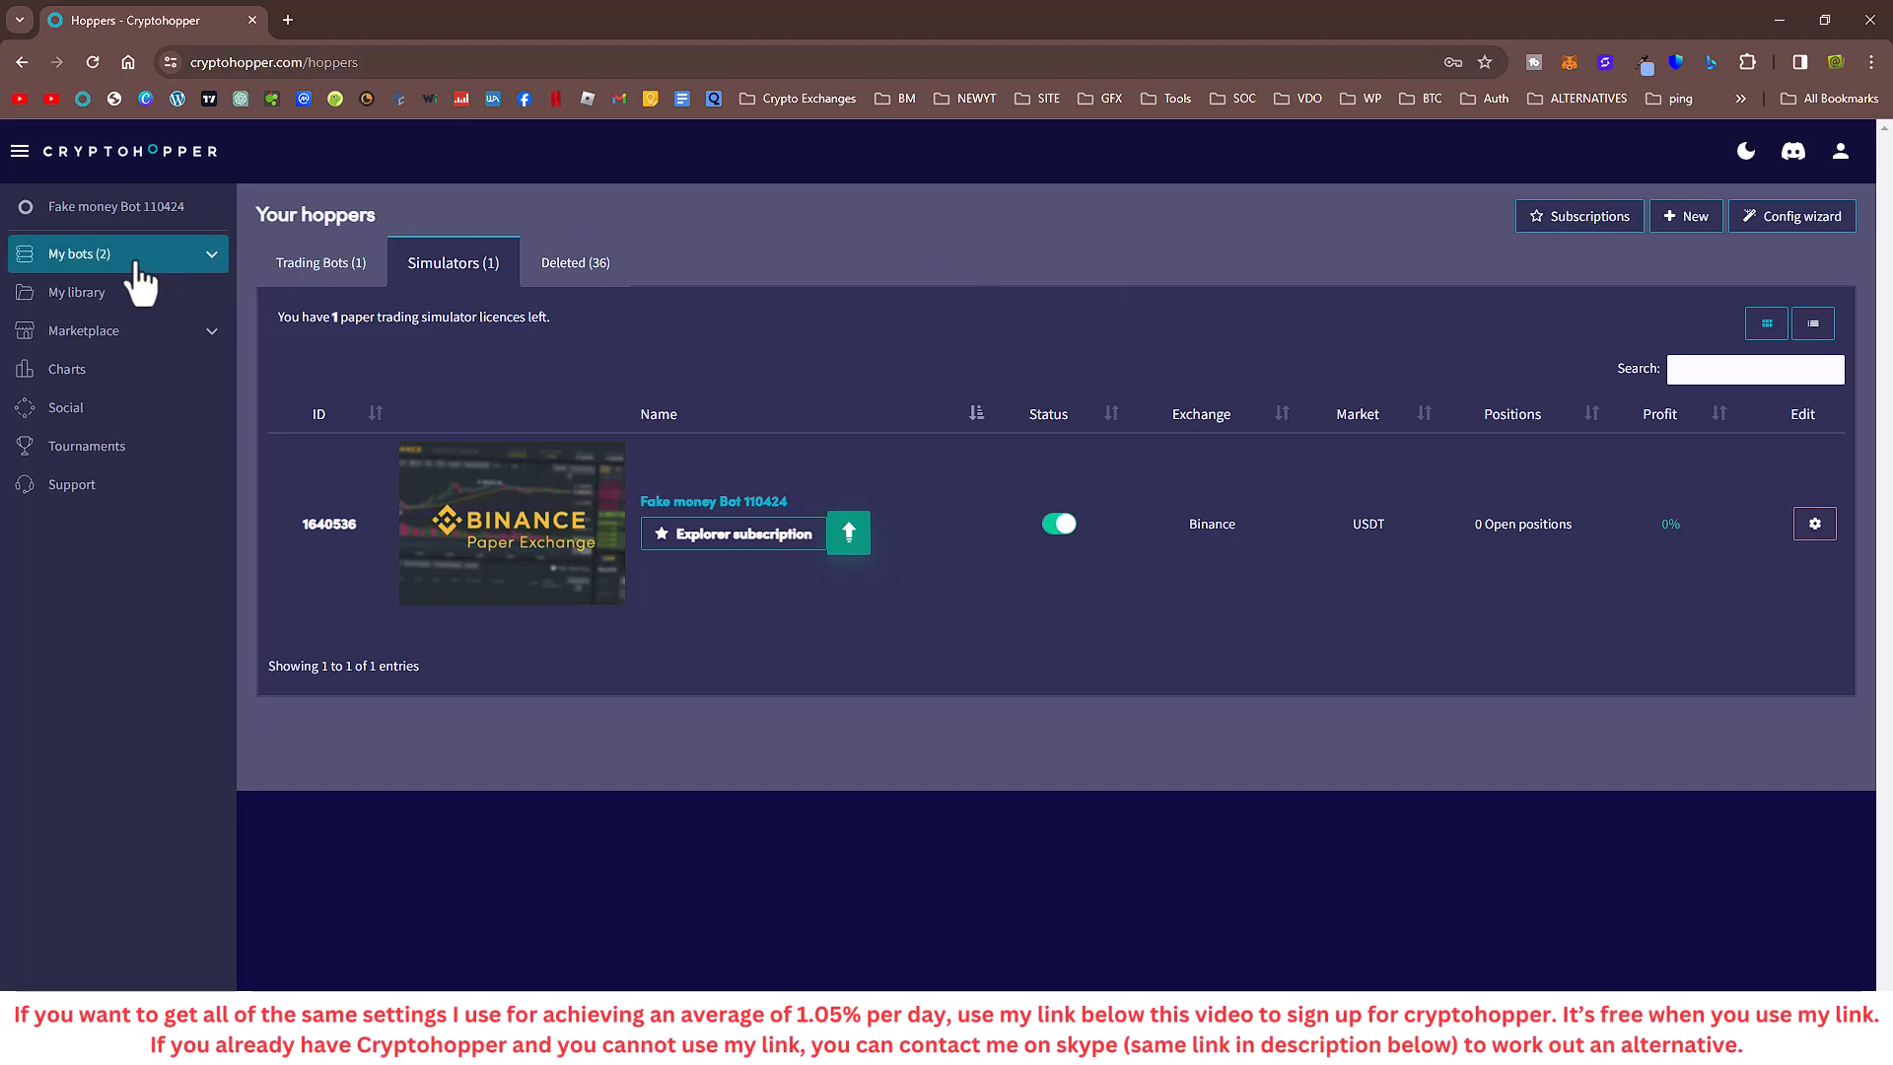
# - Return to the fake money bot's dashboard, review its output log and show its activity timetable
pyautogui.click(124, 208)
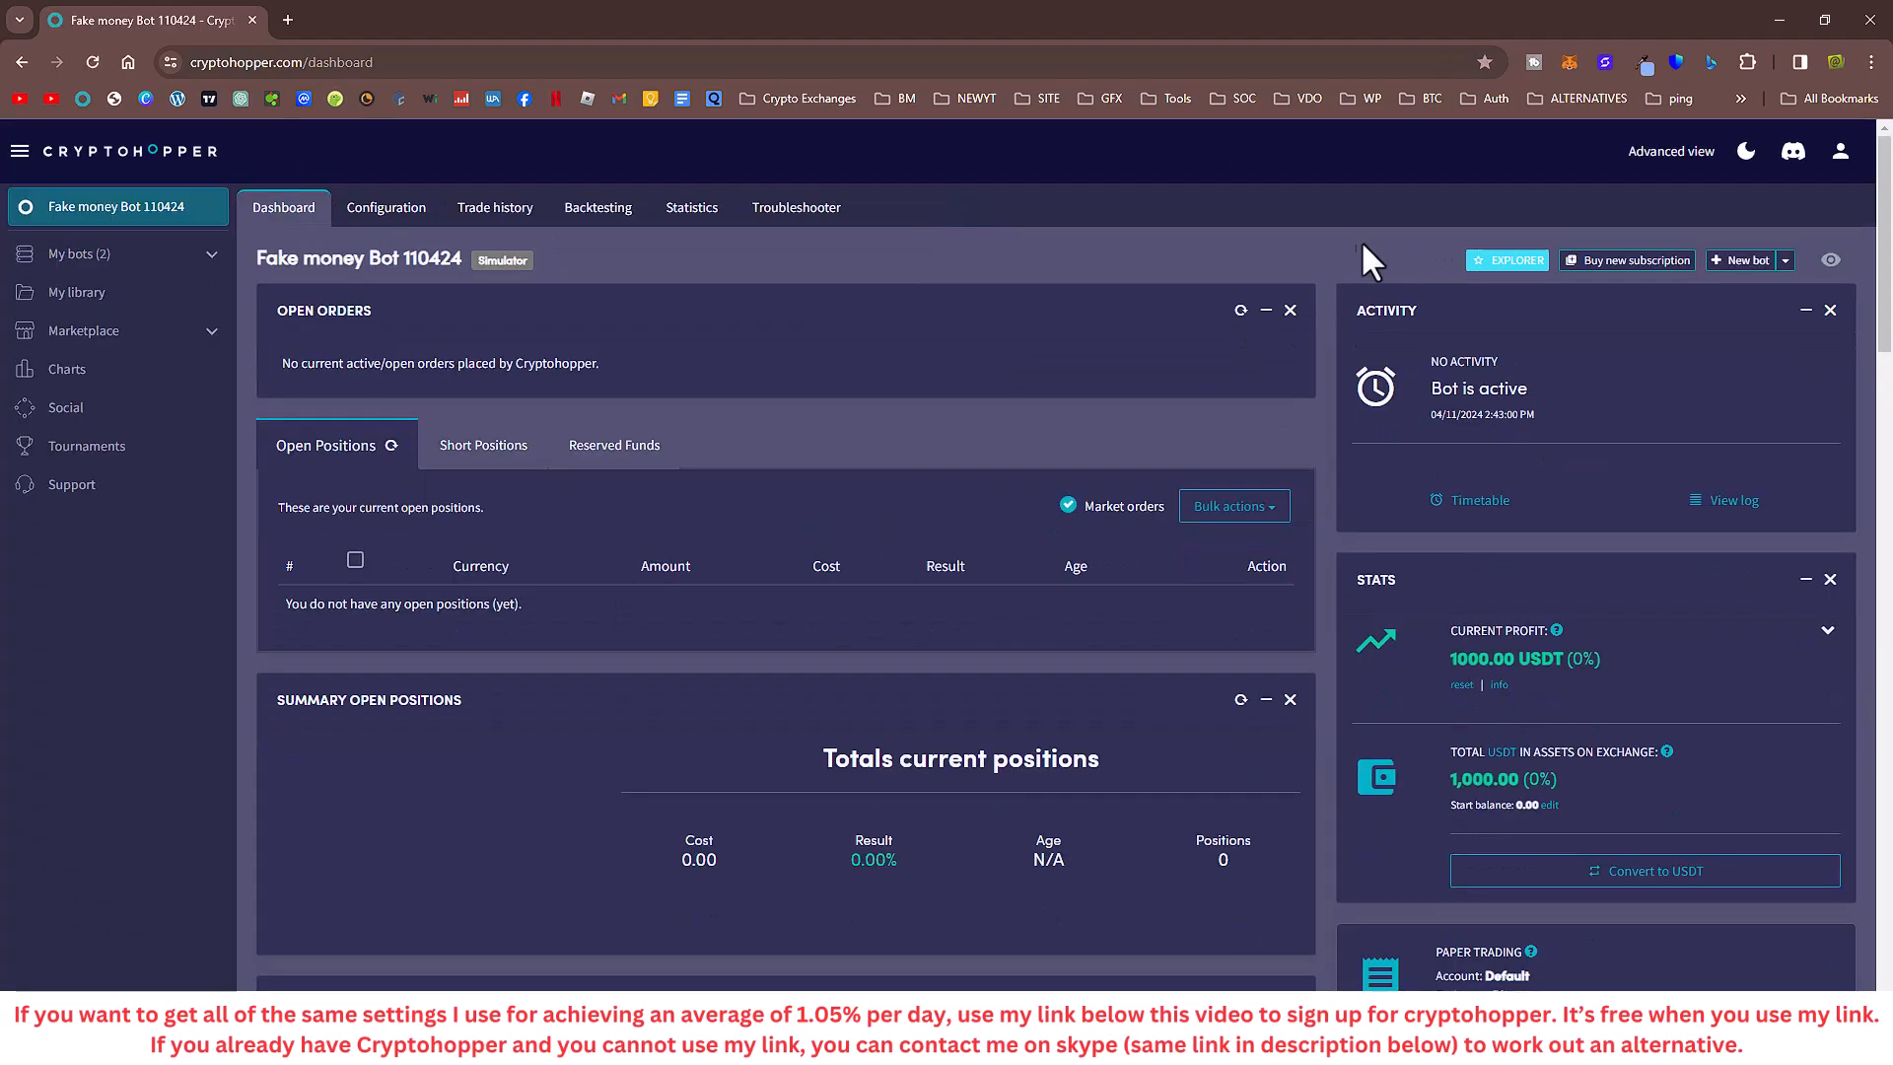
pyautogui.scroll(-5, 1037, 571)
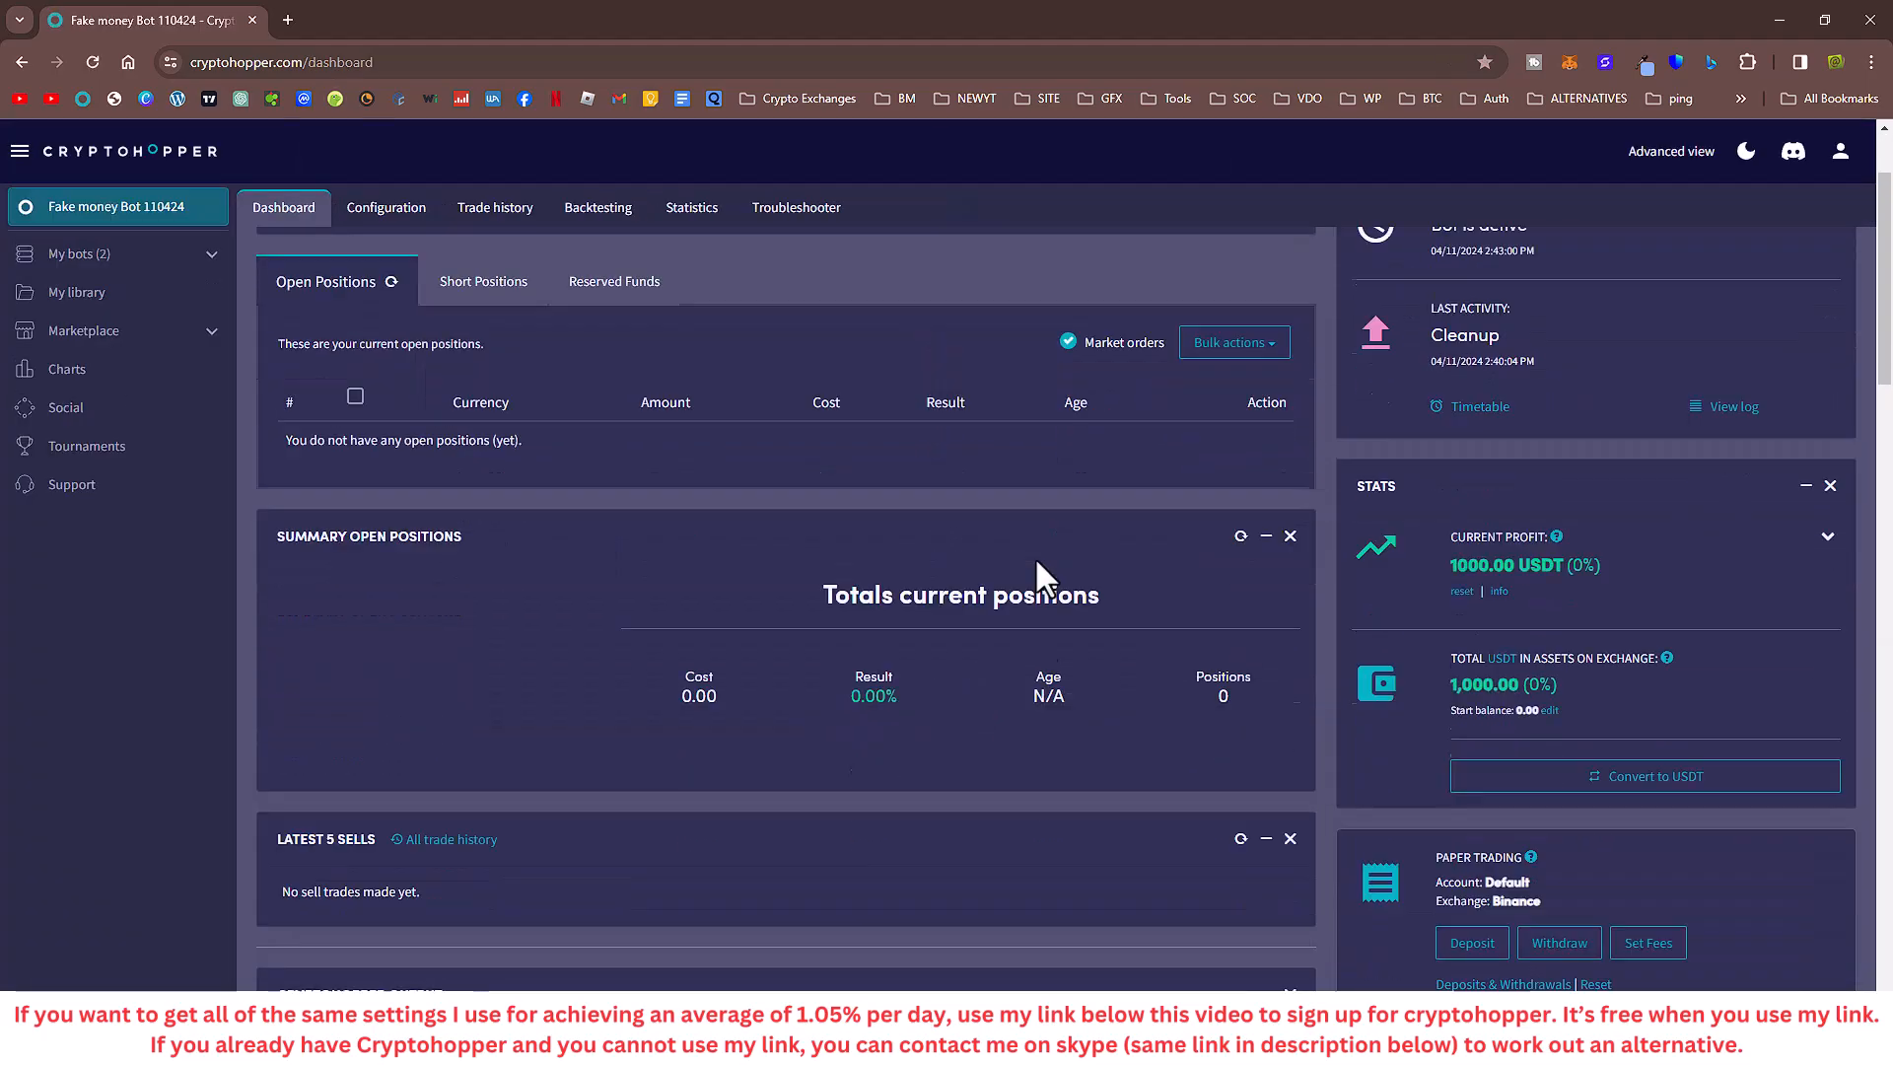
pyautogui.scroll(-8, 1035, 560)
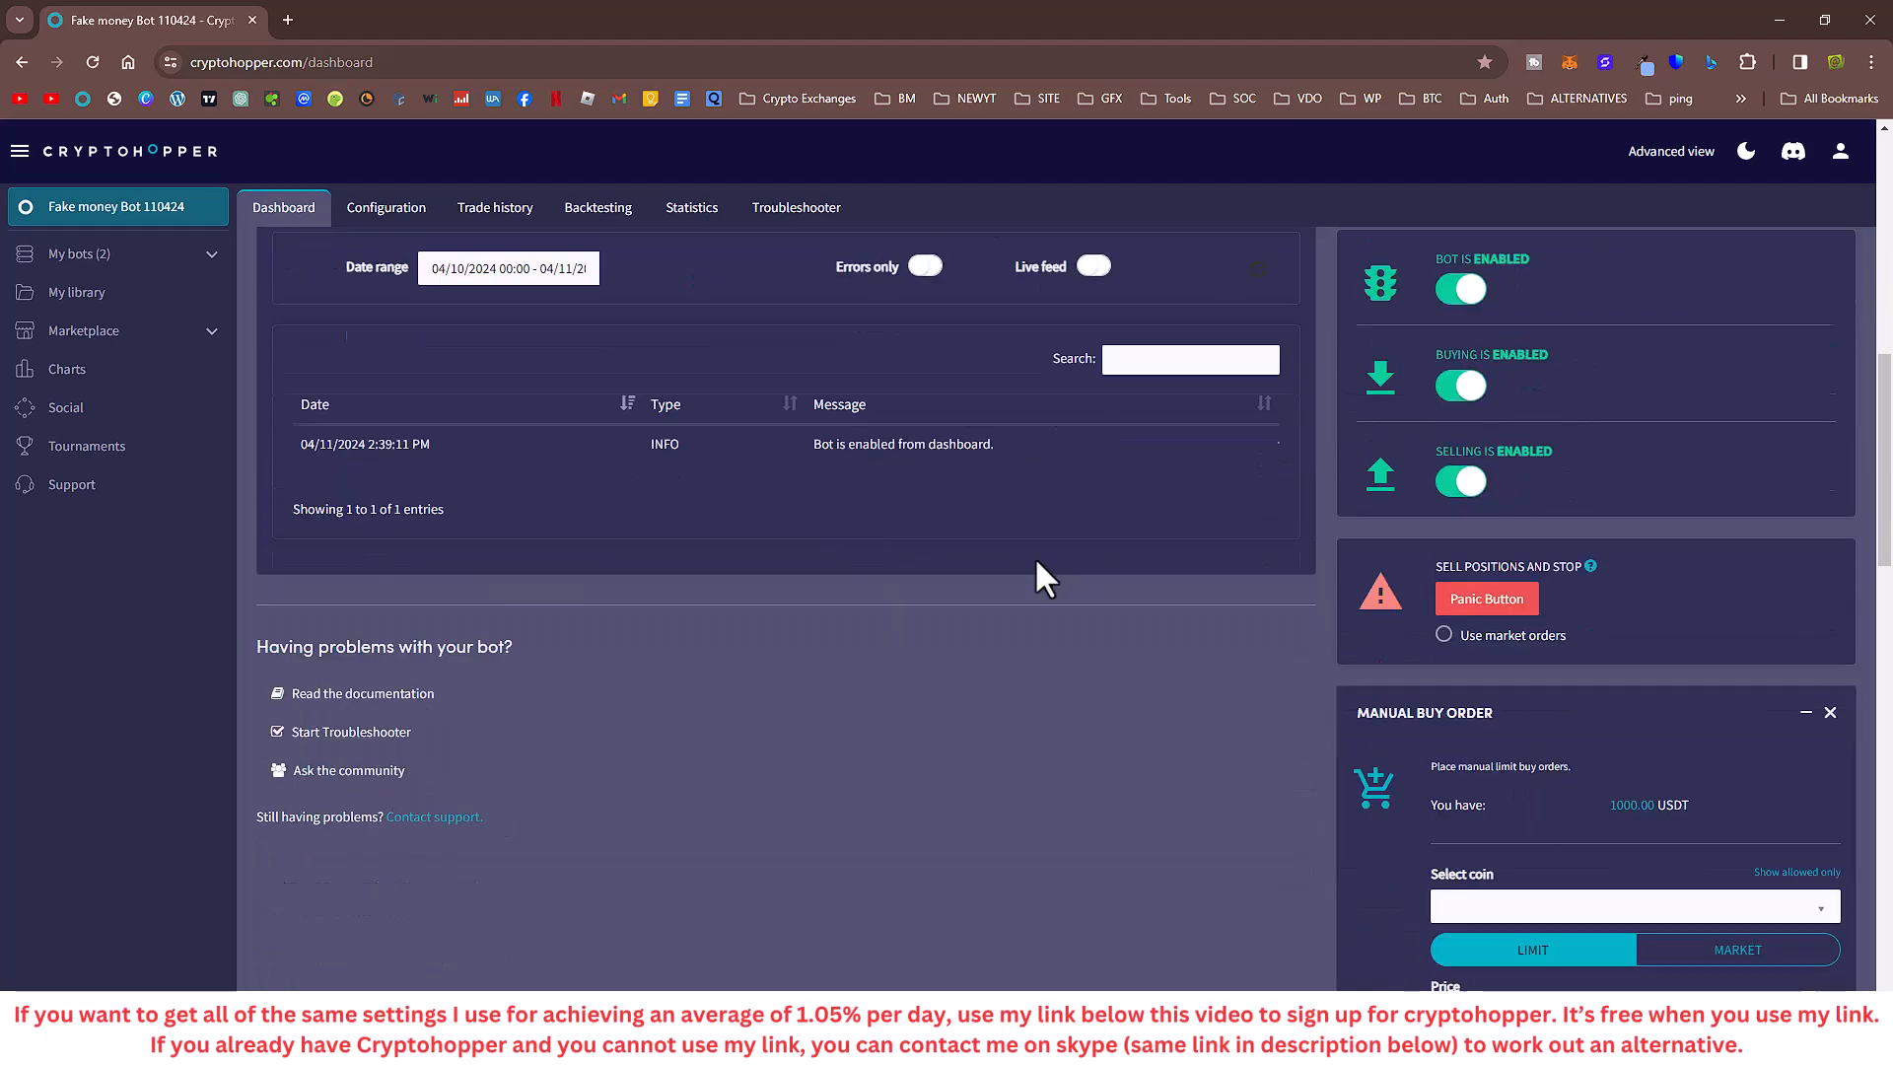
pyautogui.scroll(3, 1036, 558)
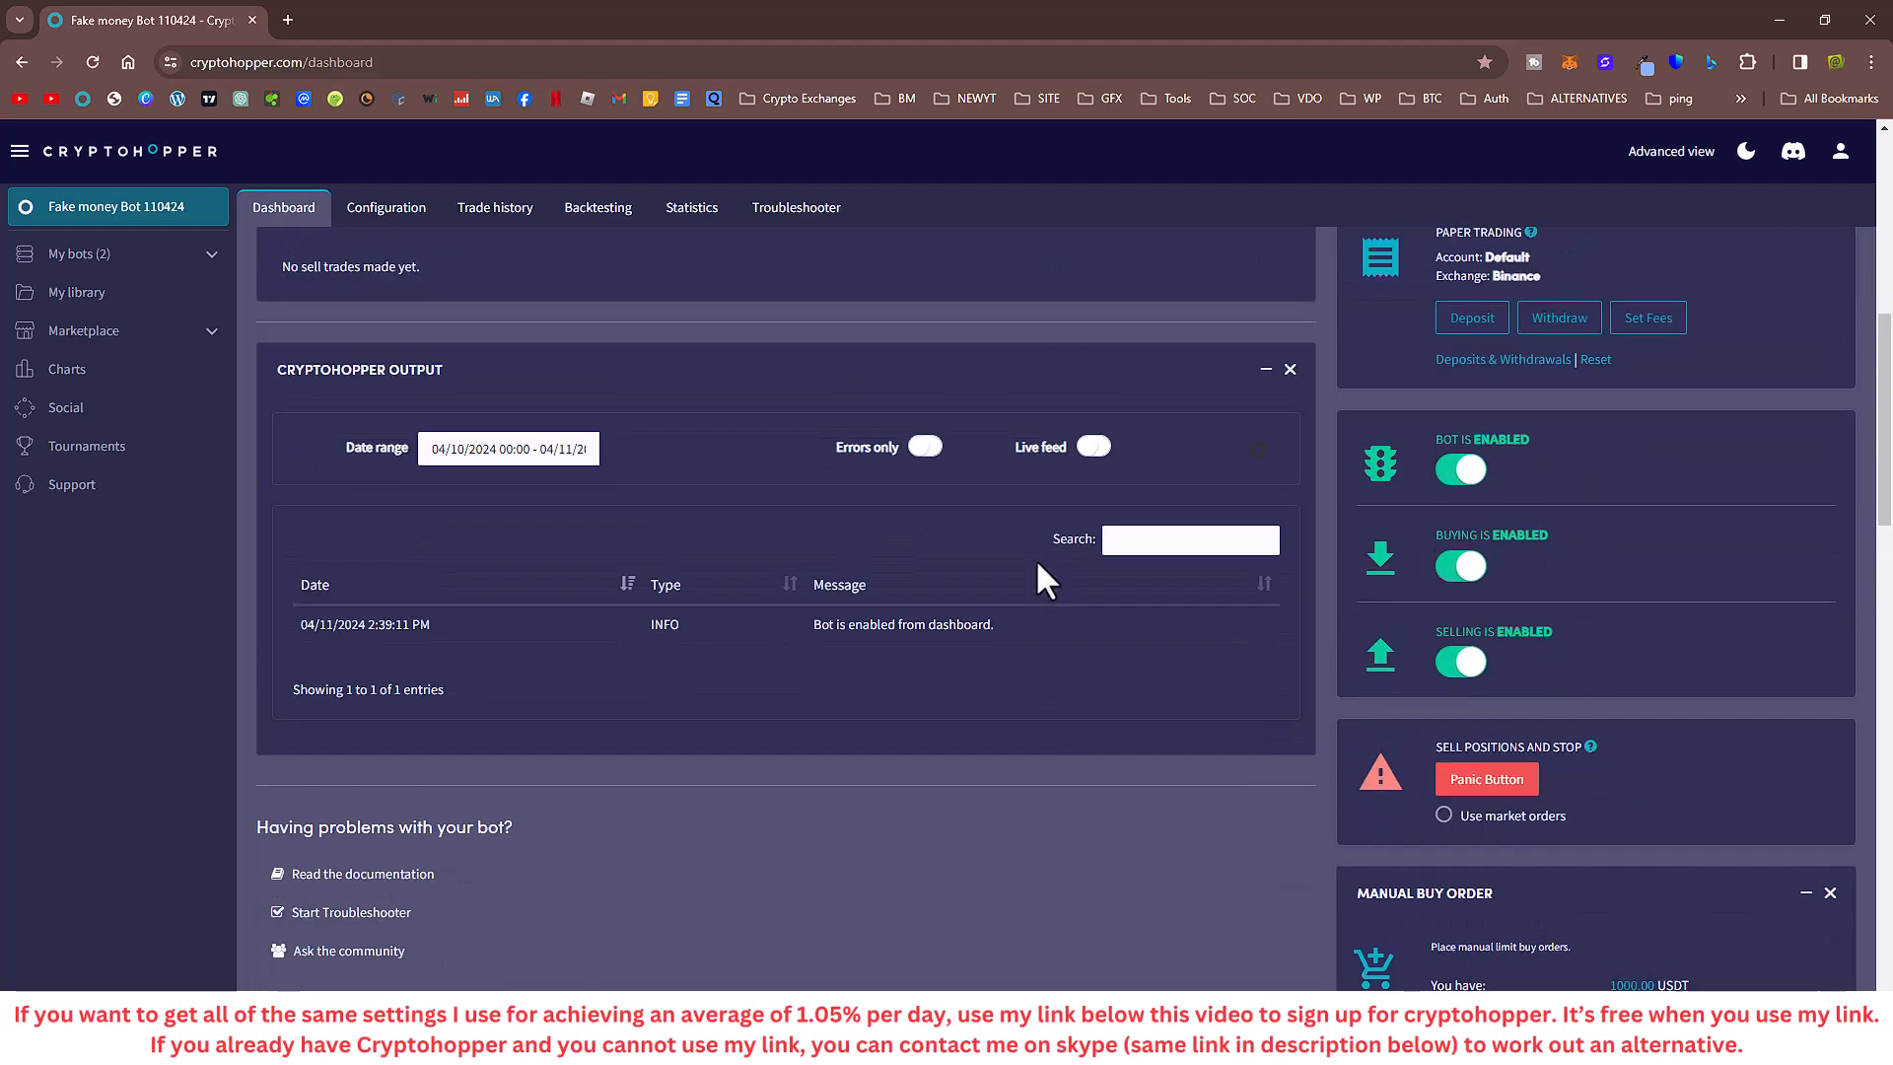
pyautogui.scroll(10, 1035, 558)
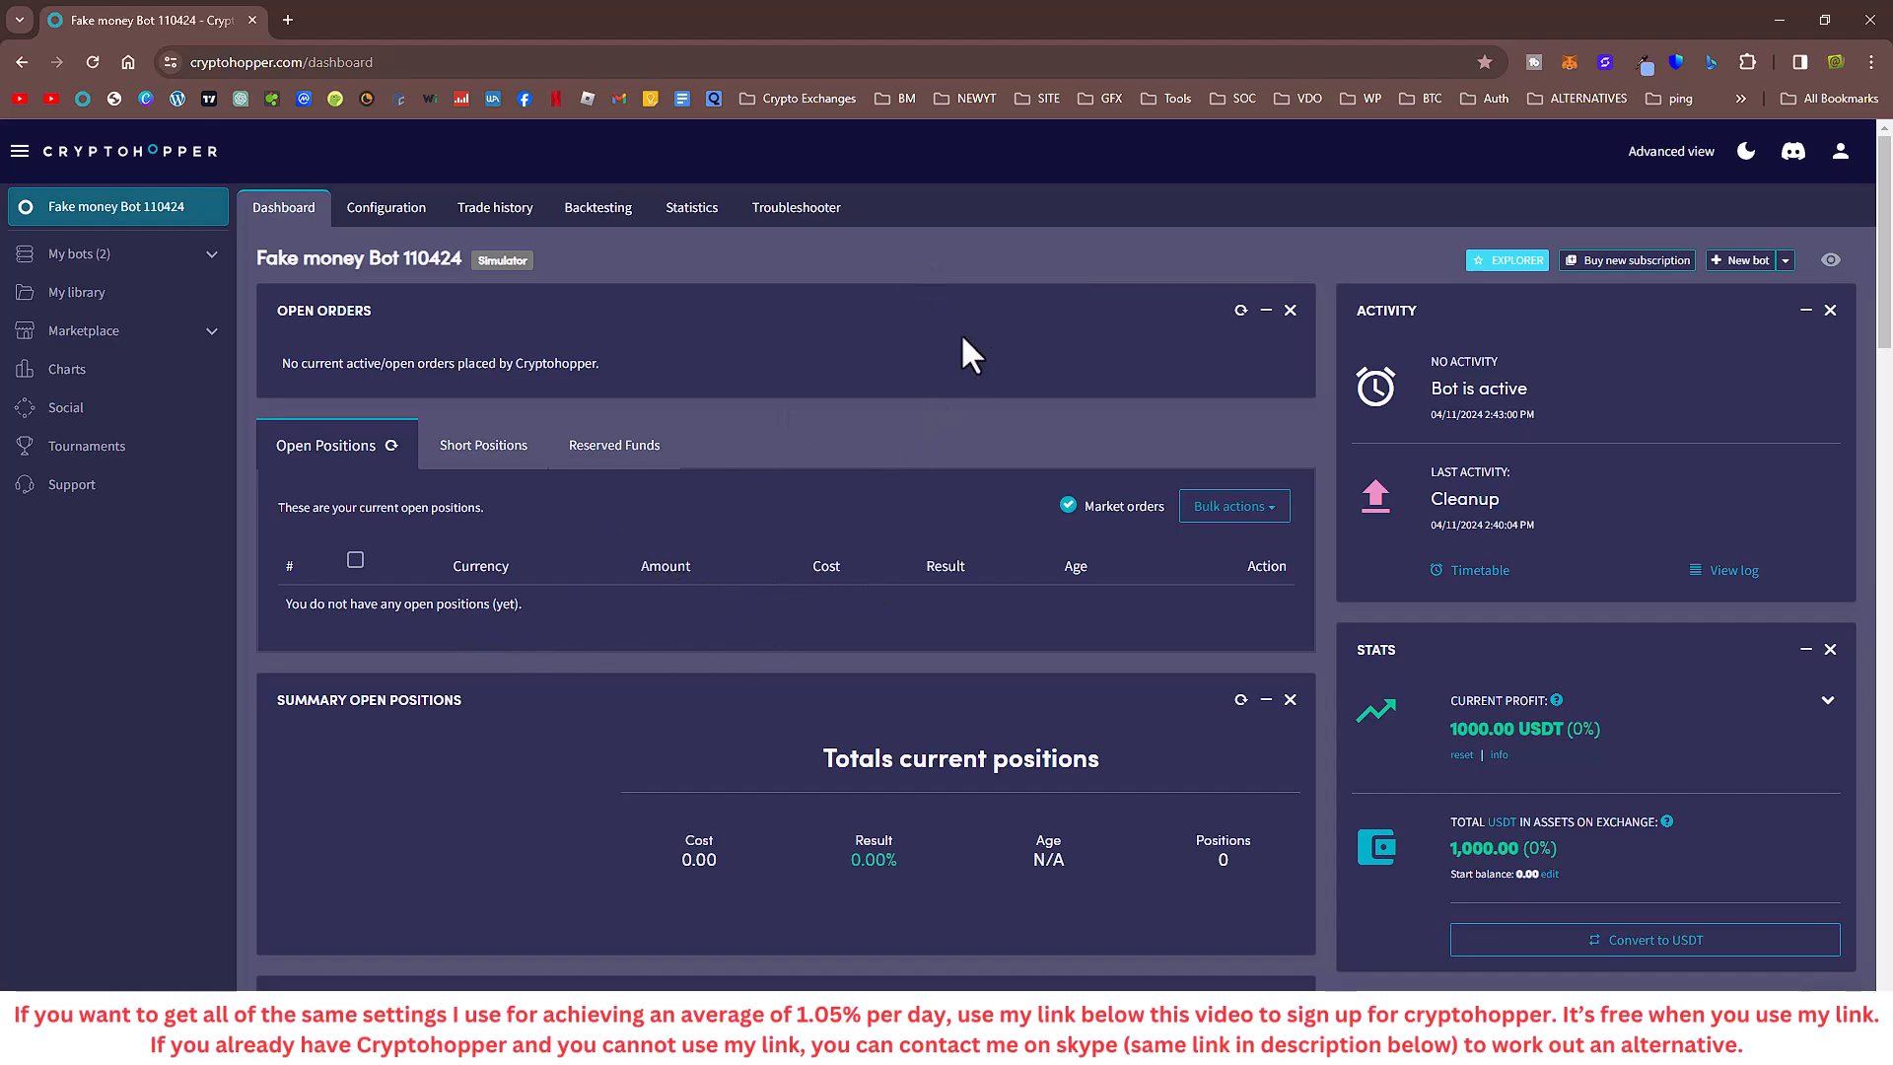
pyautogui.click(1476, 572)
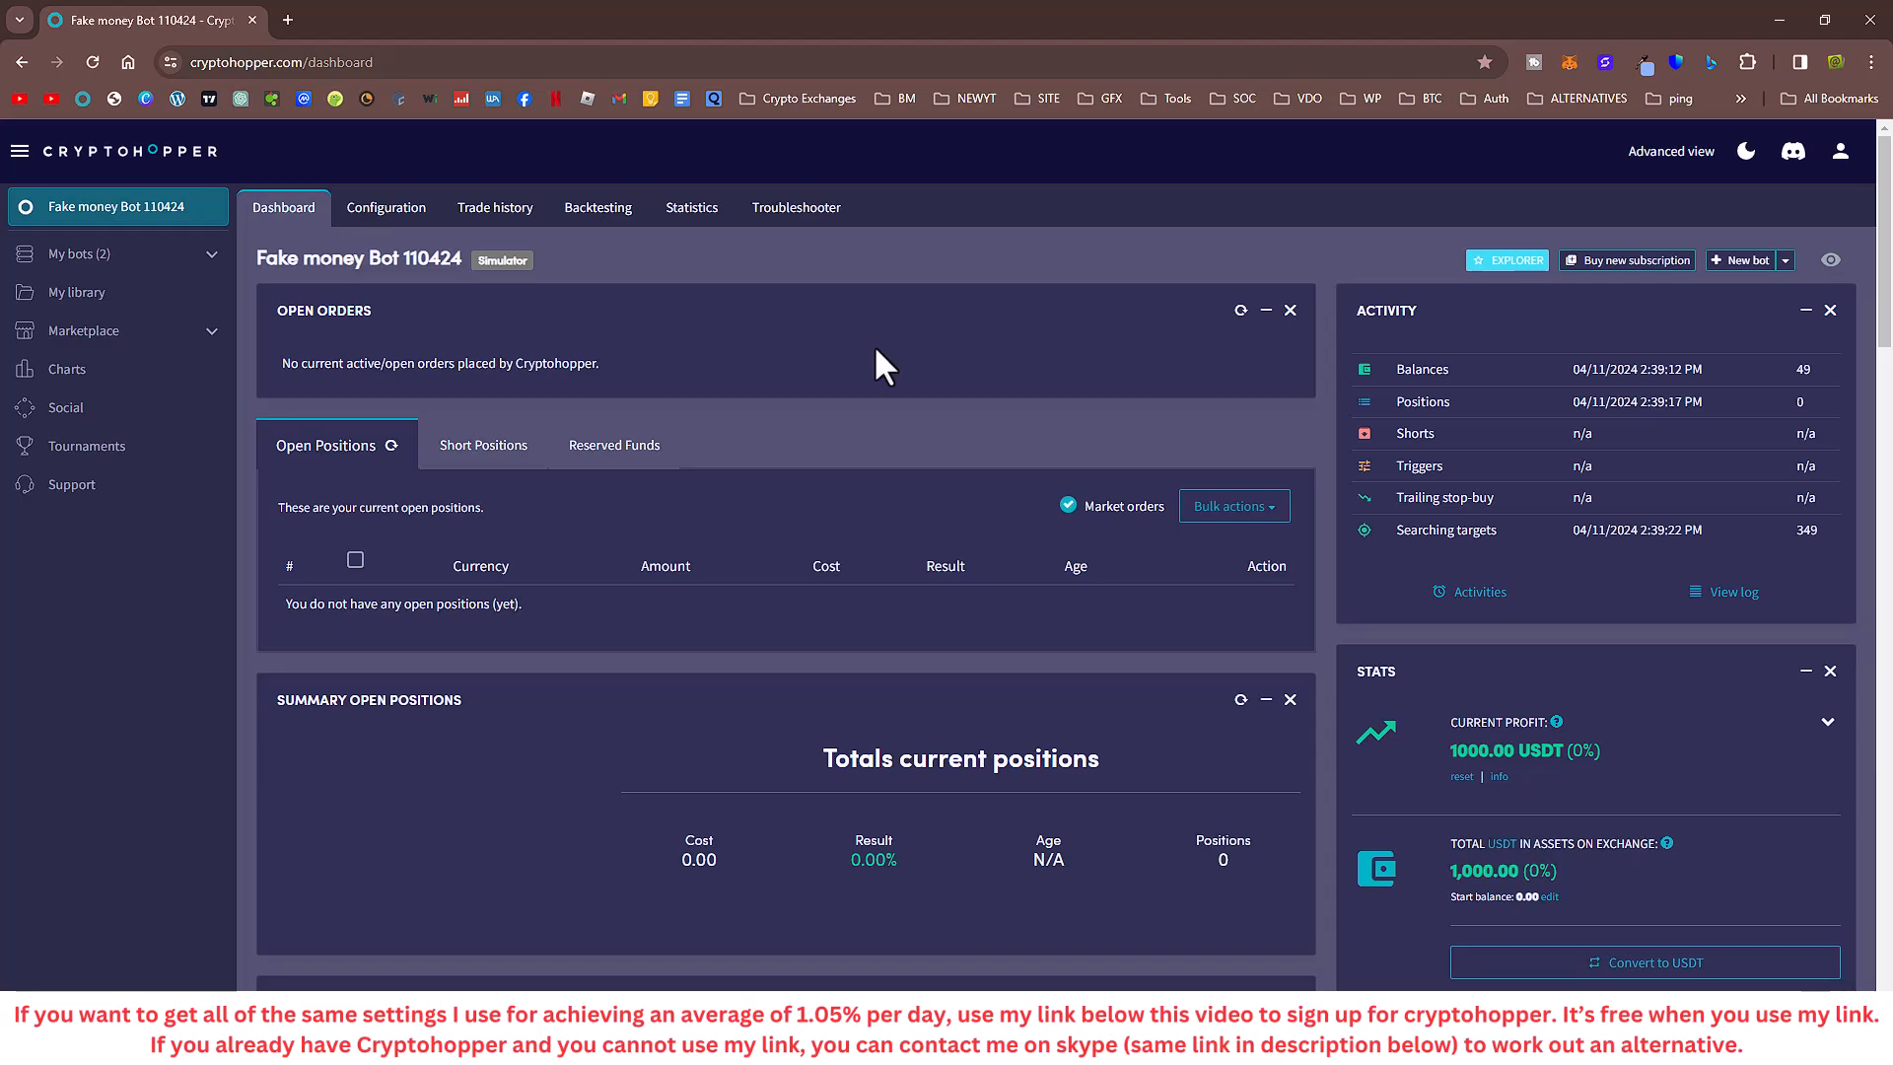
# - Check the system clock against the Searching targets countdown in the bot's activity timetable
pyautogui.press('super')
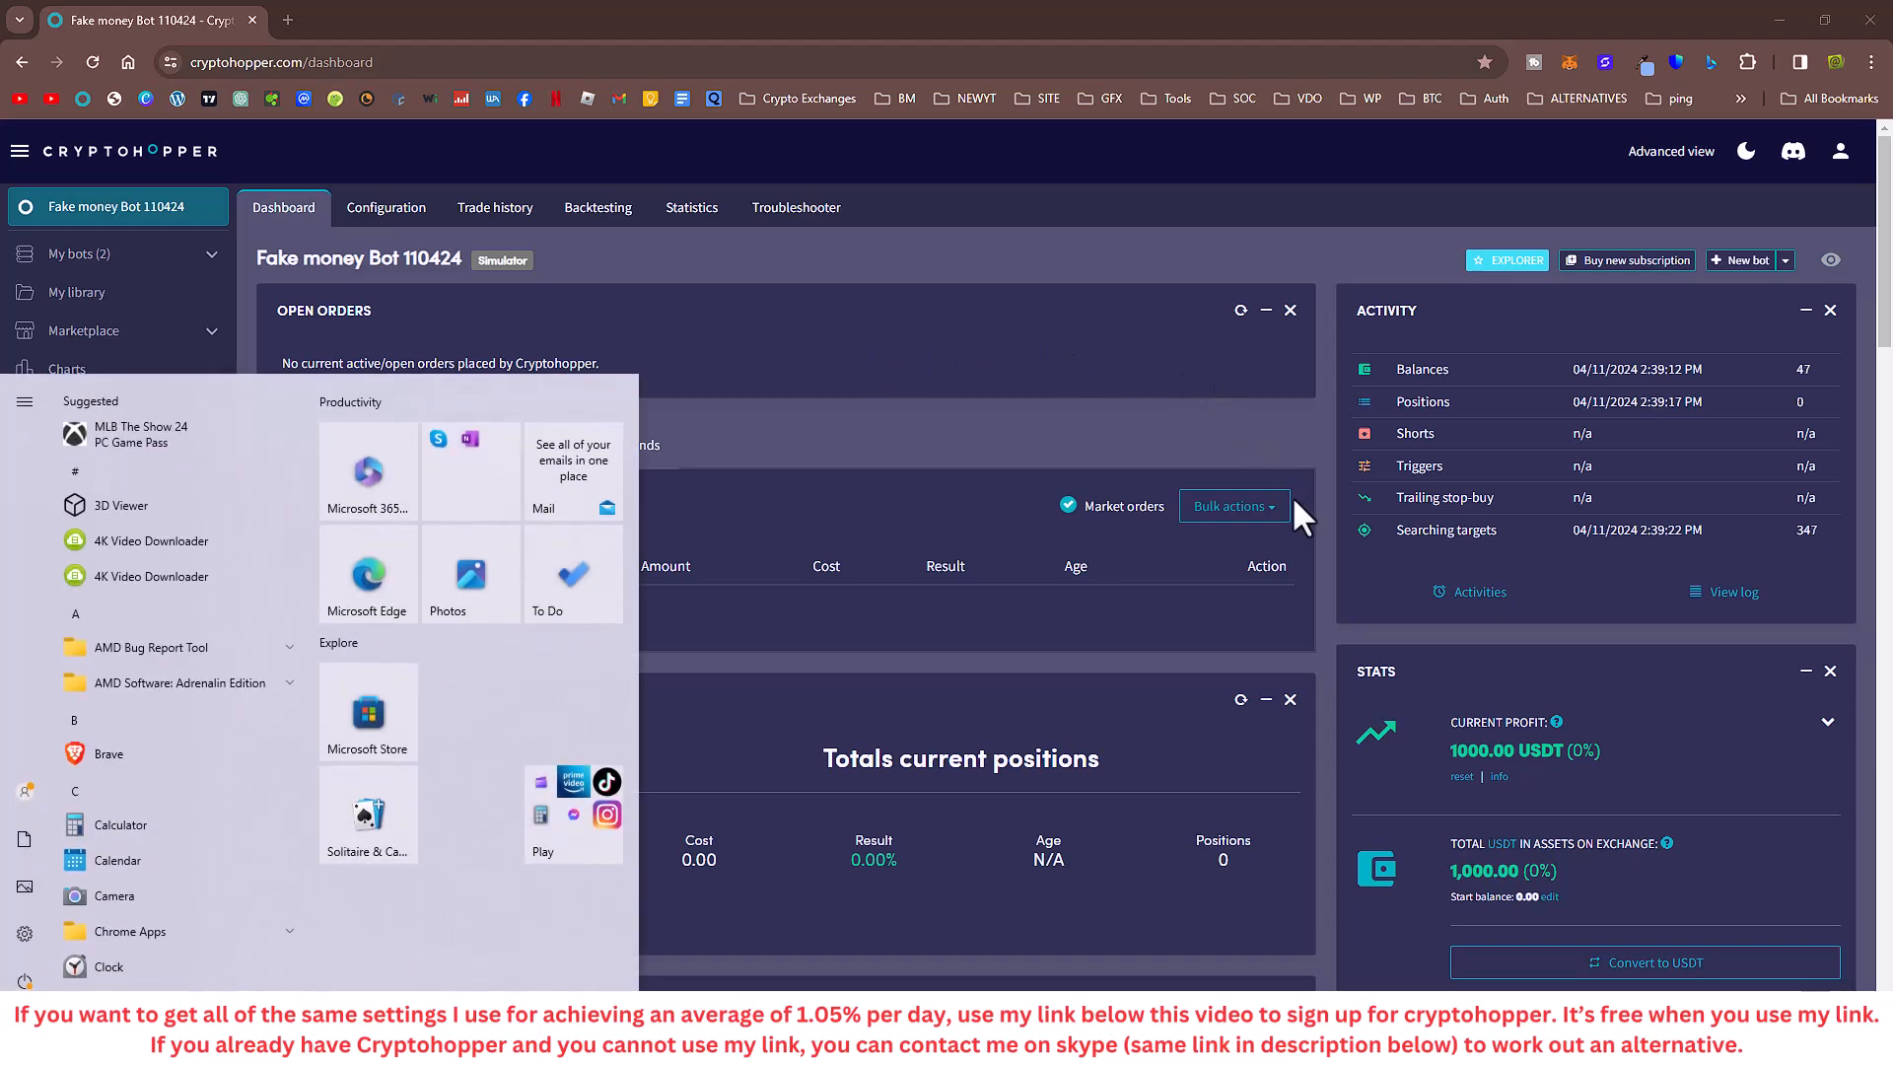
pyautogui.click(986, 347)
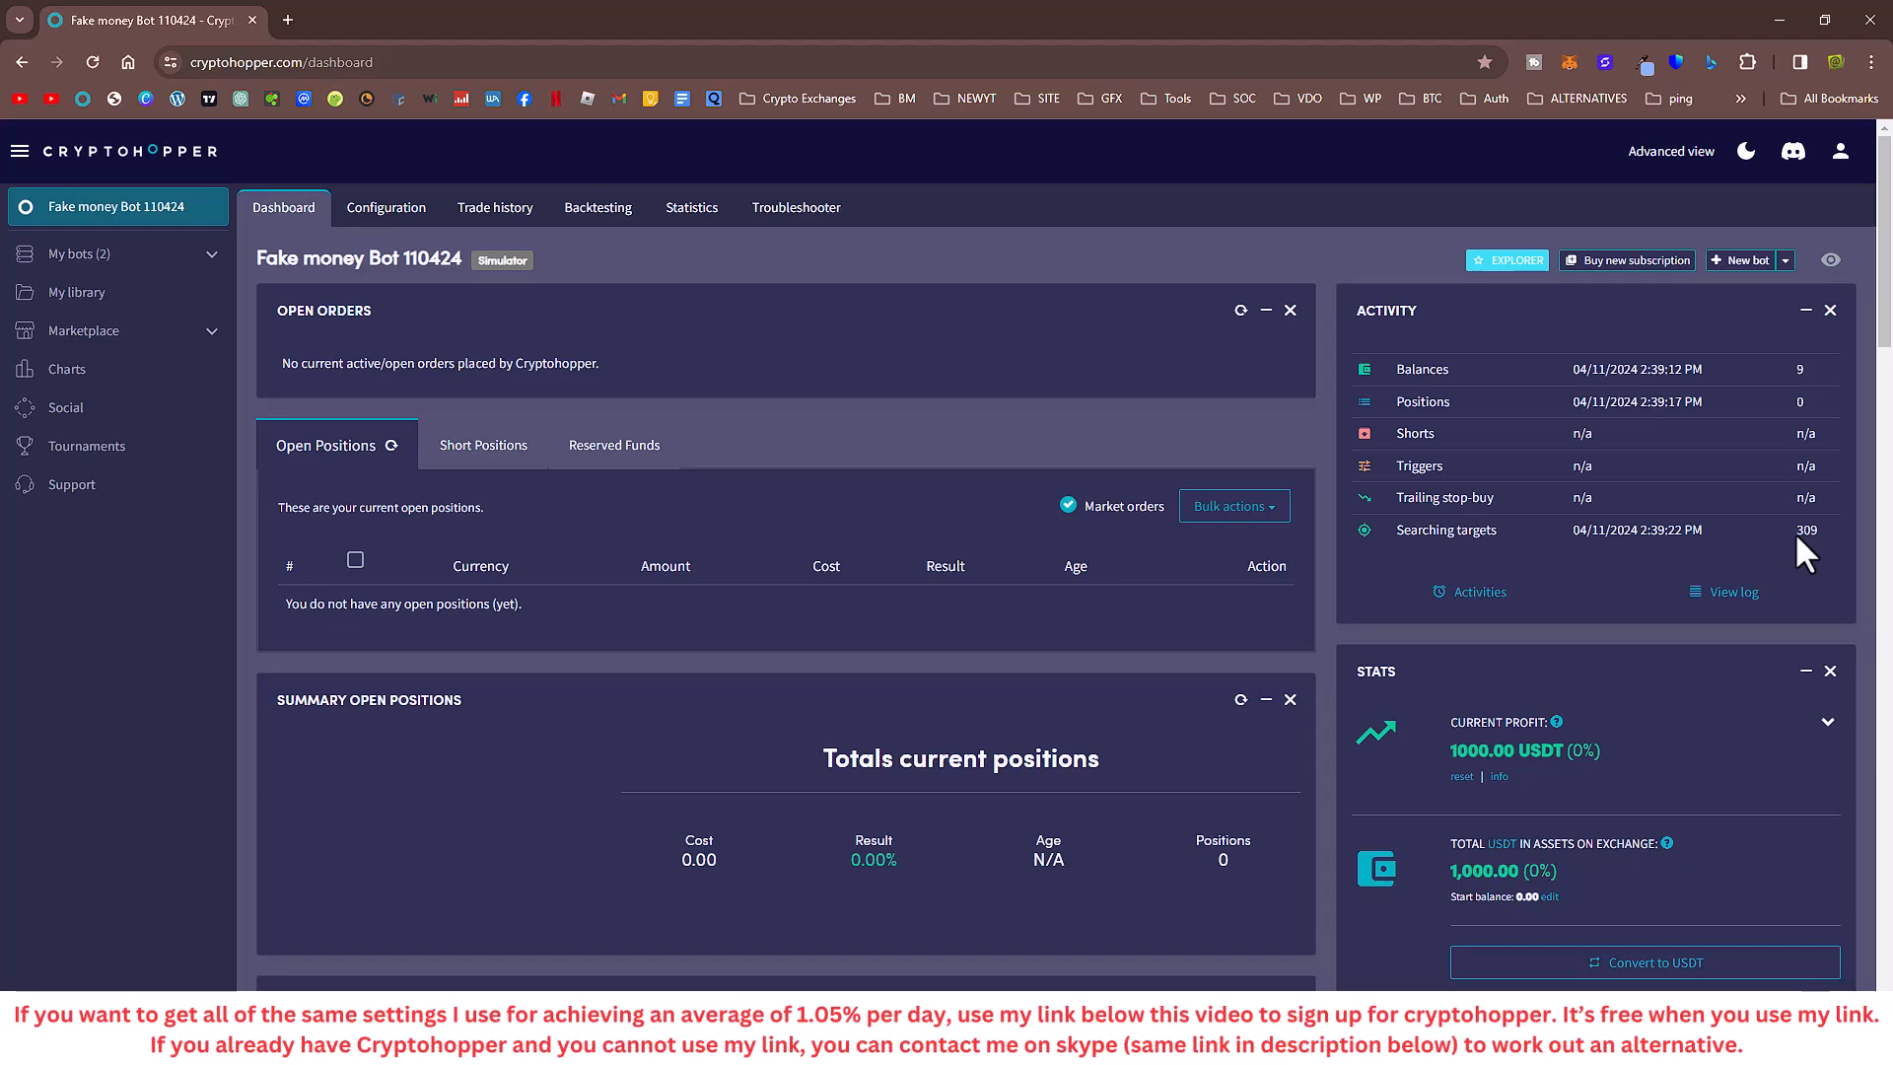
pyautogui.moveTo(1804, 536); pyautogui.dragTo(1824, 534)
pyautogui.scroll(-8, 1800, 536)
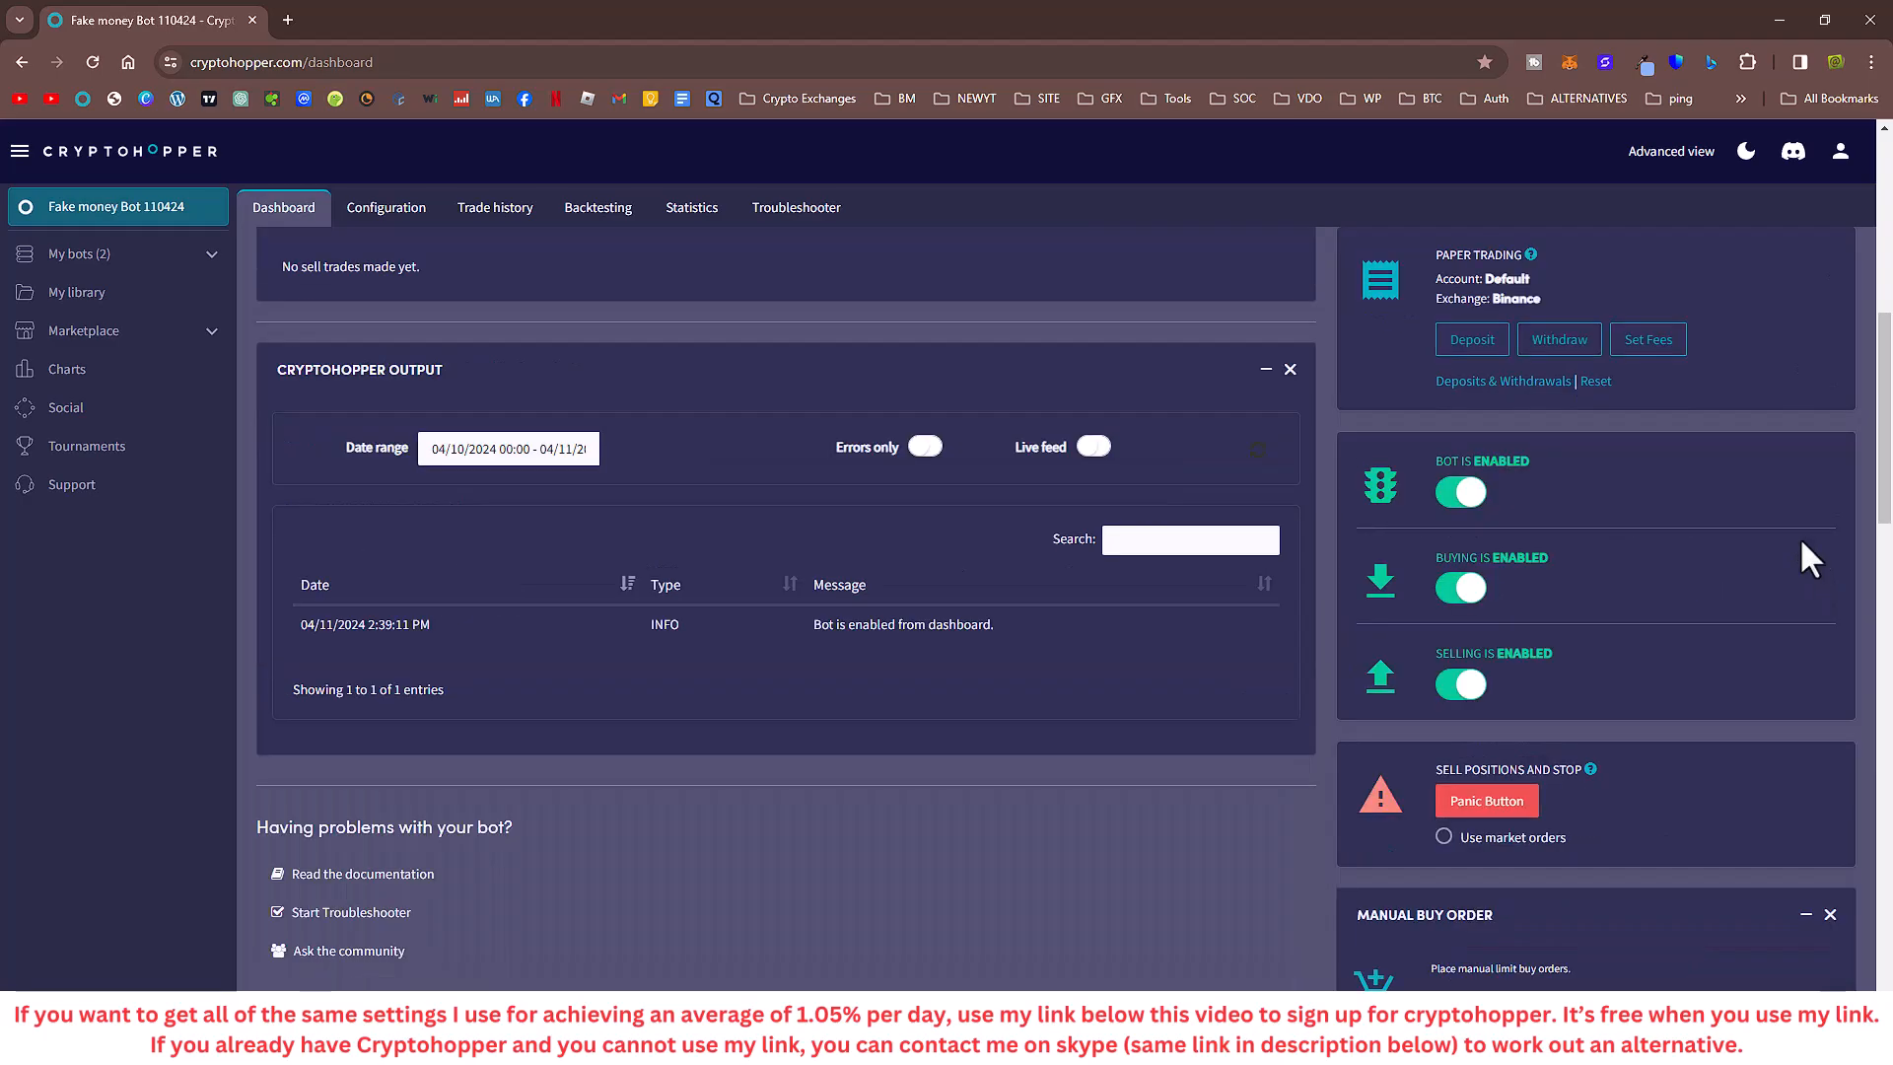
pyautogui.scroll(8, 1158, 727)
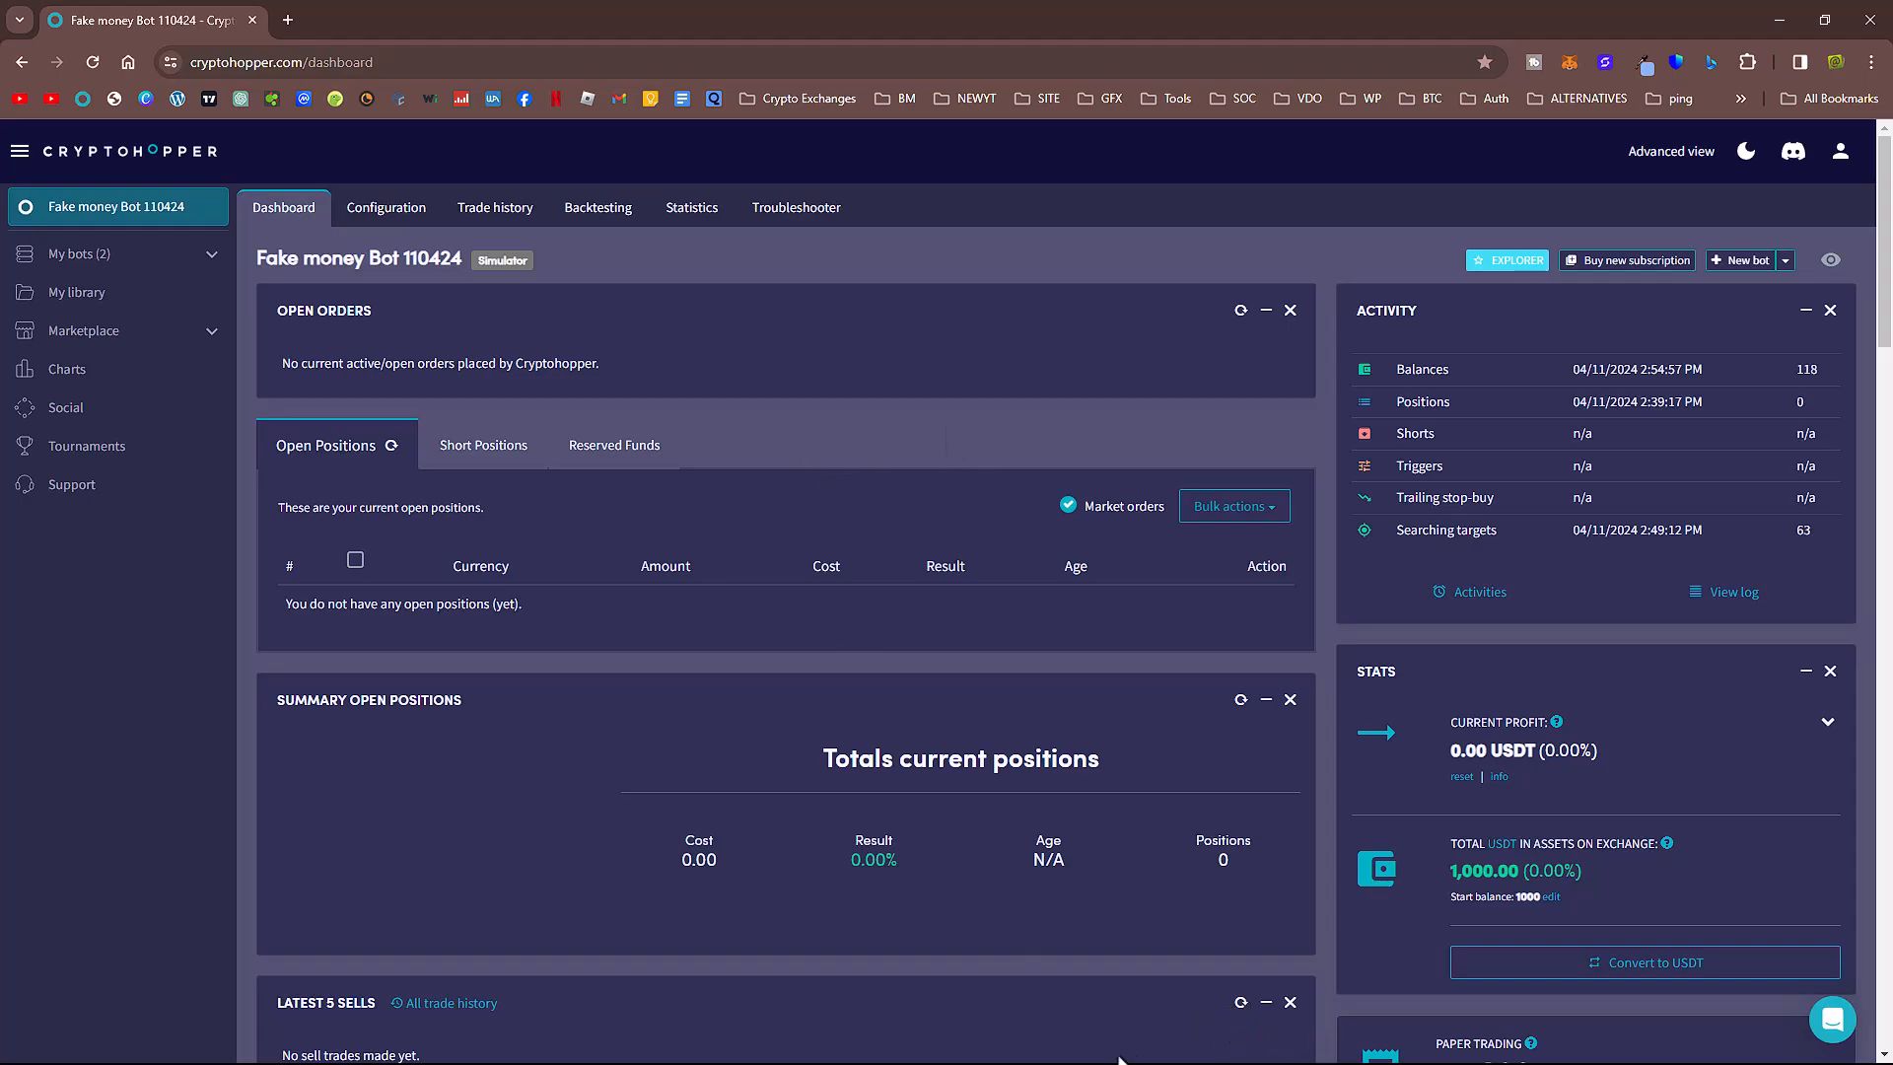
pyautogui.press('super')
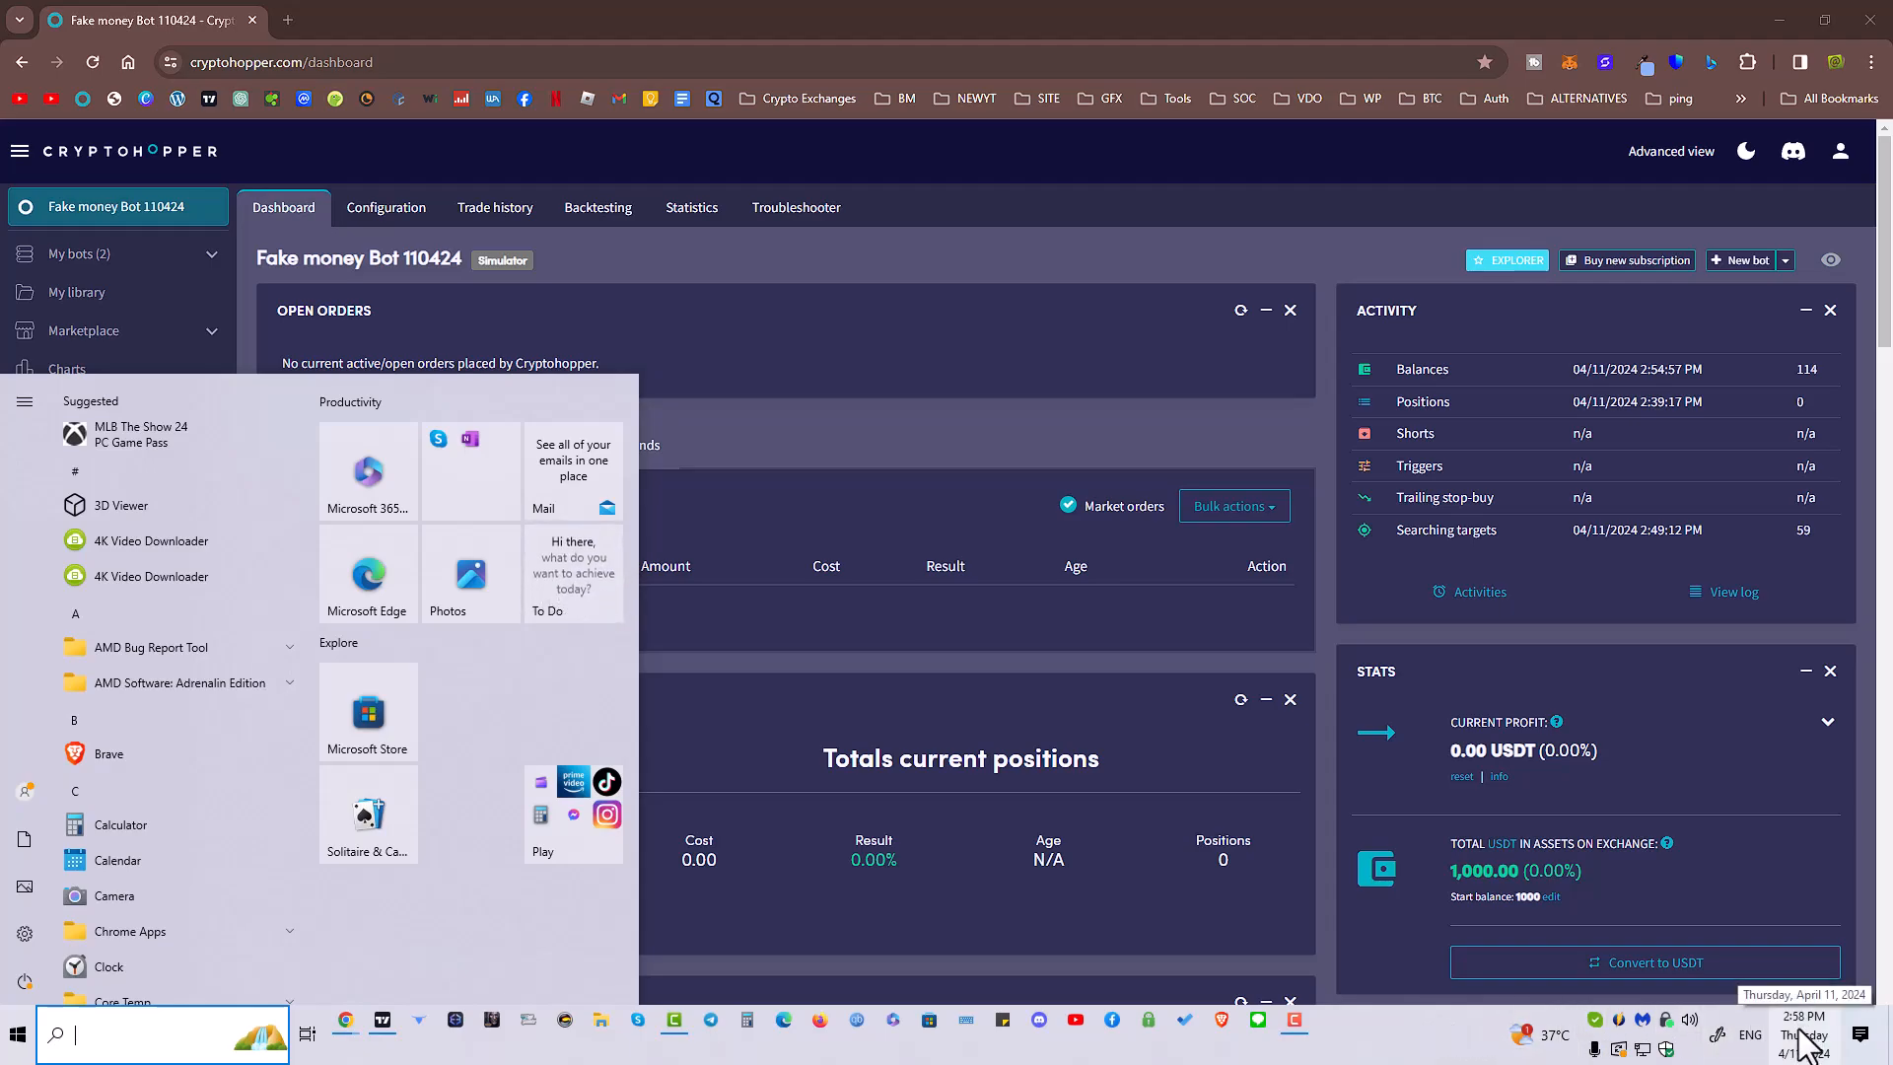
pyautogui.click(891, 345)
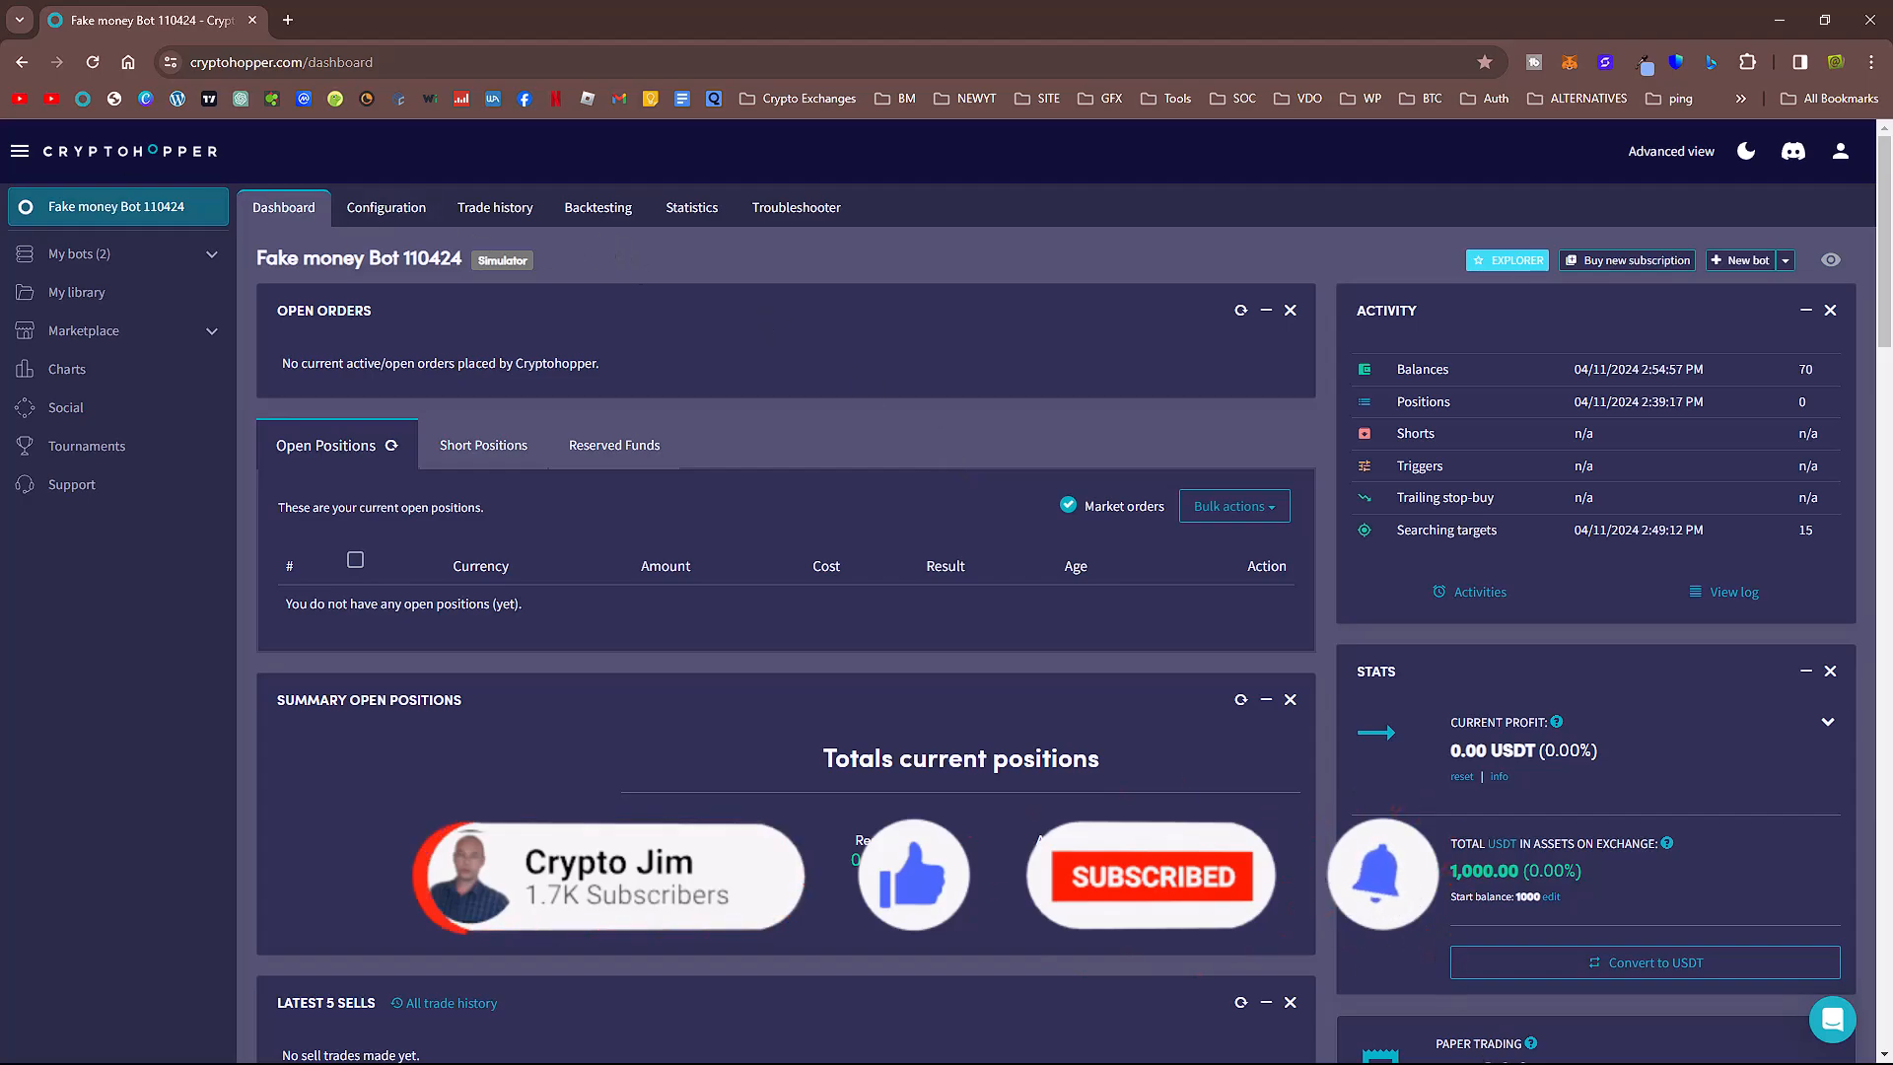
# - Switch to TradingView and set the BTCUSDT chart to the 15-minute interval
pyautogui.moveTo(0, 187); pyautogui.dragTo(861, 169)
pyautogui.doubleClick(863, 163)
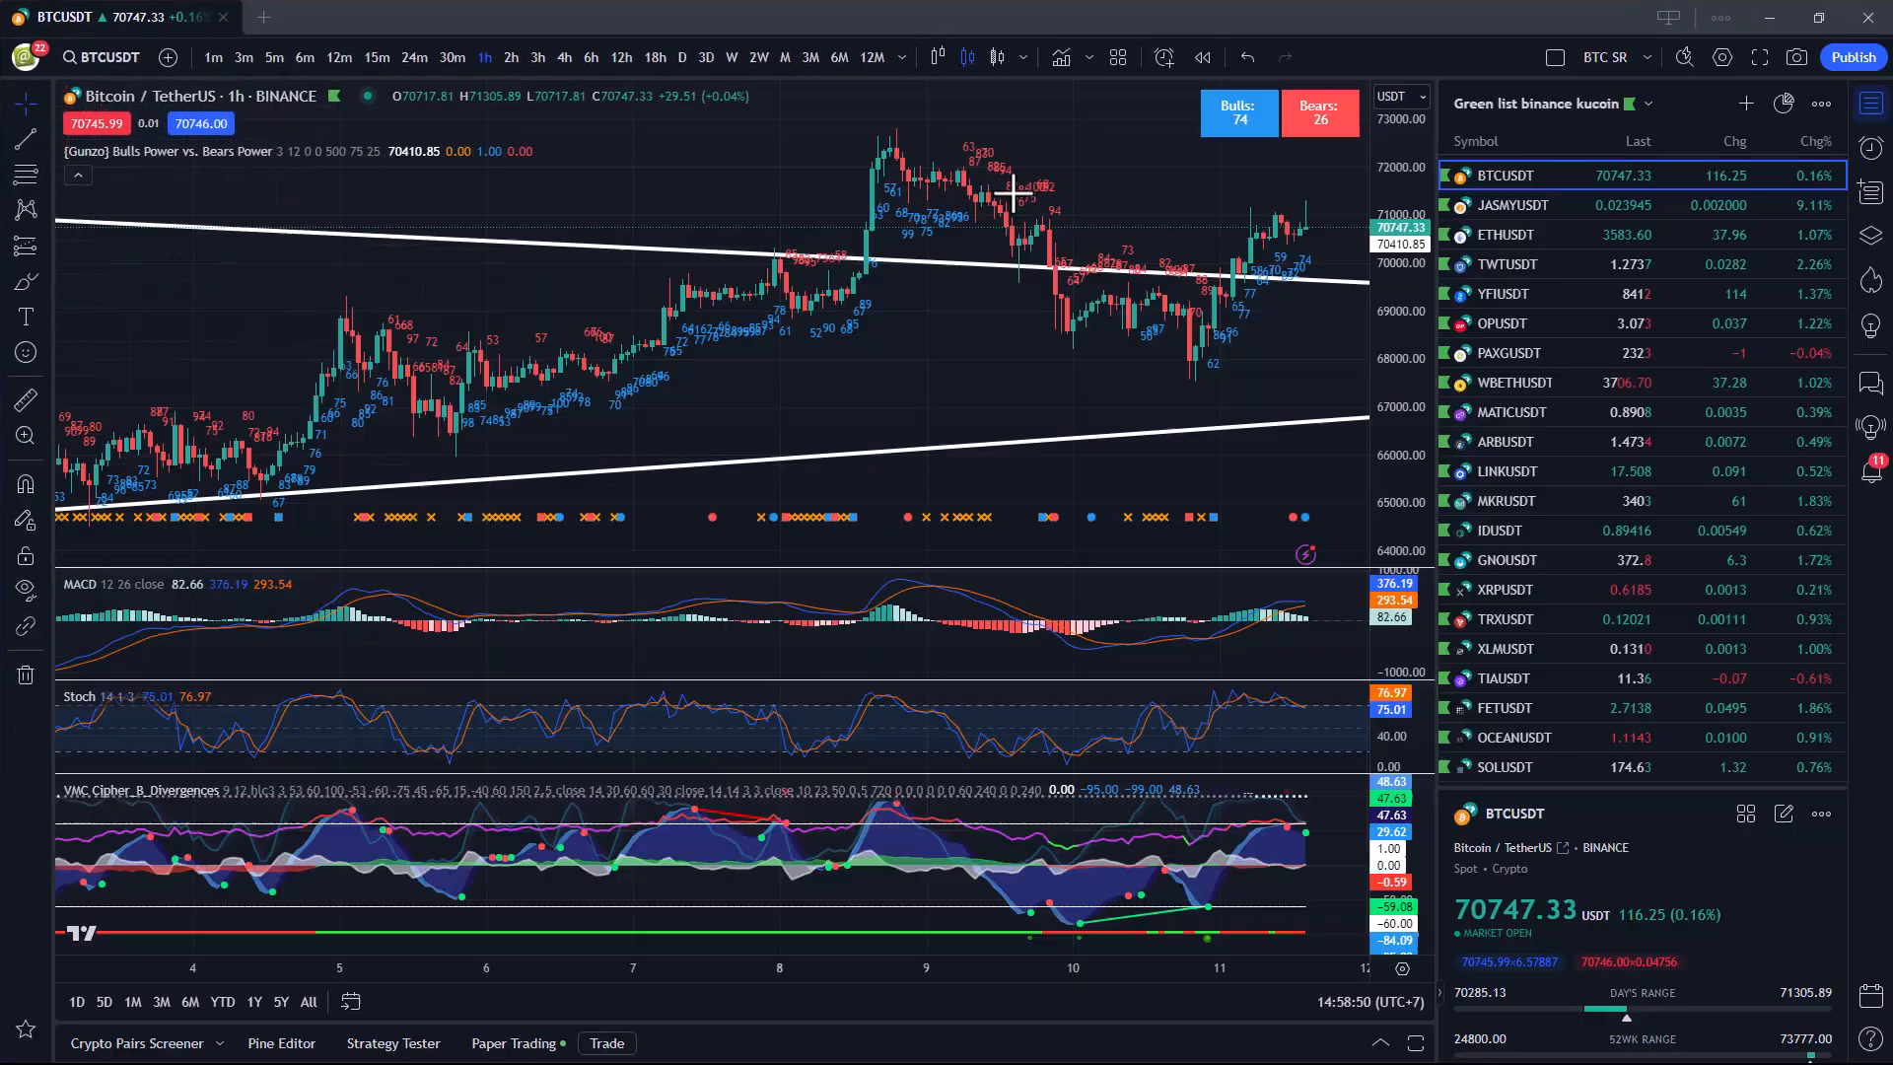
pyautogui.moveTo(988, 384); pyautogui.dragTo(714, 376)
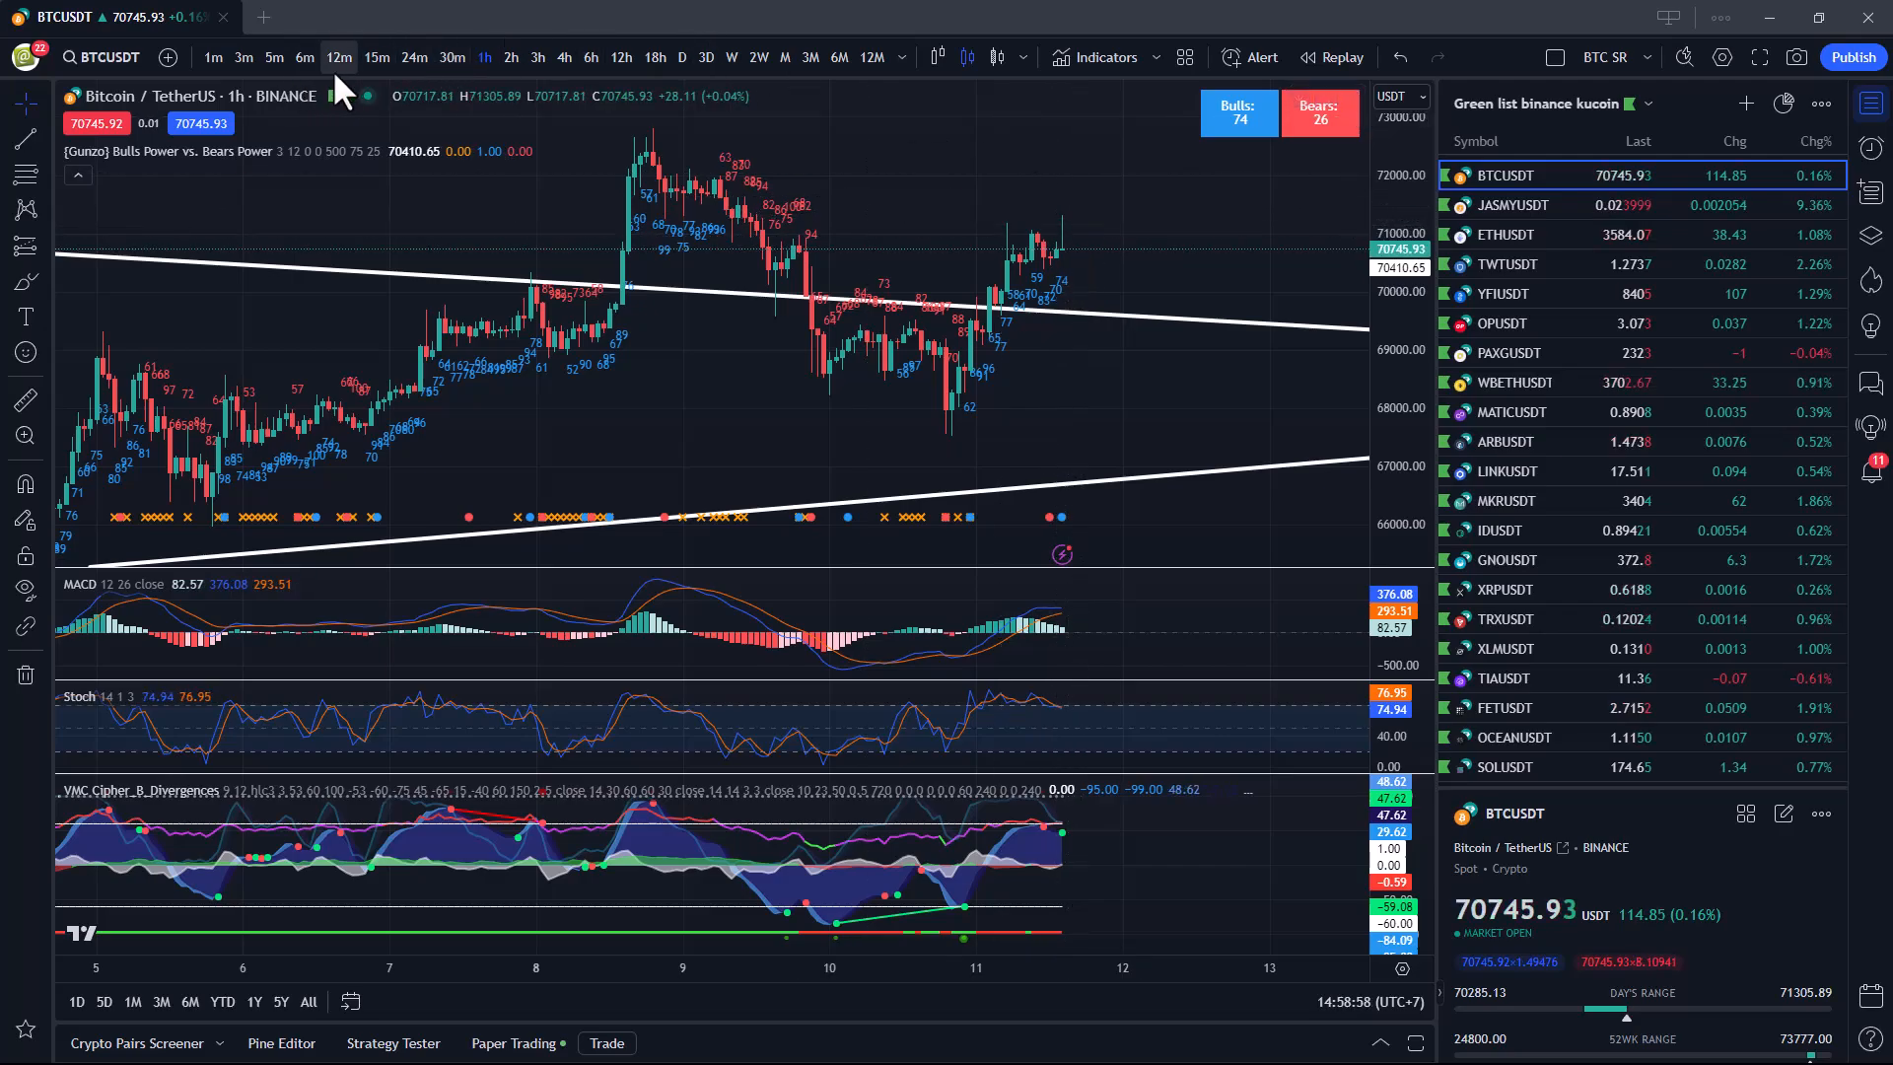
pyautogui.click(371, 59)
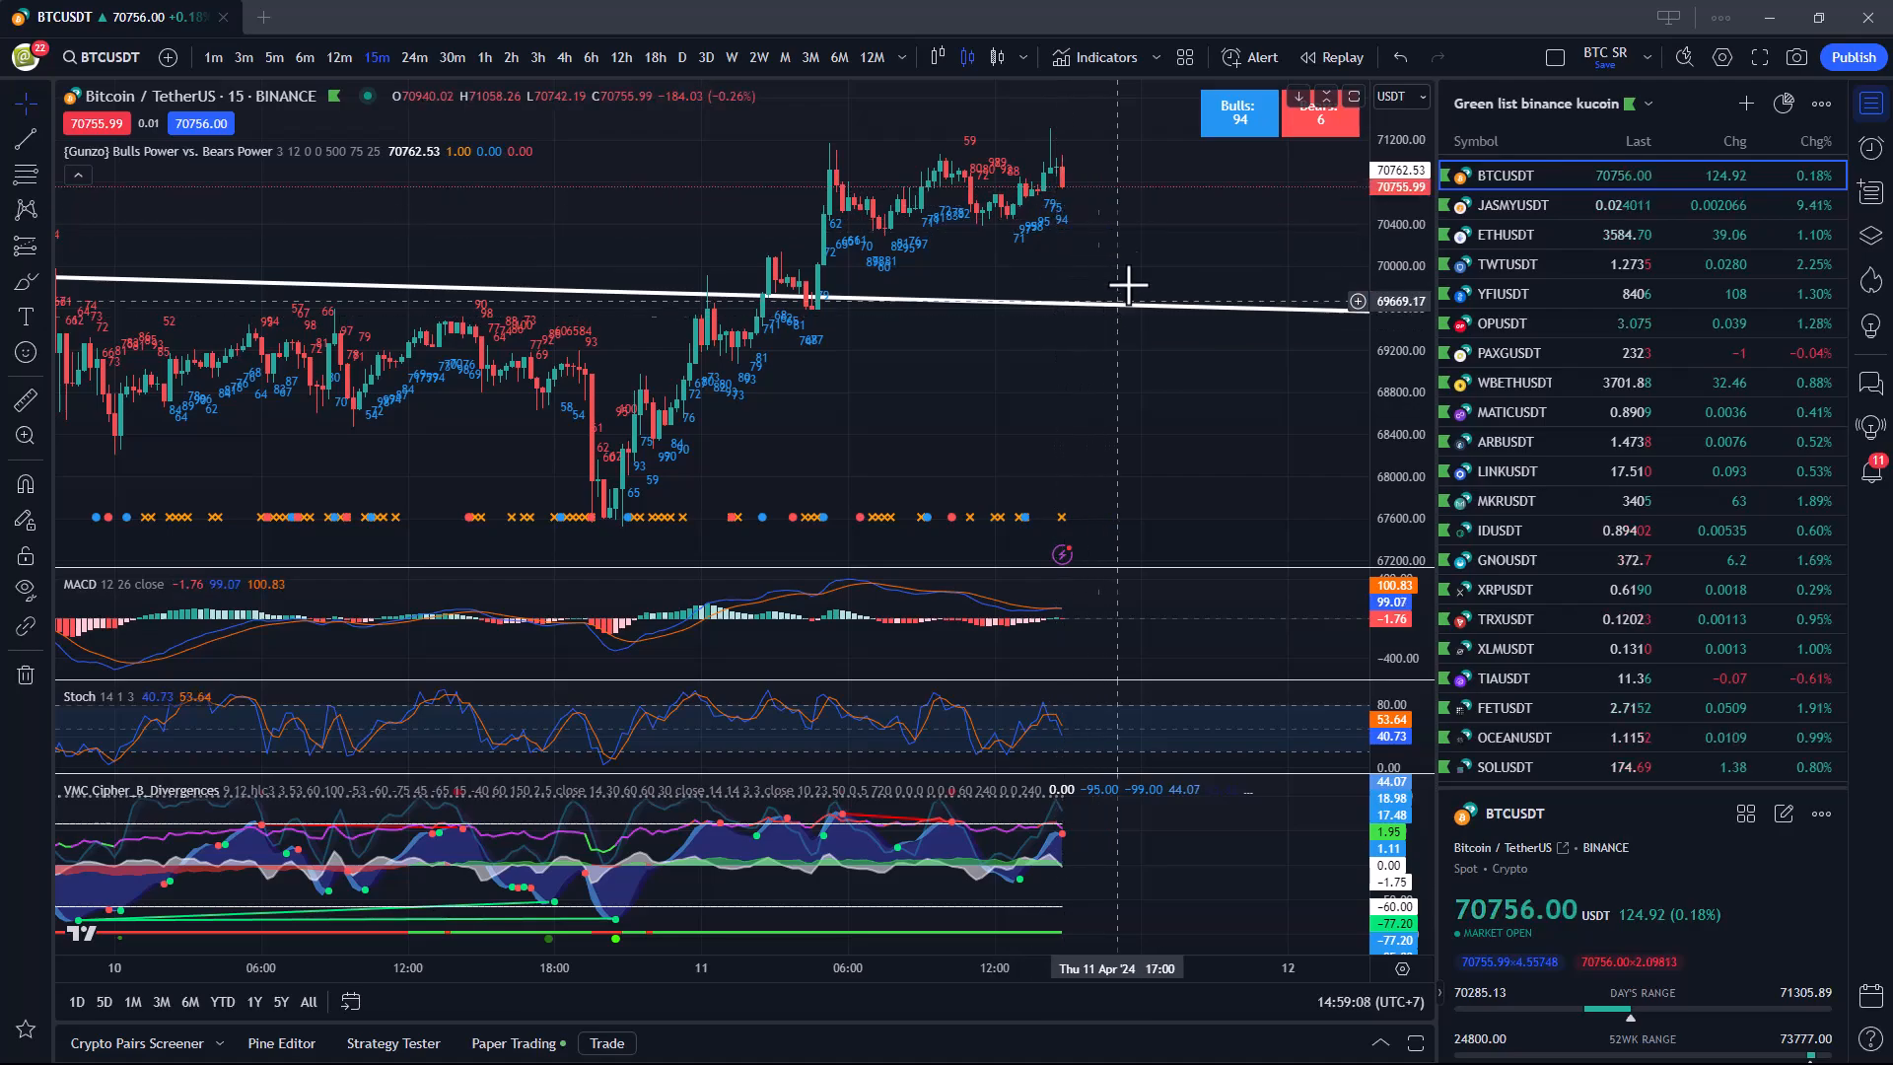
# - Switch back to the Cryptohopper dashboard and examine the strategy signals under Current Target
pyautogui.moveTo(1118, 20); pyautogui.dragTo(0, 183)
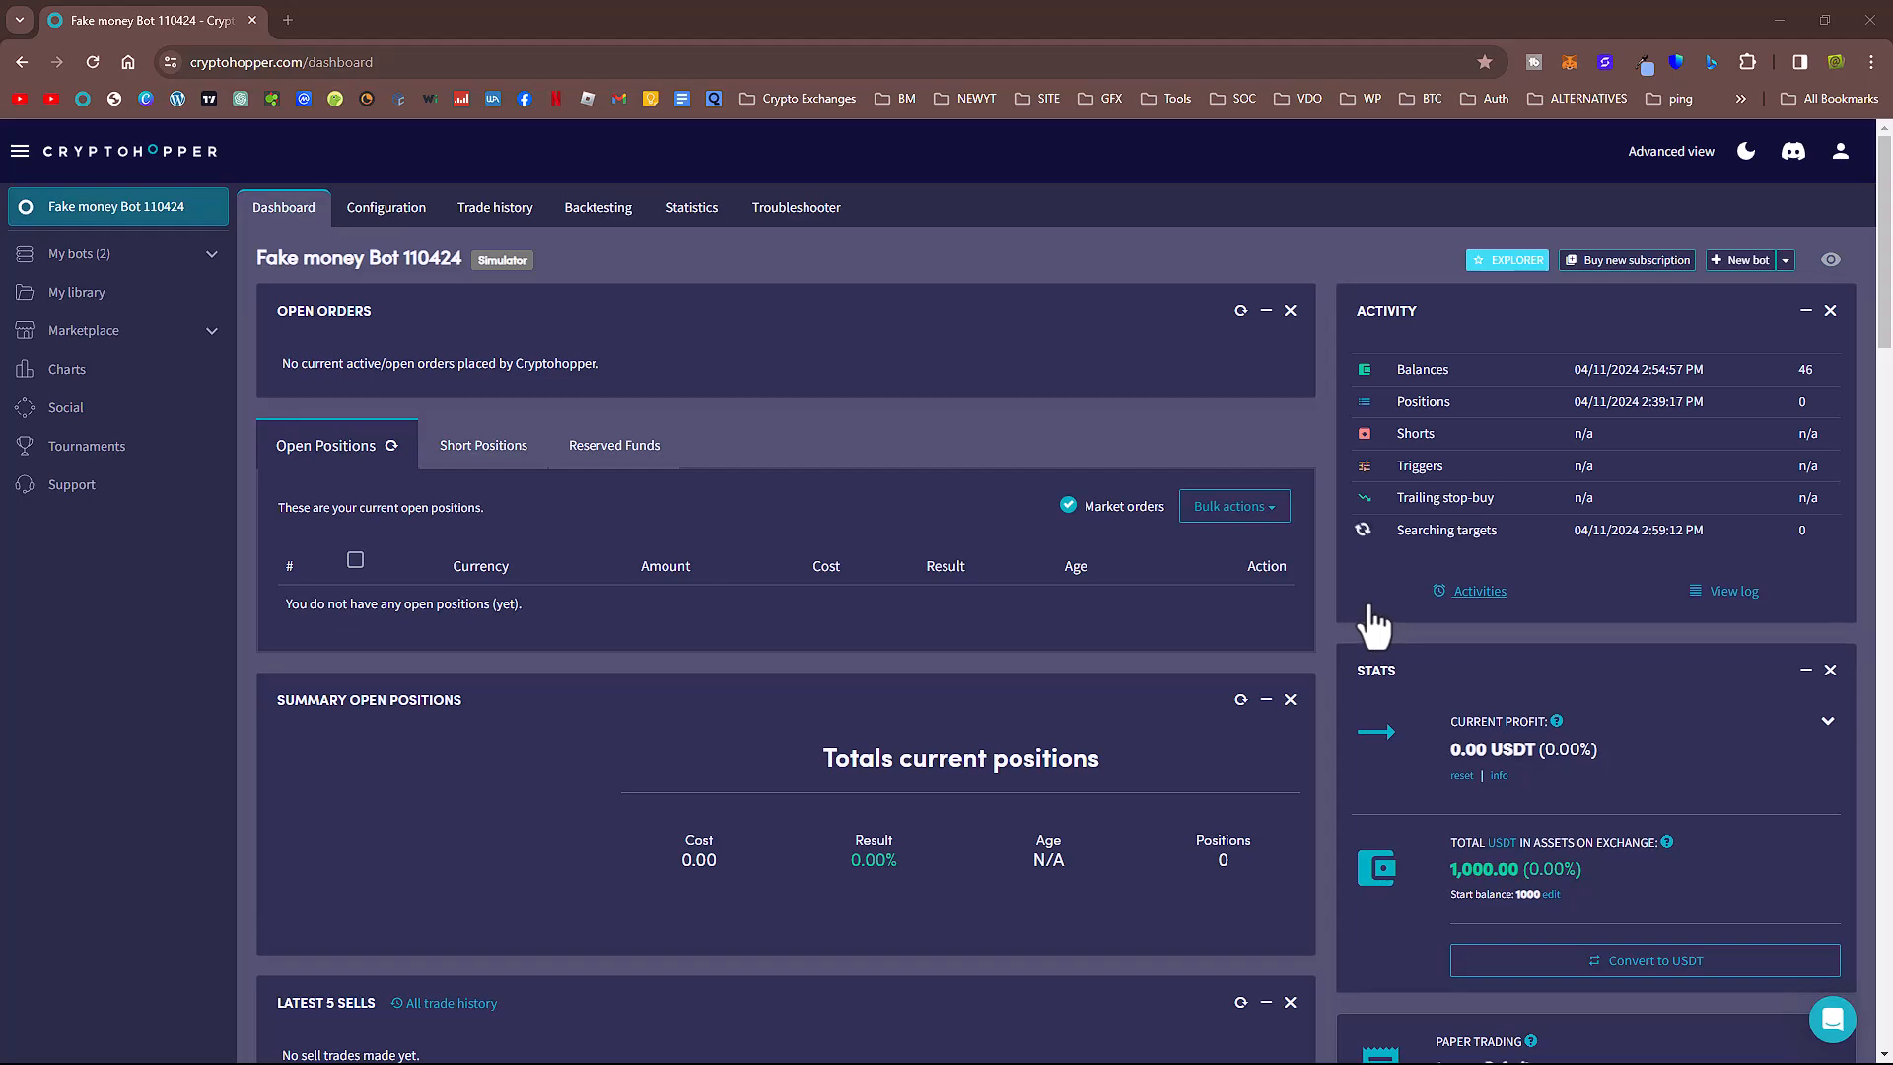
pyautogui.scroll(-5, 1388, 690)
pyautogui.scroll(-10, 1386, 684)
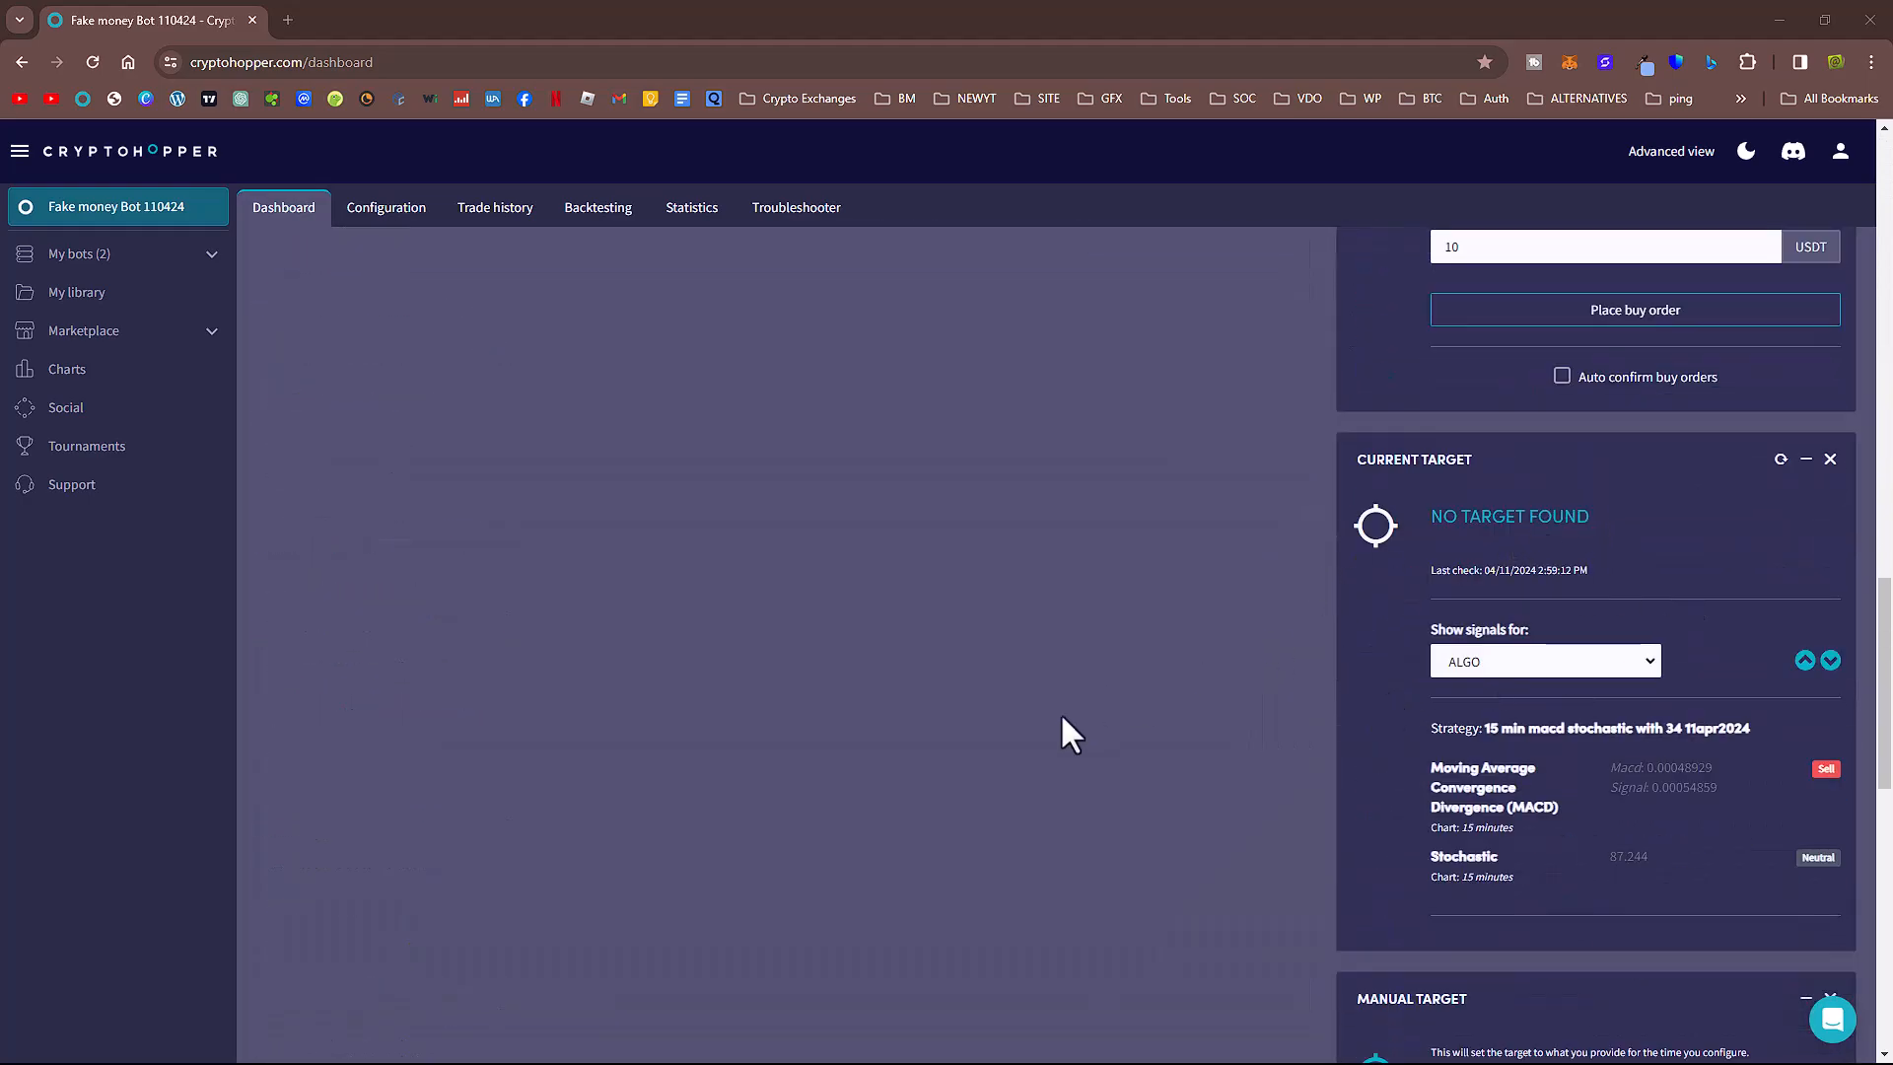
# - Check the system clock and return to the open orders and activity overview at the start of the bot's dashboard
pyautogui.scroll(8, 1061, 716)
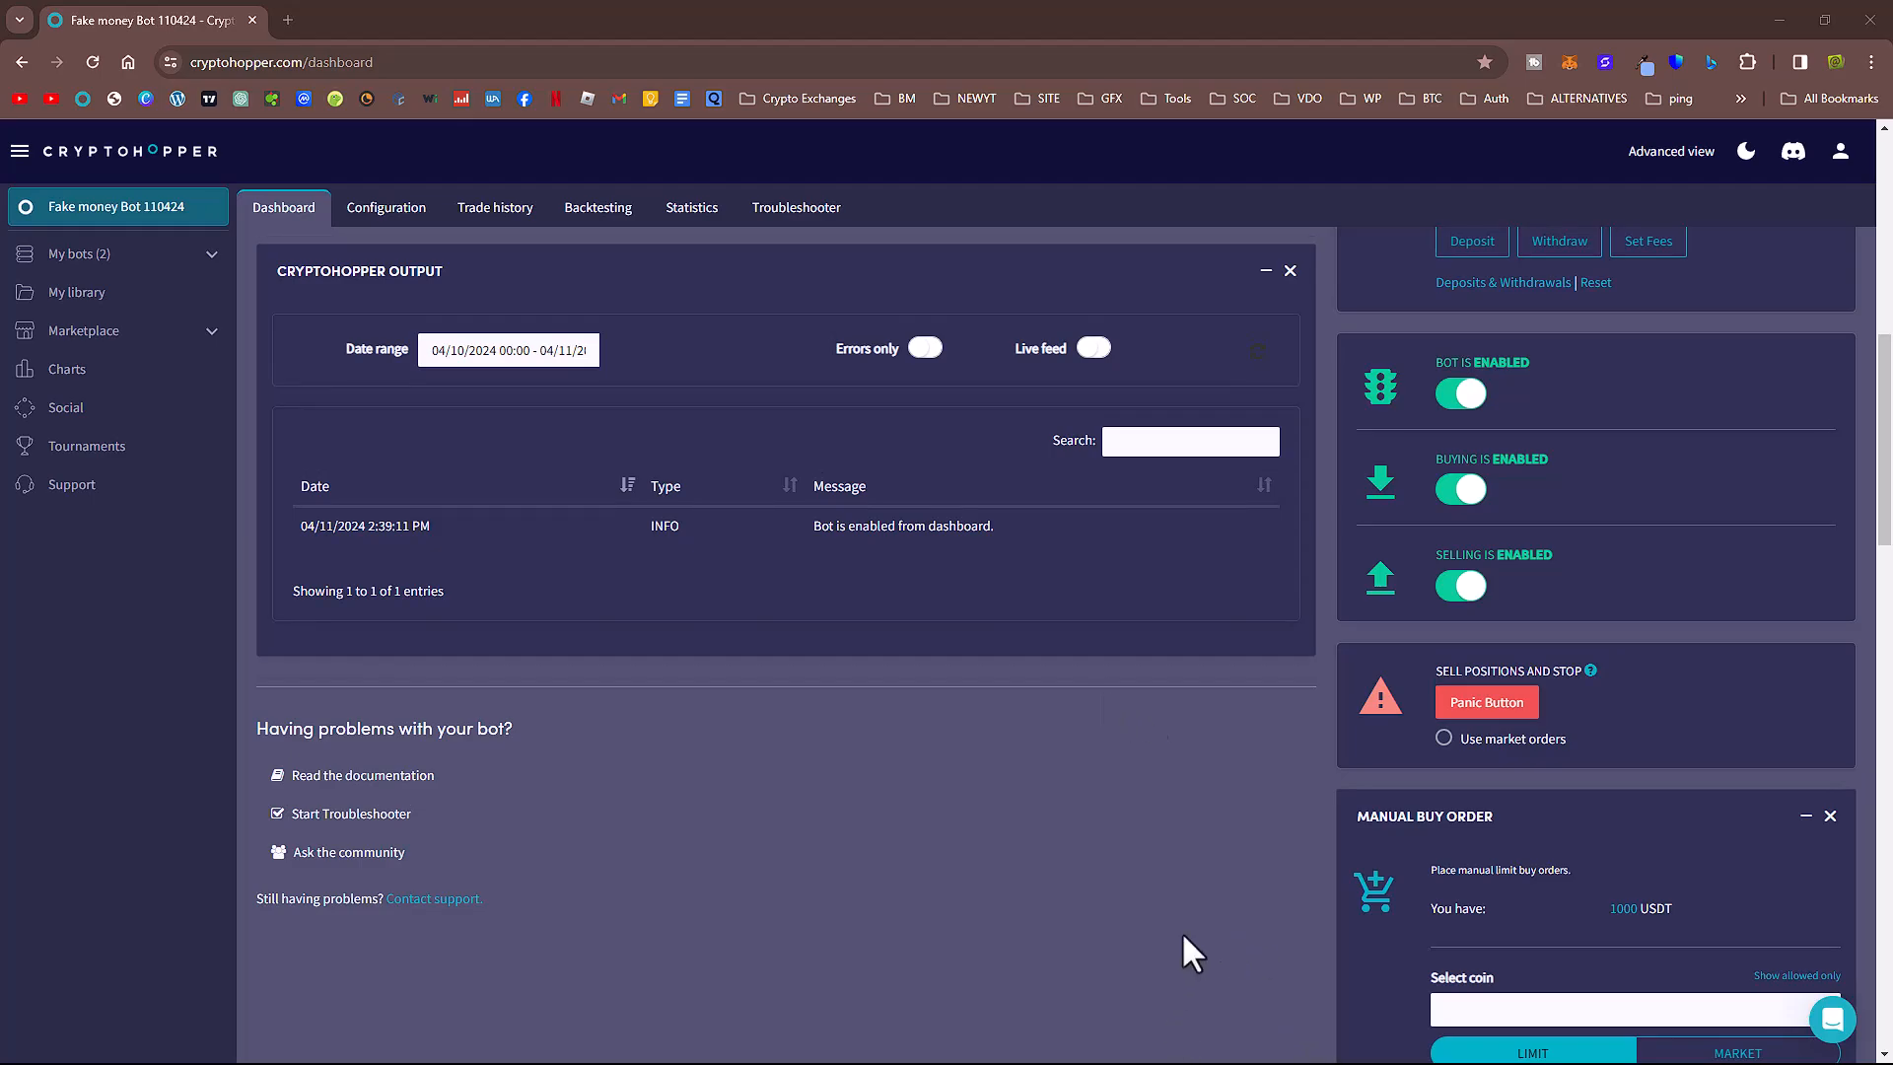
pyautogui.press('super')
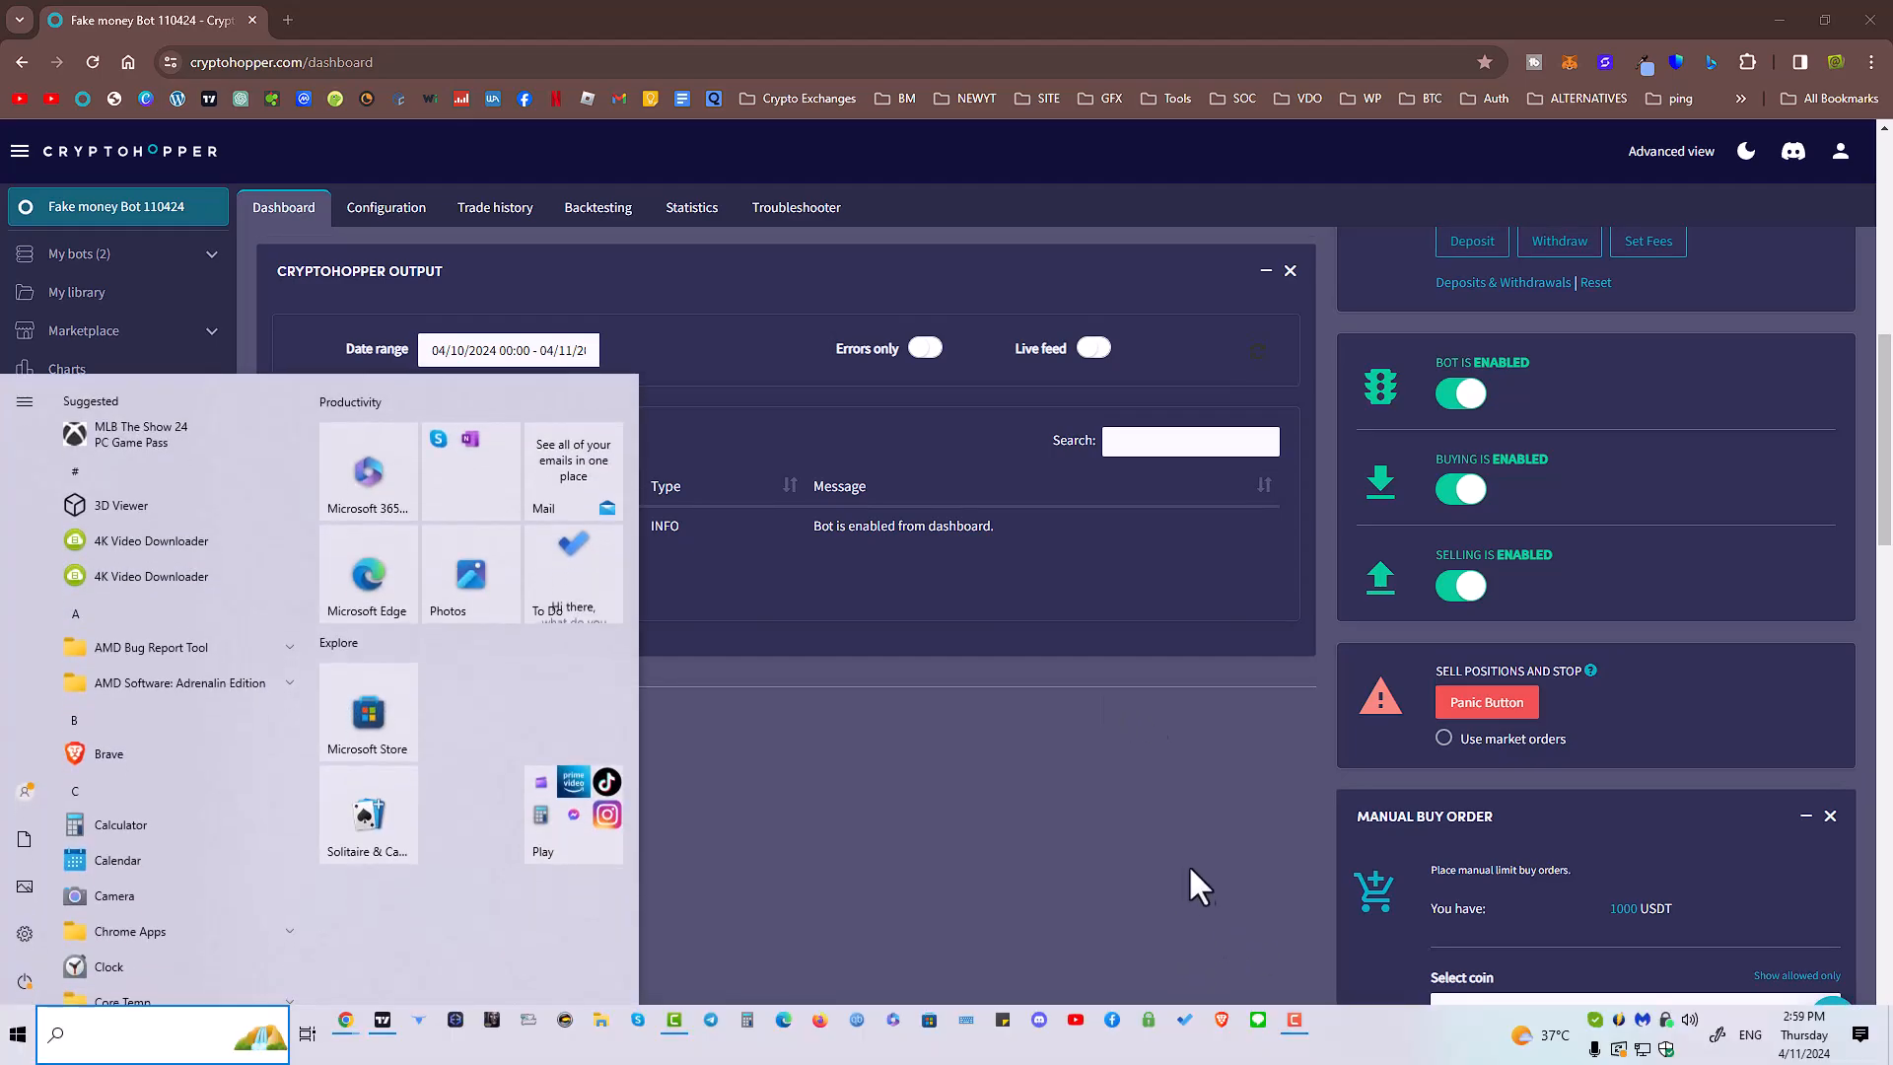
pyautogui.click(1193, 864)
pyautogui.scroll(7, 1092, 842)
pyautogui.scroll(2, 1086, 818)
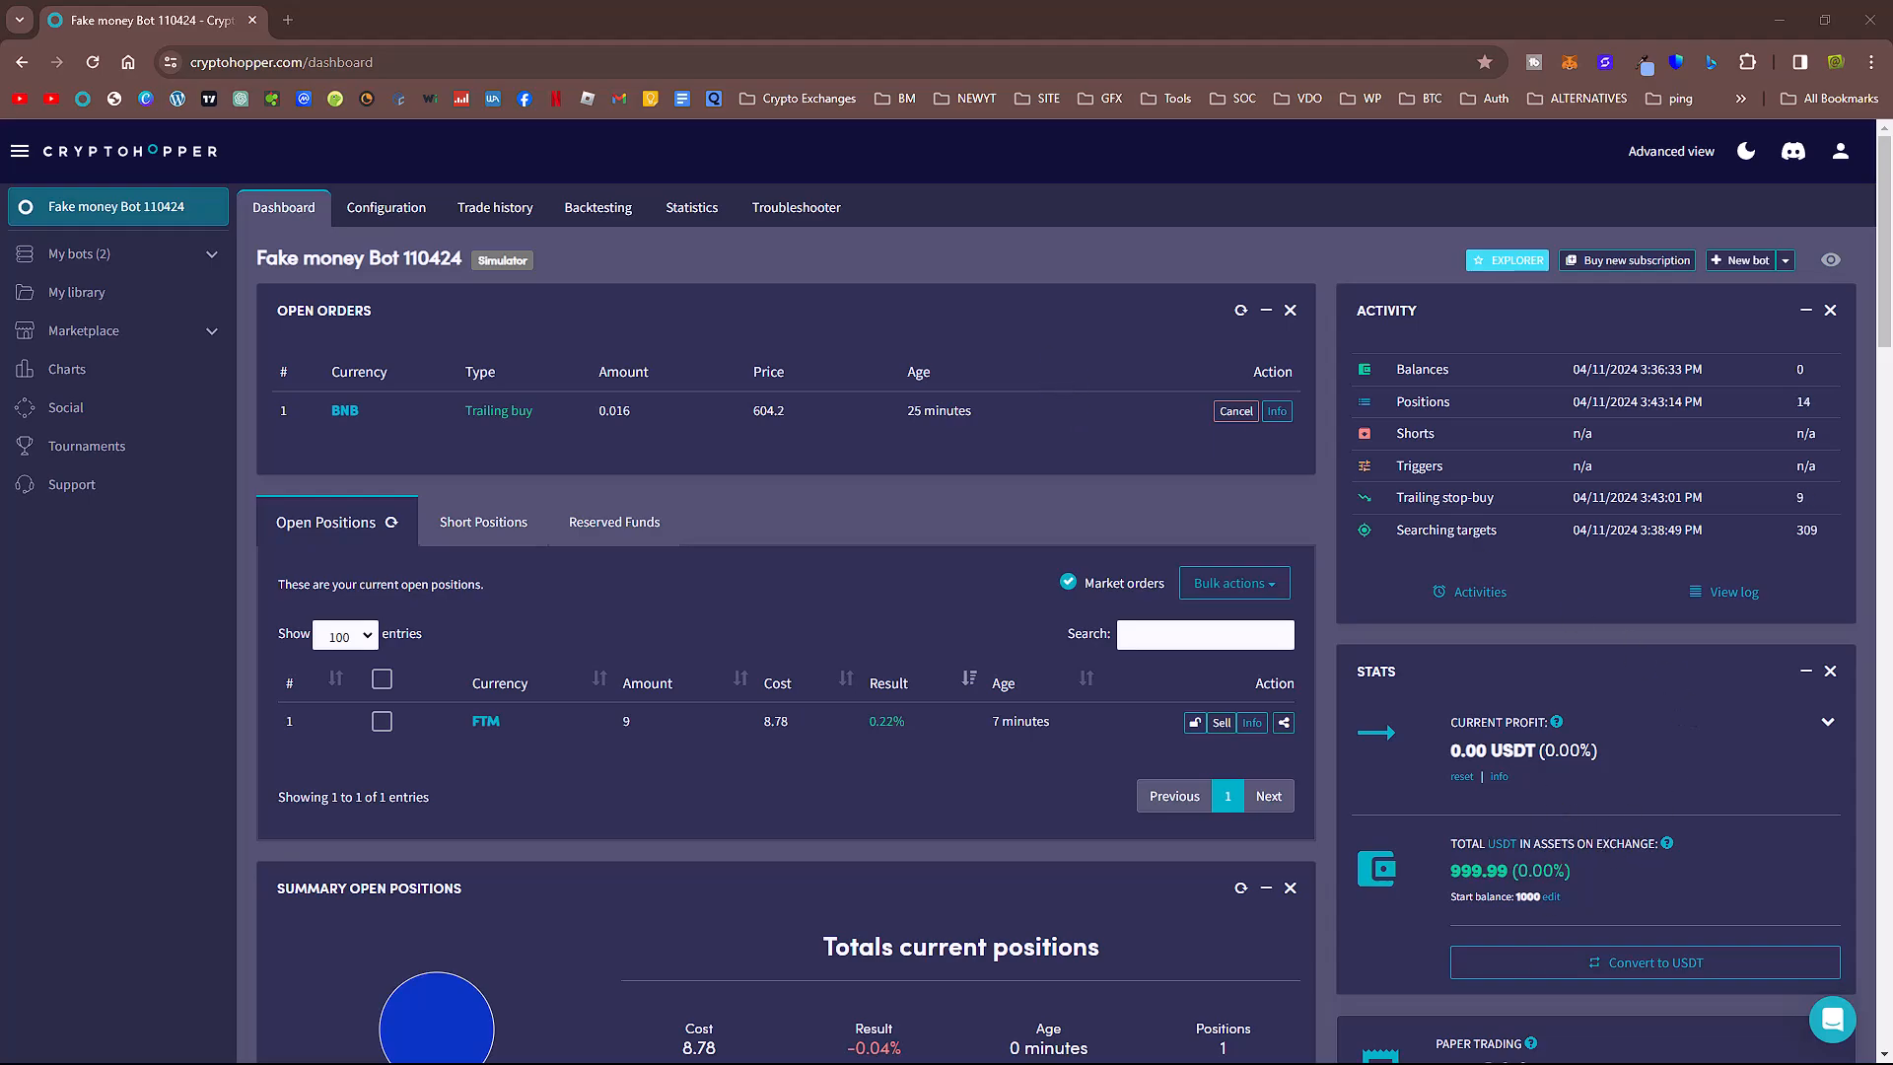
# - Check the current time and examine the ages of the BNB trailing buy order and the open FTM position
pyautogui.press('super')
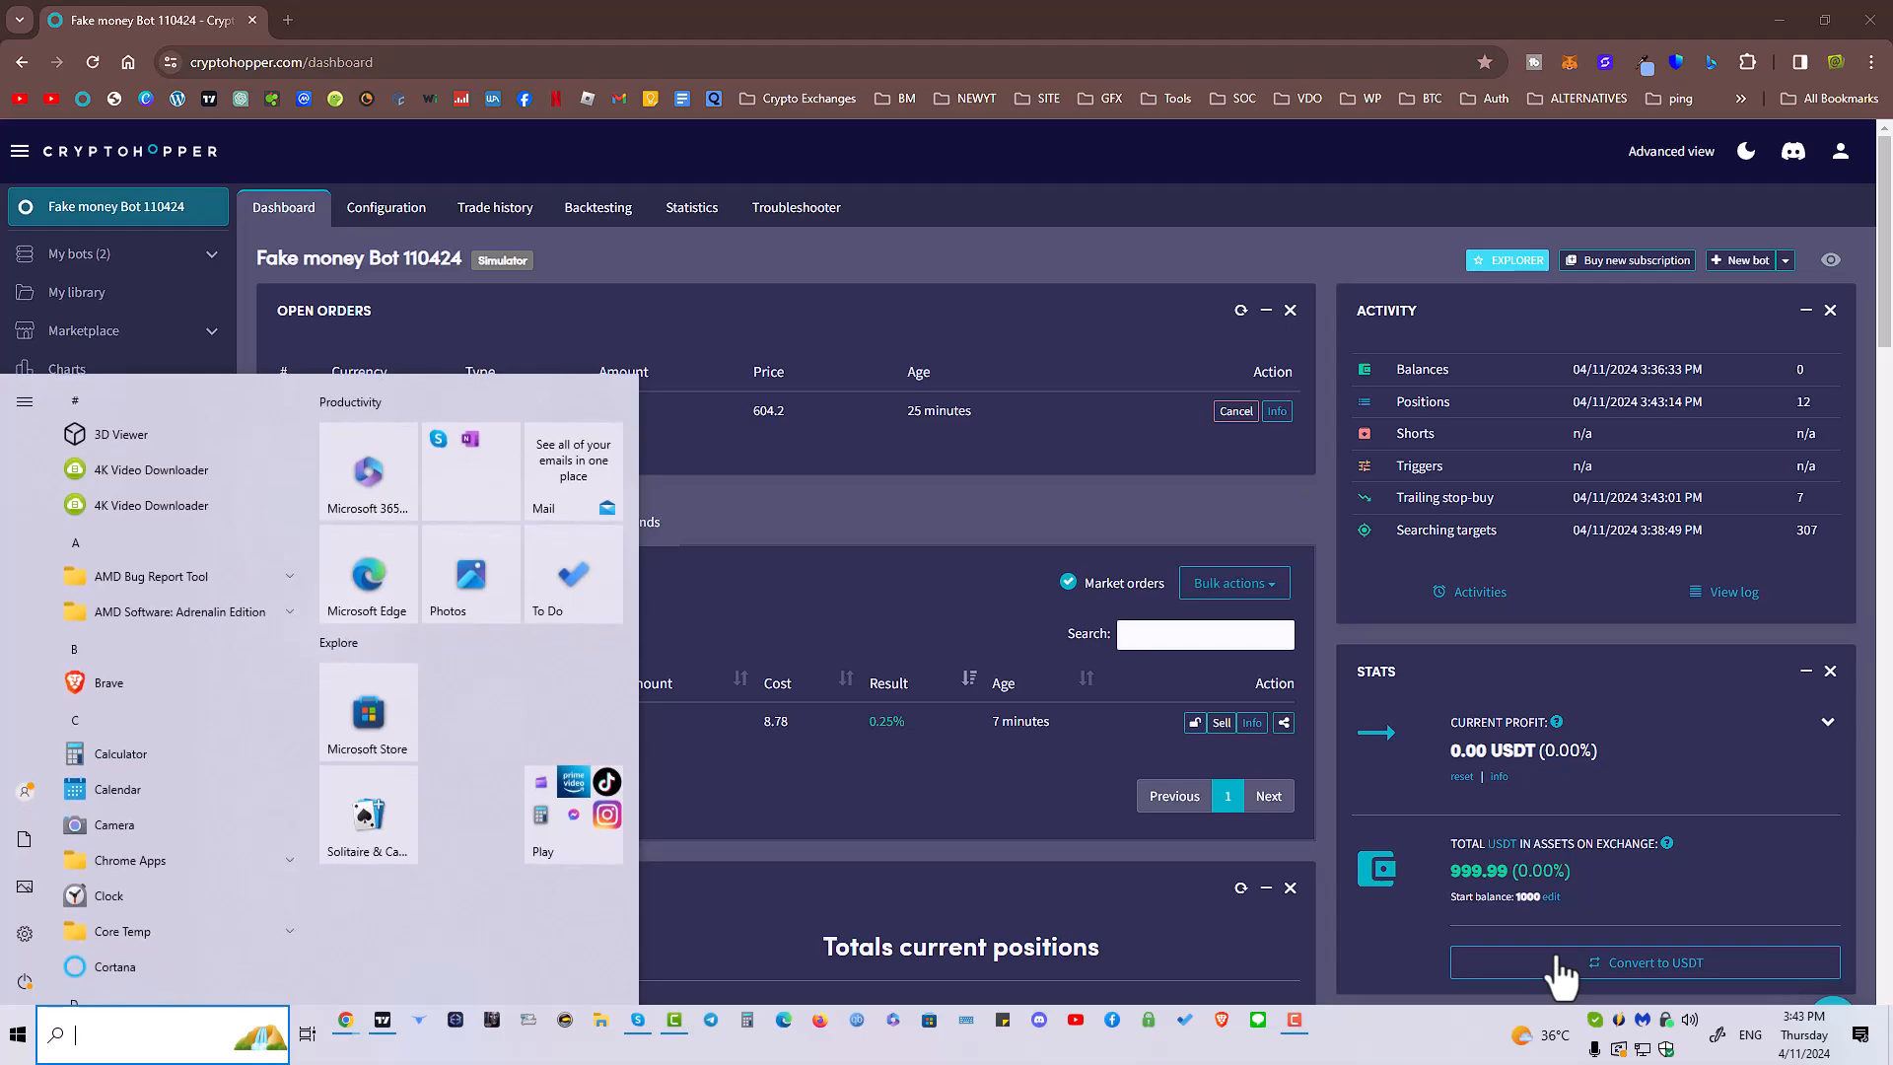
pyautogui.click(1004, 625)
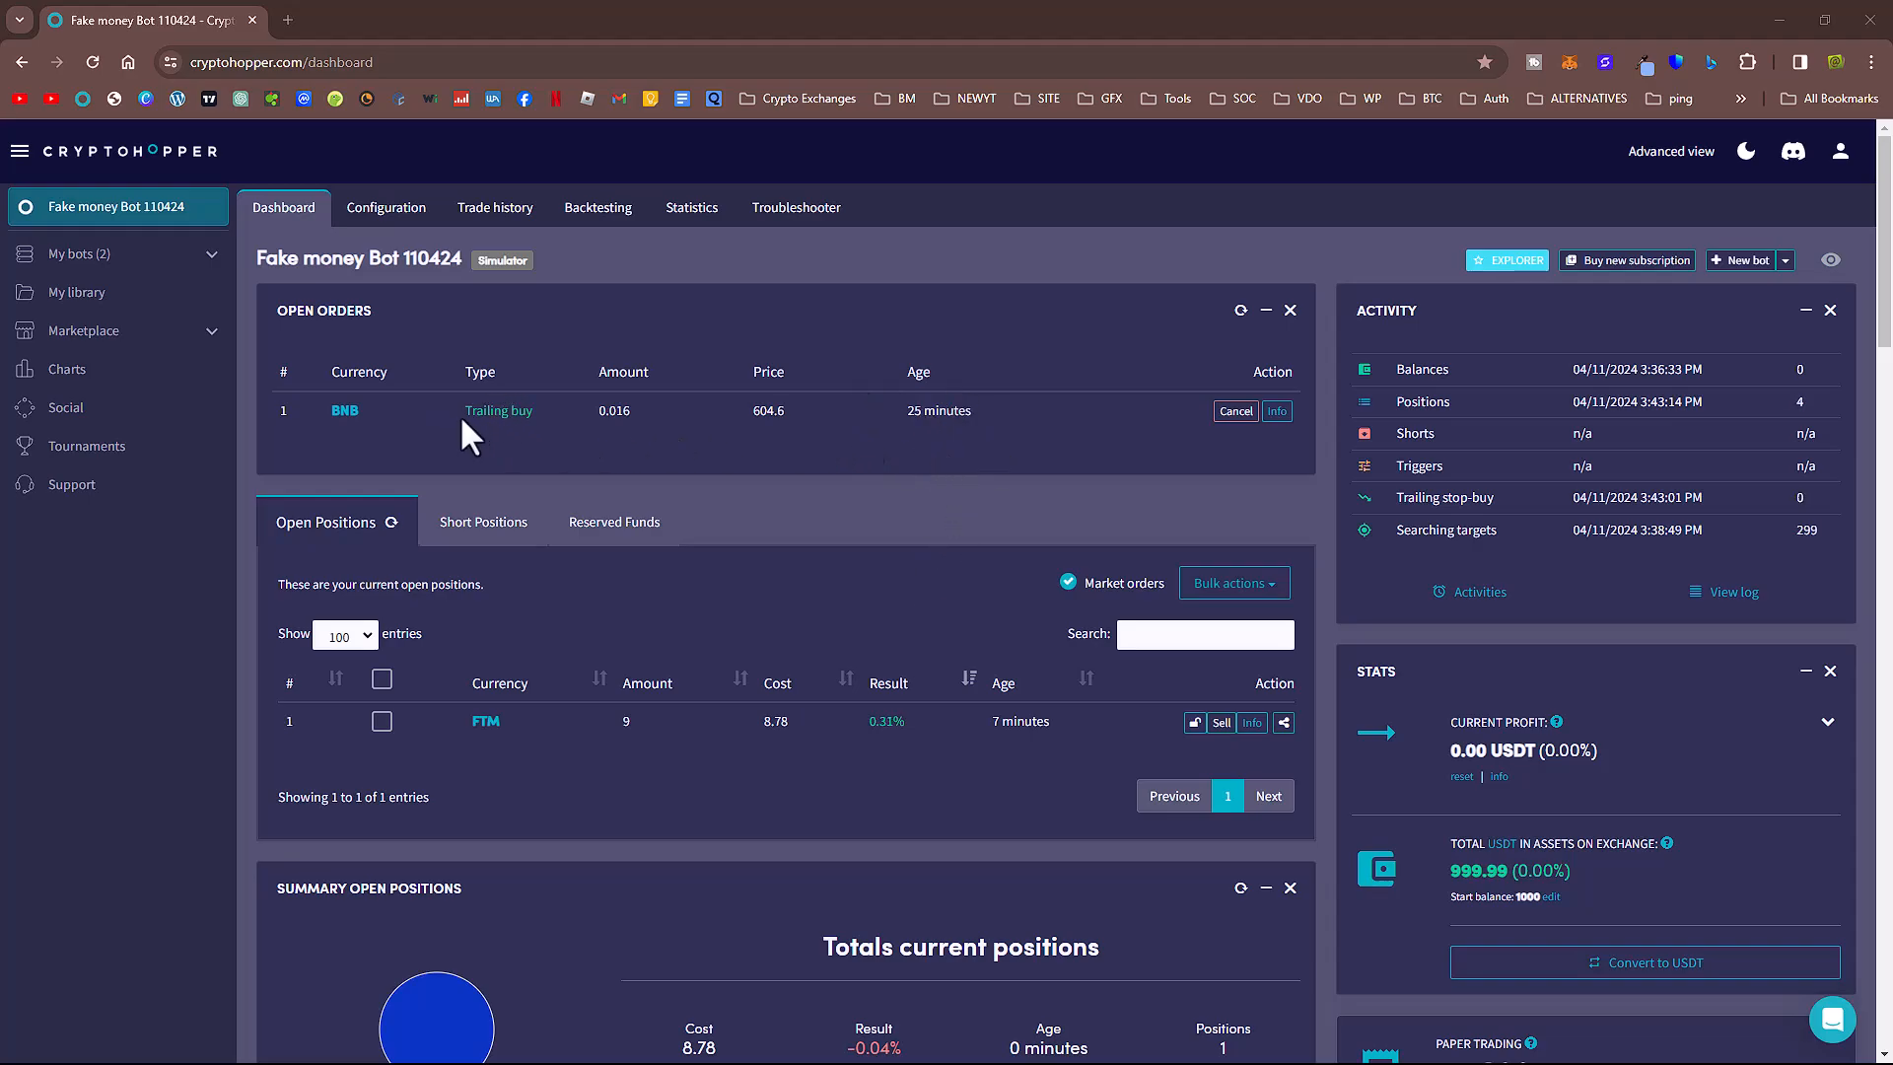
pyautogui.doubleClick(951, 412)
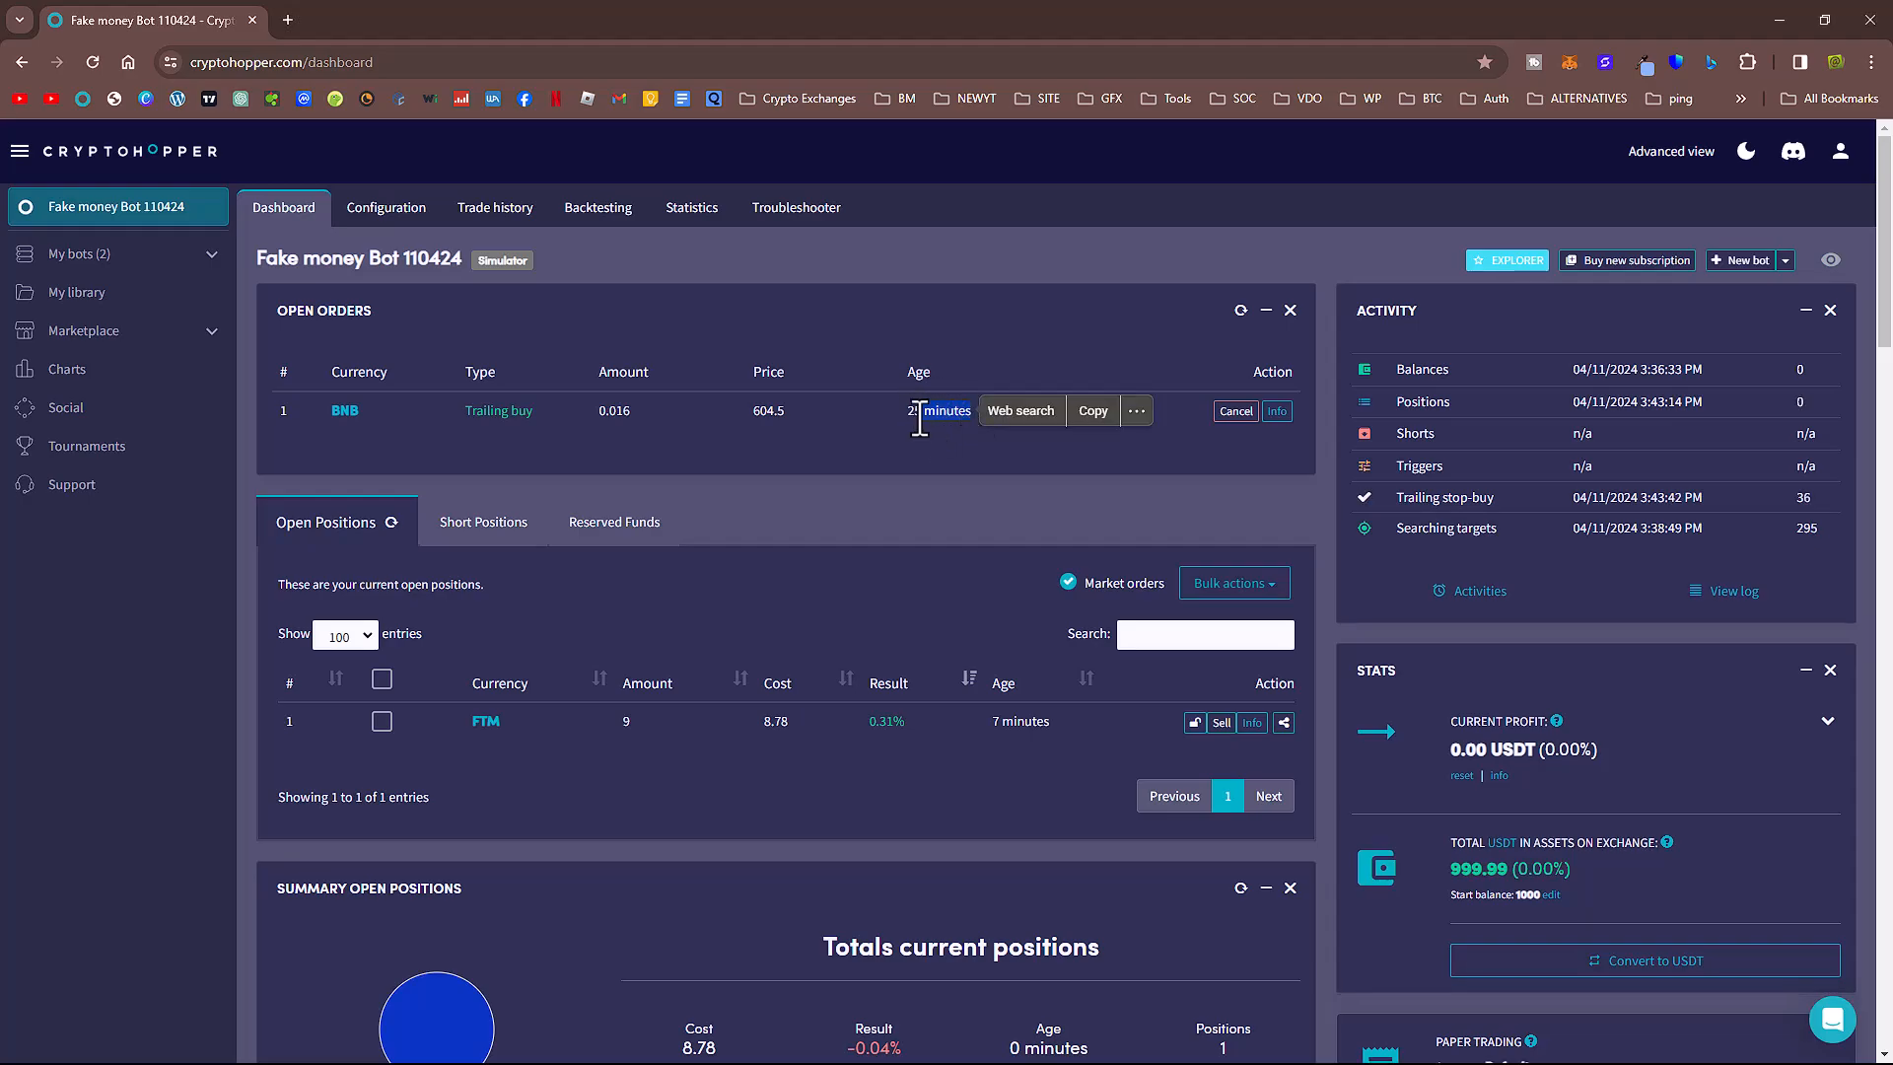
pyautogui.click(921, 419)
pyautogui.moveTo(914, 414); pyautogui.dragTo(973, 412)
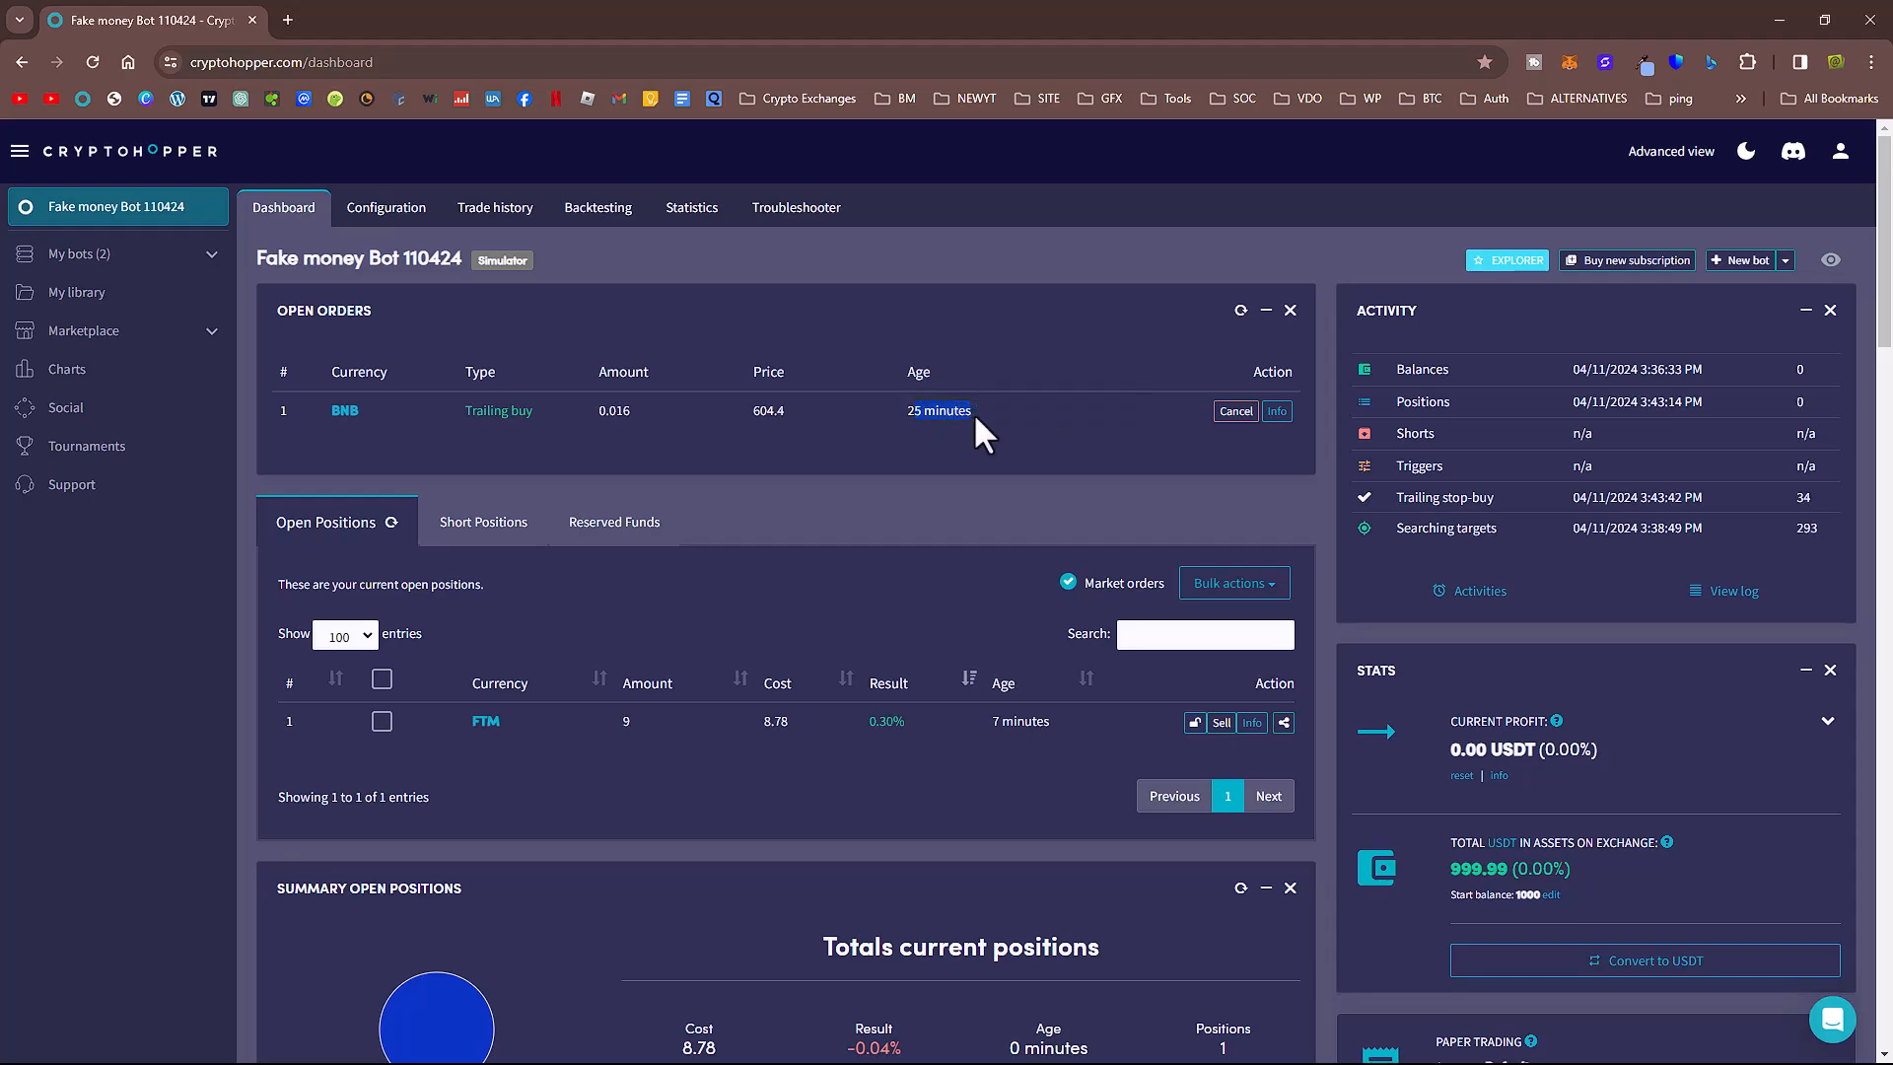
pyautogui.click(880, 464)
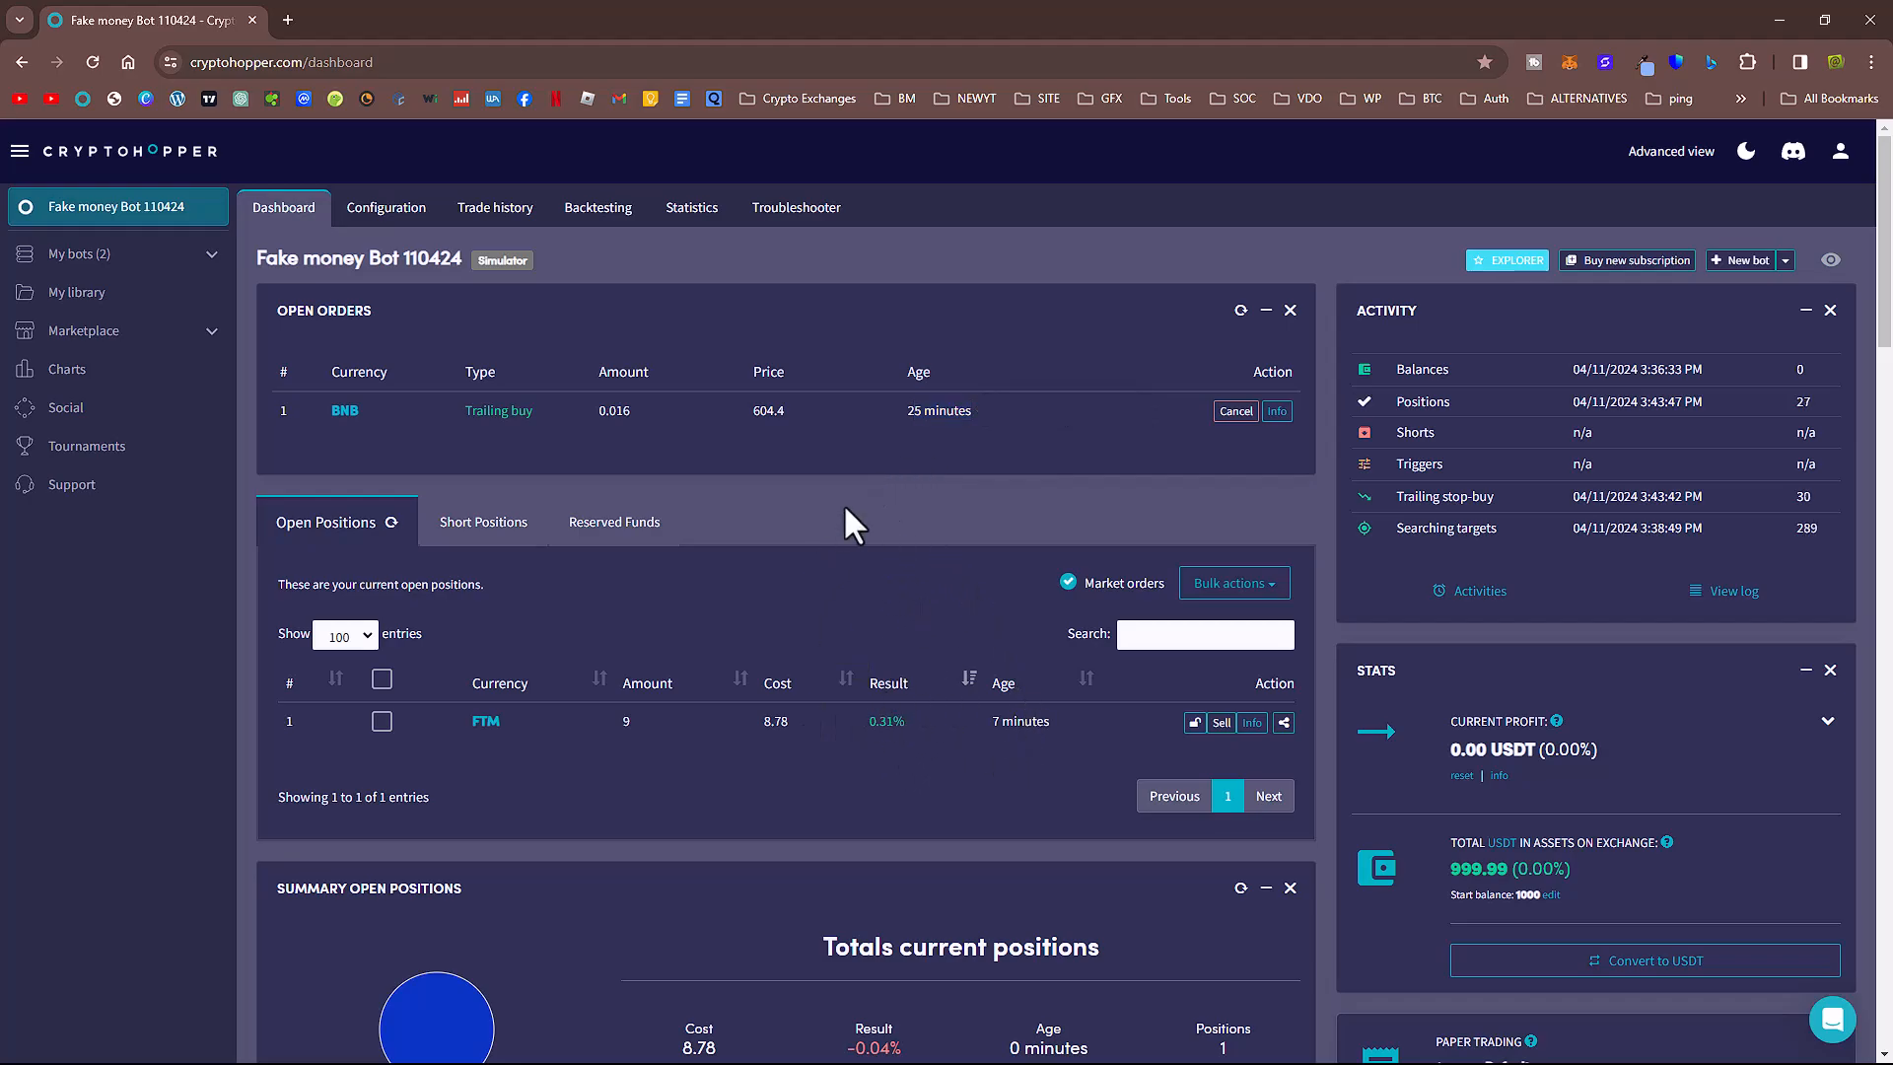
pyautogui.moveTo(997, 723); pyautogui.dragTo(1066, 724)
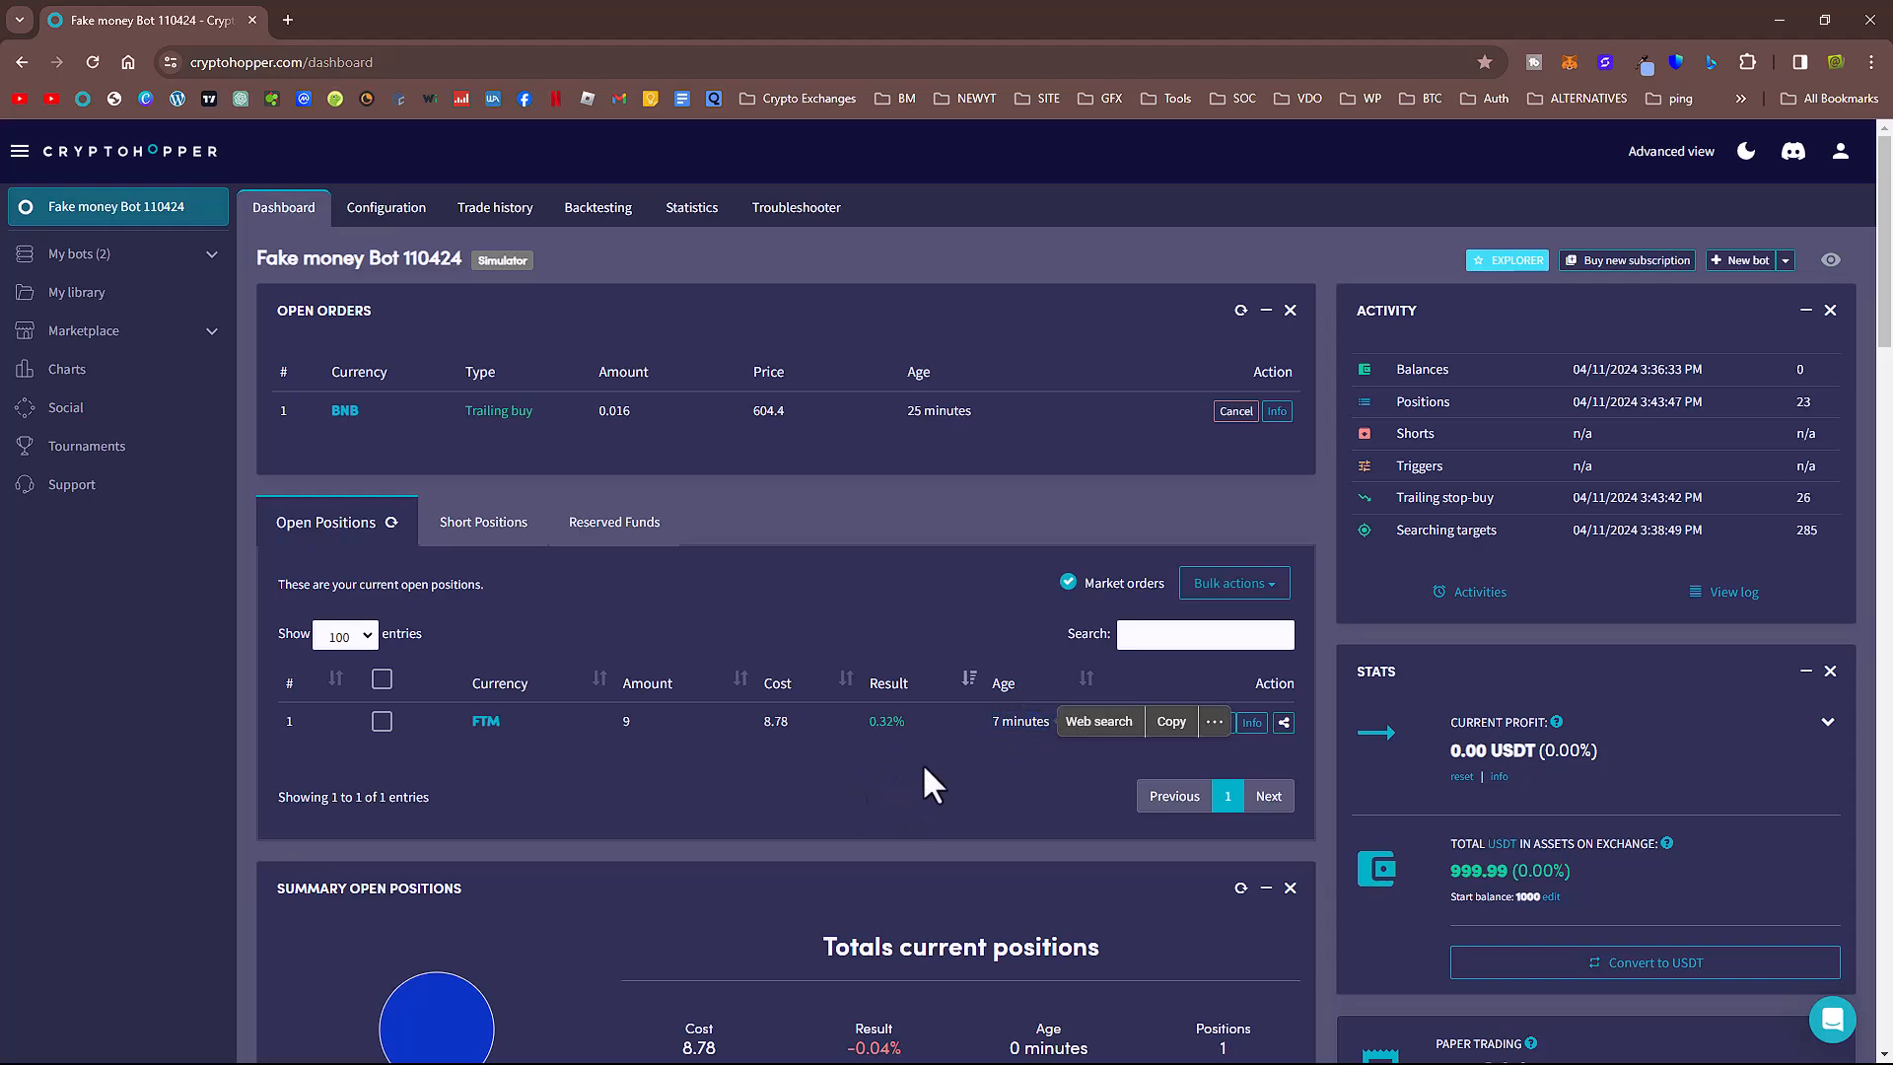